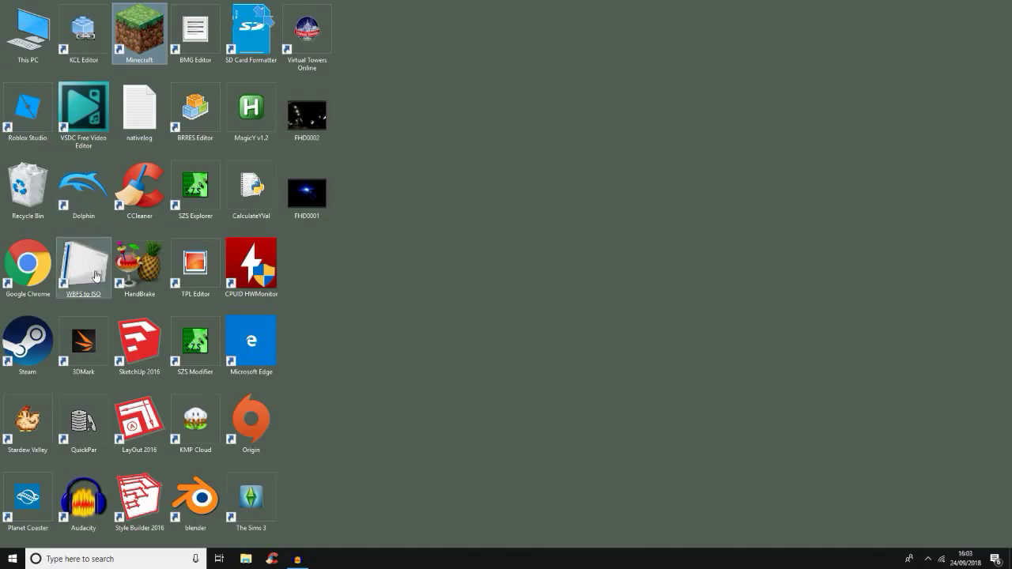
# Launch SketchUp 2016 from its desktop shortcut.
pyautogui.click(139, 365)
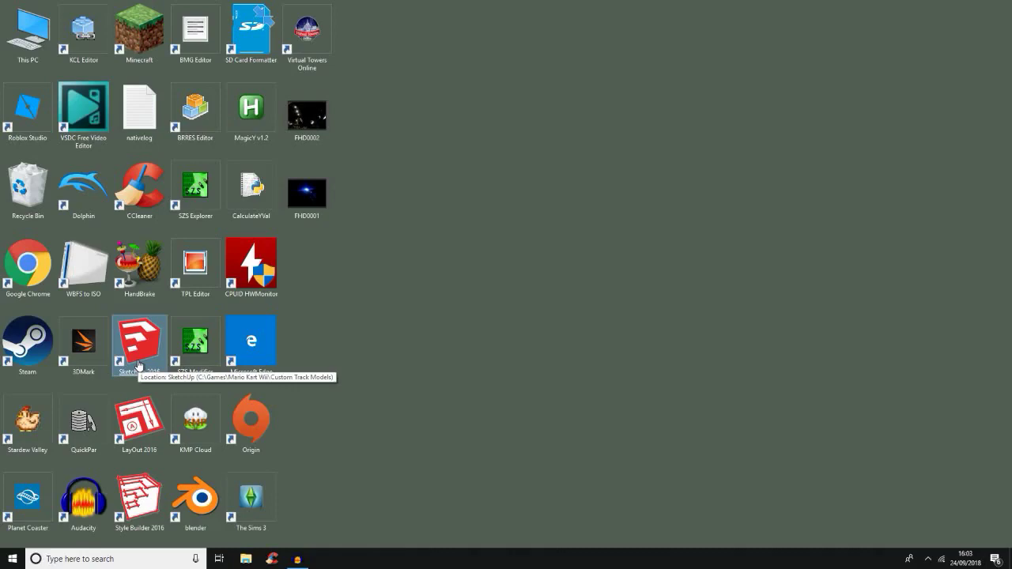
pyautogui.doubleClick(138, 365)
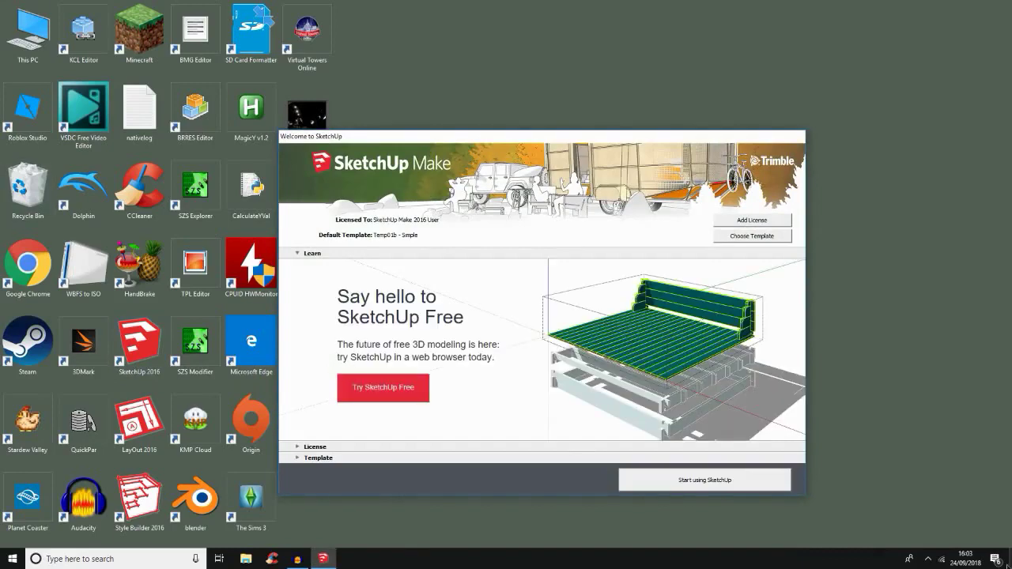
# Choose 'Start using SketchUp' to leave the welcome window for a blank Untitled model.
pyautogui.click(701, 481)
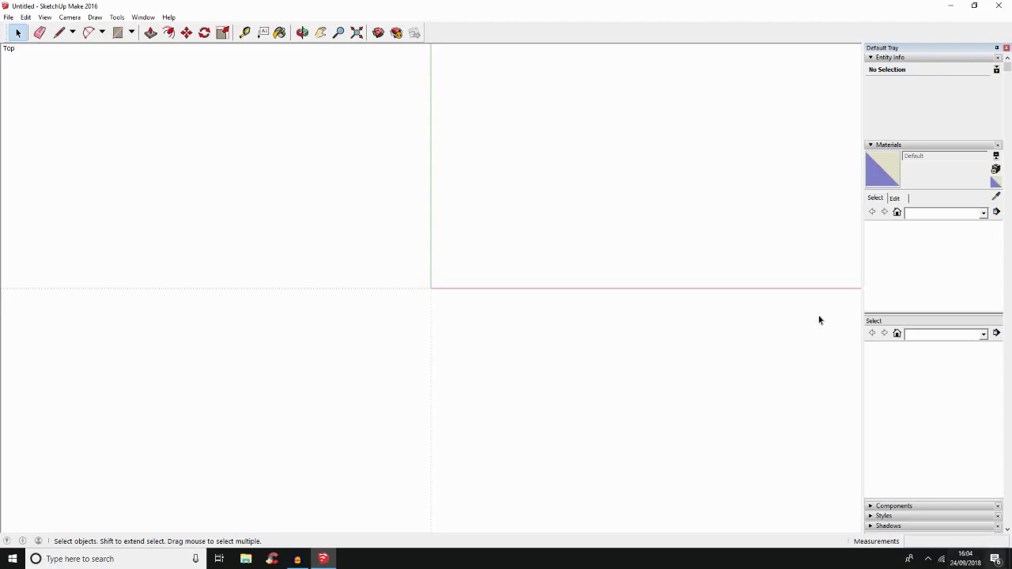
# Start opening a model and browse to C: > Games > Mario Kart Wii.
pyautogui.click(8, 18)
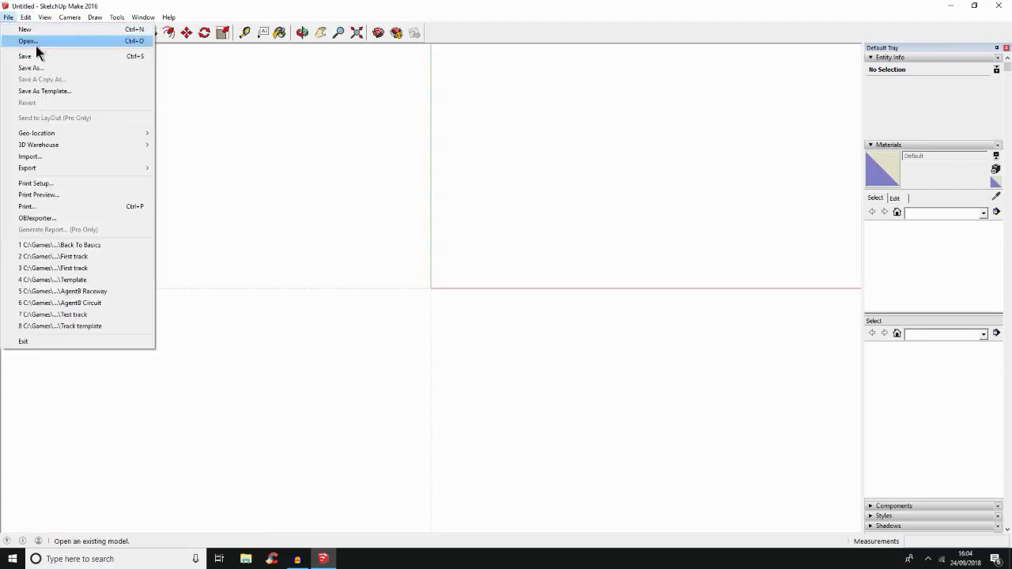
pyautogui.click(36, 43)
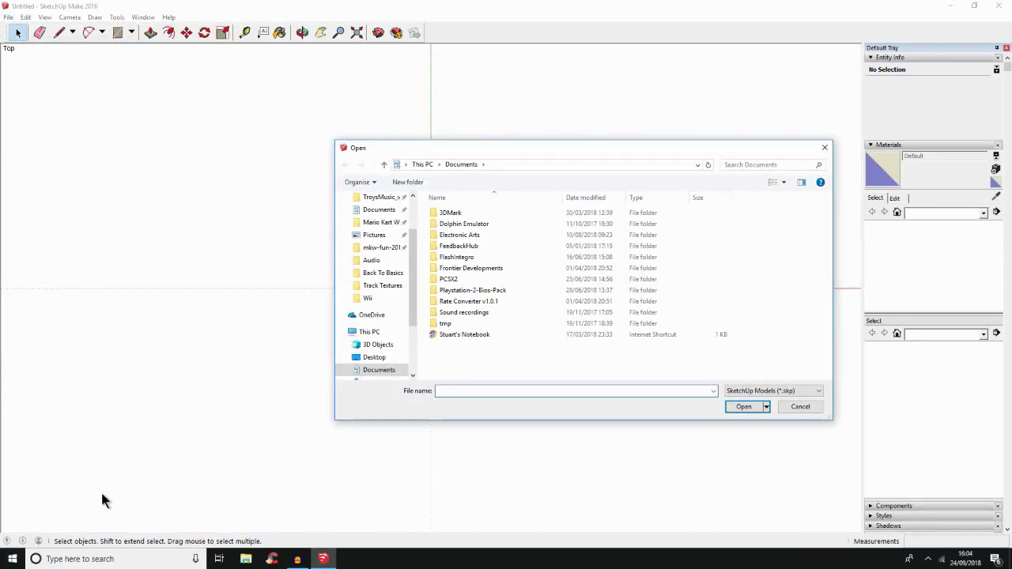
pyautogui.scroll(-4, 376, 385)
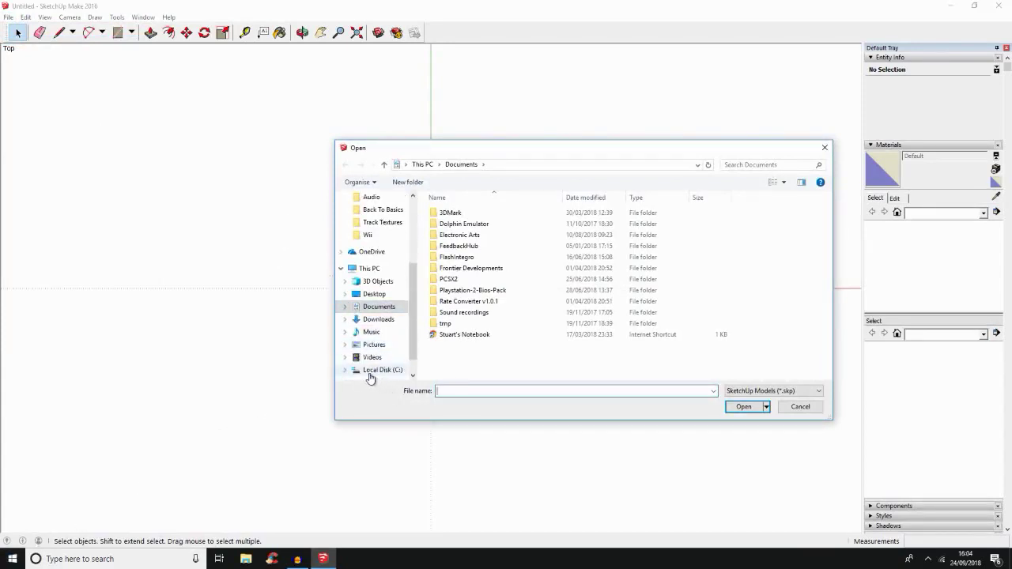
pyautogui.click(376, 373)
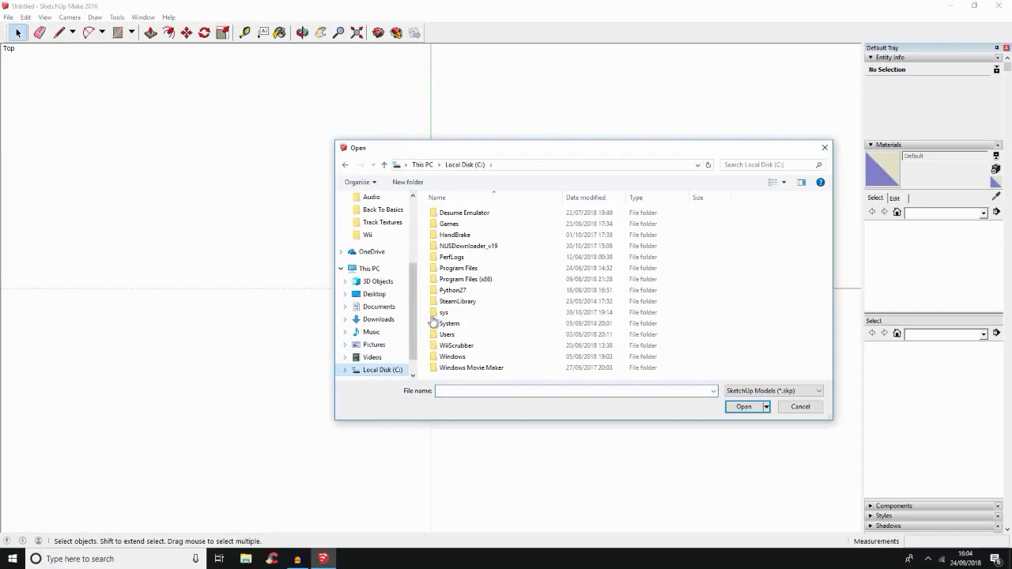
pyautogui.doubleClick(459, 225)
pyautogui.click(458, 226)
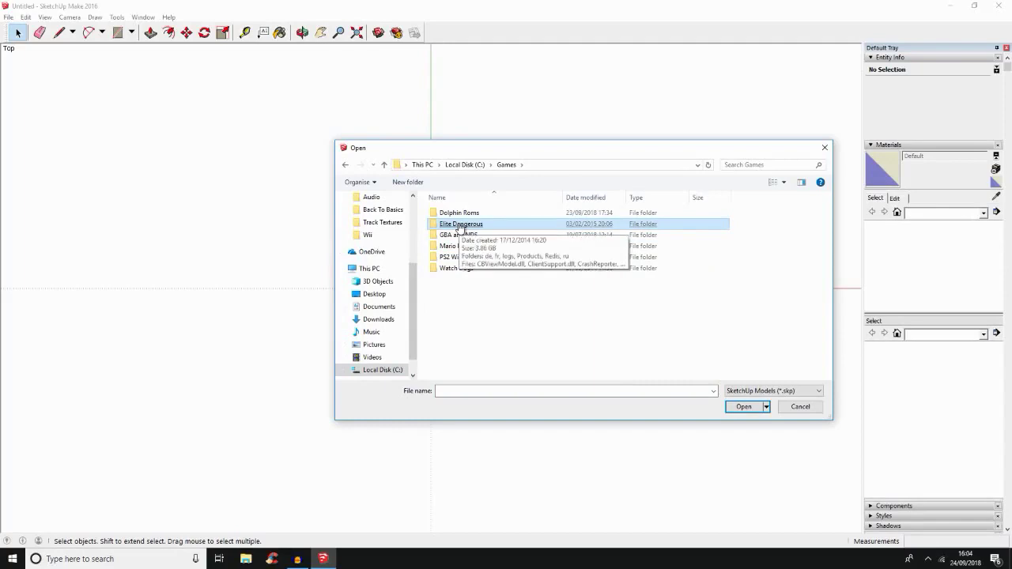
pyautogui.click(470, 247)
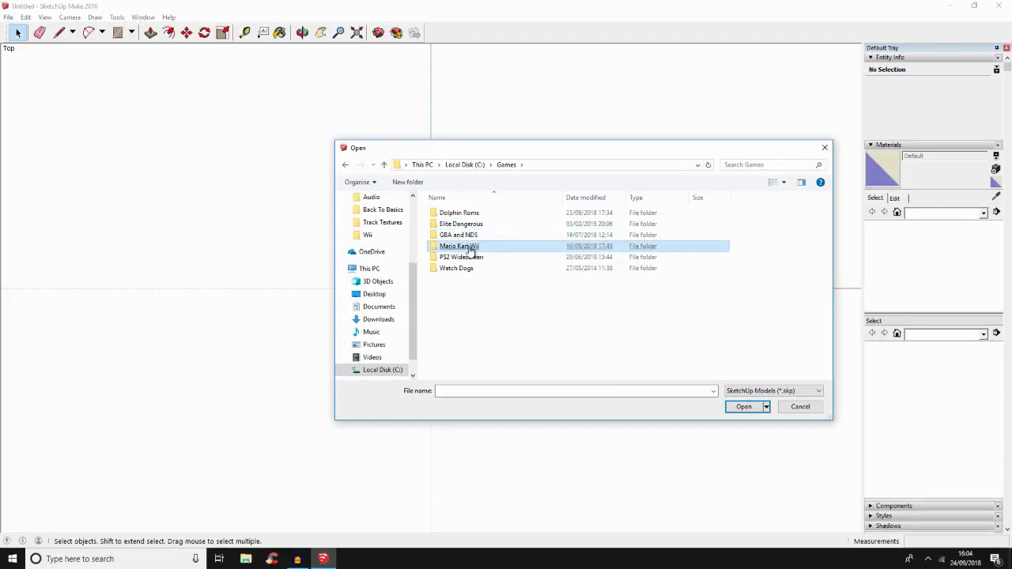
pyautogui.doubleClick(469, 248)
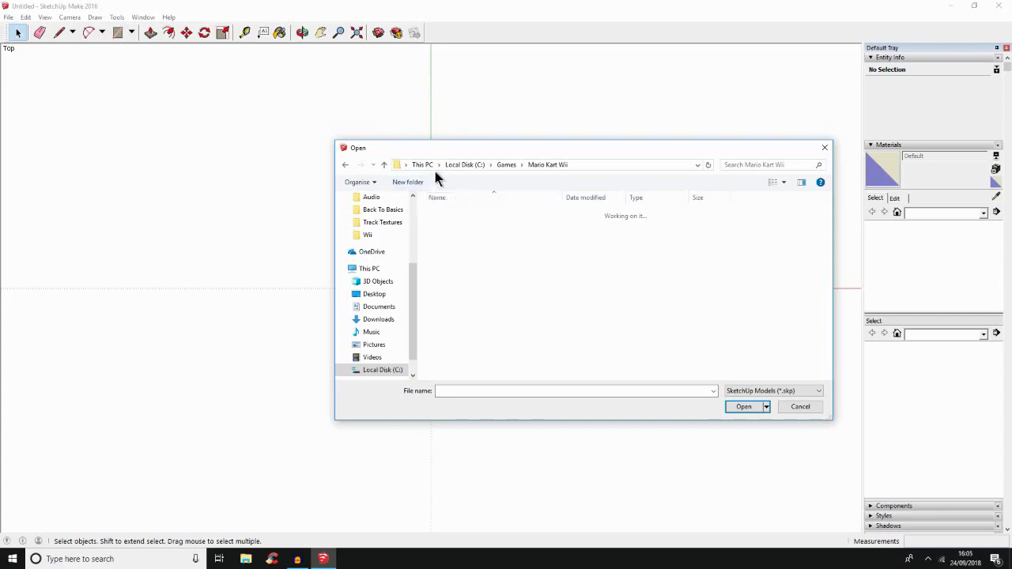
# Go into Custom Track Models Resources > Tracks > Test Track and open 'First track'.
pyautogui.click(469, 224)
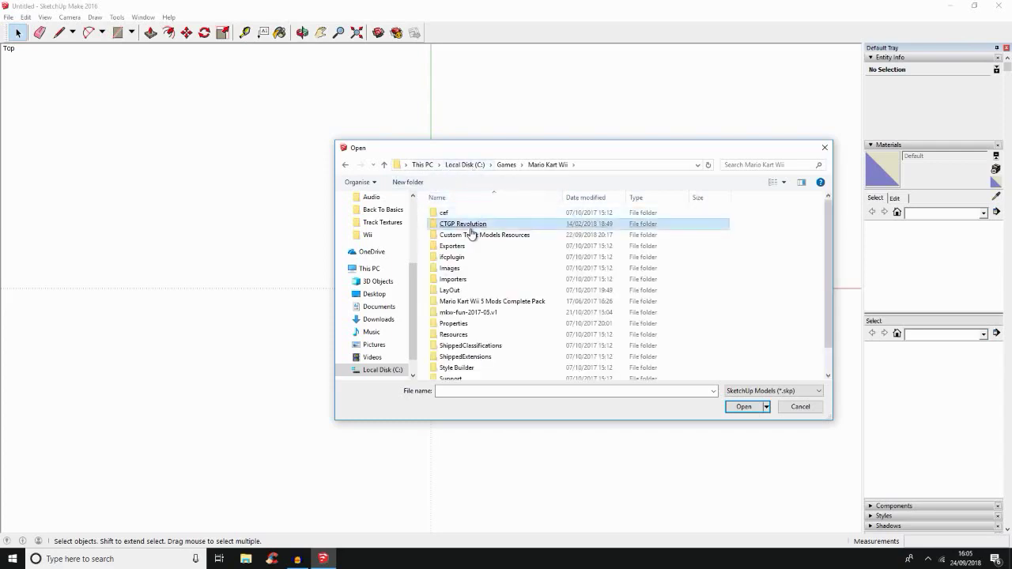
pyautogui.click(470, 242)
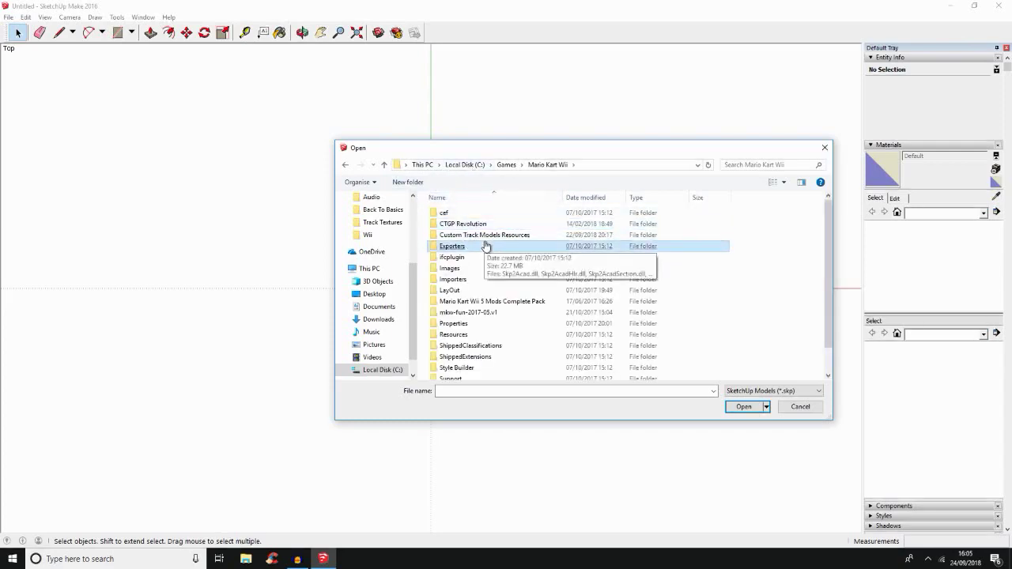
pyautogui.click(481, 236)
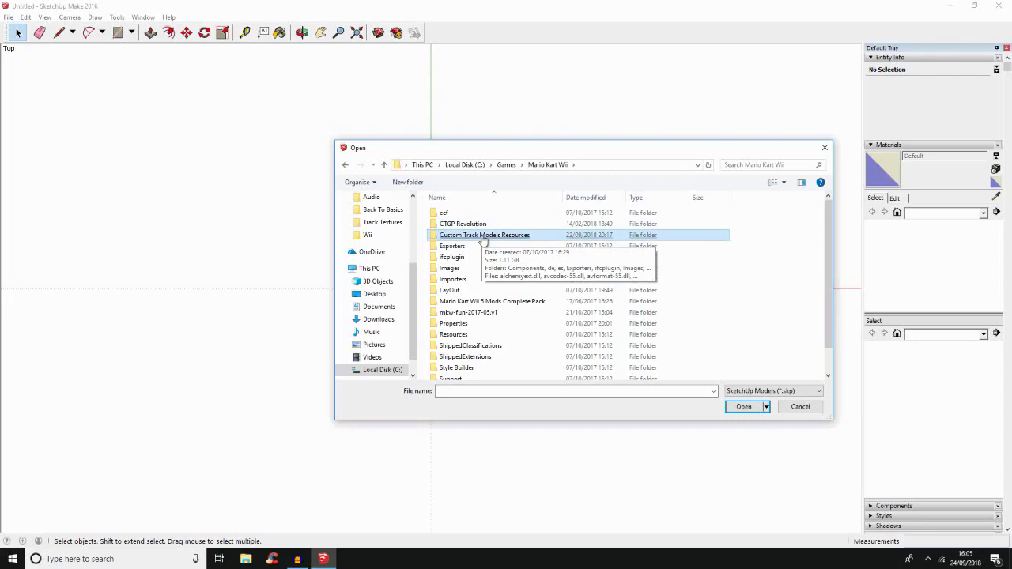
pyautogui.doubleClick(482, 235)
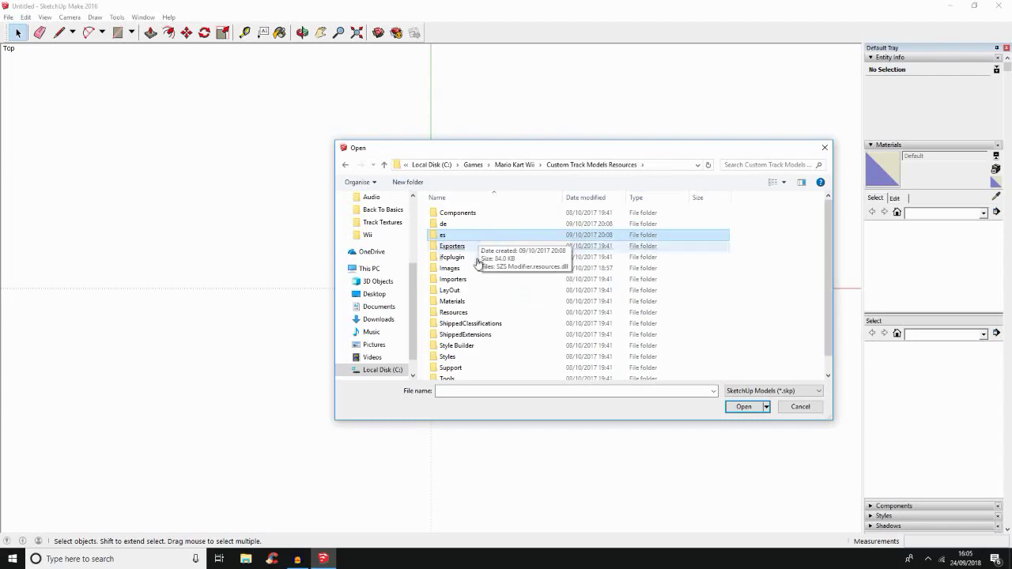
pyautogui.click(482, 335)
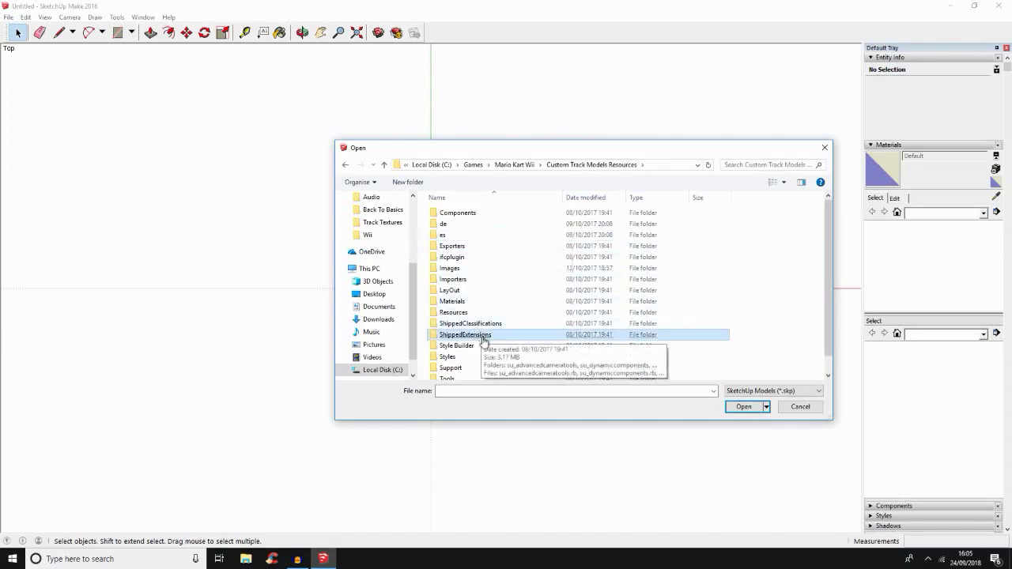
pyautogui.click(486, 378)
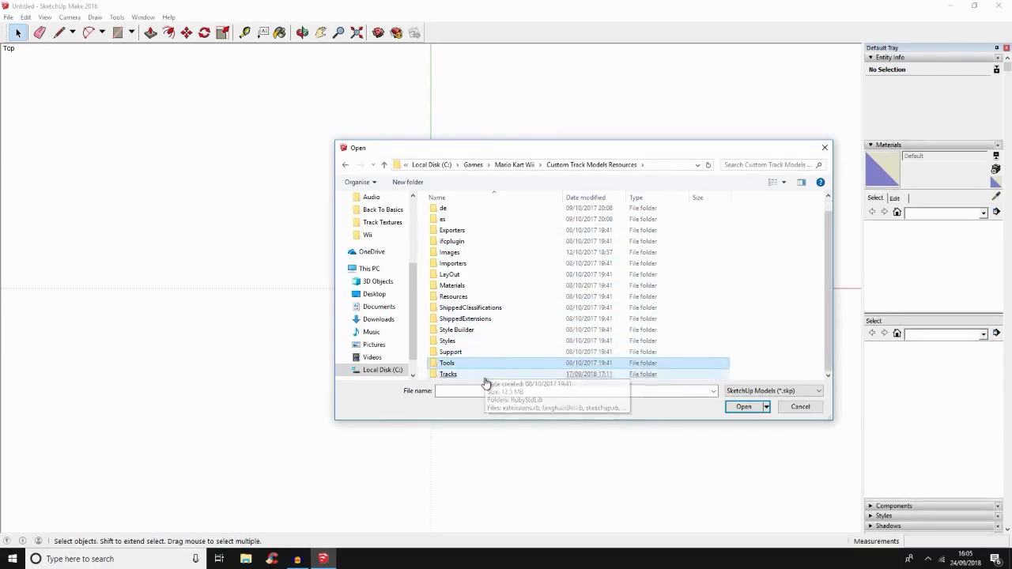
pyautogui.doubleClick(483, 374)
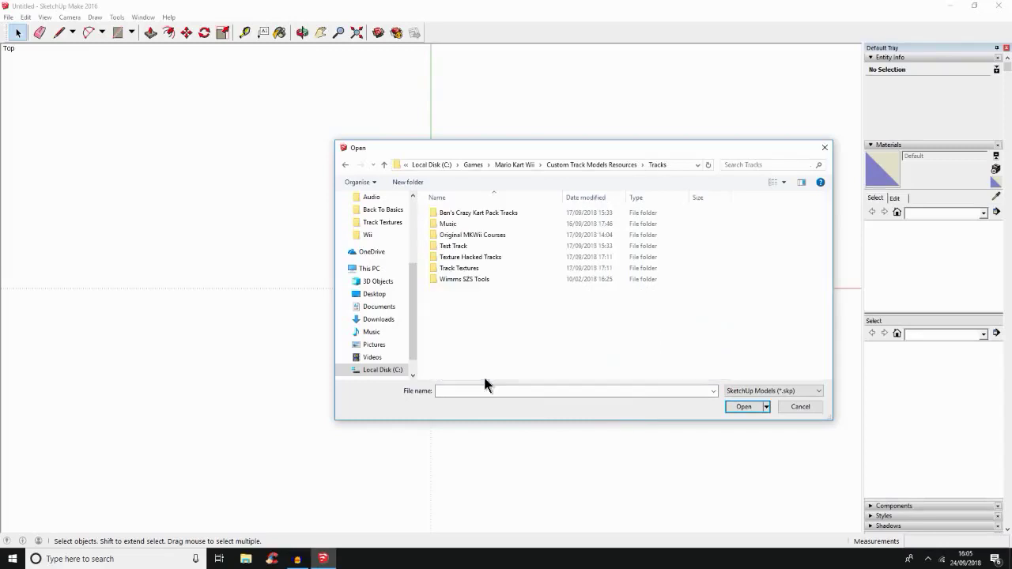
pyautogui.click(472, 258)
pyautogui.doubleClick(462, 246)
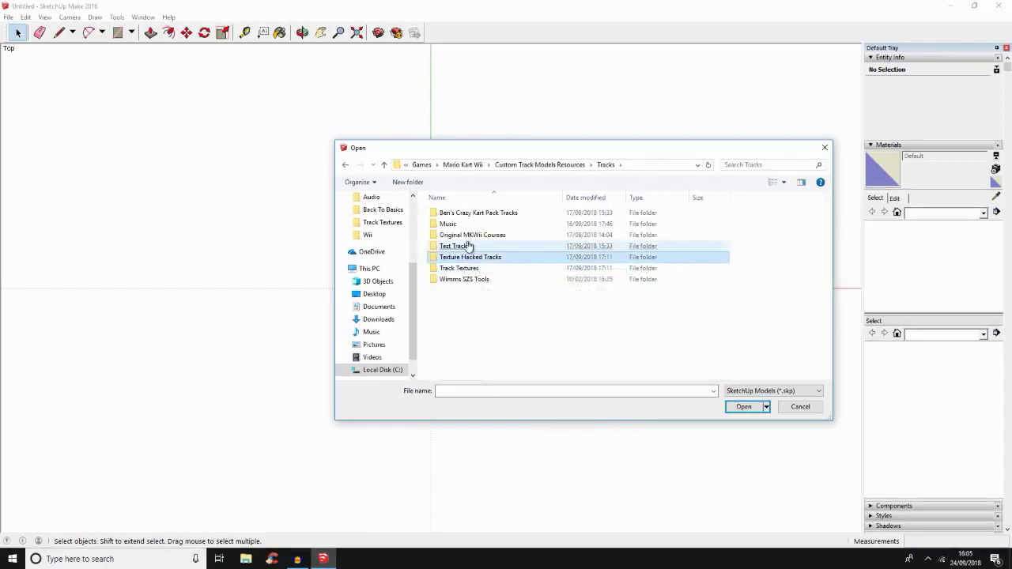
pyautogui.click(466, 247)
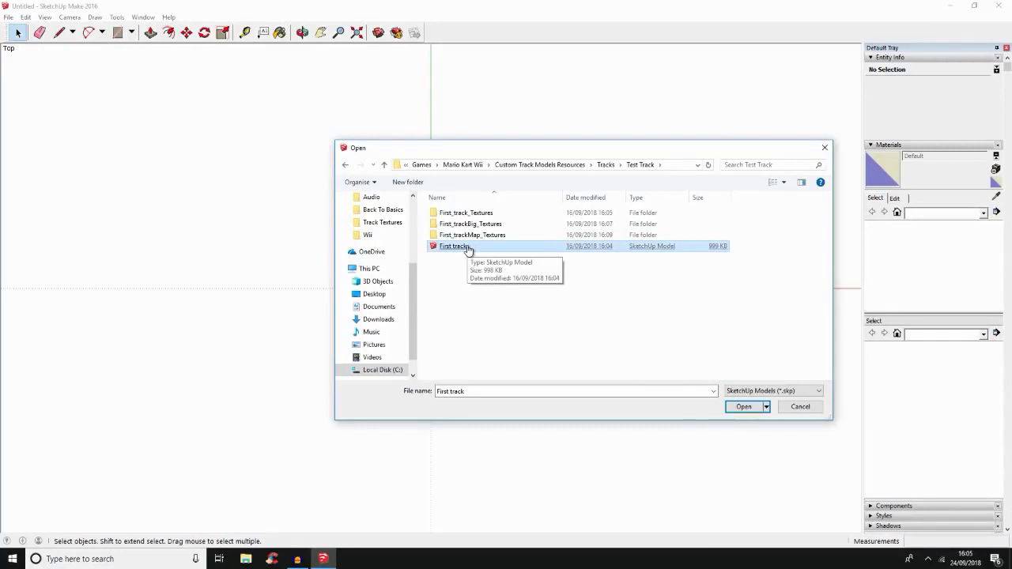
pyautogui.doubleClick(462, 246)
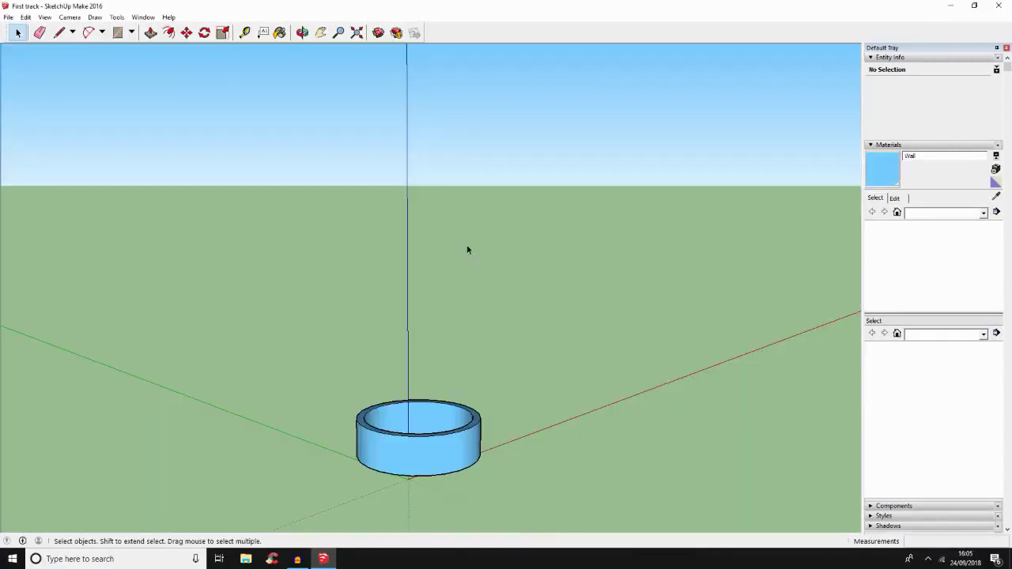
# Orbit and zoom to look straight down into the ring-shaped track.
pyautogui.press('o')
pyautogui.moveTo(422, 295); pyautogui.dragTo(405, 483)
pyautogui.press('space')
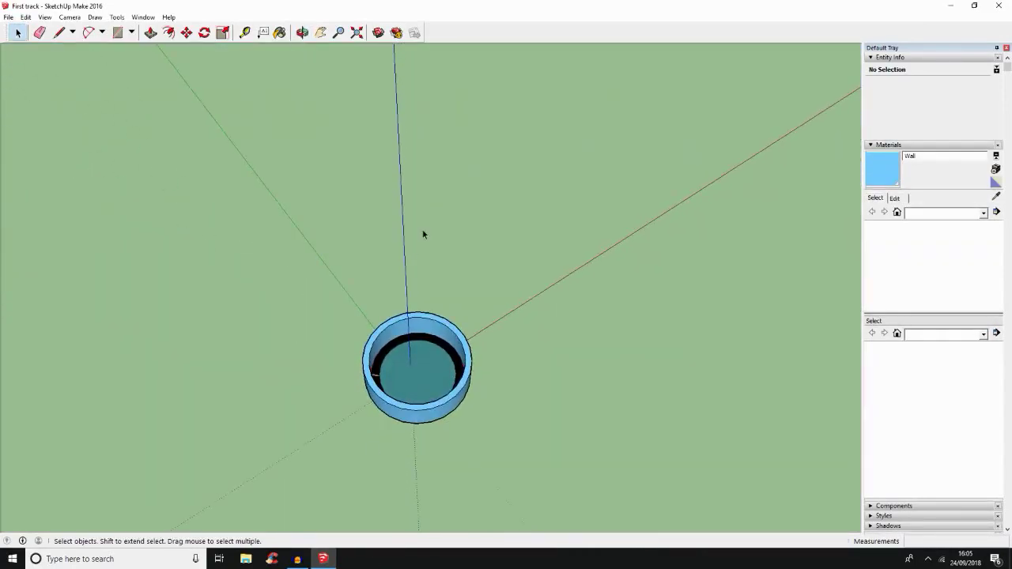
pyautogui.scroll(4, 423, 234)
pyautogui.moveTo(423, 234); pyautogui.dragTo(325, 278, button='middle')
pyautogui.scroll(-3, 359, 381)
pyautogui.scroll(3, 323, 290)
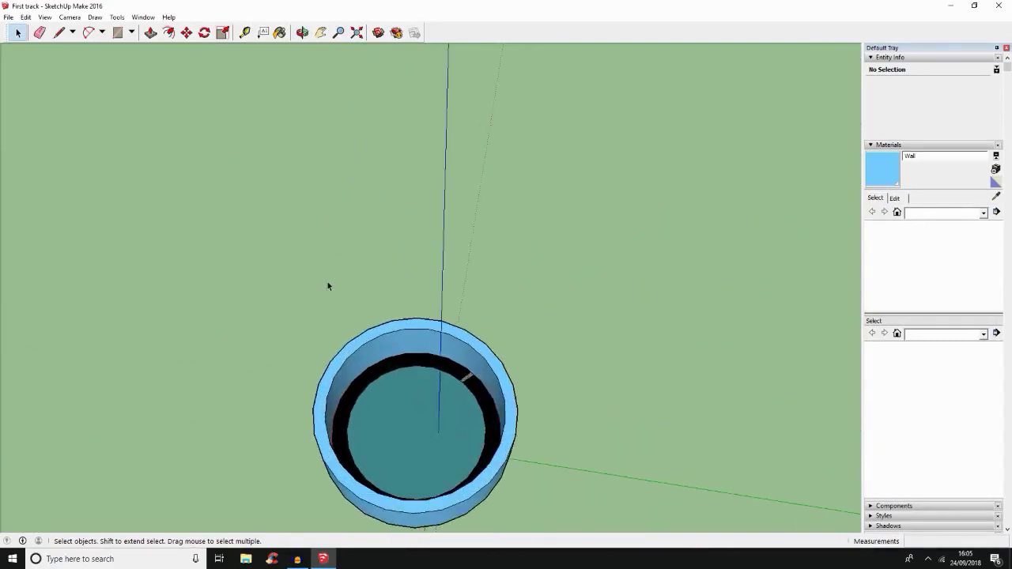
pyautogui.scroll(-4, 327, 281)
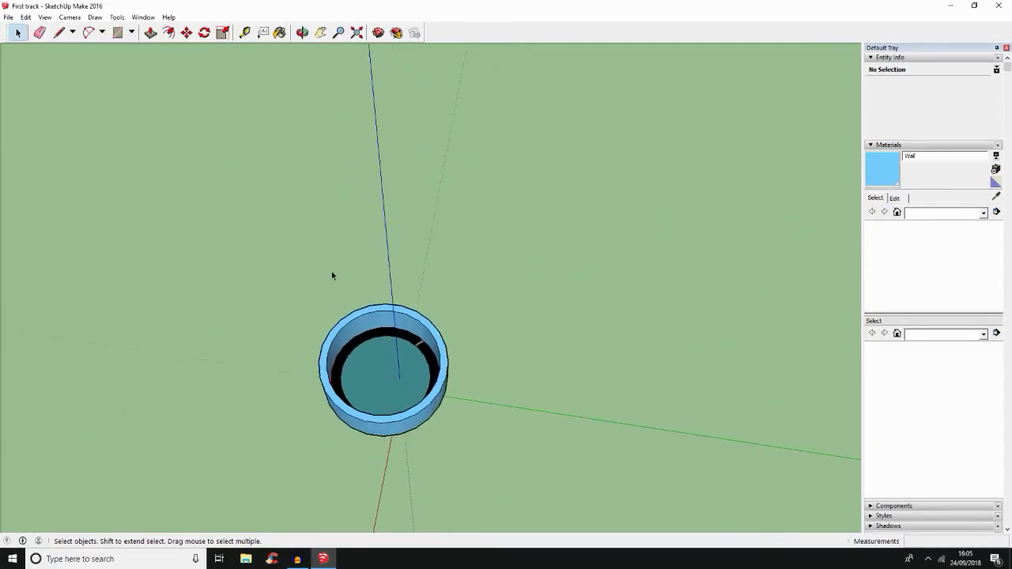
pyautogui.scroll(2, 331, 275)
# Tilt to an elevated view and crossing-select the black road and inner floor.
pyautogui.moveTo(375, 230); pyautogui.dragTo(247, 350, button='middle')
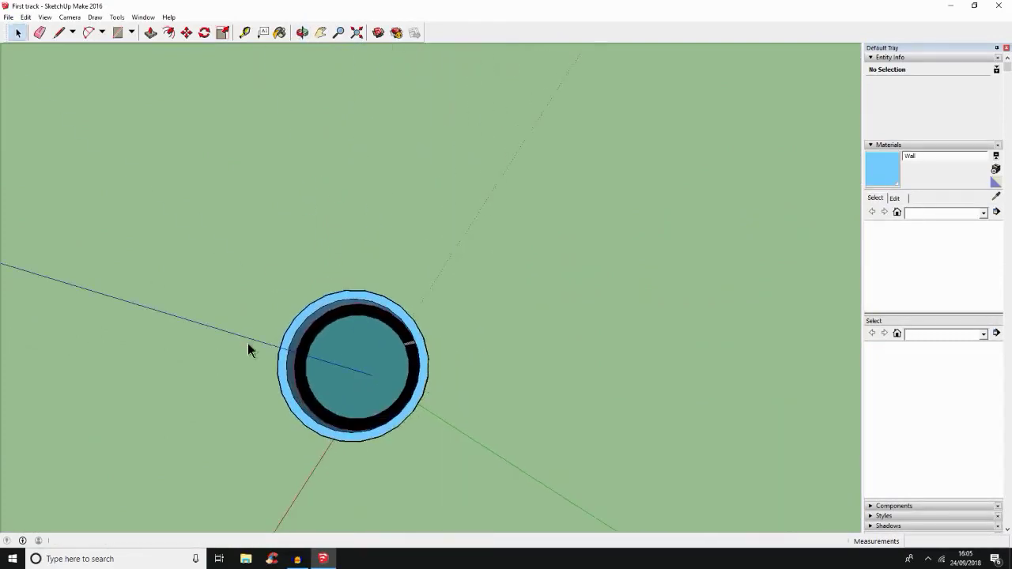
pyautogui.scroll(5, 315, 293)
pyautogui.moveTo(315, 290); pyautogui.dragTo(332, 111, button='middle')
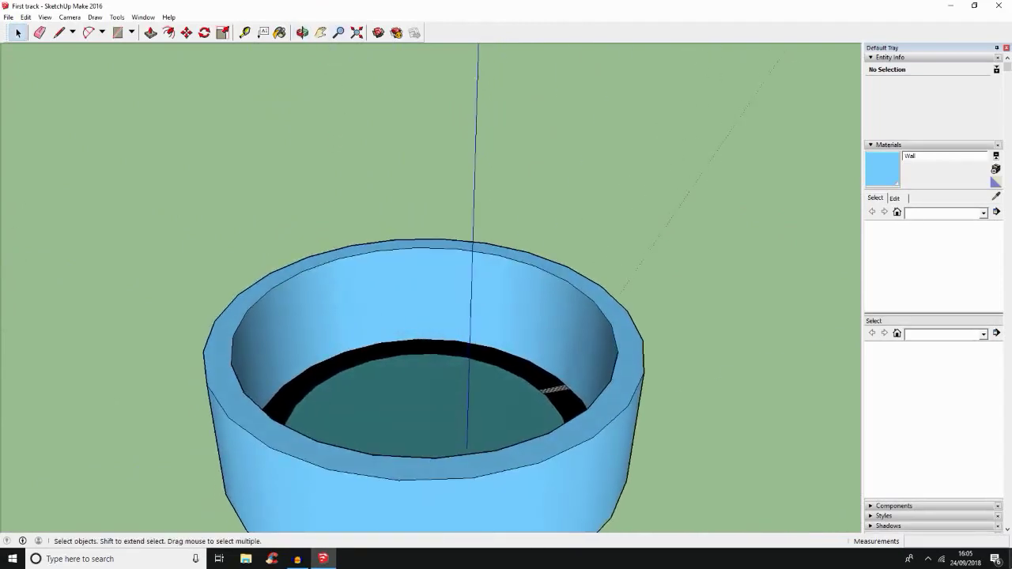
pyautogui.scroll(-5, 511, 232)
pyautogui.moveTo(483, 216); pyautogui.dragTo(350, 434, button='middle')
pyautogui.scroll(5, 354, 436)
pyautogui.scroll(-1, 354, 436)
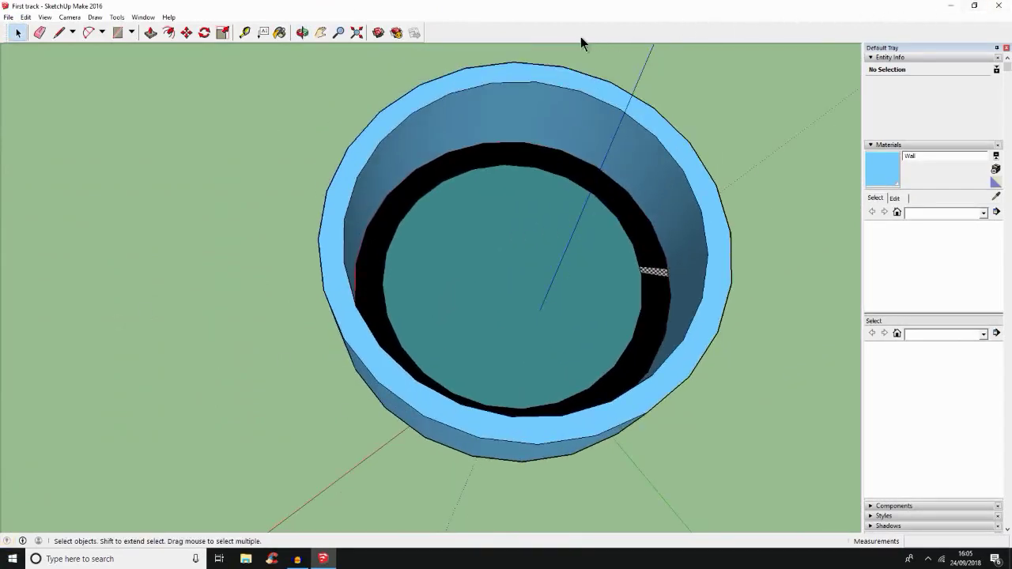
pyautogui.moveTo(336, 94); pyautogui.dragTo(1004, 465)
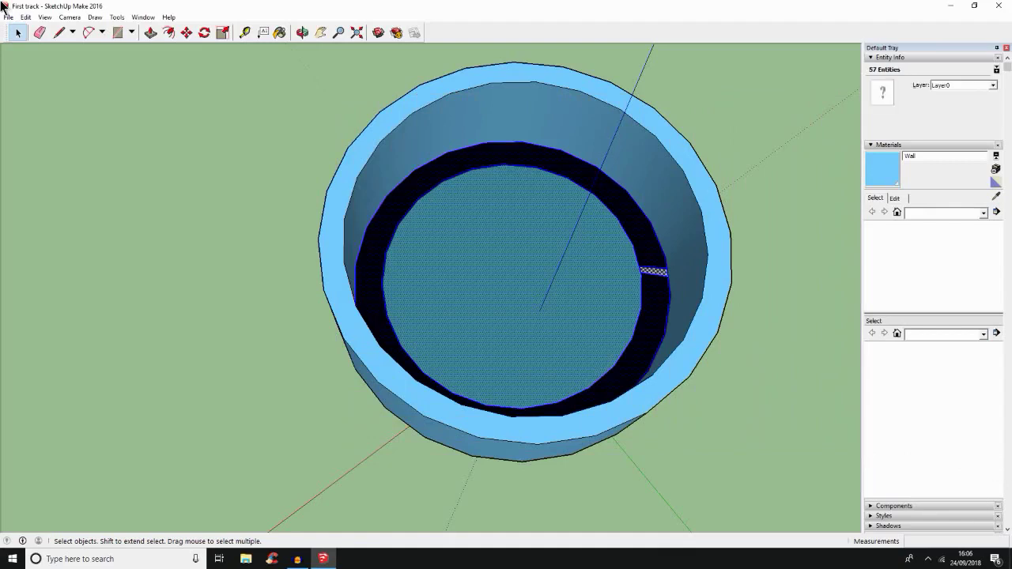
pyautogui.click(27, 18)
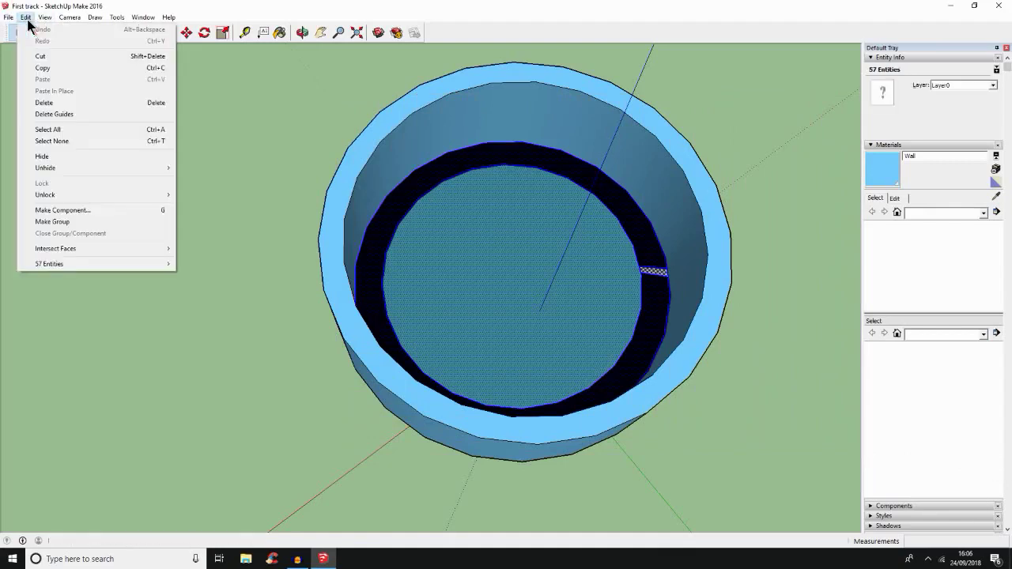
pyautogui.click(53, 104)
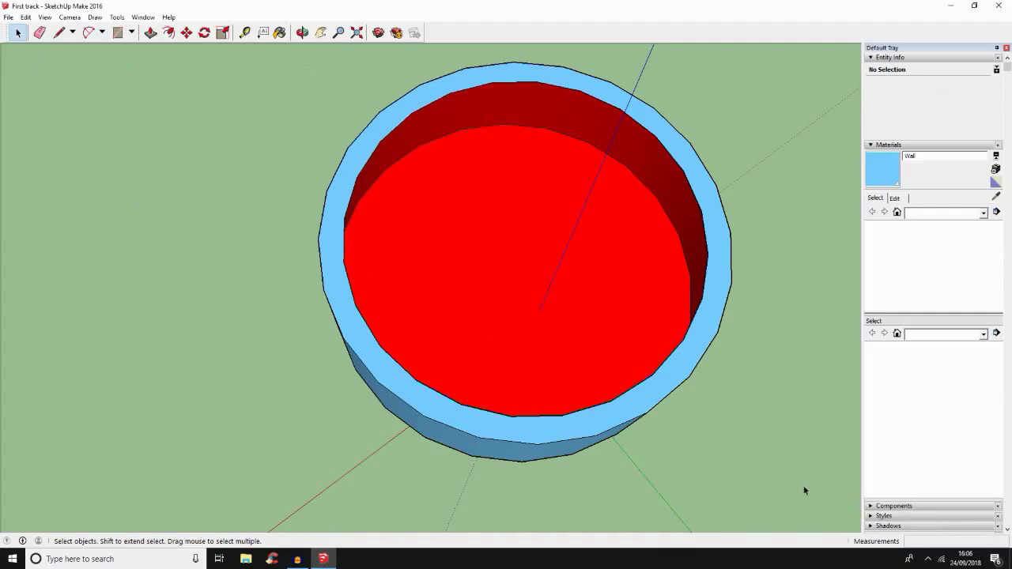
pyautogui.moveTo(767, 465); pyautogui.dragTo(203, 56)
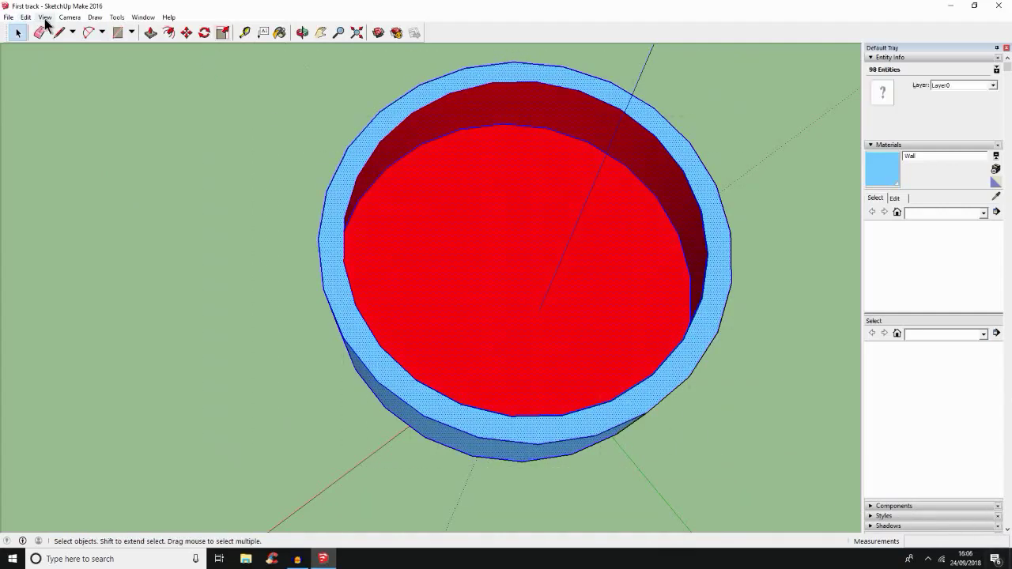
pyautogui.click(25, 16)
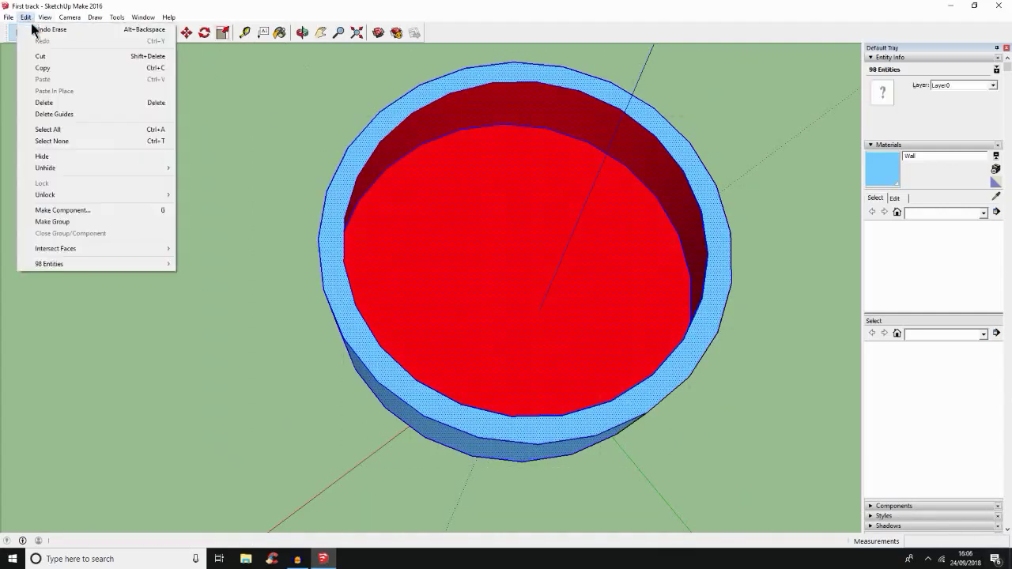
pyautogui.click(44, 103)
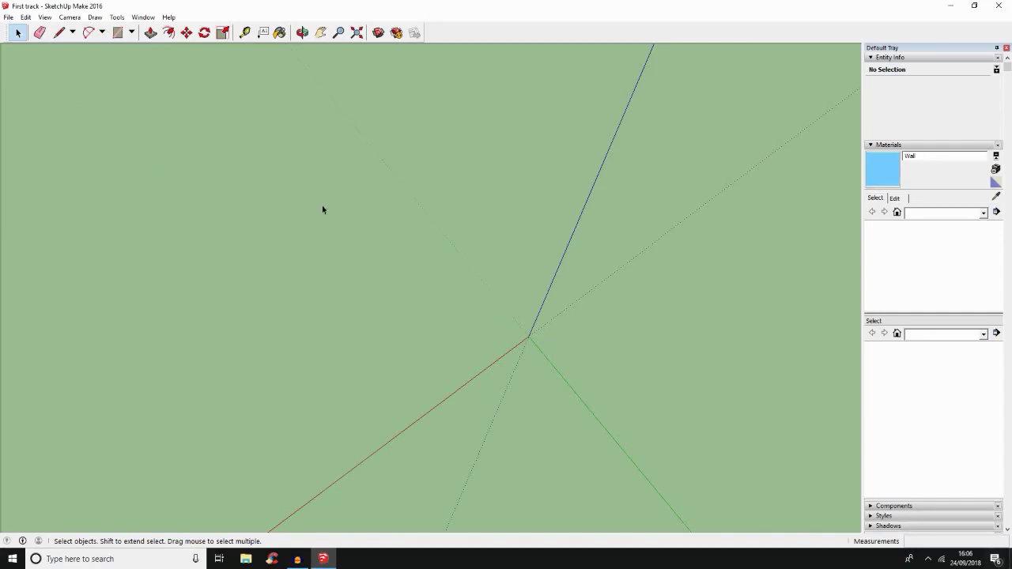
# Show the In Model materials list in the Materials panel.
pyautogui.scroll(3, 540, 350)
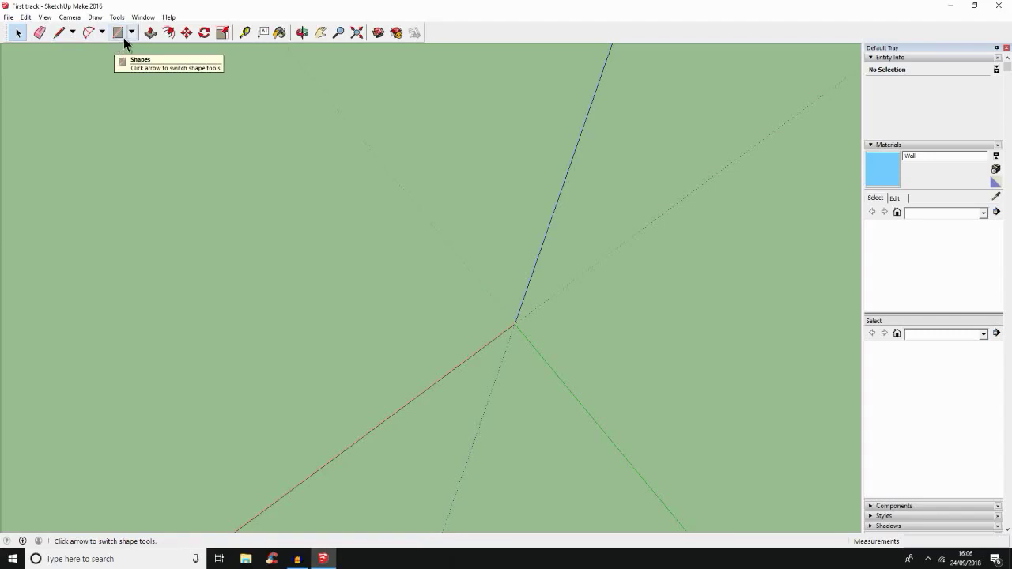
pyautogui.scroll(-3, 255, 201)
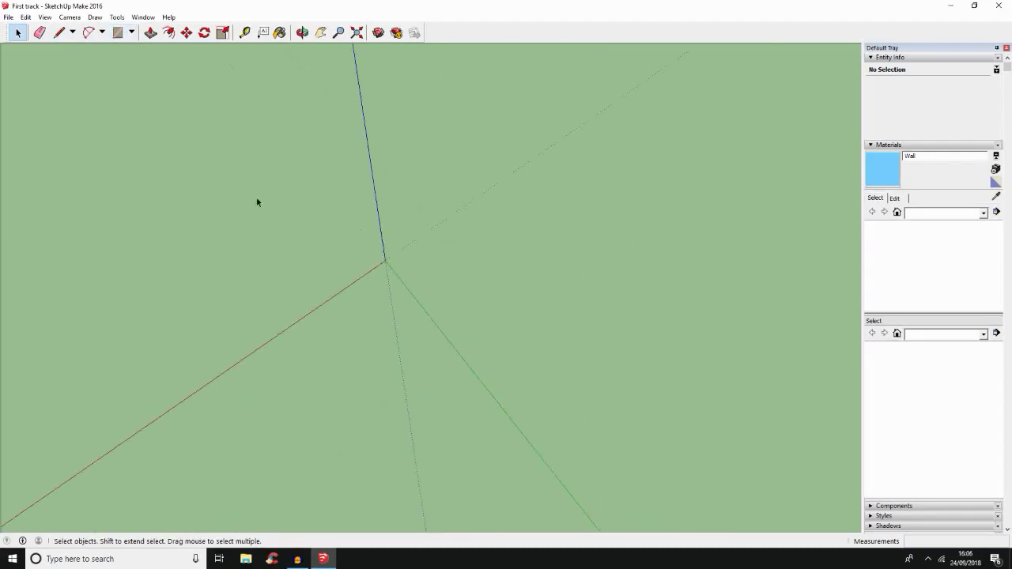
pyautogui.scroll(3, 256, 203)
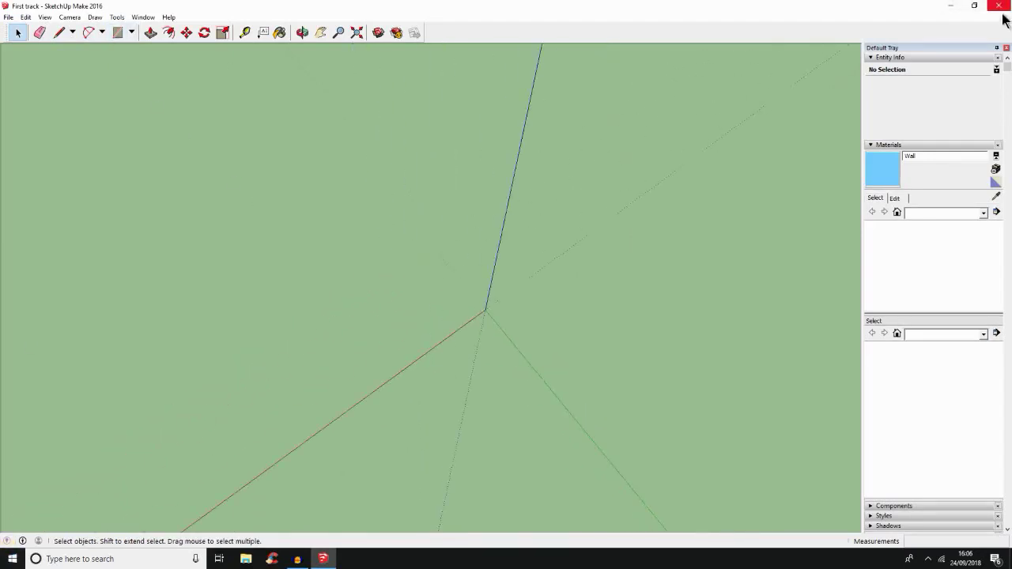
pyautogui.click(896, 212)
pyautogui.scroll(-3, 898, 268)
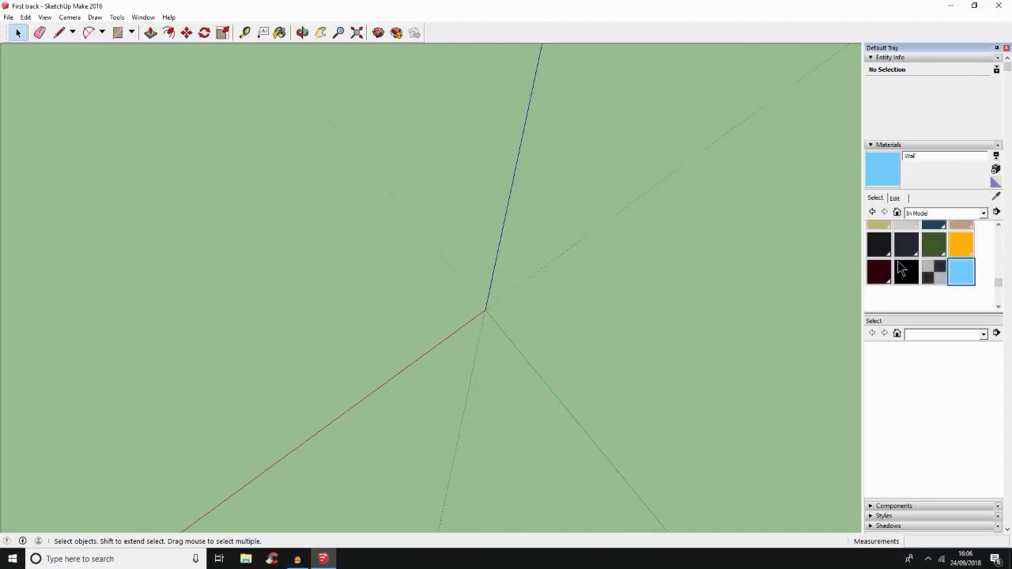
pyautogui.scroll(-2, 897, 268)
pyautogui.scroll(2, 897, 261)
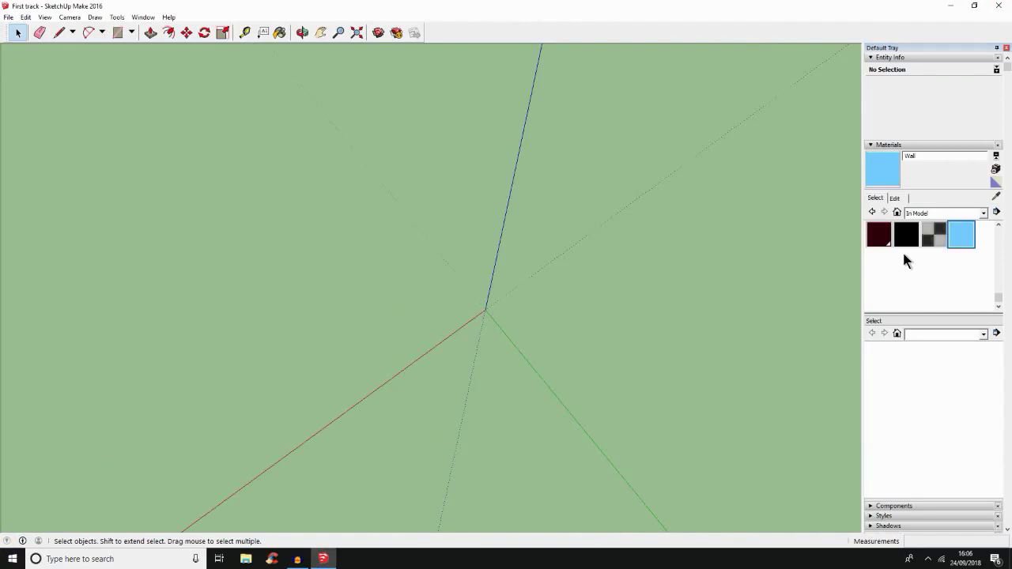
# Delete the blue Wall material, replacing it with the default material.
pyautogui.rightClick(972, 249)
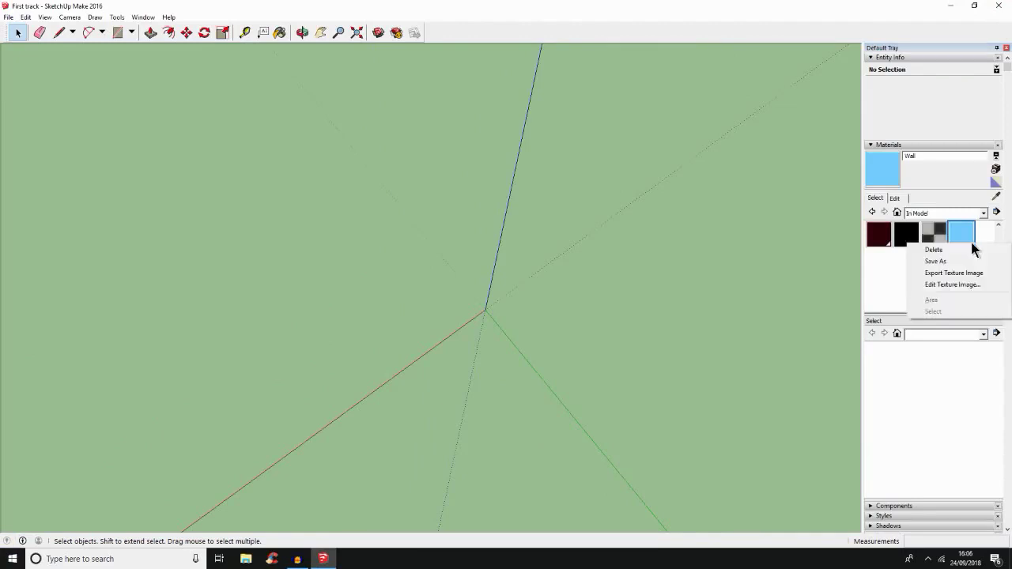
pyautogui.click(967, 249)
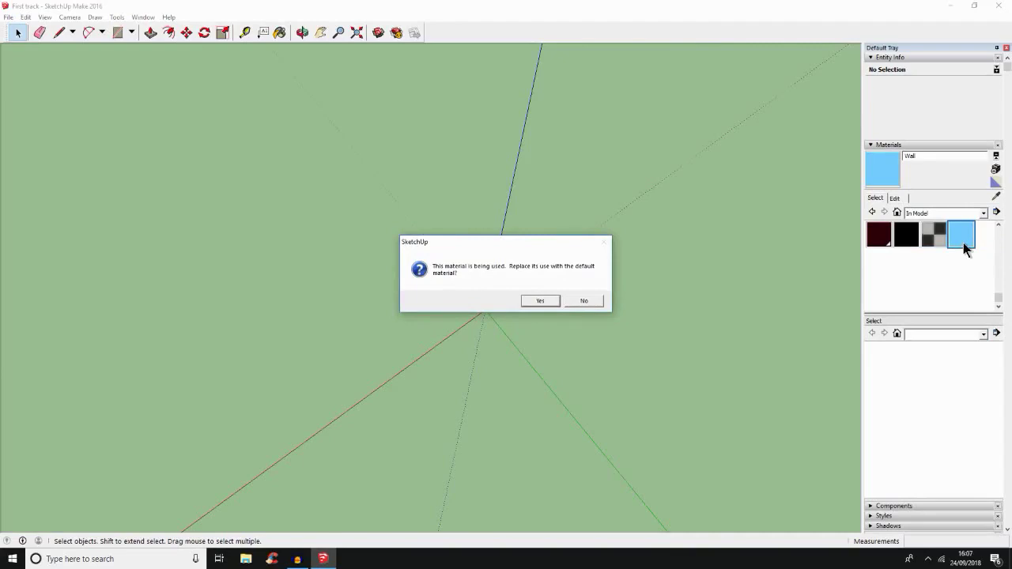
pyautogui.press('Return')
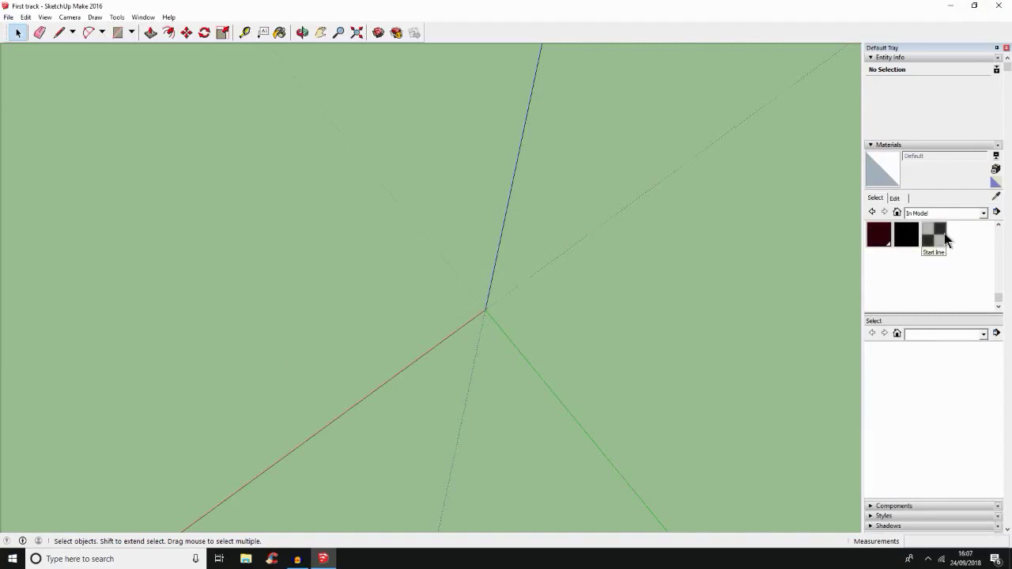
pyautogui.scroll(2, 942, 250)
pyautogui.scroll(-2, 957, 262)
pyautogui.scroll(5, 959, 261)
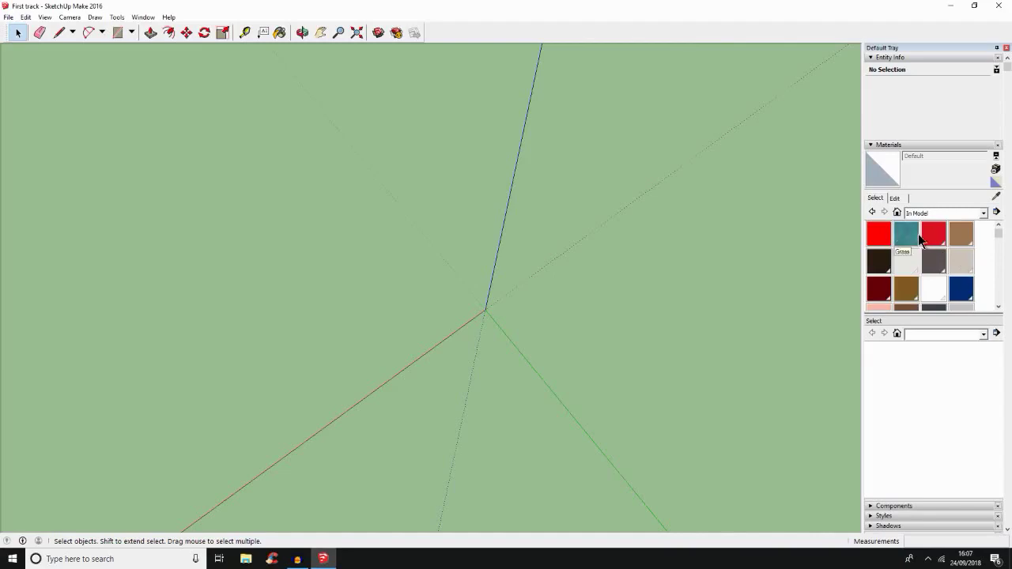
pyautogui.scroll(-5, 154, 444)
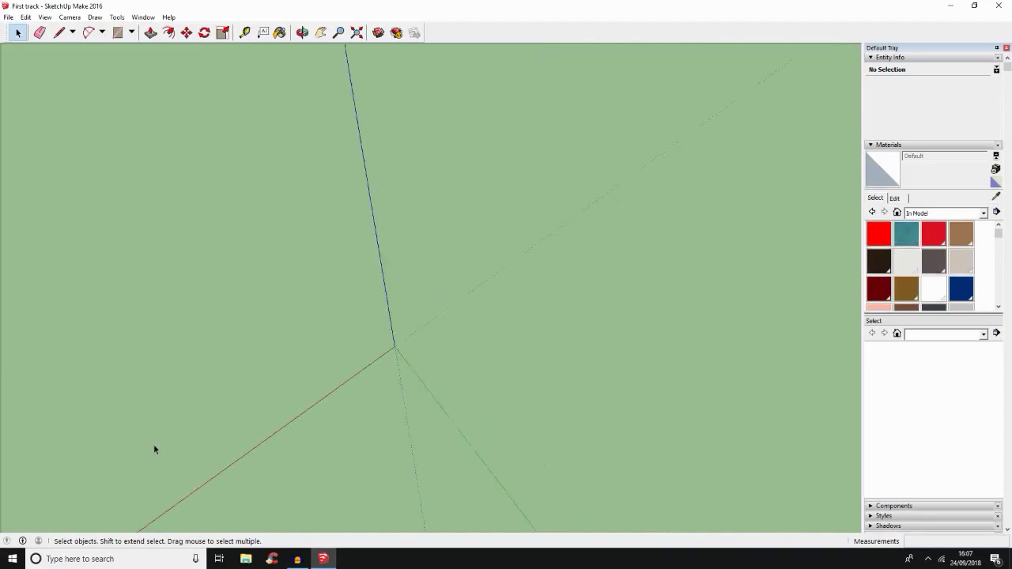
pyautogui.scroll(3, 152, 446)
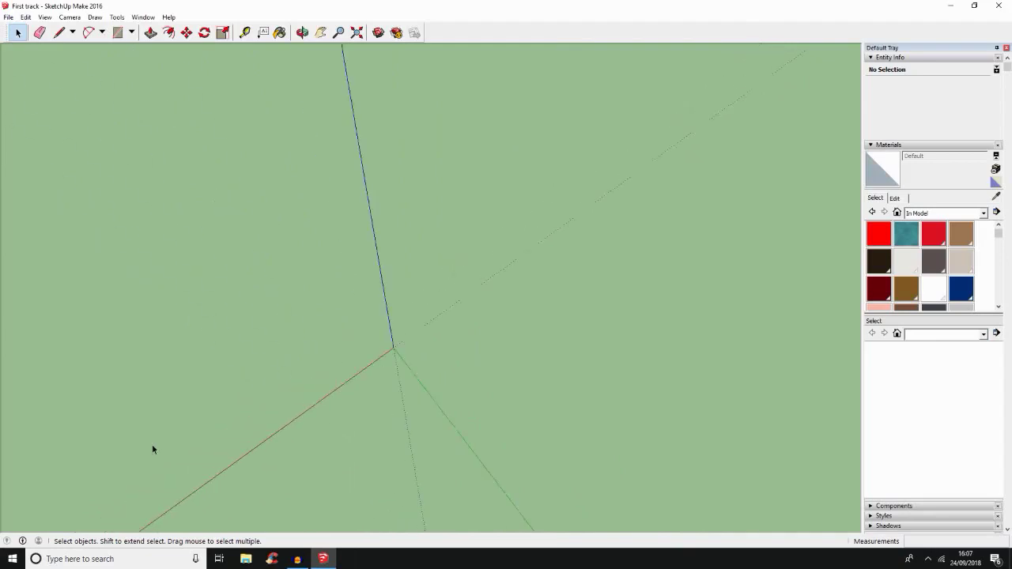
pyautogui.scroll(-2, 151, 445)
pyautogui.scroll(2, 151, 445)
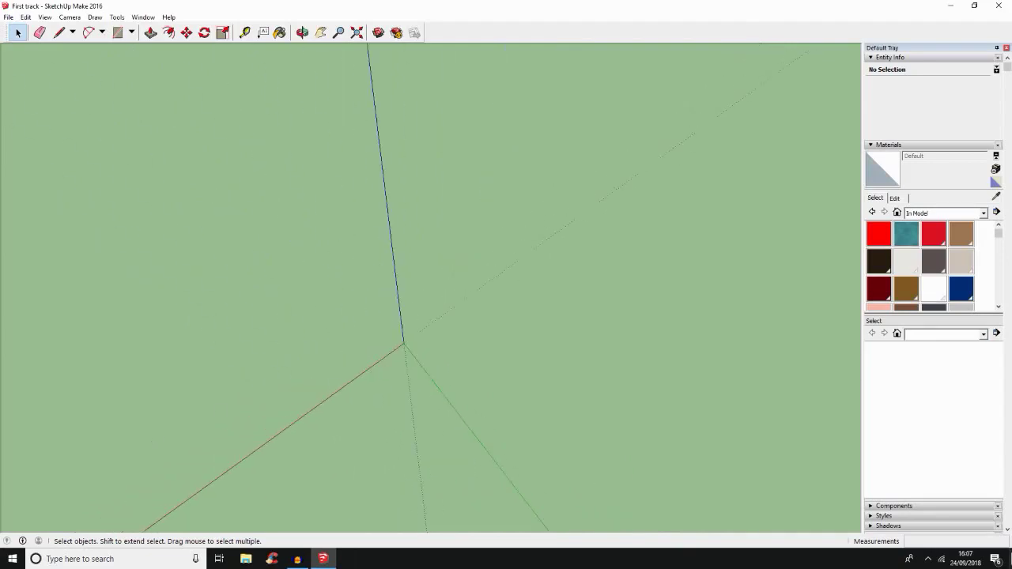
# Draw a ground rectangle across the origin, about 12431.82 m by 21298.31 m.
pyautogui.click(117, 32)
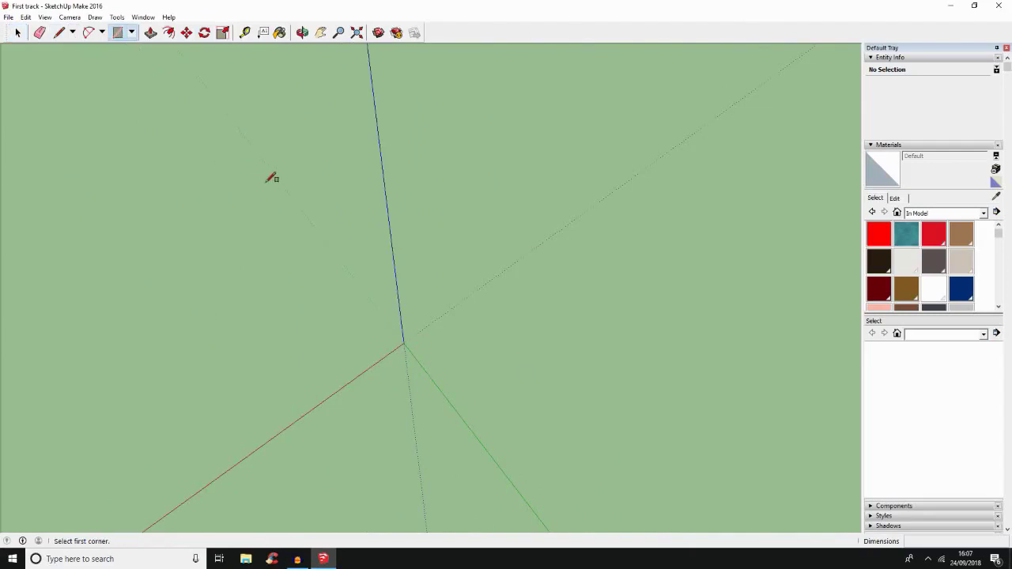
pyautogui.click(266, 181)
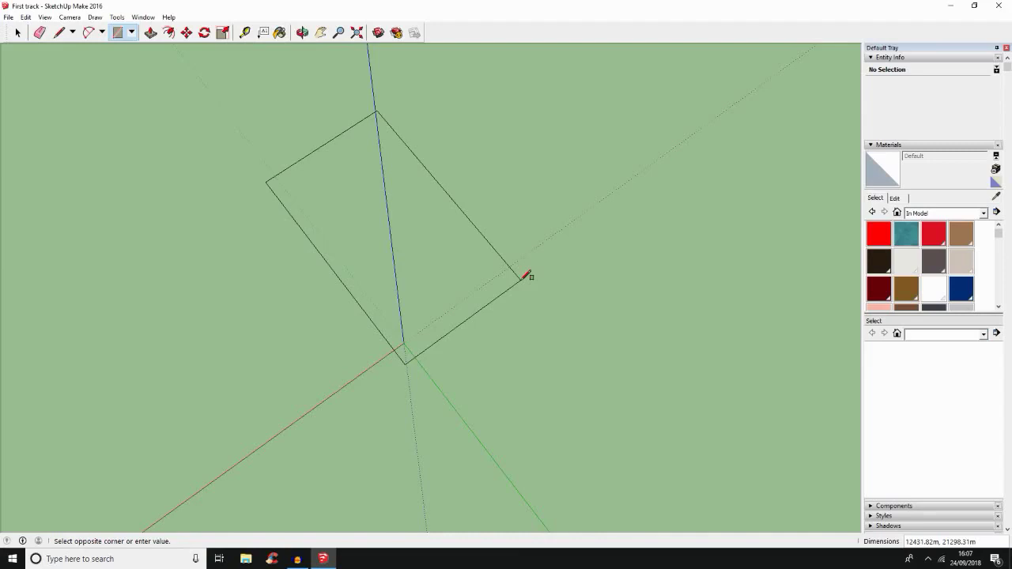
pyautogui.click(524, 275)
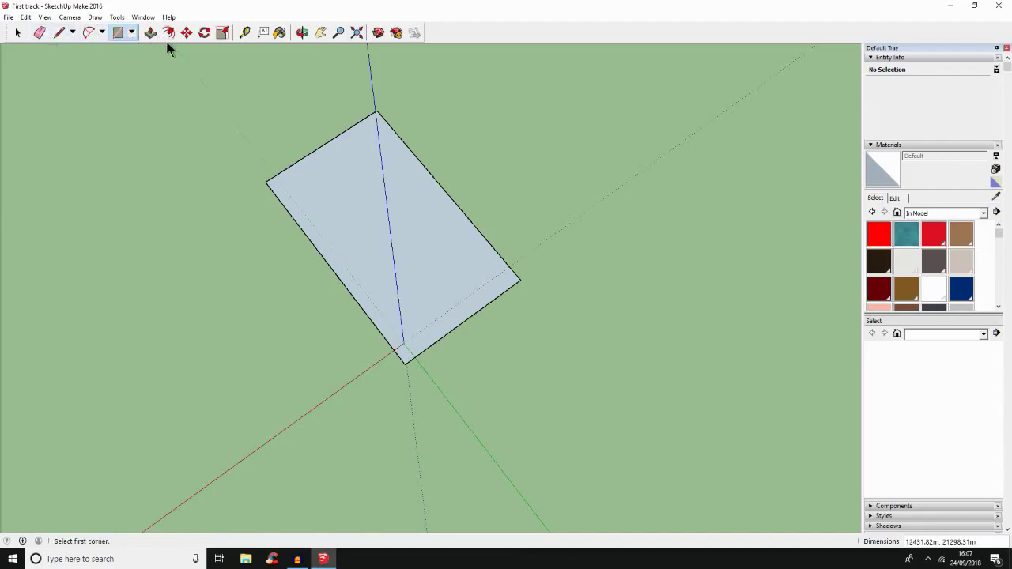
# Tape-measure across the rectangle (about 12468.29 m), then cancel and zoom in.
pyautogui.click(241, 36)
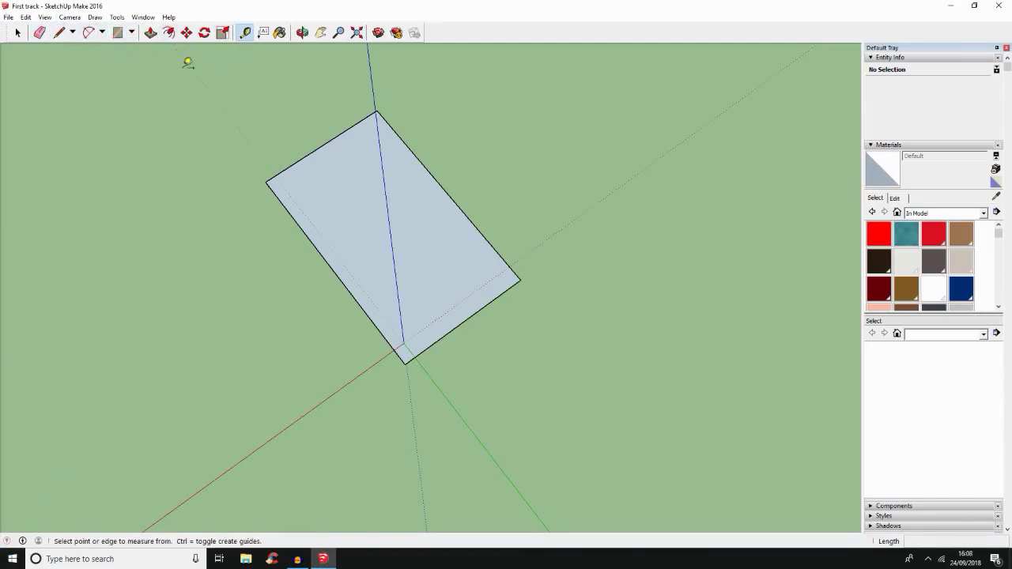
pyautogui.click(283, 202)
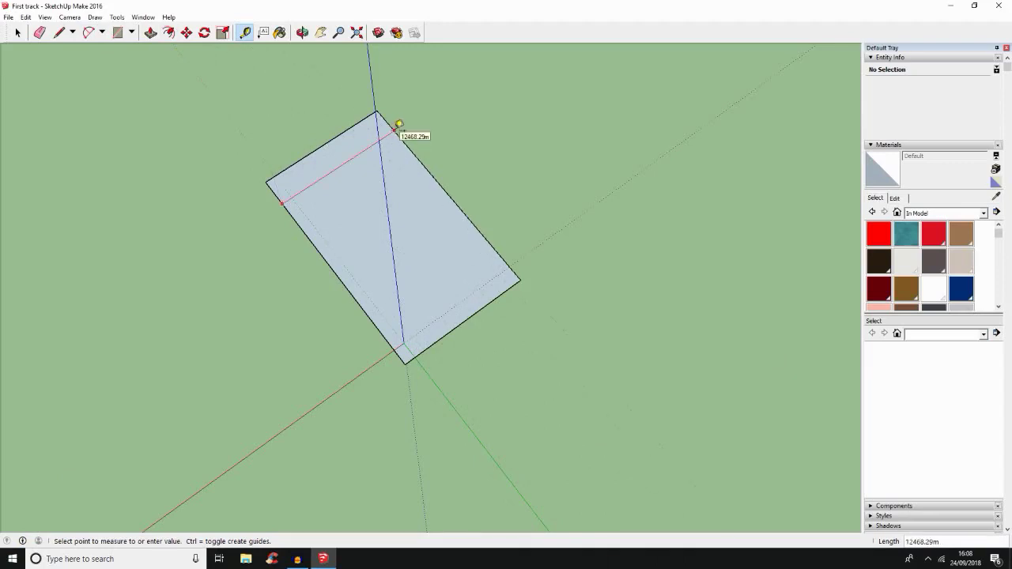
pyautogui.press('Escape')
pyautogui.scroll(2, 354, 156)
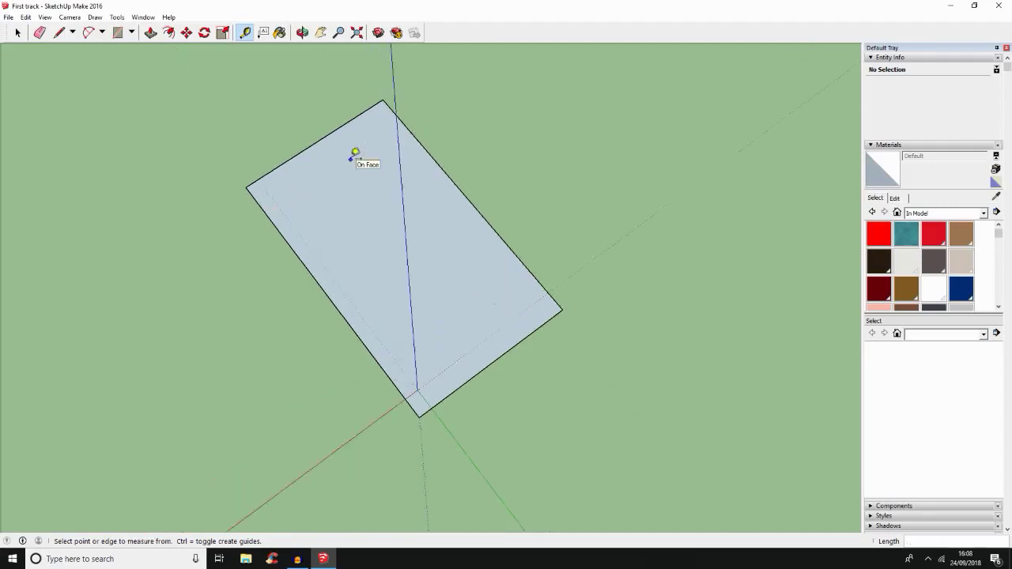
pyautogui.scroll(5, 353, 156)
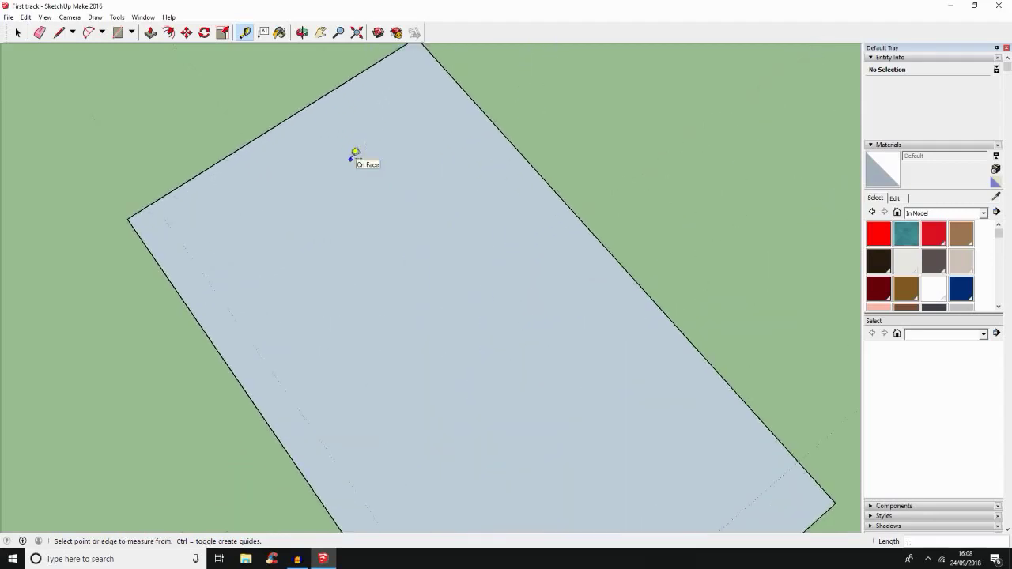
pyautogui.scroll(1, 353, 157)
pyautogui.scroll(3, 353, 157)
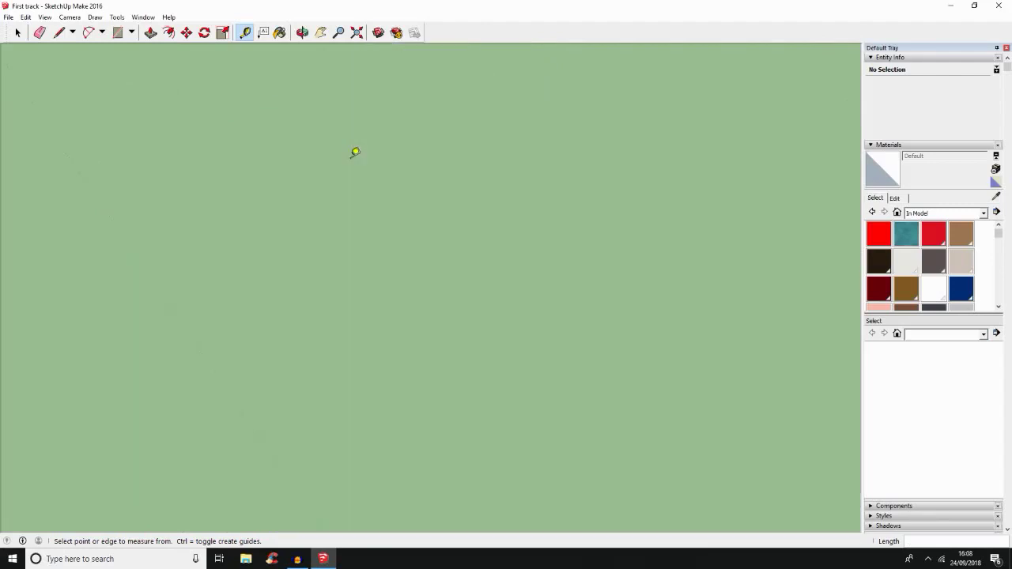
pyautogui.click(118, 33)
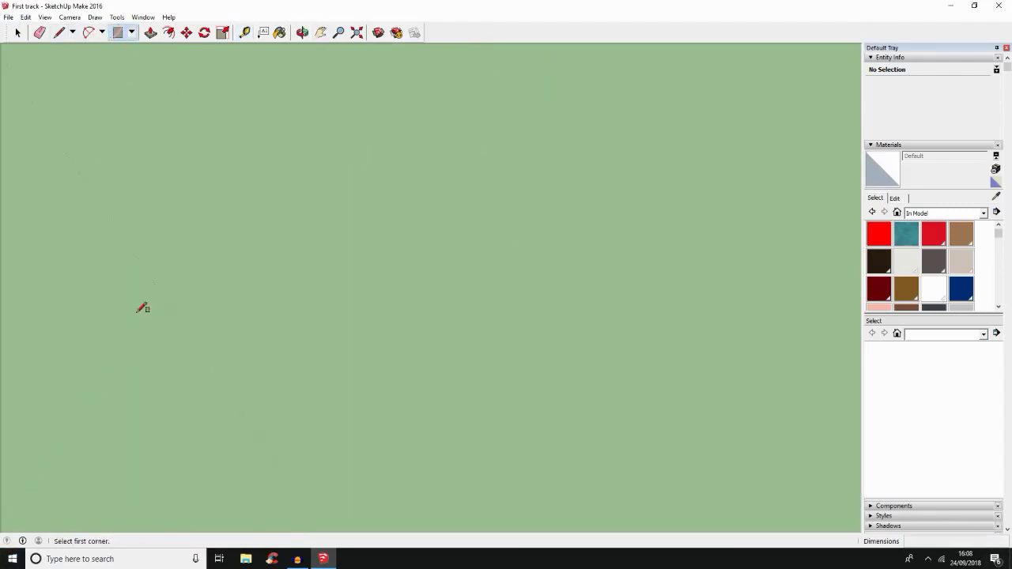
pyautogui.click(241, 313)
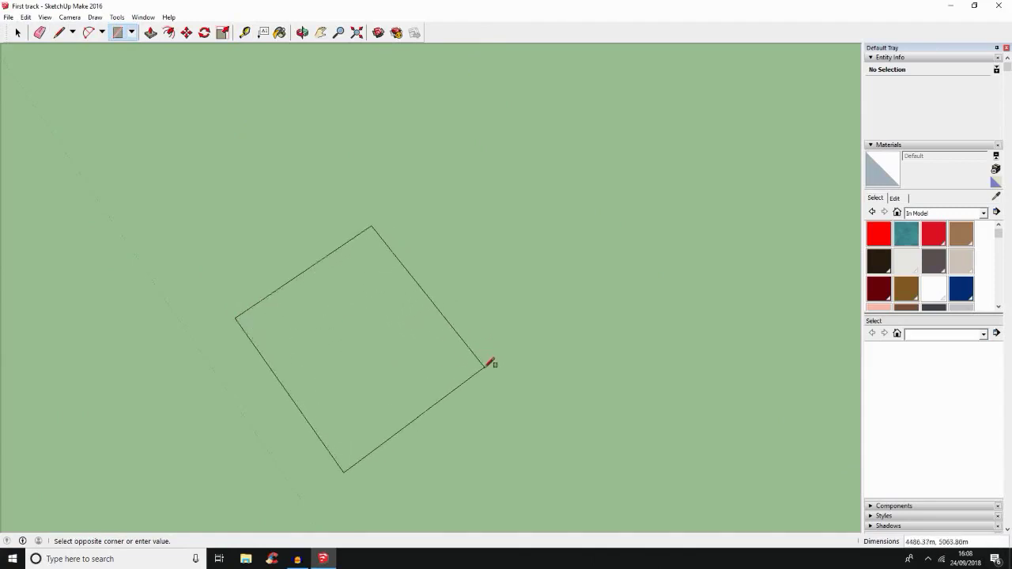
pyautogui.click(484, 367)
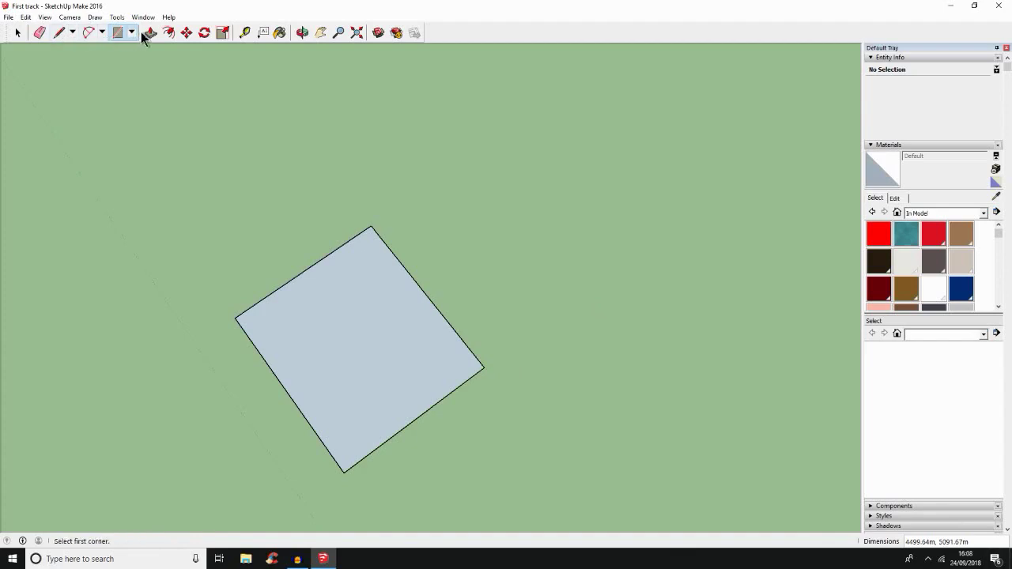
pyautogui.click(243, 33)
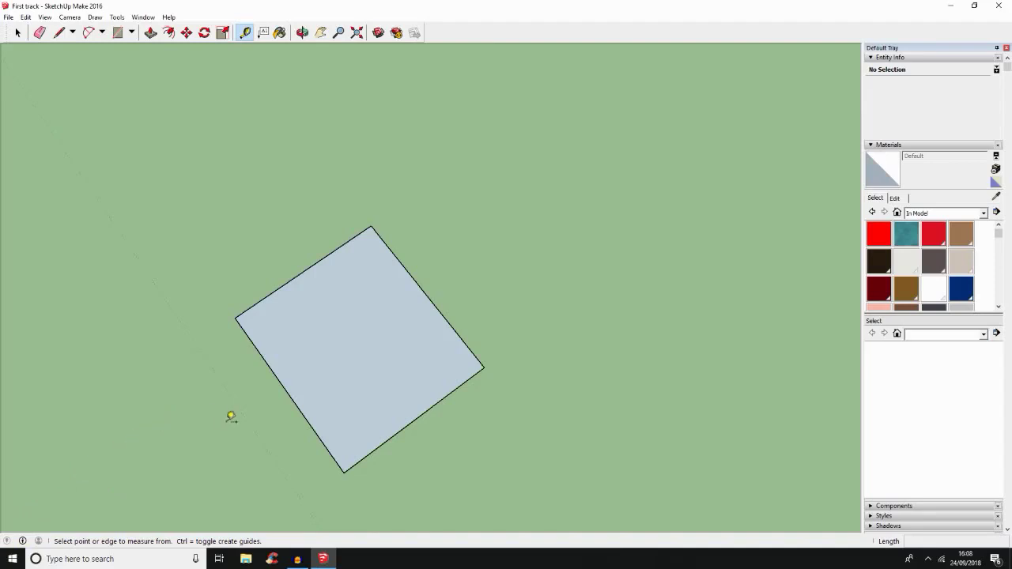
pyautogui.click(276, 375)
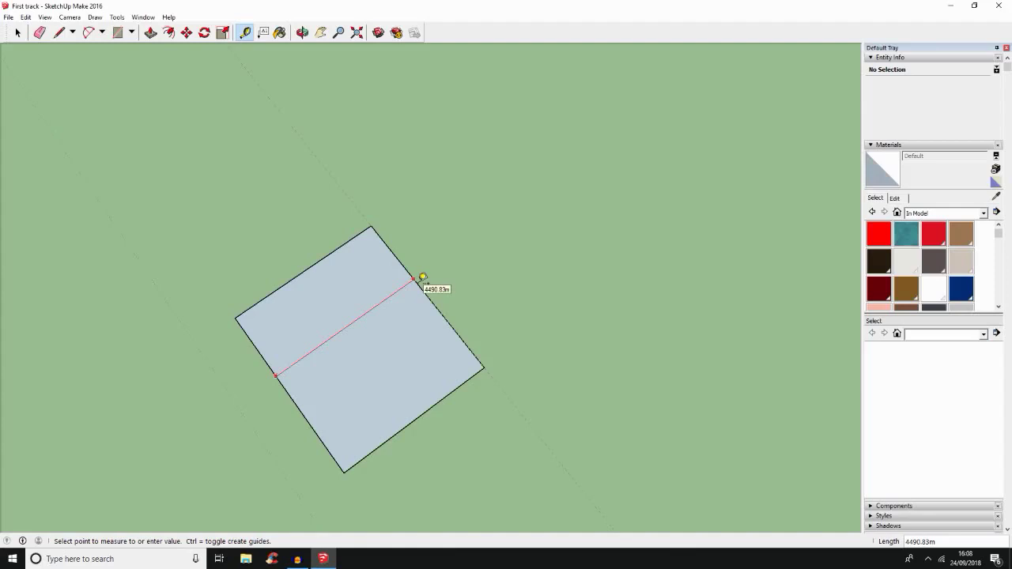
pyautogui.click(419, 278)
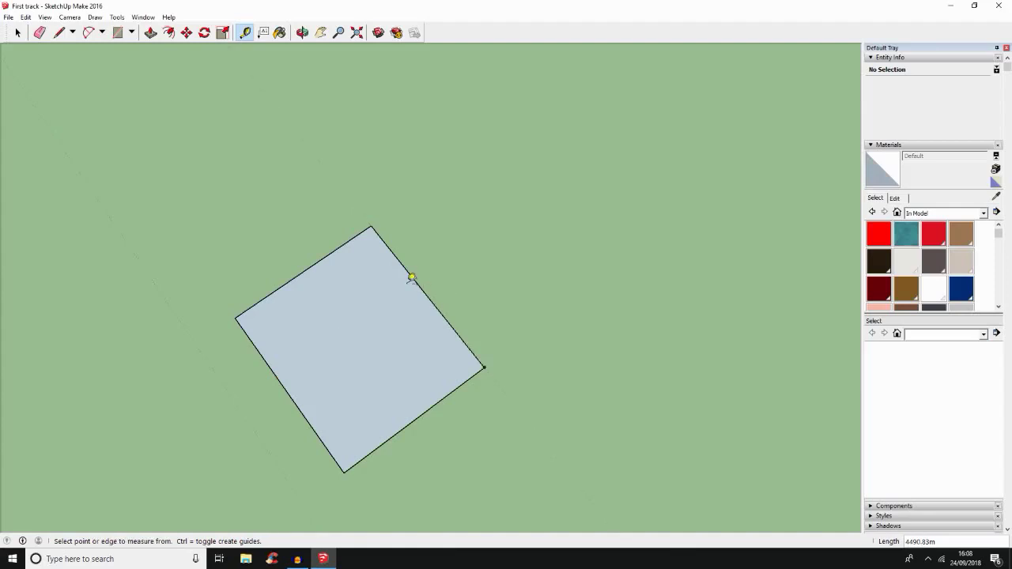
pyautogui.scroll(3, 413, 278)
pyautogui.hotkey('ctrl', 'z')
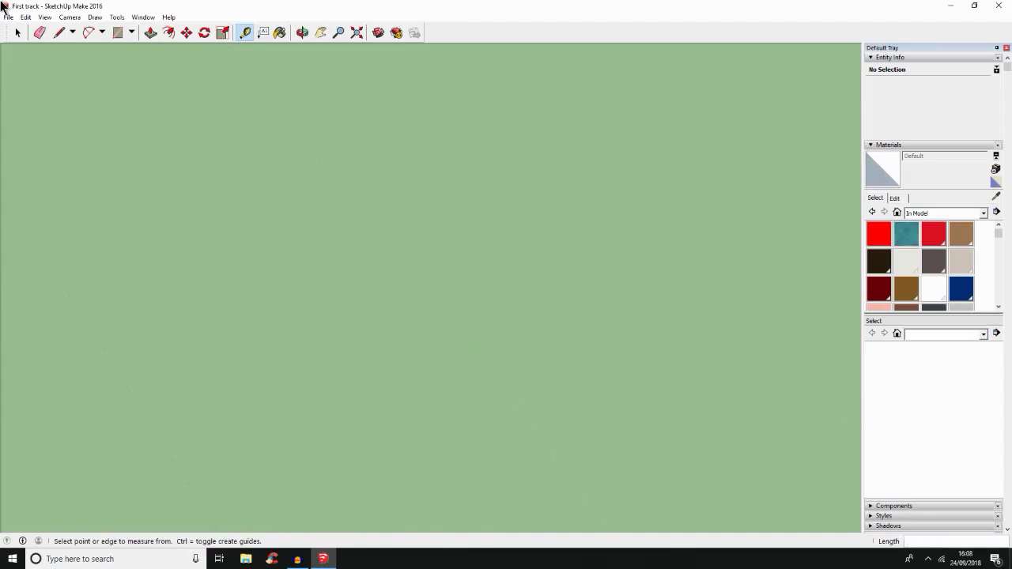
# Draw another rectangular face on the ground between two opposite corners.
pyautogui.click(121, 33)
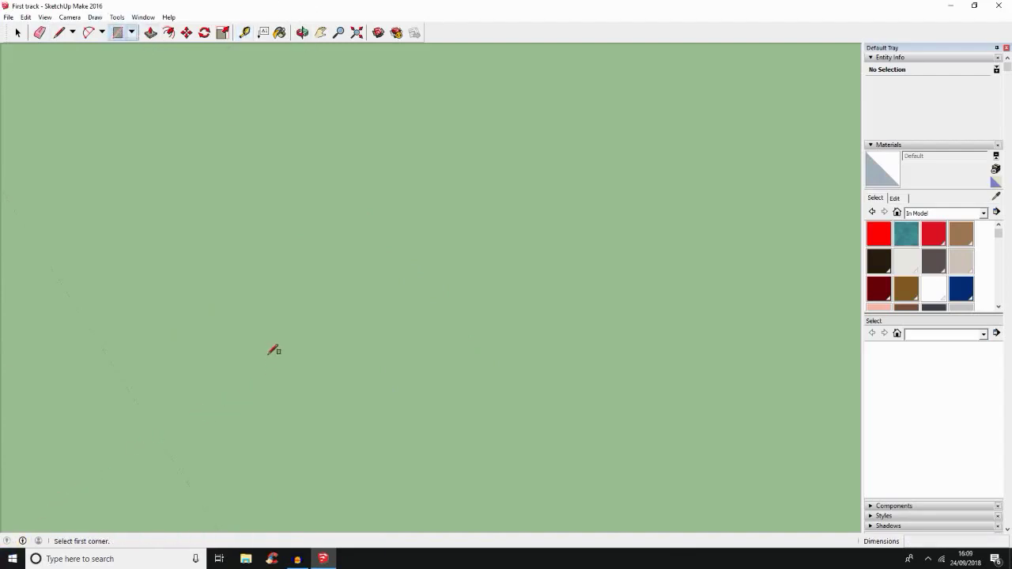
pyautogui.click(224, 283)
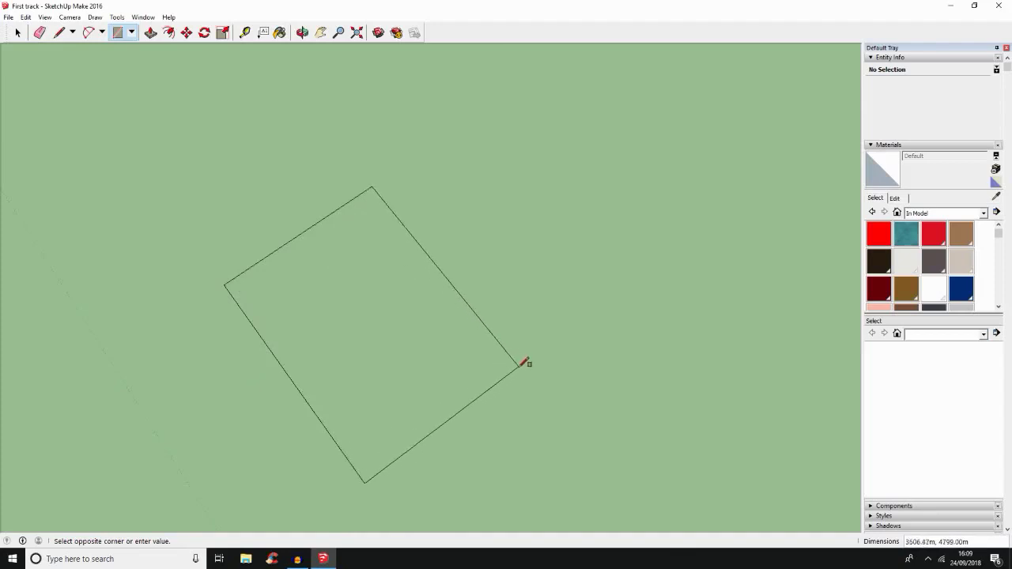
pyautogui.click(570, 383)
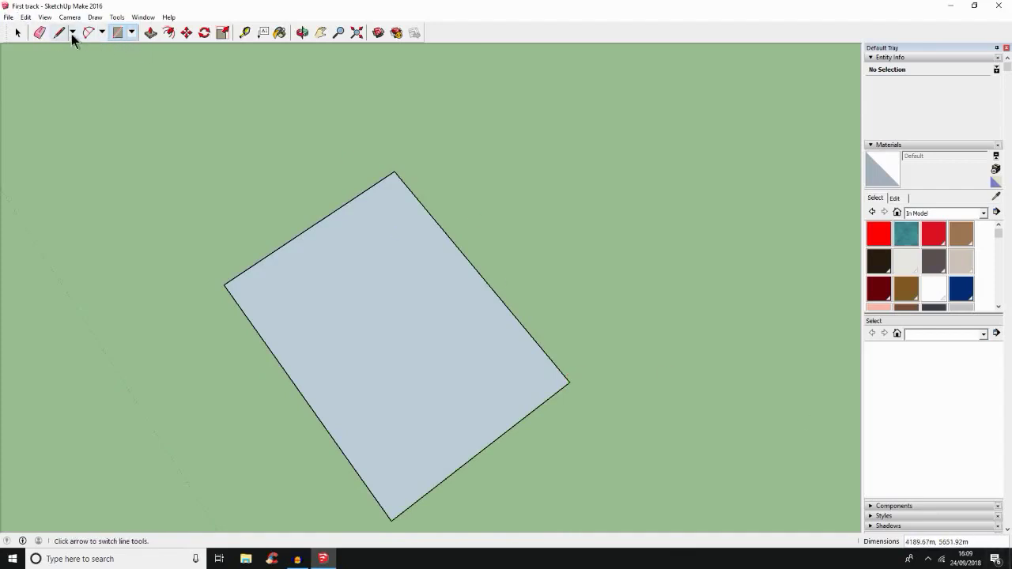
# Start a Tape Measure from the rectangle's left edge, cancel it, and zoom in.
pyautogui.click(247, 33)
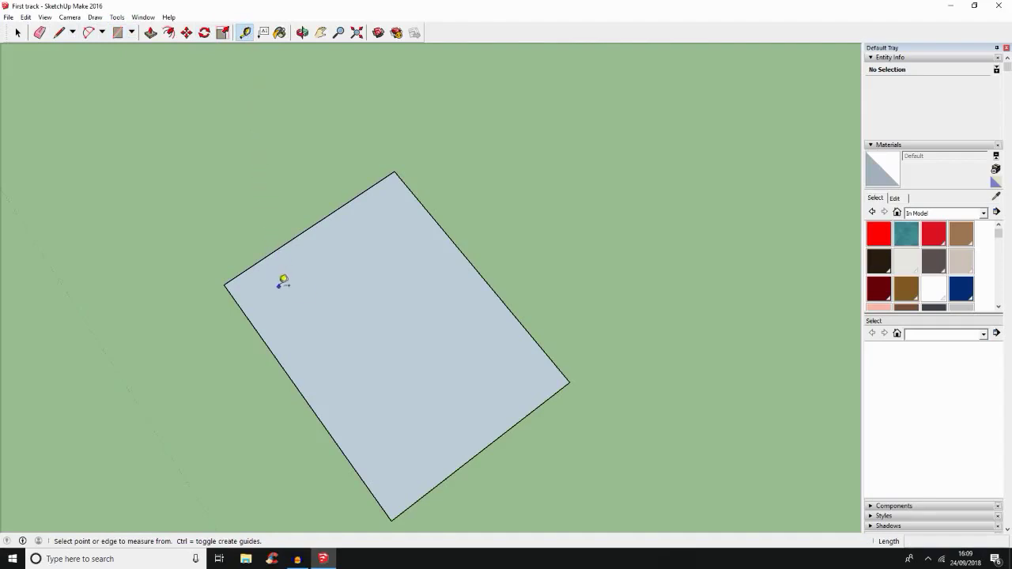
pyautogui.click(249, 320)
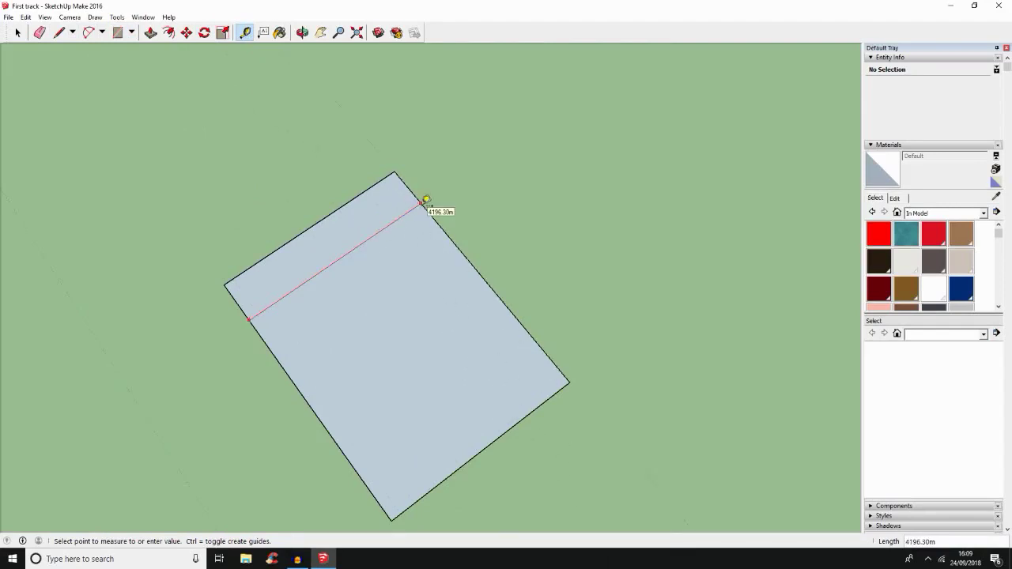
pyautogui.press('Escape')
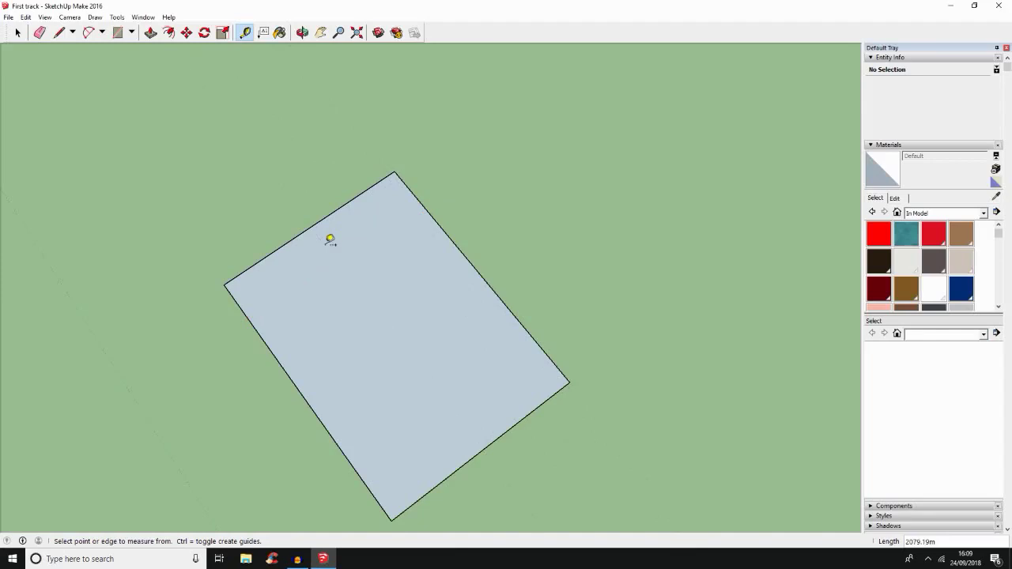
pyautogui.scroll(1, 331, 239)
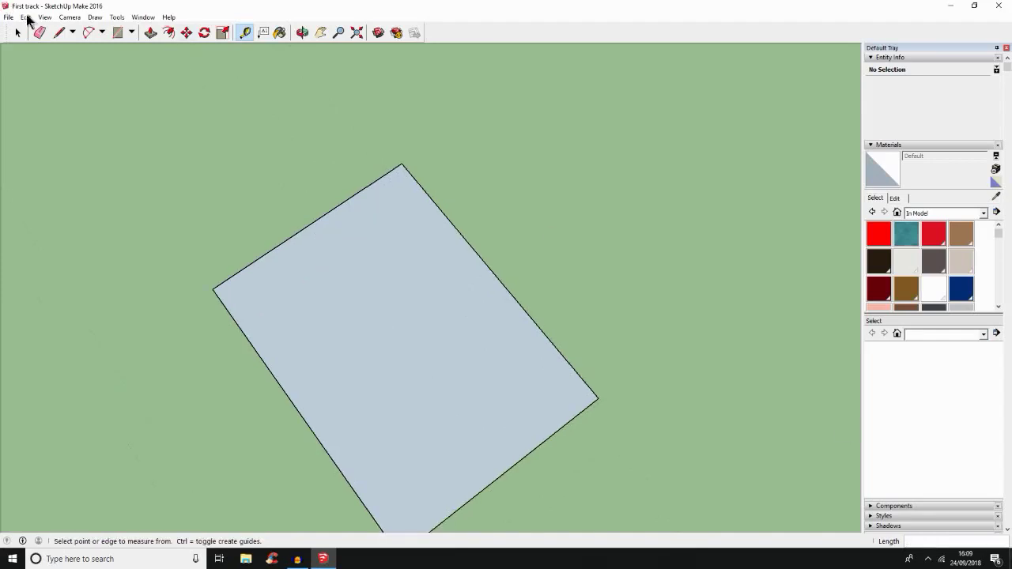
pyautogui.click(60, 32)
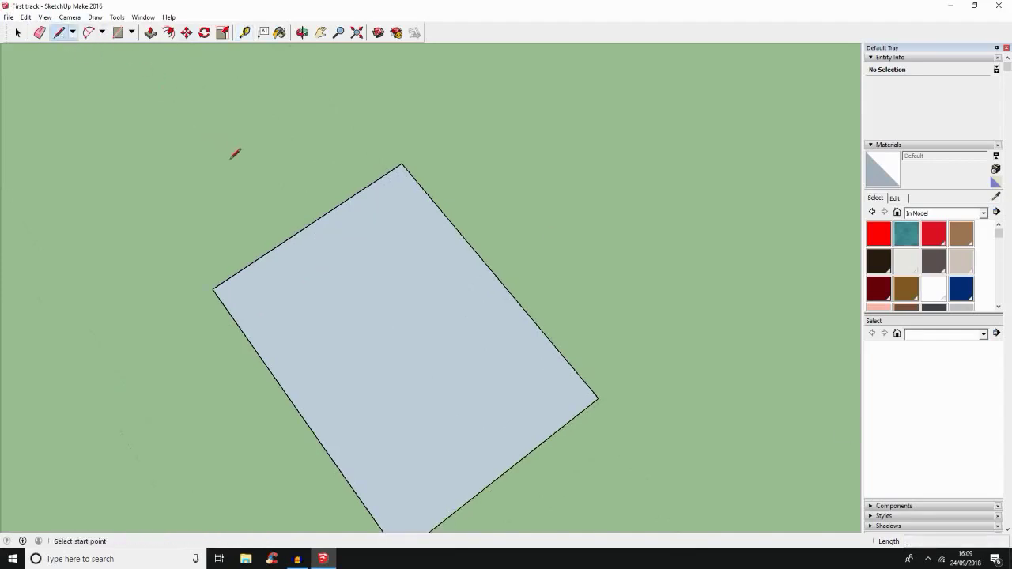
# Undo the previous rectangle and draw a fresh rectangular face on the ground.
pyautogui.hotkey('ctrl', 'z')
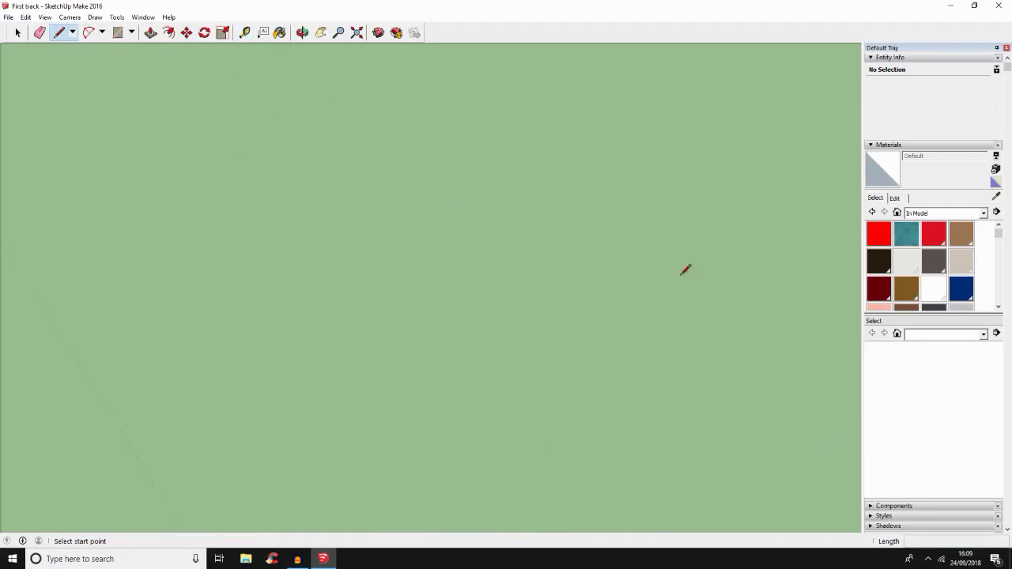
pyautogui.click(120, 34)
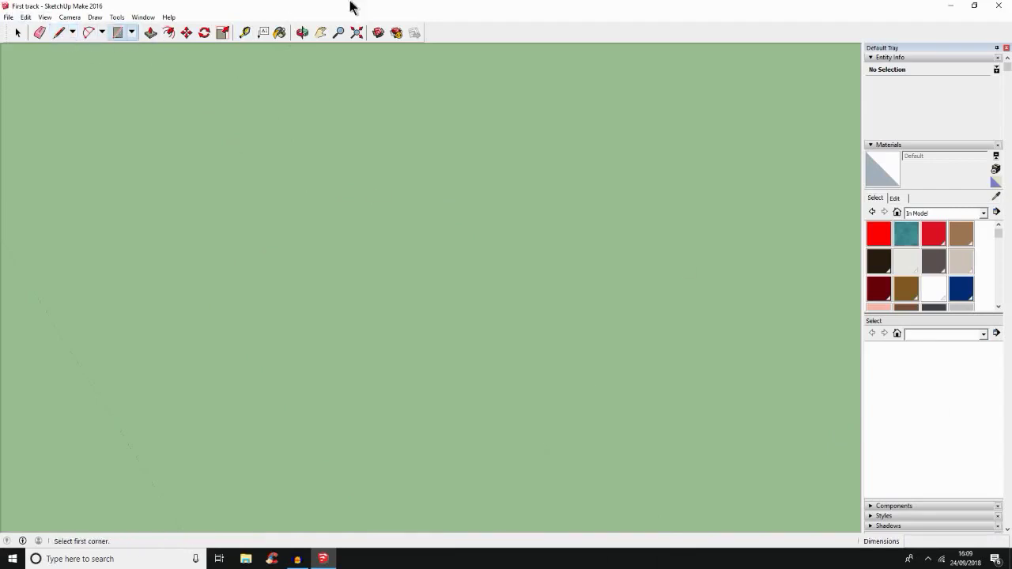
pyautogui.click(231, 243)
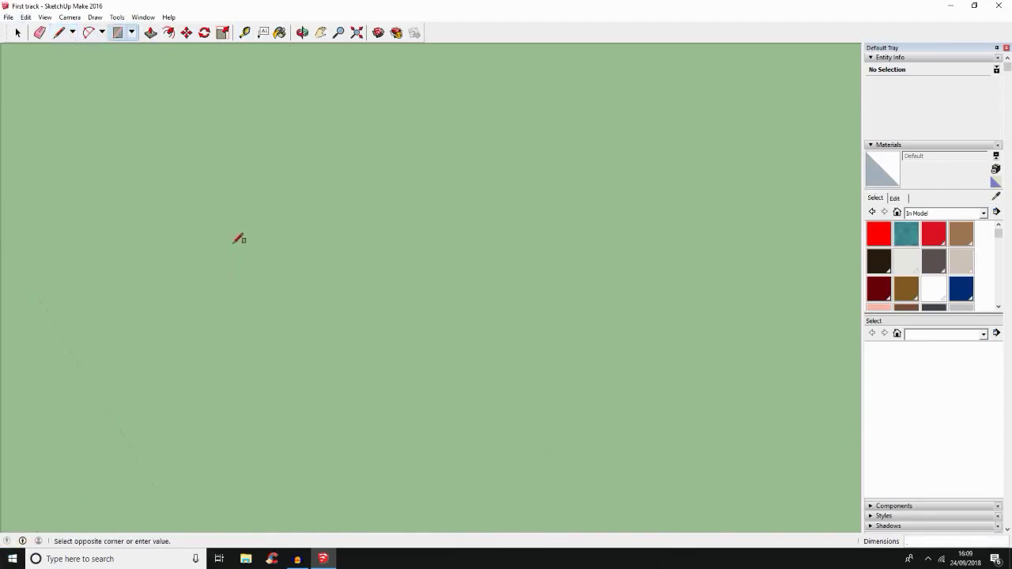
pyautogui.click(486, 334)
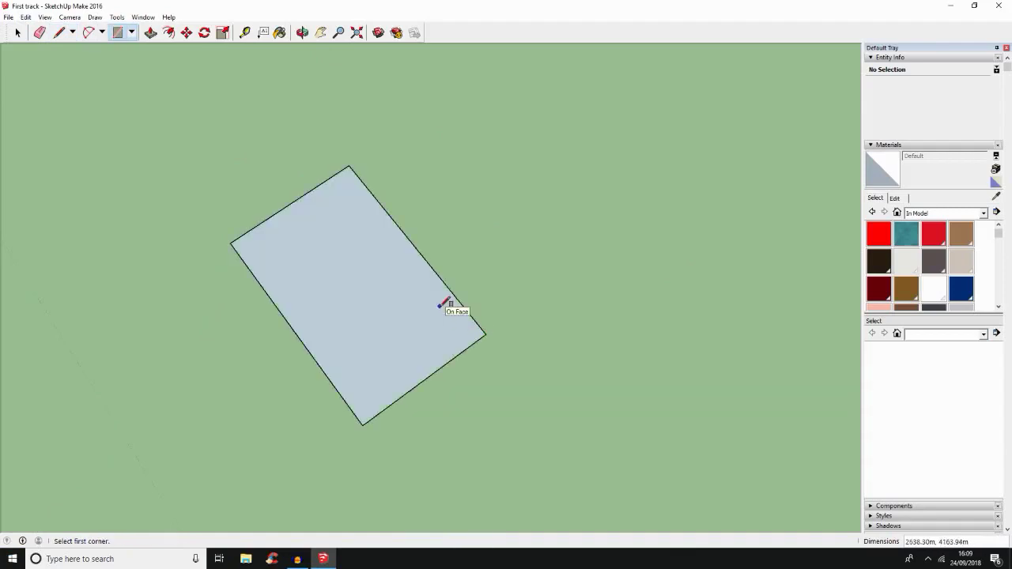
pyautogui.scroll(2, 441, 305)
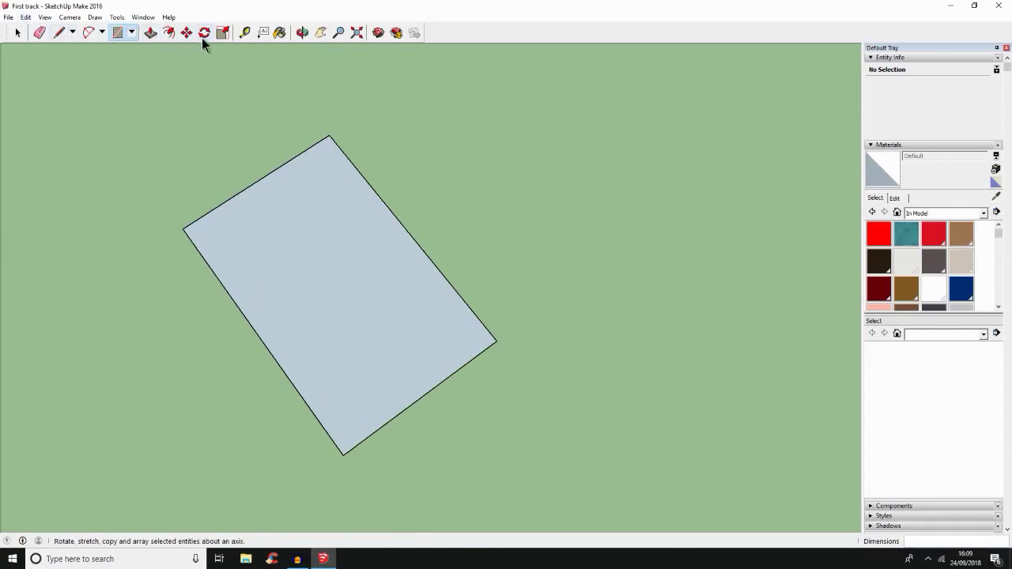
# Measure across the new rectangle, then orbit to a lower angle over it.
pyautogui.click(244, 34)
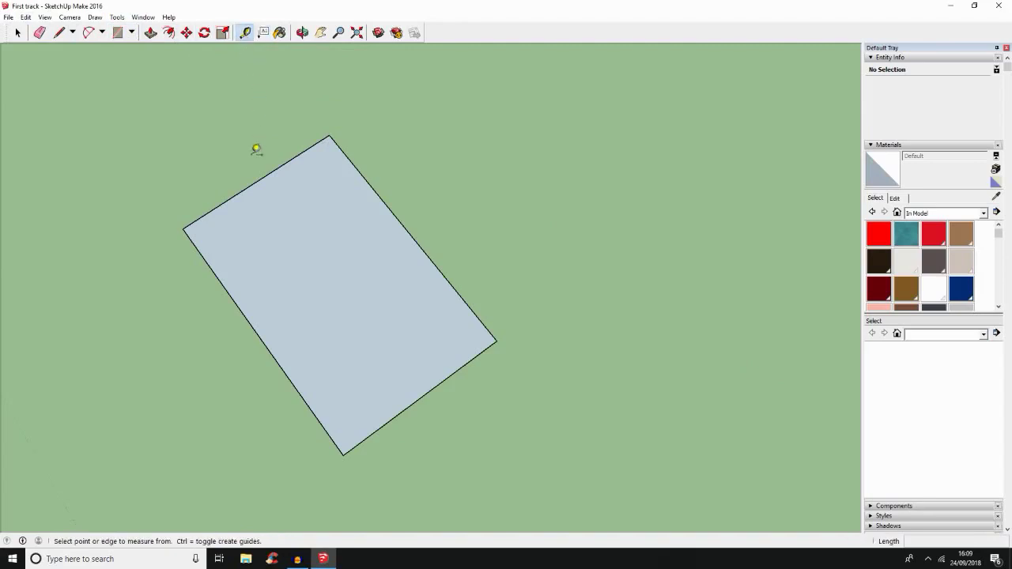
pyautogui.click(215, 272)
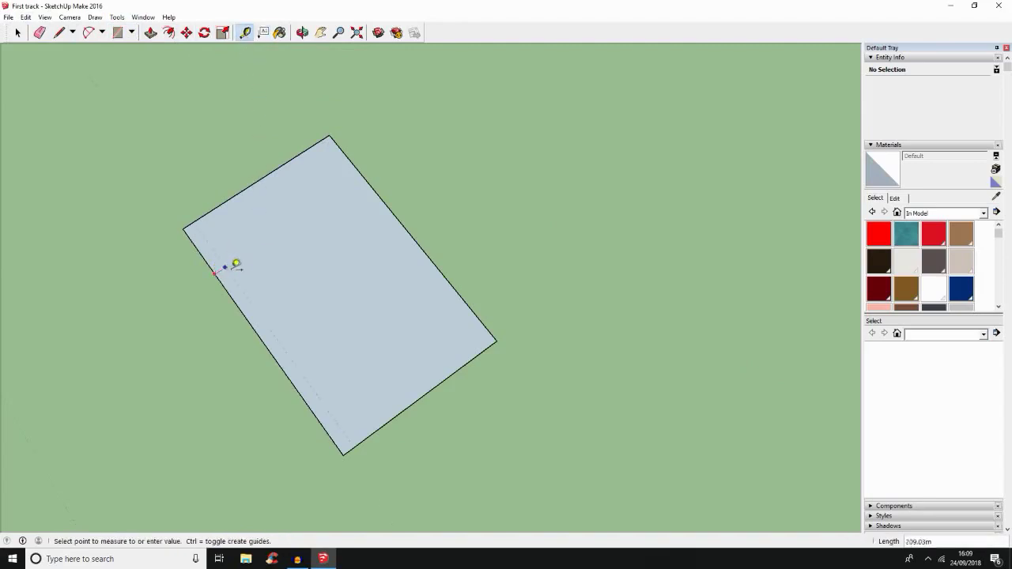
pyautogui.click(362, 168)
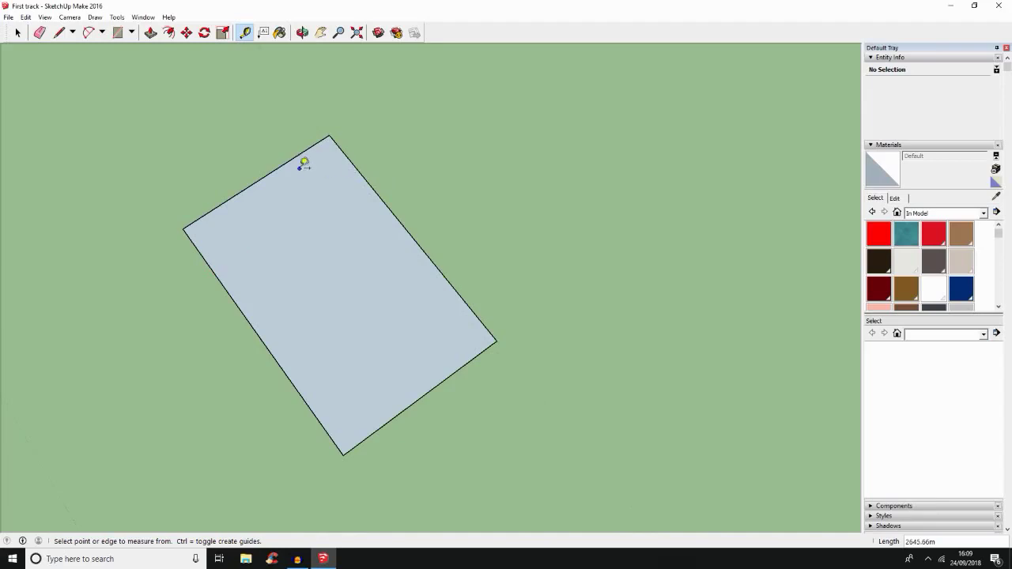
pyautogui.scroll(-4, 304, 162)
pyautogui.moveTo(311, 171); pyautogui.dragTo(158, 102, button='middle')
pyautogui.moveTo(323, 248); pyautogui.dragTo(311, 510, button='middle')
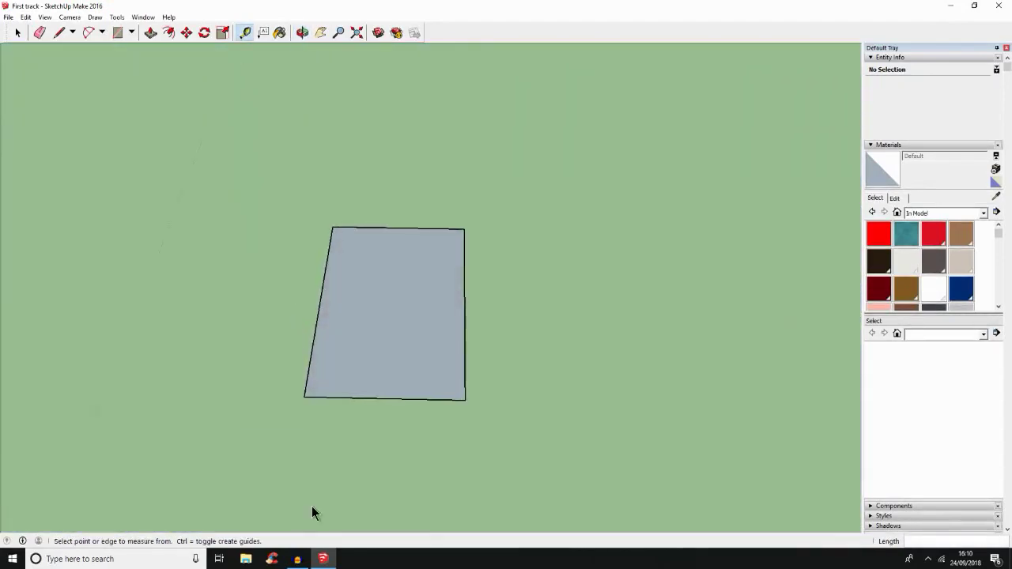
# Paint the rectangular face with the red Color A05 material.
pyautogui.click(18, 33)
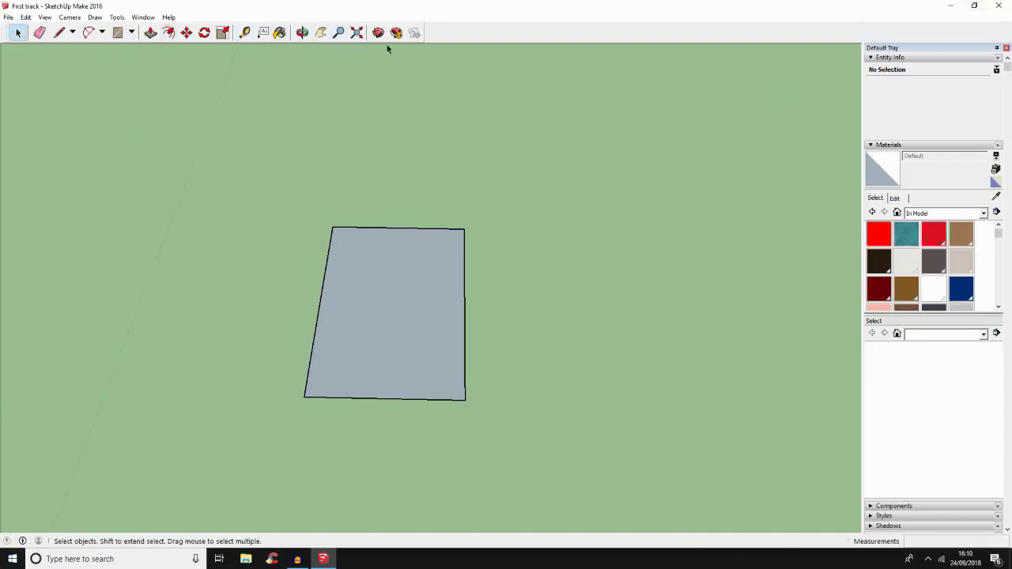
pyautogui.click(280, 33)
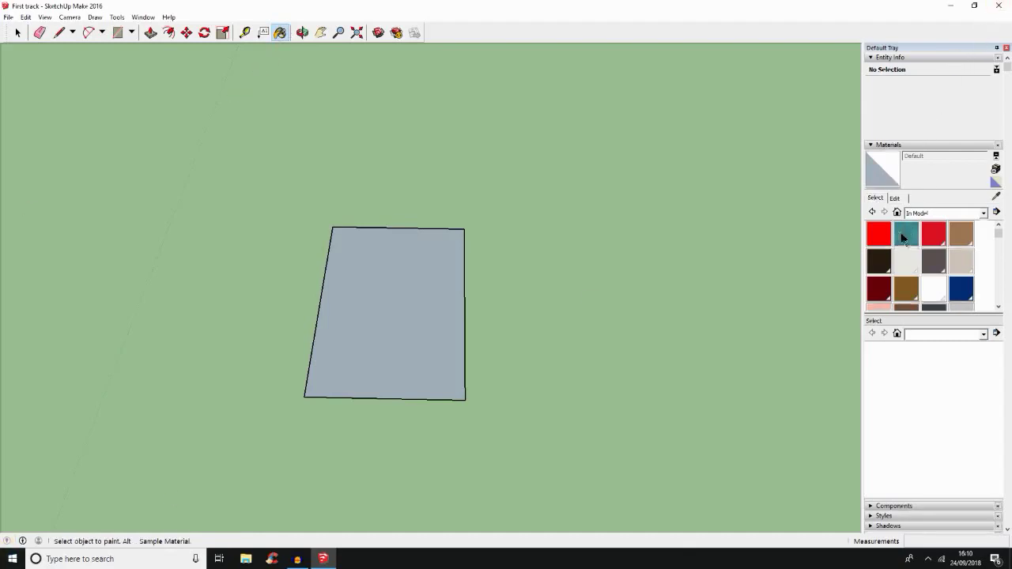
pyautogui.click(877, 241)
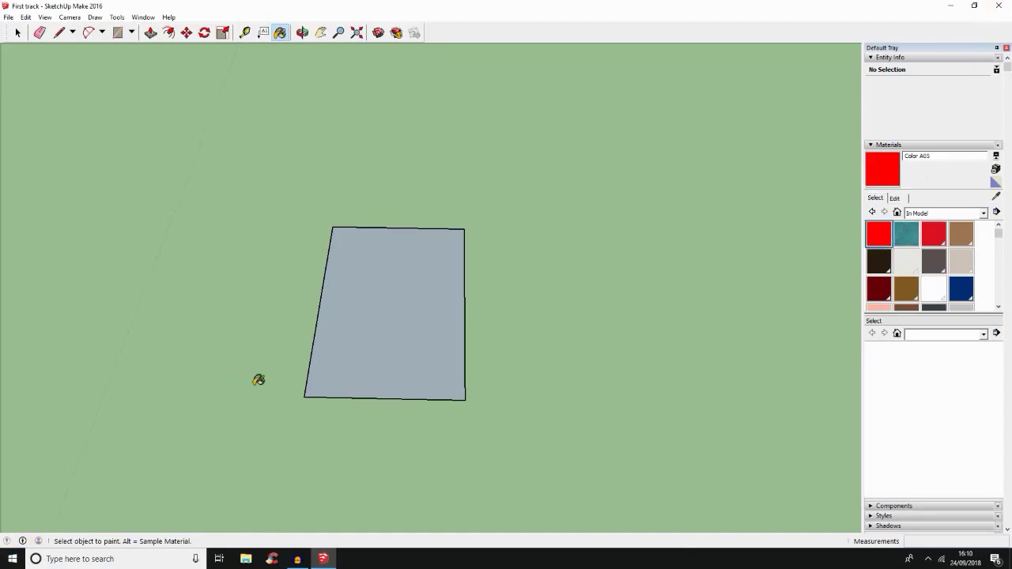
pyautogui.click(371, 322)
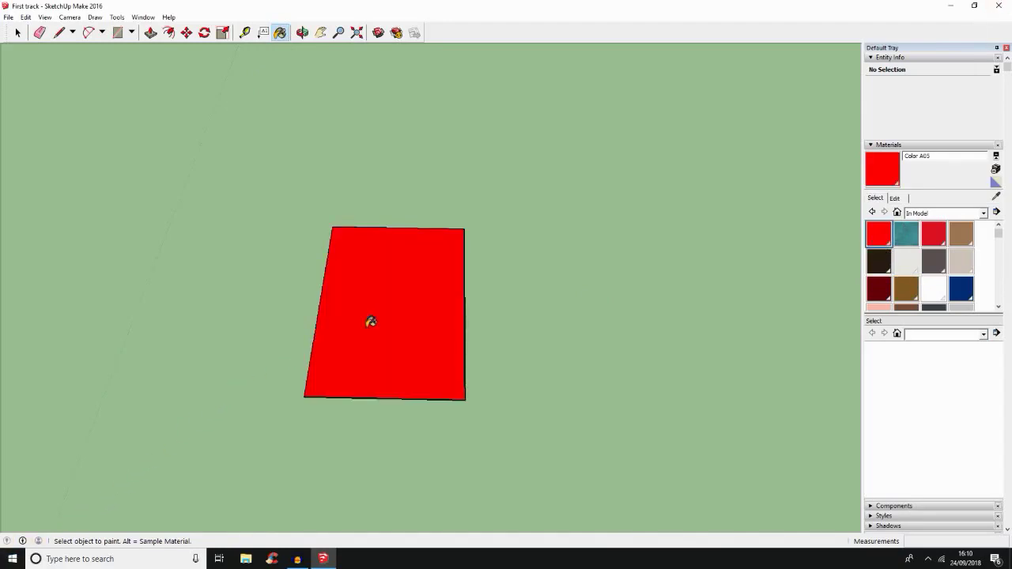
pyautogui.click(17, 32)
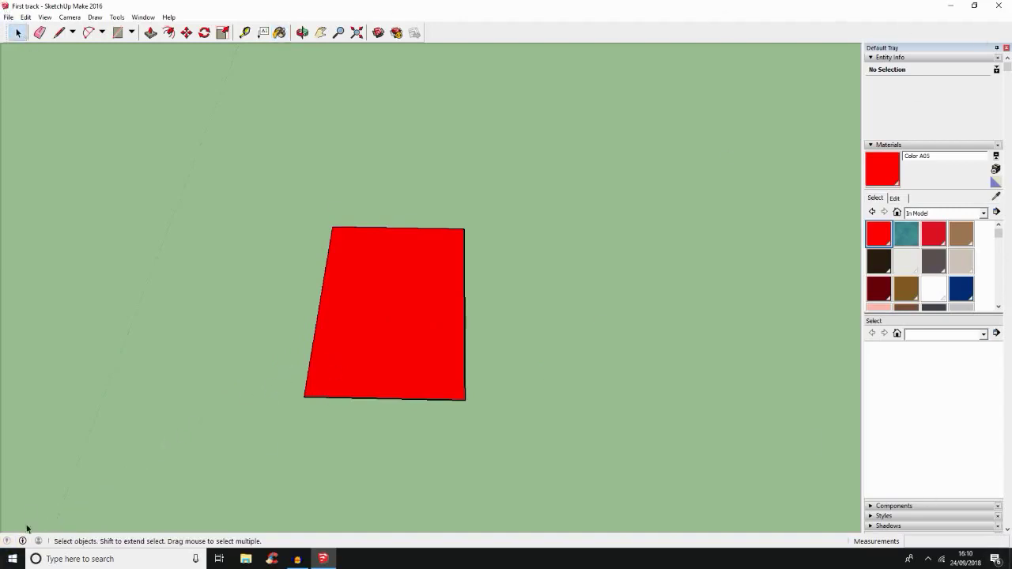
# Reverse the red rectangle's face, then draw a line across it near the bottom to split off a narrow strip.
pyautogui.rightClick(375, 346)
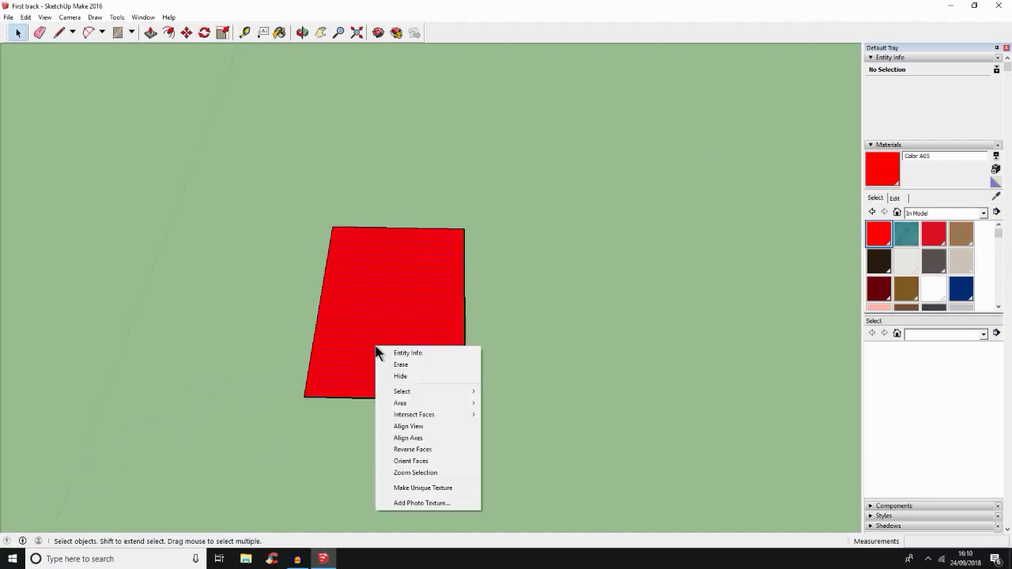
pyautogui.click(441, 450)
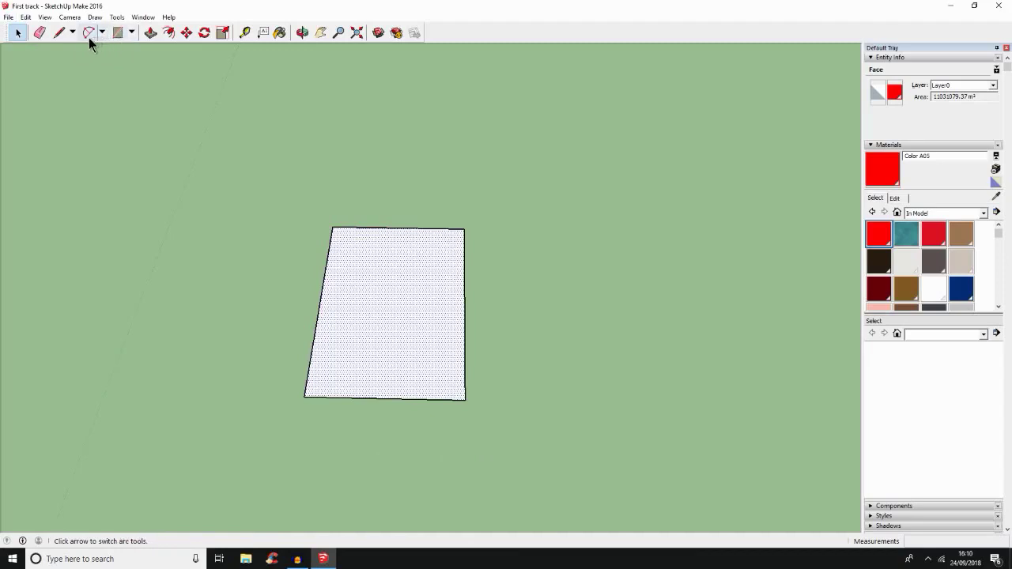
pyautogui.click(58, 33)
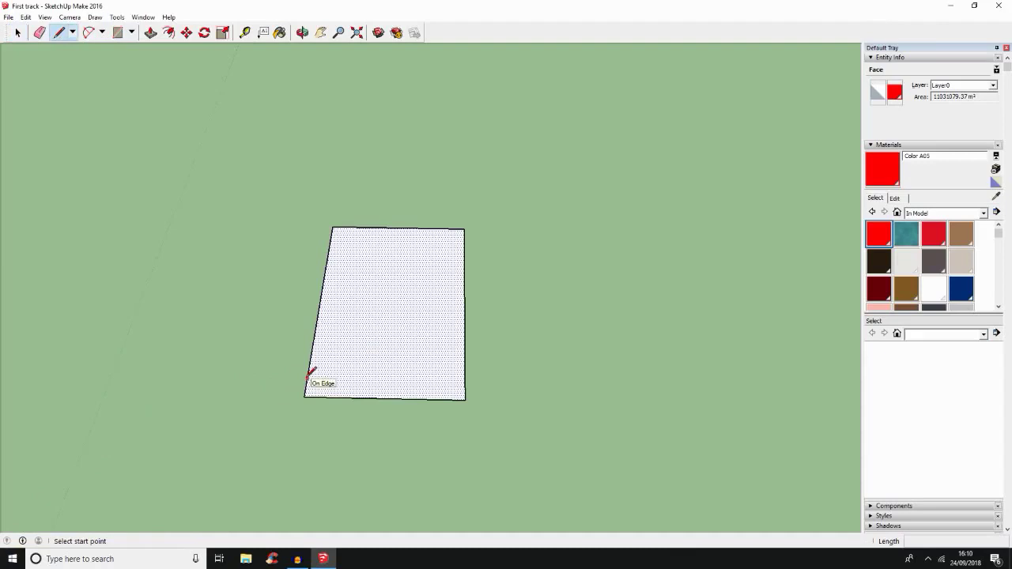
pyautogui.click(307, 376)
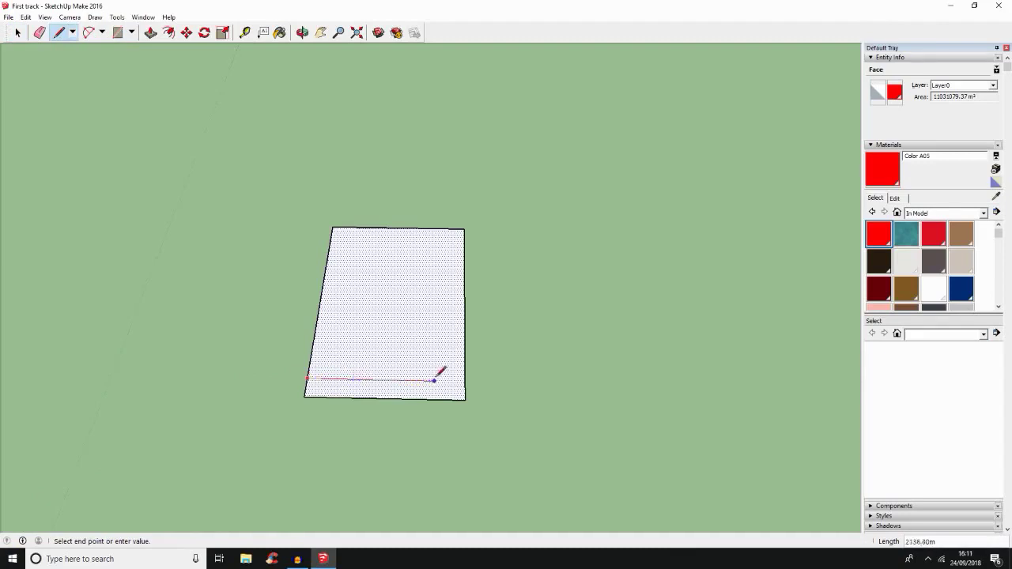
pyautogui.click(465, 380)
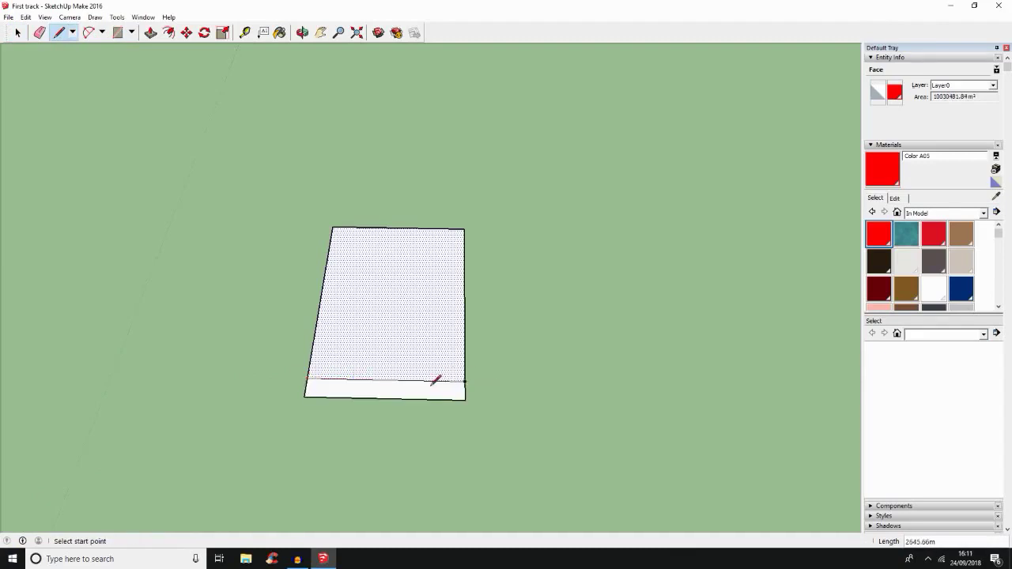
pyautogui.scroll(4, 437, 378)
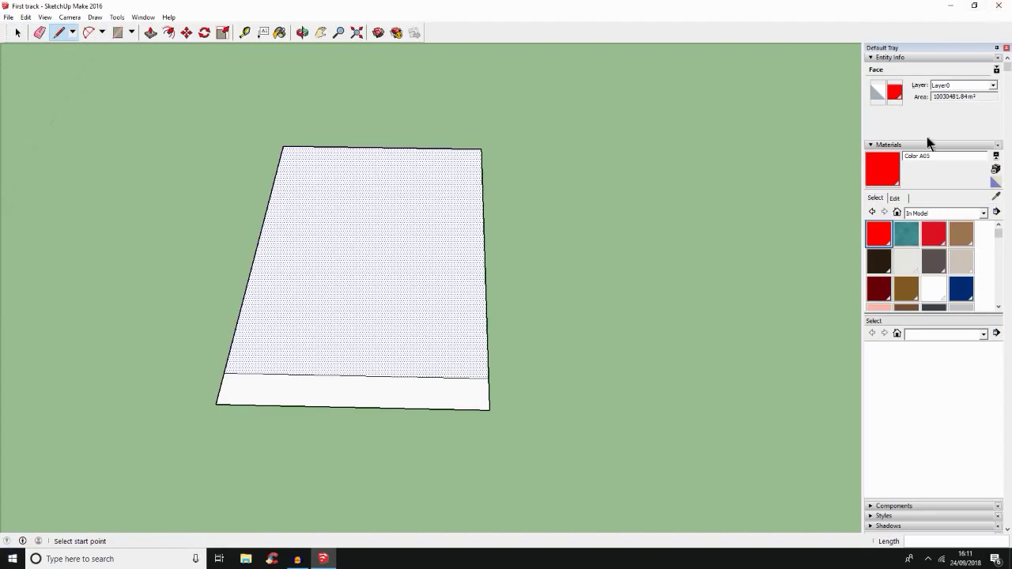
pyautogui.click(877, 234)
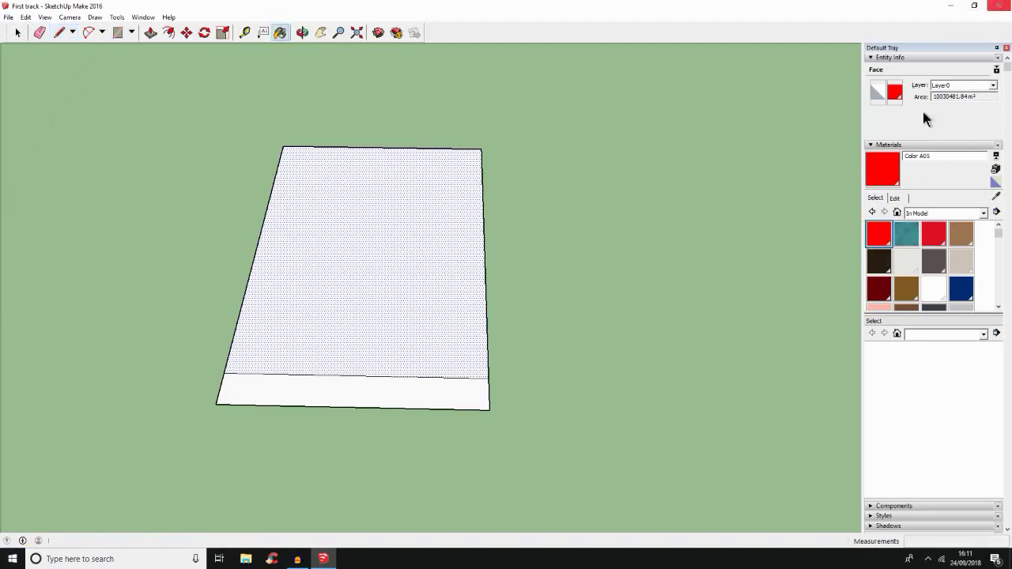
pyautogui.click(277, 375)
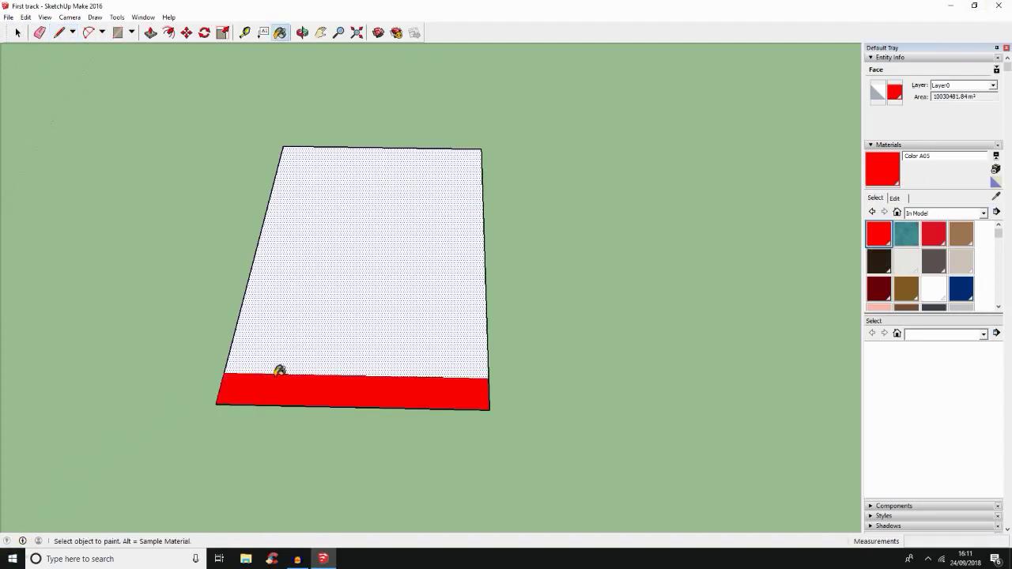
pyautogui.hotkey('ctrl', 'z')
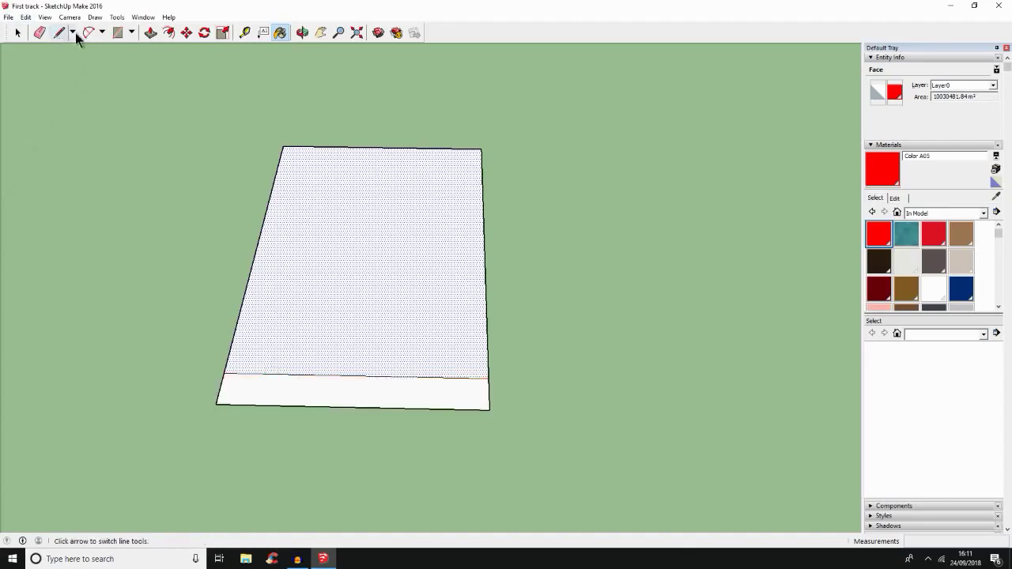
pyautogui.click(244, 32)
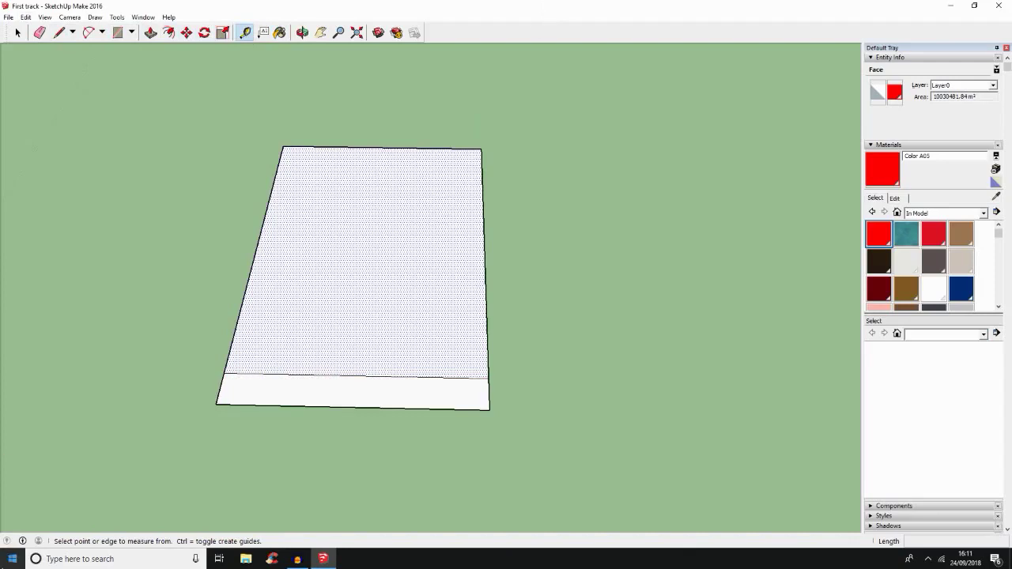
pyautogui.click(218, 403)
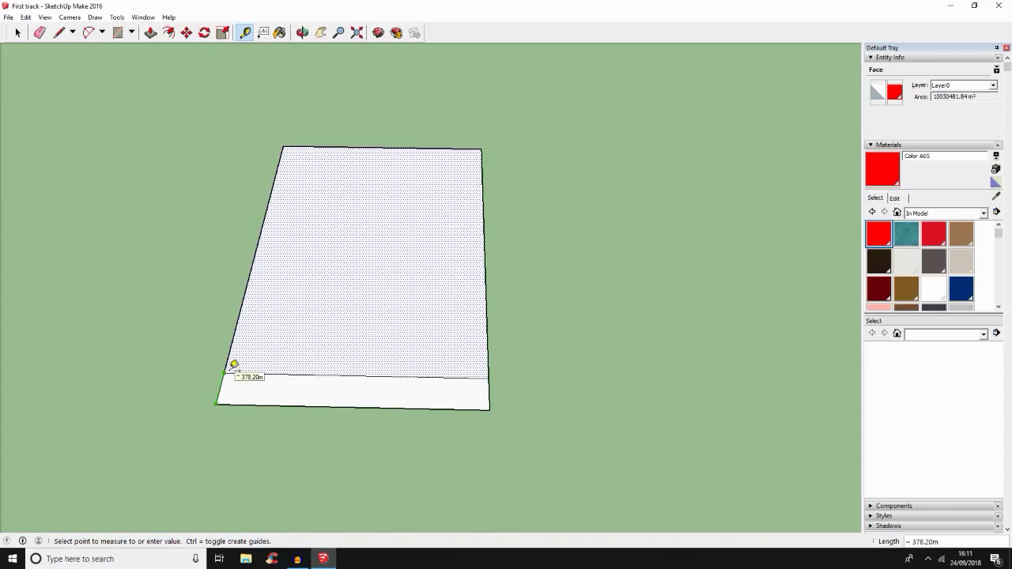
pyautogui.click(234, 365)
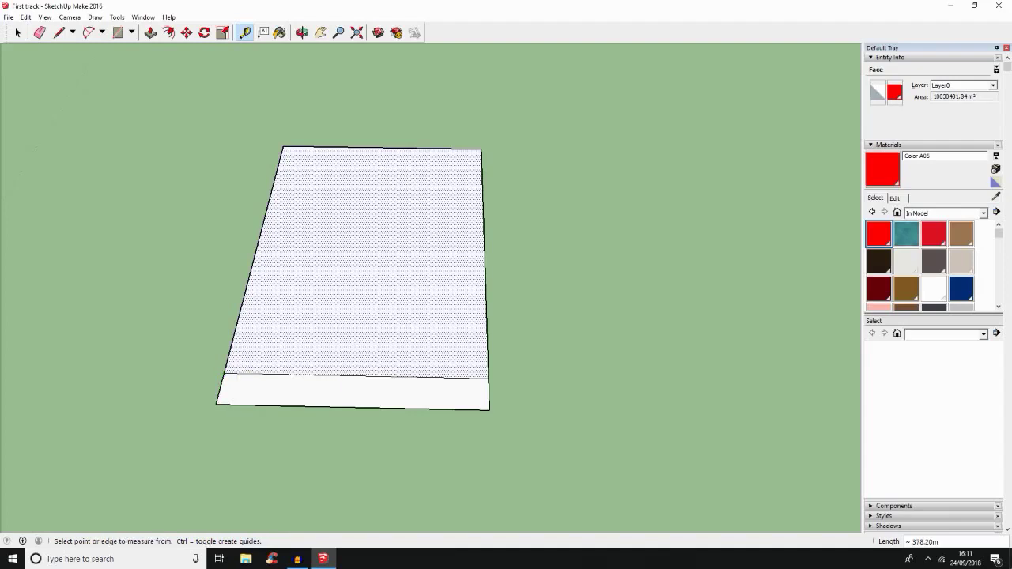
pyautogui.click(223, 372)
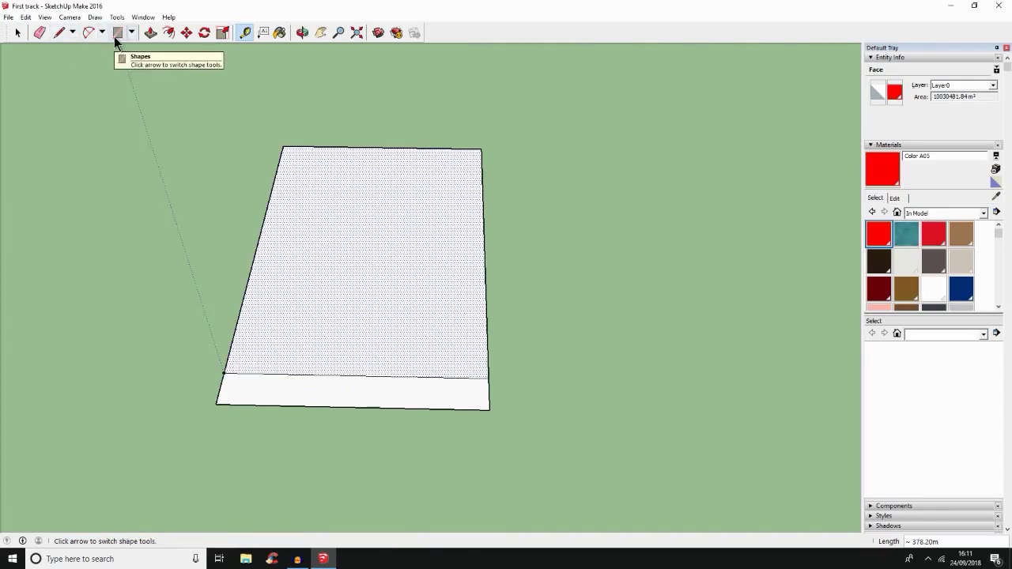
pyautogui.press('Escape')
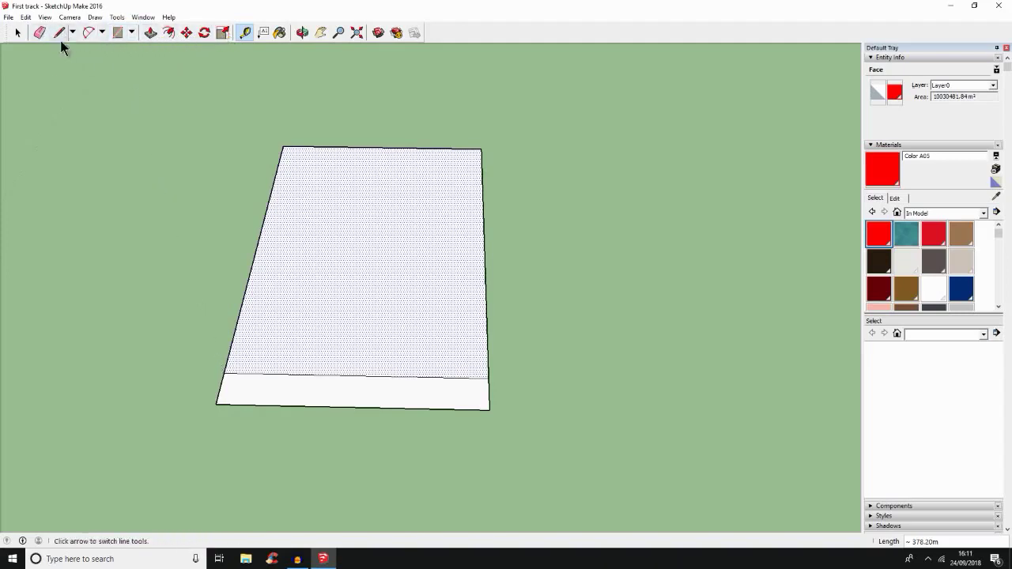
pyautogui.click(116, 32)
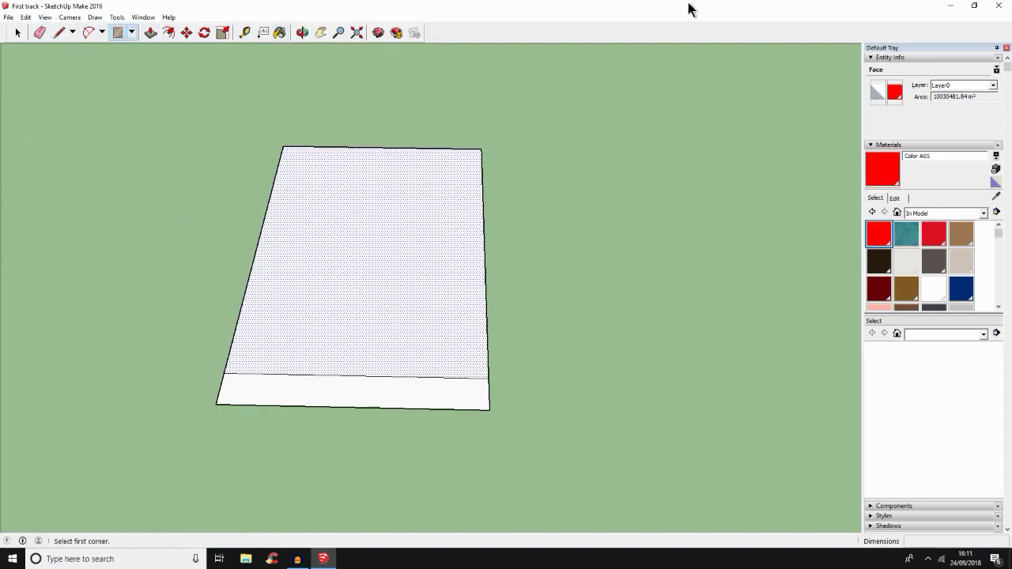
pyautogui.scroll(-2, 241, 383)
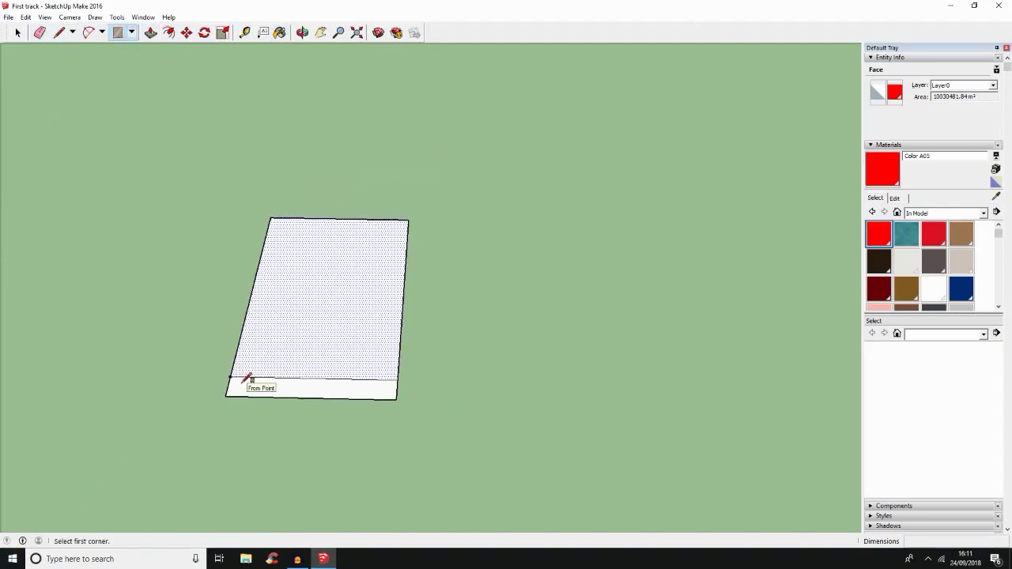
pyautogui.click(226, 394)
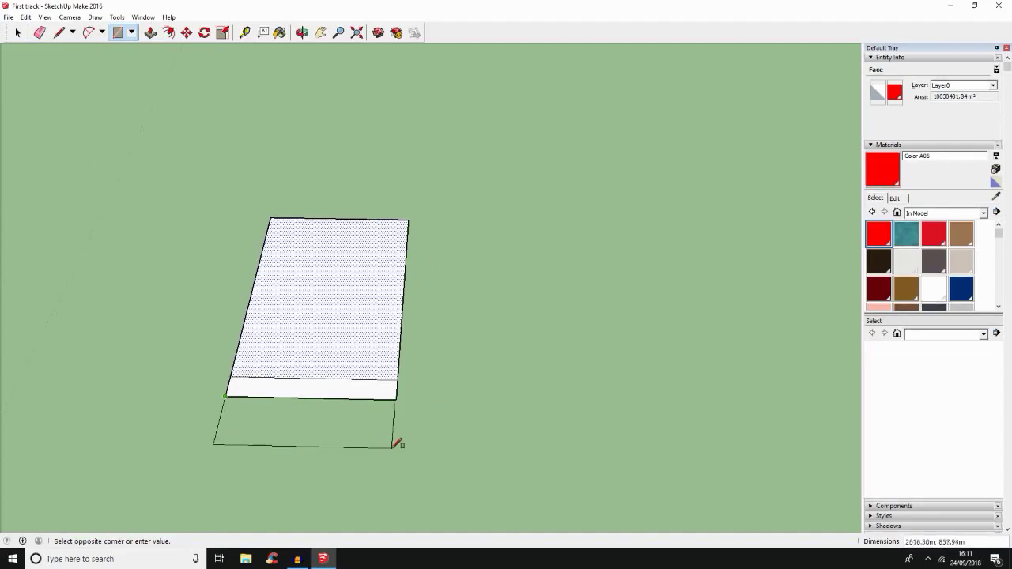
pyautogui.click(395, 446)
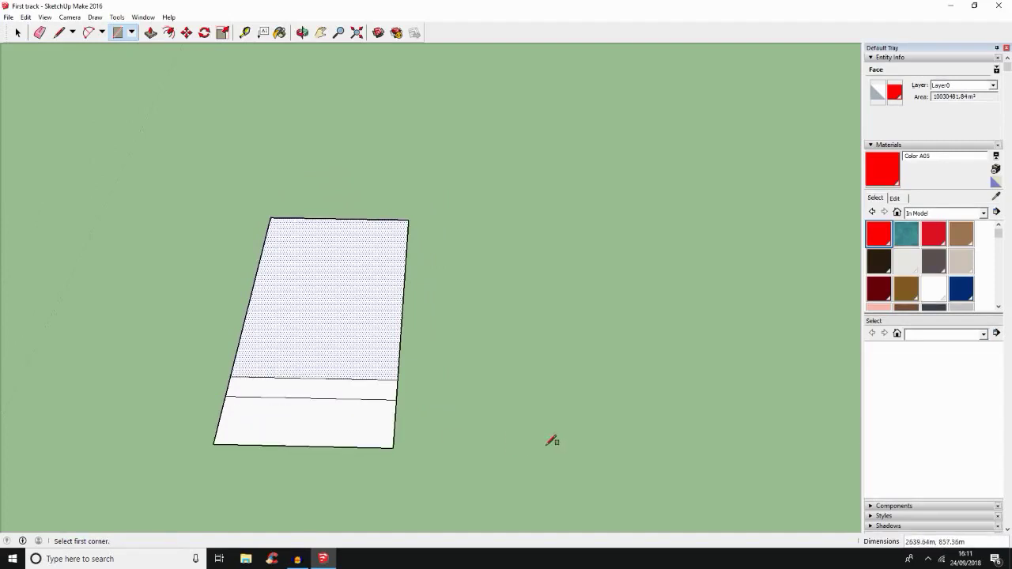
pyautogui.scroll(1, 552, 440)
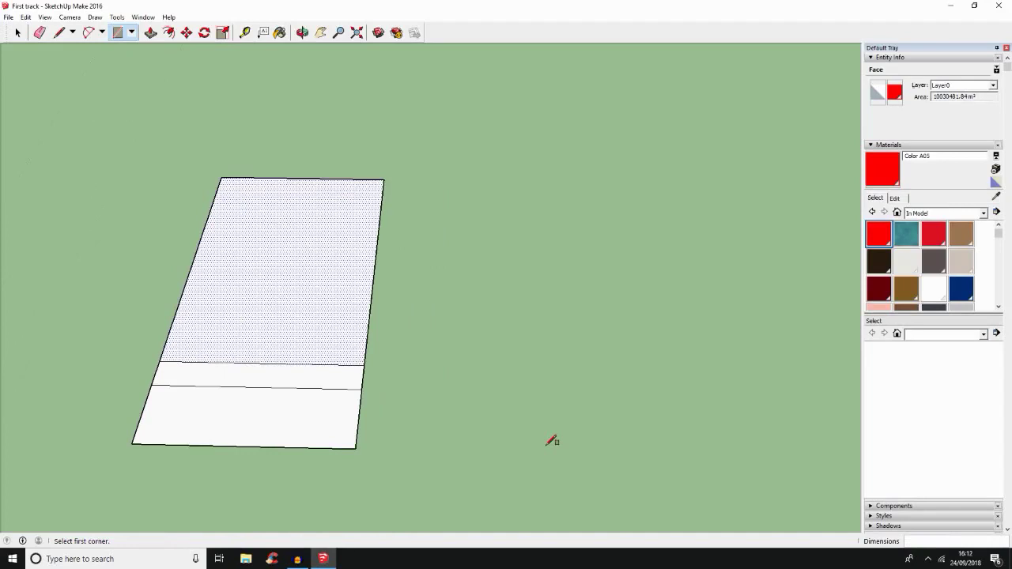
pyautogui.hotkey('ctrl', 'z')
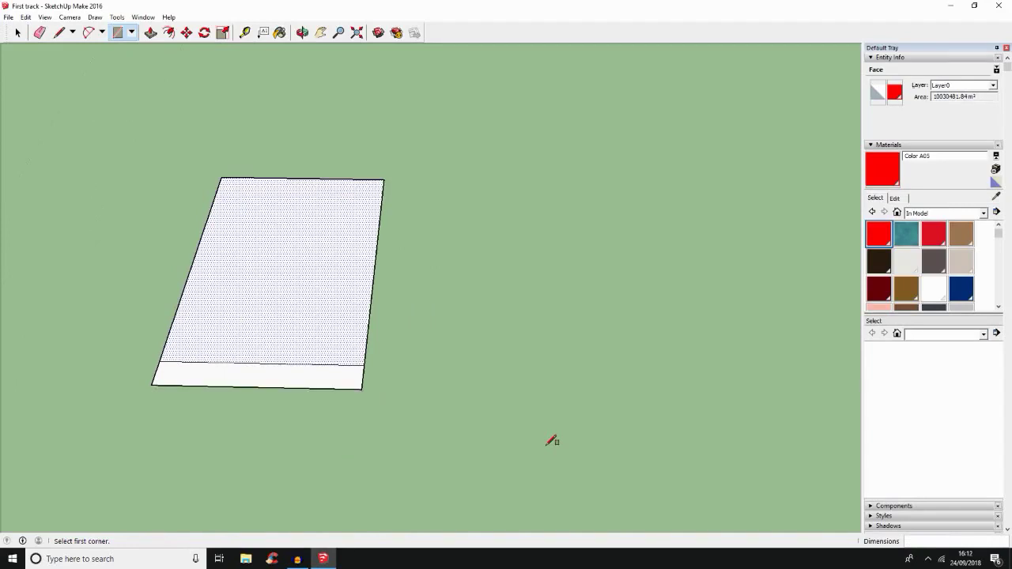
pyautogui.click(58, 33)
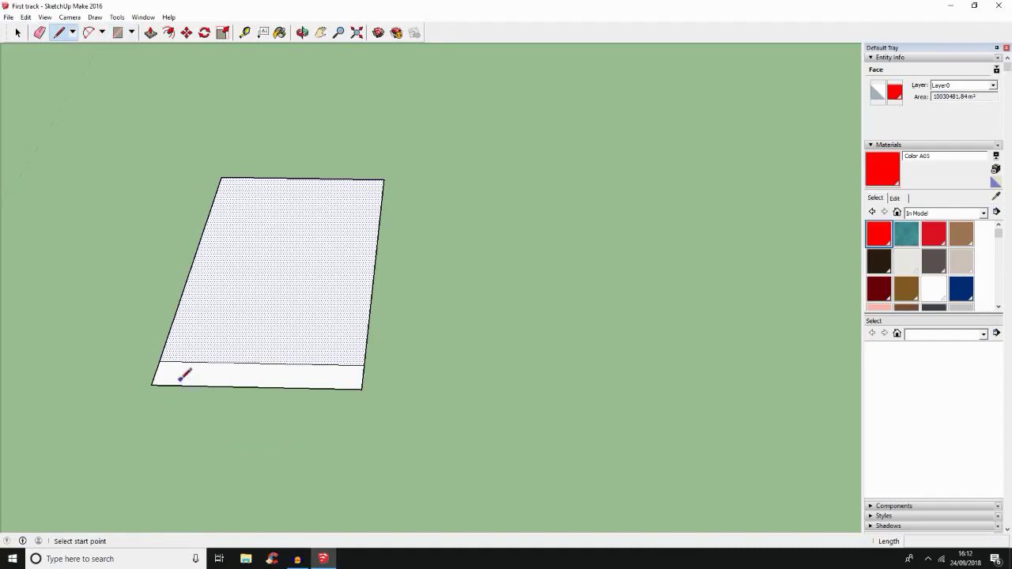
pyautogui.click(152, 384)
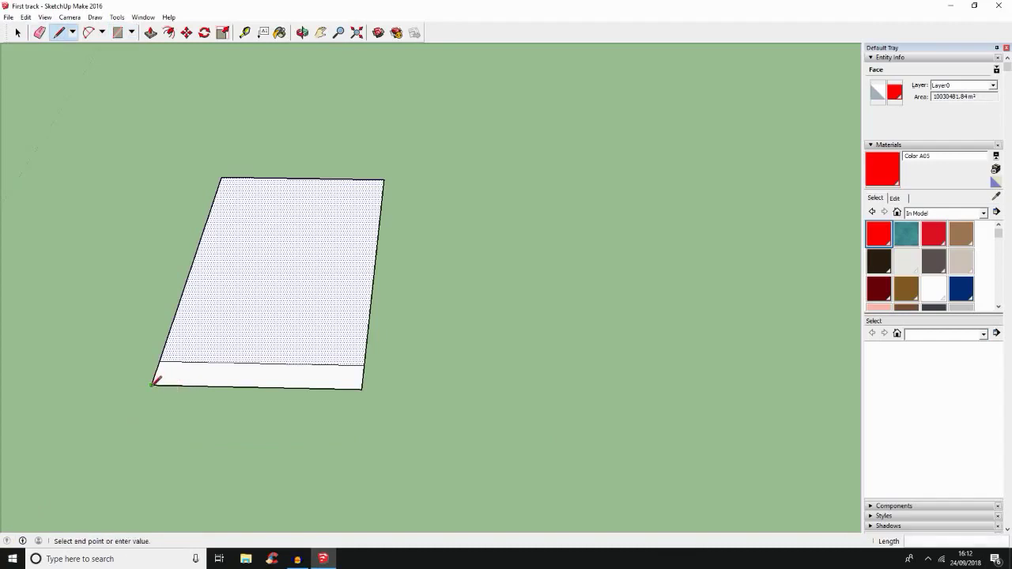
pyautogui.click(124, 464)
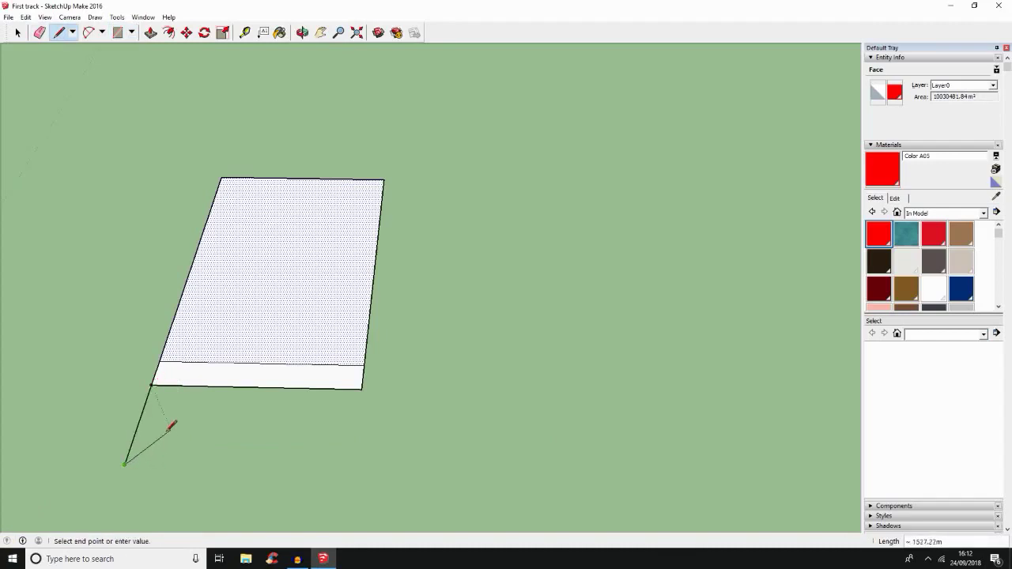
pyautogui.press('Escape')
pyautogui.click(125, 464)
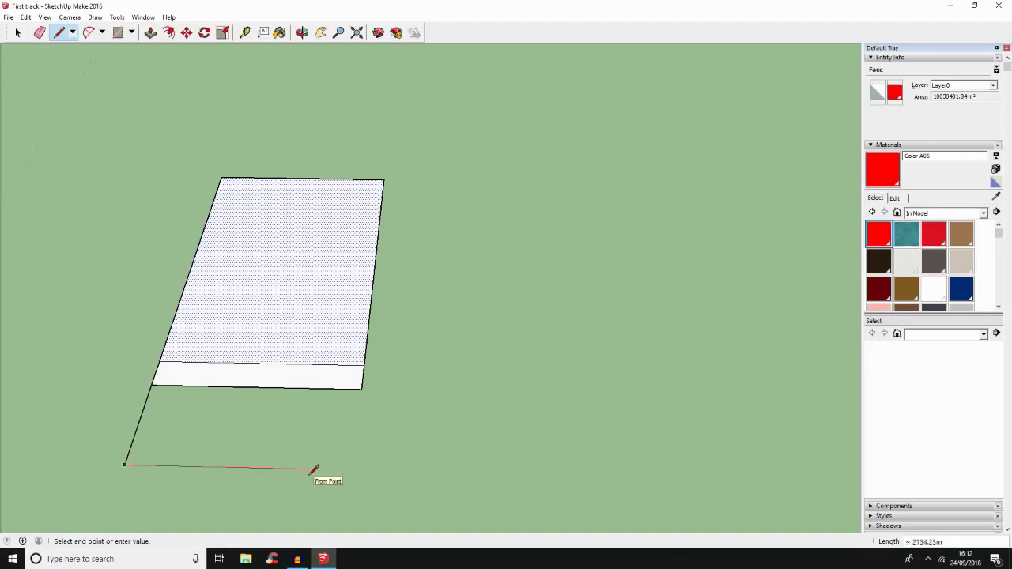
pyautogui.hotkey('ctrl', 'z')
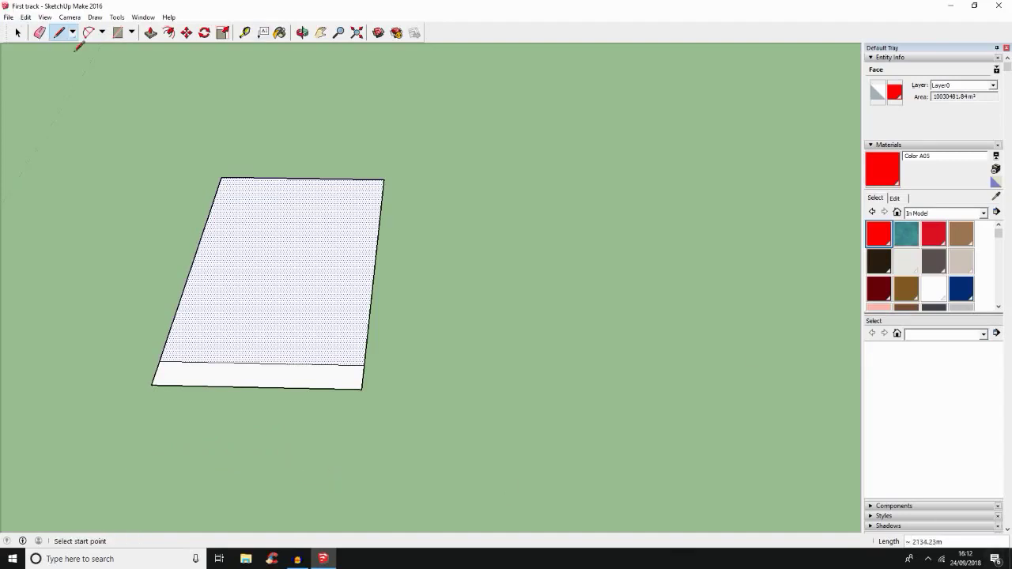
pyautogui.click(118, 33)
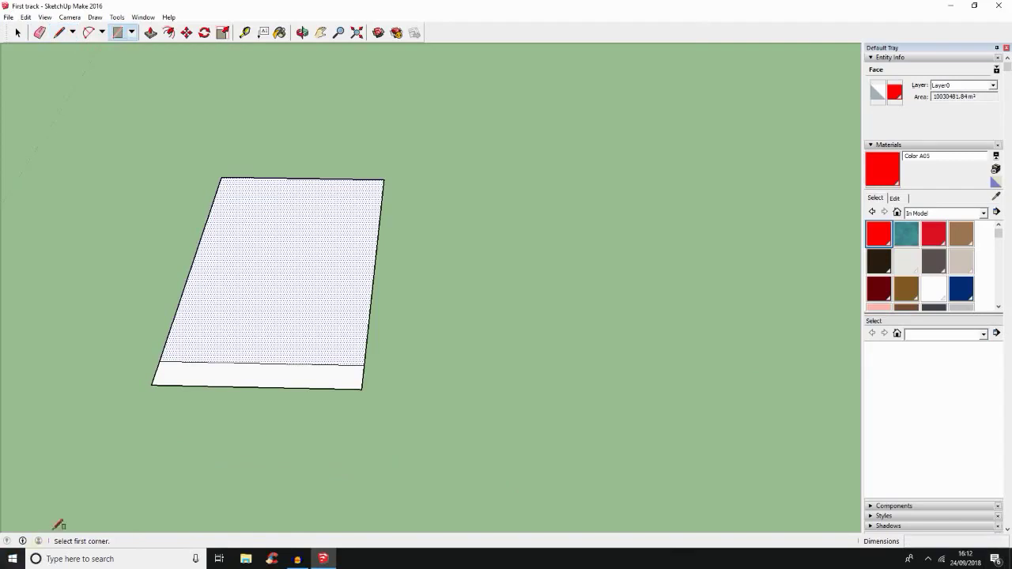
# Draw a rectangle below the strip, then undo the misplaced attempt.
pyautogui.scroll(5, 384, 392)
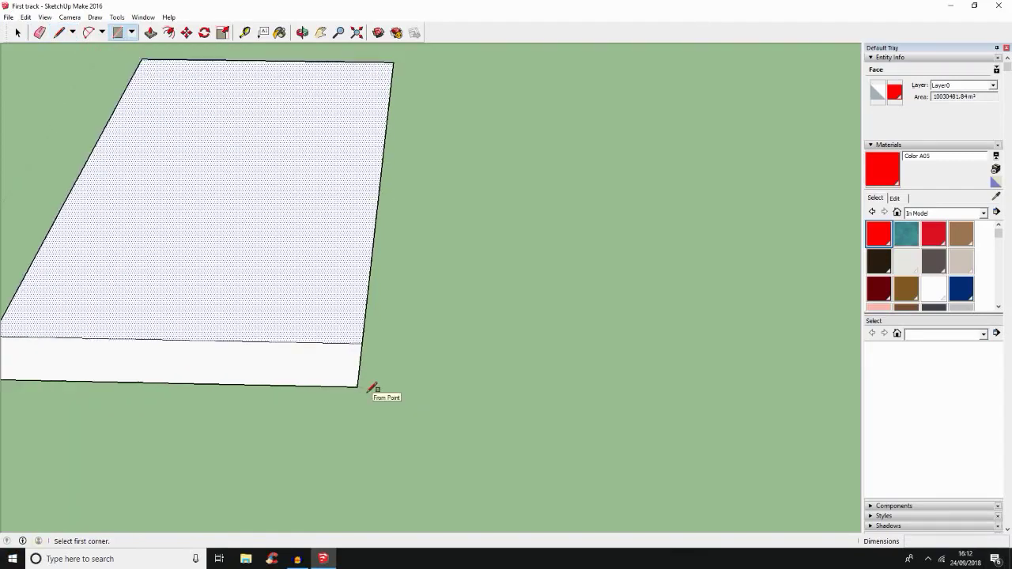
pyautogui.scroll(-1, 370, 387)
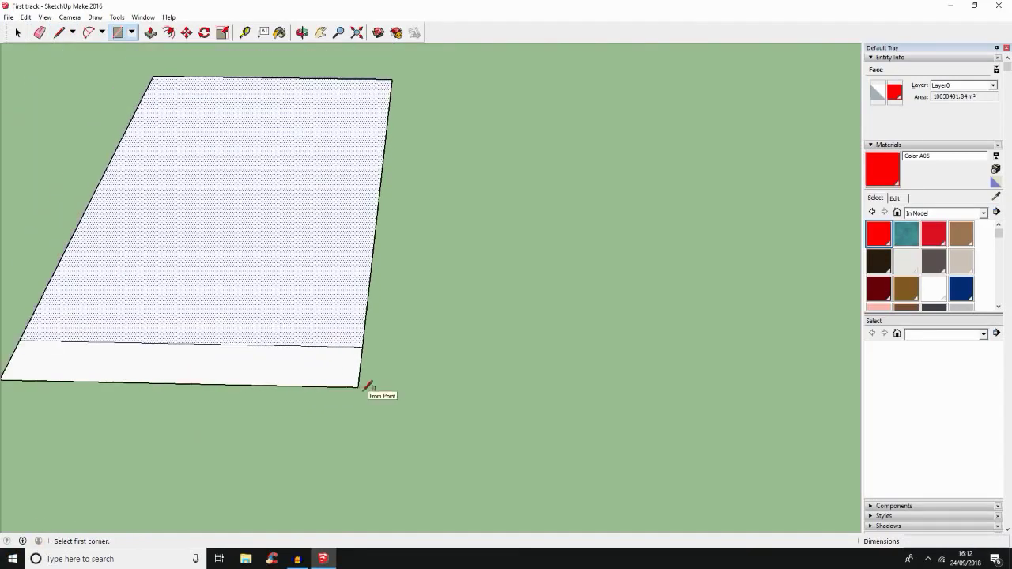
pyautogui.scroll(-1, 357, 386)
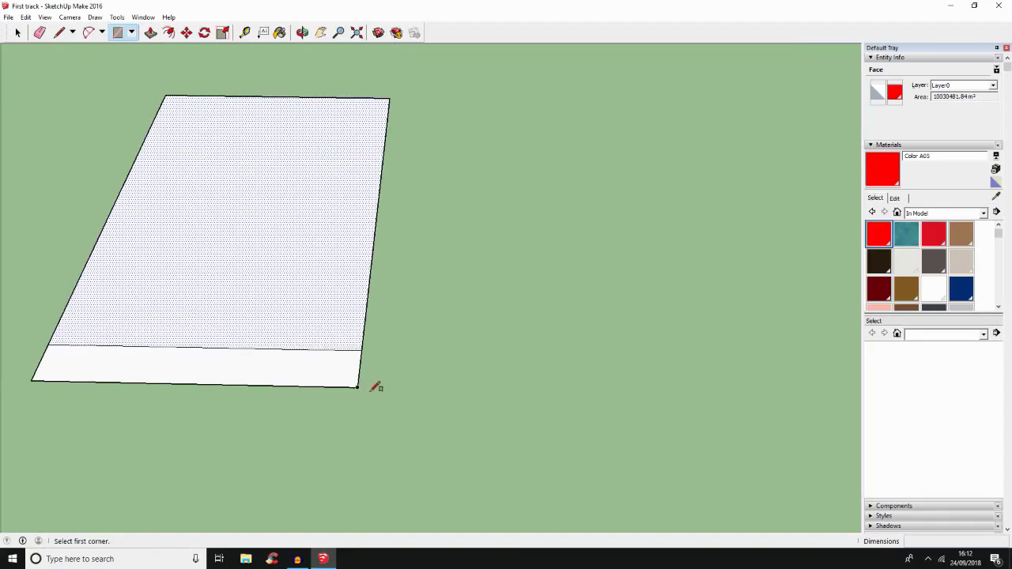
pyautogui.click(358, 387)
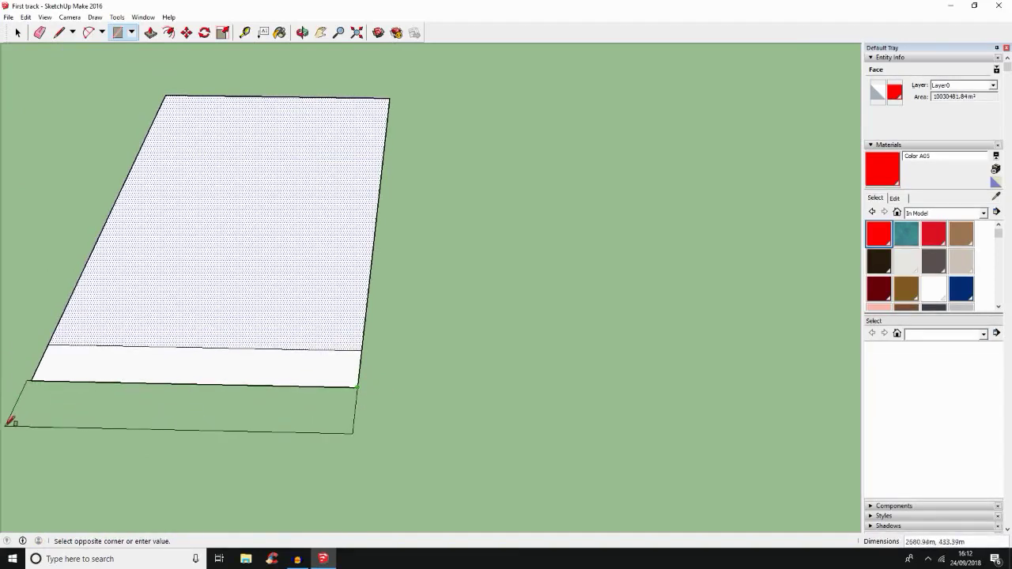
pyautogui.keyDown('shift'); pyautogui.moveTo(7, 442); pyautogui.dragTo(30, 450, button='middle'); pyautogui.keyUp('shift')
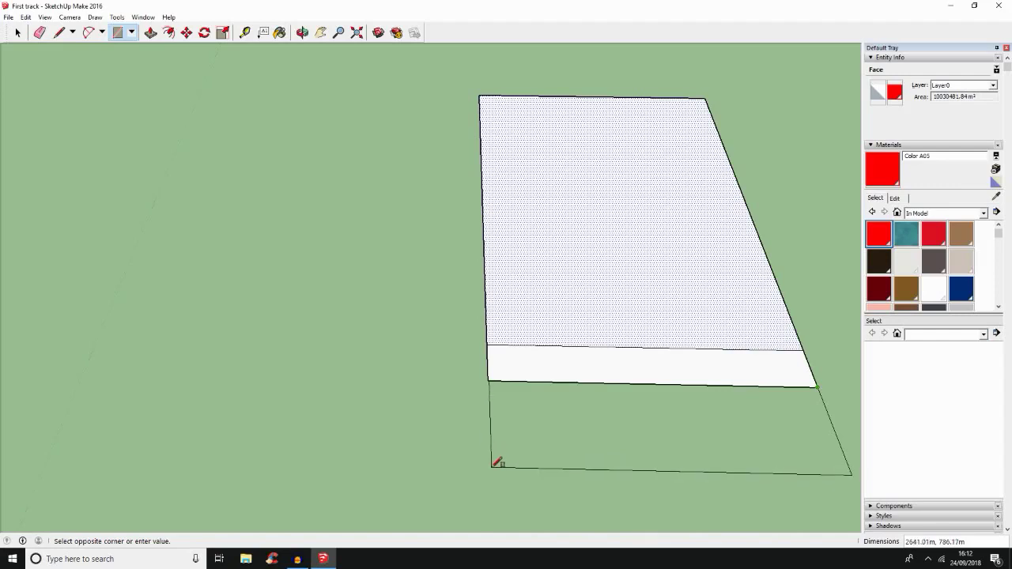
pyautogui.click(497, 463)
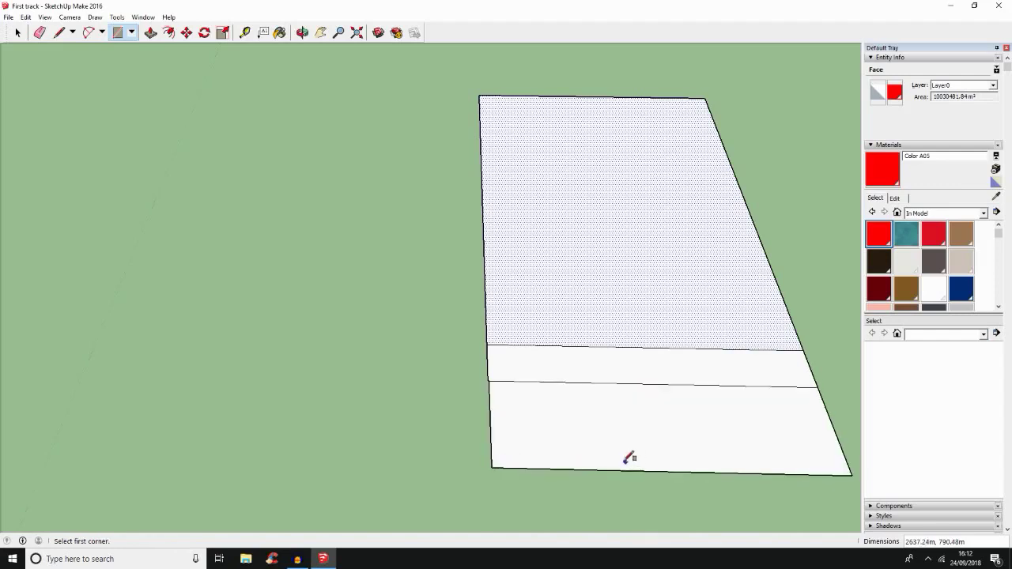
pyautogui.scroll(-3, 632, 442)
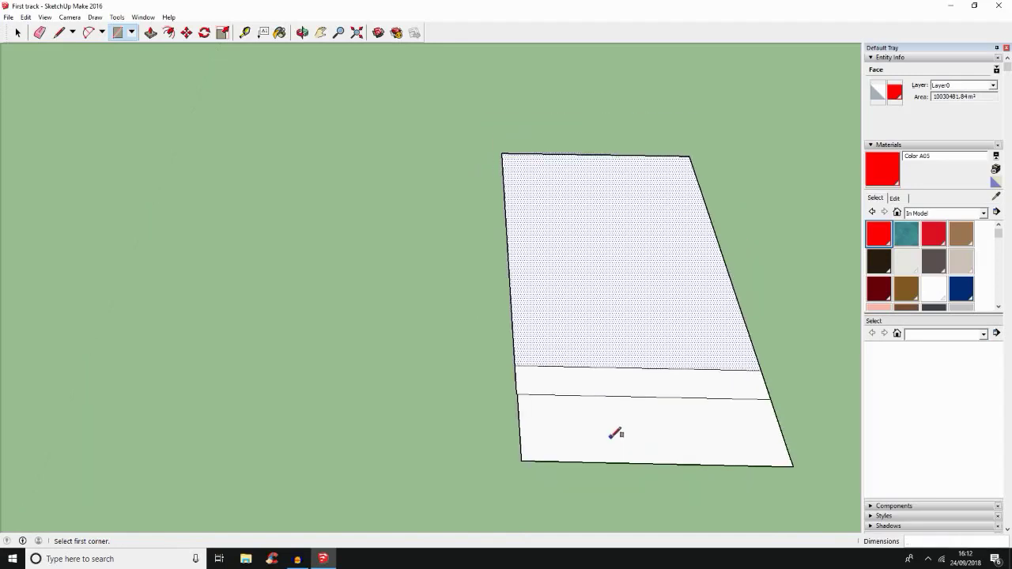
pyautogui.moveTo(615, 431); pyautogui.dragTo(557, 422, button='middle')
pyautogui.hotkey('ctrl', 'z')
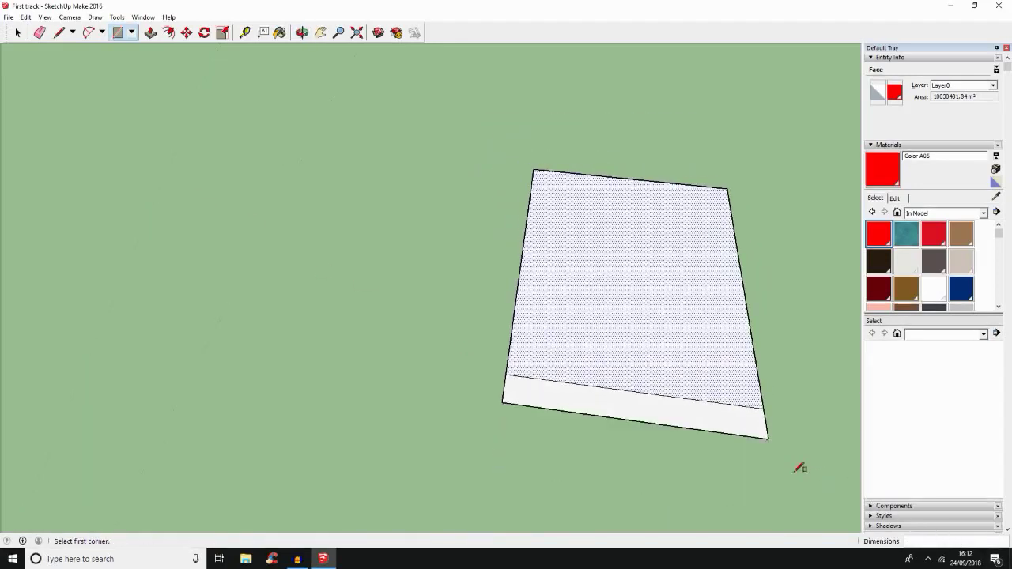
# Redraw the new track section from the strip's bottom-right corner downward.
pyautogui.click(767, 437)
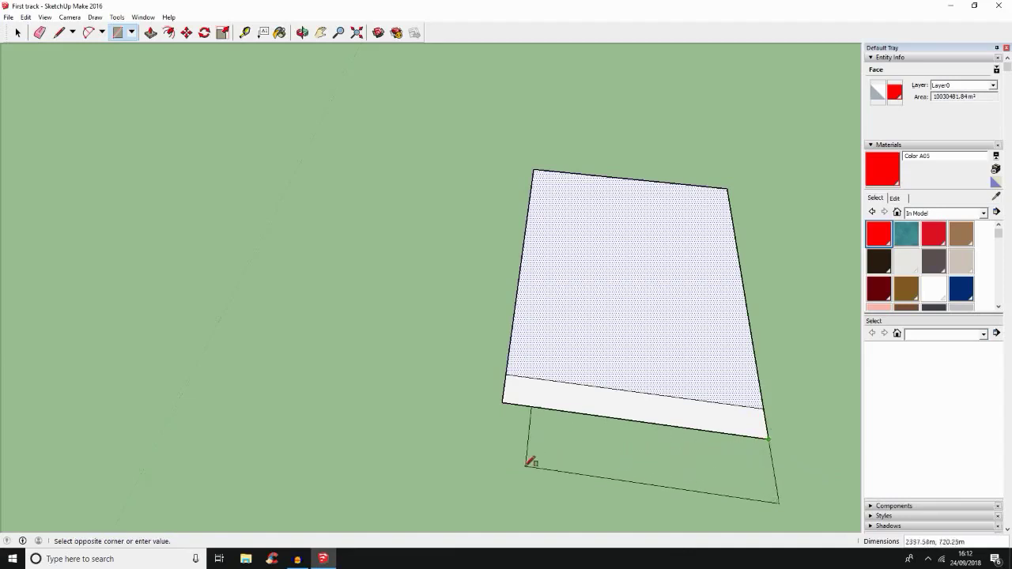
pyautogui.click(486, 521)
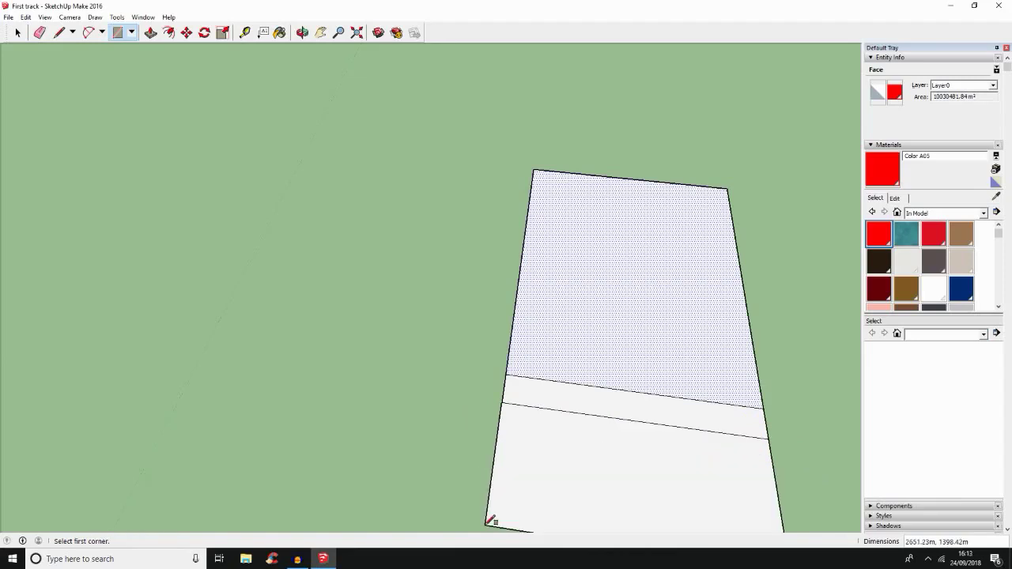
pyautogui.scroll(-3, 413, 363)
# Measure the new end section's left edge with the Tape Measure, reading about 2650.59 m.
pyautogui.scroll(-1, 413, 364)
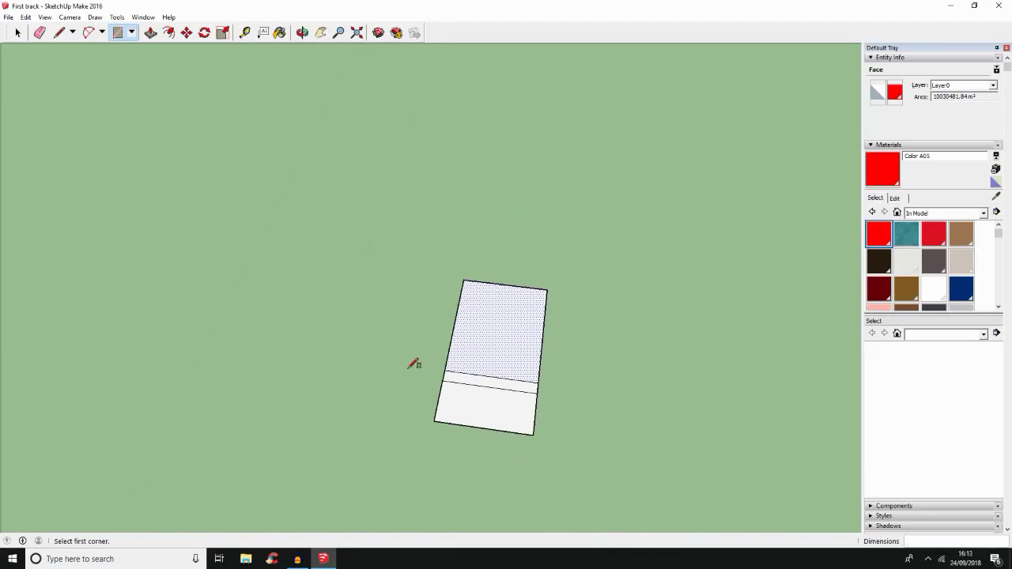
pyautogui.scroll(1, 413, 364)
pyautogui.moveTo(414, 364)
pyautogui.mouseDown(button='middle')
pyautogui.moveTo(287, 384)
pyautogui.moveTo(63, 391)
pyautogui.mouseUp(button='middle')
pyautogui.moveTo(480, 317); pyautogui.dragTo(409, 254, button='middle')
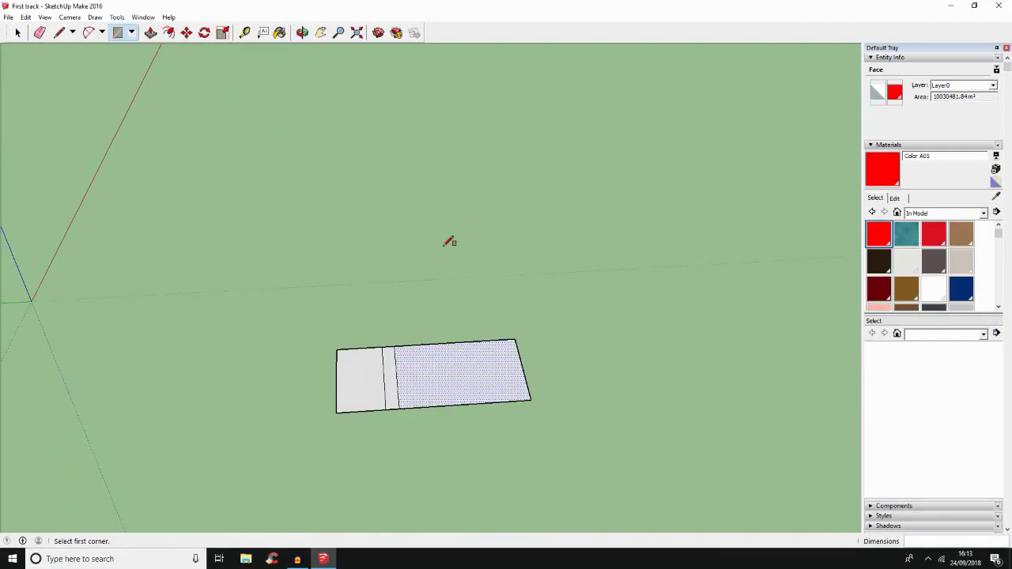
pyautogui.scroll(1, 451, 240)
pyautogui.scroll(-1, 455, 238)
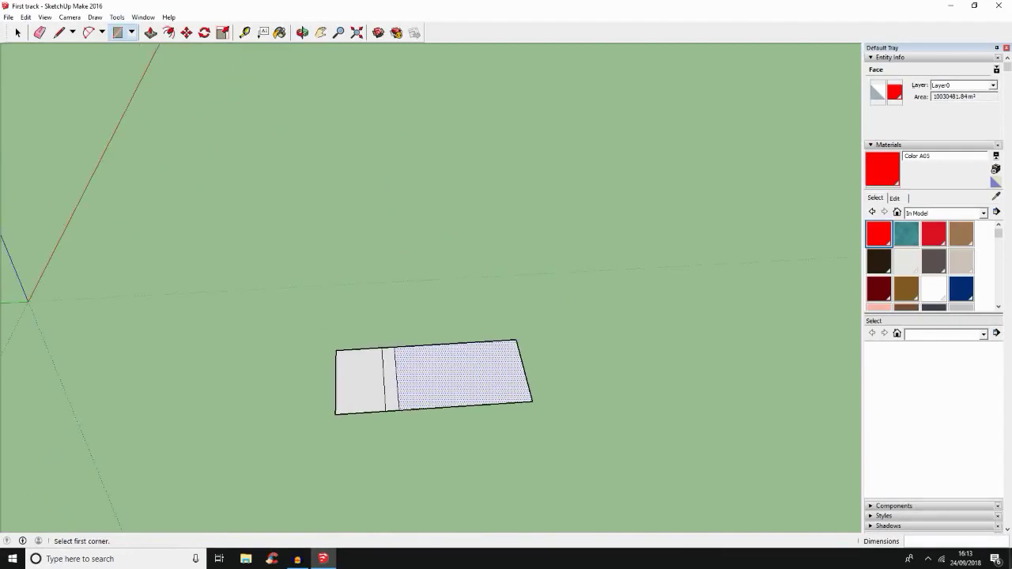
pyautogui.click(245, 33)
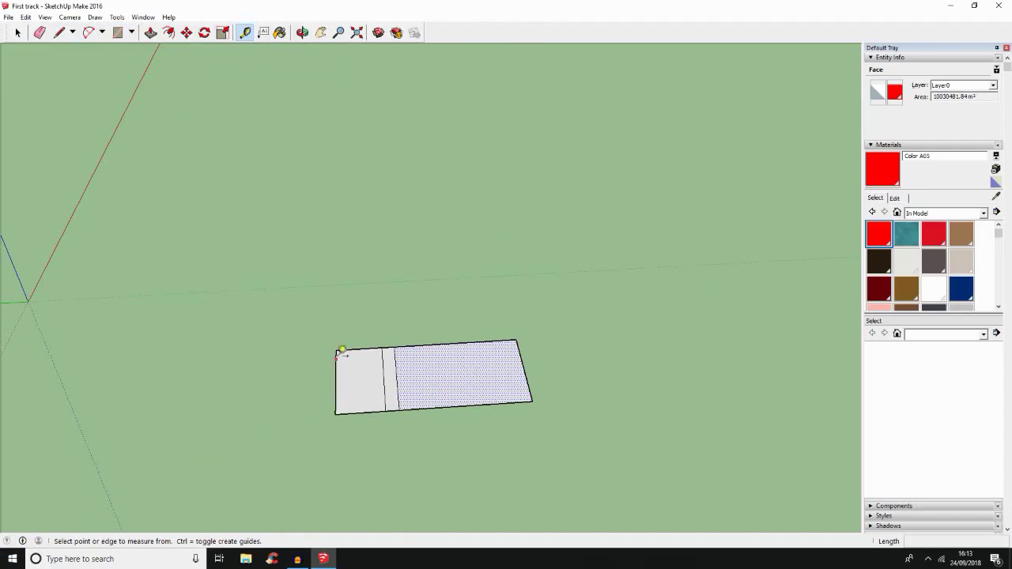
pyautogui.click(337, 348)
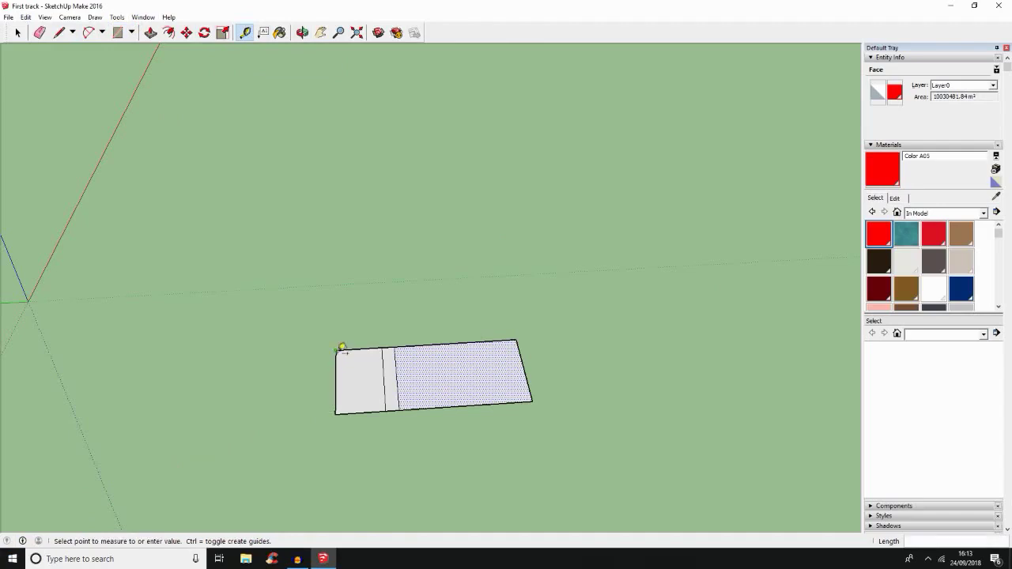
pyautogui.click(342, 409)
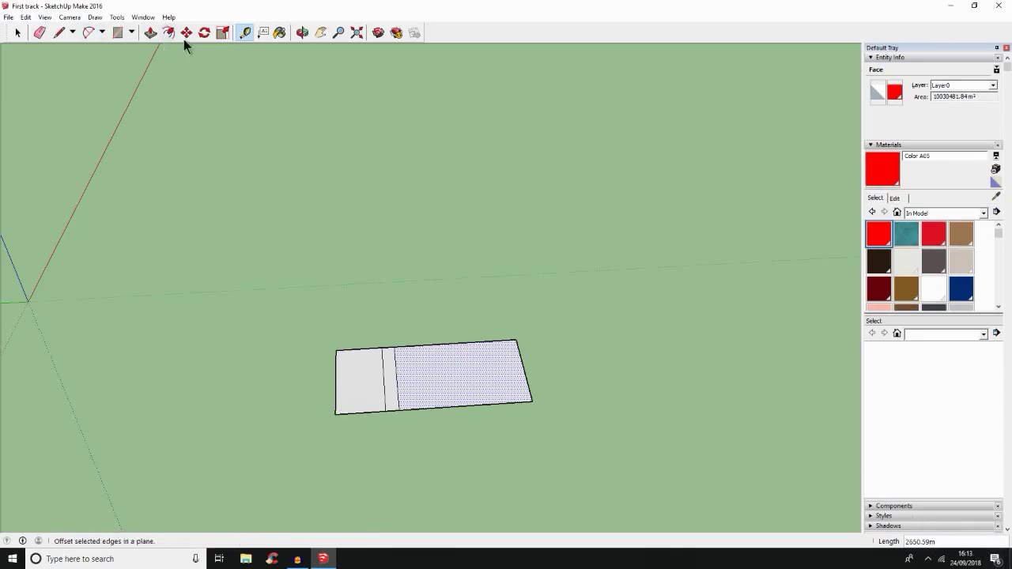
# Draw a half-round arc from the track base's bottom-left corner, bulging about 1177.45 m.
pyautogui.click(94, 38)
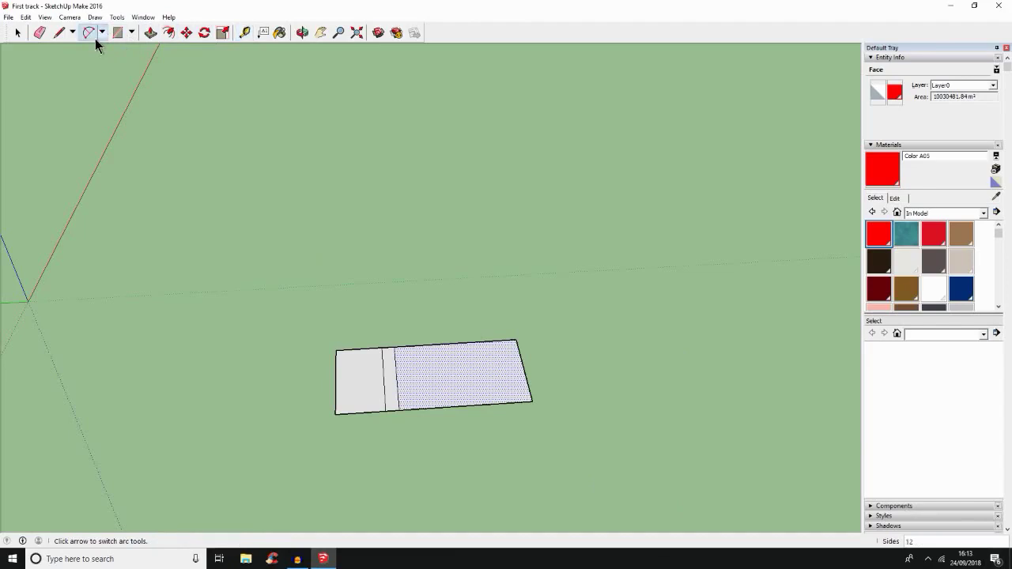
pyautogui.click(104, 33)
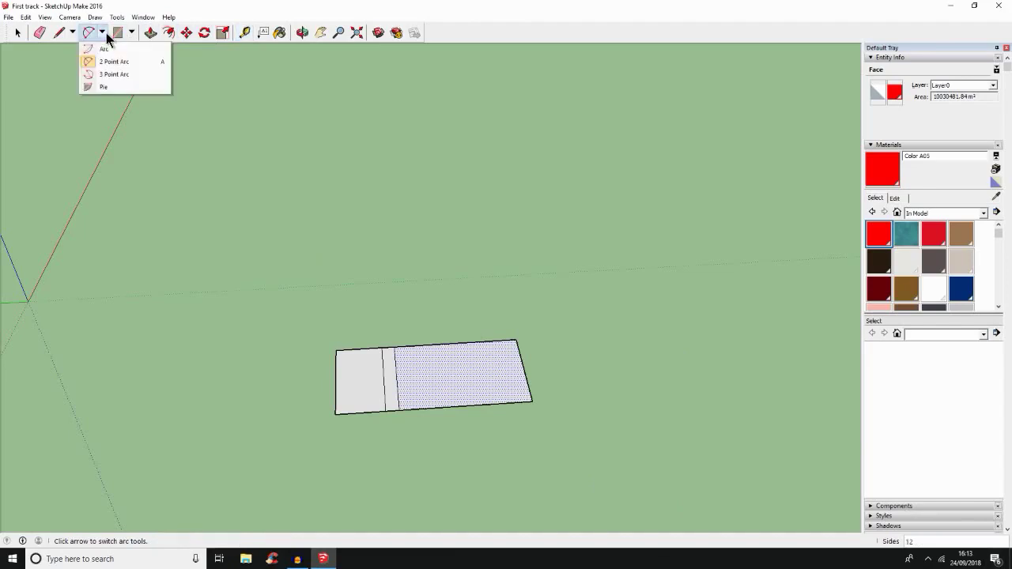
pyautogui.click(106, 33)
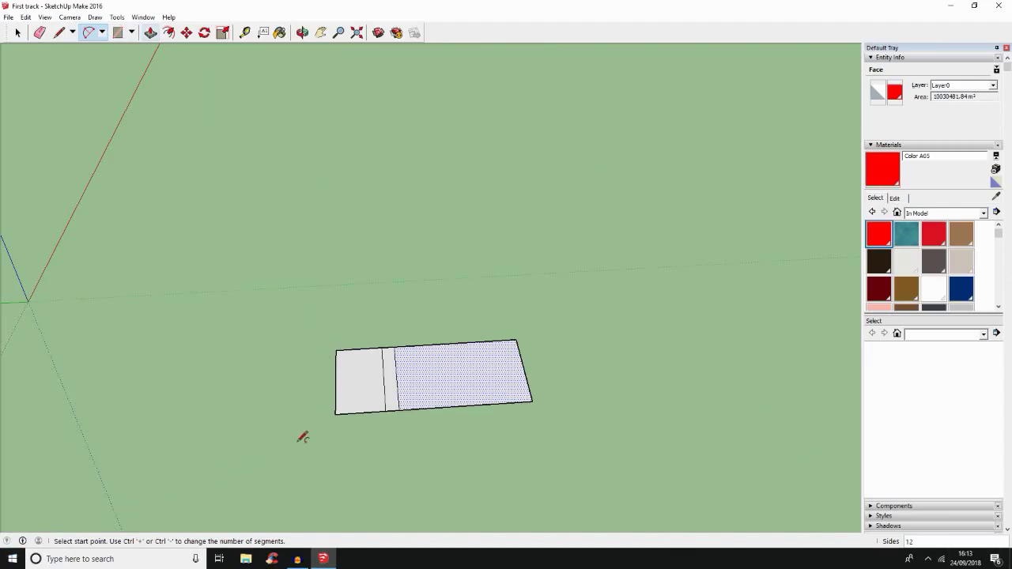
pyautogui.click(337, 412)
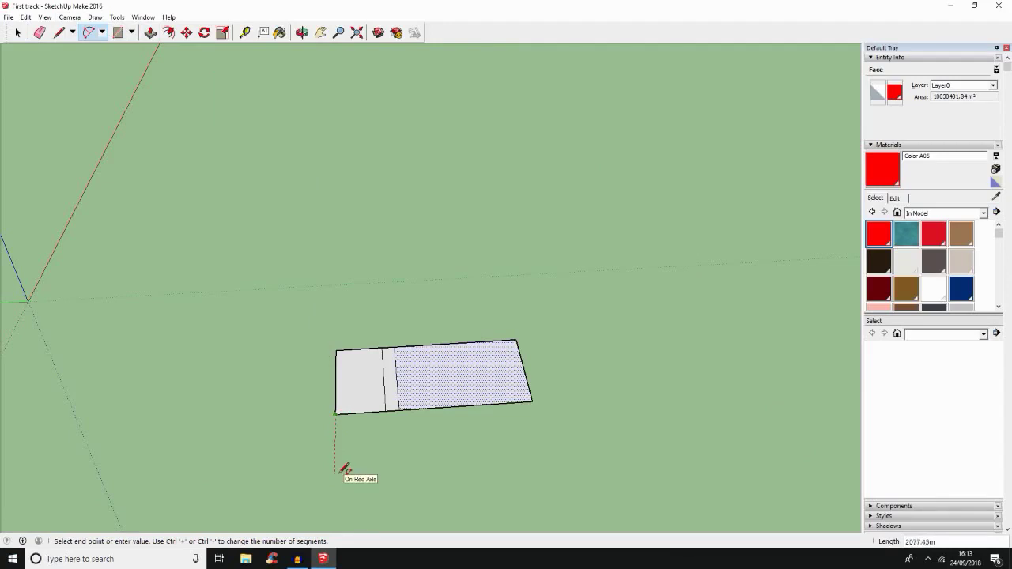
pyautogui.click(335, 472)
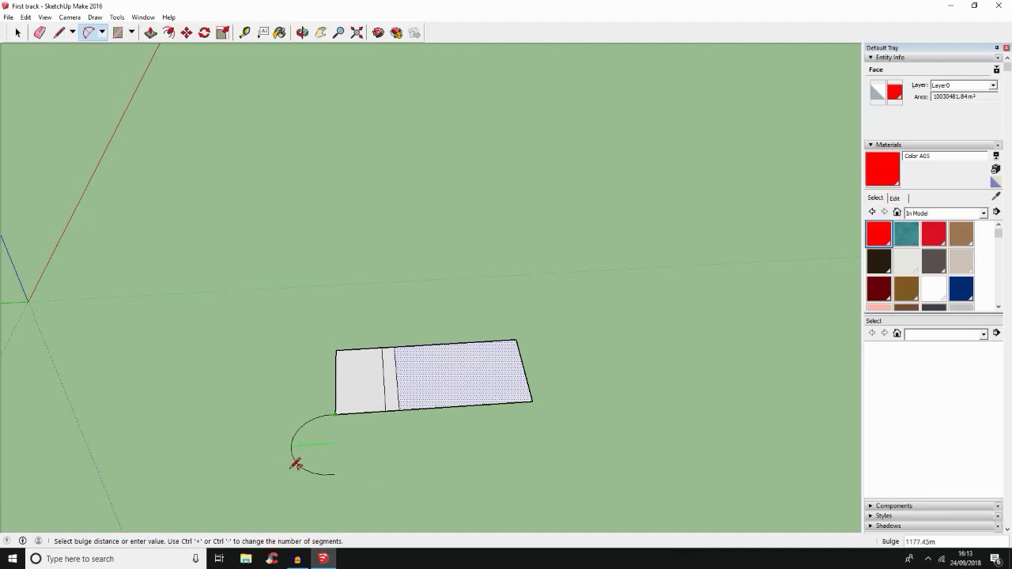
pyautogui.click(295, 463)
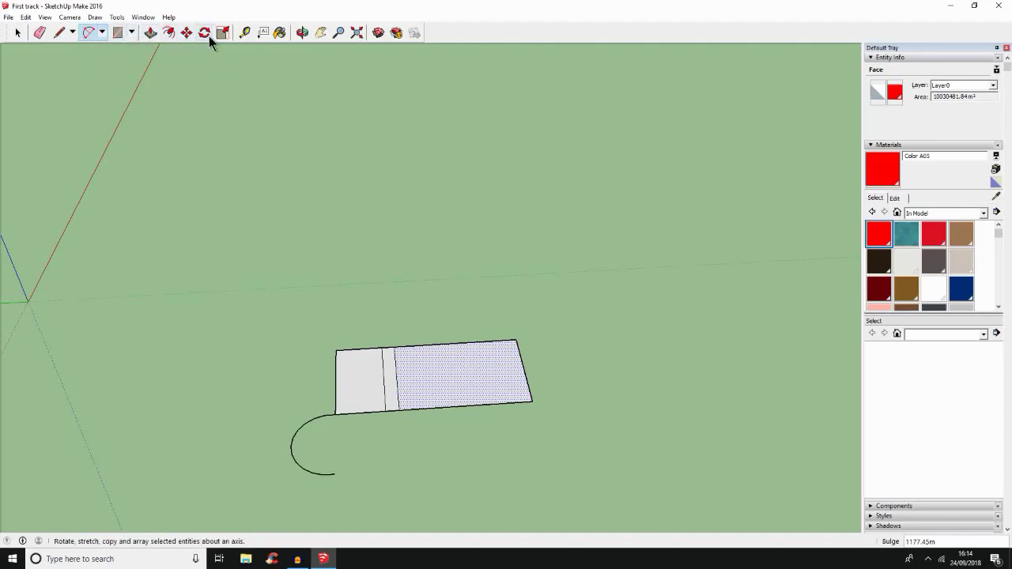
# Measure from the rectangle's top-left corner down to the arc, leaving a guide.
pyautogui.click(246, 32)
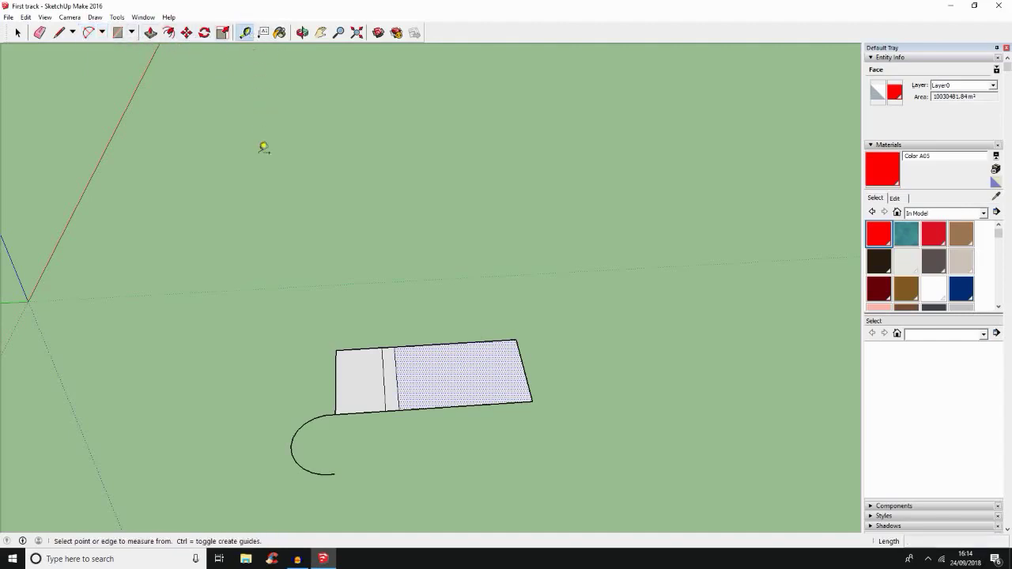
pyautogui.click(337, 350)
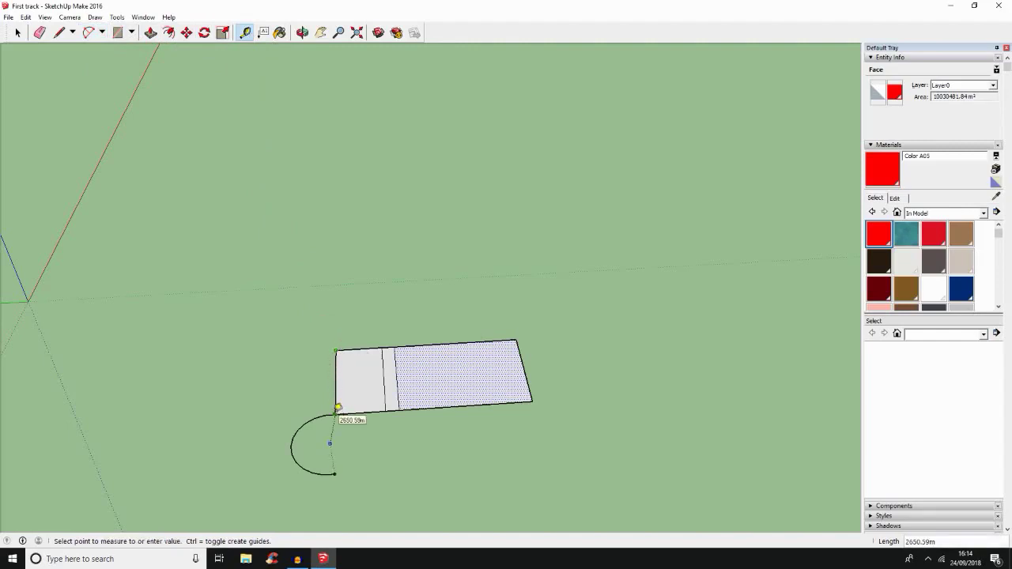
pyautogui.click(338, 407)
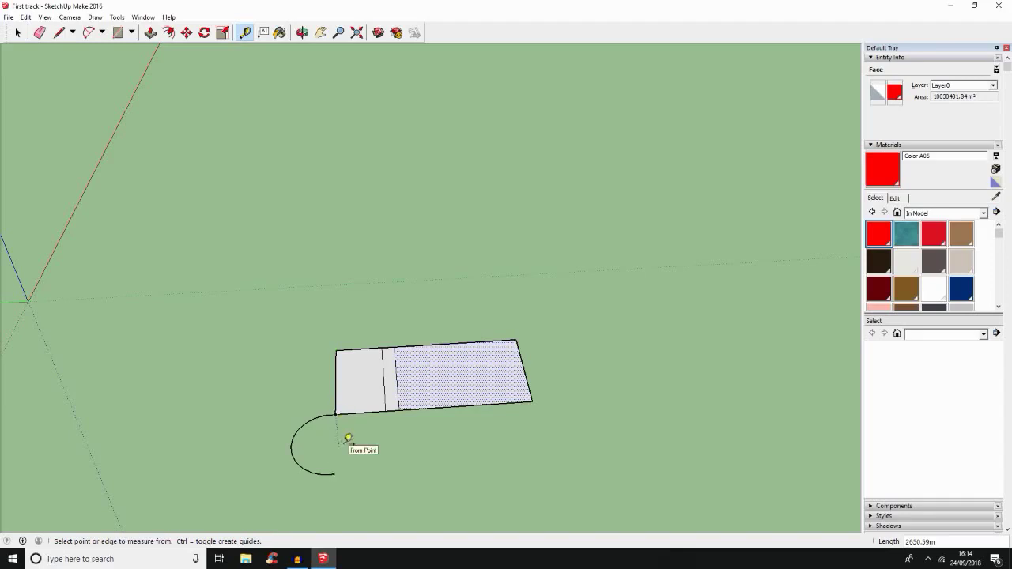
# Start a new Tape Measure measurement downward from the arc's lower end.
pyautogui.scroll(-1, 349, 437)
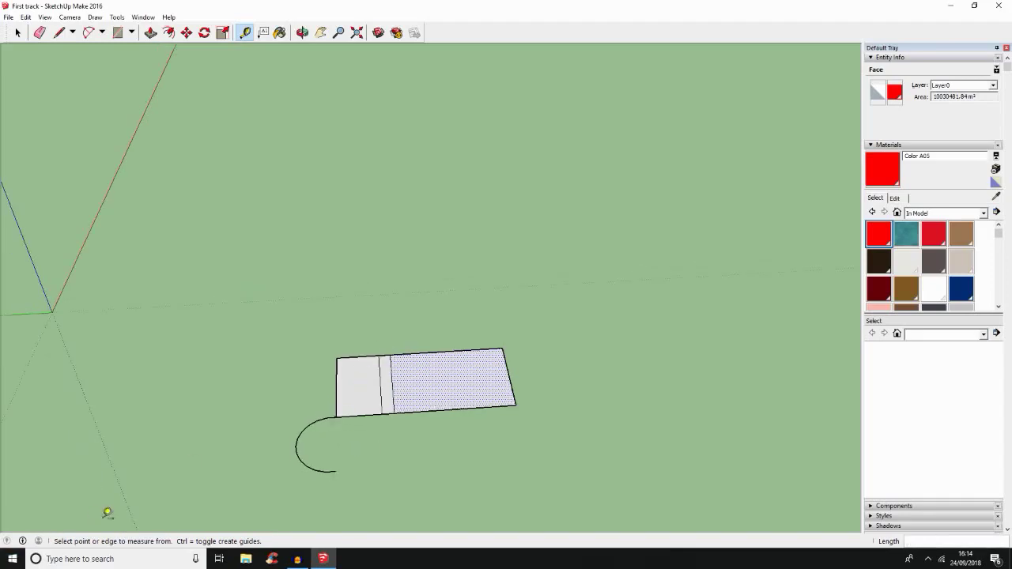
pyautogui.scroll(-2, 345, 447)
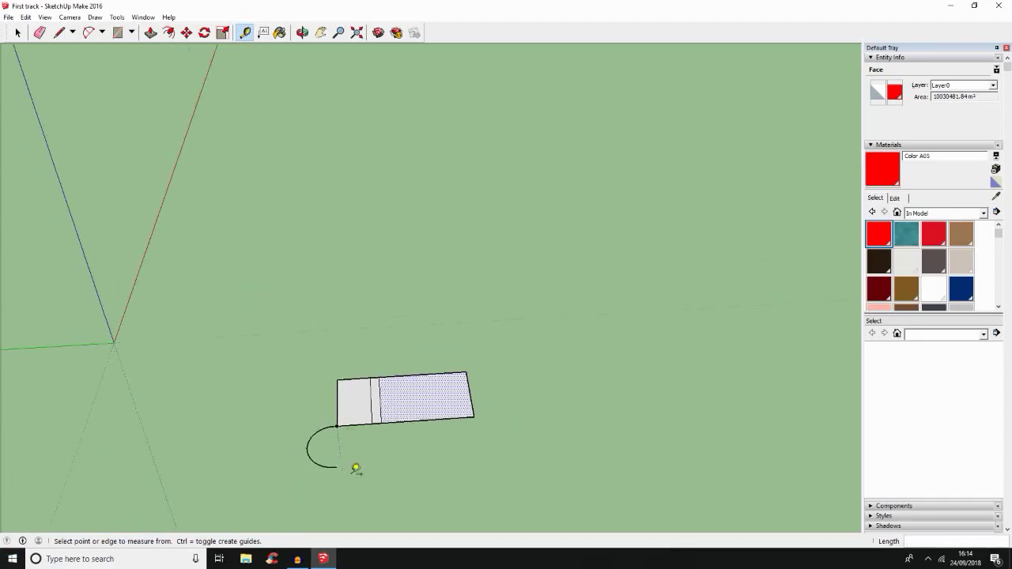
pyautogui.click(337, 466)
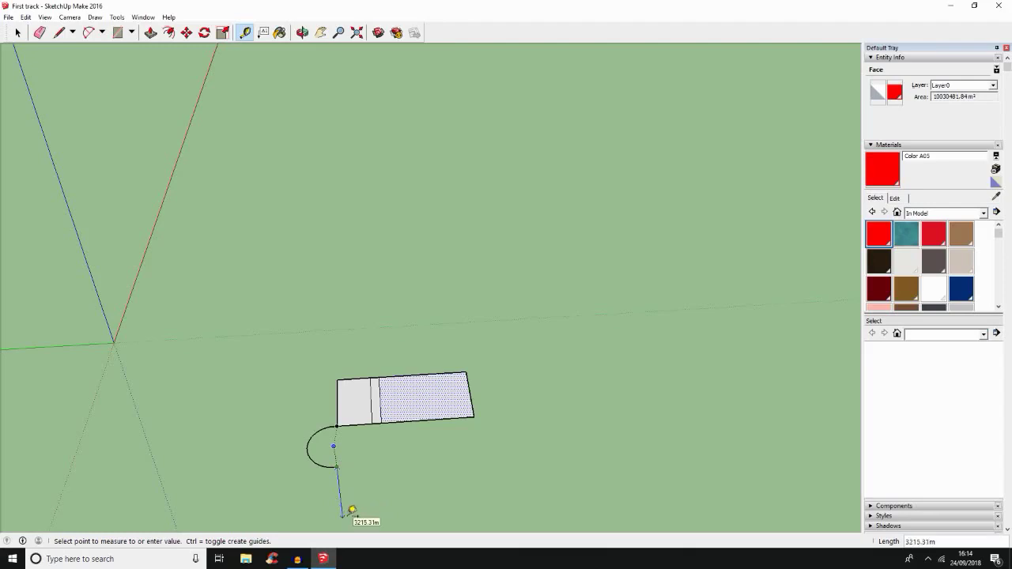
pyautogui.scroll(2, 346, 498)
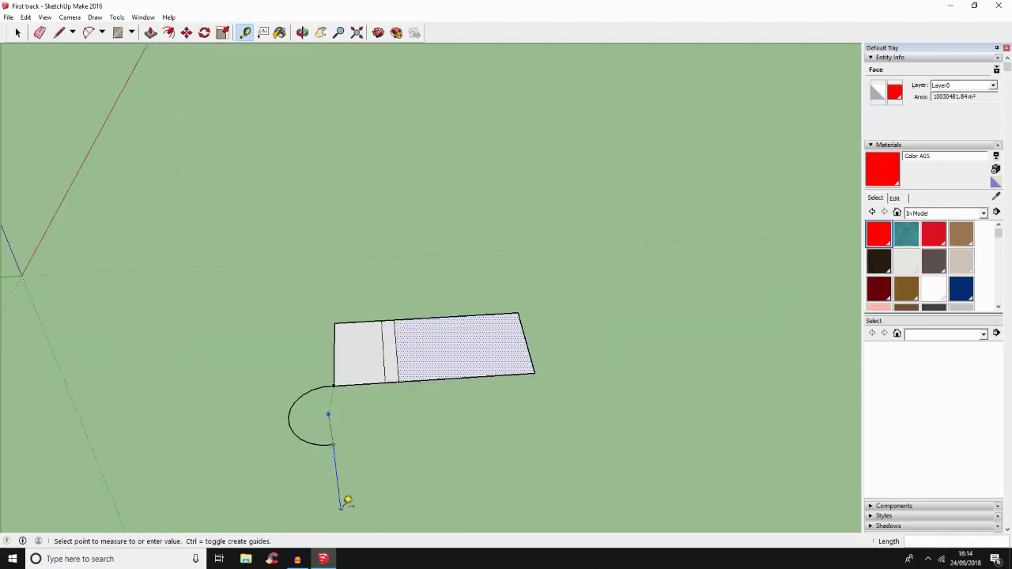
pyautogui.moveTo(345, 497); pyautogui.dragTo(319, 431, button='middle')
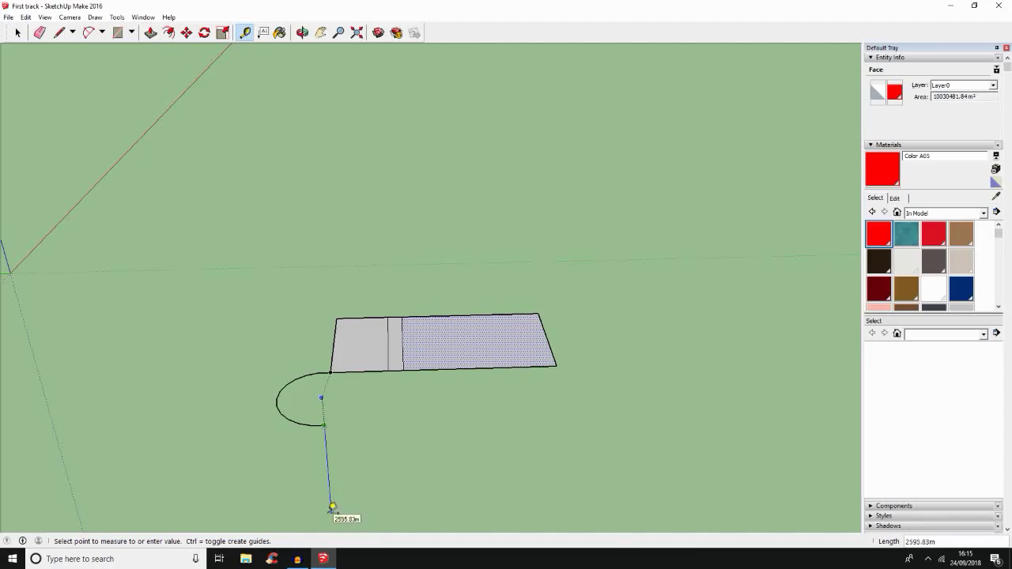
# Place a guide point about 2642.65 m straight below the arc's lower end.
pyautogui.moveTo(332, 506); pyautogui.dragTo(329, 419, button='middle')
pyautogui.moveTo(327, 366); pyautogui.dragTo(341, 504, button='middle')
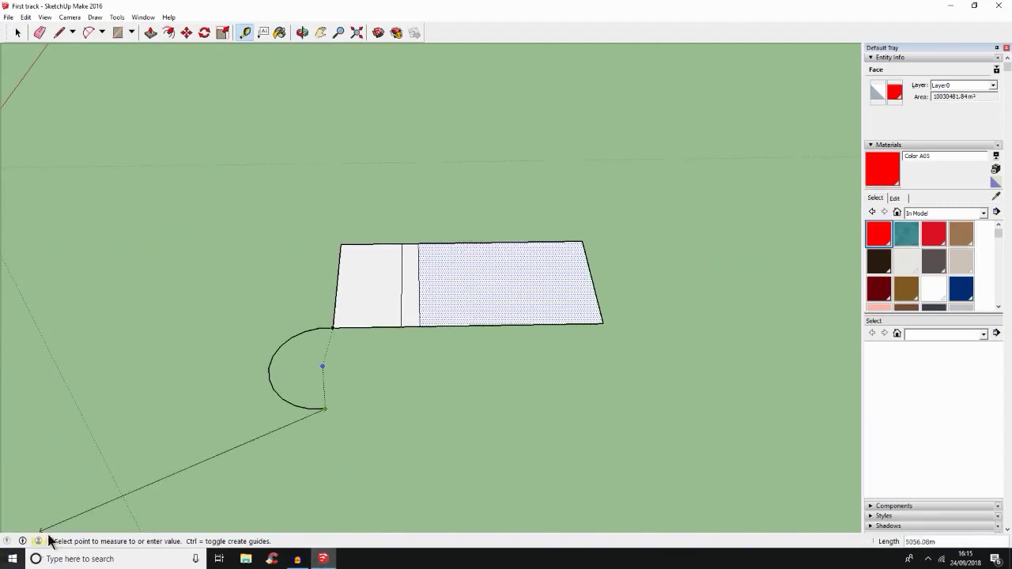
pyautogui.scroll(2, 315, 440)
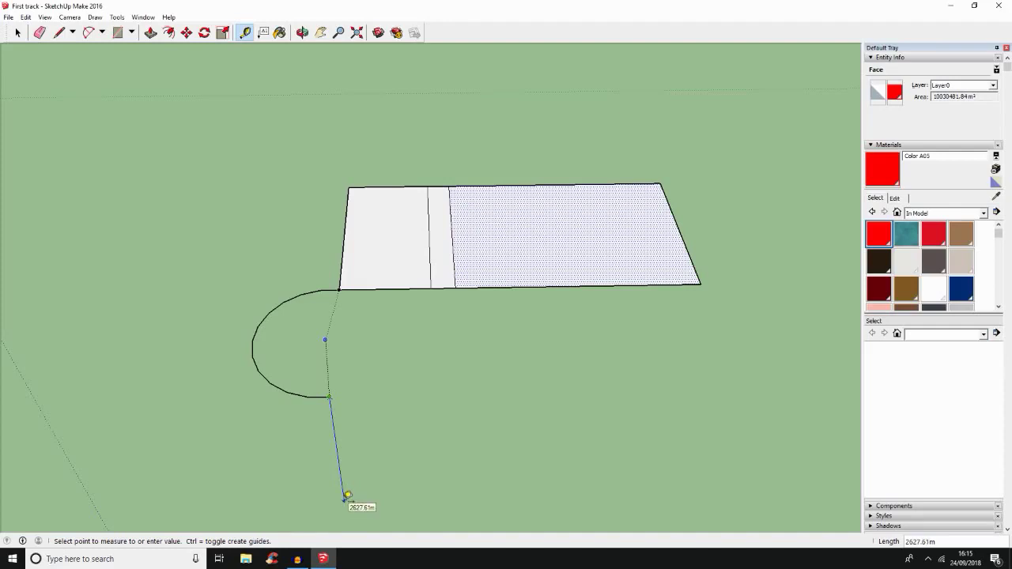
pyautogui.click(344, 501)
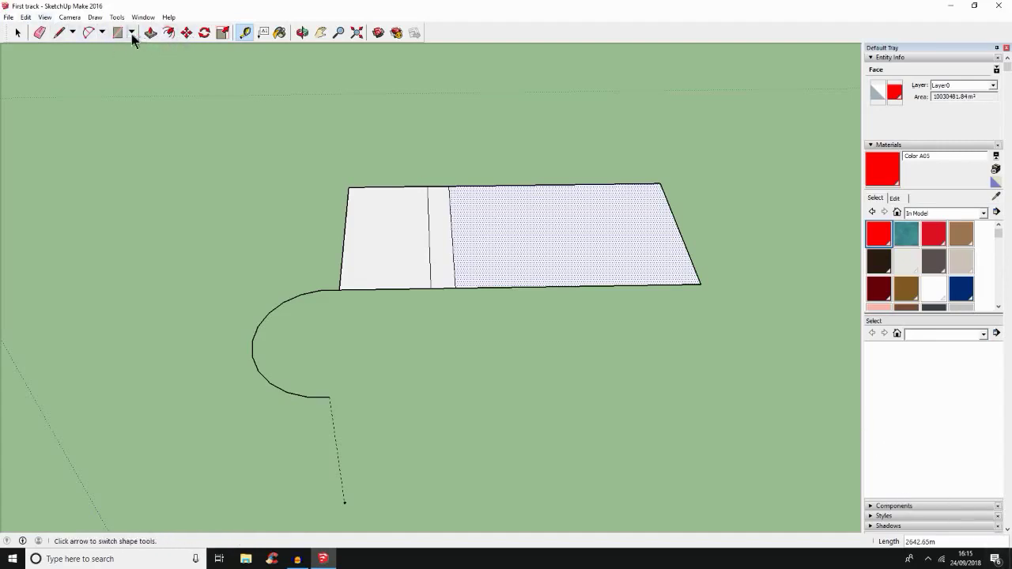
pyautogui.click(88, 34)
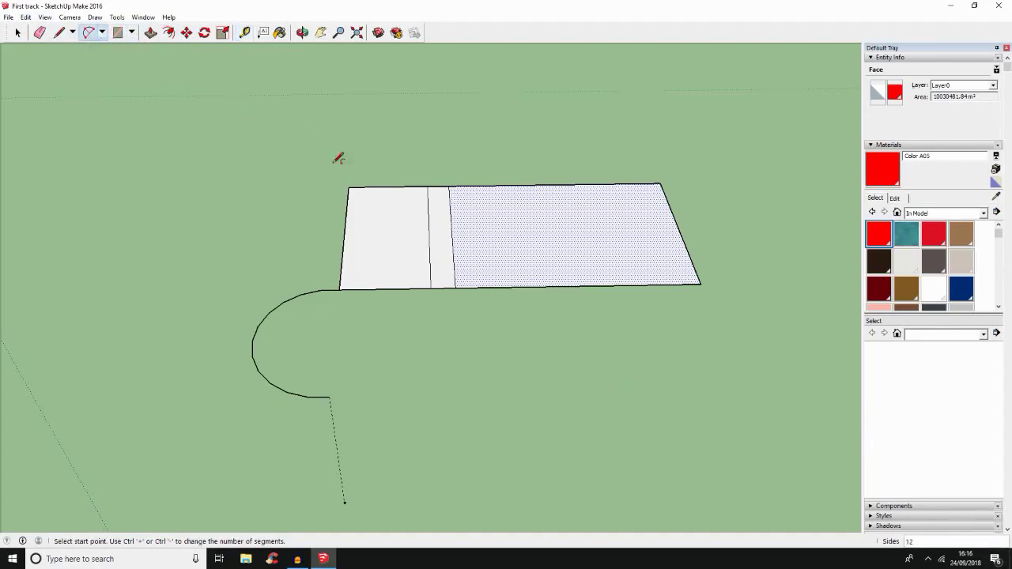
# Start the outer arc from the rectangle's top-left corner to the guide point, leaving the bulge unset.
pyautogui.click(348, 188)
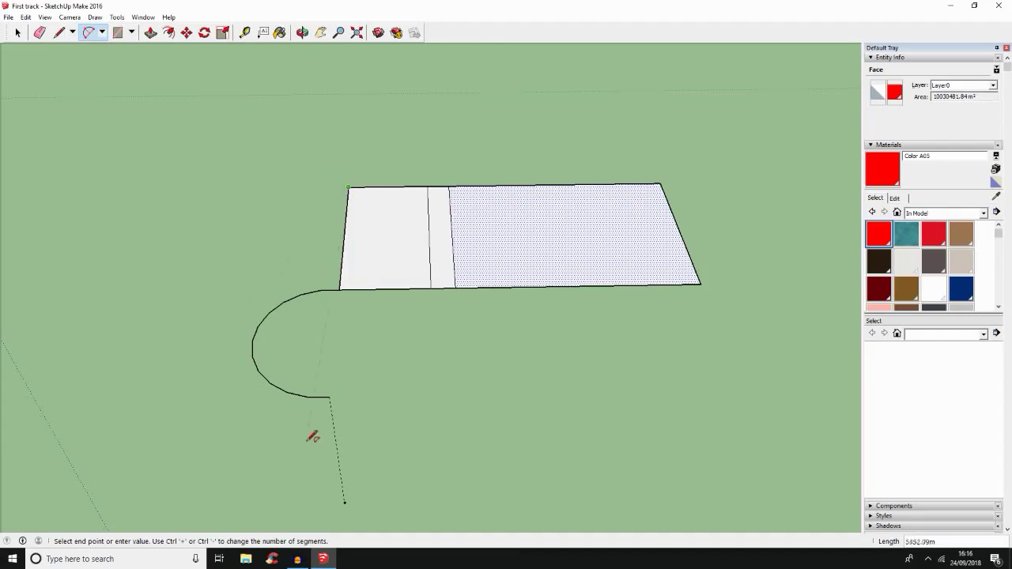
pyautogui.click(344, 501)
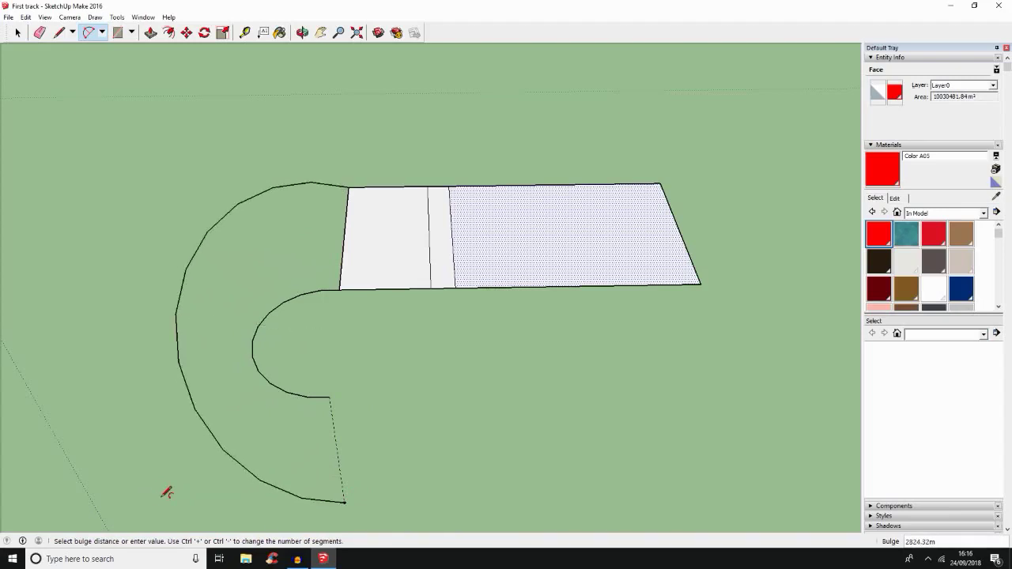
pyautogui.moveTo(167, 492); pyautogui.dragTo(210, 279, button='middle')
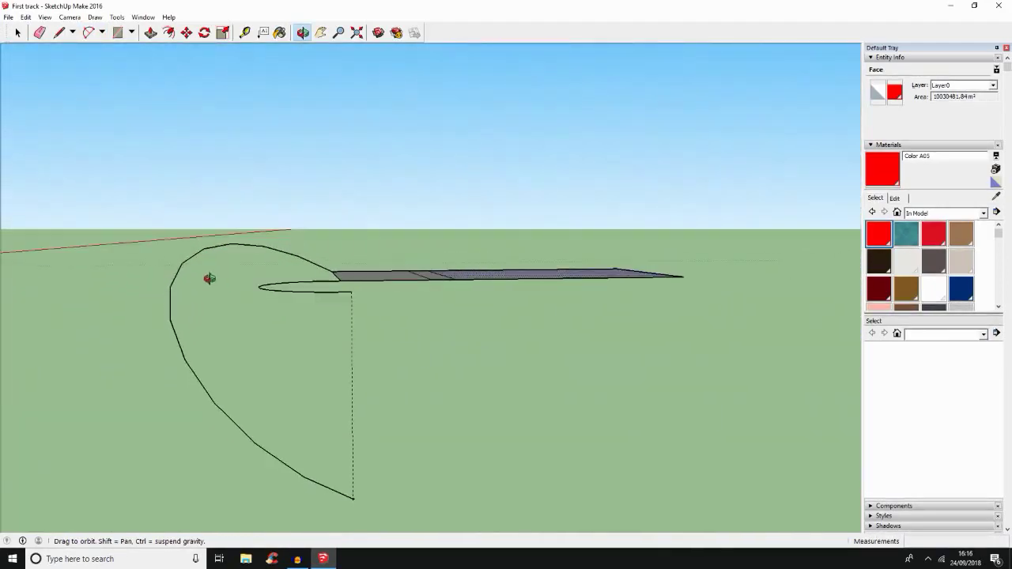
# Cancel the unfinished outer arc and orbit around to inspect the remaining base and inner arc.
pyautogui.press('Escape')
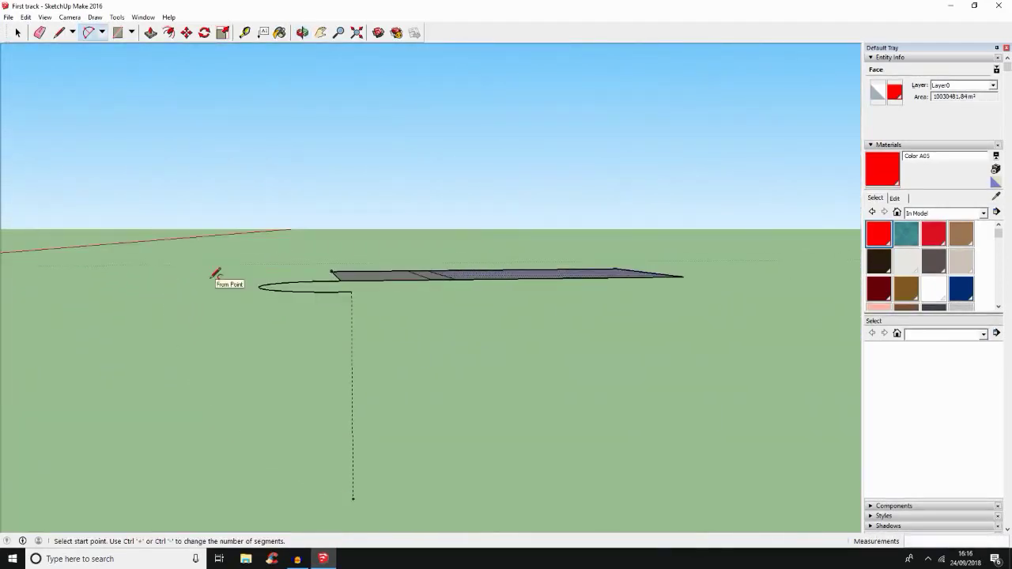
pyautogui.scroll(-1, 215, 273)
pyautogui.moveTo(215, 273); pyautogui.dragTo(187, 566, button='middle')
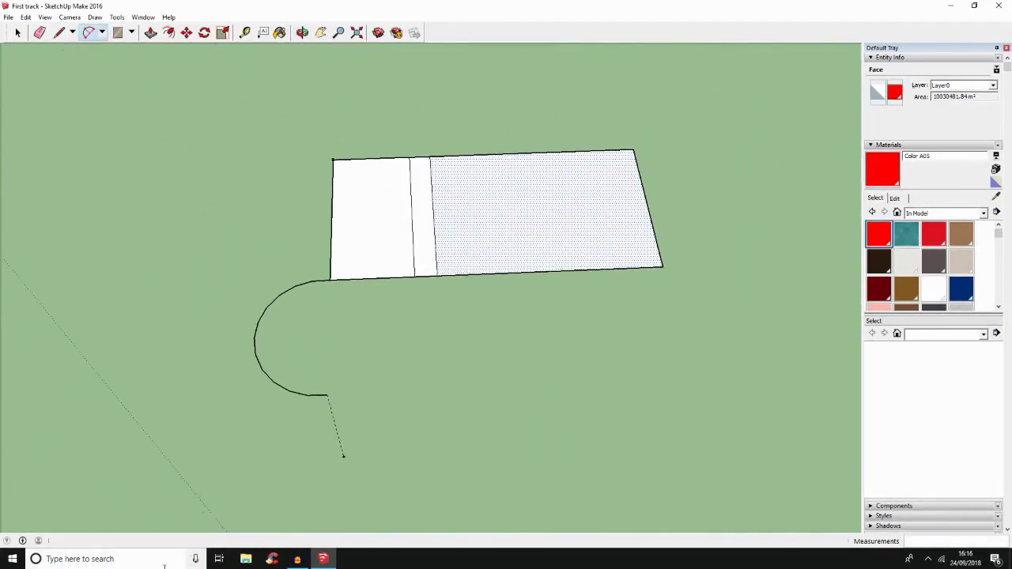
pyautogui.moveTo(664, 334); pyautogui.dragTo(339, 467, button='middle')
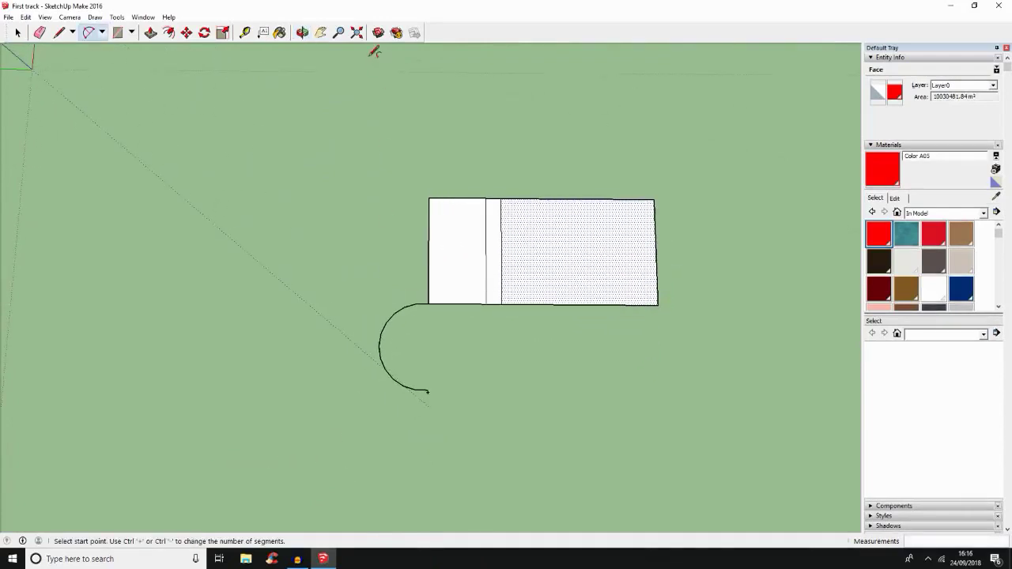
pyautogui.moveTo(372, 50); pyautogui.dragTo(394, 1, button='middle')
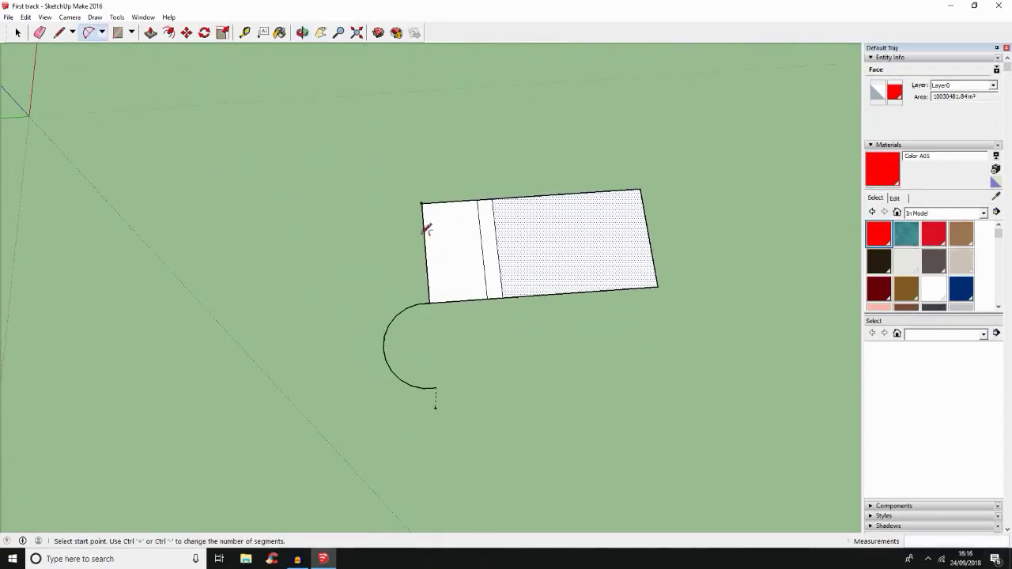
pyautogui.moveTo(424, 229)
pyautogui.mouseDown(button='middle')
pyautogui.moveTo(409, 2)
pyautogui.moveTo(6, 229)
pyautogui.mouseUp(button='middle')
pyautogui.moveTo(985, 543); pyautogui.dragTo(118, 443, button='middle')
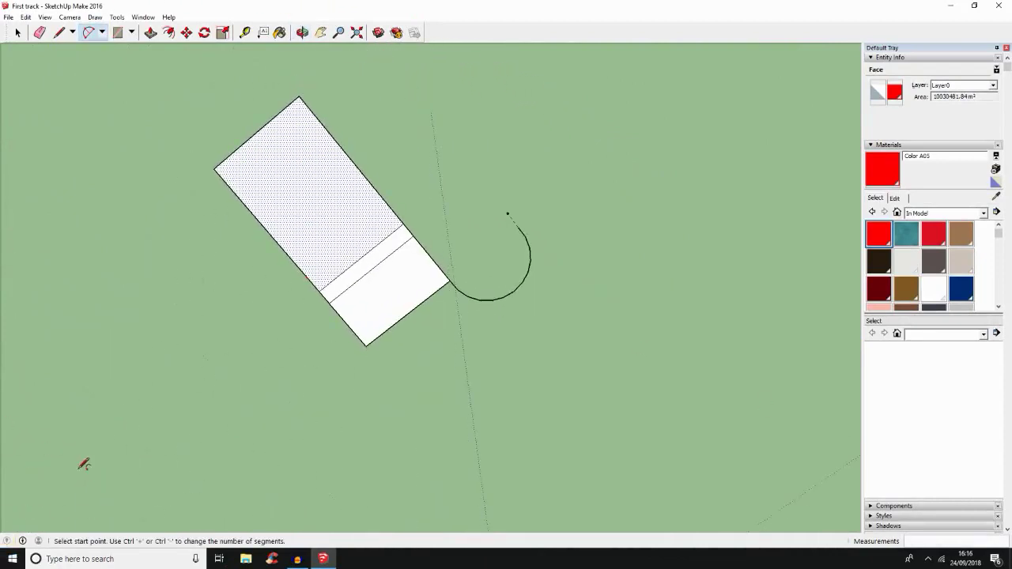
pyautogui.moveTo(210, 395); pyautogui.dragTo(641, 236, button='middle')
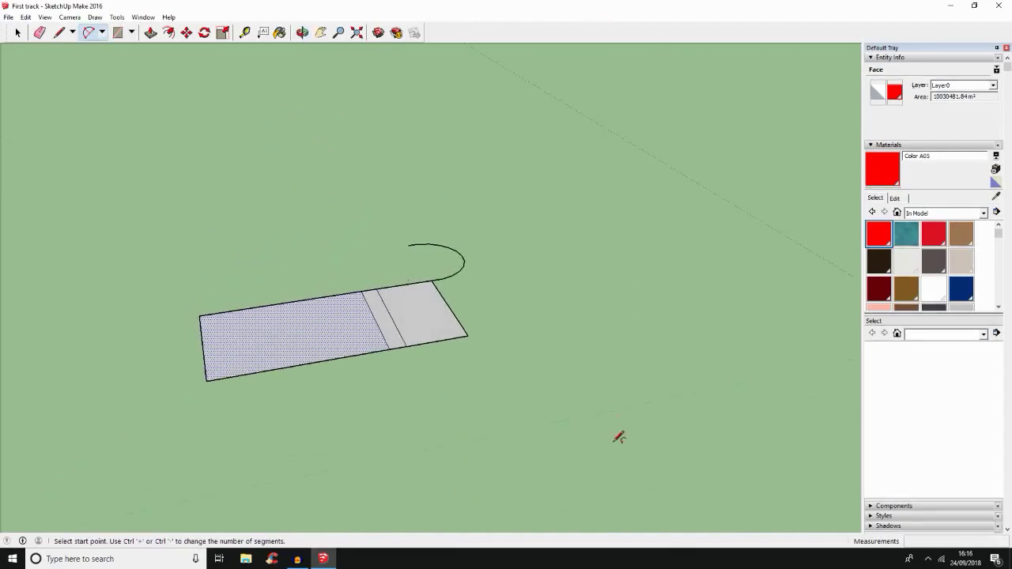
pyautogui.moveTo(594, 503); pyautogui.dragTo(2, 353, button='middle')
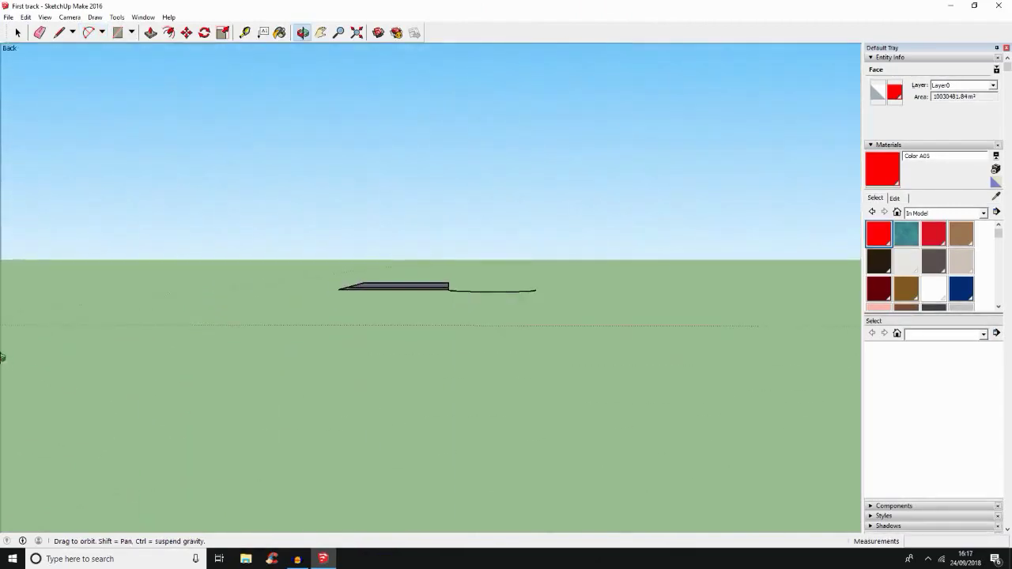
pyautogui.moveTo(708, 396); pyautogui.dragTo(8, 518, button='middle')
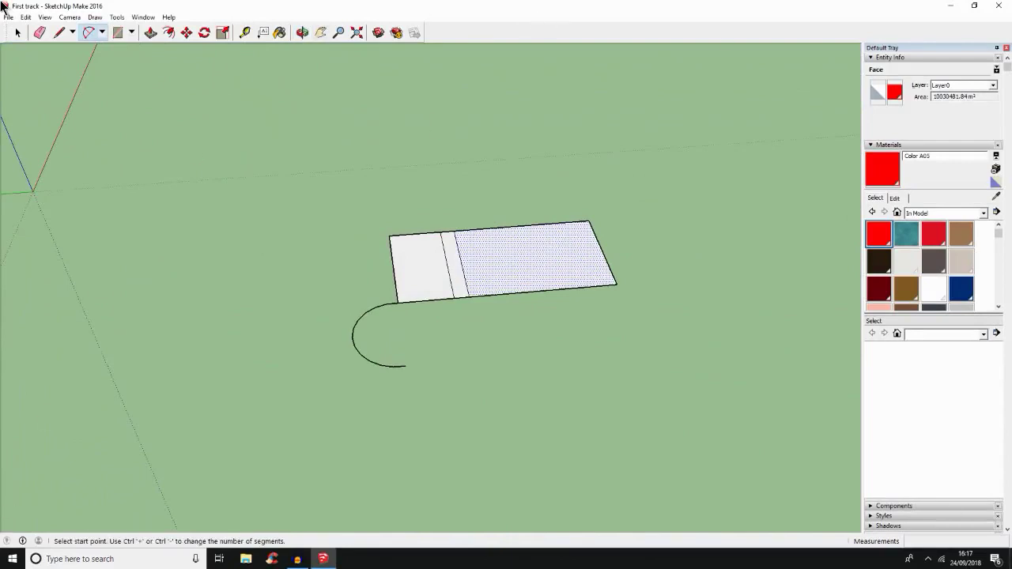
# Add a guide point about 2656.80 m straight below the arc's lower end.
pyautogui.click(246, 32)
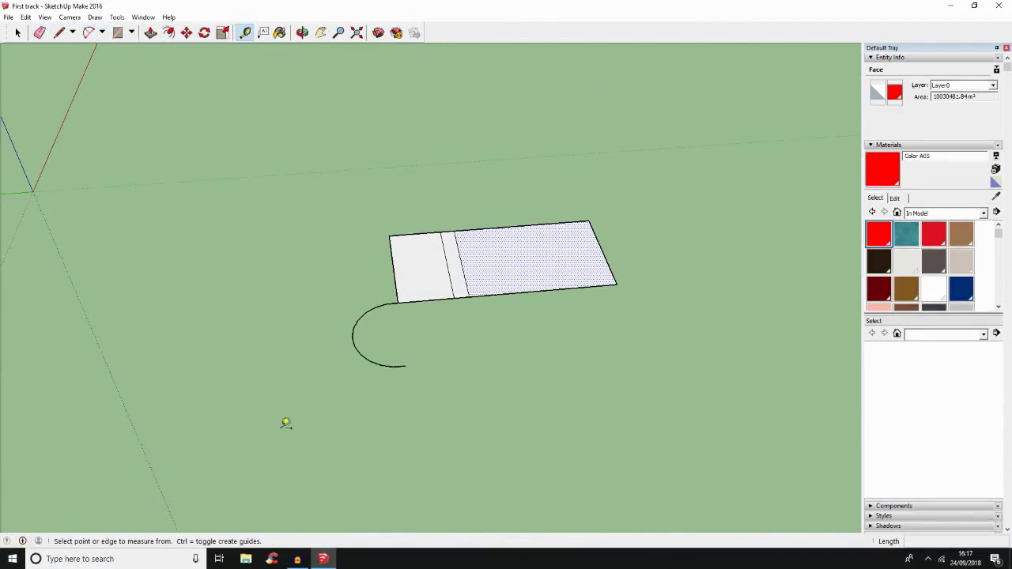
pyautogui.click(406, 366)
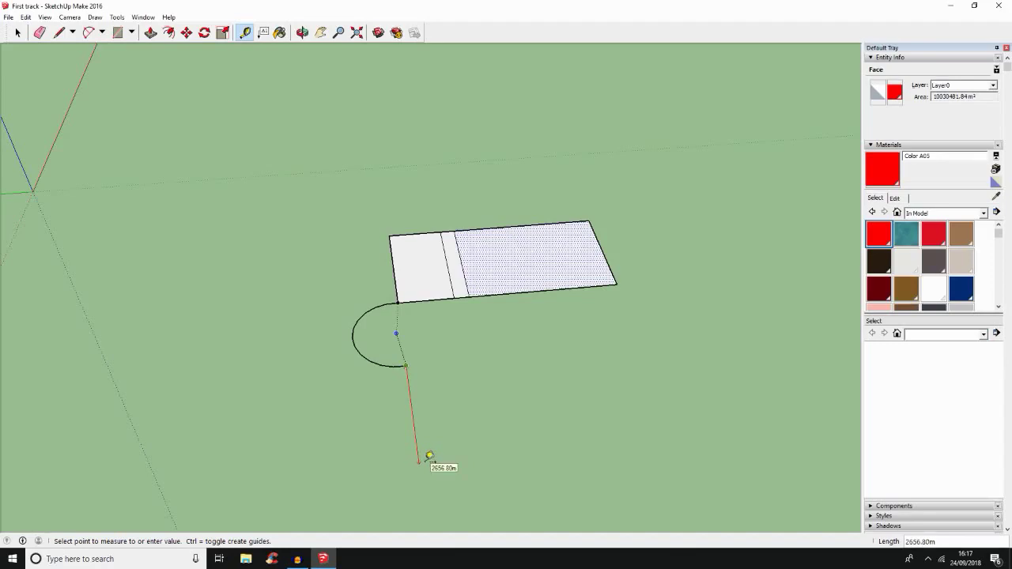
pyautogui.click(419, 462)
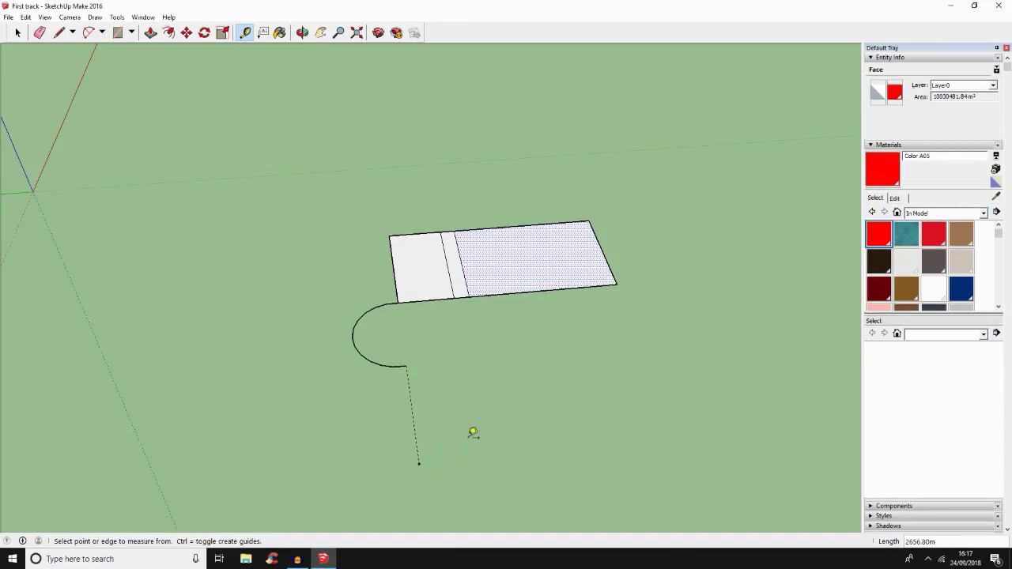
pyautogui.moveTo(473, 431); pyautogui.dragTo(445, 356, button='middle')
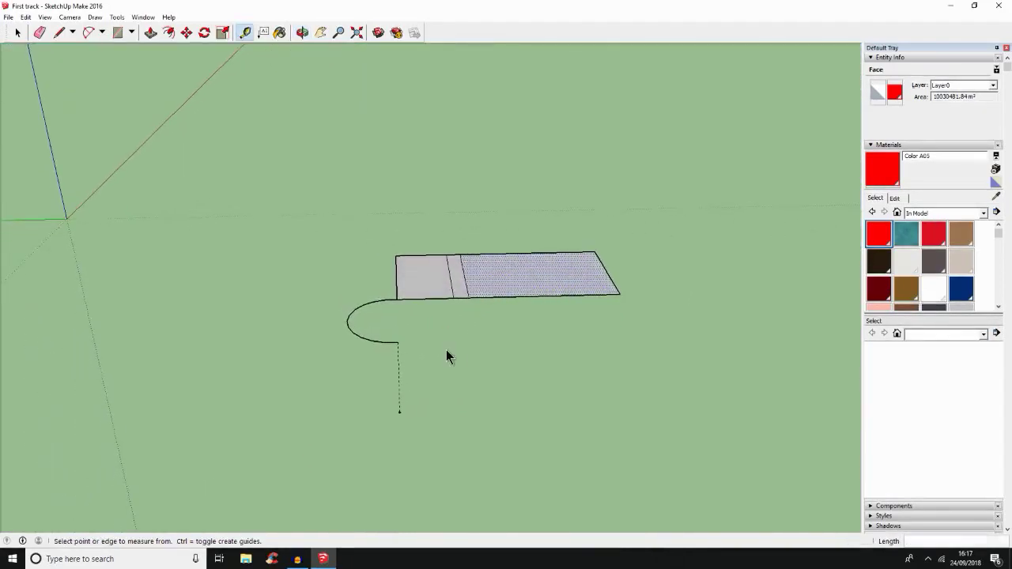
# Draw the wide outer arc from the guide point to the straight's top-left corner with a large bulge.
pyautogui.click(88, 32)
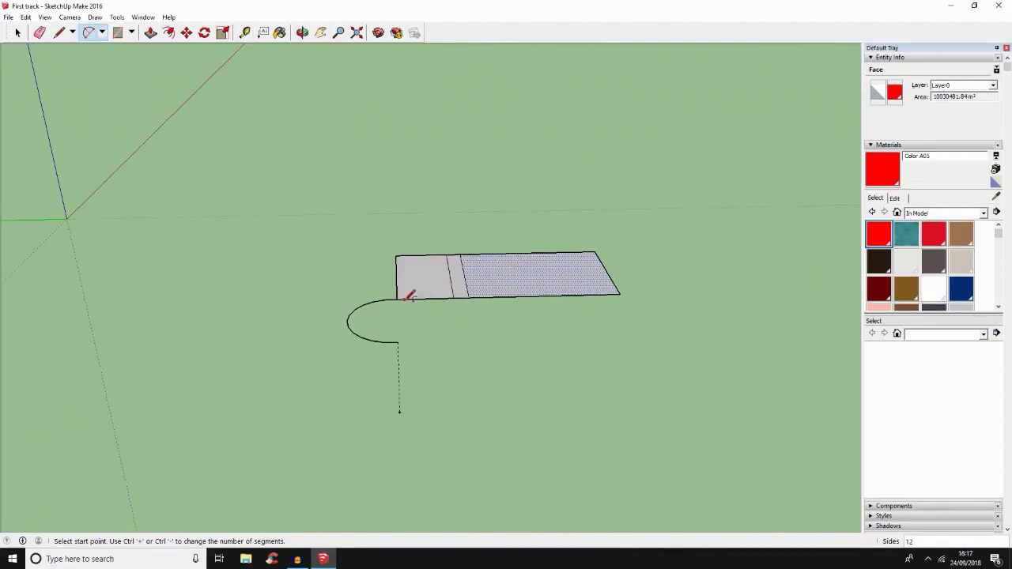
pyautogui.moveTo(380, 289); pyautogui.dragTo(385, 457, button='middle')
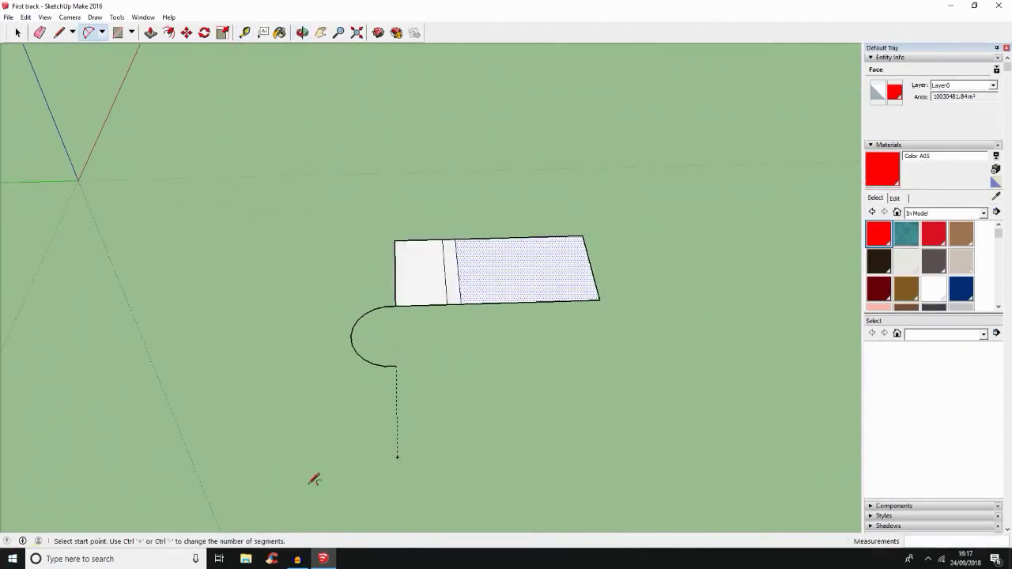
pyautogui.click(397, 457)
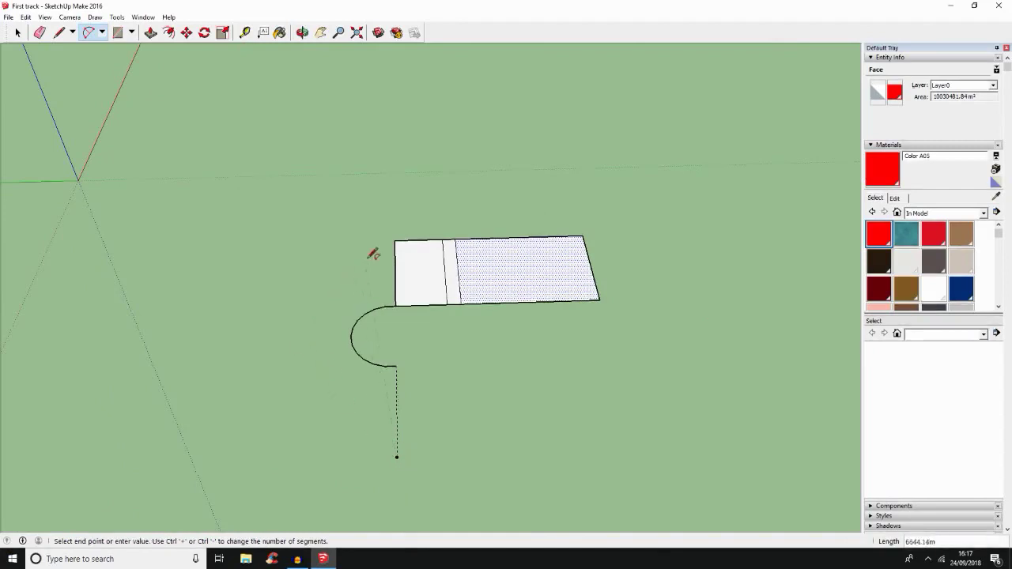
pyautogui.click(396, 241)
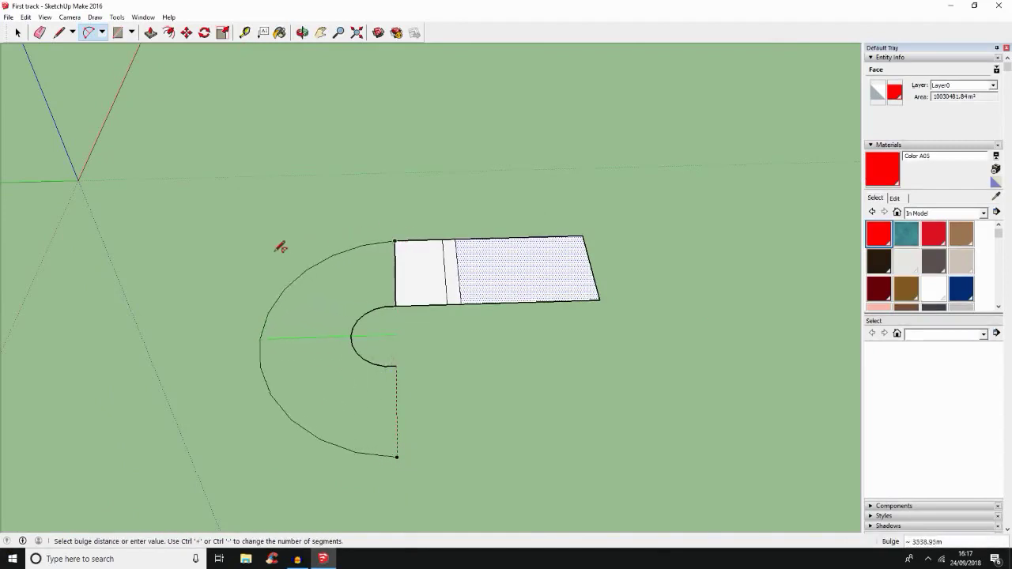
pyautogui.click(247, 244)
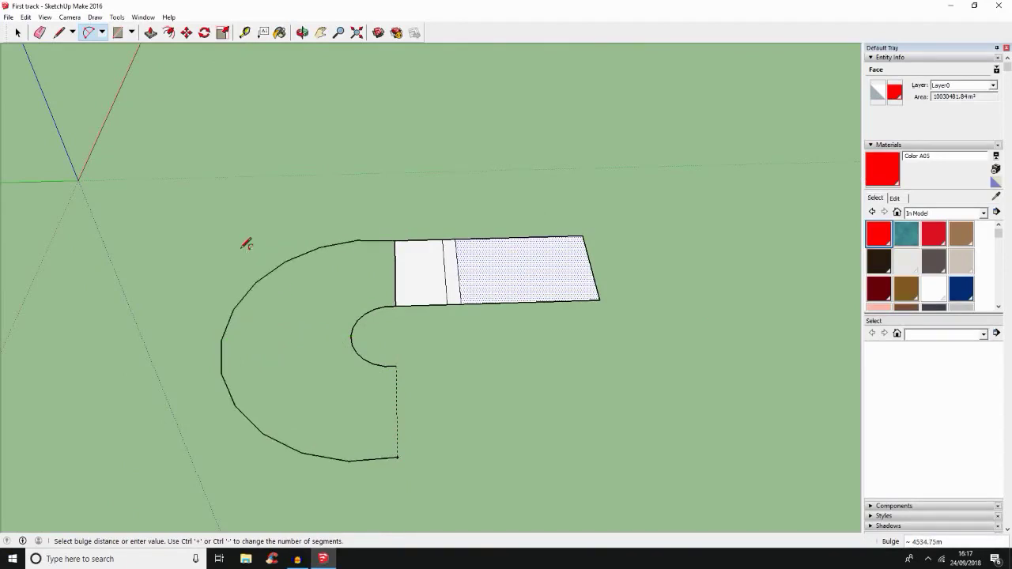
pyautogui.moveTo(413, 459); pyautogui.dragTo(407, 404, button='middle')
pyautogui.press('a')
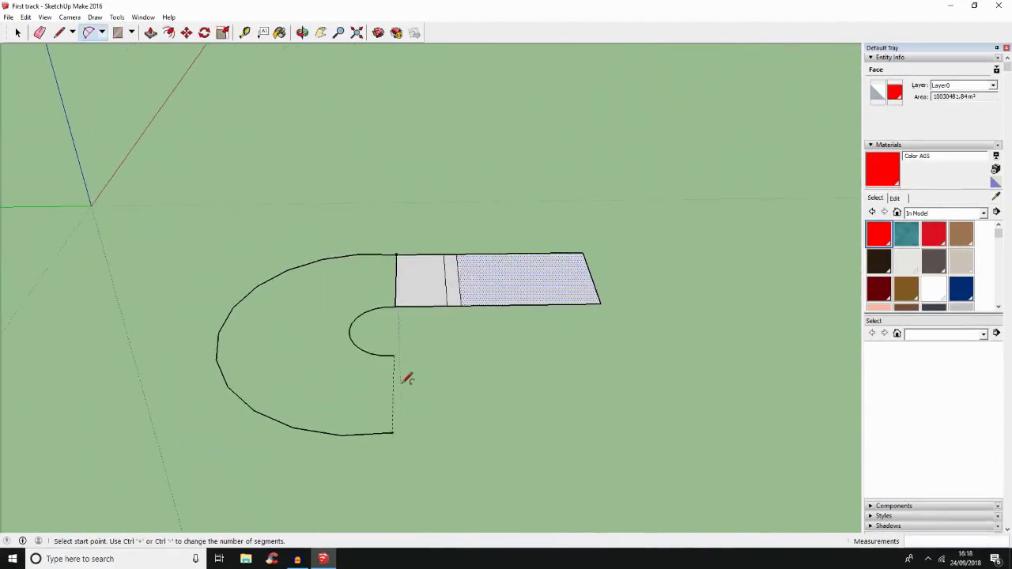
# Draw a line from the outer arc's end to the inner arc's end so the hairpin bend fills.
pyautogui.click(59, 33)
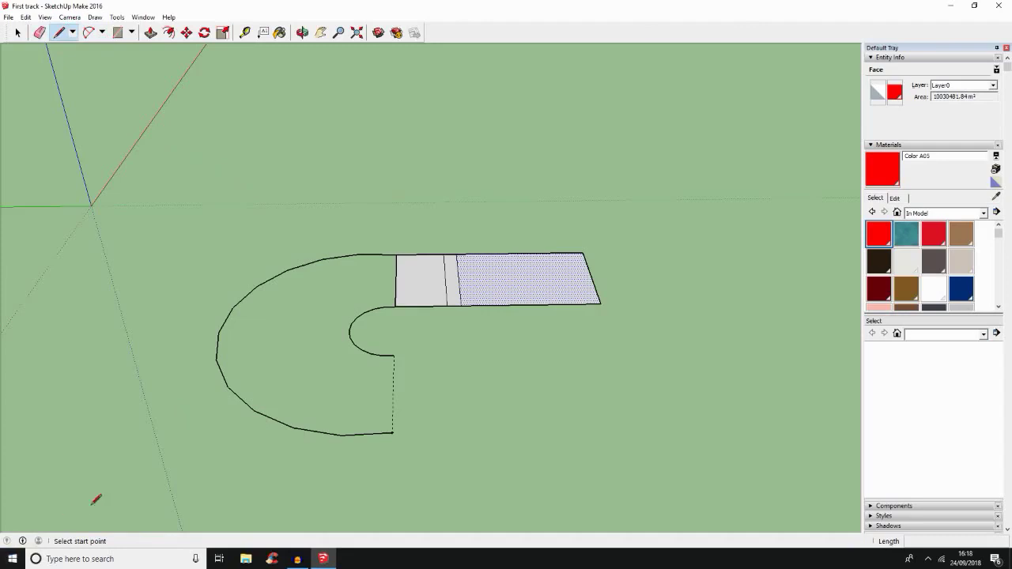
pyautogui.click(394, 355)
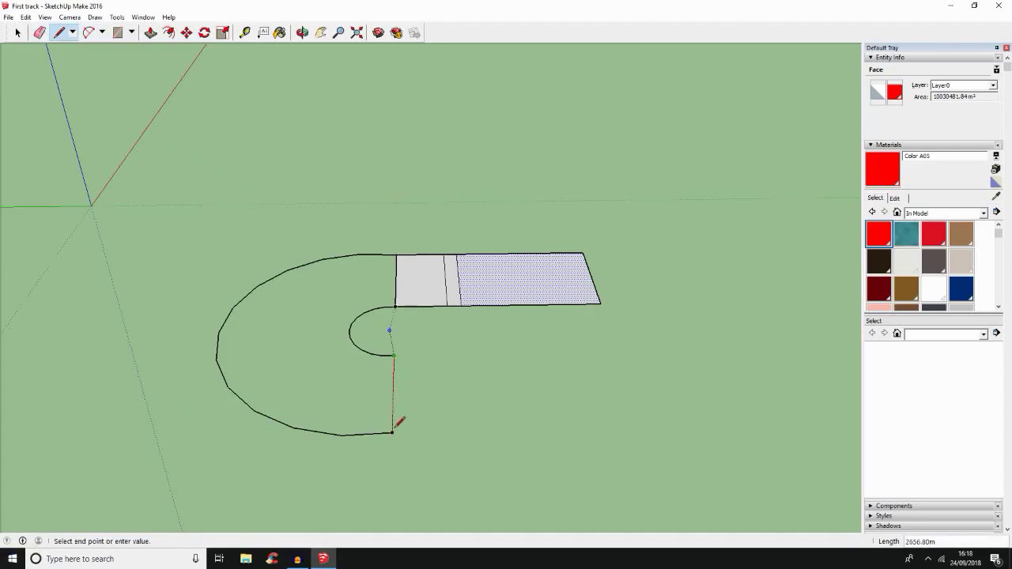
pyautogui.click(393, 431)
pyautogui.press('o')
pyautogui.moveTo(506, 431); pyautogui.dragTo(486, 414)
pyautogui.press('l')
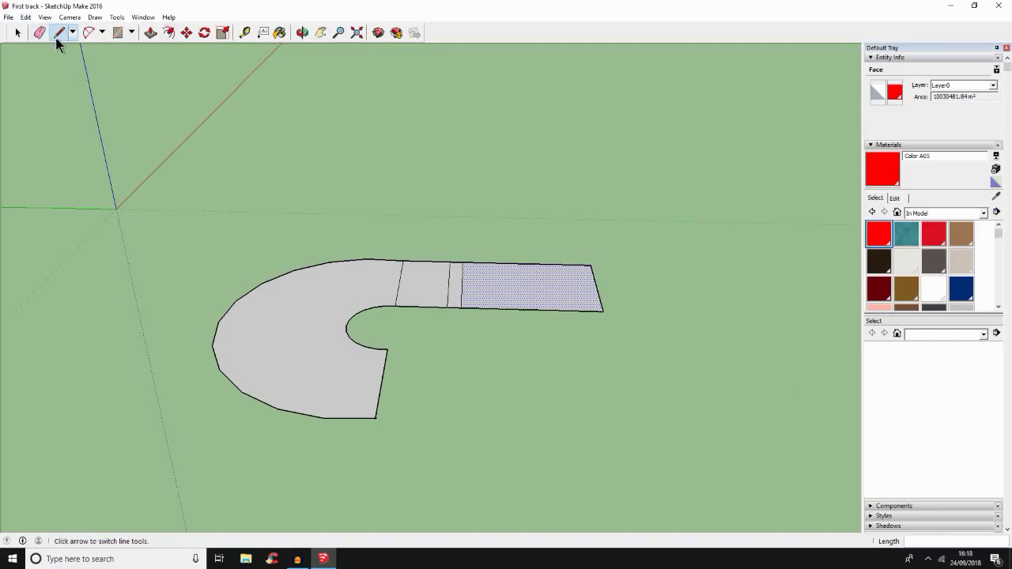
pyautogui.click(118, 33)
pyautogui.moveTo(241, 257); pyautogui.dragTo(298, 188, button='middle')
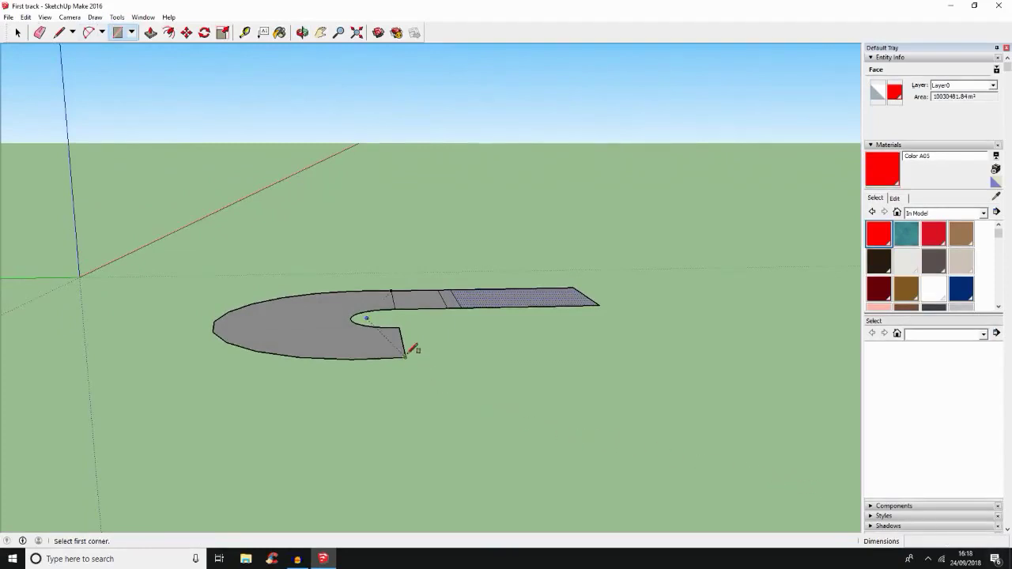
pyautogui.moveTo(406, 354)
pyautogui.mouseDown(button='middle')
pyautogui.moveTo(422, 372)
pyautogui.moveTo(413, 340)
pyautogui.mouseUp(button='middle')
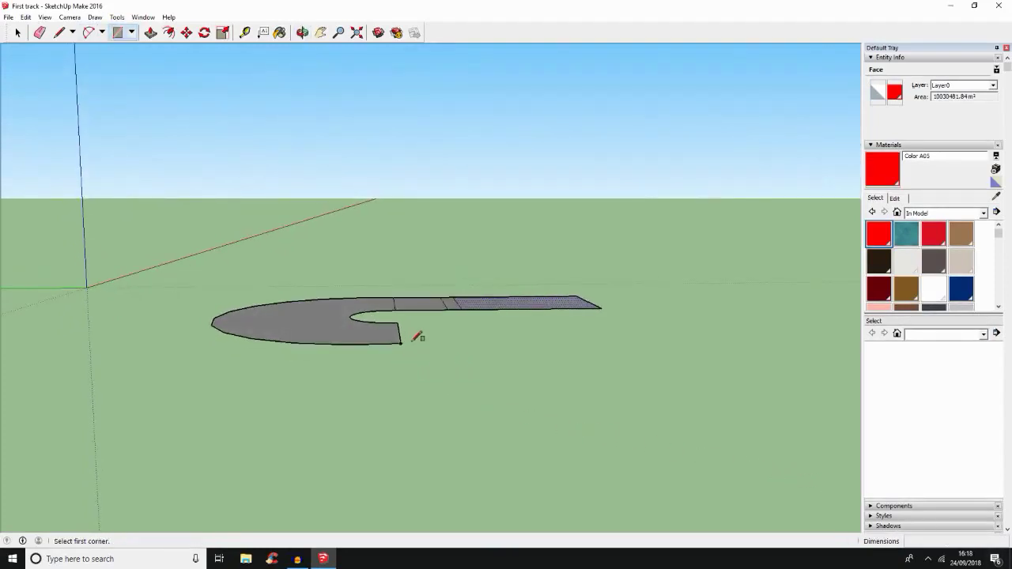
pyautogui.click(401, 342)
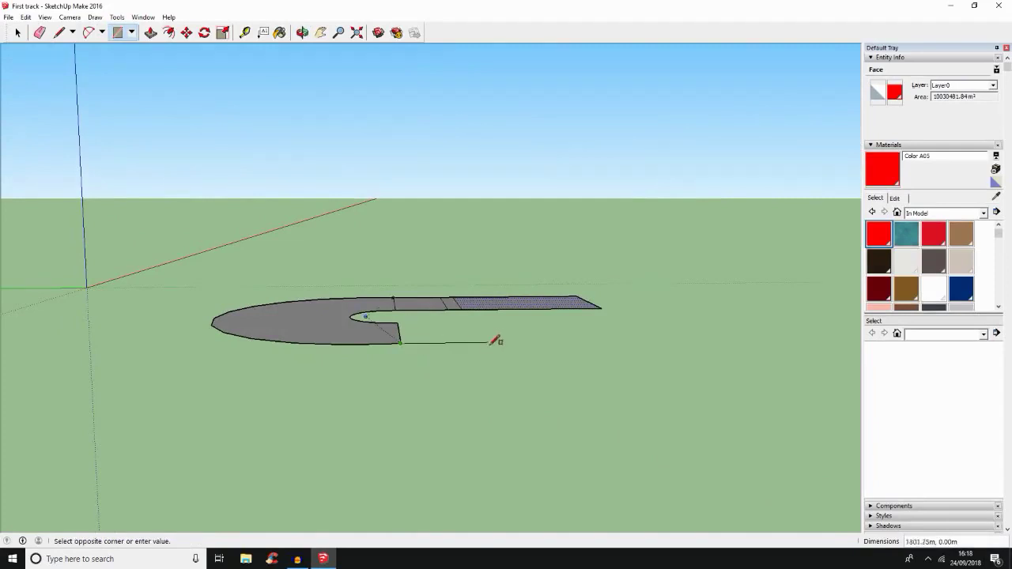
pyautogui.click(551, 304)
pyautogui.moveTo(729, 377); pyautogui.dragTo(661, 560, button='middle')
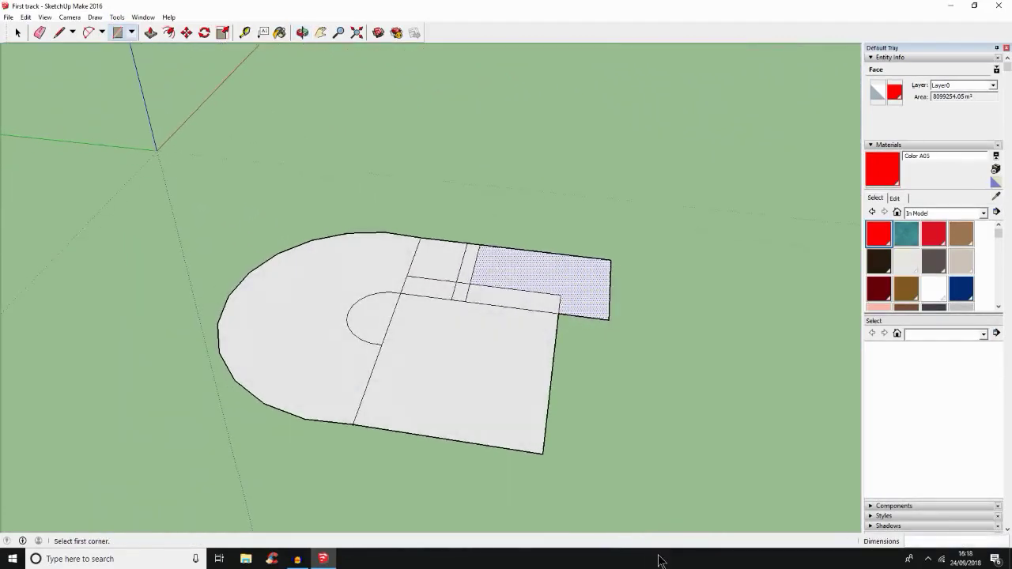
pyautogui.hotkey('ctrl', 'z')
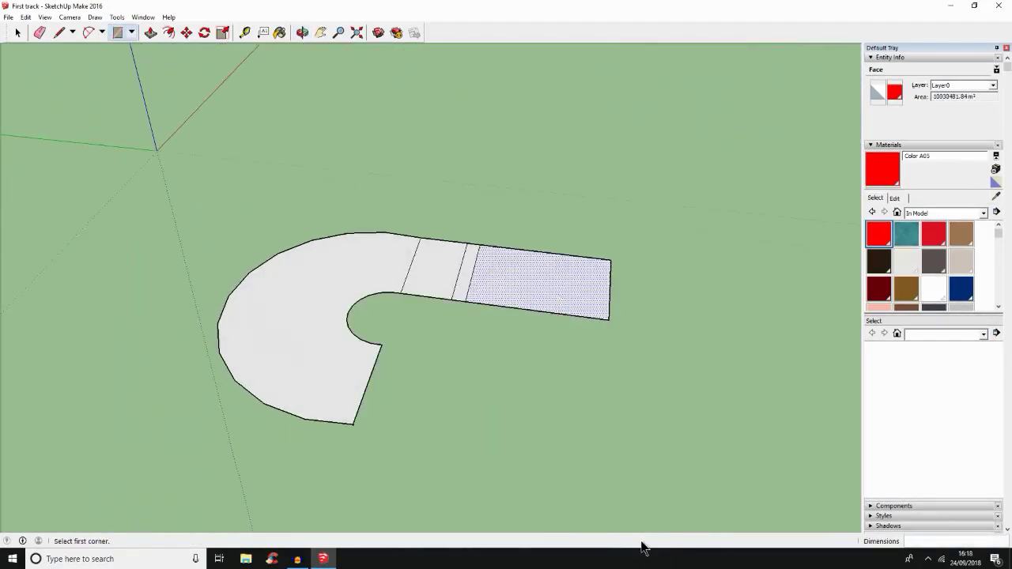
pyautogui.moveTo(644, 522); pyautogui.dragTo(671, 320, button='middle')
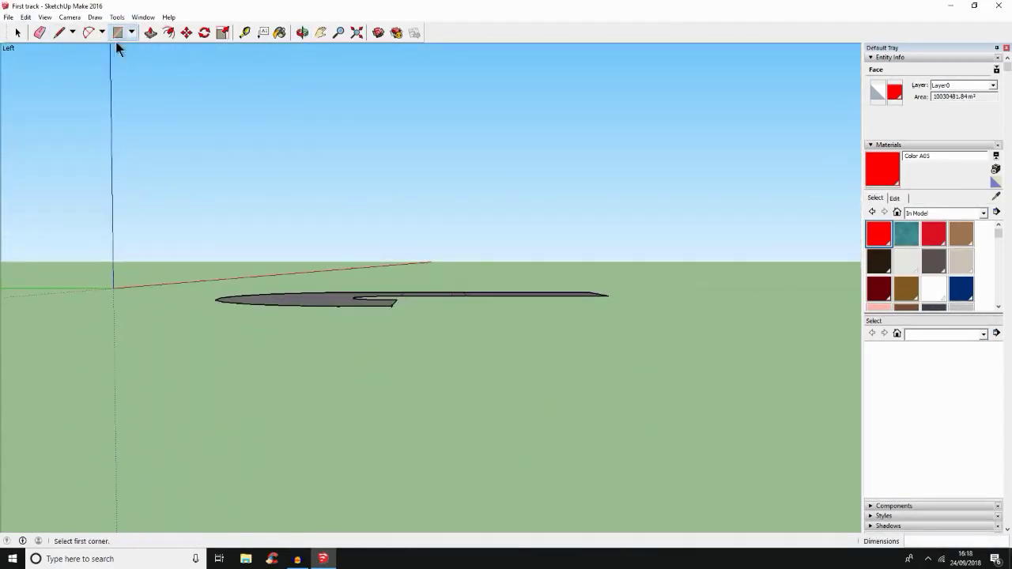
# Draw an upright rectangular face up from the track's corner endpoint at the bend's open end.
pyautogui.click(58, 32)
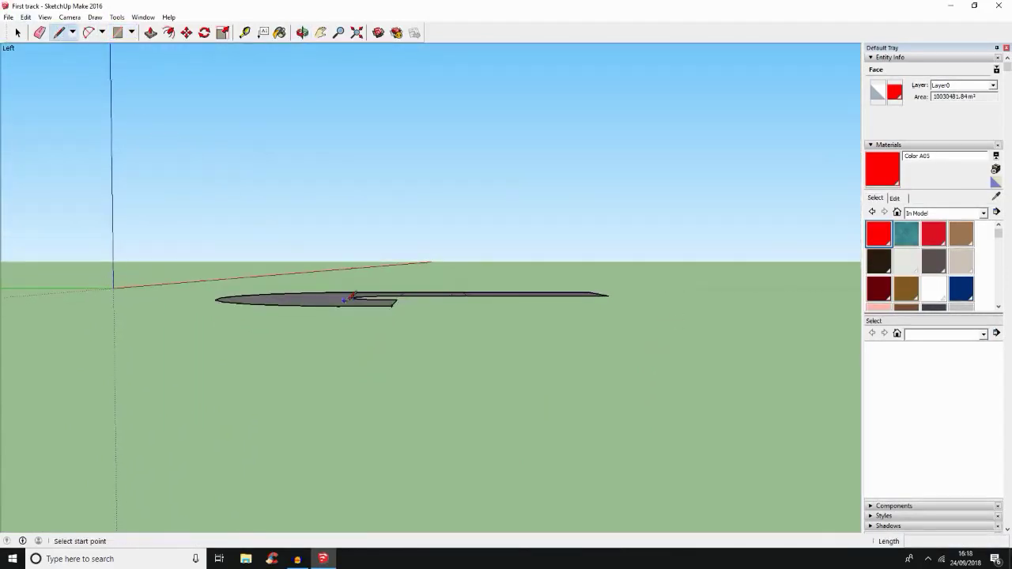
pyautogui.click(392, 305)
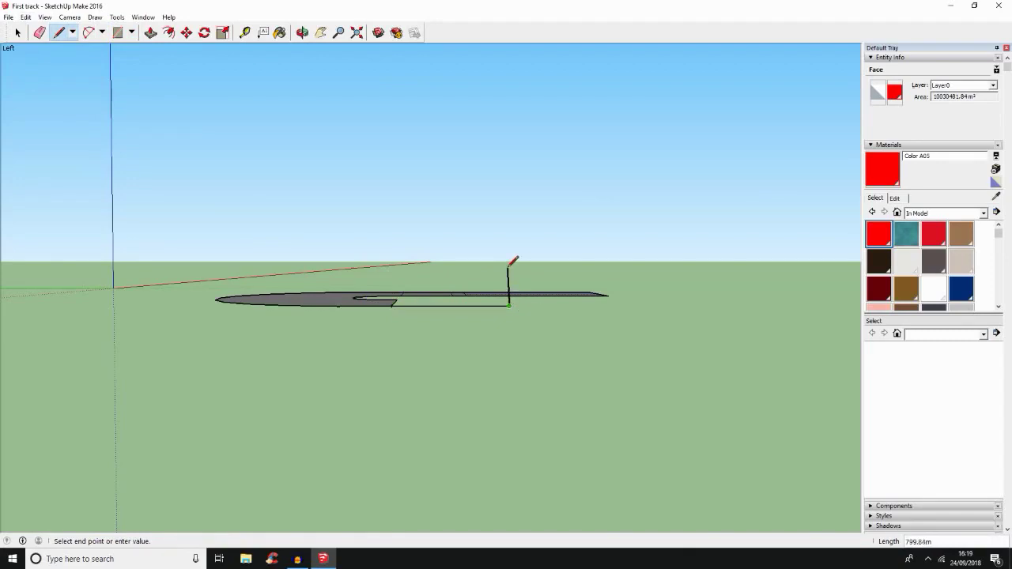
pyautogui.scroll(-1, 508, 269)
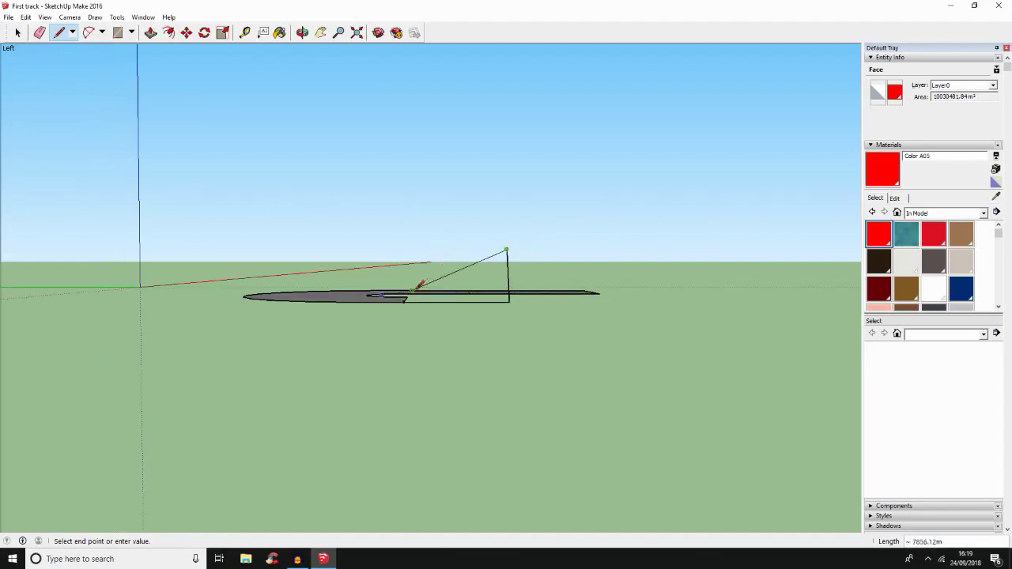
pyautogui.press('Escape')
pyautogui.click(403, 300)
pyautogui.press('Escape')
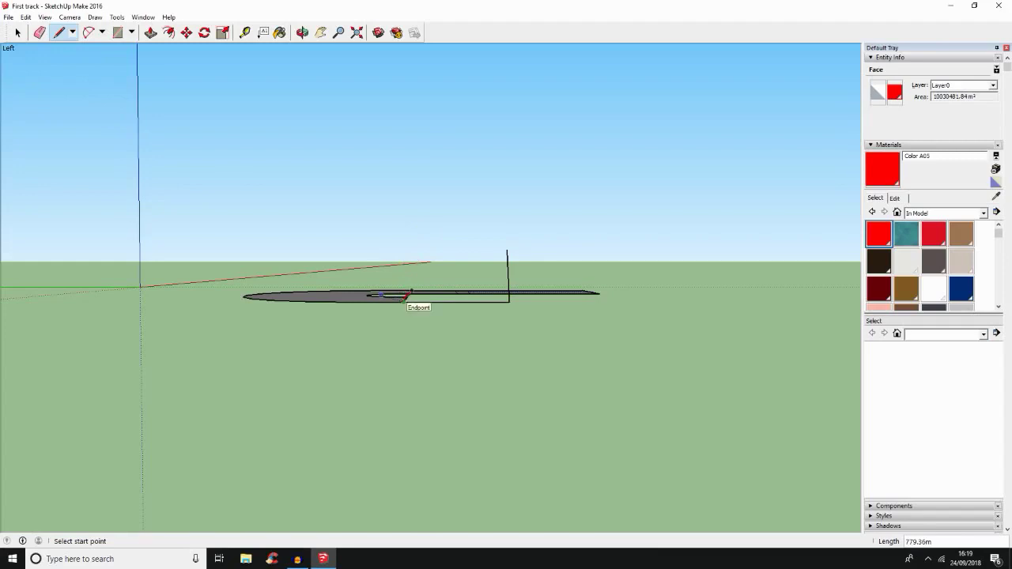
pyautogui.click(404, 300)
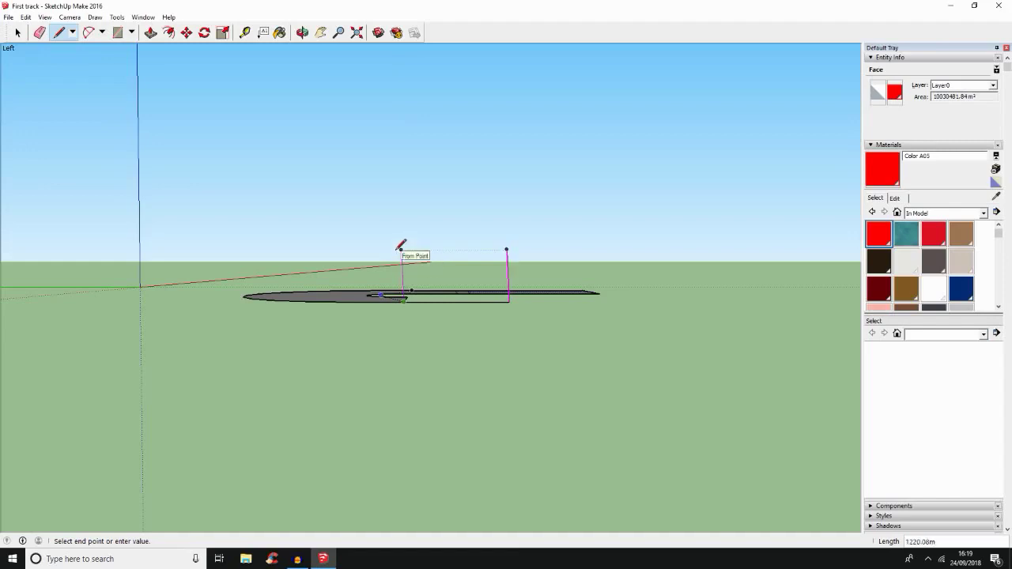
pyautogui.click(401, 250)
pyautogui.moveTo(490, 274); pyautogui.dragTo(492, 295, button='middle')
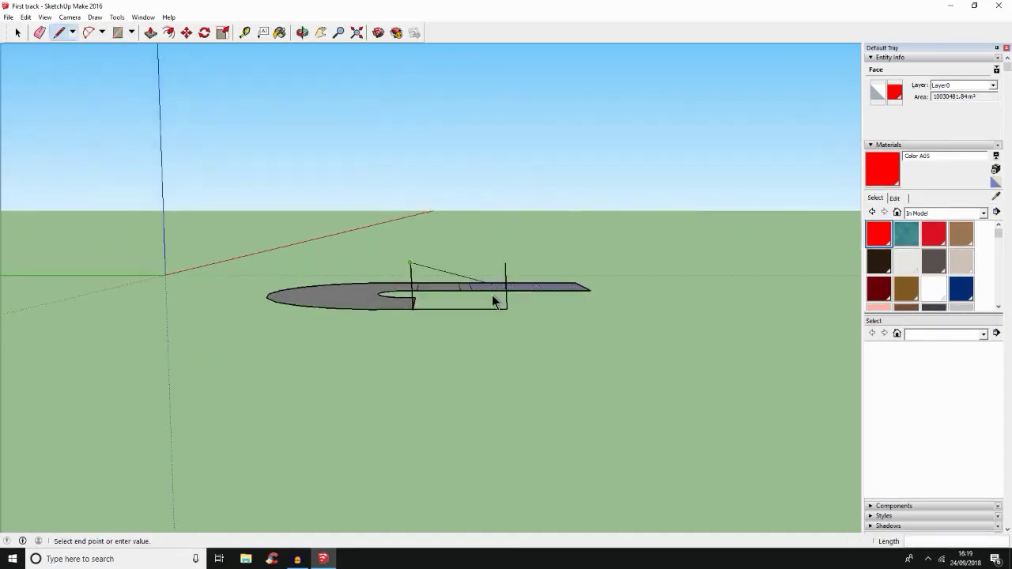
pyautogui.click(505, 262)
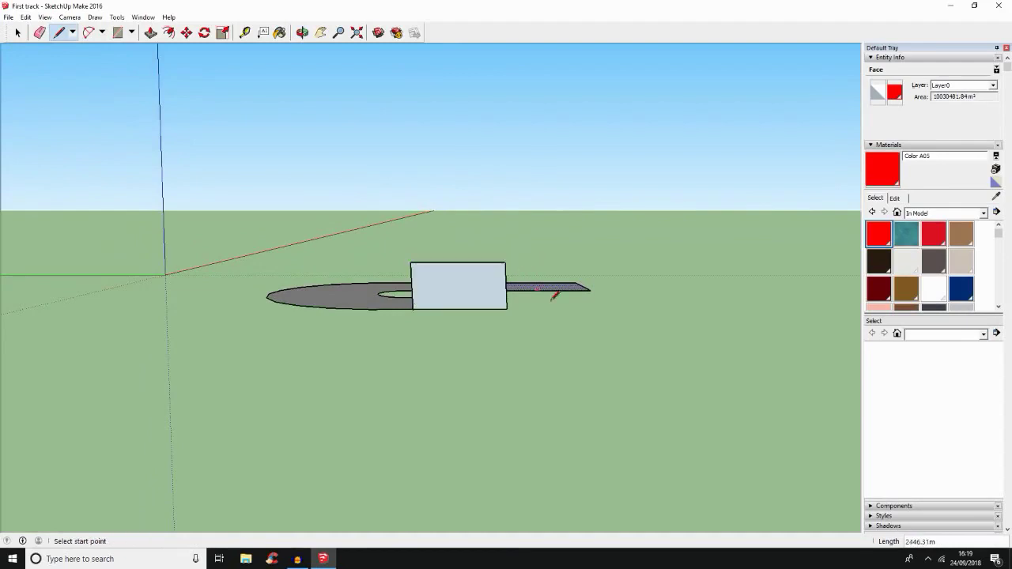
# Orbit around the track to inspect the new upright face.
pyautogui.moveTo(590, 323); pyautogui.dragTo(2, 409, button='middle')
pyautogui.moveTo(740, 321); pyautogui.dragTo(584, 296, button='middle')
pyautogui.moveTo(451, 269)
pyautogui.mouseDown()
pyautogui.moveTo(459, 215)
pyautogui.moveTo(448, 267)
pyautogui.mouseUp()
pyautogui.press('l')
pyautogui.scroll(3, 447, 285)
pyautogui.moveTo(454, 272); pyautogui.dragTo(826, 365, button='middle')
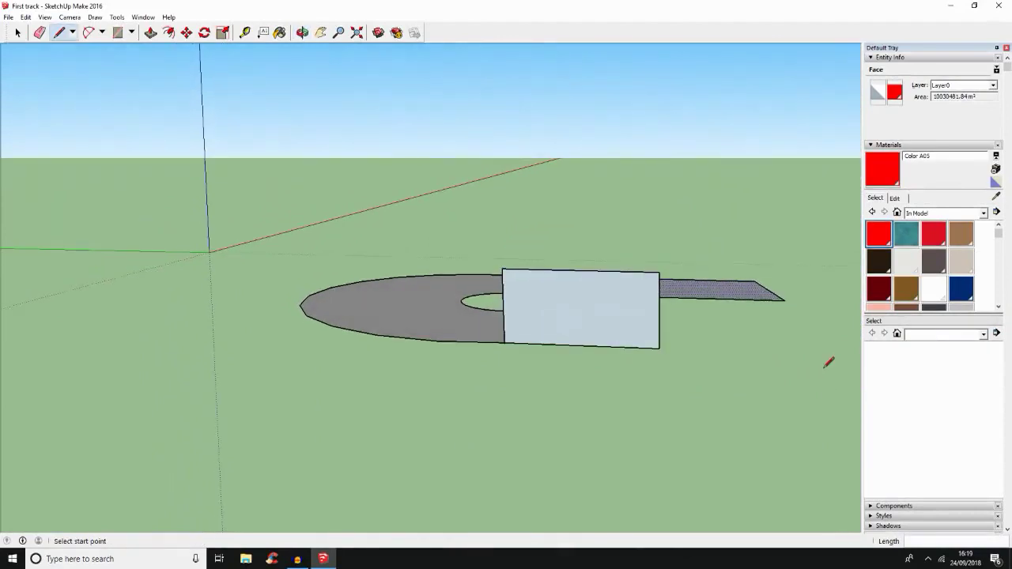
# Use Align Axes on the upright rectangular face so drawing follows its plane.
pyautogui.click(17, 32)
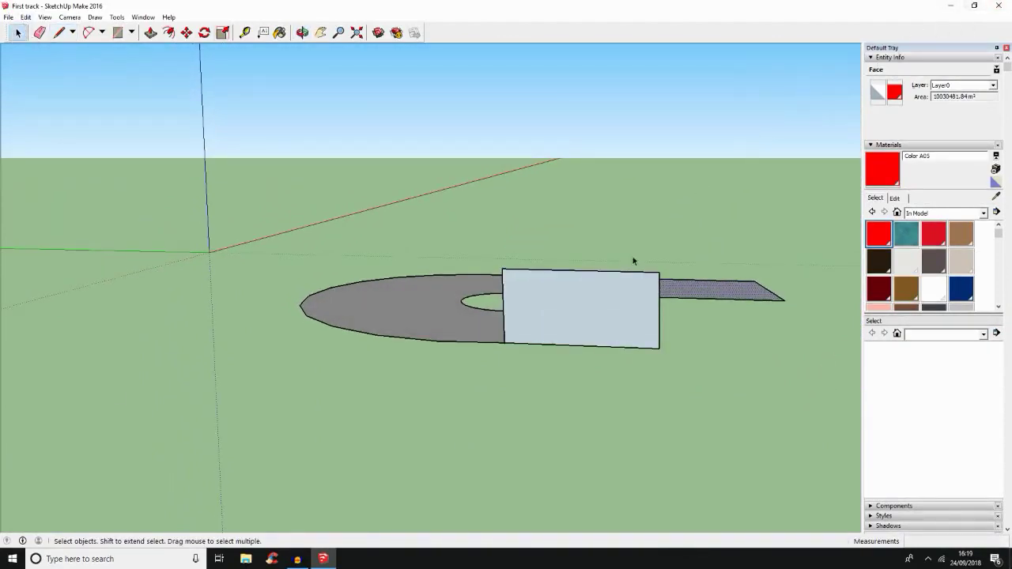
pyautogui.rightClick(578, 308)
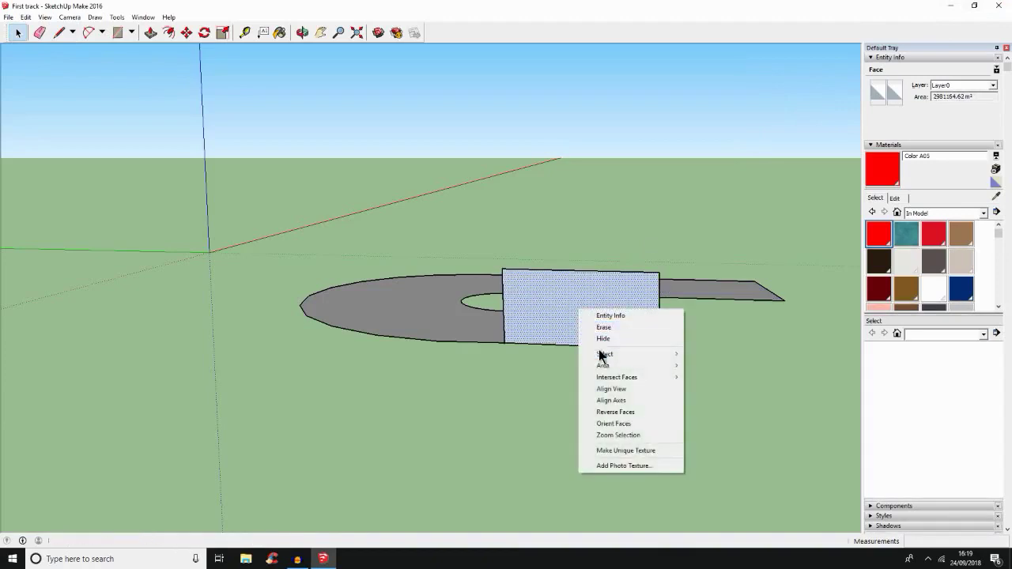
pyautogui.moveTo(609, 379)
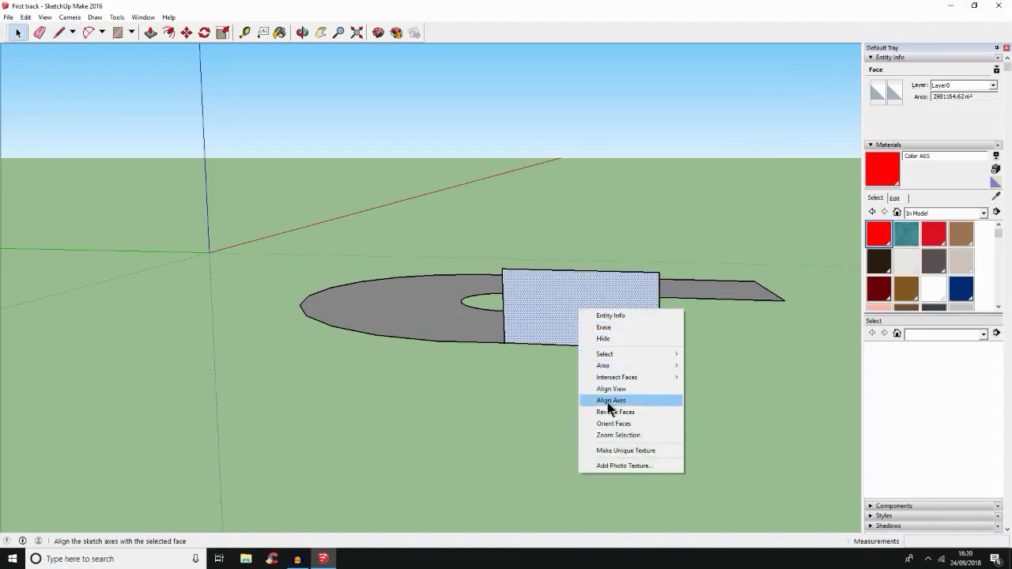
pyautogui.click(608, 412)
pyautogui.moveTo(607, 410); pyautogui.dragTo(567, 307, button='middle')
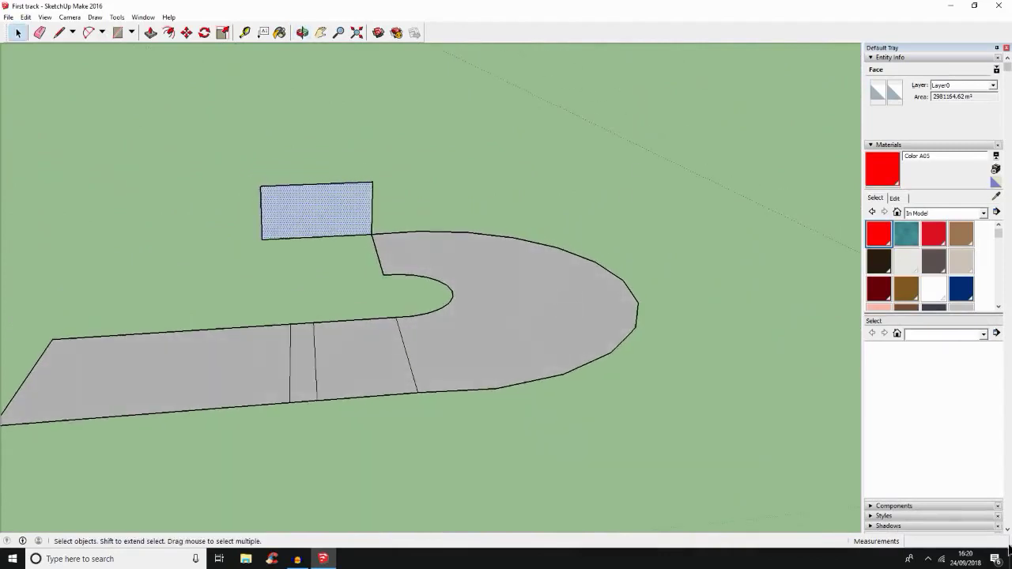
# Draw two joined arcs across the upright face forming the hill's curved slope to its top-left corner.
pyautogui.click(88, 33)
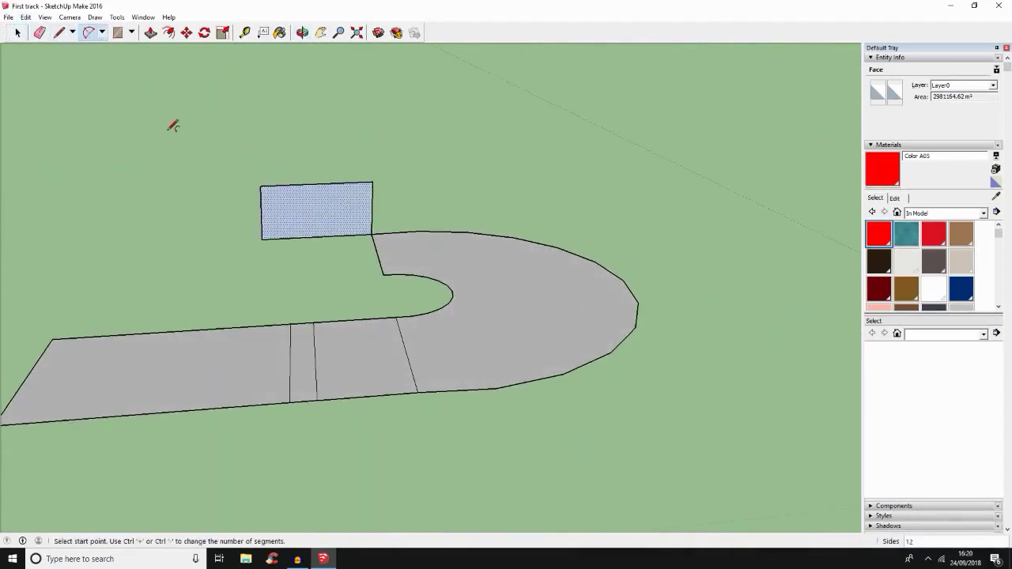
pyautogui.click(373, 234)
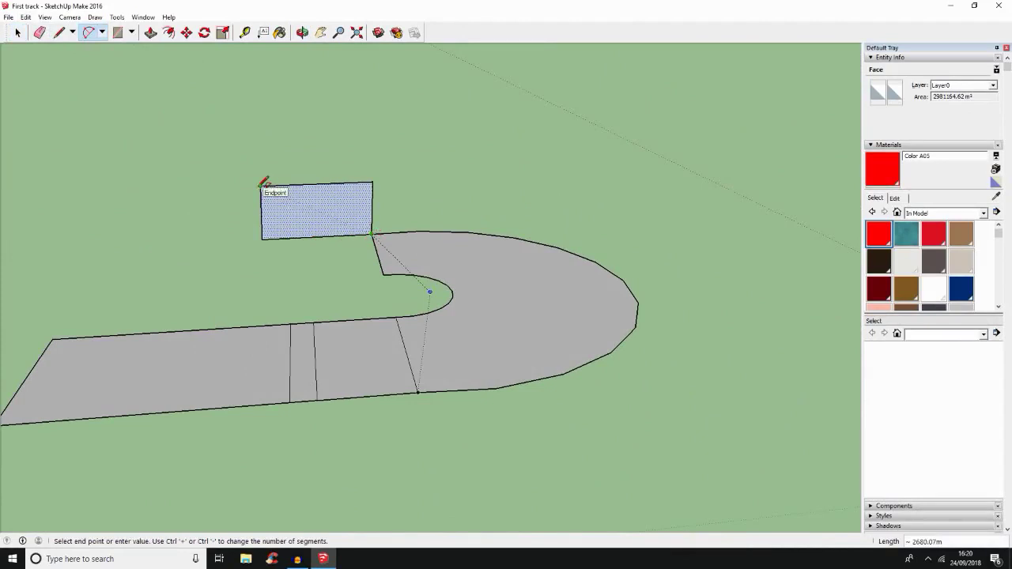
pyautogui.click(305, 210)
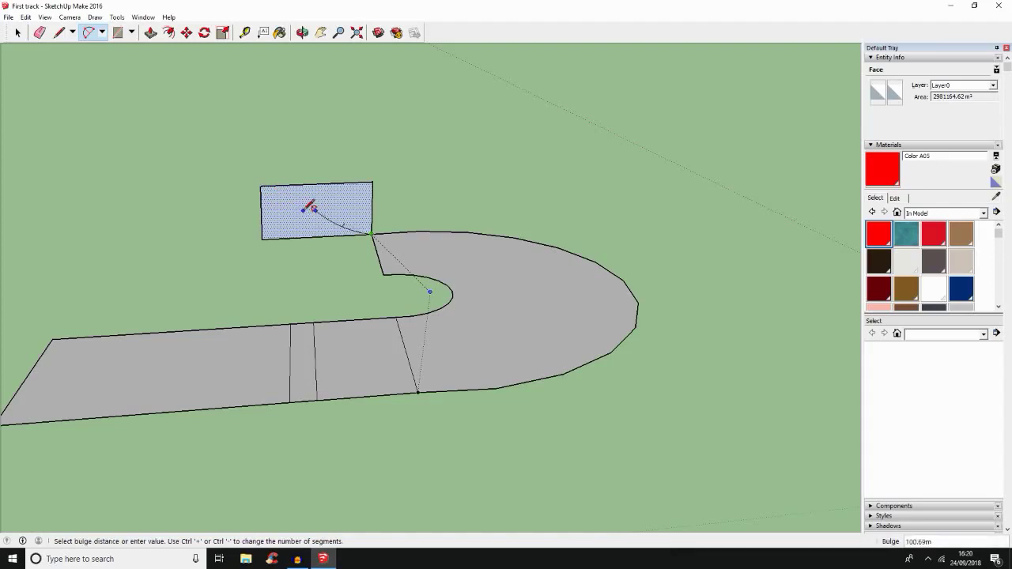
pyautogui.click(336, 205)
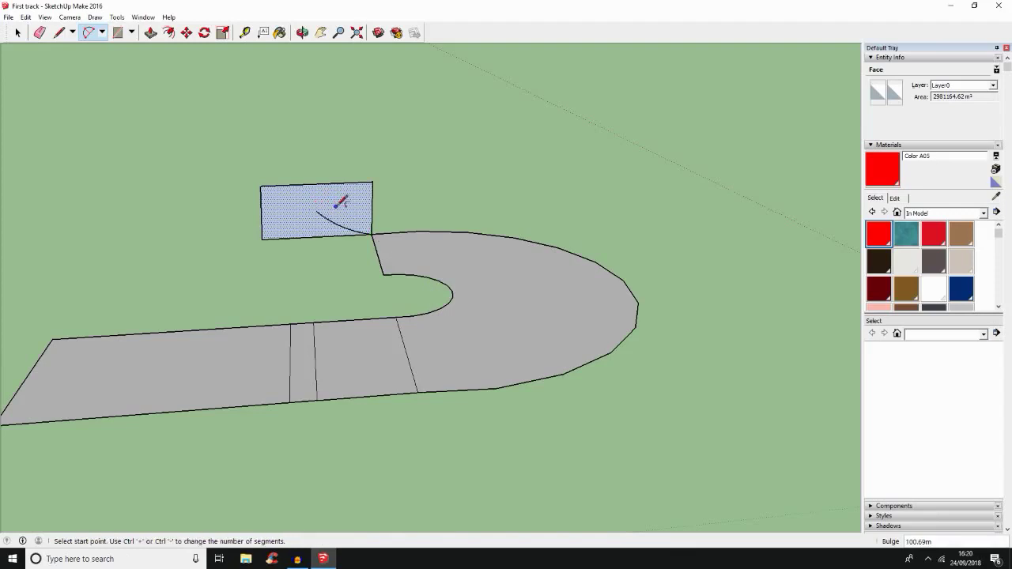
pyautogui.click(316, 211)
pyautogui.click(261, 186)
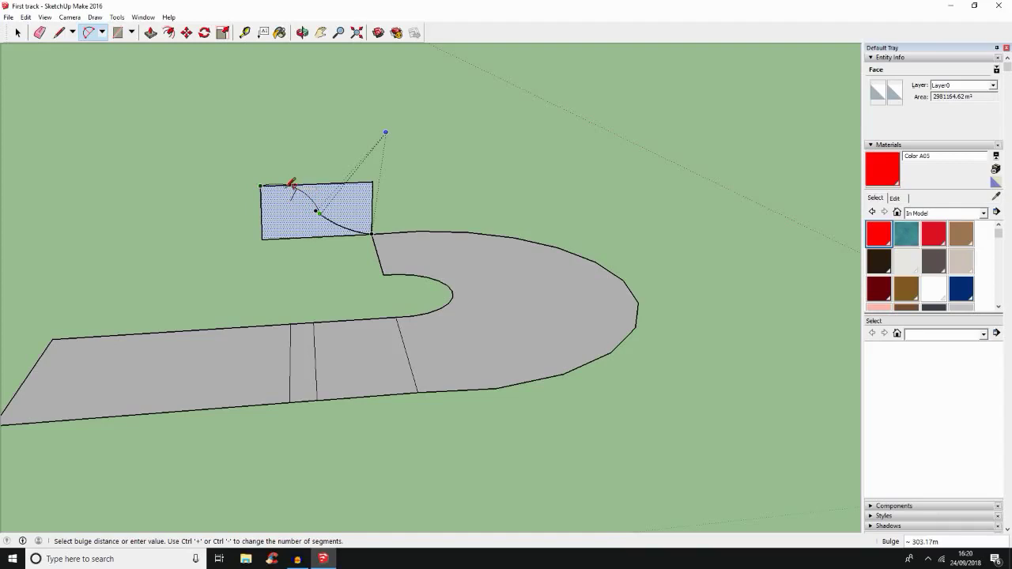
pyautogui.click(339, 182)
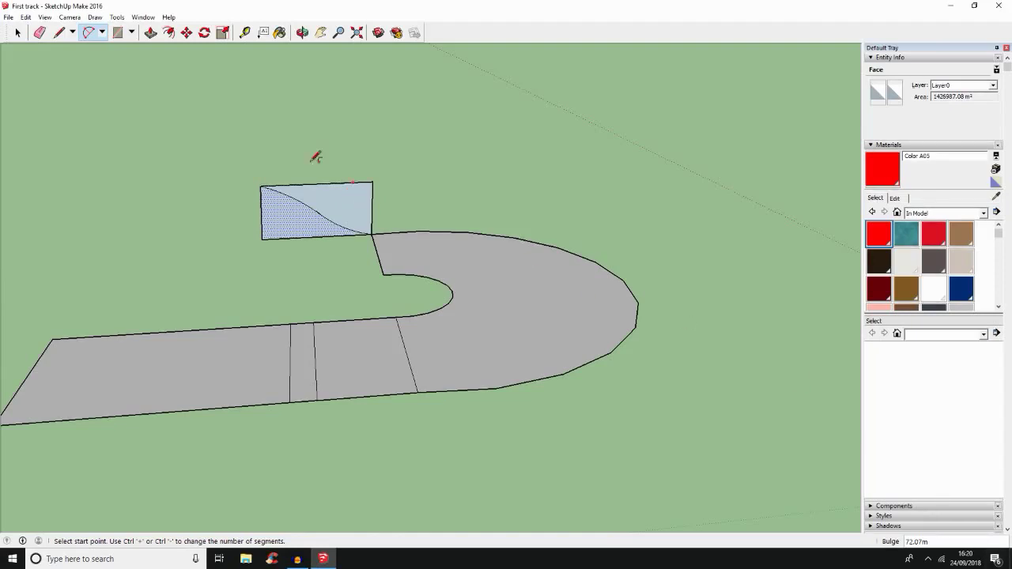
# Erase the face above the hill curve, leaving the sloped profile.
pyautogui.click(18, 32)
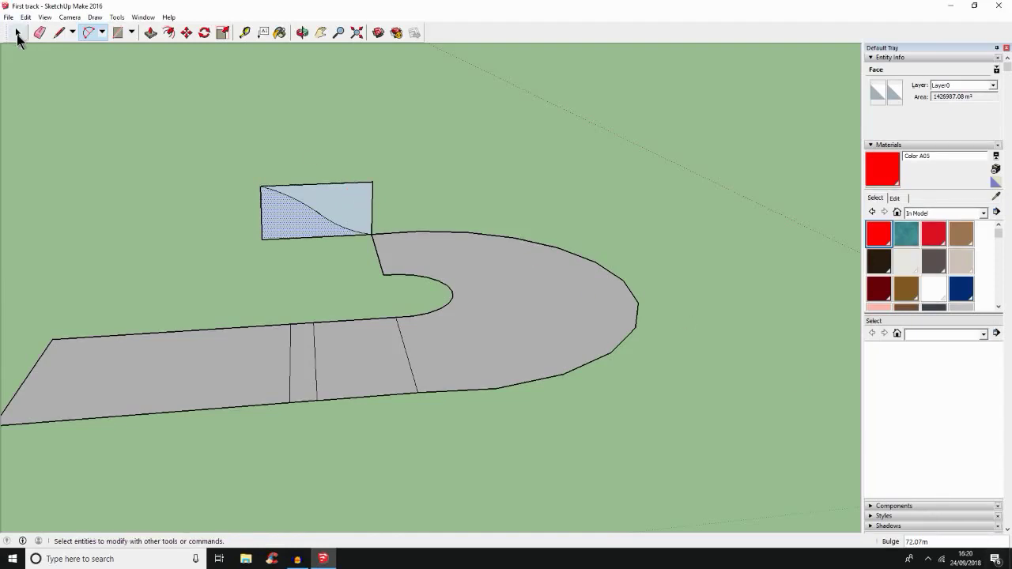
pyautogui.scroll(1, 338, 202)
pyautogui.rightClick(337, 201)
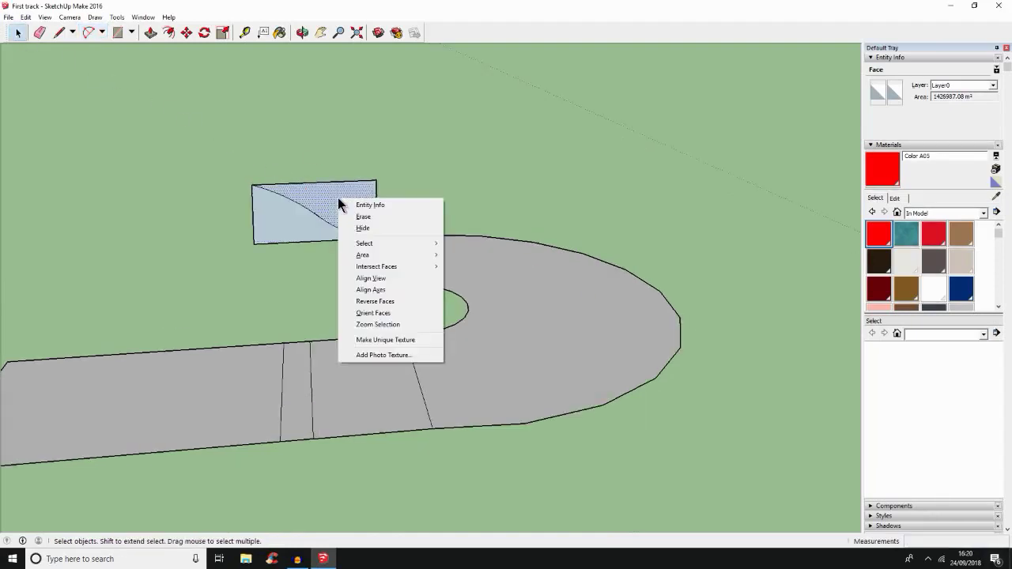
pyautogui.click(374, 217)
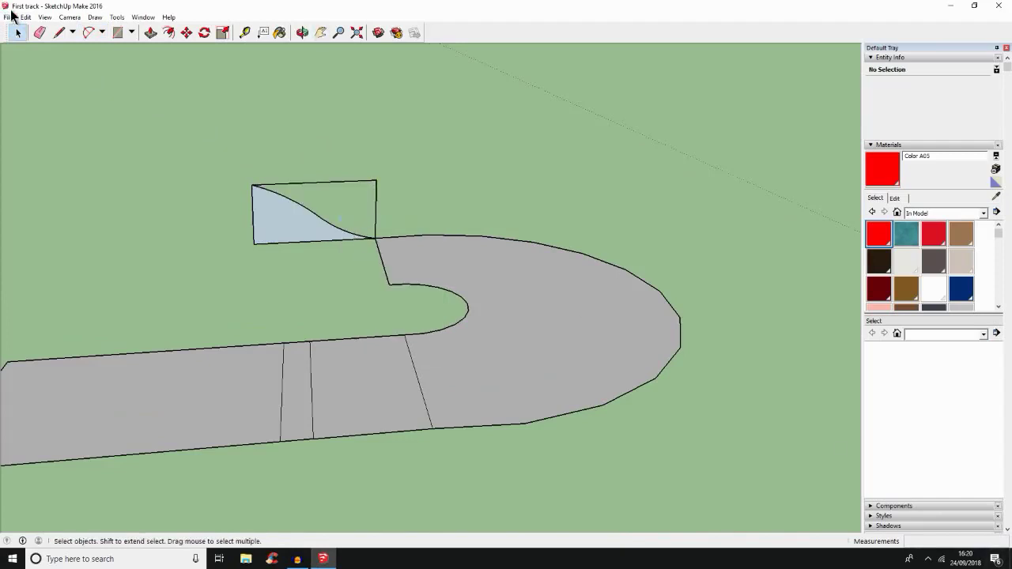
# Push the curved hill profile about 2651.35 m across the track into a solid ramp.
pyautogui.click(150, 33)
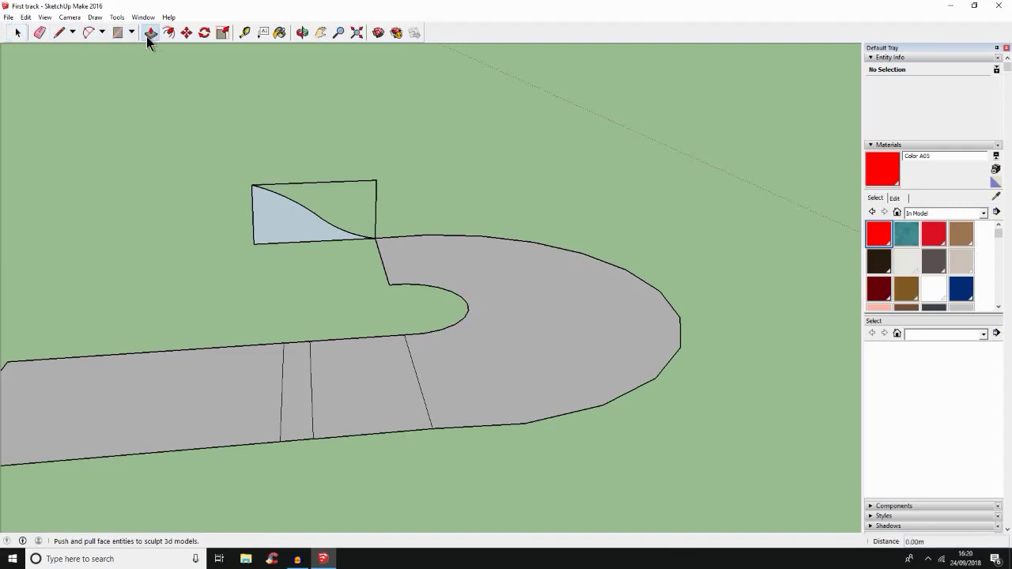
pyautogui.click(296, 222)
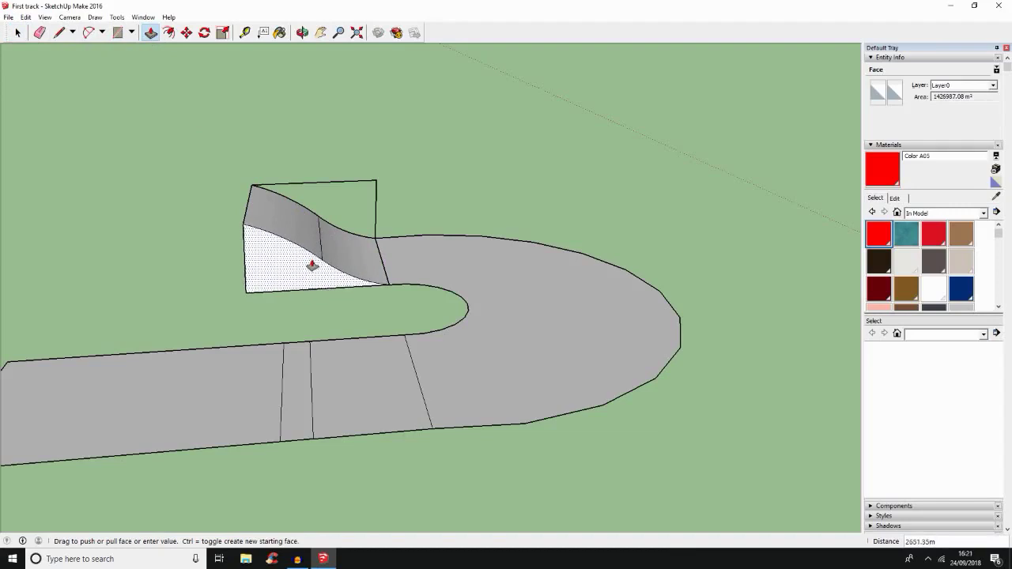
pyautogui.click(312, 265)
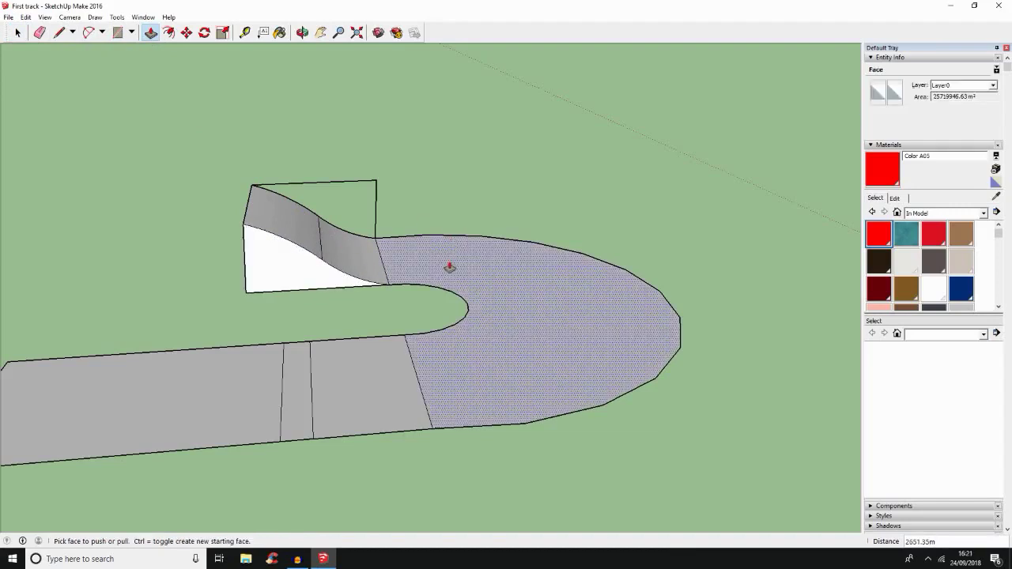
pyautogui.moveTo(449, 268); pyautogui.dragTo(746, 335, button='middle')
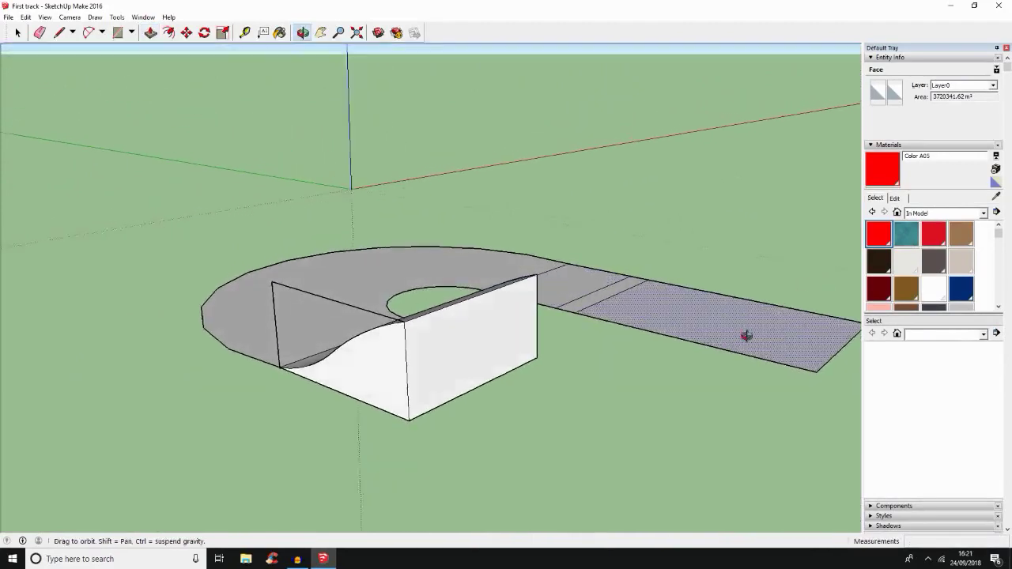
pyautogui.moveTo(746, 335); pyautogui.dragTo(899, 268)
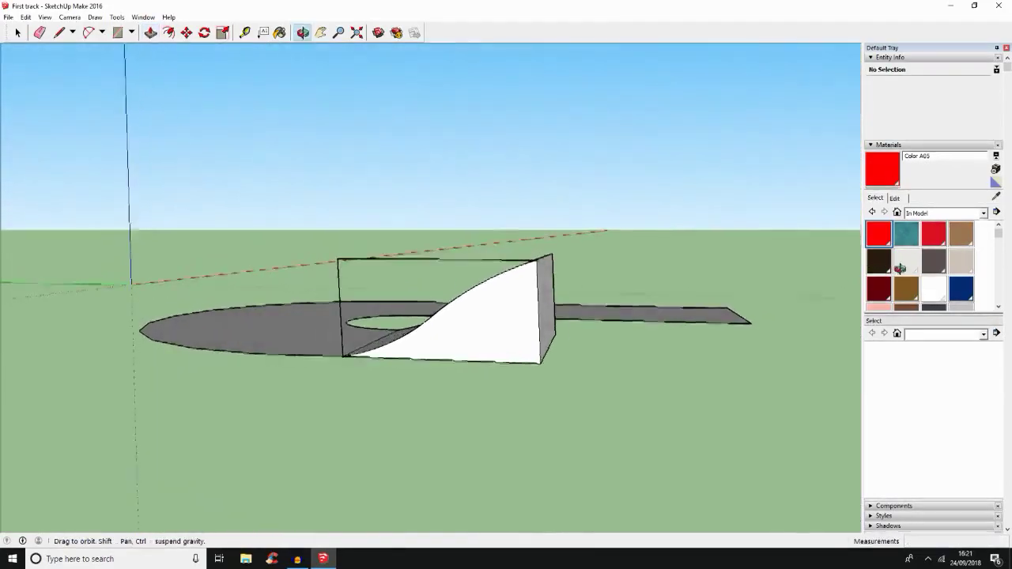
pyautogui.moveTo(900, 268); pyautogui.dragTo(903, 275, button='middle')
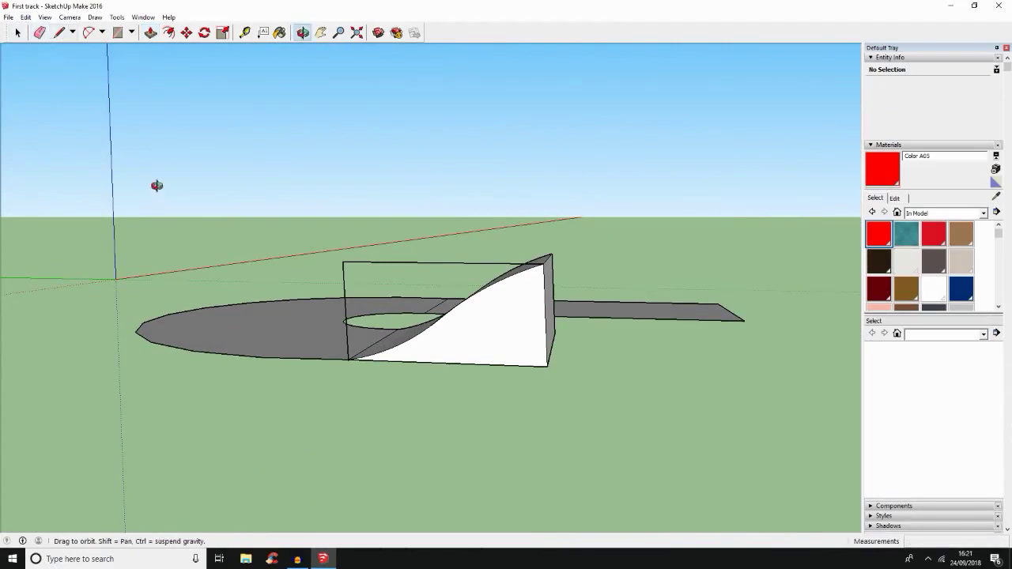
pyautogui.moveTo(155, 185); pyautogui.dragTo(134, 218, button='middle')
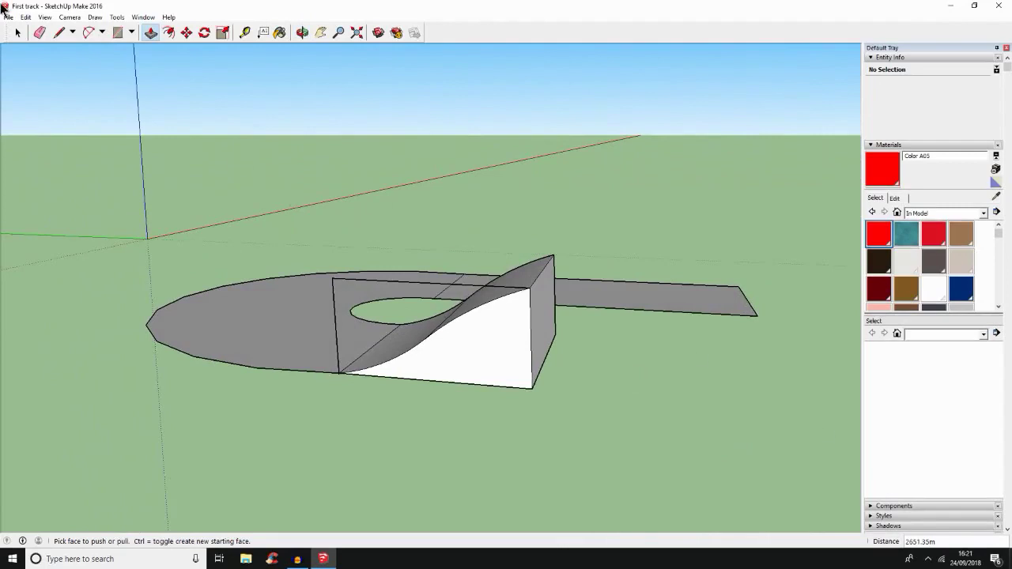
# Erase the stray top edge and the leftover vertical edge around the ramp.
pyautogui.click(62, 34)
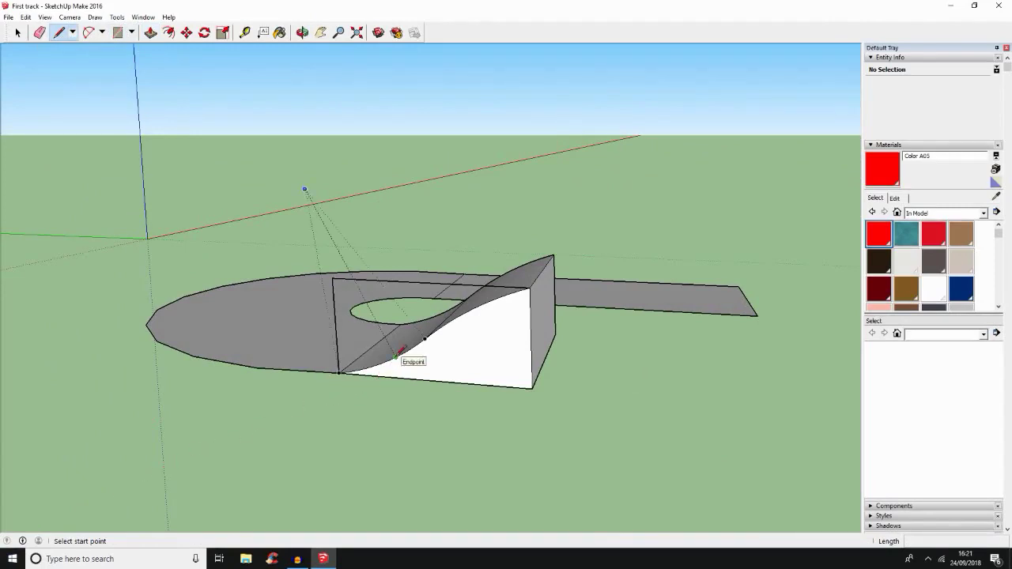
pyautogui.click(17, 32)
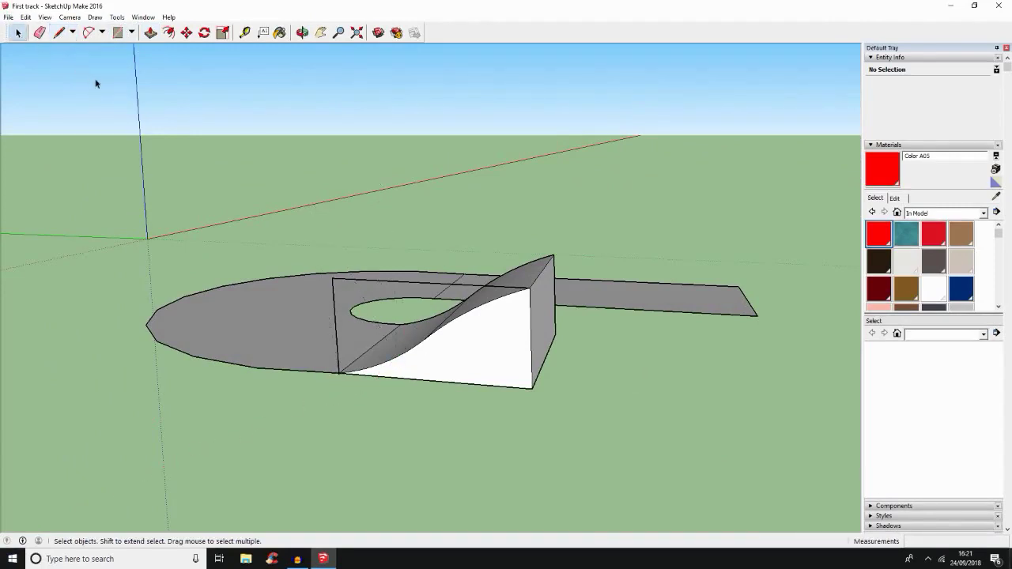
pyautogui.rightClick(353, 284)
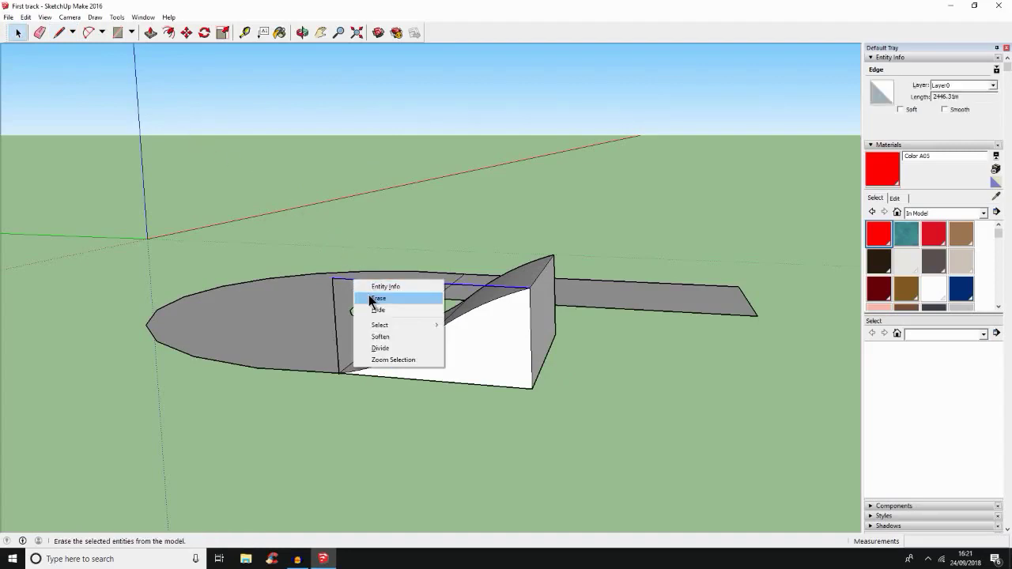
pyautogui.click(366, 297)
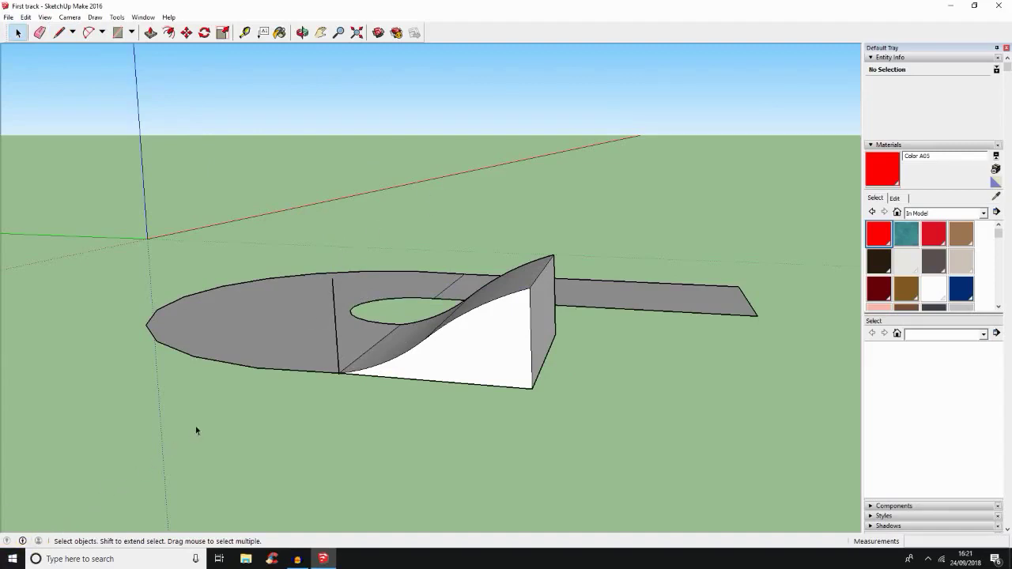
pyautogui.rightClick(336, 315)
pyautogui.click(349, 332)
pyautogui.moveTo(411, 351); pyautogui.dragTo(324, 343, button='middle')
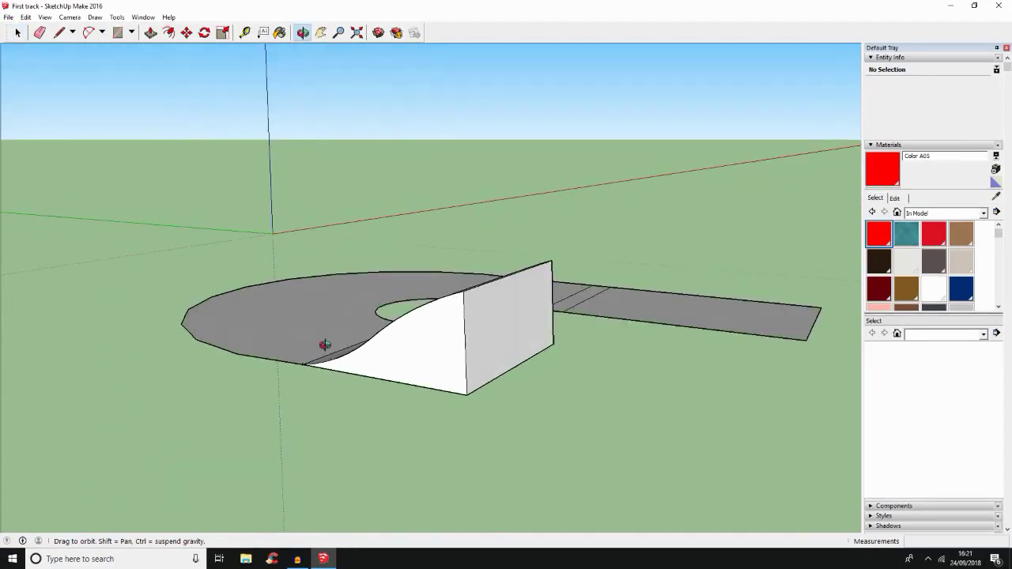
# Draw a base line past the ramp, then edges up to peak height and back, closing a rectangle.
pyautogui.click(59, 32)
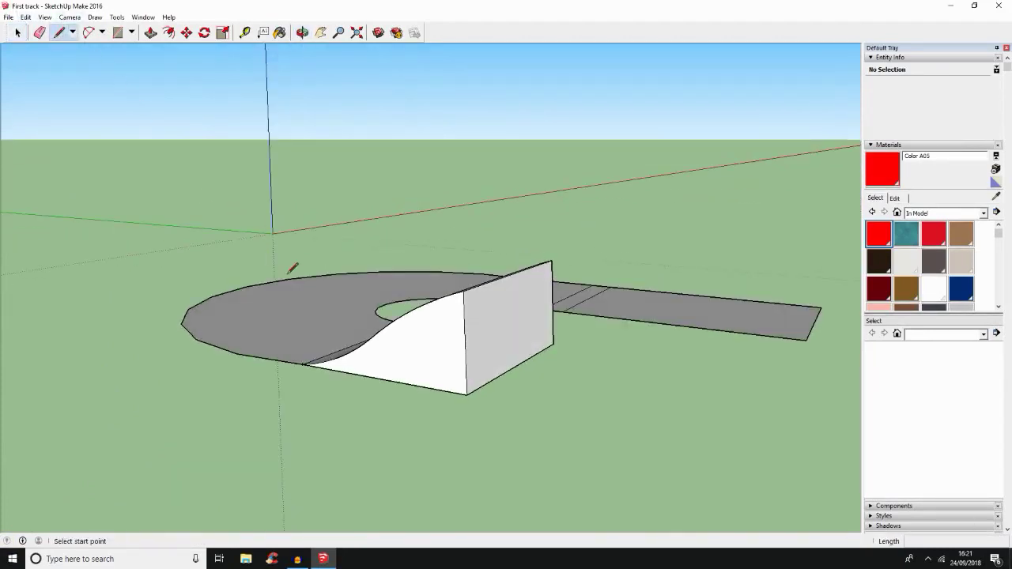
pyautogui.click(304, 363)
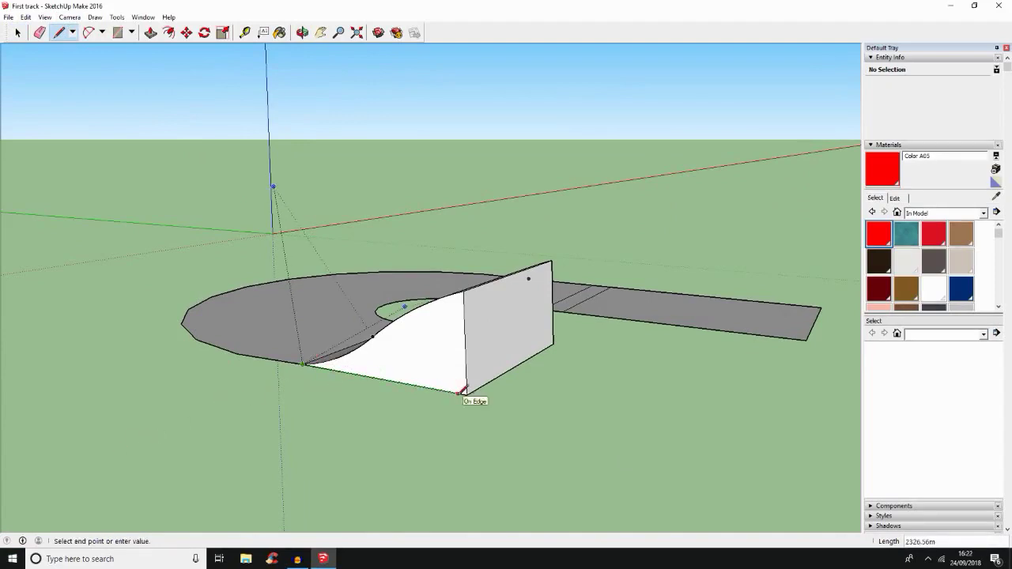
pyautogui.click(642, 428)
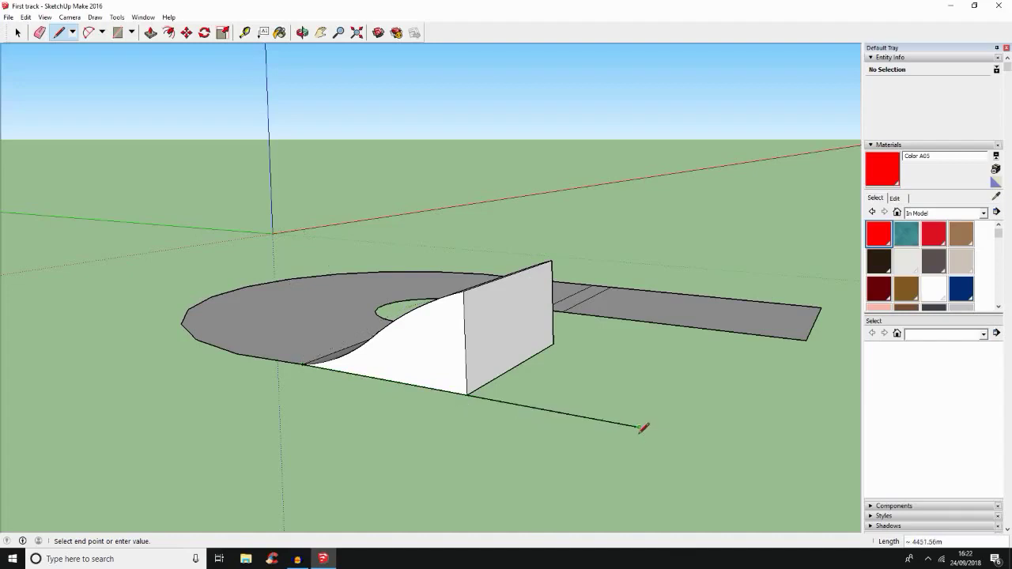
pyautogui.press('Escape')
pyautogui.moveTo(474, 289); pyautogui.dragTo(608, 284, button='middle')
pyautogui.press('l')
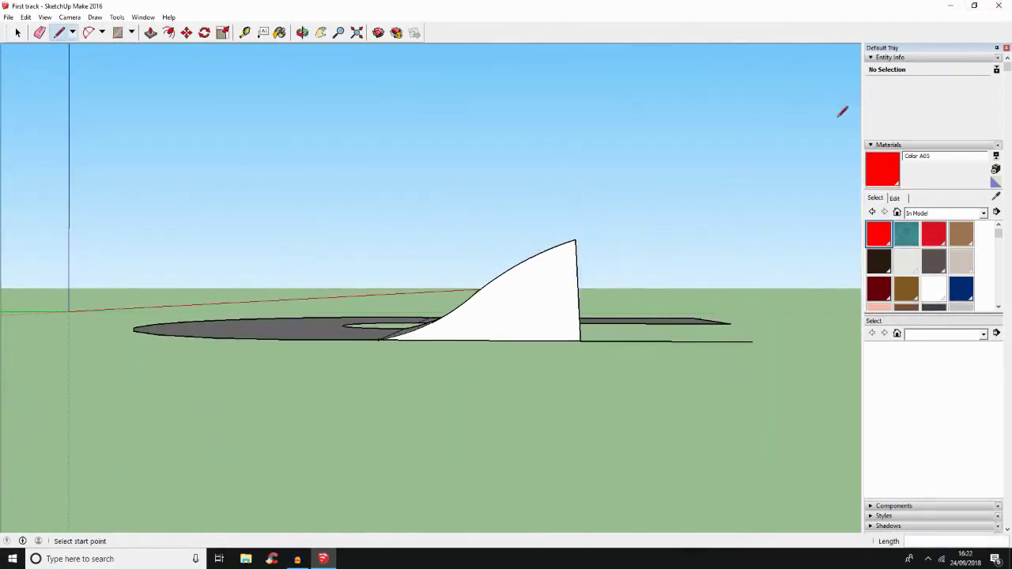
pyautogui.click(753, 340)
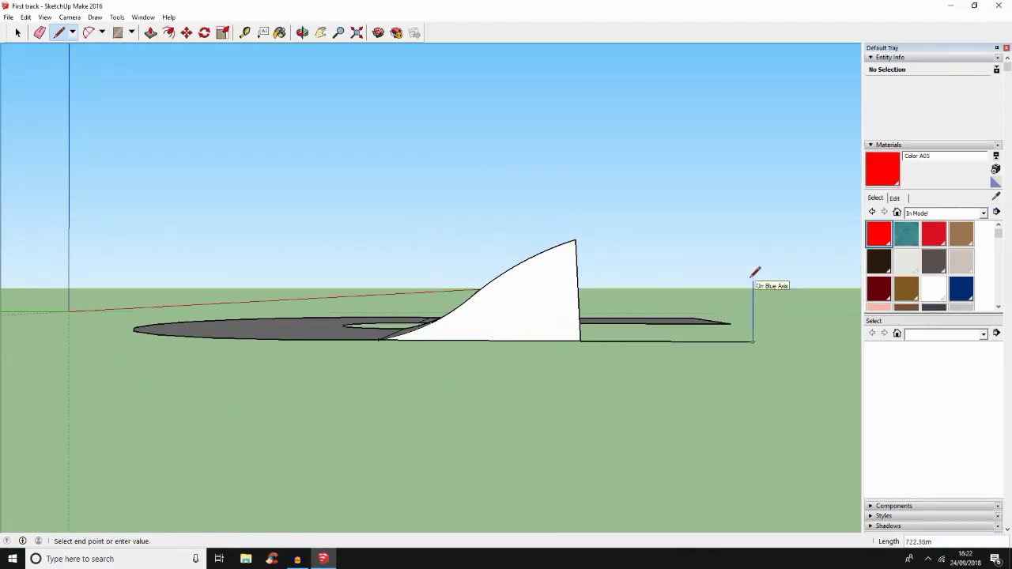
pyautogui.click(752, 237)
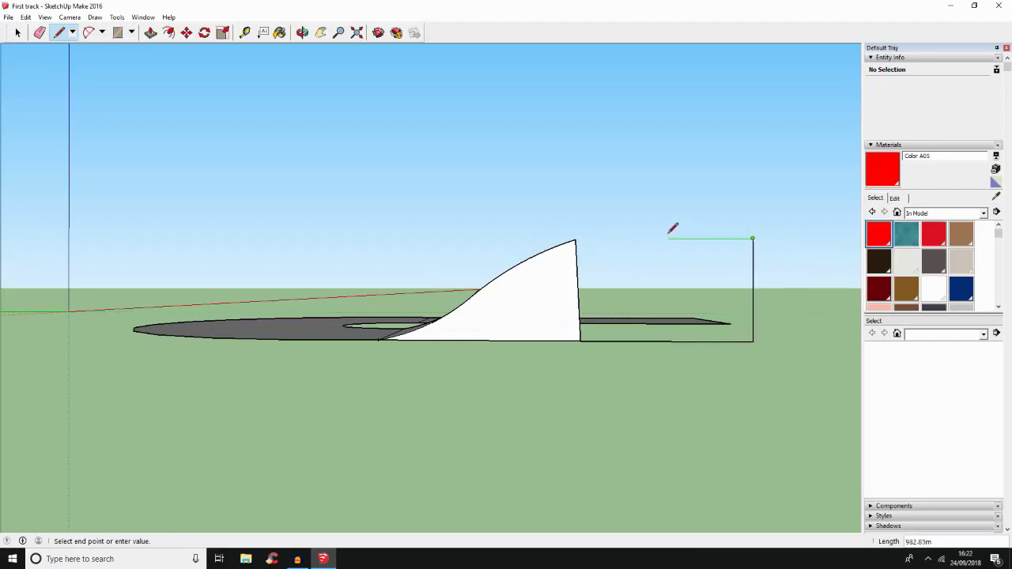
pyautogui.click(584, 239)
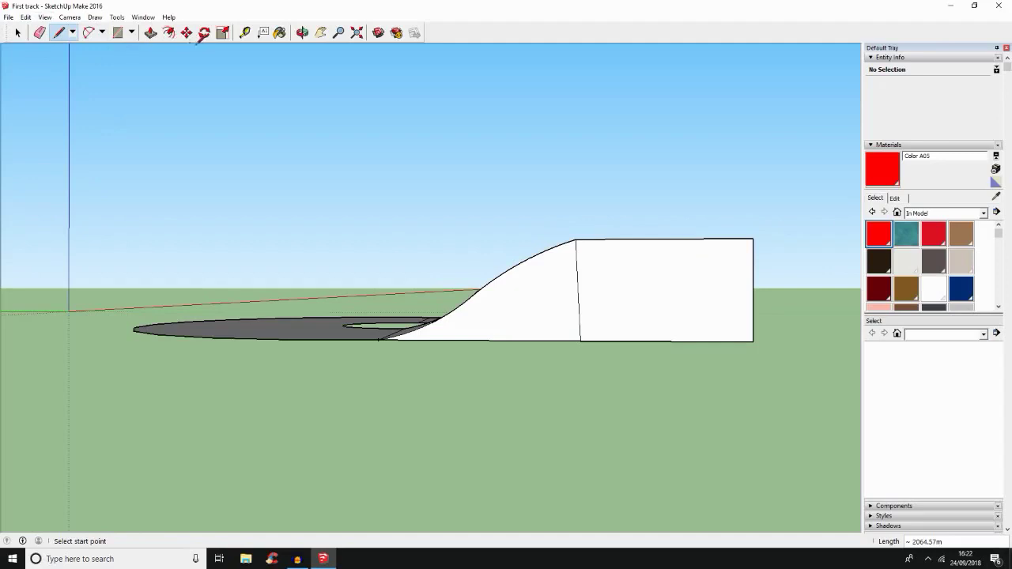
# Draw two arcs from the ramp's peak down to the rectangle's bottom corner.
pyautogui.click(89, 33)
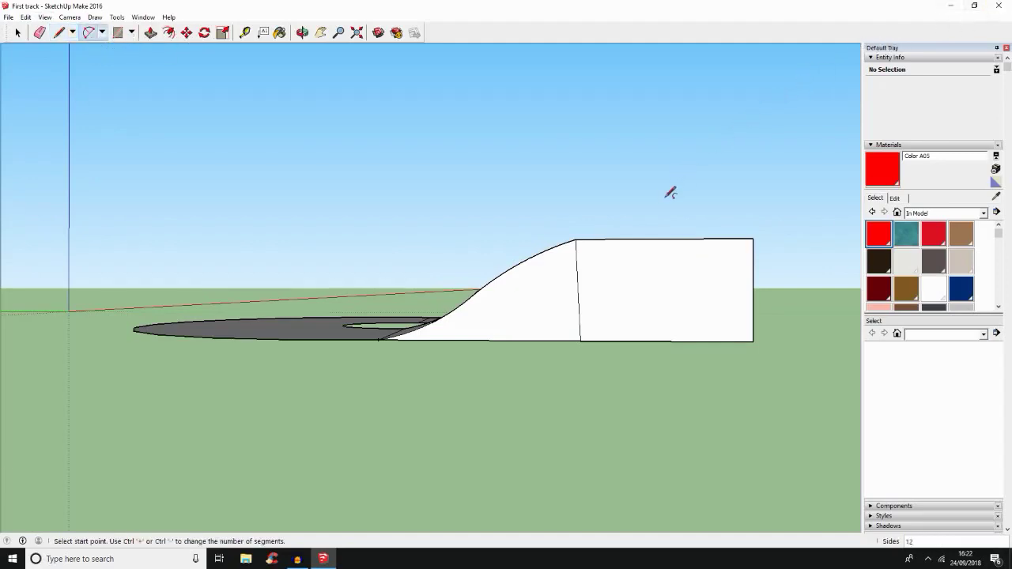
pyautogui.click(576, 238)
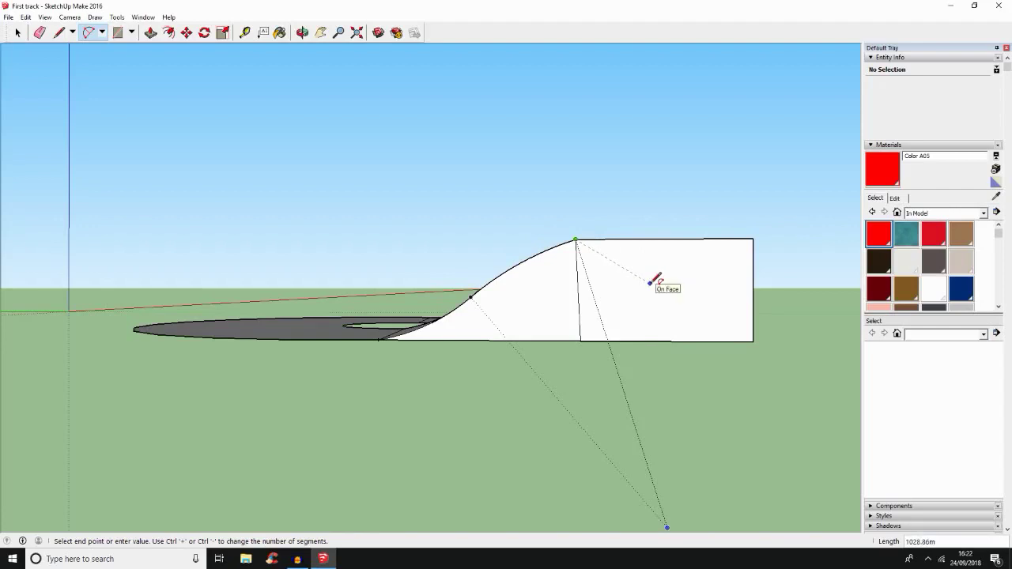
pyautogui.click(652, 284)
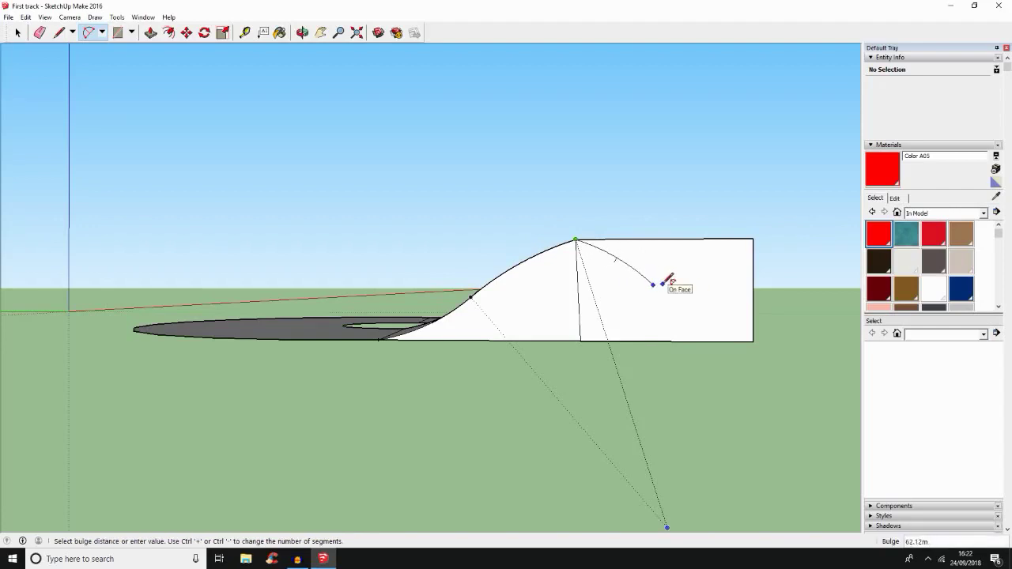
pyautogui.click(666, 280)
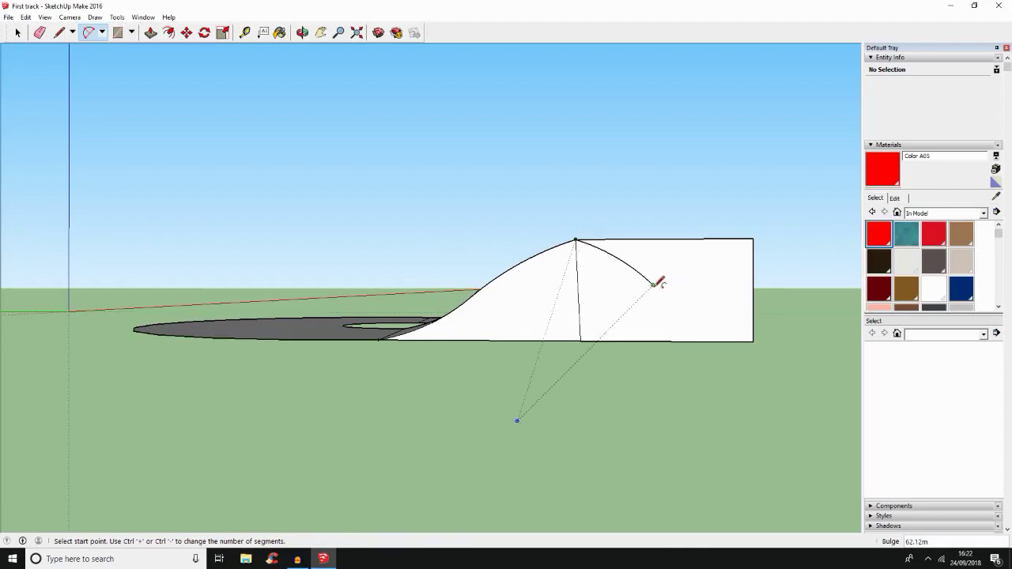
pyautogui.click(653, 284)
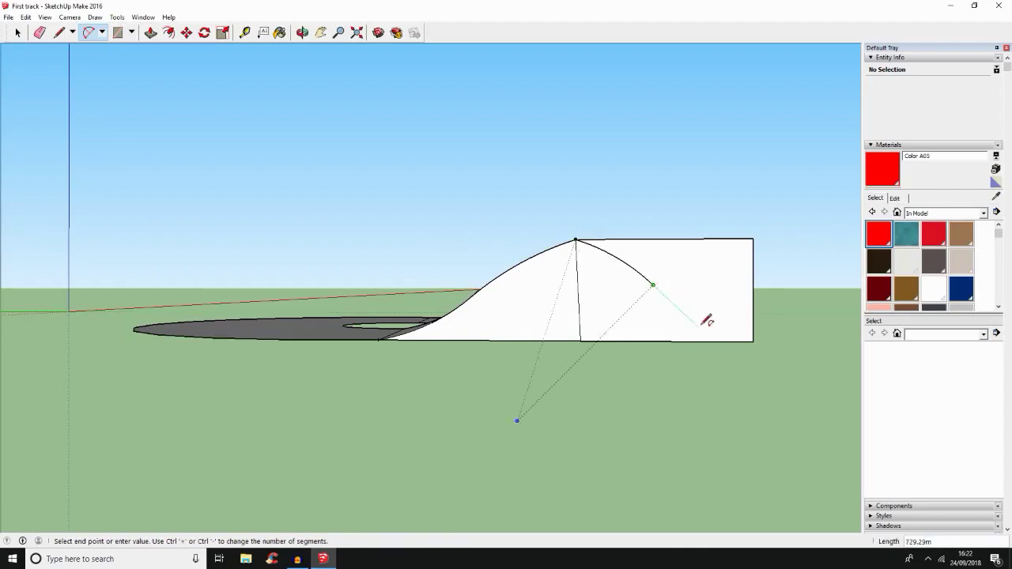
pyautogui.click(754, 339)
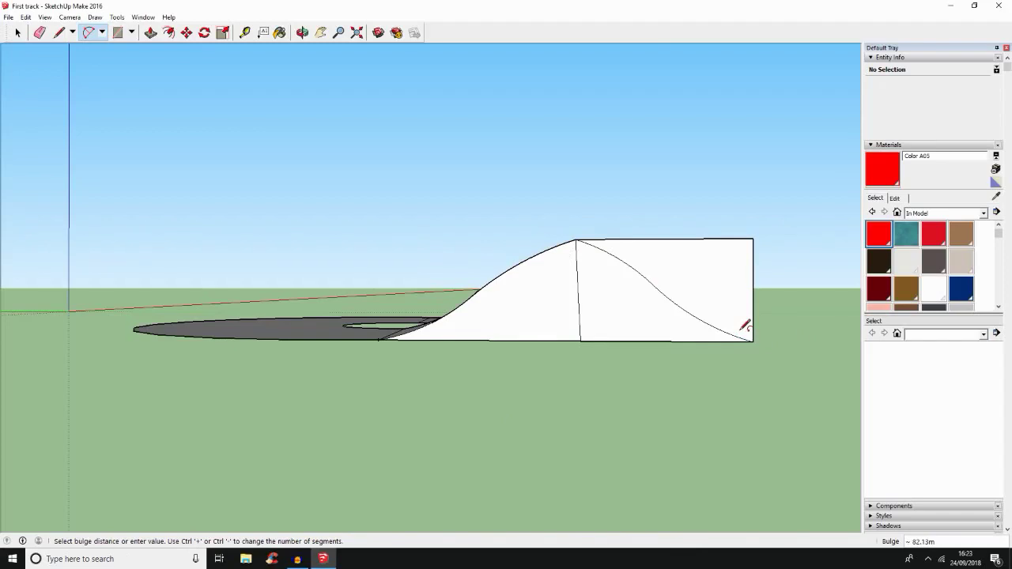
pyautogui.click(740, 330)
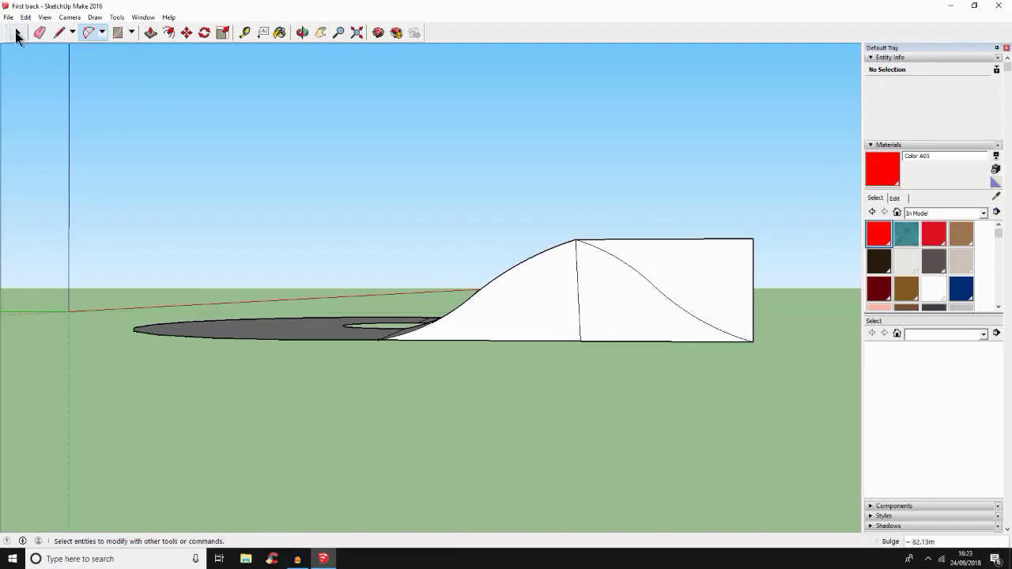
# Erase the face, top edge and vertical edge above the new downslope curve.
pyautogui.click(17, 33)
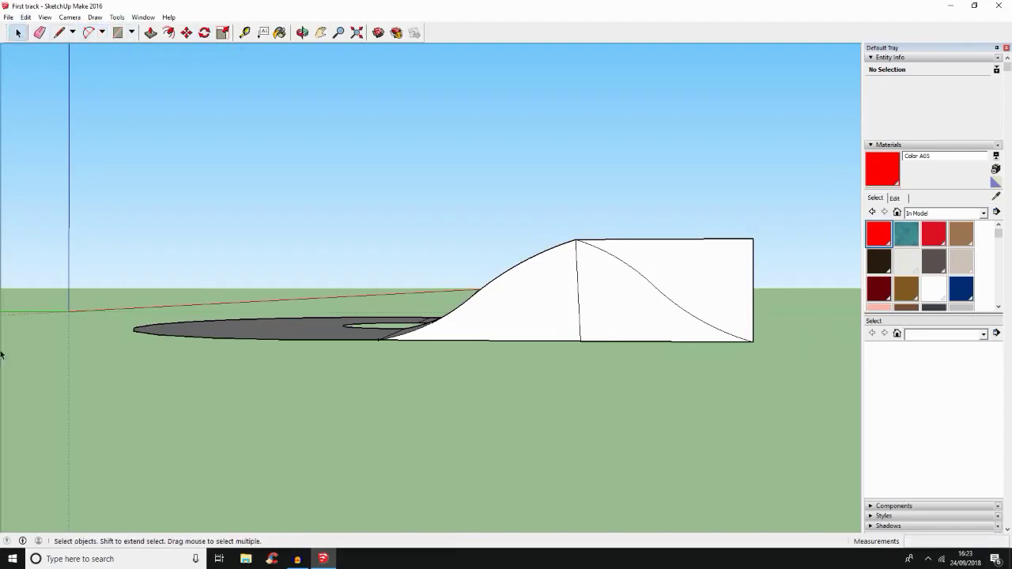
pyautogui.rightClick(650, 248)
pyautogui.click(679, 266)
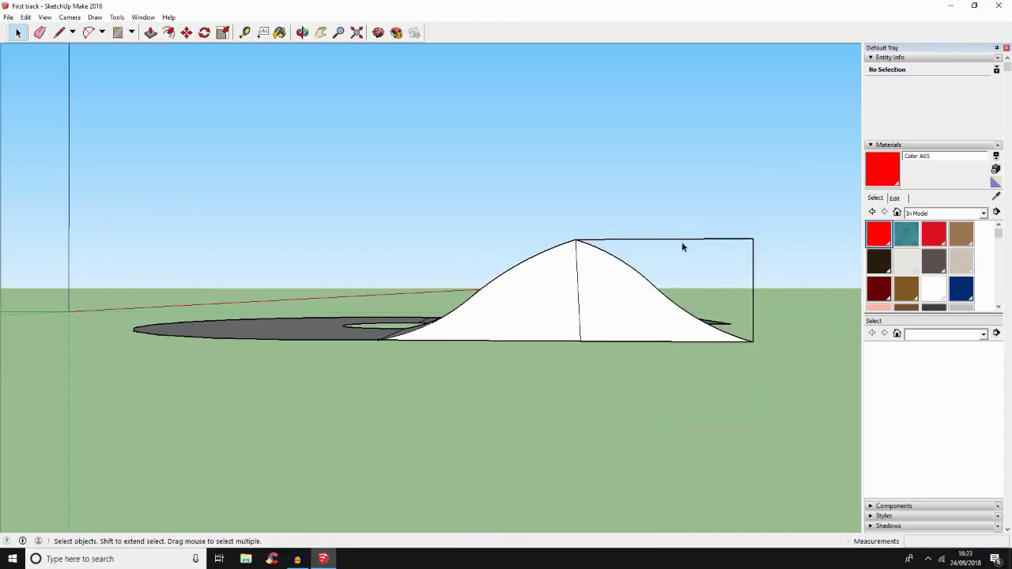
pyautogui.rightClick(679, 239)
pyautogui.click(701, 259)
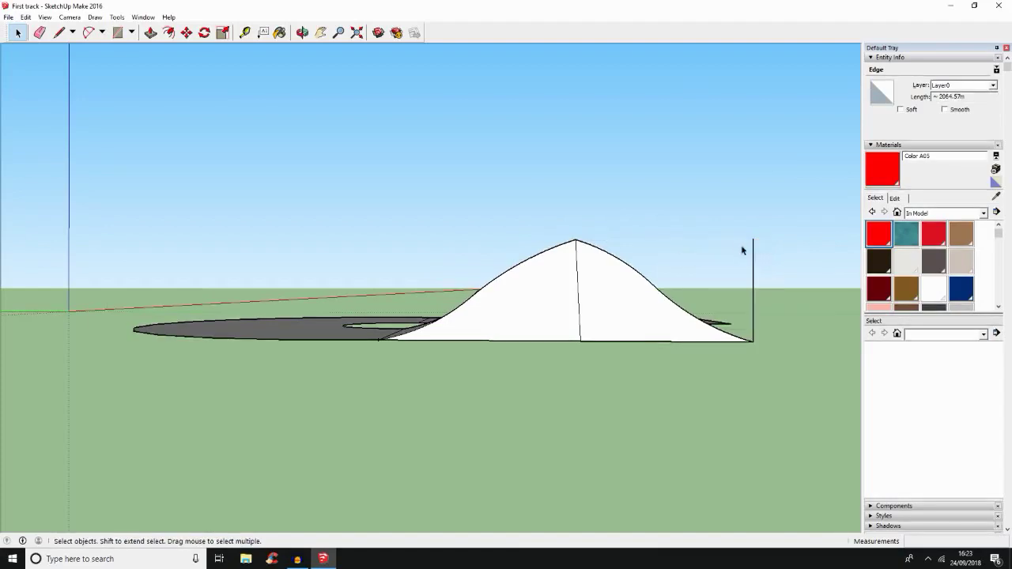
pyautogui.rightClick(751, 251)
pyautogui.click(759, 272)
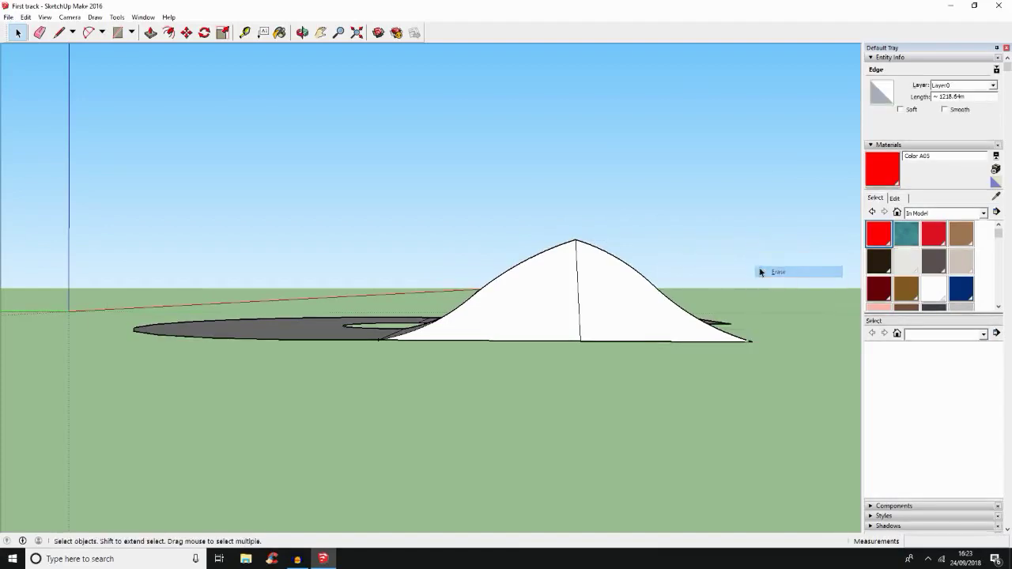
pyautogui.moveTo(732, 290)
pyautogui.mouseDown(button='middle')
pyautogui.moveTo(553, 323)
pyautogui.moveTo(128, 356)
pyautogui.moveTo(690, 223)
pyautogui.moveTo(694, 253)
pyautogui.moveTo(422, 267)
pyautogui.moveTo(524, 301)
pyautogui.moveTo(661, 293)
pyautogui.moveTo(648, 294)
pyautogui.mouseUp(button='middle')
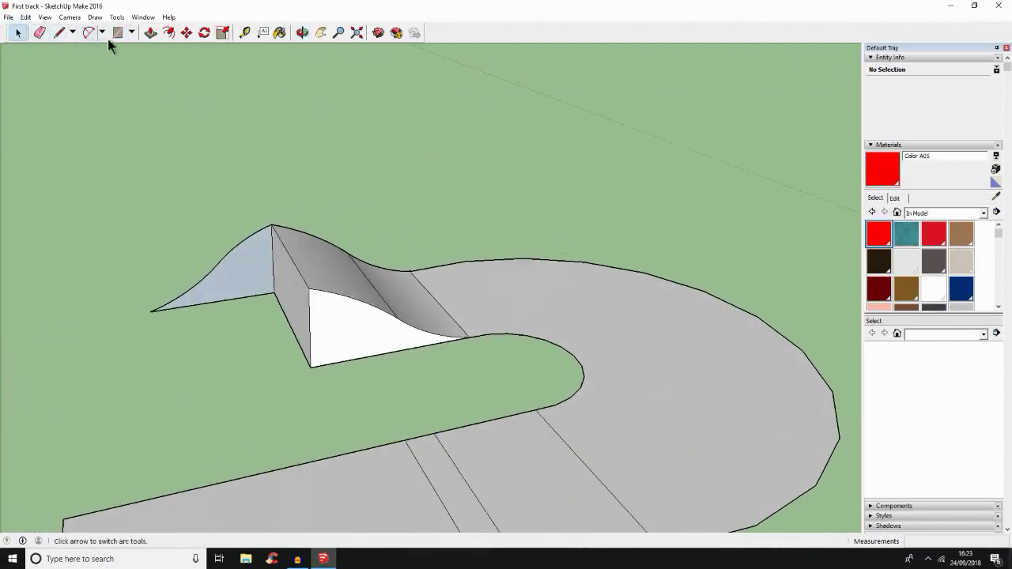
# Push the blue downslope profile about 2646.25 m across the track, making the hump solid.
pyautogui.click(152, 34)
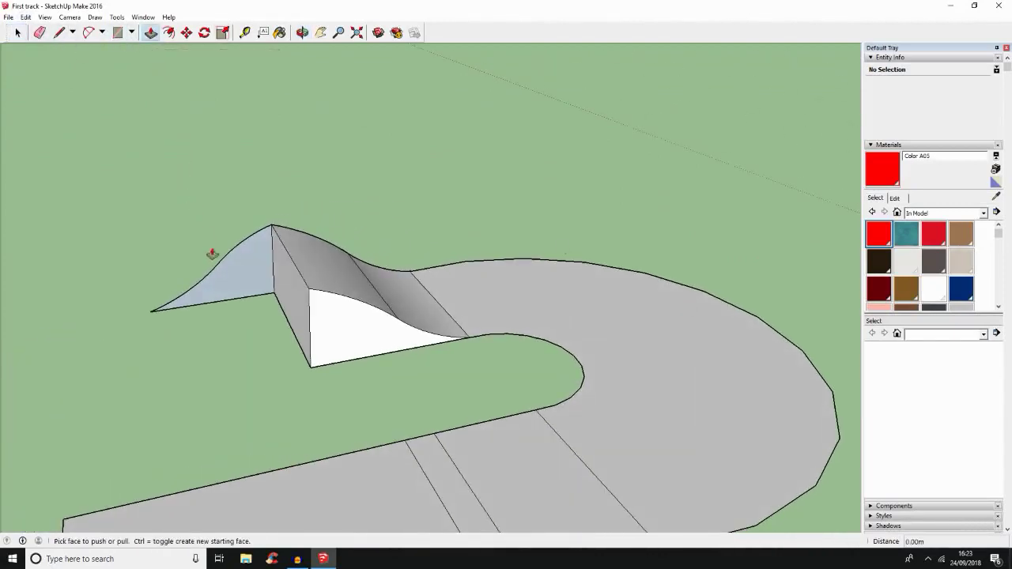
pyautogui.moveTo(232, 283); pyautogui.dragTo(248, 362)
pyautogui.moveTo(398, 292); pyautogui.dragTo(674, 330, button='middle')
pyautogui.scroll(-8, 593, 388)
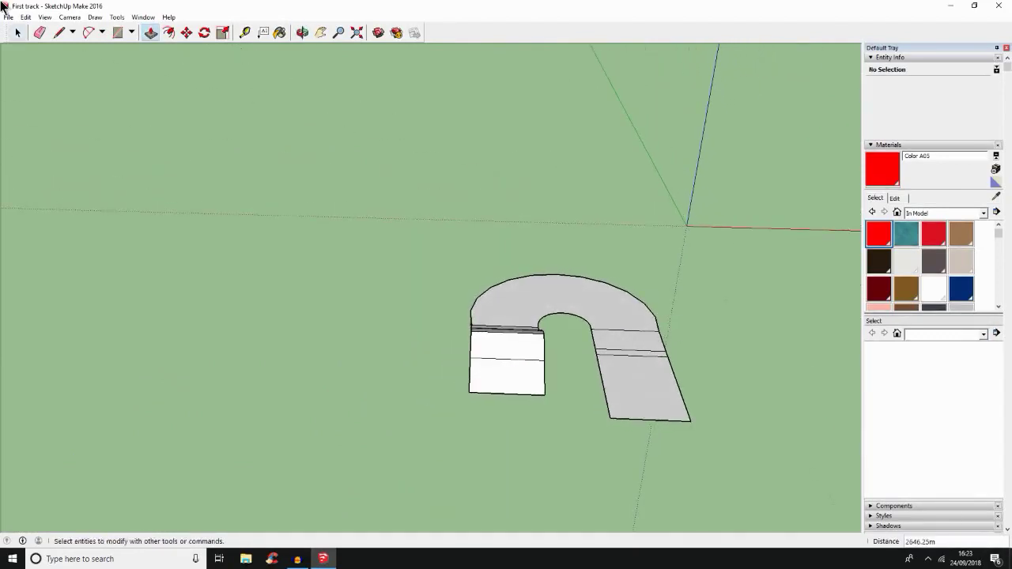
# Try a rectangle below the ramp face, undo it, then draw edges along the green and red axes.
pyautogui.click(117, 33)
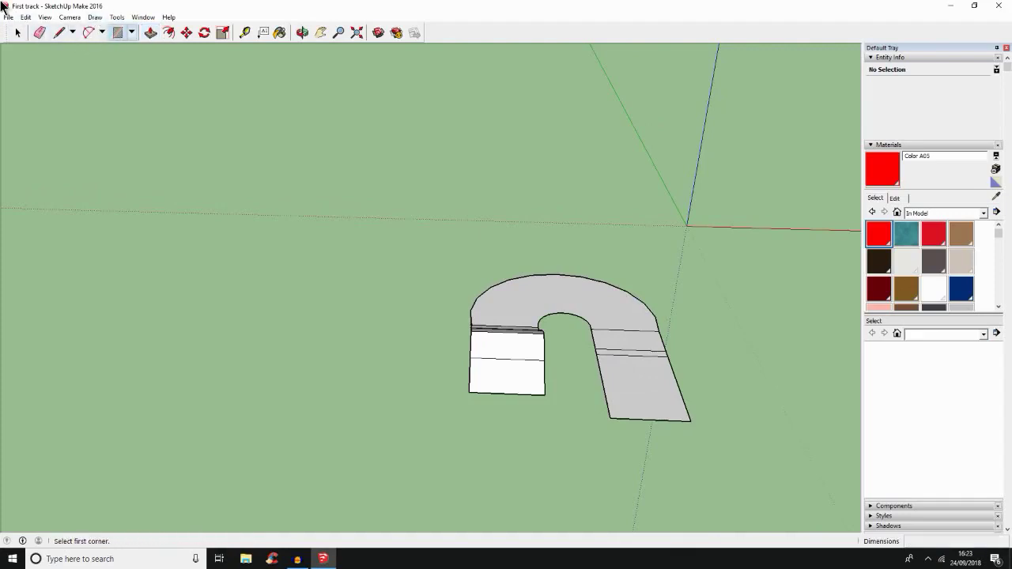
pyautogui.click(544, 393)
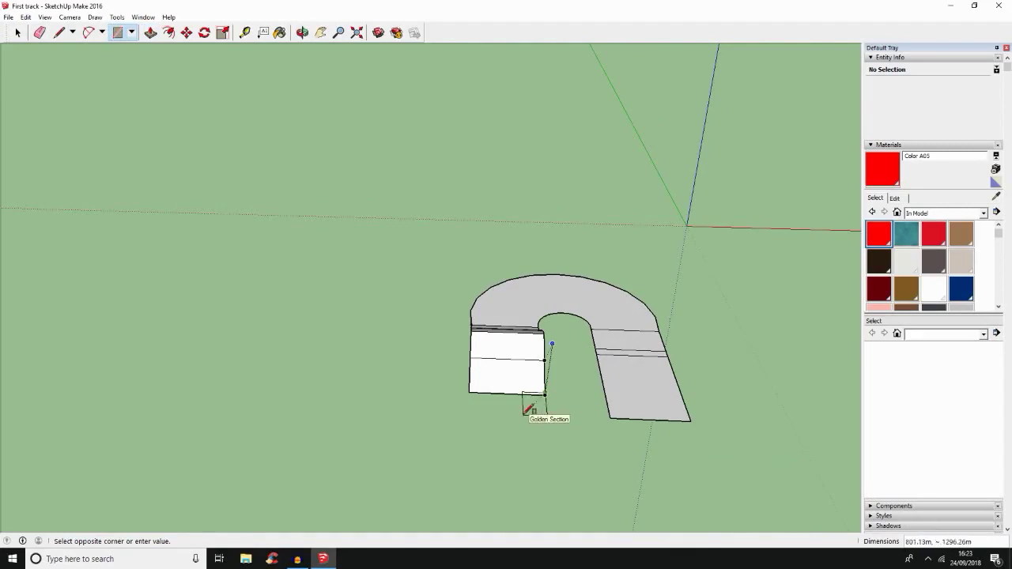
pyautogui.click(479, 424)
pyautogui.hotkey('ctrl', 'z')
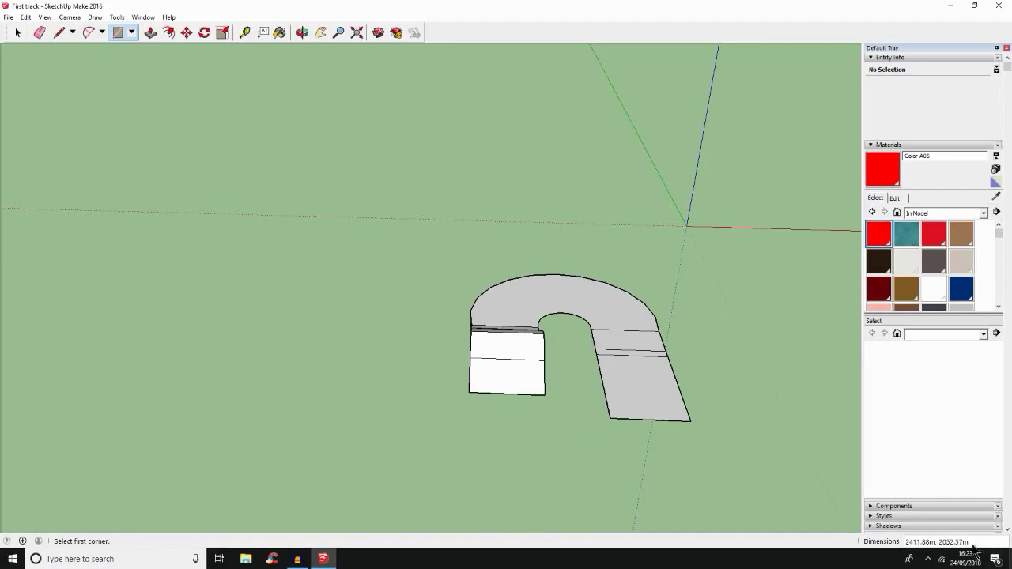
pyautogui.click(60, 32)
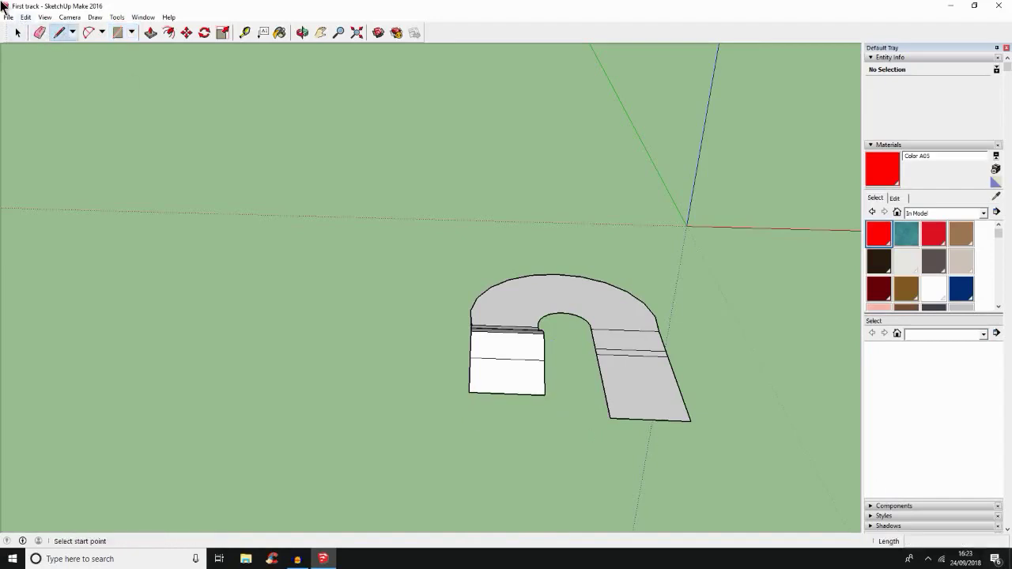
pyautogui.click(545, 394)
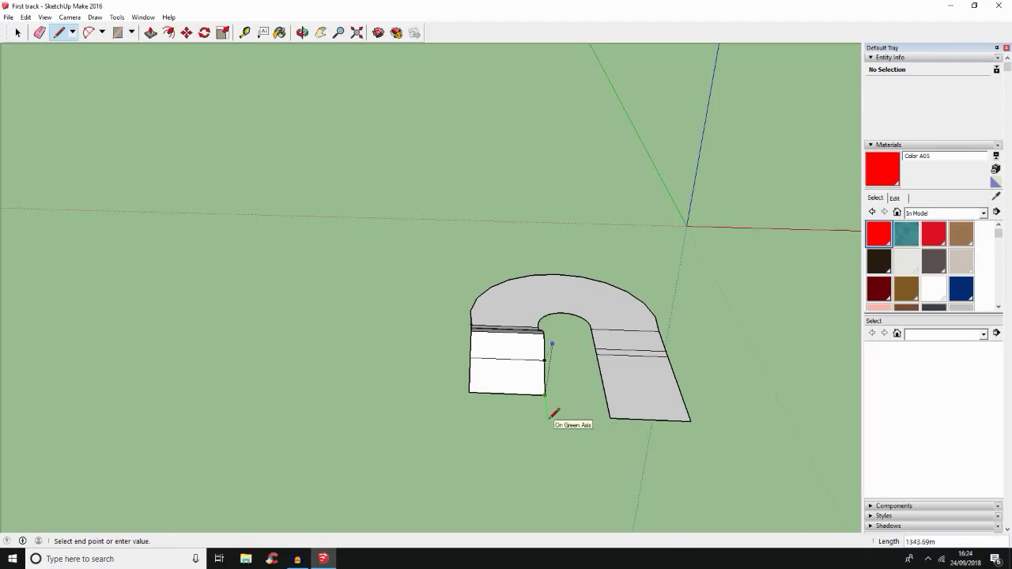
pyautogui.click(546, 418)
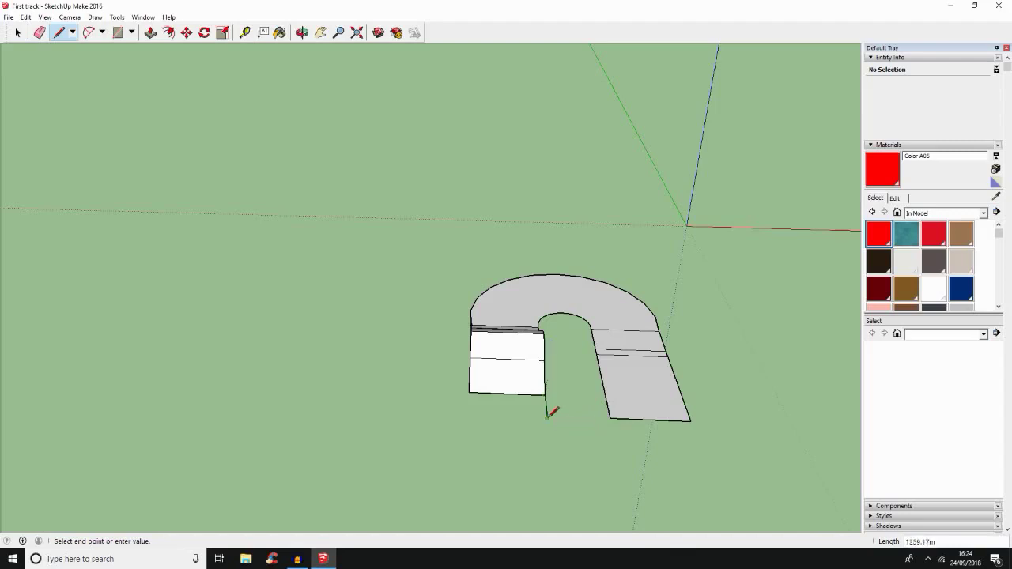
pyautogui.click(609, 417)
pyautogui.press('Escape')
# Draw further edges under the white face's lower corners, then undo the stray ones.
pyautogui.click(544, 393)
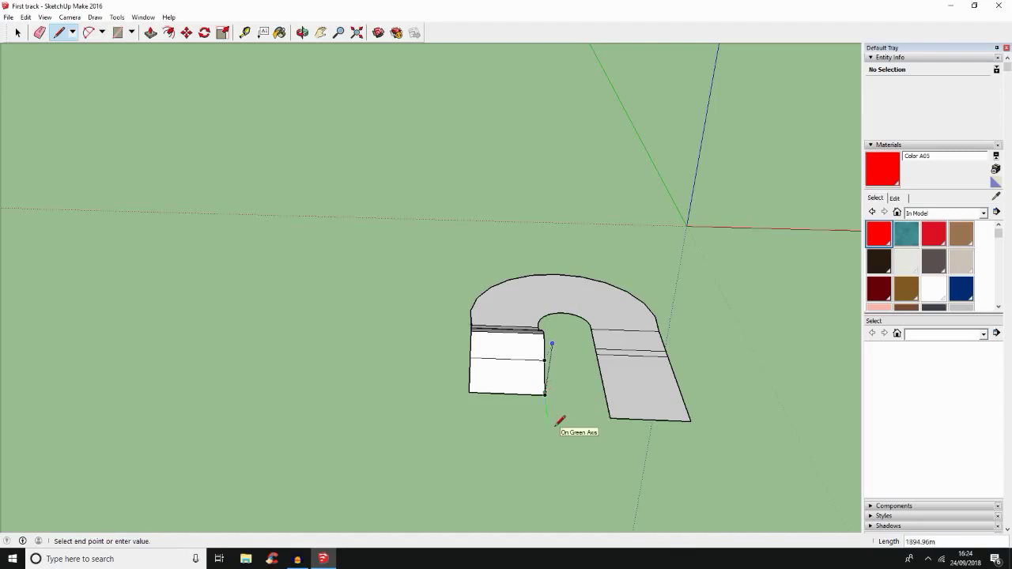
pyautogui.click(546, 414)
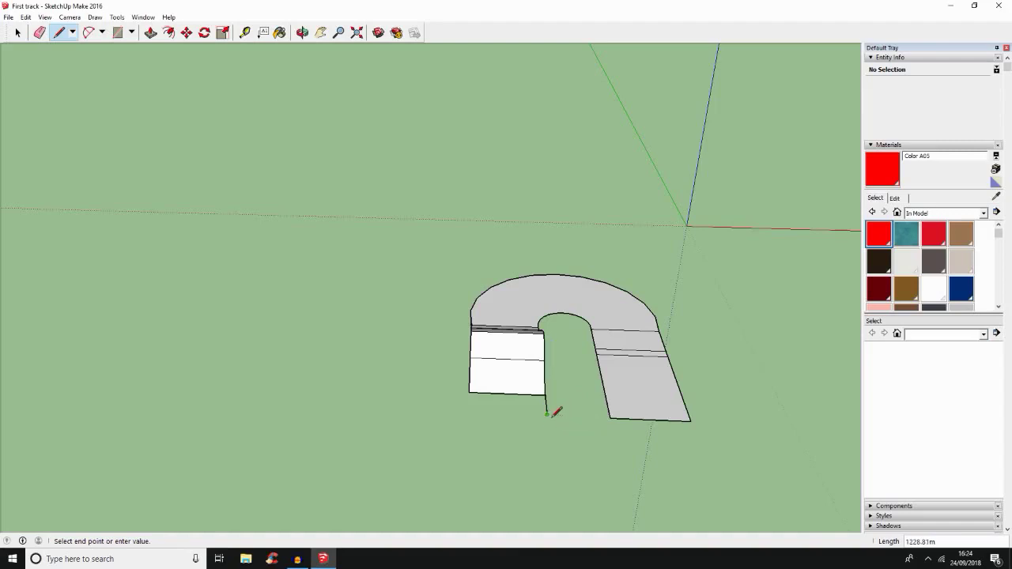
pyautogui.press('Escape')
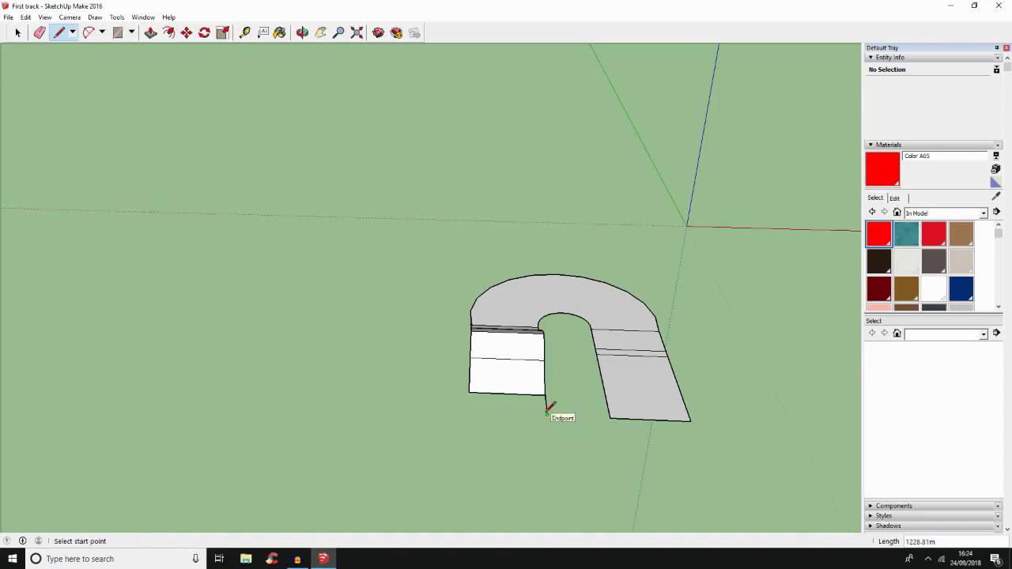
pyautogui.click(546, 413)
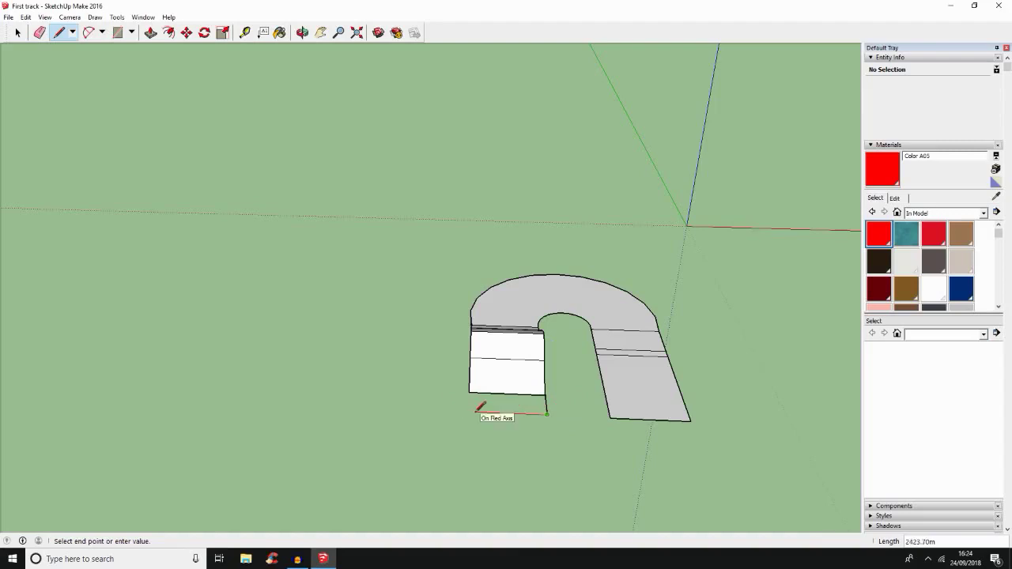
pyautogui.press('Escape')
pyautogui.click(470, 392)
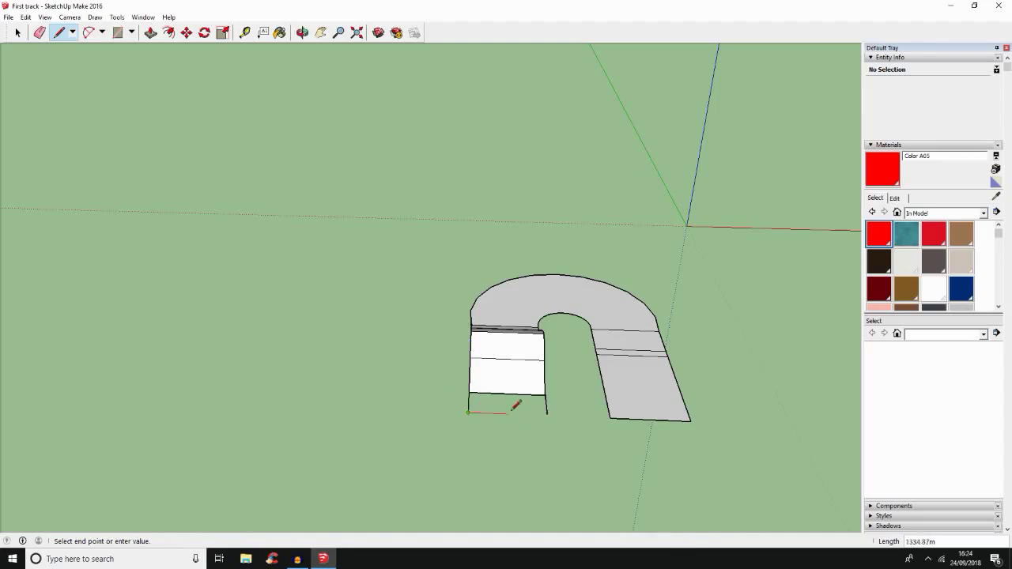
pyautogui.click(547, 414)
pyautogui.hotkey('ctrl', 'z')
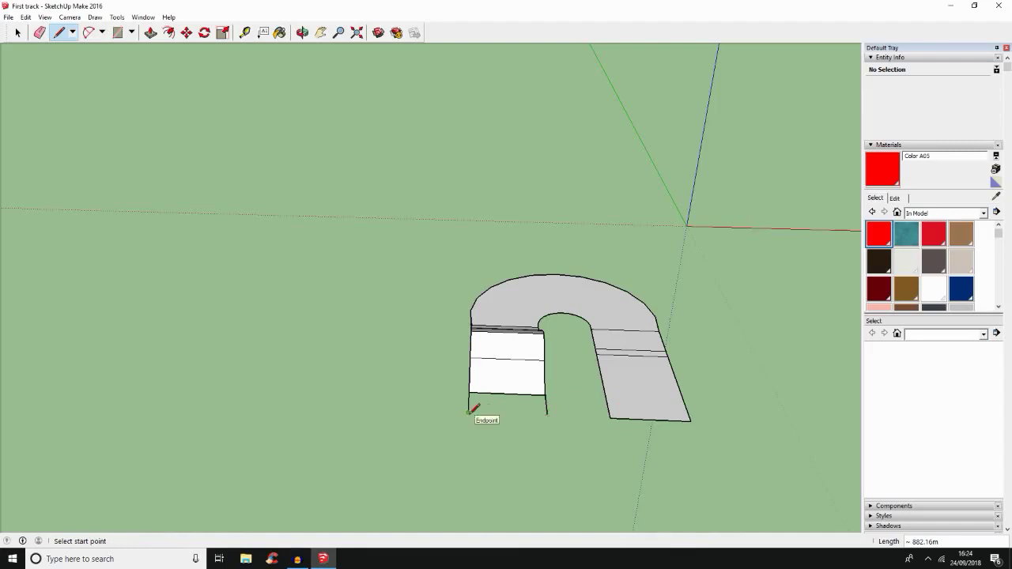
pyautogui.click(469, 410)
pyautogui.click(547, 413)
pyautogui.scroll(2, 601, 412)
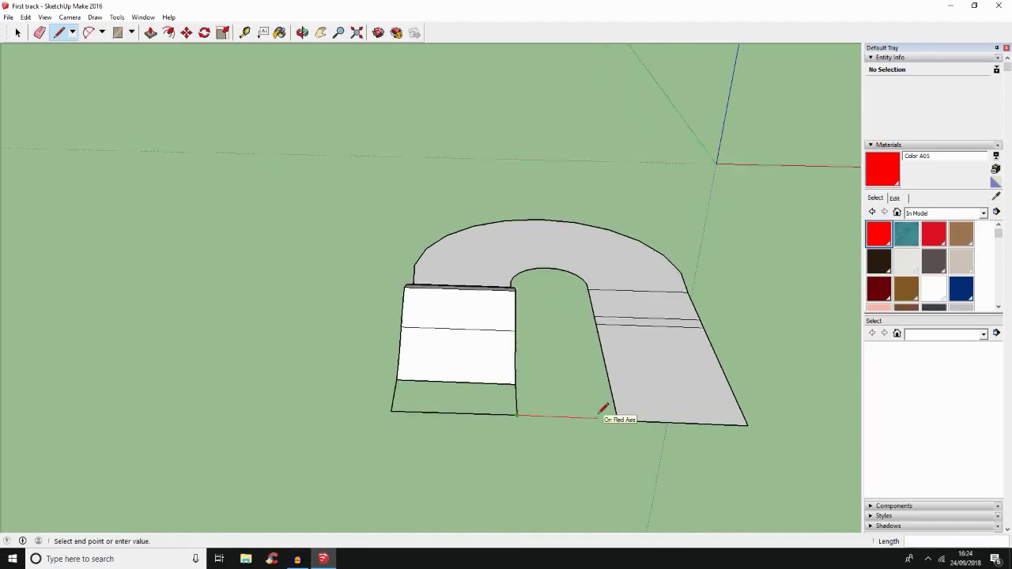
pyautogui.moveTo(603, 408)
pyautogui.mouseDown(button='middle')
pyautogui.moveTo(605, 346)
pyautogui.moveTo(642, 246)
pyautogui.moveTo(661, 90)
pyautogui.moveTo(643, 136)
pyautogui.moveTo(630, 255)
pyautogui.moveTo(580, 376)
pyautogui.moveTo(611, 384)
pyautogui.mouseUp(button='middle')
pyautogui.hotkey('ctrl', 'z')
pyautogui.hotkey('ctrl', 'z')
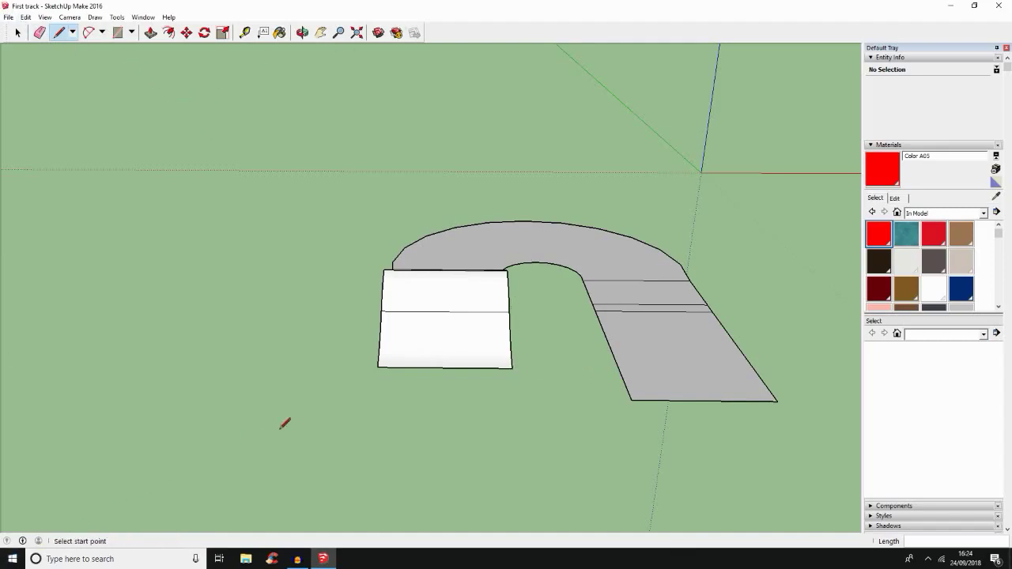
# Trace edges down, across and back up from the white face's corner to close a flat track strip.
pyautogui.click(511, 367)
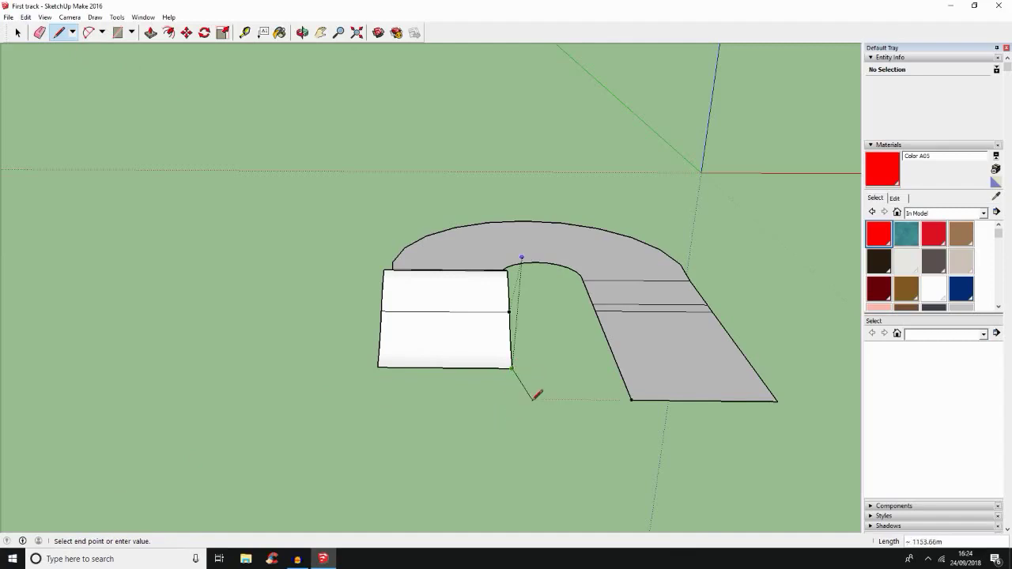
pyautogui.click(516, 399)
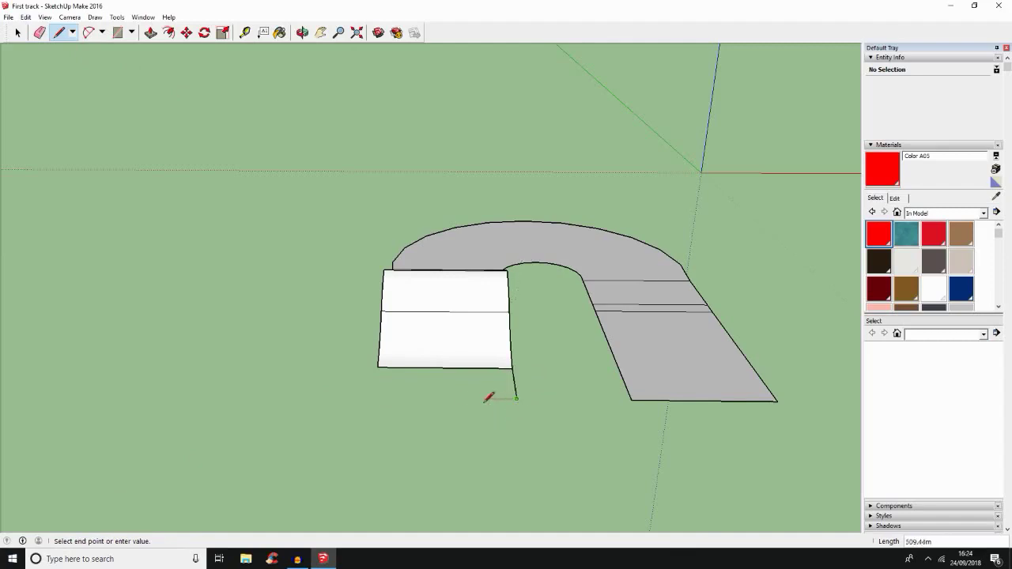
pyautogui.click(373, 397)
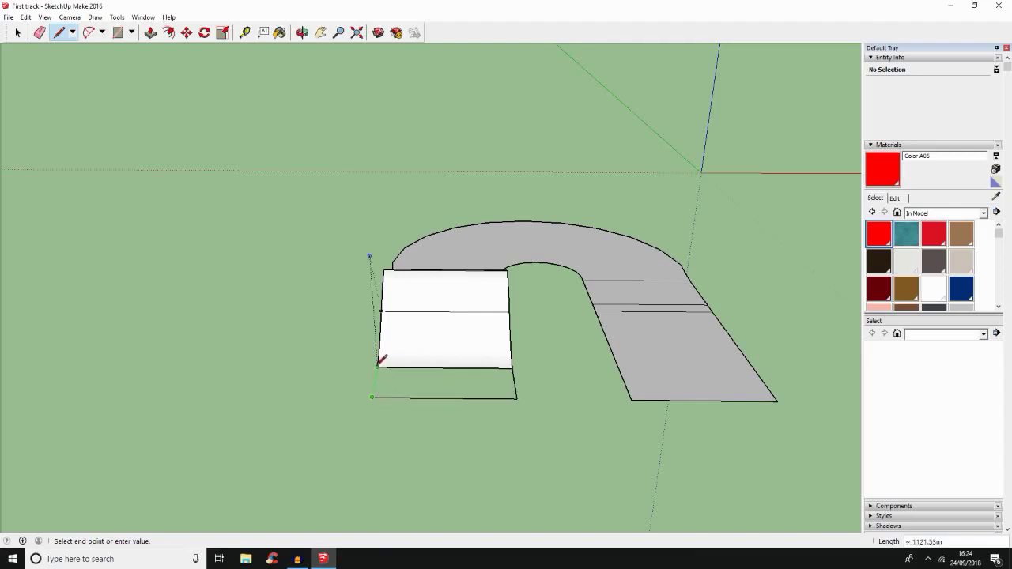
pyautogui.click(379, 366)
pyautogui.moveTo(492, 448)
pyautogui.mouseDown(button='middle')
pyautogui.moveTo(488, 535)
pyautogui.moveTo(574, 407)
pyautogui.moveTo(648, 126)
pyautogui.moveTo(641, 27)
pyautogui.moveTo(513, 470)
pyautogui.moveTo(443, 537)
pyautogui.moveTo(381, 566)
pyautogui.moveTo(909, 553)
pyautogui.mouseUp(button='middle')
# Reverse the faces of the grey strip at the ramp's foot so its front side faces up.
pyautogui.press('l')
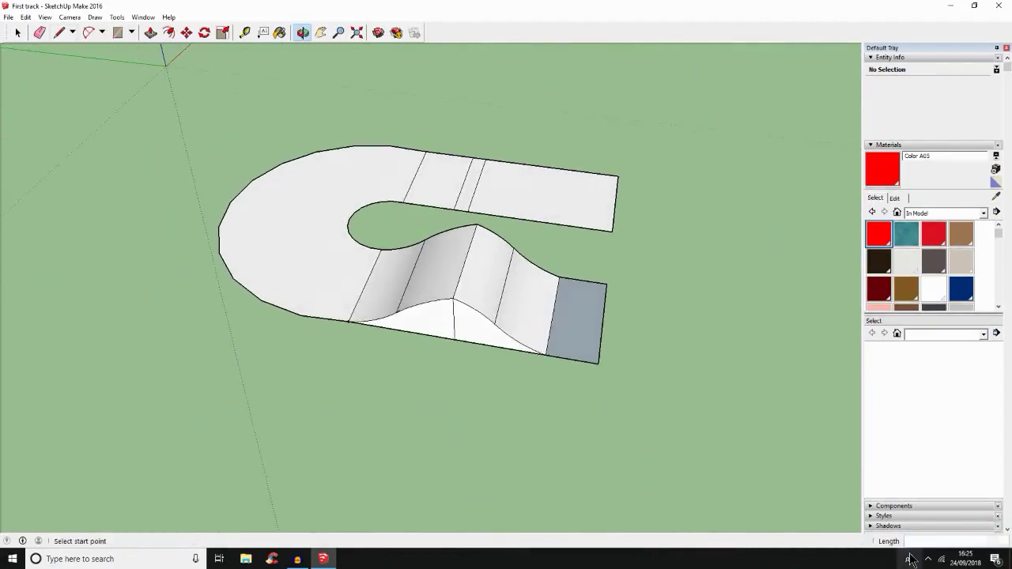
pyautogui.click(19, 36)
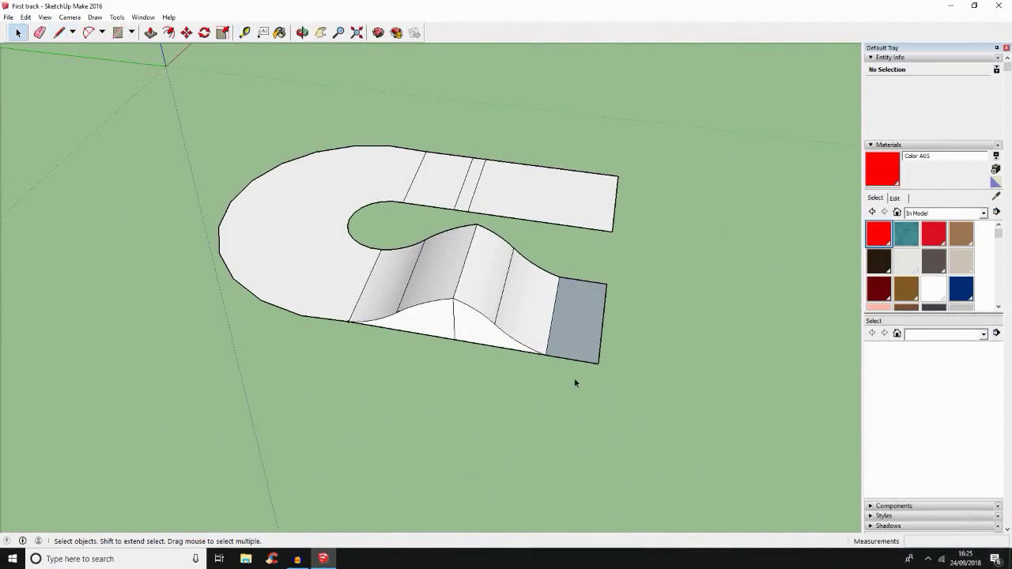
pyautogui.rightClick(566, 344)
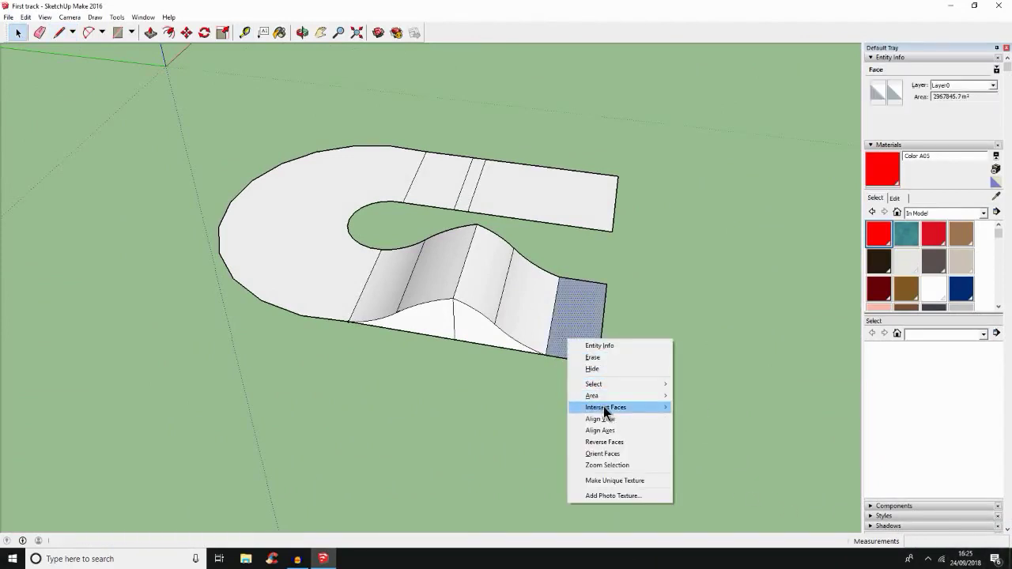
pyautogui.moveTo(607, 410)
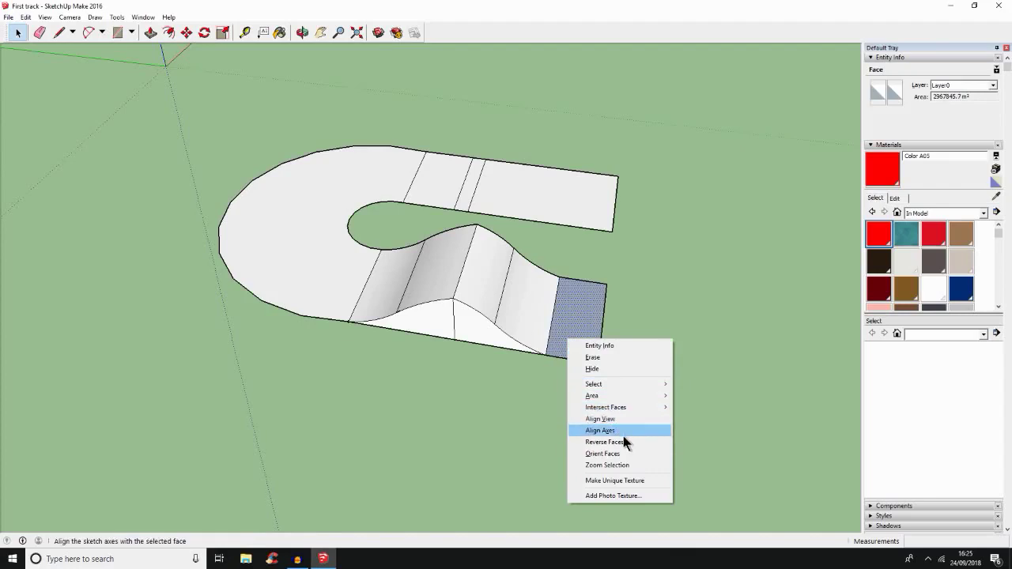
pyautogui.click(623, 442)
pyautogui.moveTo(557, 336); pyautogui.dragTo(164, 304, button='middle')
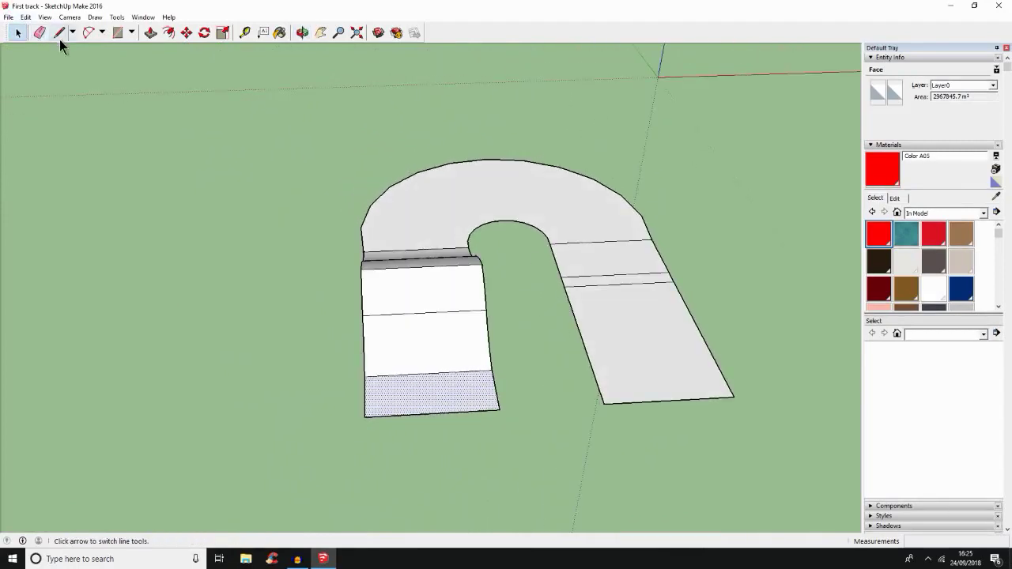
pyautogui.click(88, 34)
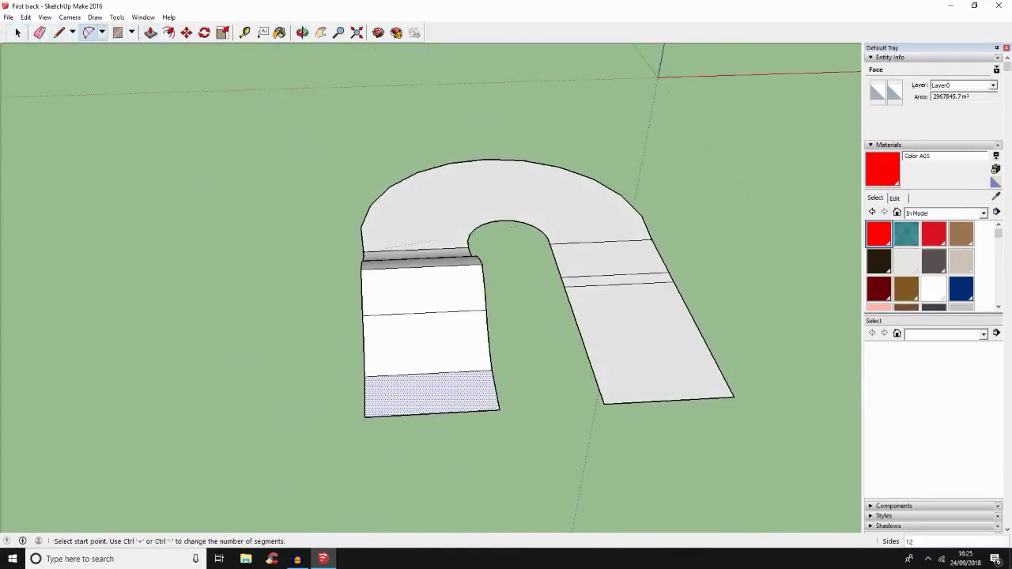
pyautogui.click(604, 402)
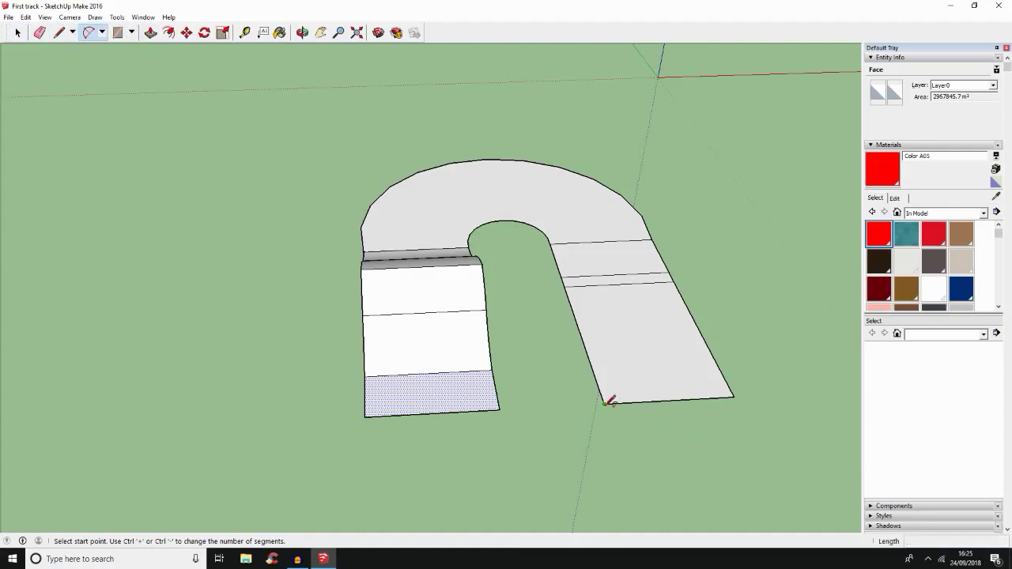
pyautogui.click(499, 409)
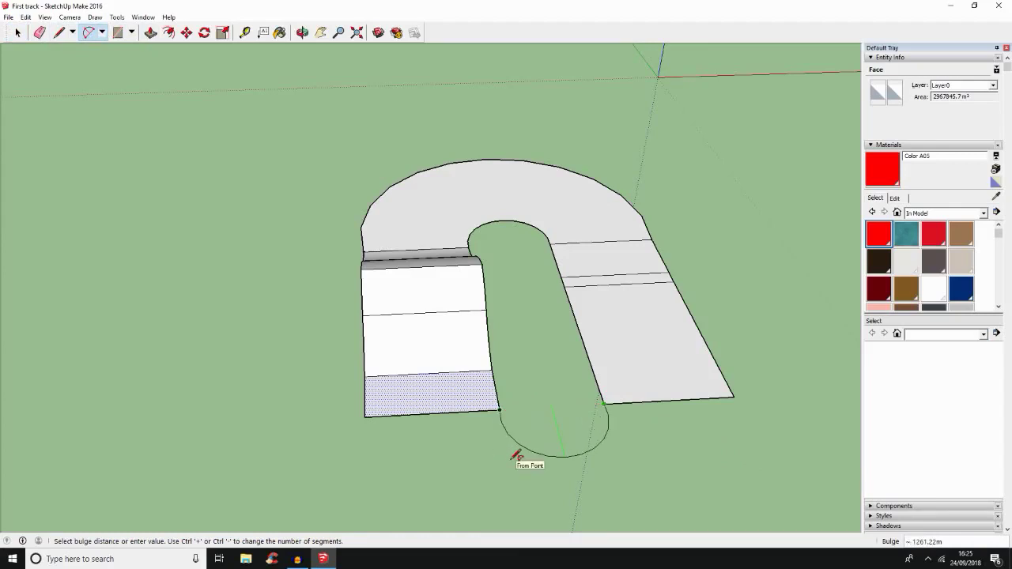
pyautogui.click(516, 455)
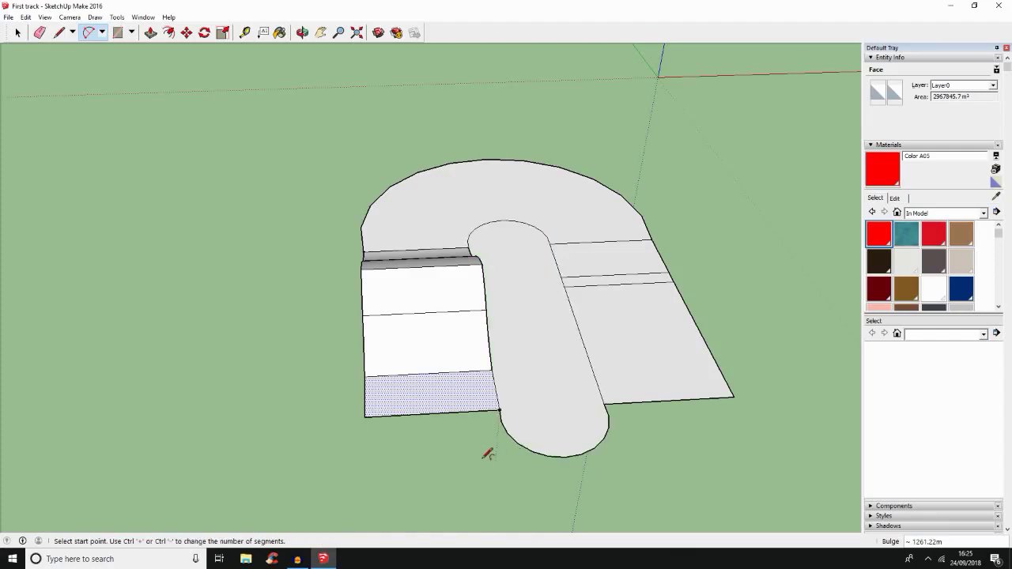
pyautogui.click(366, 412)
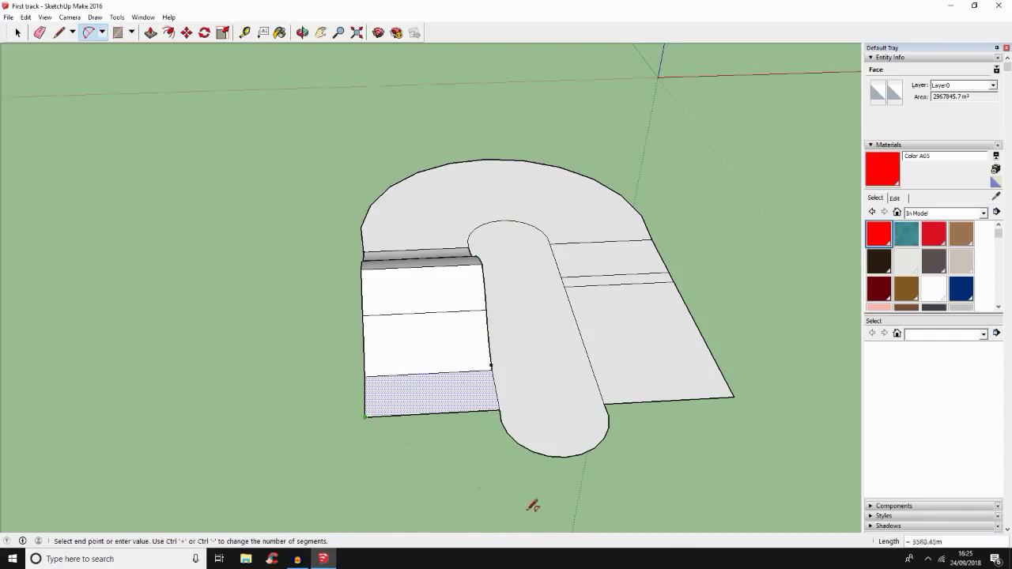
pyautogui.scroll(-3, 717, 392)
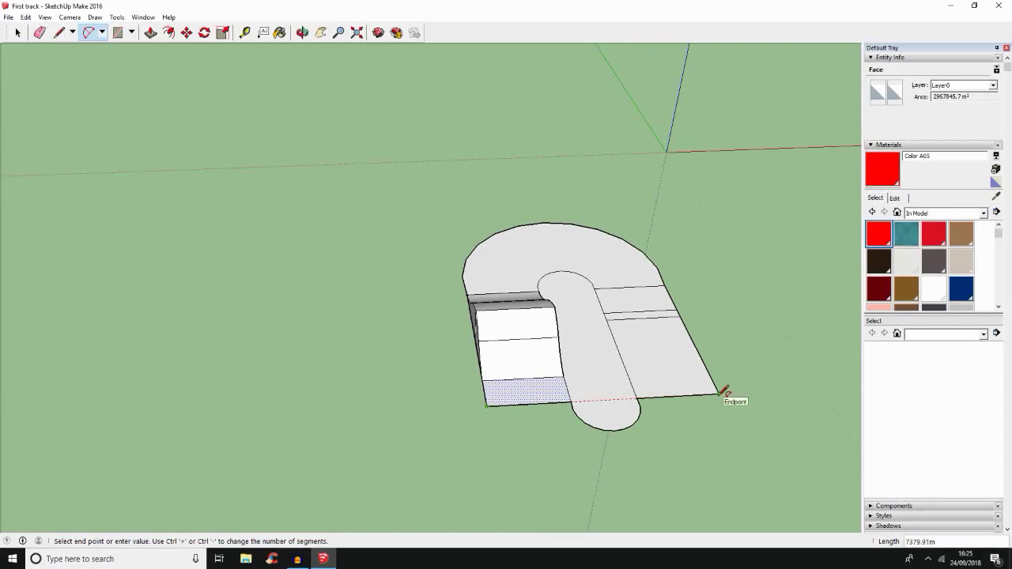
pyautogui.click(718, 392)
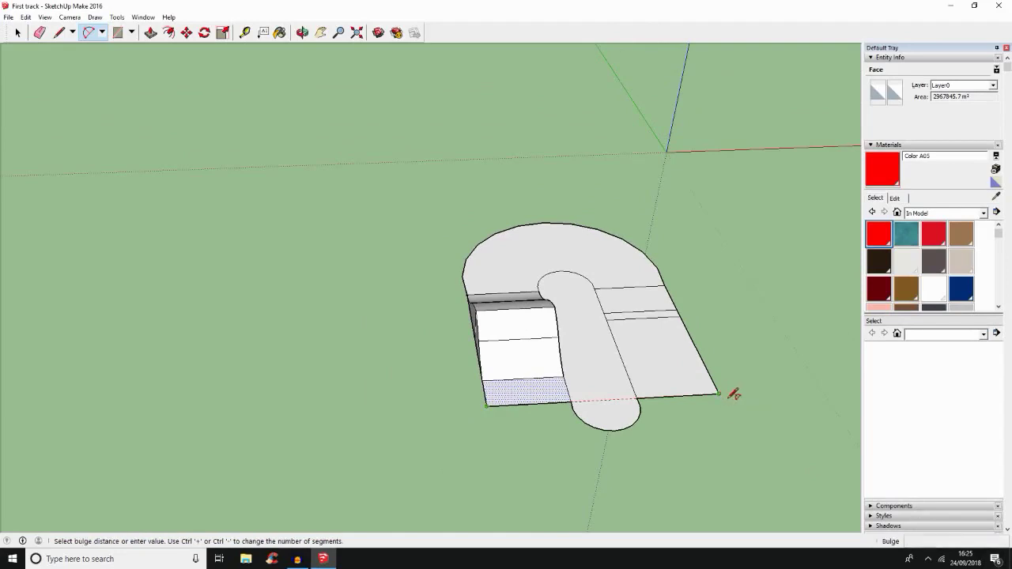
pyautogui.click(750, 489)
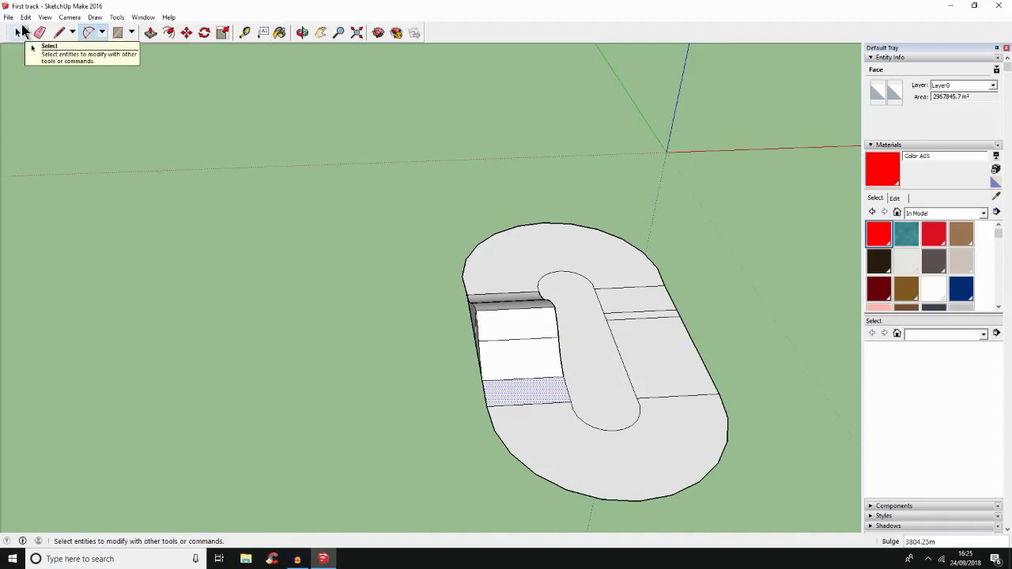
# In Save As, create a Tutorial Track folder inside Tracks and open it.
pyautogui.click(11, 17)
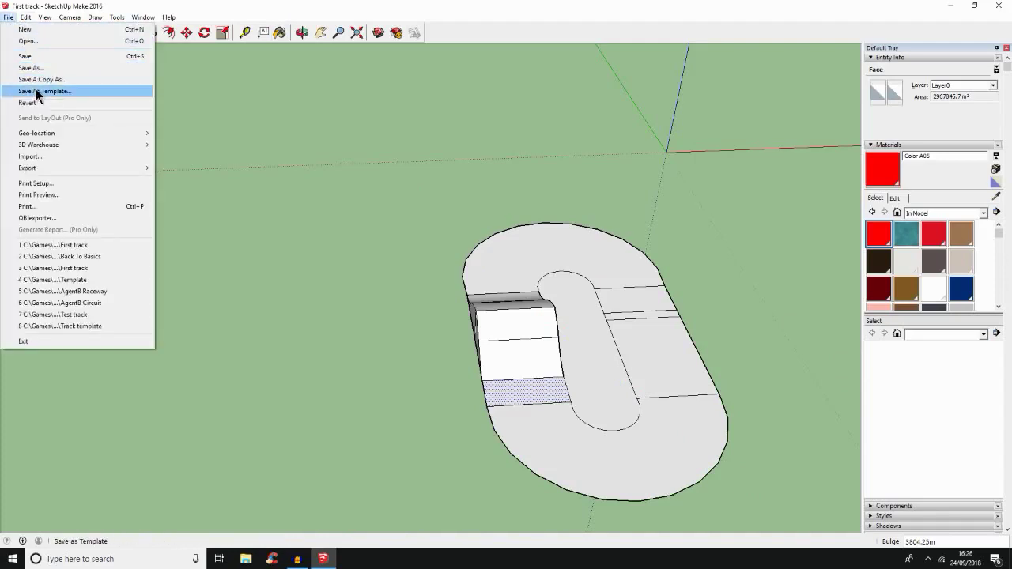
pyautogui.click(37, 69)
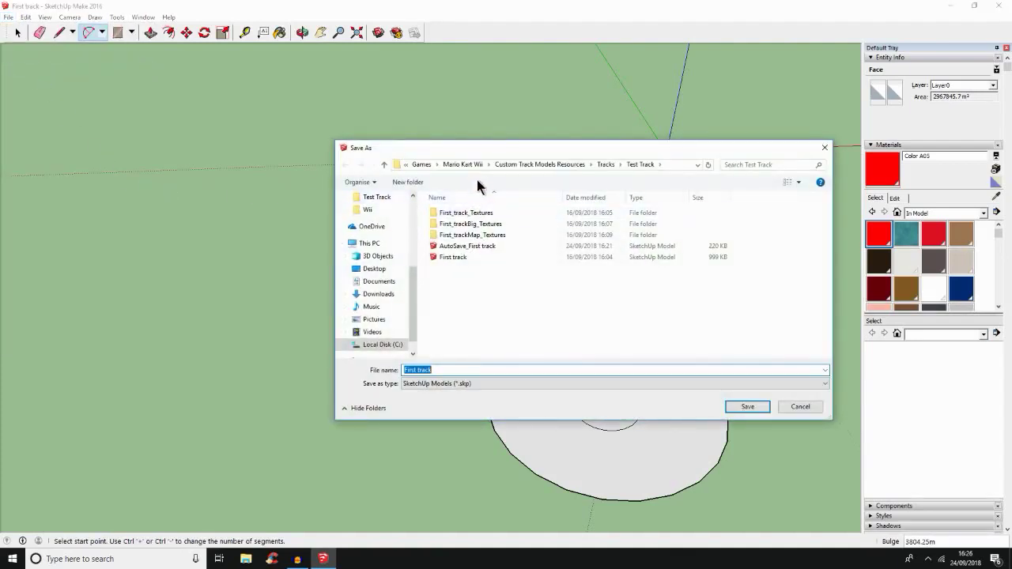
pyautogui.click(606, 166)
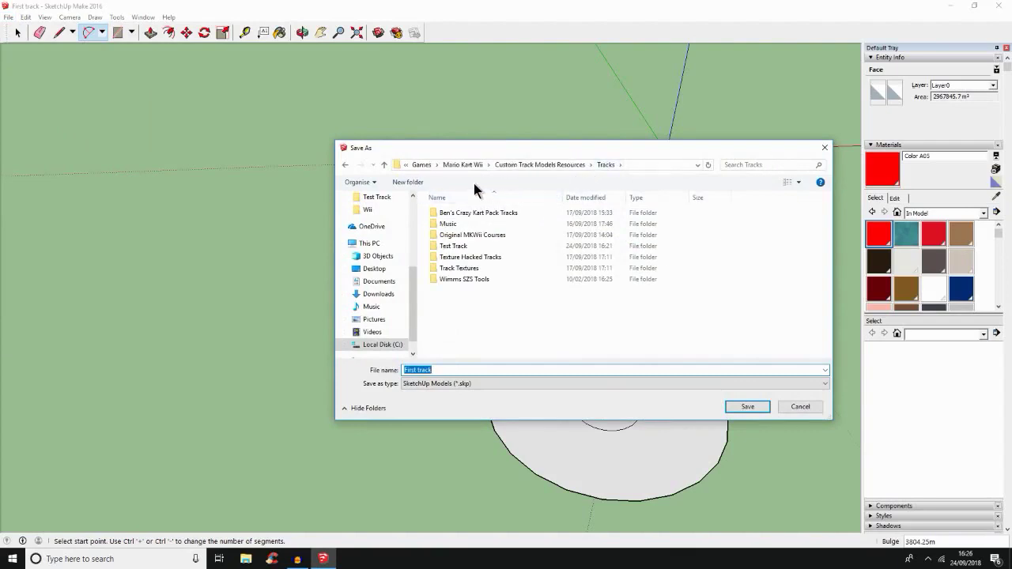
pyautogui.click(413, 183)
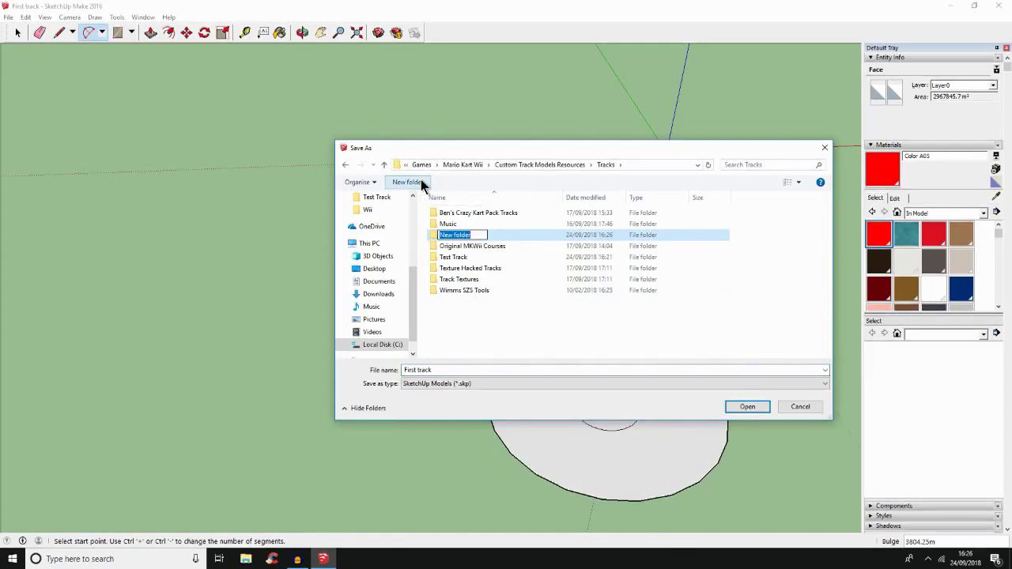
pyautogui.press('BackSpace')
pyautogui.write('Tutorial Track')
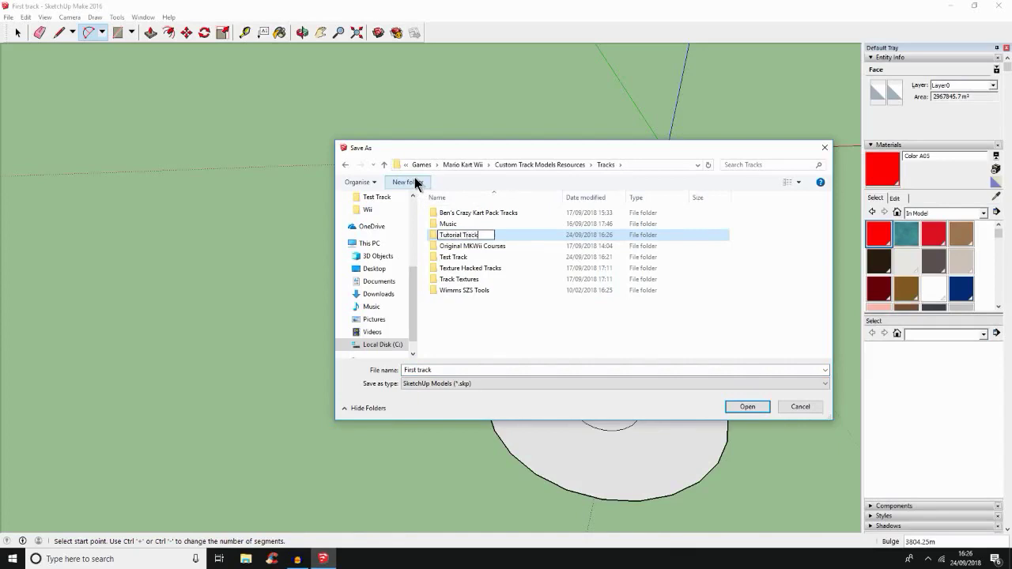
pyautogui.press('Return')
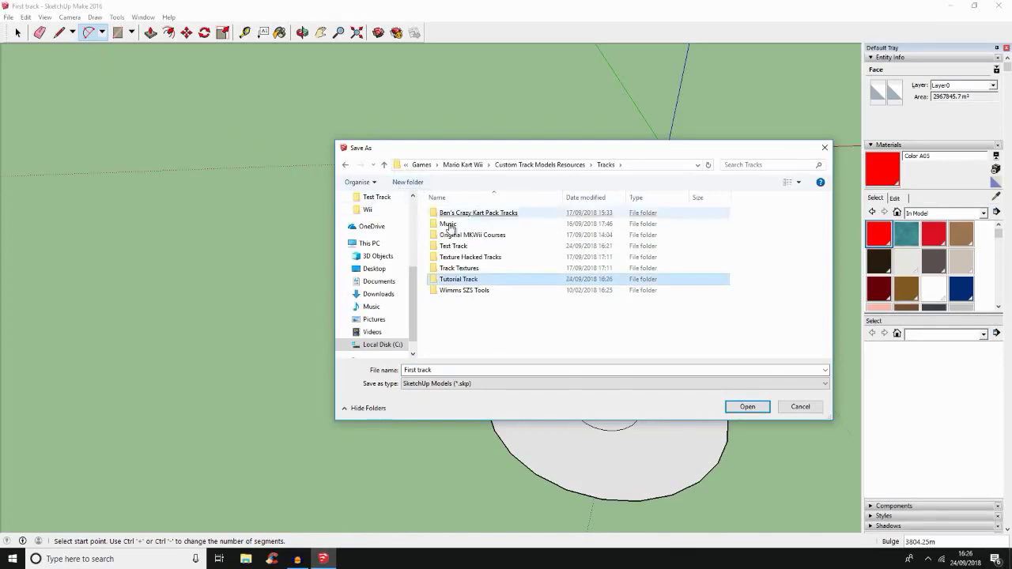
pyautogui.click(483, 236)
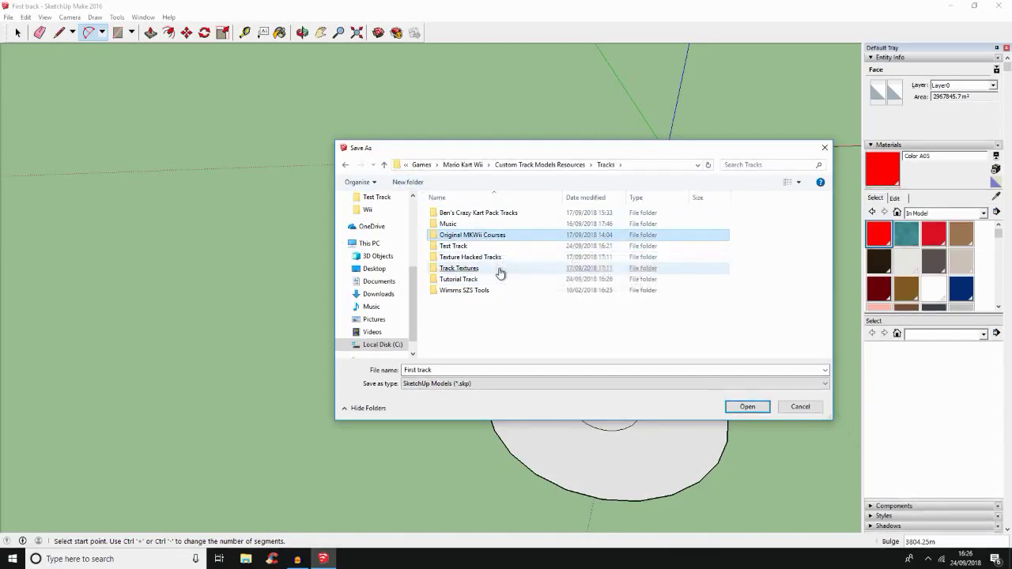
pyautogui.doubleClick(499, 280)
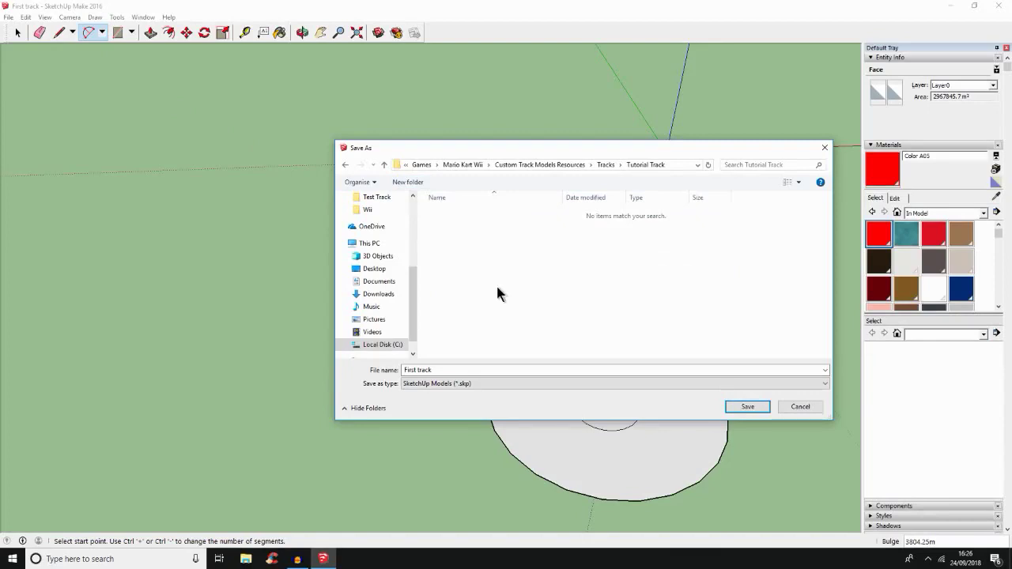
# Save the model there with the file name Tutorial Track.
pyautogui.click(496, 369)
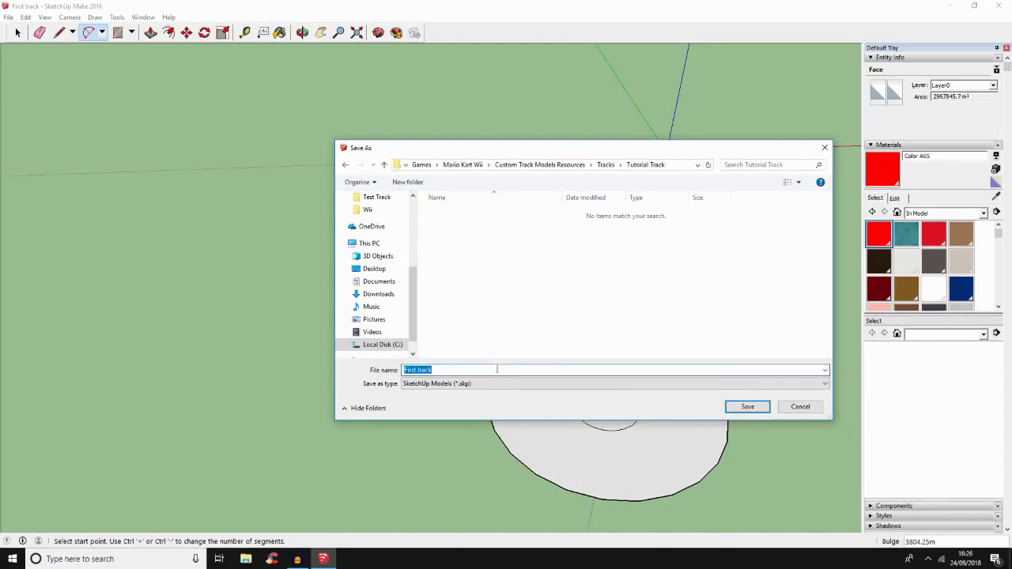
pyautogui.write('Tutorial S')
pyautogui.press('BackSpace')
pyautogui.write('TRack')
pyautogui.press('BackSpace')
pyautogui.press('BackSpace')
pyautogui.press('BackSpace')
pyautogui.press('BackSpace')
pyautogui.write('rack')
pyautogui.press('Return')
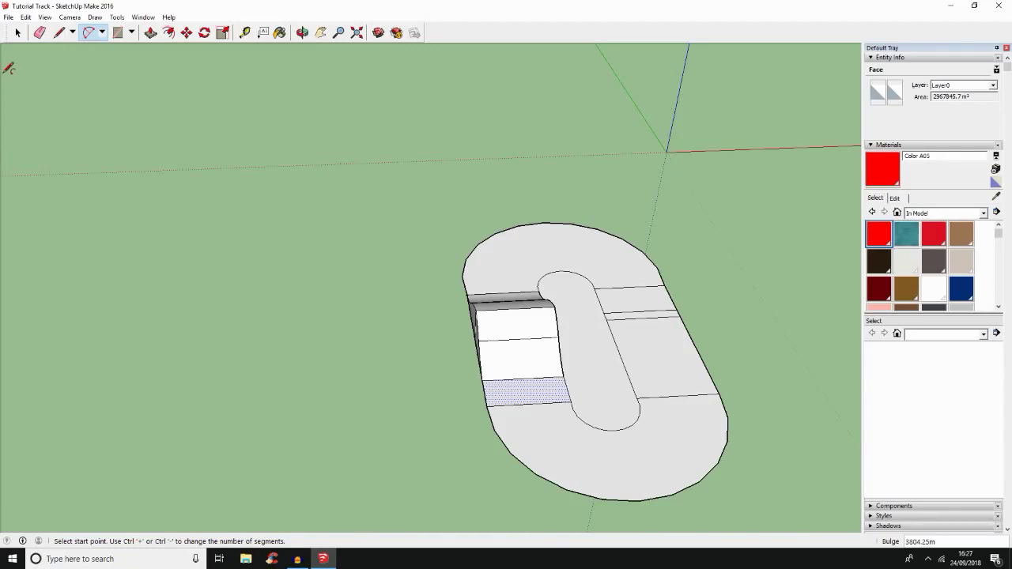
# Box-select the whole track with its hill and move it straight up along the blue axis.
pyautogui.moveTo(400, 300); pyautogui.dragTo(772, 121, button='middle')
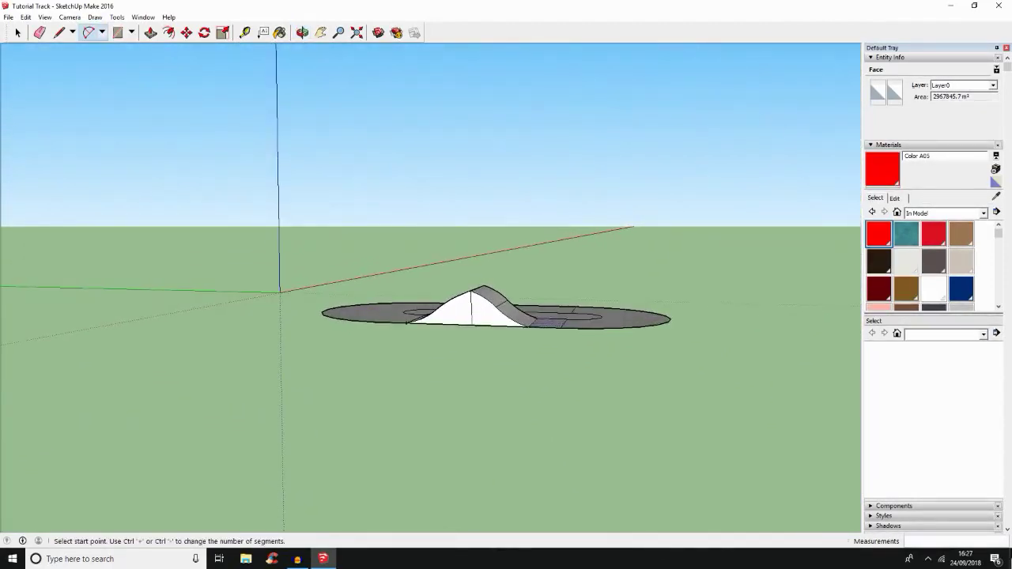
pyautogui.click(17, 33)
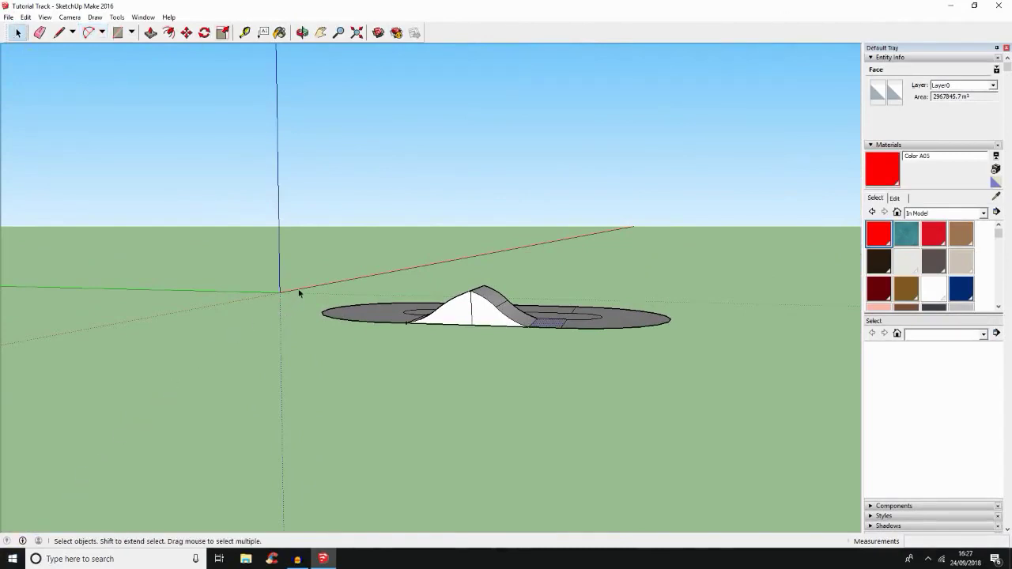
pyautogui.moveTo(313, 257); pyautogui.dragTo(699, 371)
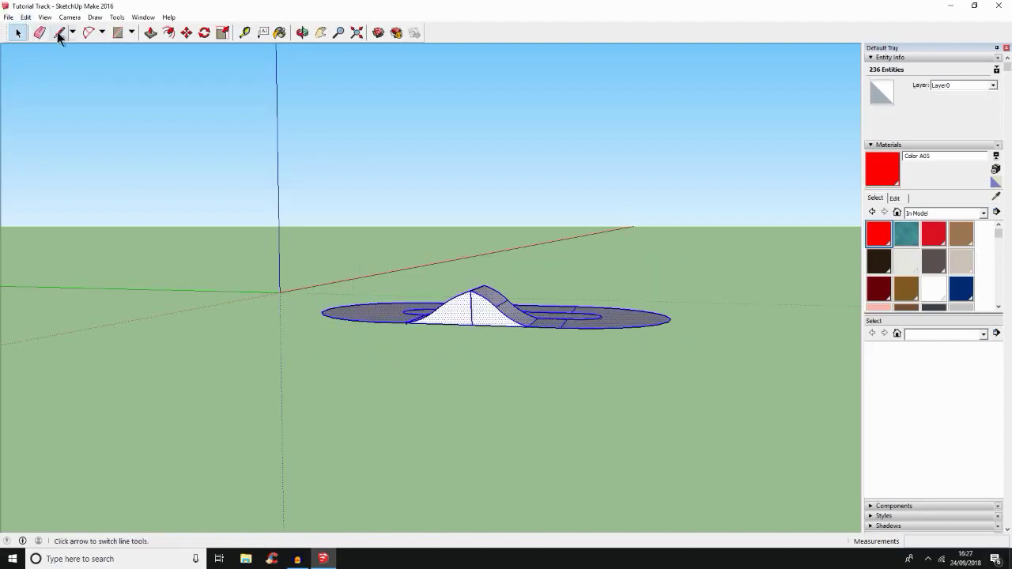
pyautogui.click(185, 35)
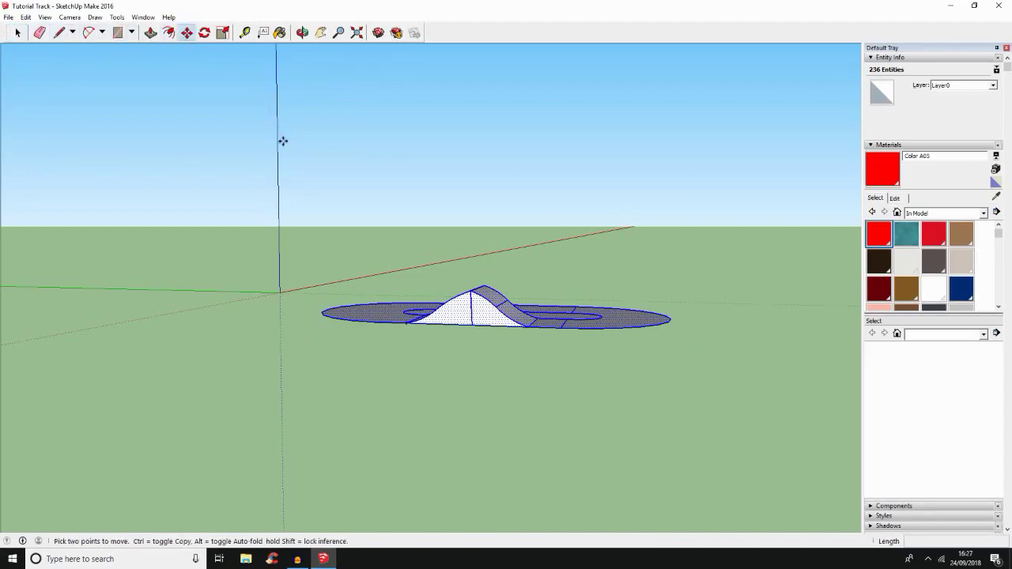
pyautogui.moveTo(399, 327)
pyautogui.mouseDown(button='middle')
pyautogui.moveTo(407, 350)
pyautogui.moveTo(413, 317)
pyautogui.moveTo(416, 326)
pyautogui.mouseUp(button='middle')
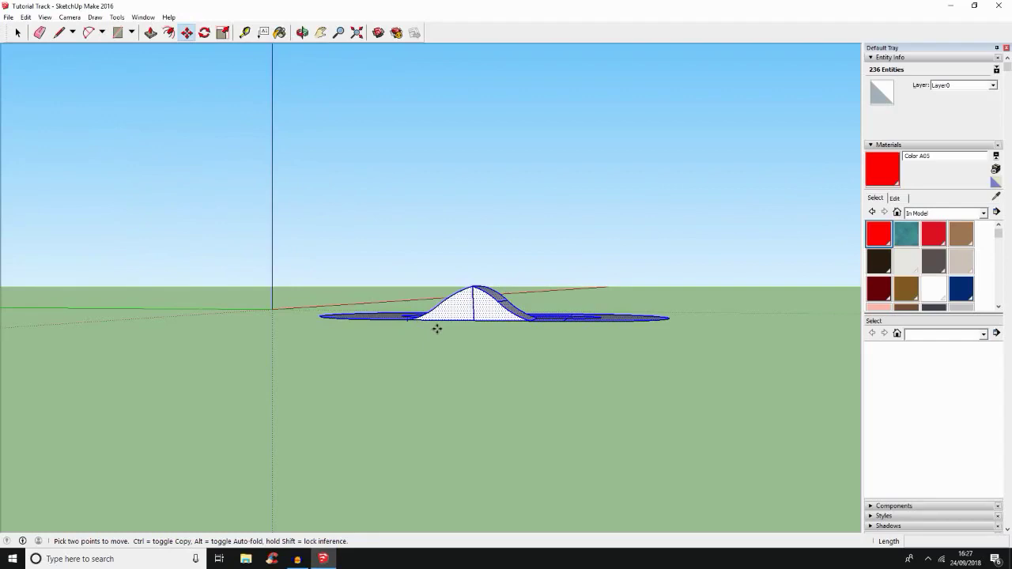
pyautogui.click(436, 329)
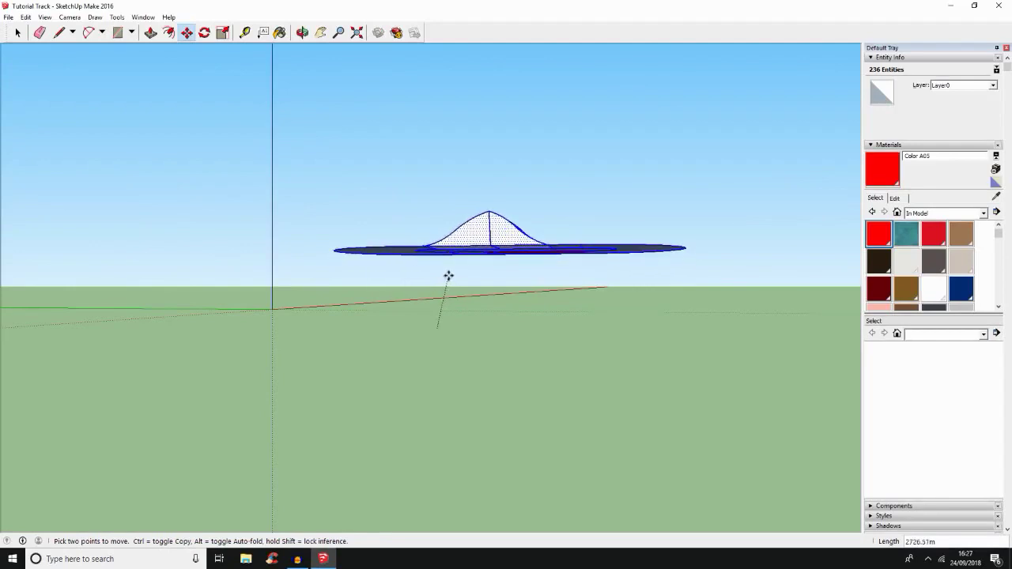
pyautogui.click(448, 276)
pyautogui.moveTo(522, 352); pyautogui.dragTo(475, 529, button='middle')
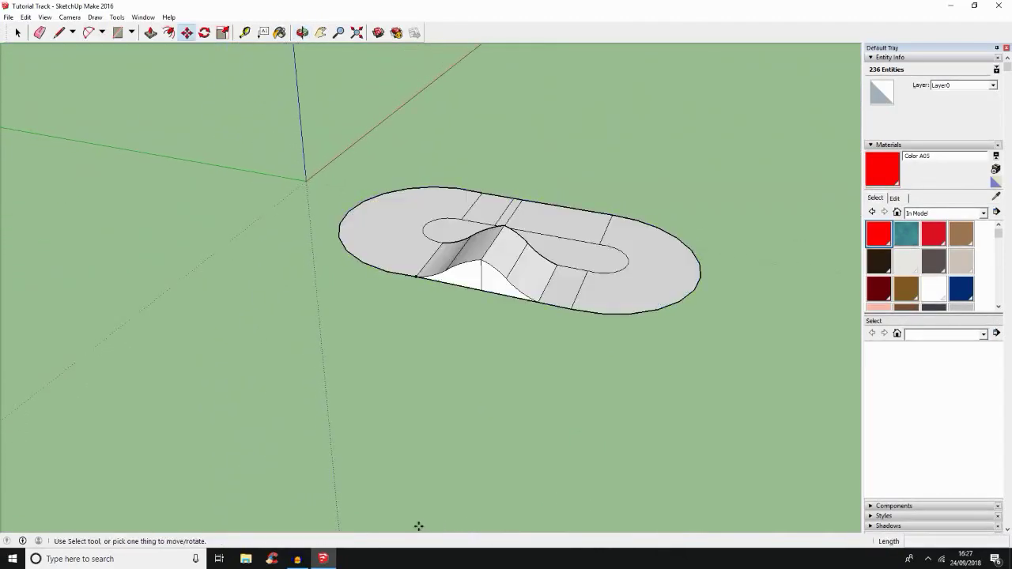
pyautogui.moveTo(630, 337); pyautogui.dragTo(128, 338, button='middle')
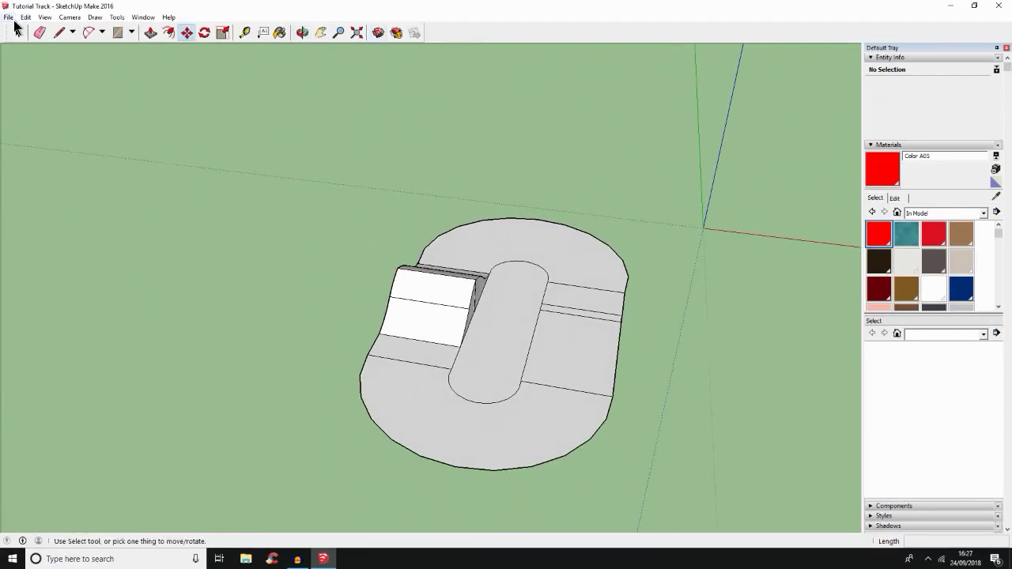
# Erase the inner oval face, leaving an open hole in the loop's centre.
pyautogui.click(17, 33)
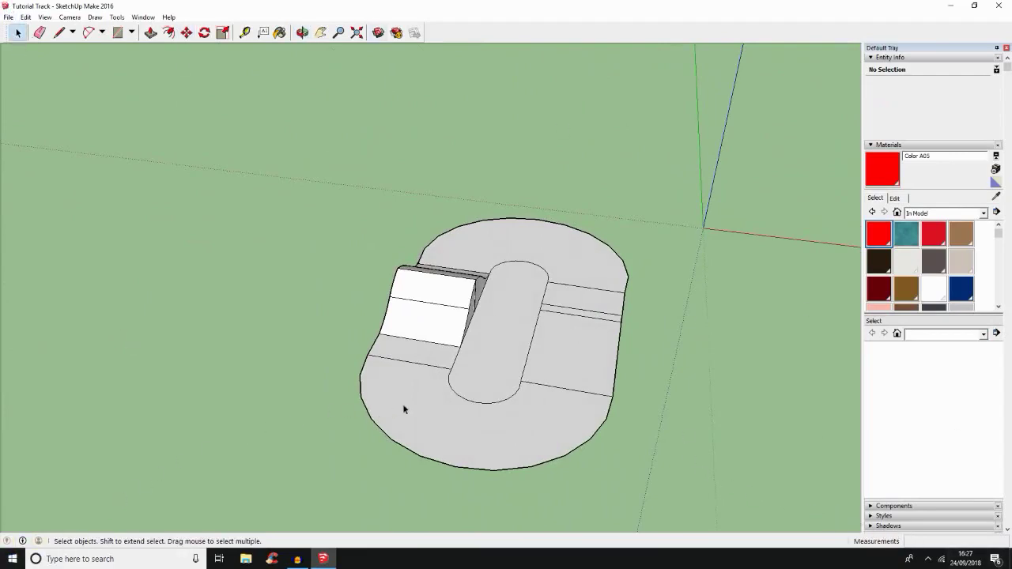
pyautogui.rightClick(478, 374)
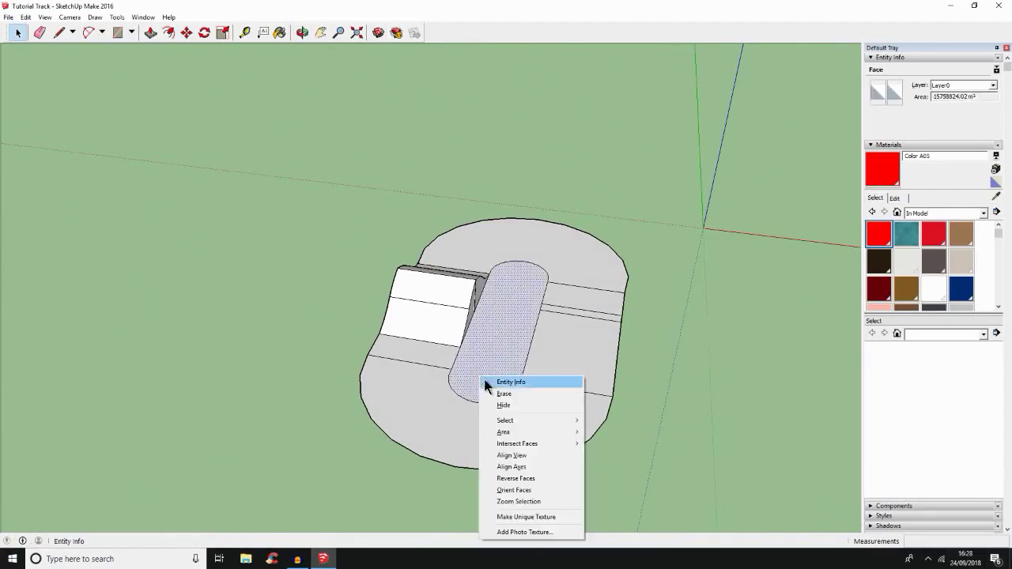
pyautogui.click(503, 393)
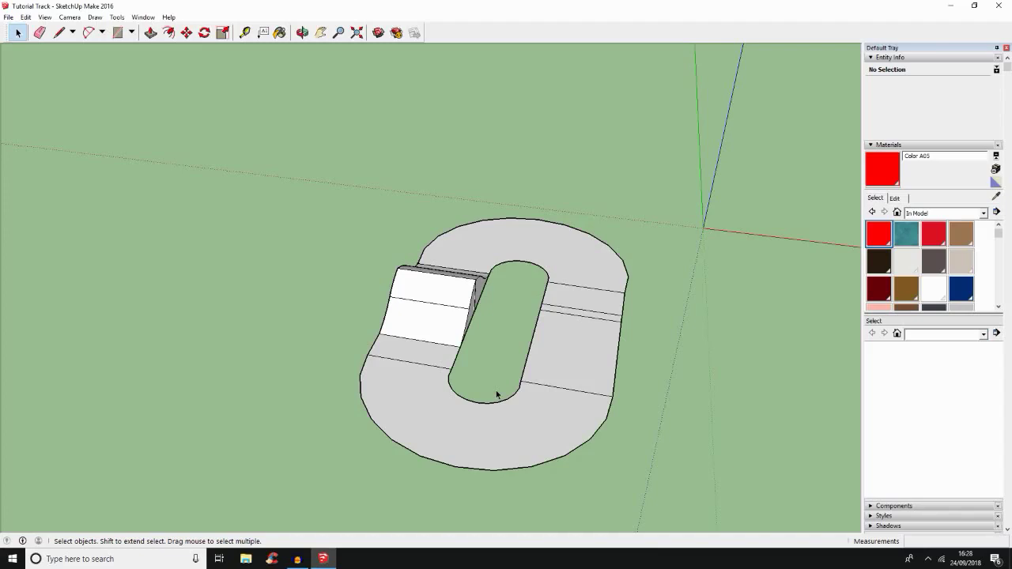
pyautogui.click(8, 17)
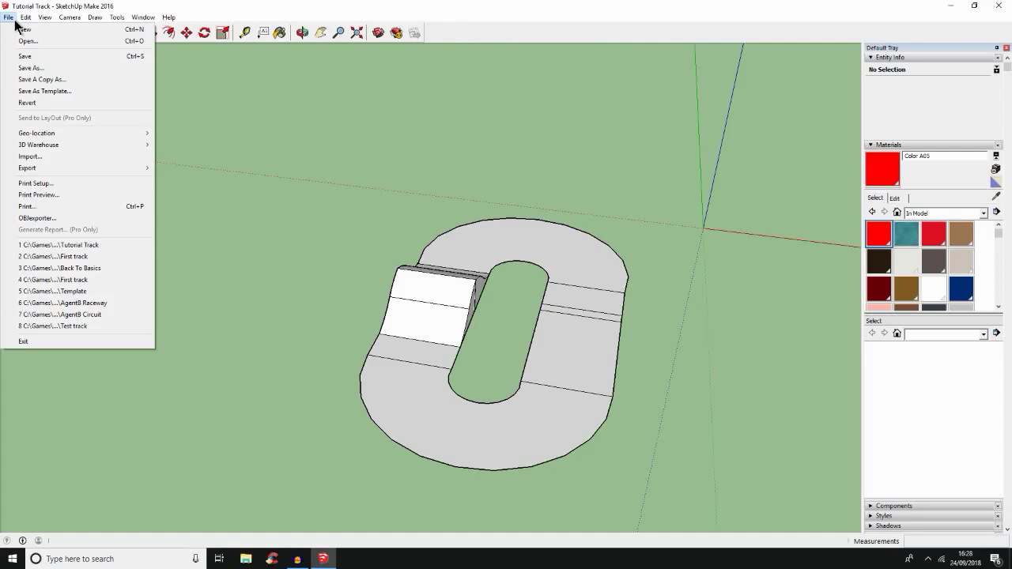
# Open System Preferences from the Window menu, showing the Extensions settings.
pyautogui.click(117, 17)
pyautogui.click(142, 18)
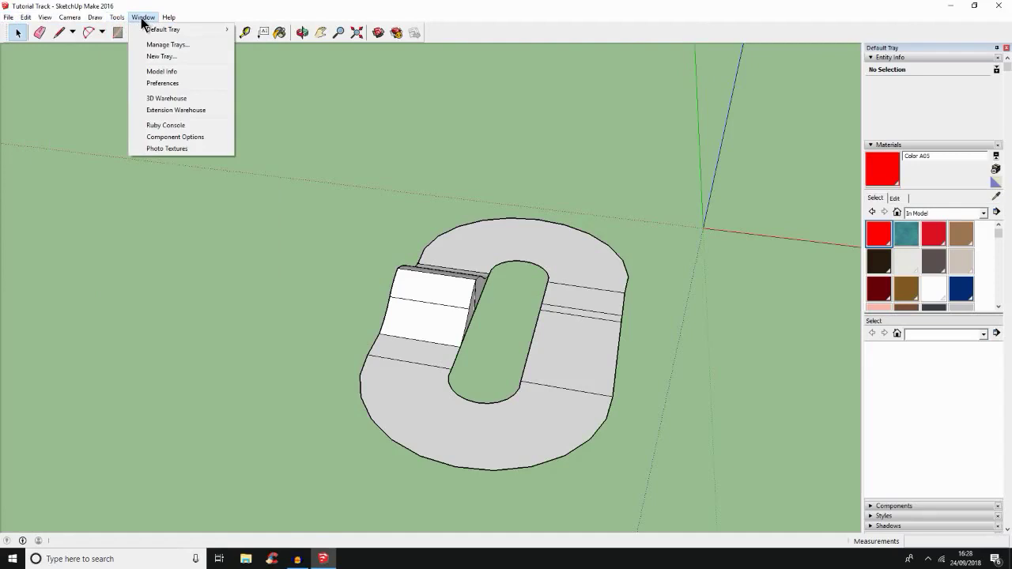
pyautogui.click(166, 83)
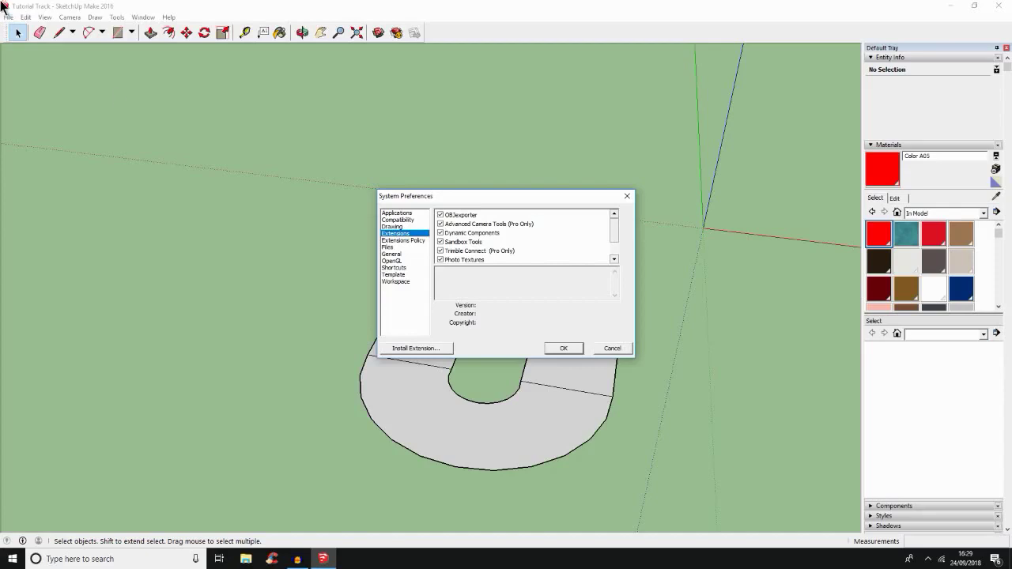
# Close System Preferences with the extensions still enabled, then bring up the File menu.
pyautogui.click(572, 347)
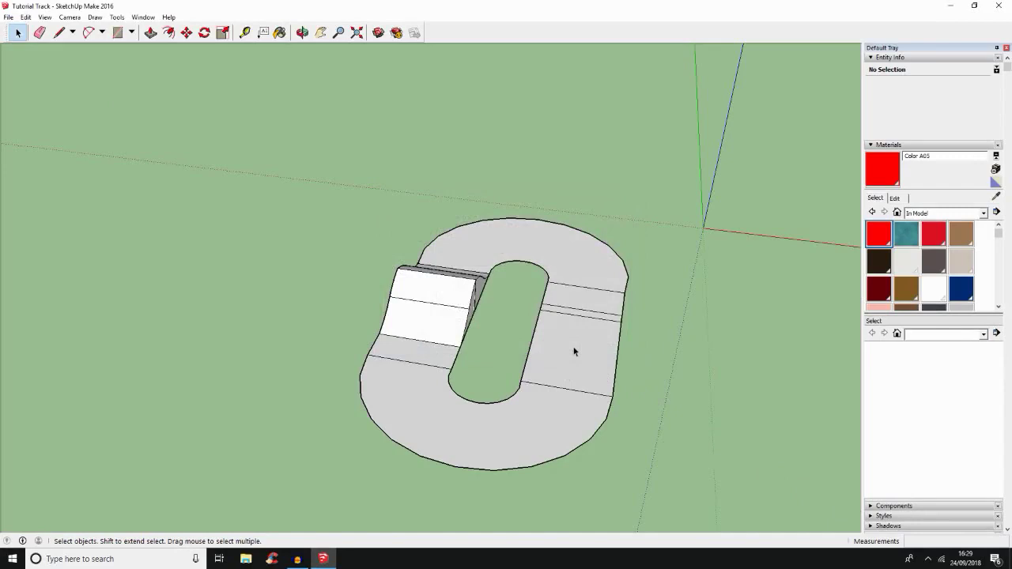
pyautogui.click(11, 17)
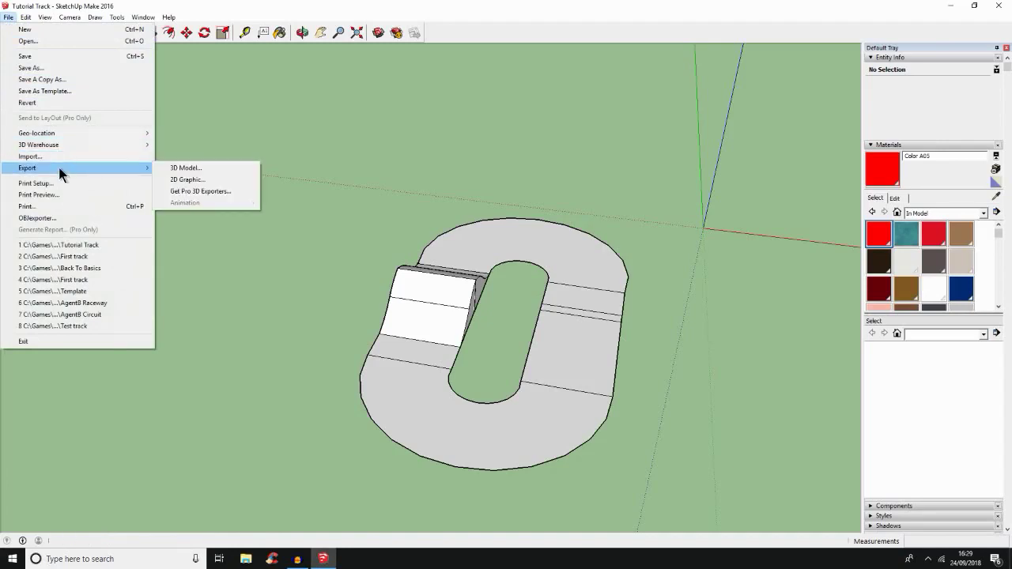
# Export the track with OBJexporter as Track.obj, answering No to PNG texture conversion.
pyautogui.click(67, 219)
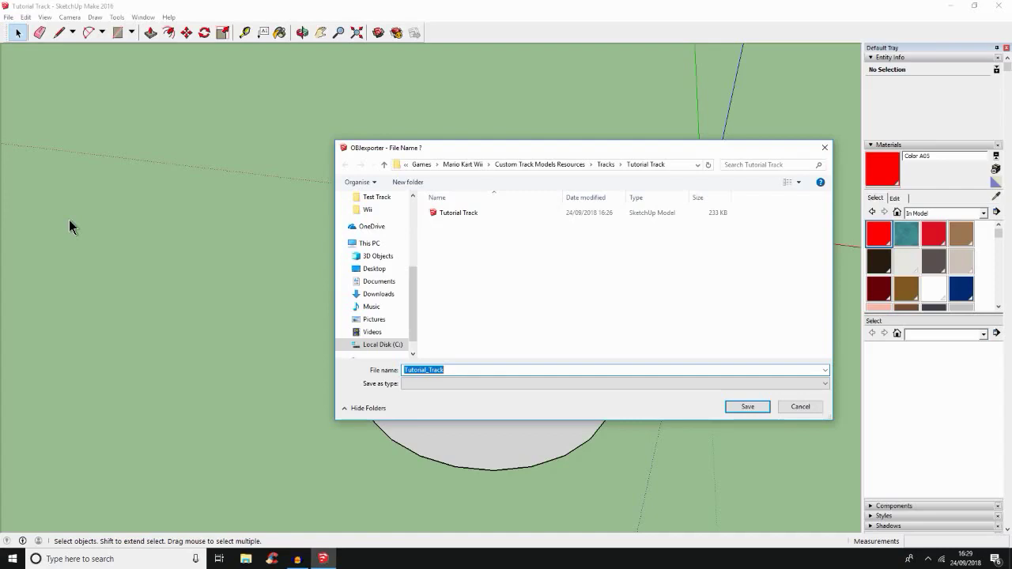
pyautogui.press('BackSpace')
pyautogui.write('Track.obj')
pyautogui.press('Return')
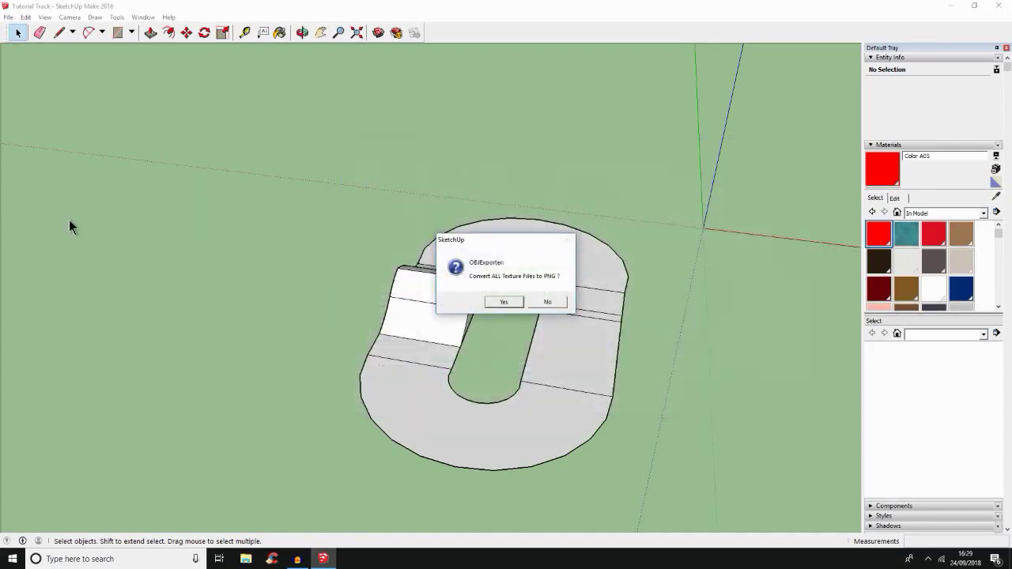
pyautogui.press('Tab')
pyautogui.press('Return')
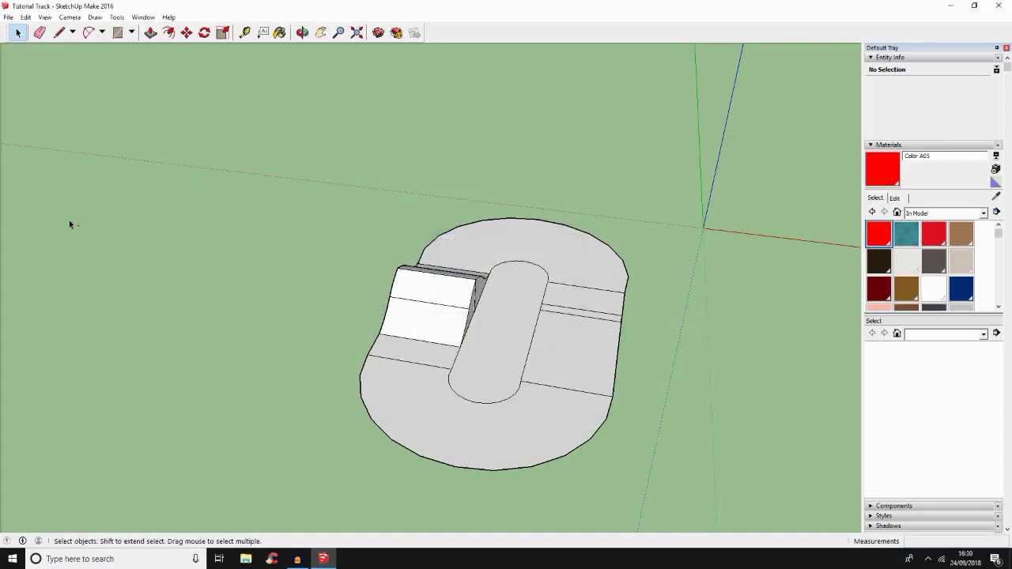
# Orbit and zoom the track model to a near top-down view.
pyautogui.scroll(-2, 50, 216)
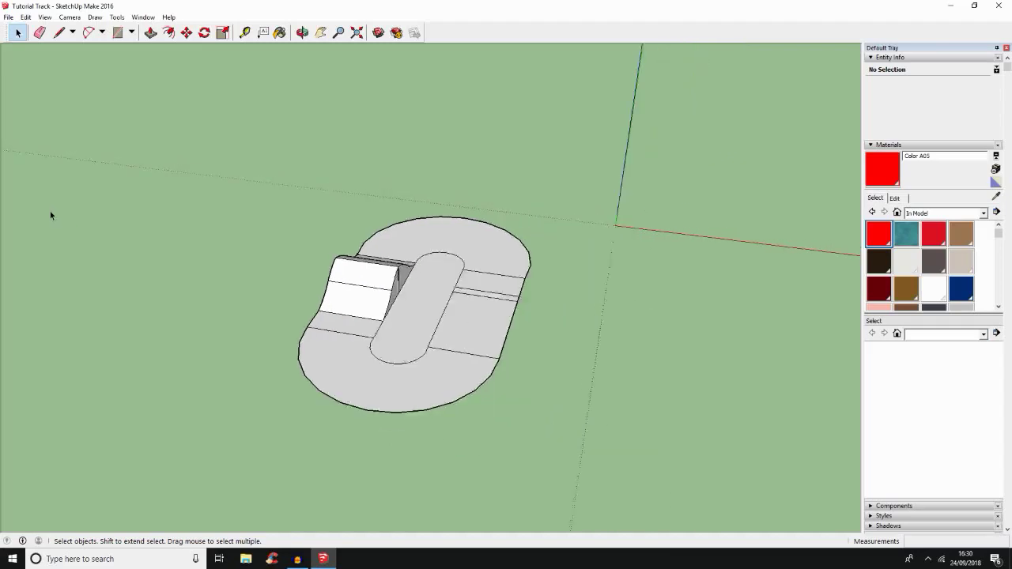
pyautogui.moveTo(49, 216); pyautogui.dragTo(4, 168, button='middle')
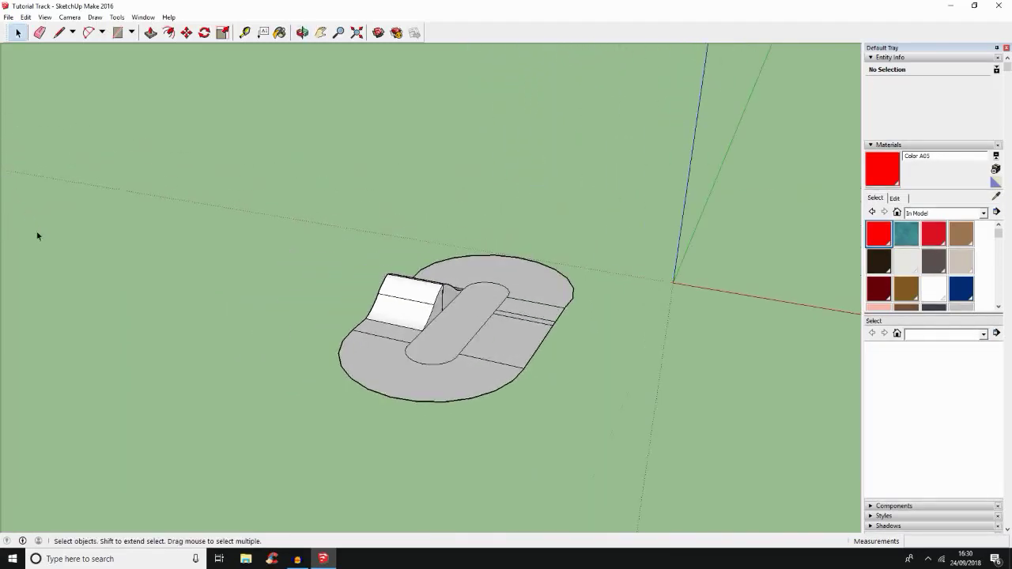
pyautogui.moveTo(592, 318); pyautogui.dragTo(300, 213, button='middle')
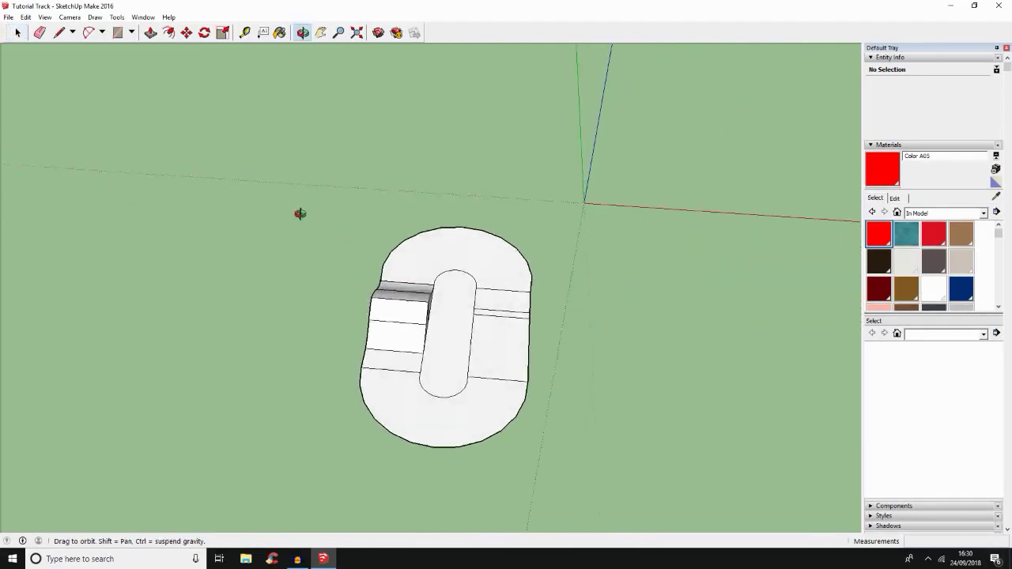
pyautogui.scroll(-3, 302, 216)
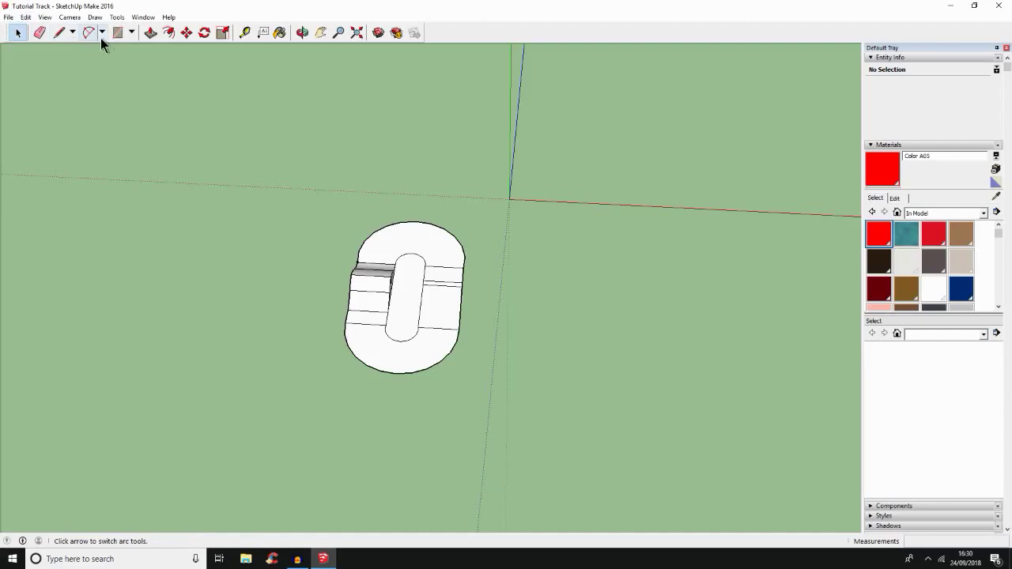
# Draw a large hexagon centred on the track that encloses the whole course.
pyautogui.click(132, 36)
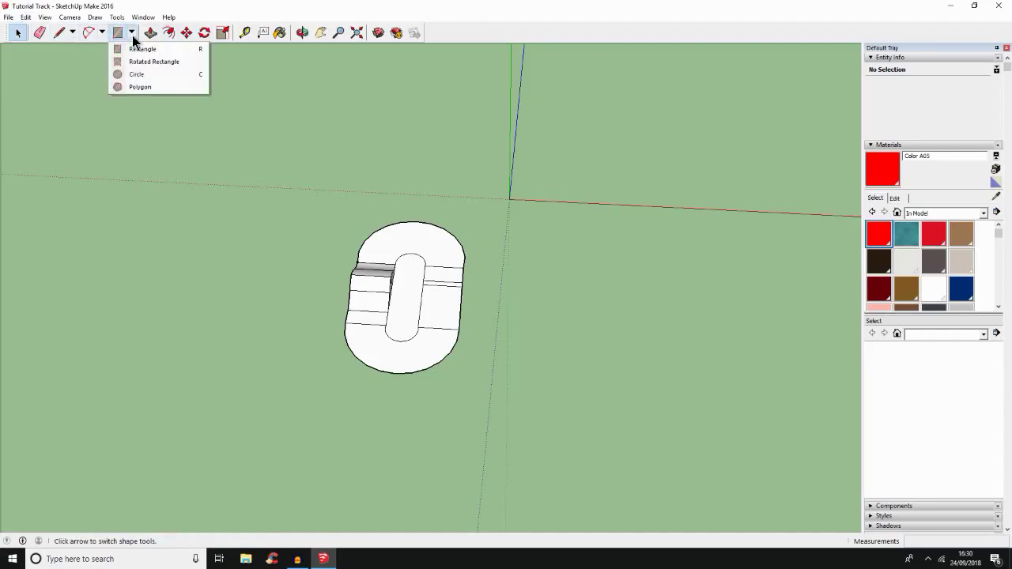
pyautogui.click(161, 86)
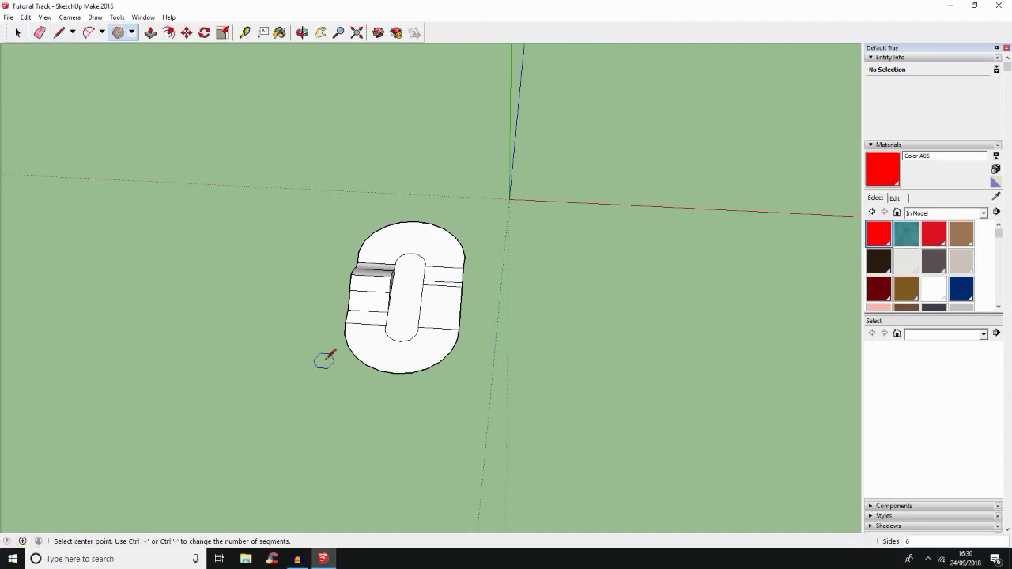
pyautogui.scroll(-3, 400, 328)
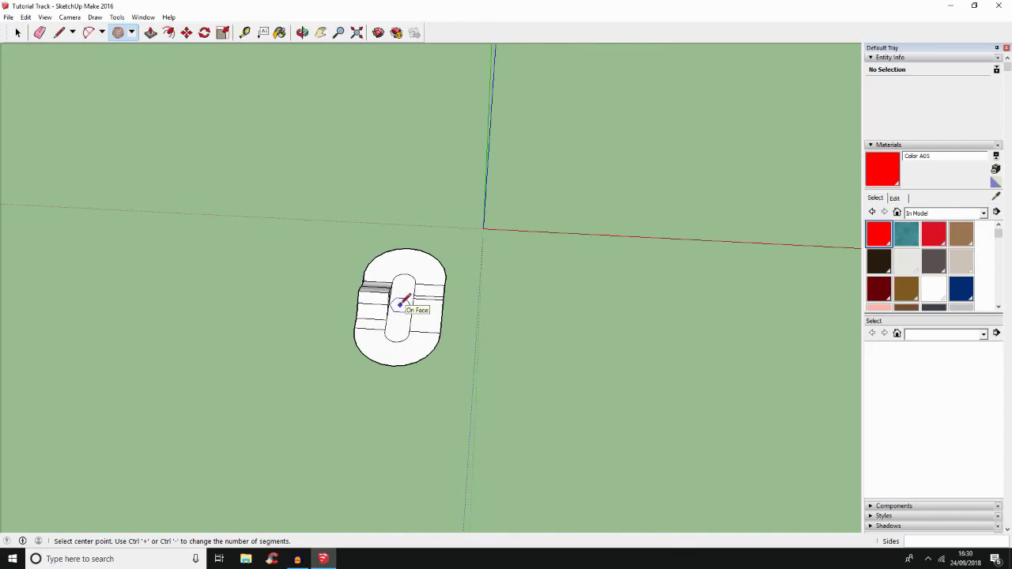
pyautogui.click(400, 305)
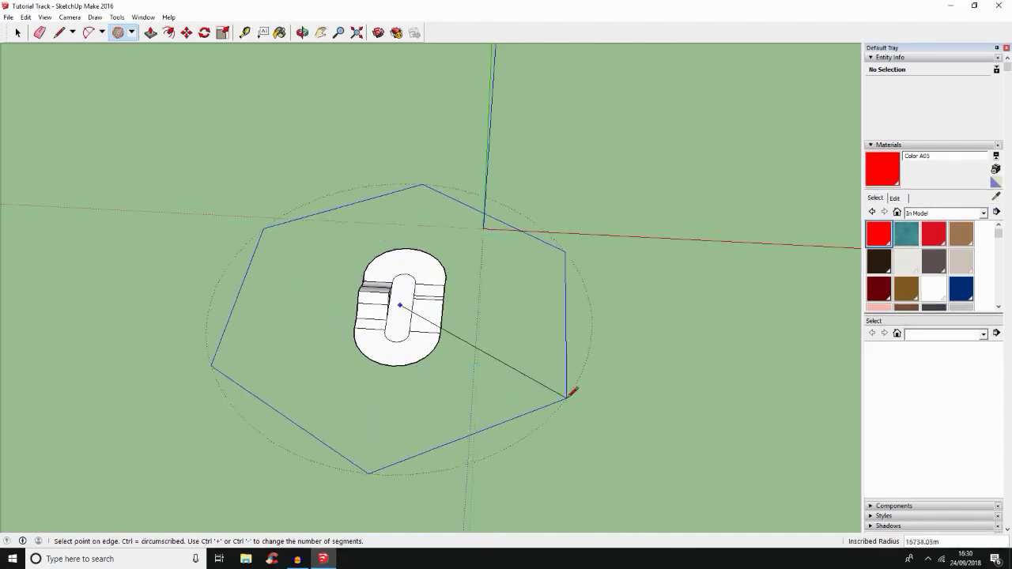
pyautogui.click(620, 429)
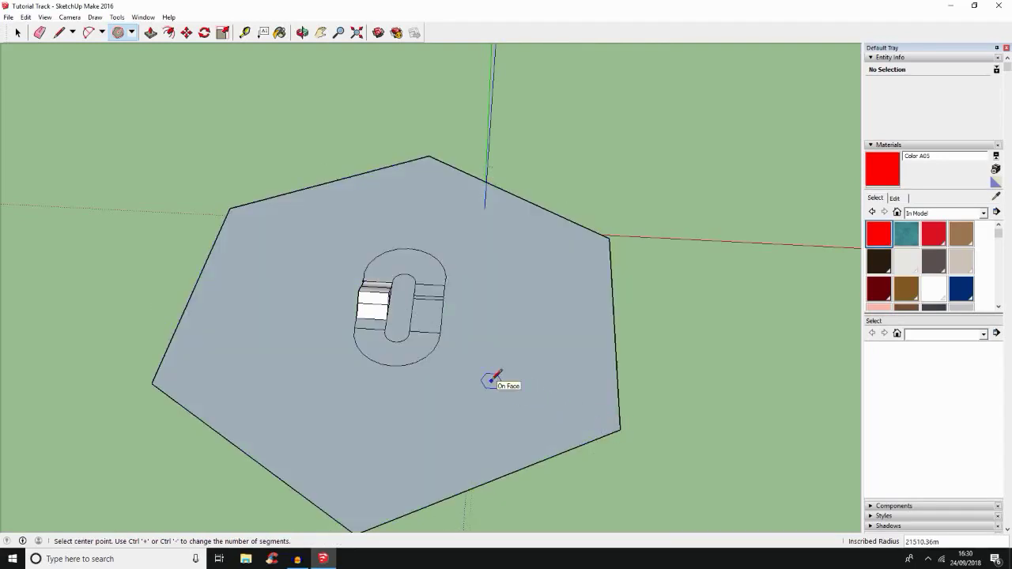
# Switch to Select and dismiss the hexagon face's context menu without applying anything.
pyautogui.click(18, 32)
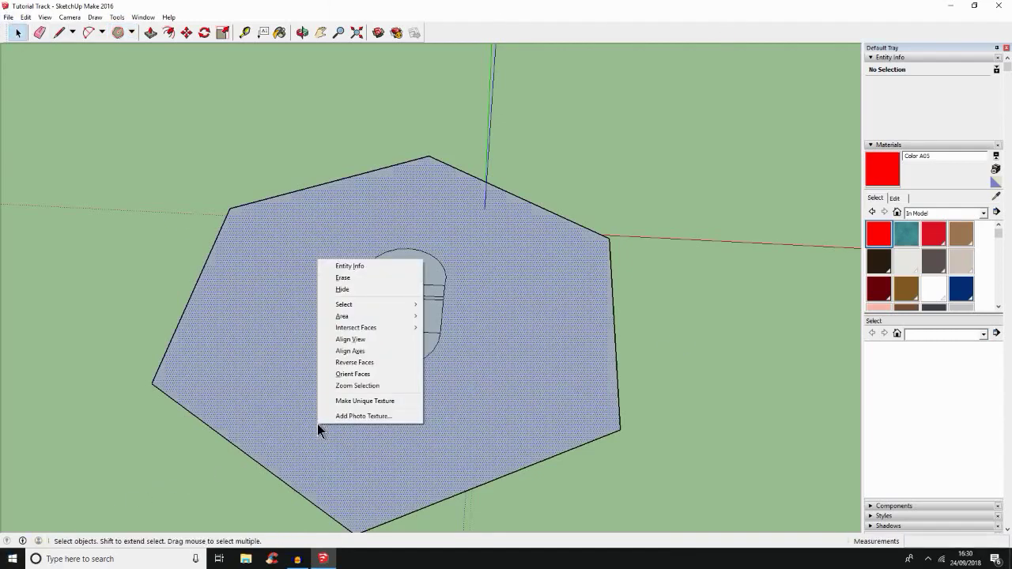
pyautogui.rightClick(316, 425)
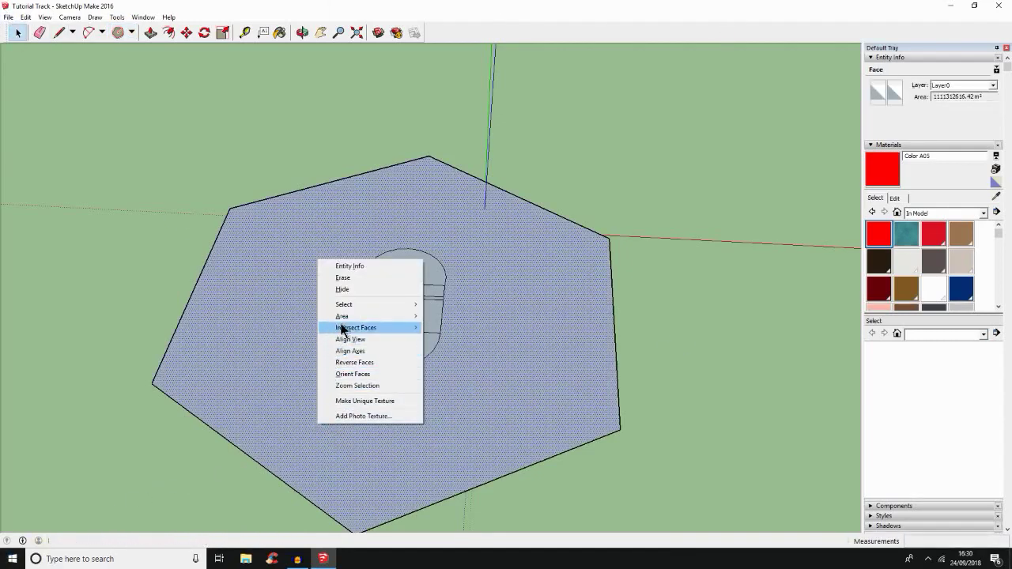
pyautogui.moveTo(358, 328)
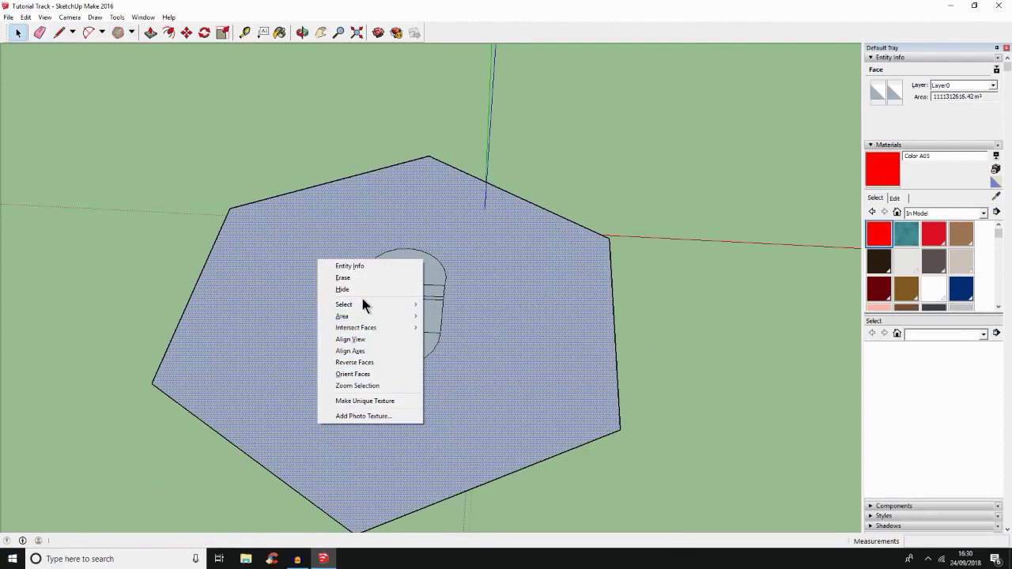
pyautogui.click(486, 268)
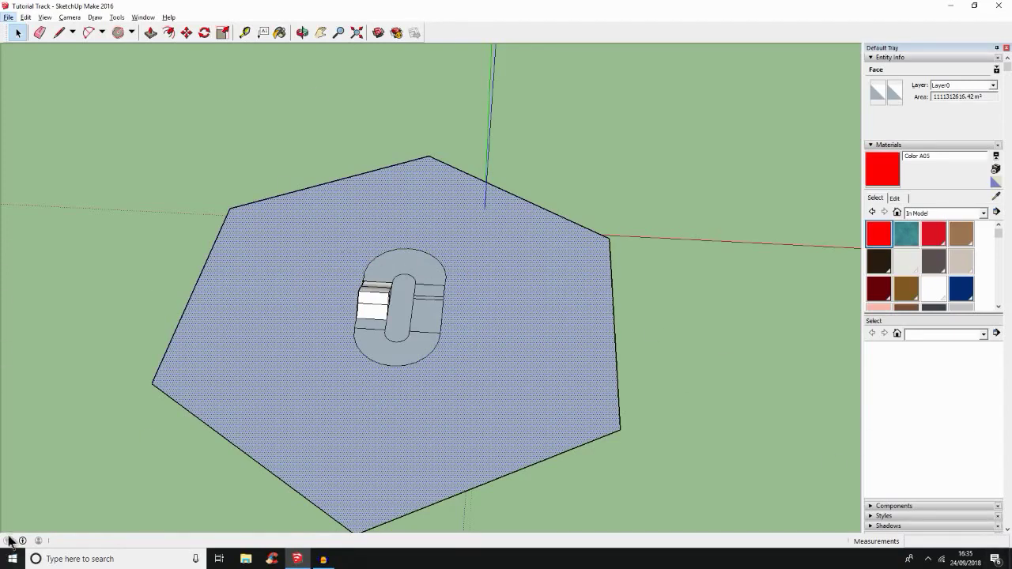
# Deselect the face and draw a second hexagon centred on the track, sized beyond the first.
pyautogui.click(156, 333)
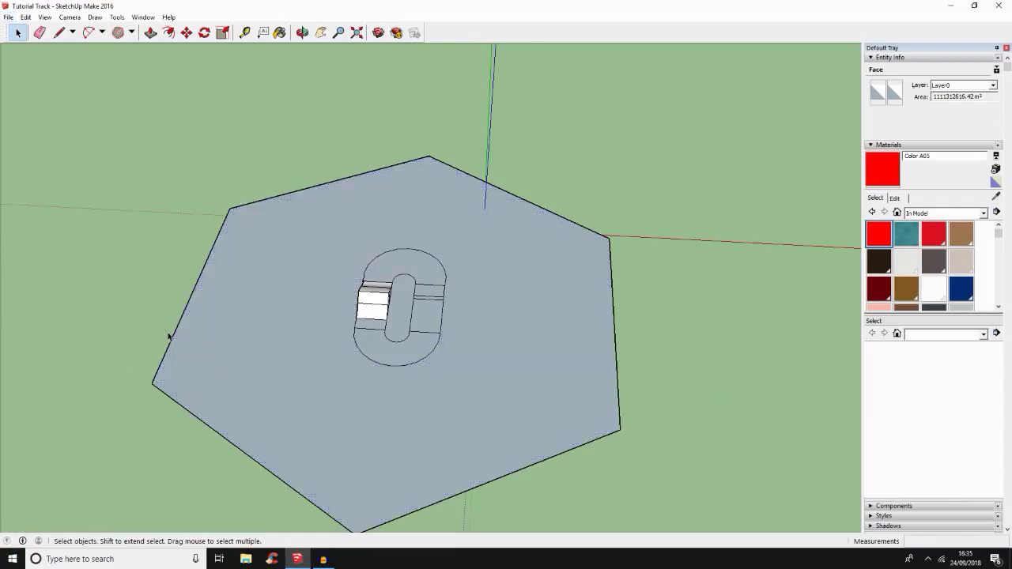
pyautogui.scroll(-5, 162, 334)
pyautogui.scroll(1, 168, 336)
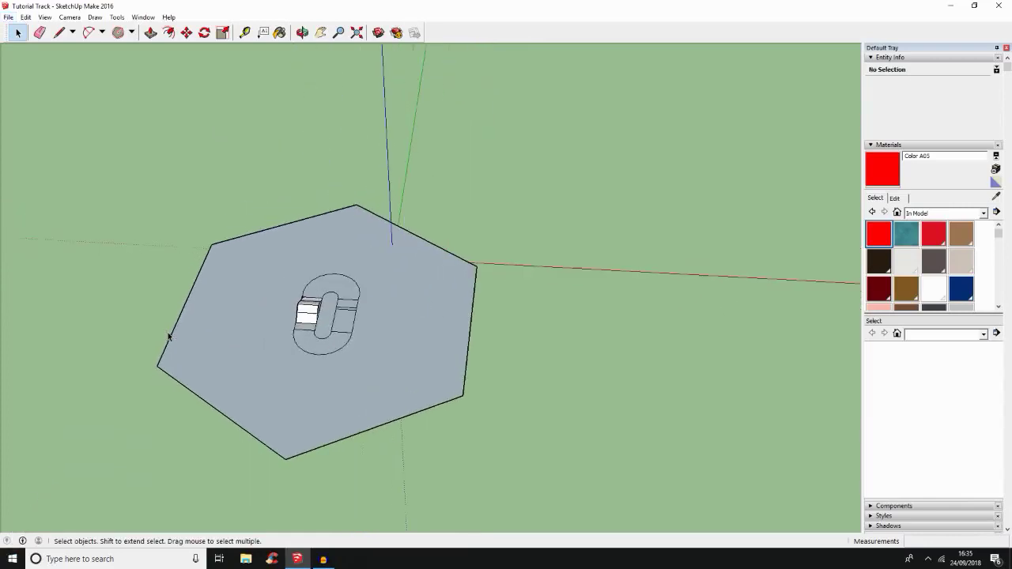
pyautogui.scroll(-1, 168, 336)
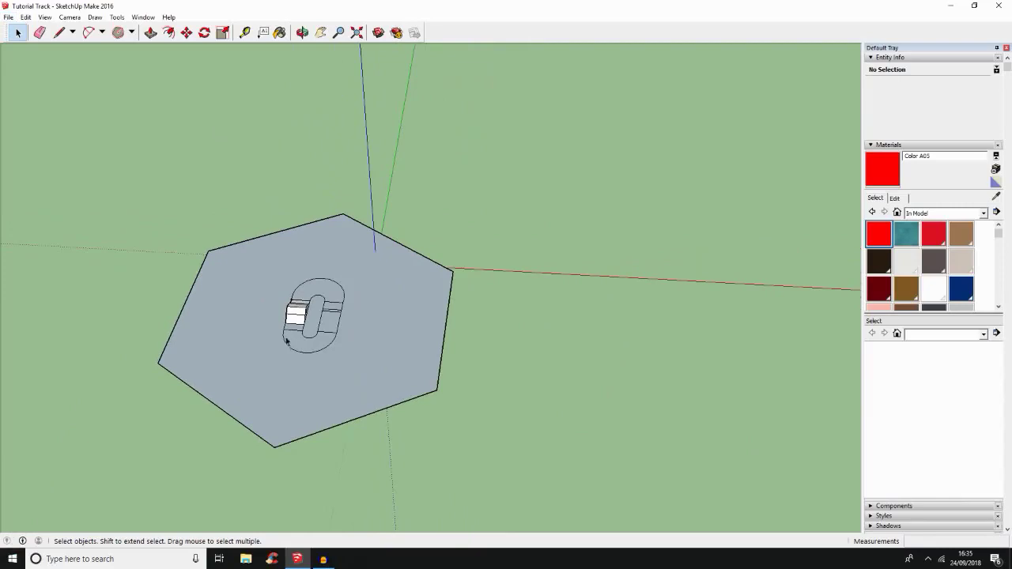
pyautogui.click(119, 38)
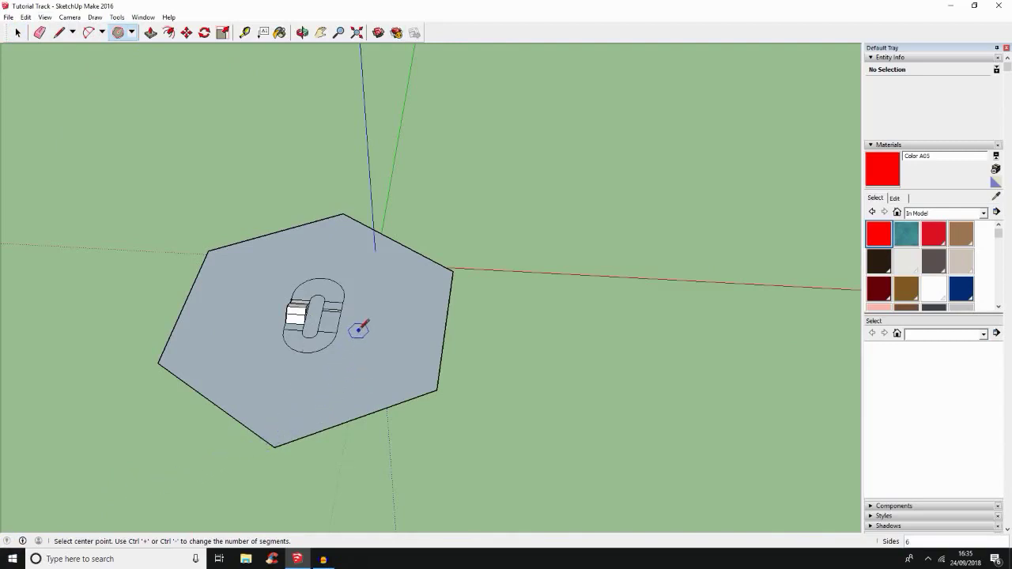
pyautogui.scroll(-2, 332, 320)
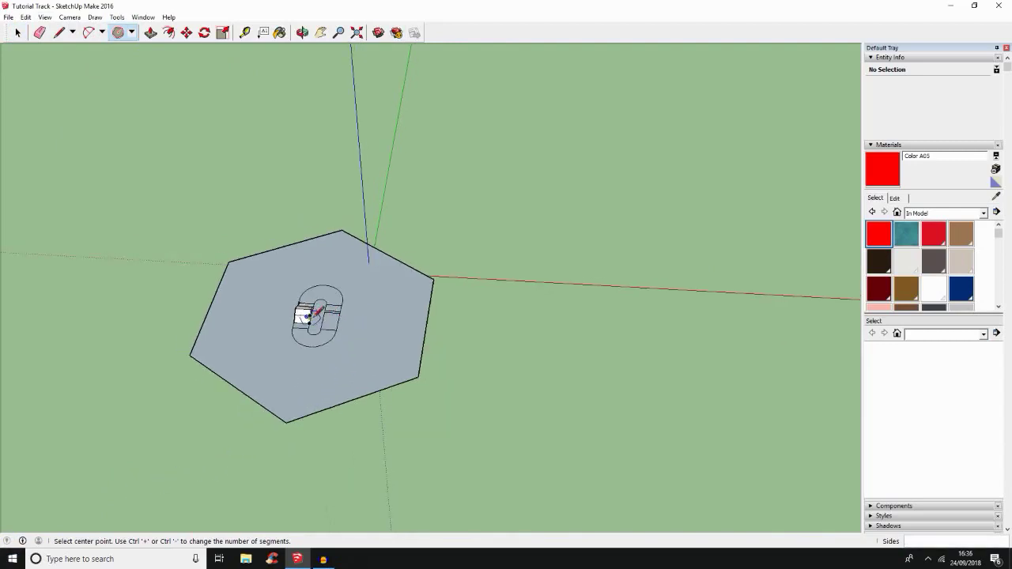
pyautogui.click(316, 316)
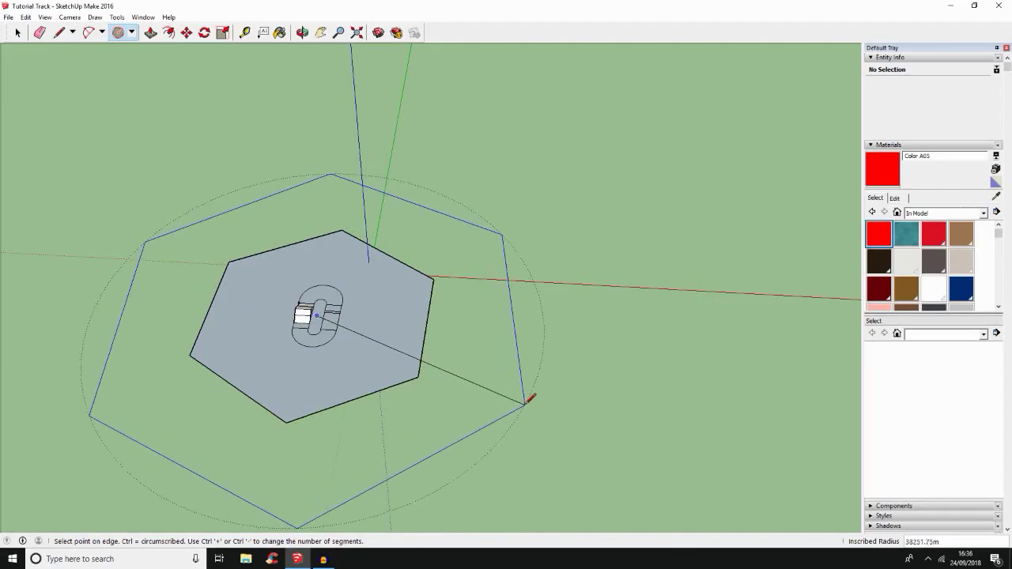
pyautogui.click(530, 399)
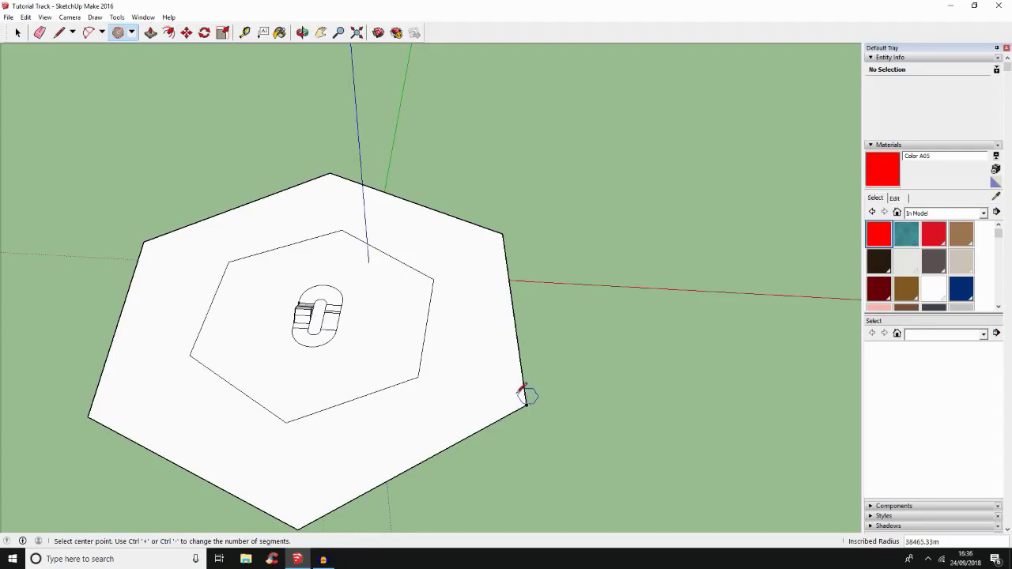
# Zoom in and orbit to inspect the two hexagons around the track.
pyautogui.scroll(2, 510, 391)
pyautogui.scroll(1, 399, 304)
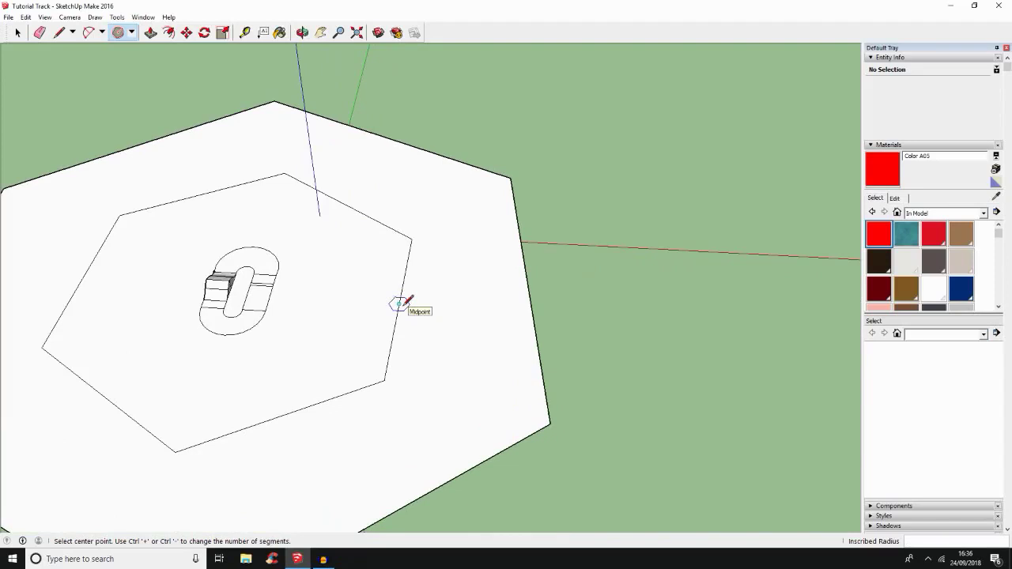
pyautogui.scroll(1, 399, 304)
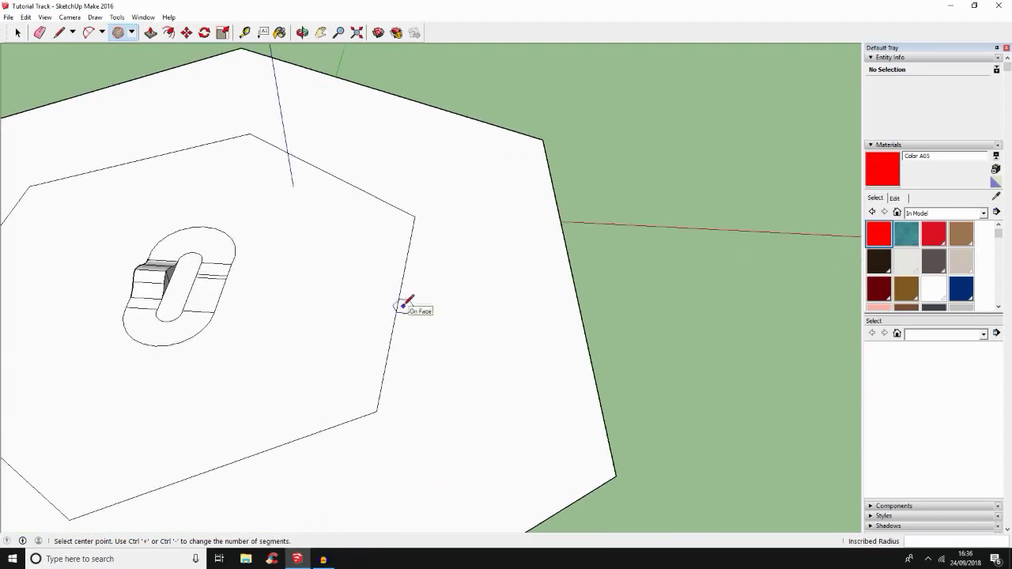
pyautogui.moveTo(405, 305); pyautogui.dragTo(361, 303, button='middle')
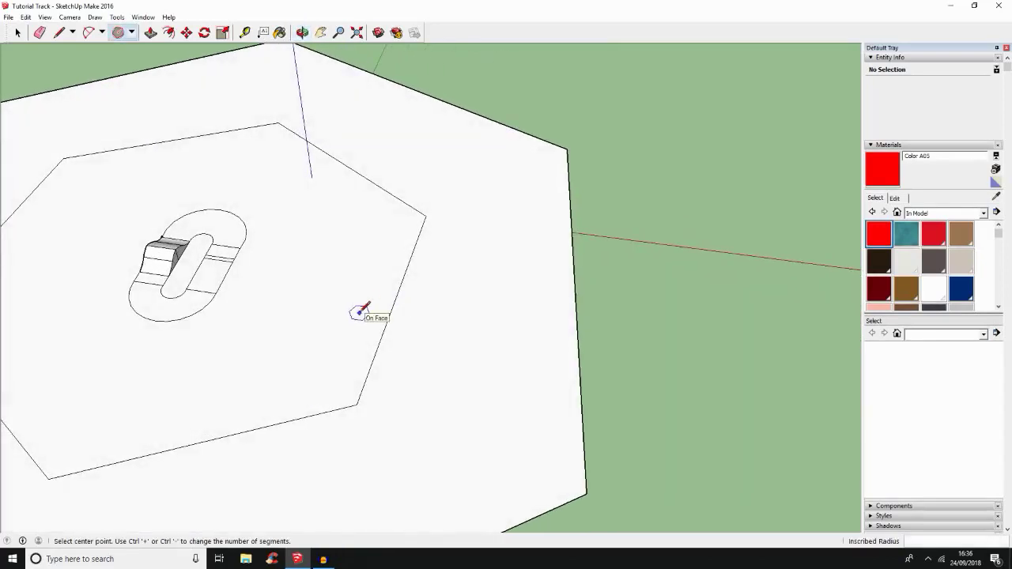
pyautogui.scroll(3, 360, 311)
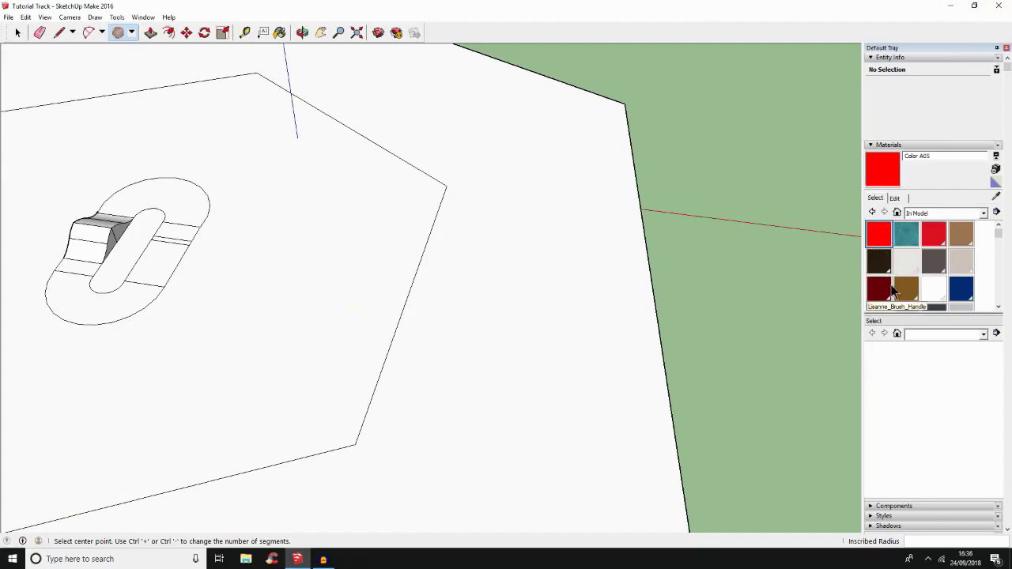
pyautogui.scroll(-3, 892, 291)
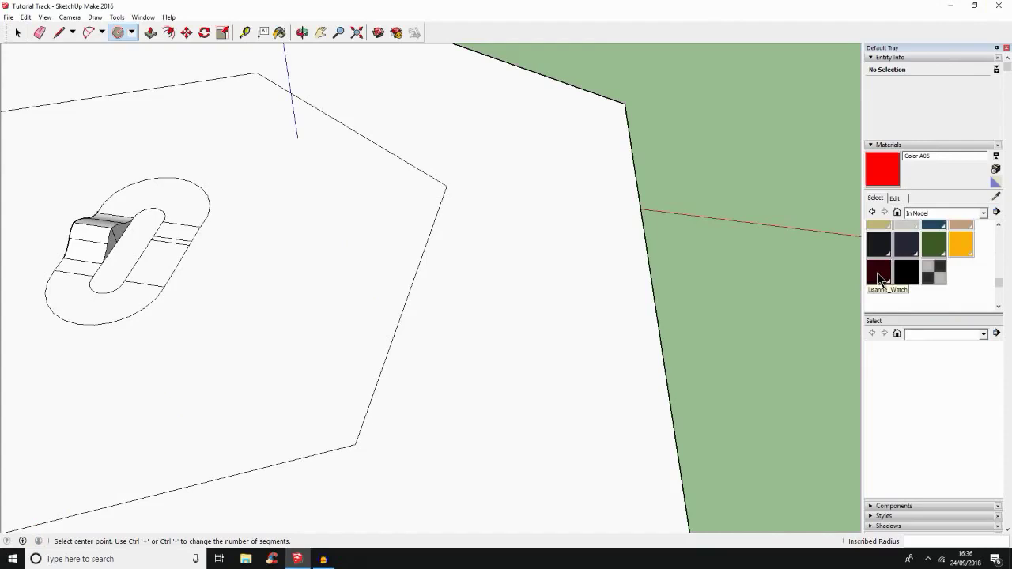
# Paint the face beside the slot and the curved track end with Road.
pyautogui.click(902, 277)
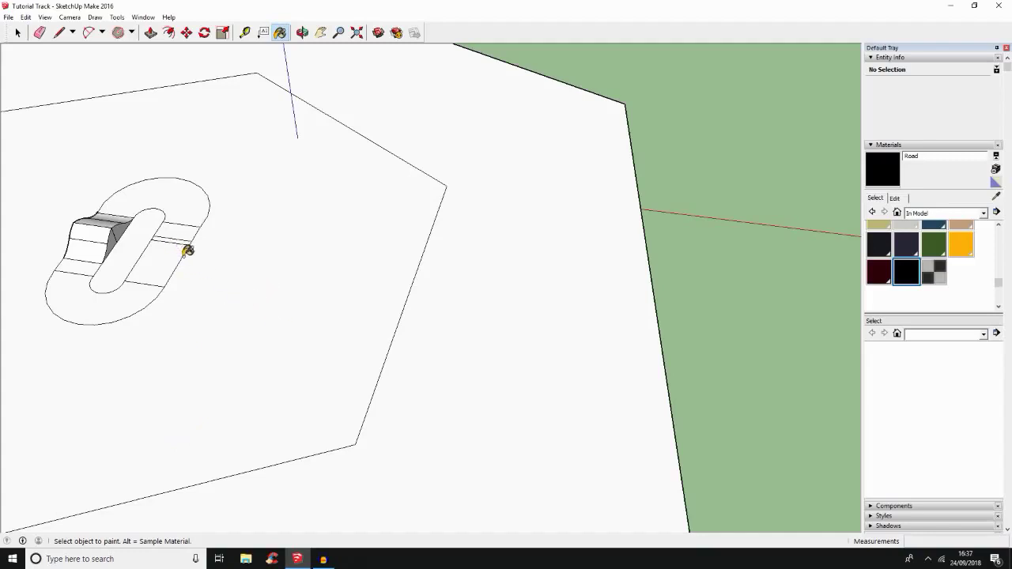
pyautogui.click(165, 256)
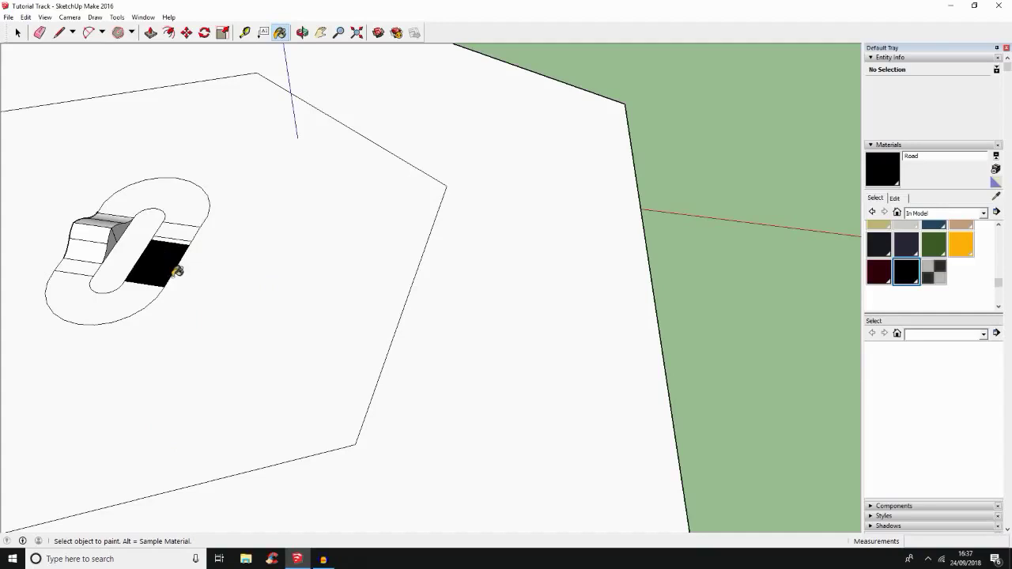
pyautogui.click(188, 207)
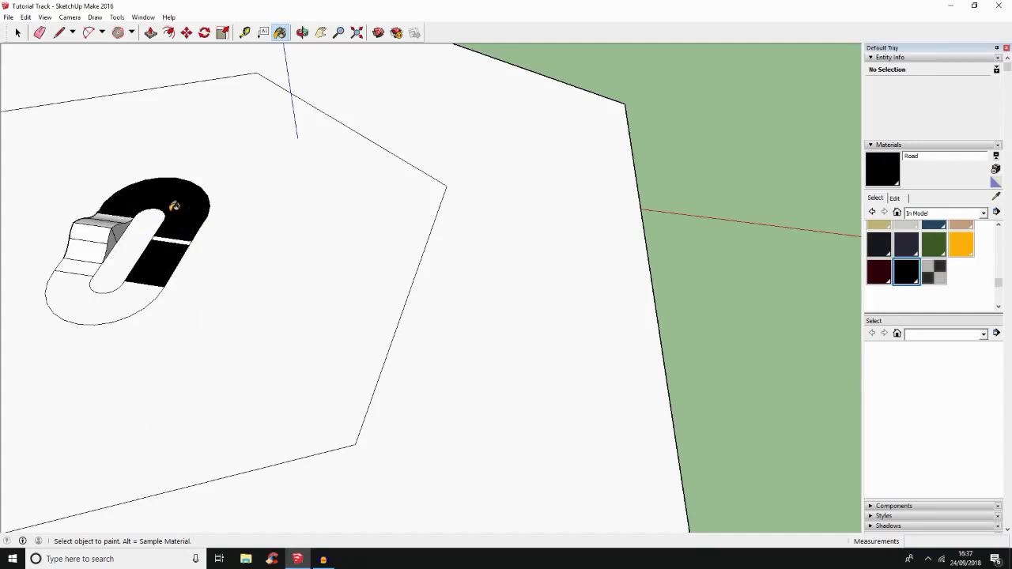
# Paint the left curve, flat section and the ramp's top and sloped faces with Road.
pyautogui.moveTo(192, 258); pyautogui.dragTo(24, 163, button='middle')
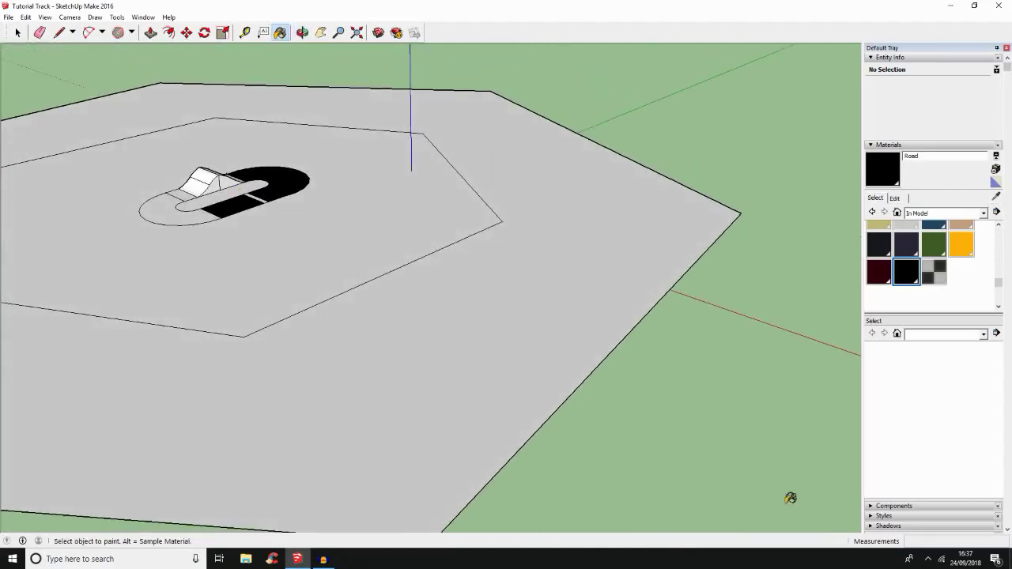
pyautogui.moveTo(162, 384)
pyautogui.mouseDown(button='middle')
pyautogui.moveTo(84, 292)
pyautogui.moveTo(68, 253)
pyautogui.moveTo(55, 314)
pyautogui.moveTo(61, 400)
pyautogui.moveTo(23, 490)
pyautogui.moveTo(28, 511)
pyautogui.mouseUp(button='middle')
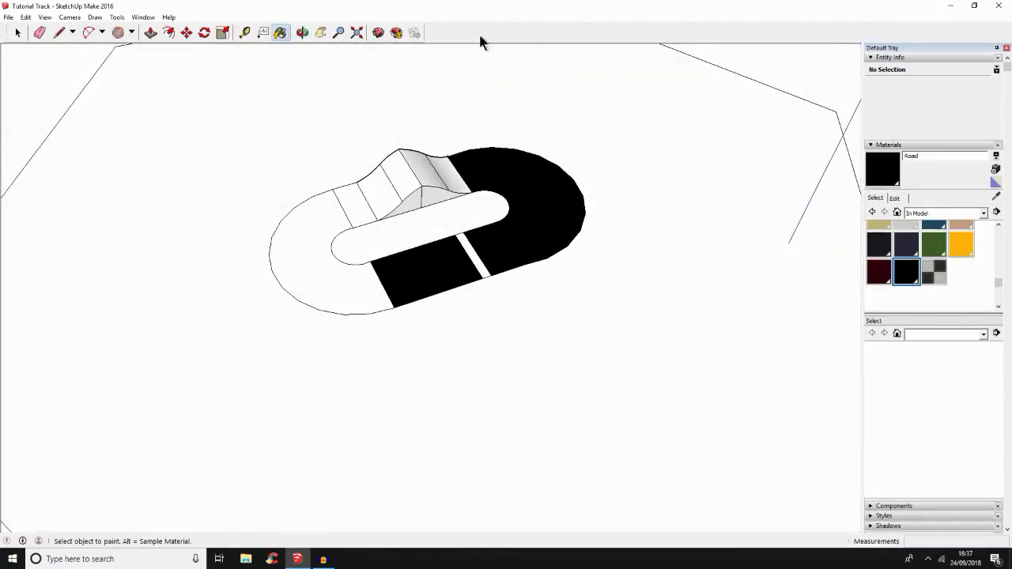
pyautogui.scroll(3, 343, 199)
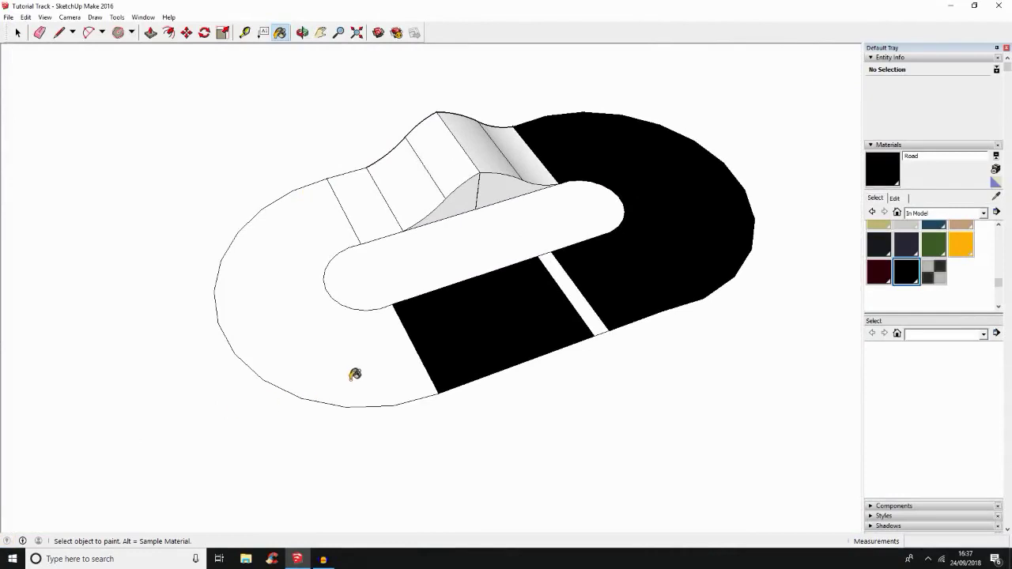
pyautogui.click(358, 371)
pyautogui.click(371, 219)
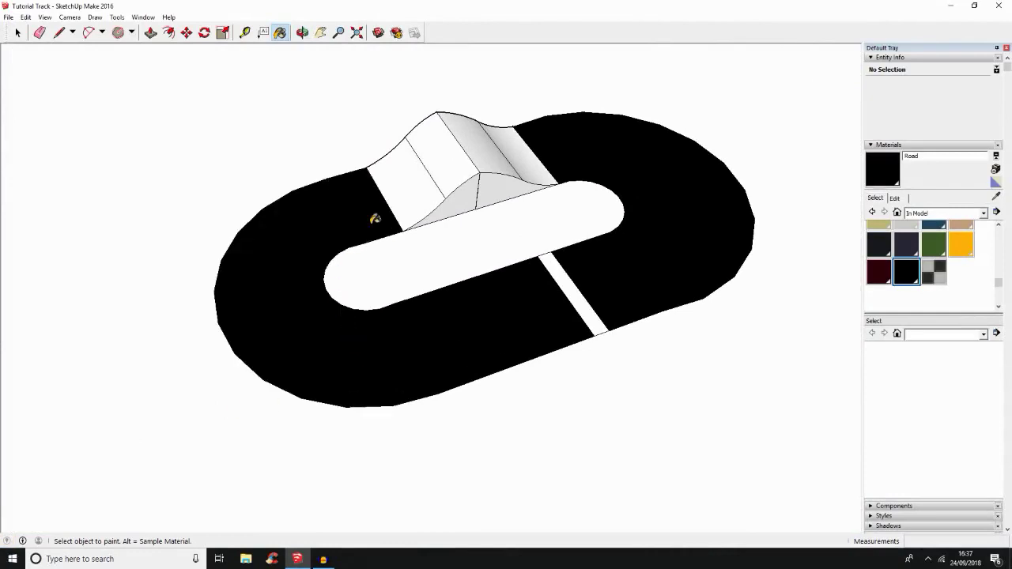
pyautogui.click(407, 193)
pyautogui.click(450, 170)
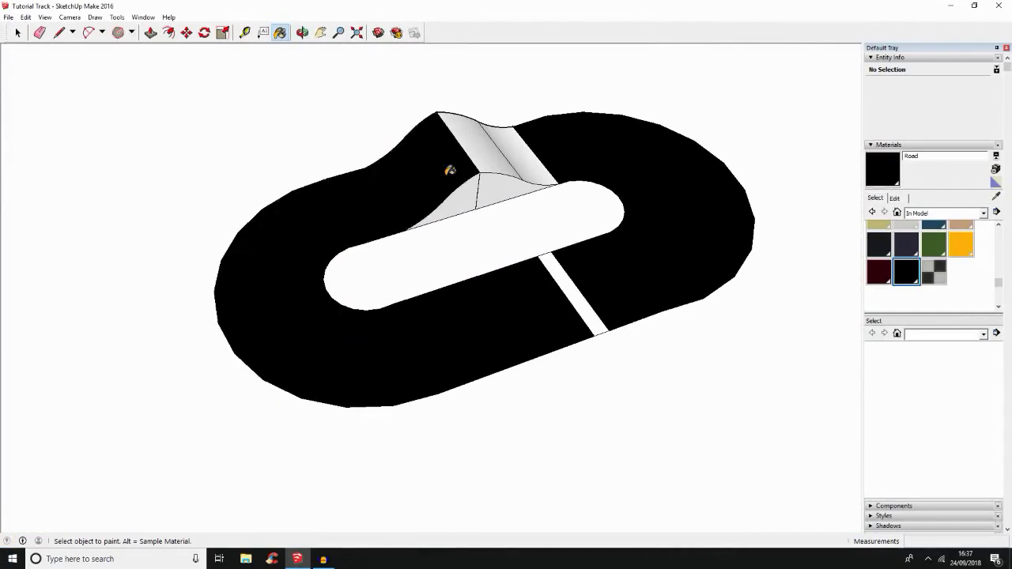
pyautogui.click(496, 156)
pyautogui.click(522, 158)
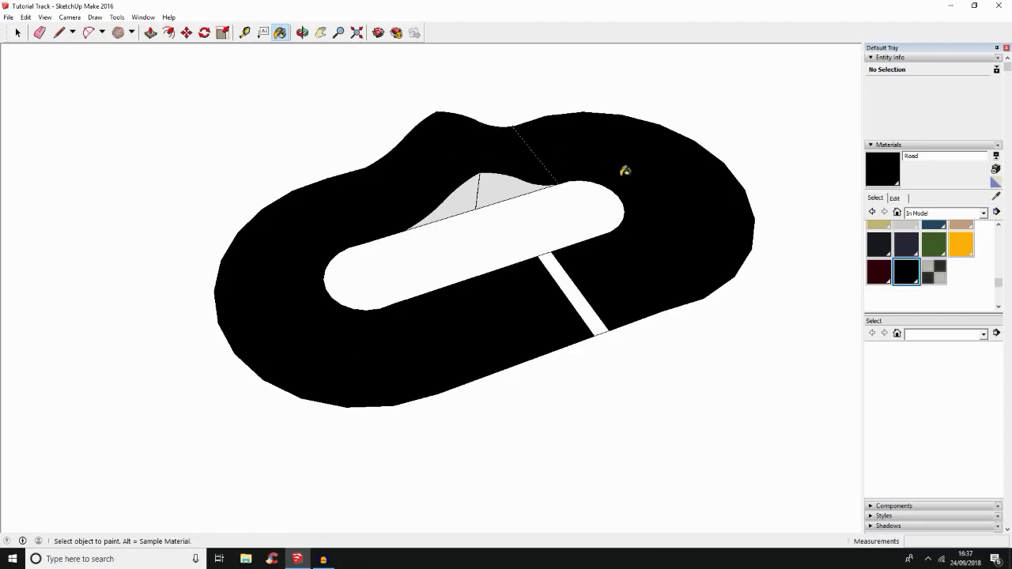
# Zoom out and pick the teal Grass material.
pyautogui.scroll(1, 624, 170)
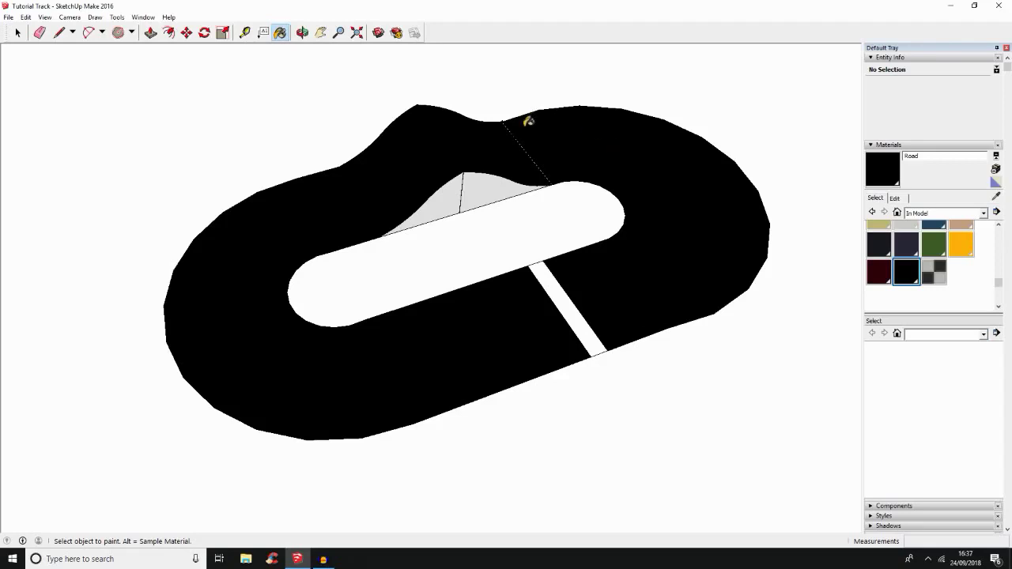
pyautogui.scroll(1, 707, 411)
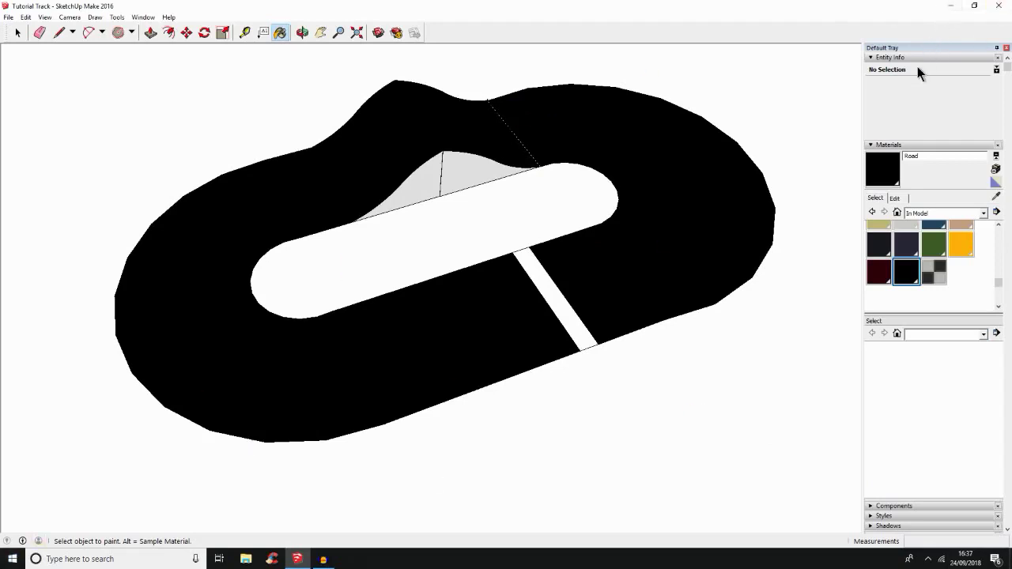
pyautogui.scroll(5, 940, 265)
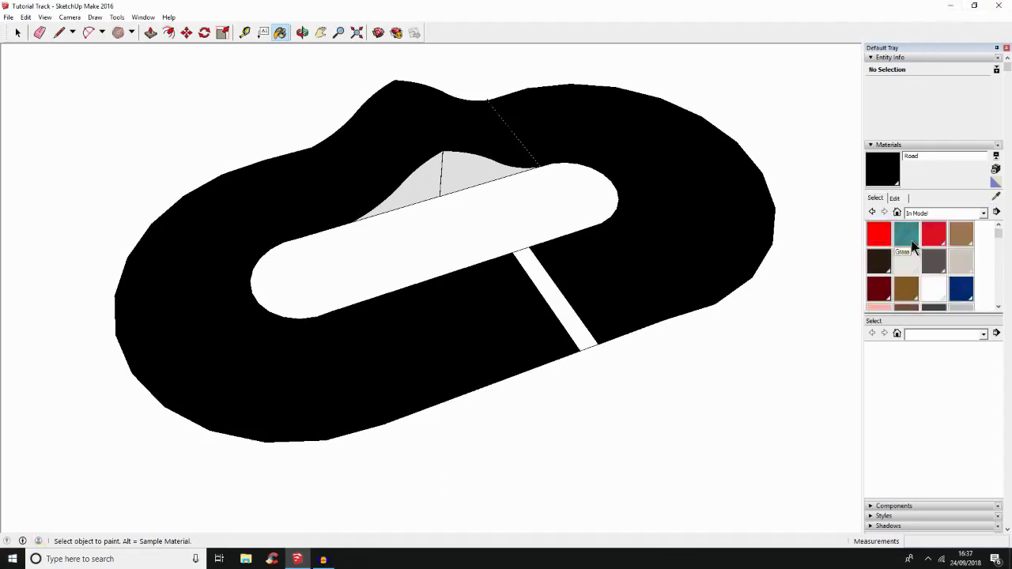
pyautogui.click(913, 241)
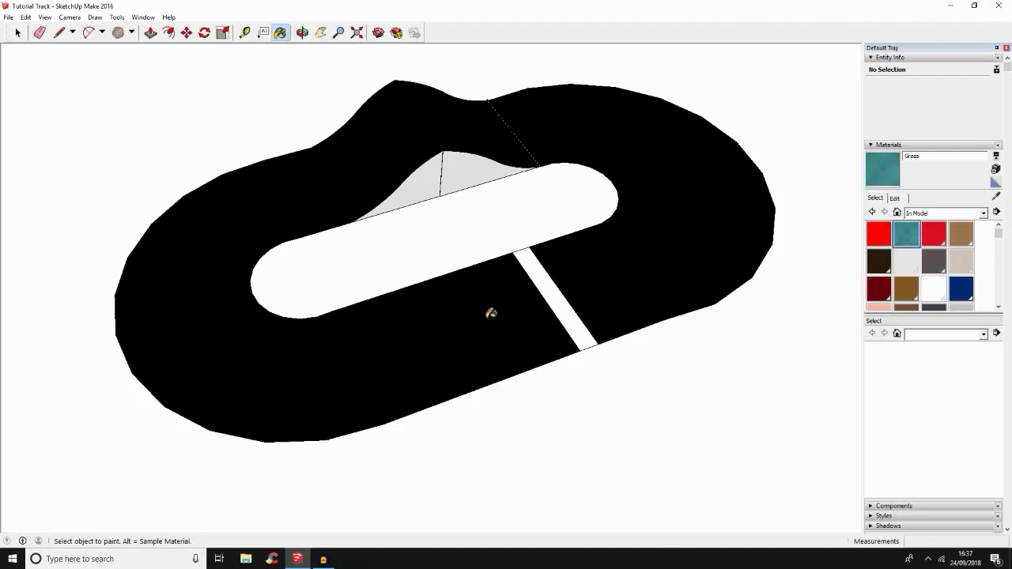
# Fill the island inside the track loop with Grass.
pyautogui.scroll(1, 474, 220)
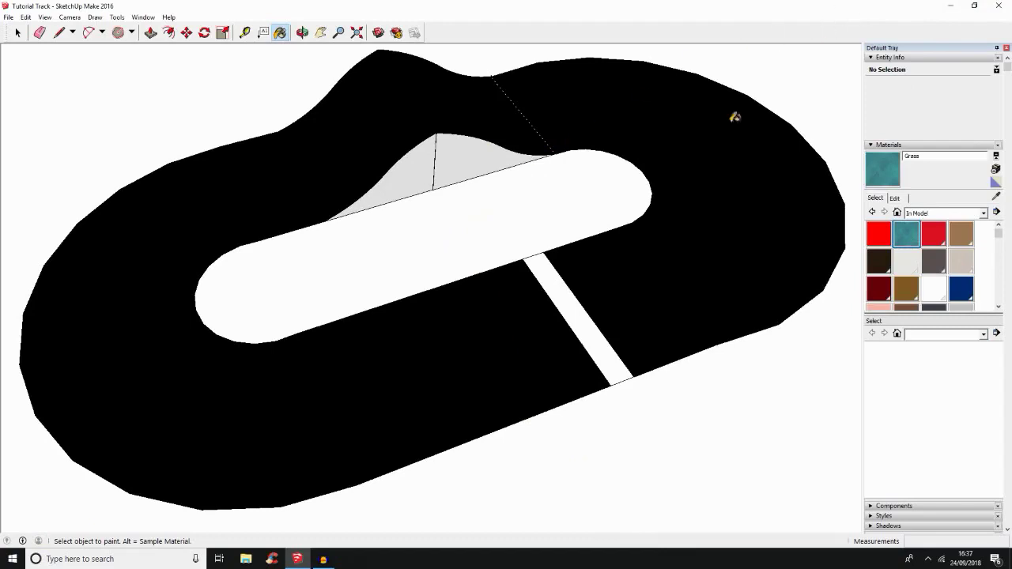
pyautogui.click(277, 318)
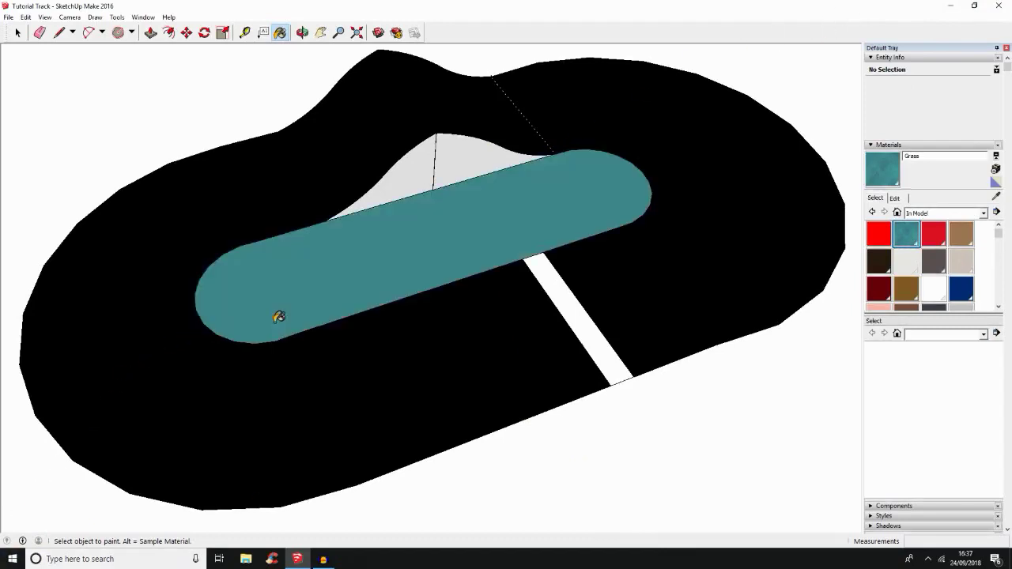
pyautogui.scroll(5, 278, 317)
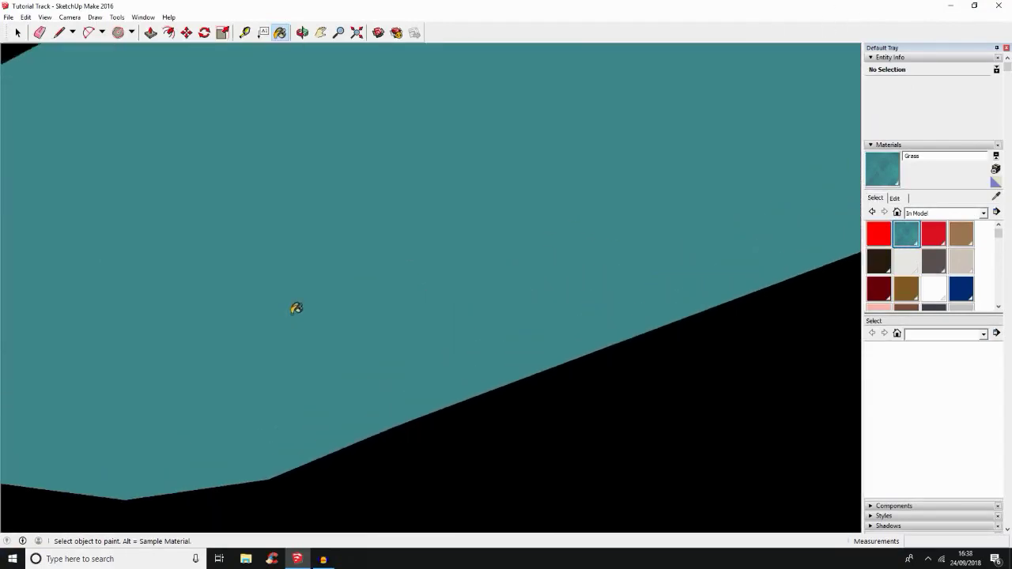
pyautogui.scroll(-10, 297, 308)
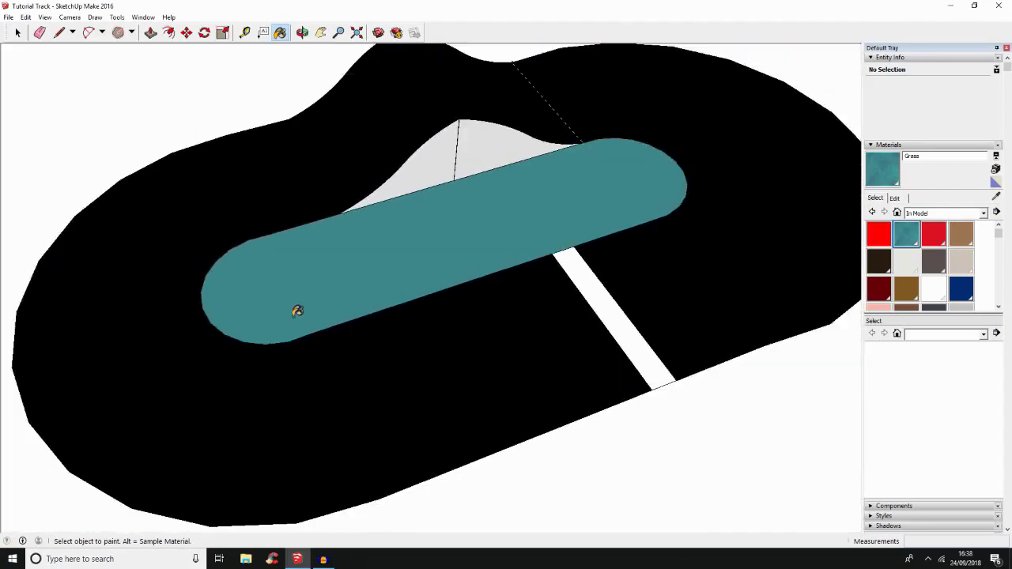
pyautogui.scroll(-3, 402, 226)
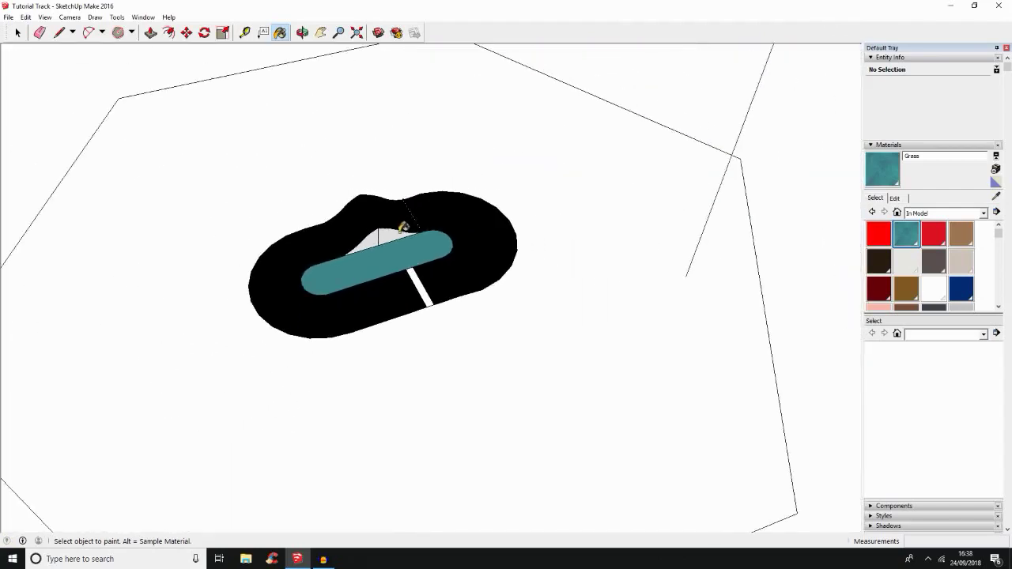
# Paint the hexagonal ground face around the track with Grass.
pyautogui.click(455, 345)
pyautogui.scroll(-6, 431, 301)
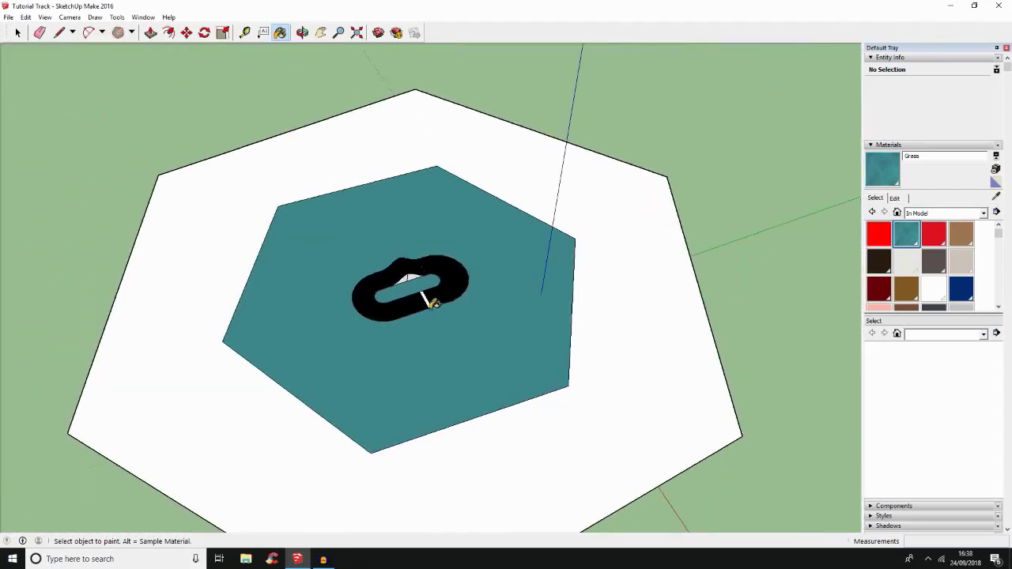
pyautogui.scroll(10, 433, 303)
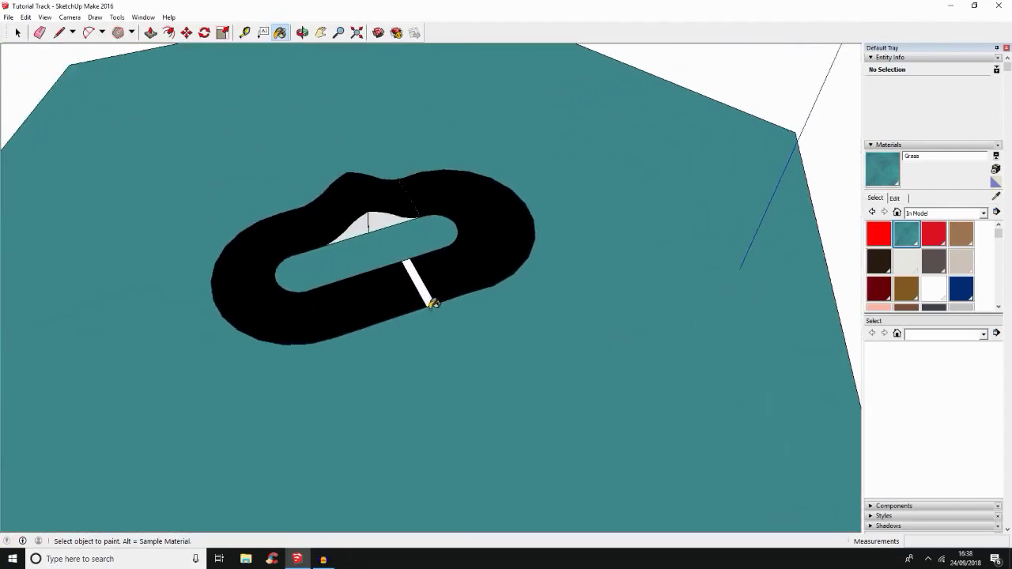
pyautogui.scroll(-6, 433, 303)
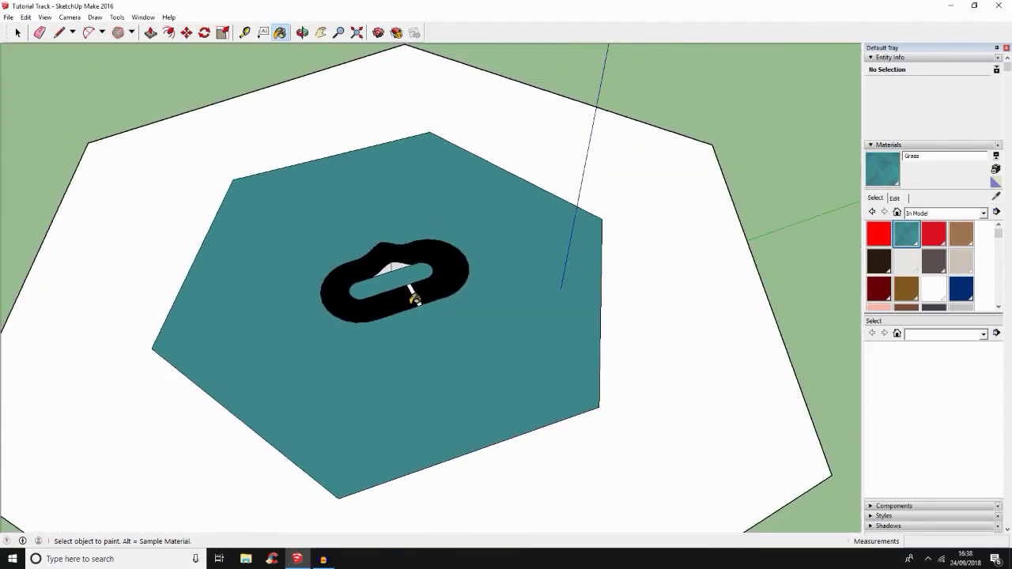
pyautogui.scroll(10, 411, 294)
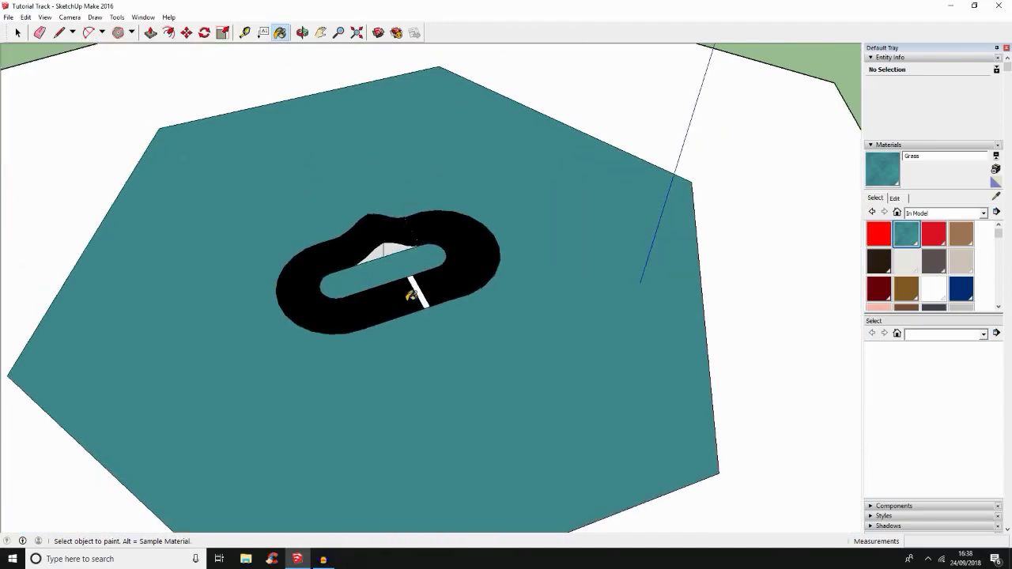
pyautogui.scroll(1, 408, 288)
pyautogui.scroll(-5, 406, 287)
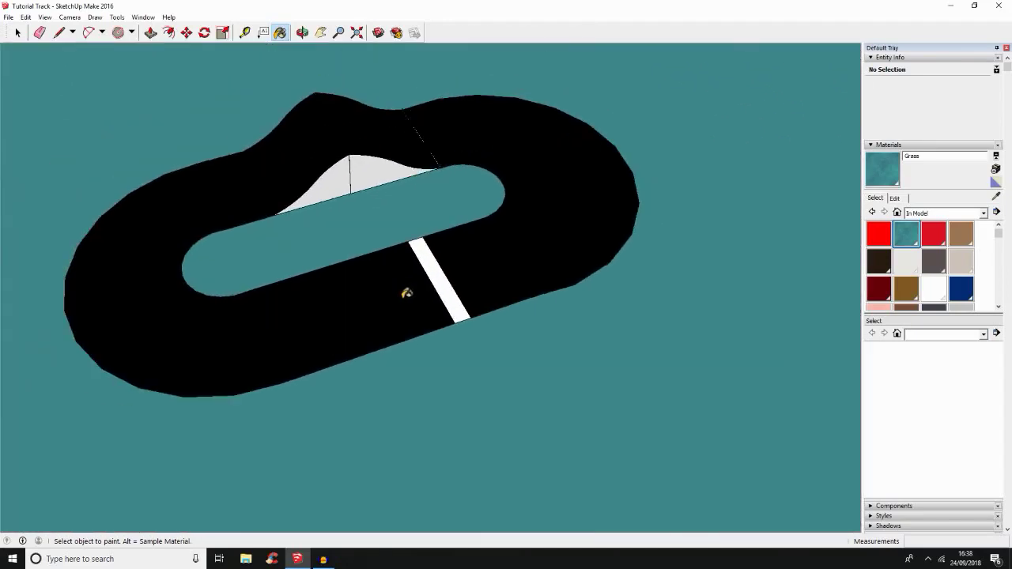
pyautogui.scroll(1, 403, 300)
pyautogui.scroll(3, 403, 299)
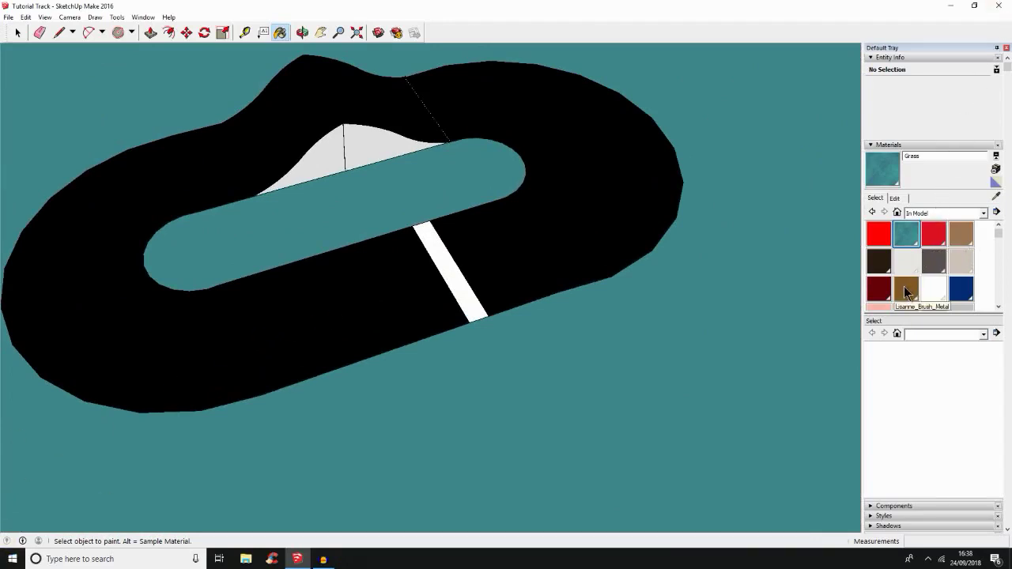
# Set the Start line material's texture width to 150, making it 150.00m by 150.00m.
pyautogui.scroll(-5, 904, 287)
pyautogui.click(927, 240)
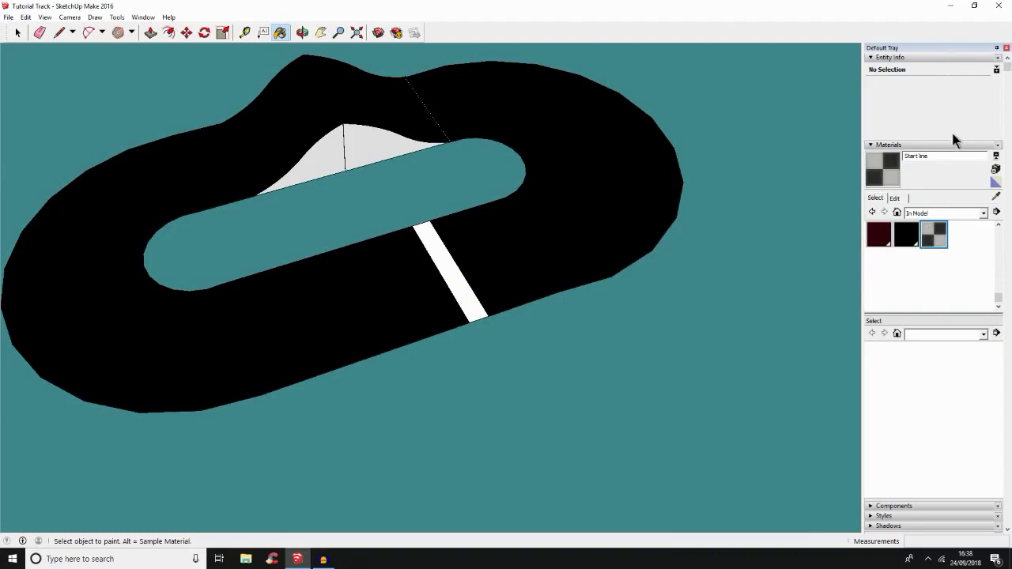
pyautogui.click(895, 199)
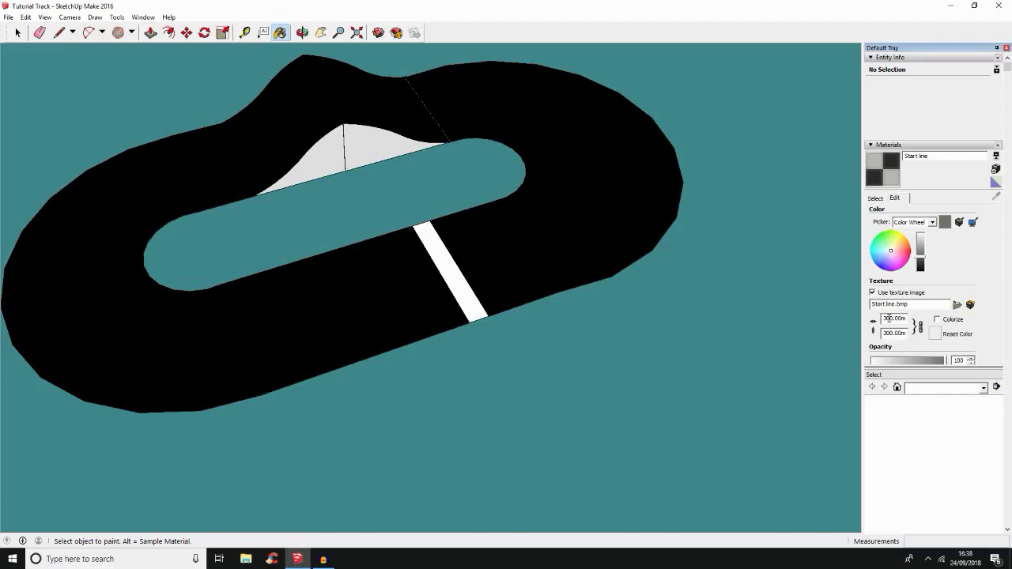
pyautogui.press('BackSpace')
pyautogui.press('BackSpace')
pyautogui.press('BackSpace')
pyautogui.write('150')
# Return to the in-model materials list and select Grass as the current material.
pyautogui.click(896, 387)
pyautogui.scroll(-3, 906, 431)
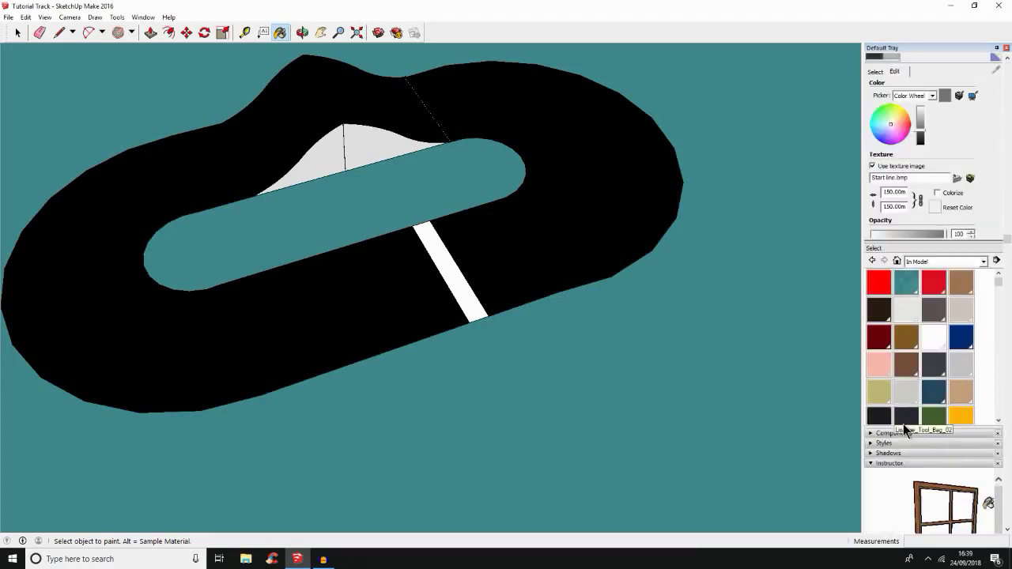
pyautogui.scroll(-2, 895, 388)
pyautogui.scroll(3, 894, 379)
pyautogui.scroll(-1, 902, 382)
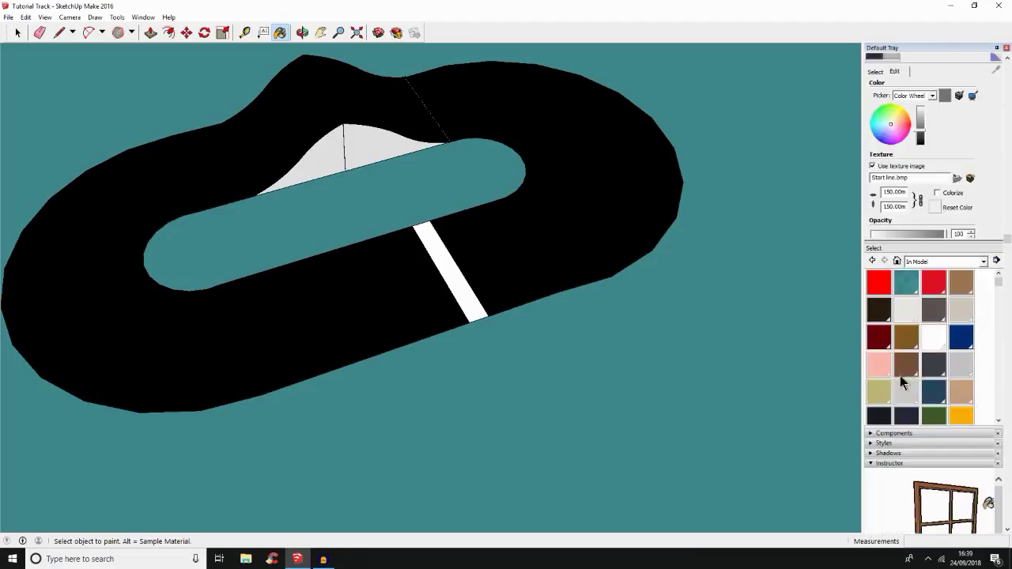
pyautogui.scroll(2, 926, 365)
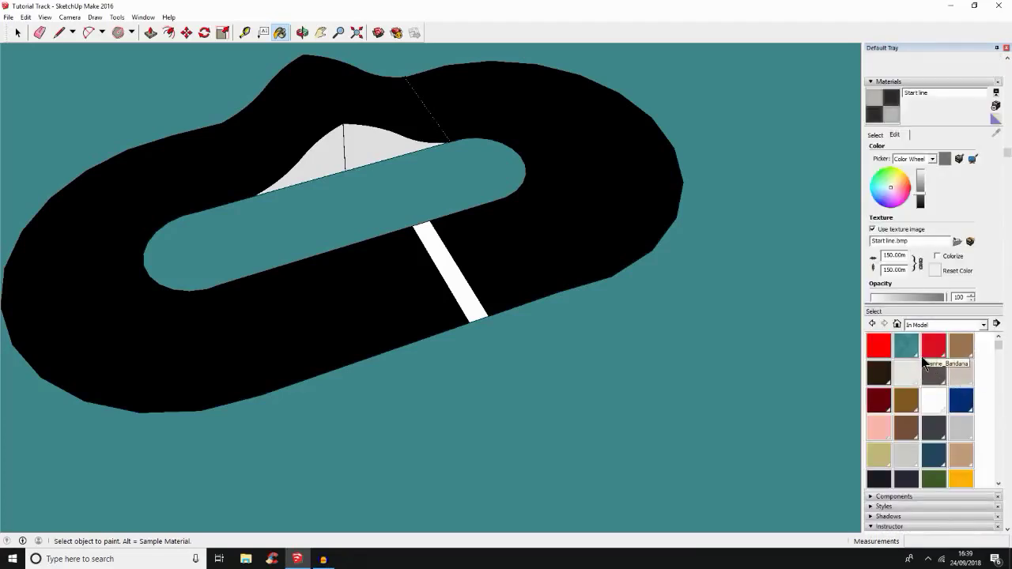
pyautogui.click(900, 348)
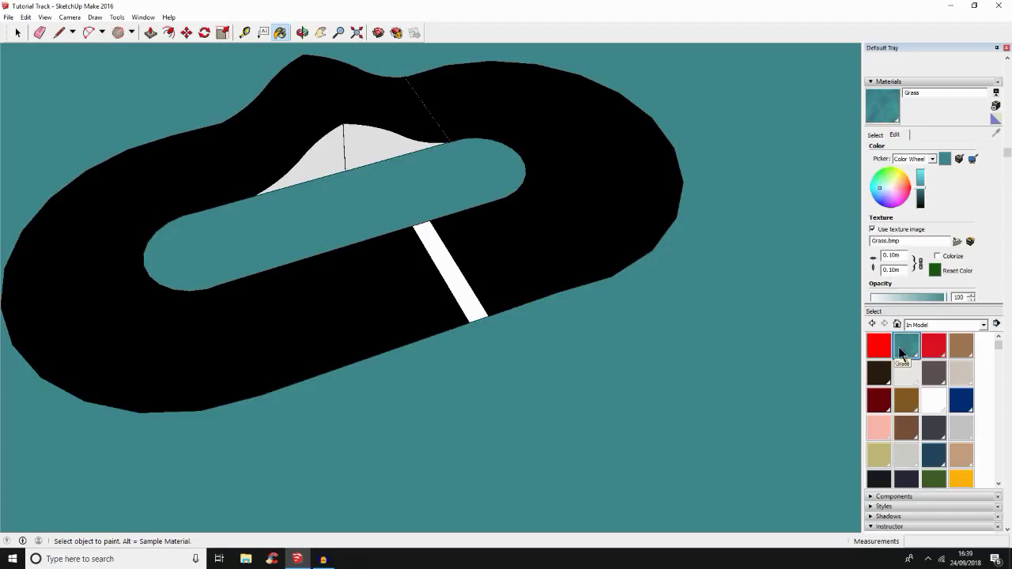
pyautogui.scroll(-3, 901, 352)
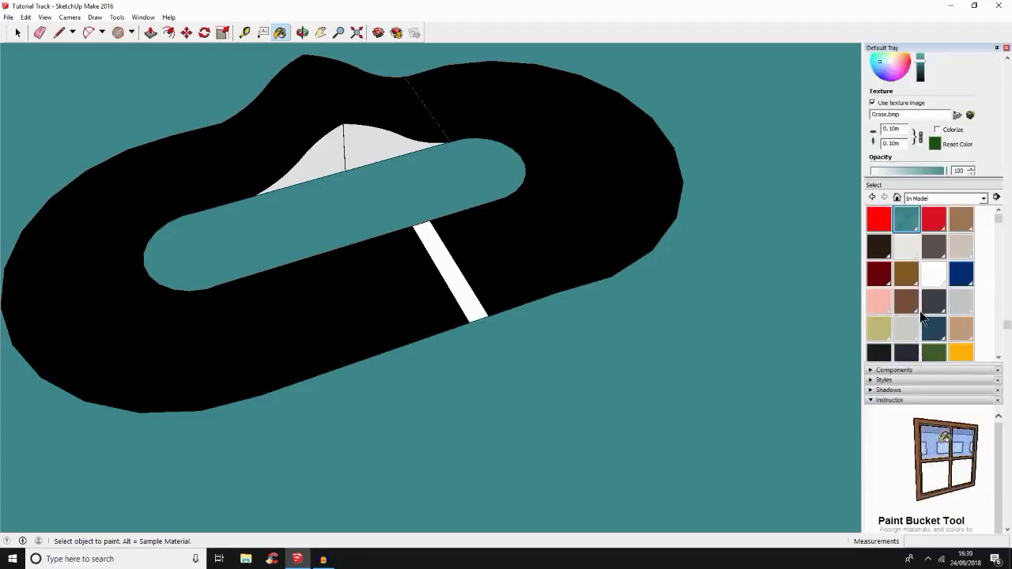
pyautogui.scroll(-2, 920, 312)
pyautogui.scroll(3, 919, 313)
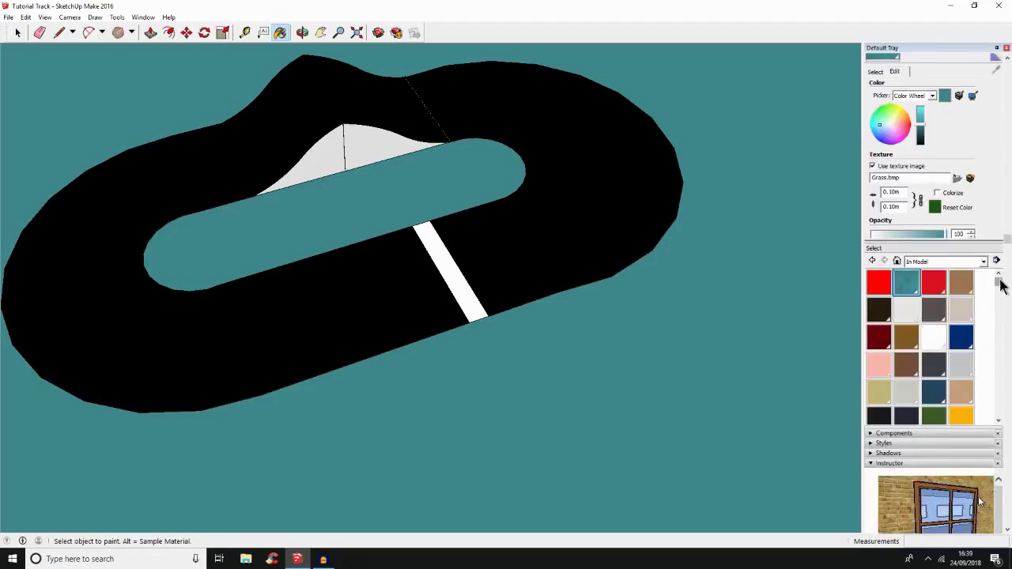
# Paint the white stripe across the road with the checkered Start line material.
pyautogui.moveTo(998, 281); pyautogui.dragTo(989, 345)
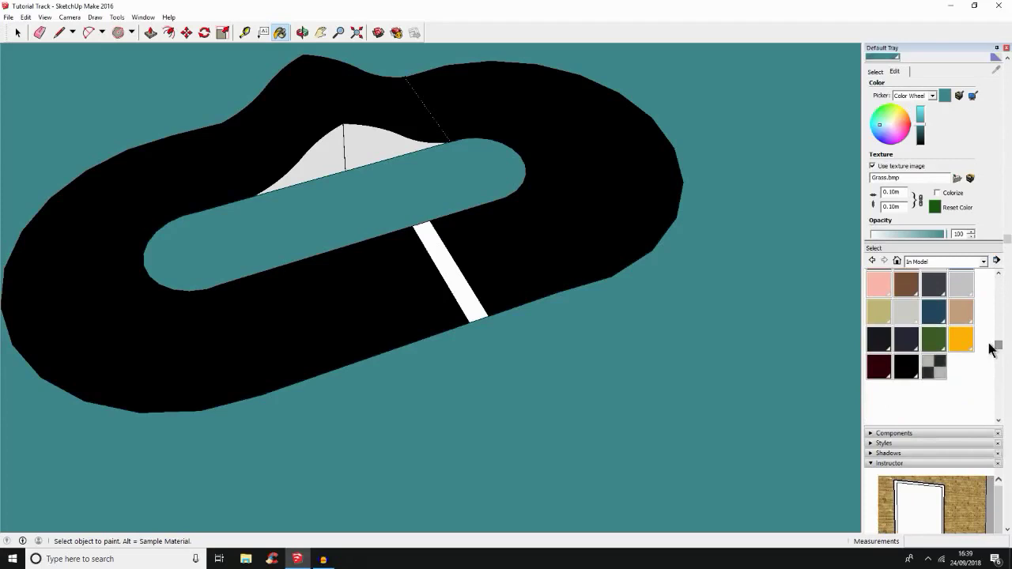
pyautogui.click(933, 370)
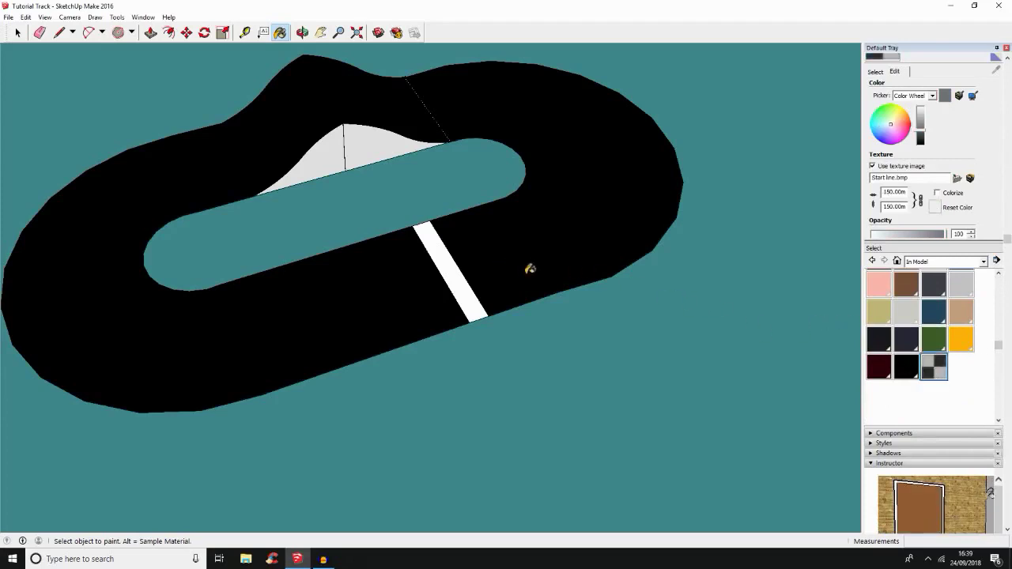
pyautogui.scroll(2, 451, 269)
pyautogui.scroll(3, 452, 272)
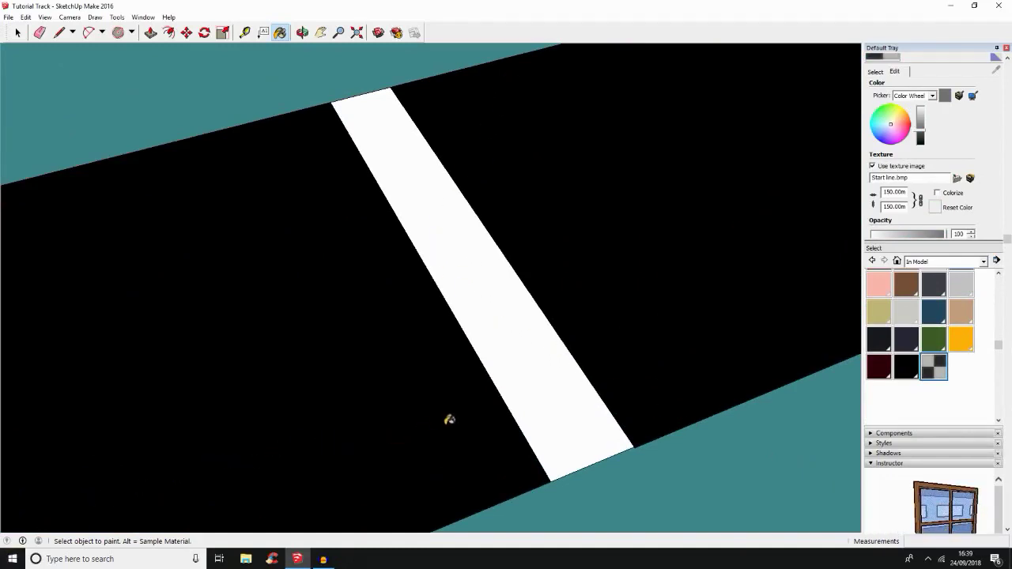
pyautogui.click(511, 395)
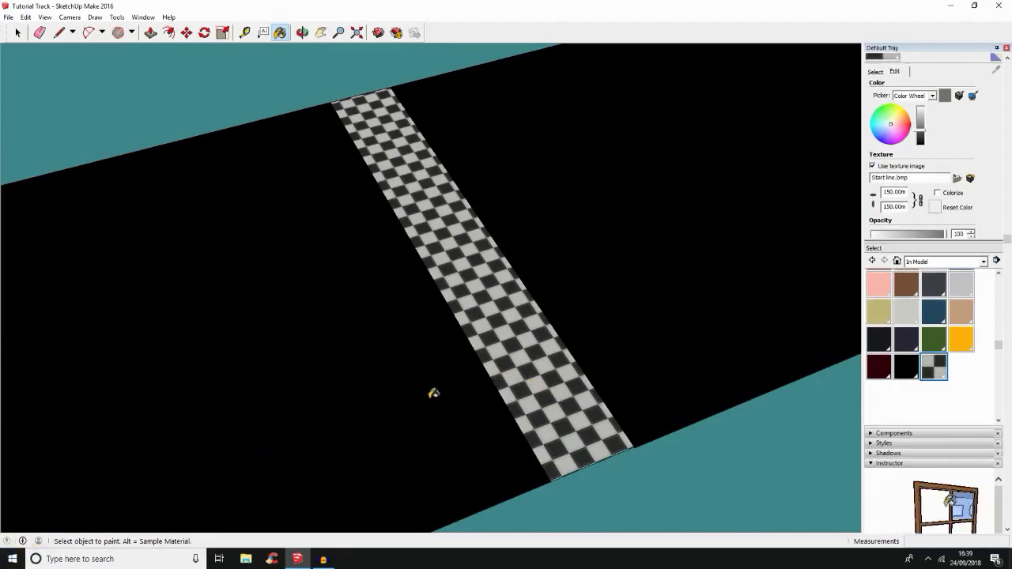
pyautogui.click(18, 31)
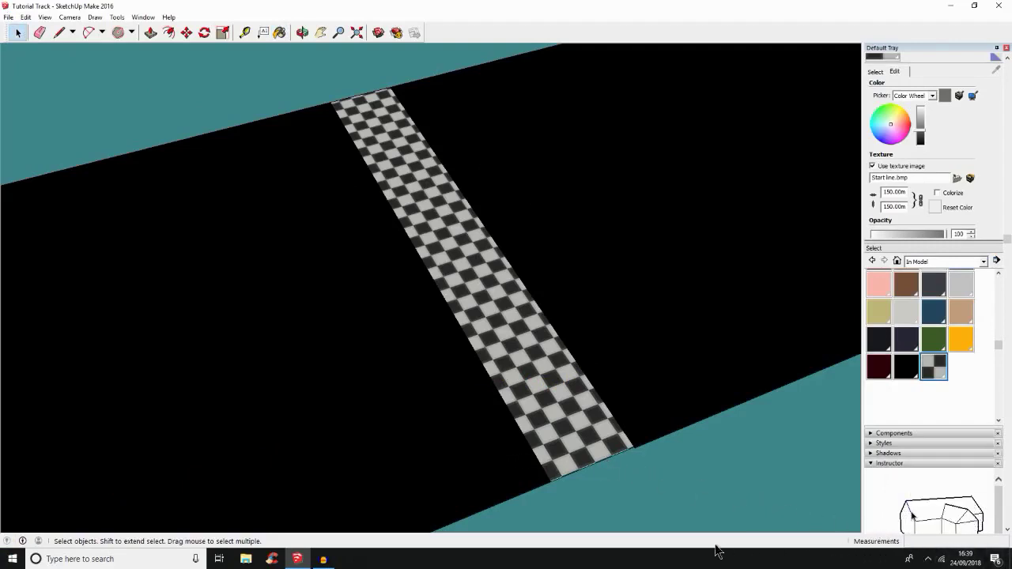
# Rescale the stripe's checker texture using Texture > Position and its pin handle.
pyautogui.rightClick(540, 435)
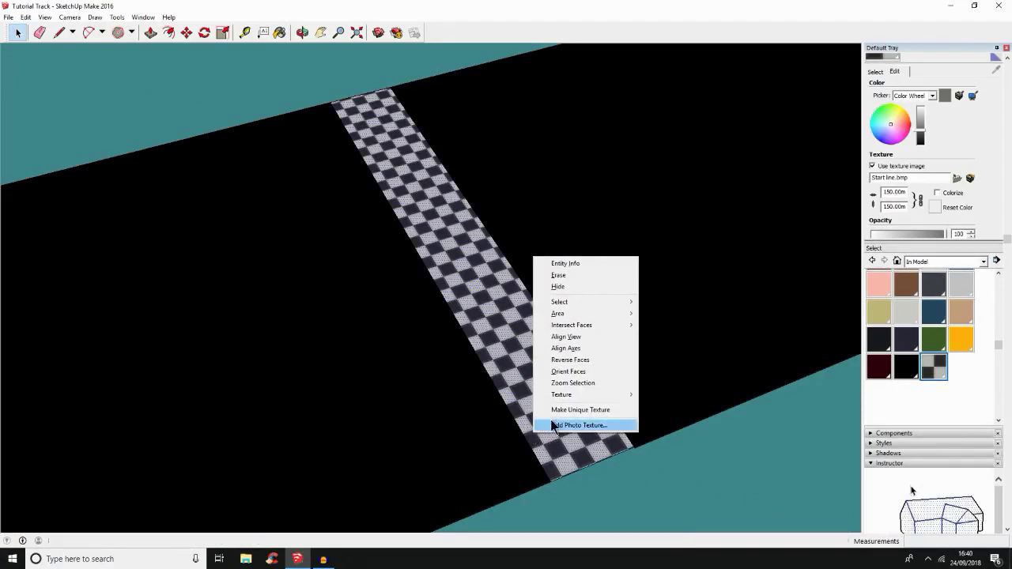
pyautogui.moveTo(572, 394)
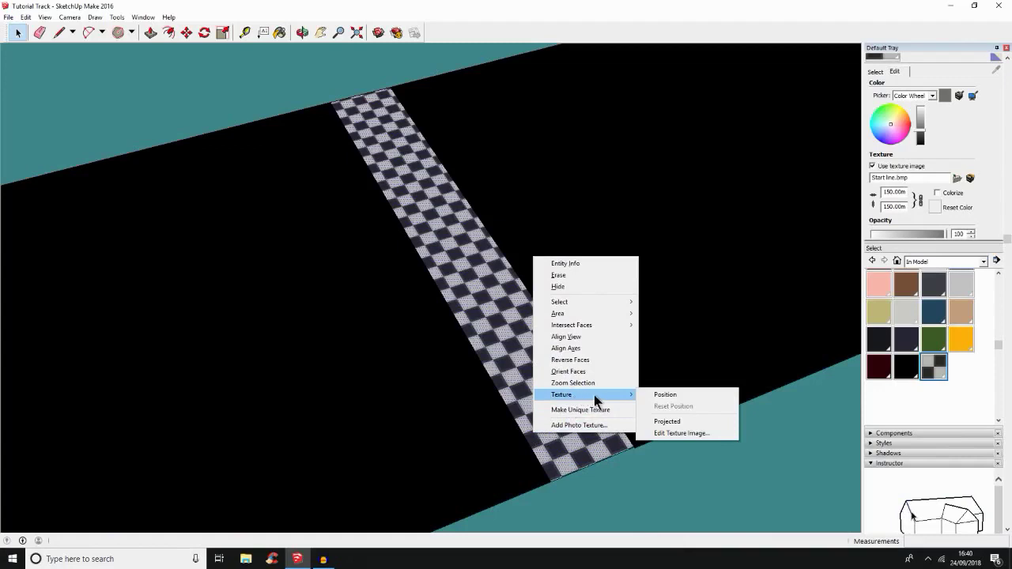
pyautogui.click(664, 394)
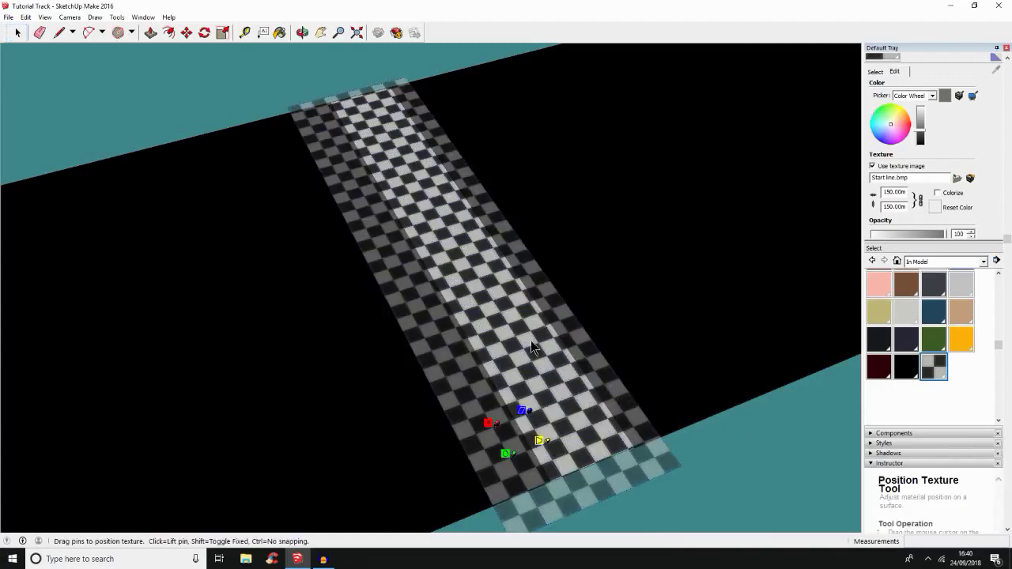
pyautogui.scroll(-4, 531, 340)
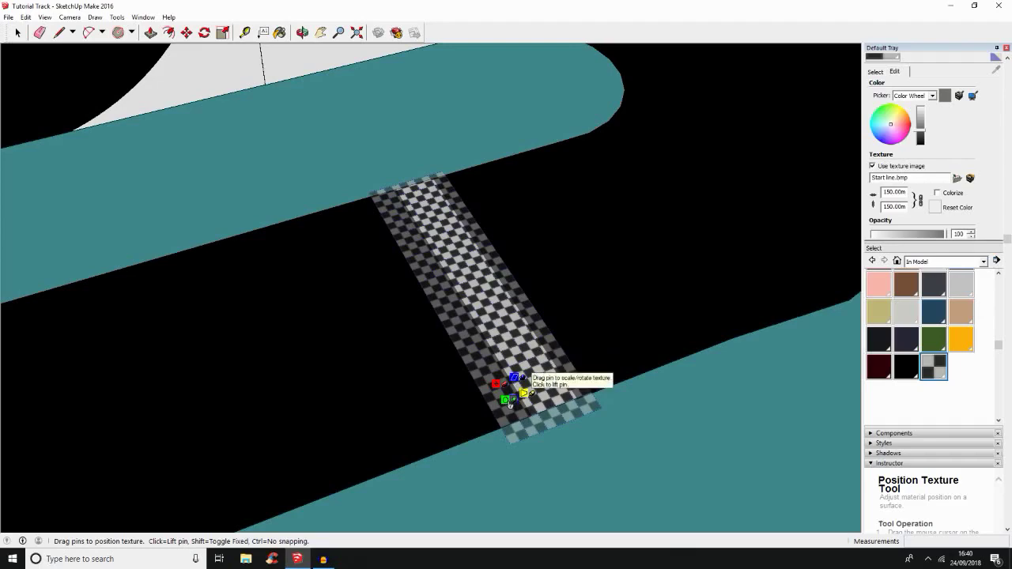
pyautogui.moveTo(509, 404); pyautogui.dragTo(509, 395)
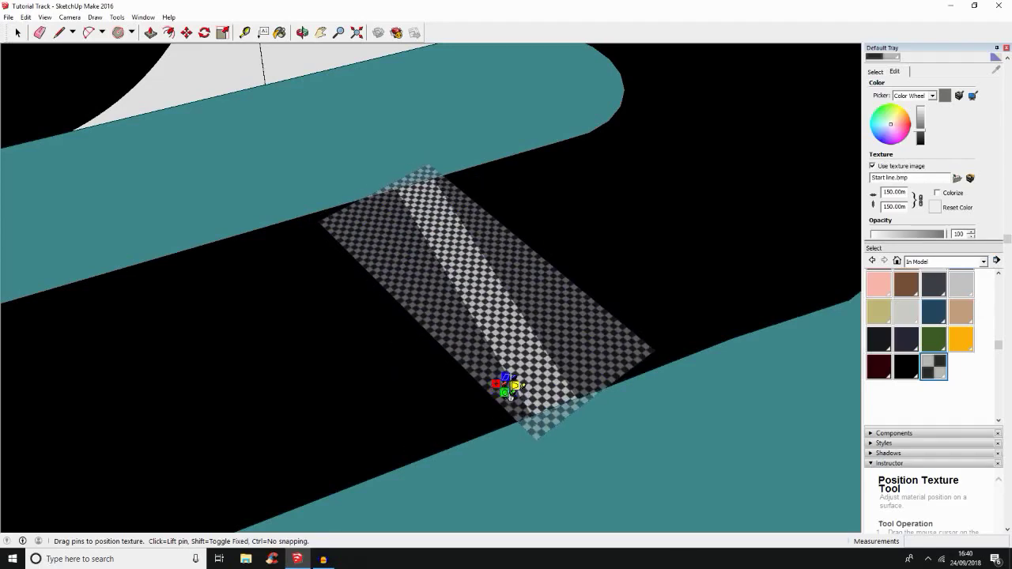
pyautogui.click(537, 414)
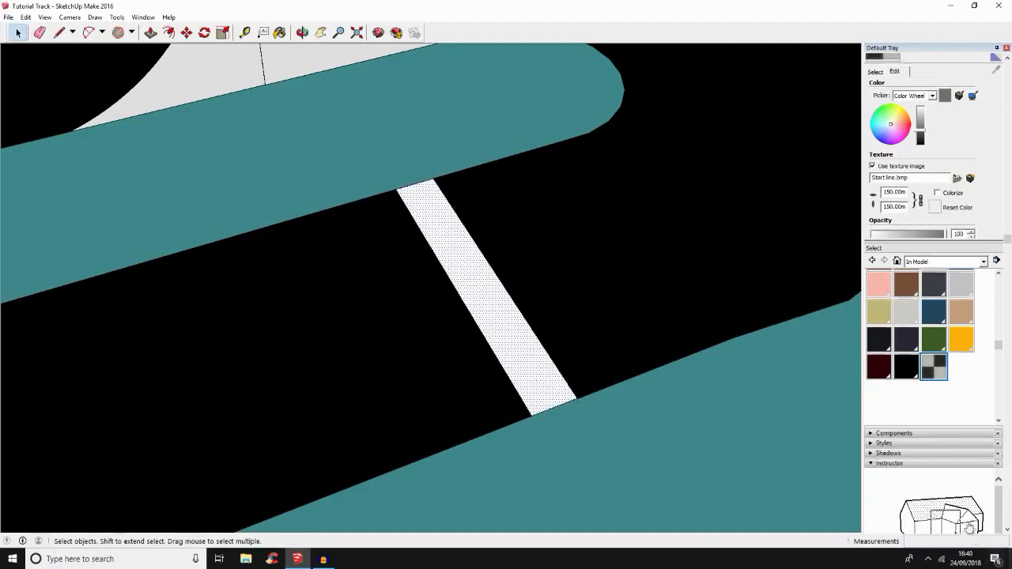
# Repaint the stripe with the Start line checker material so the pattern fits.
pyautogui.click(939, 373)
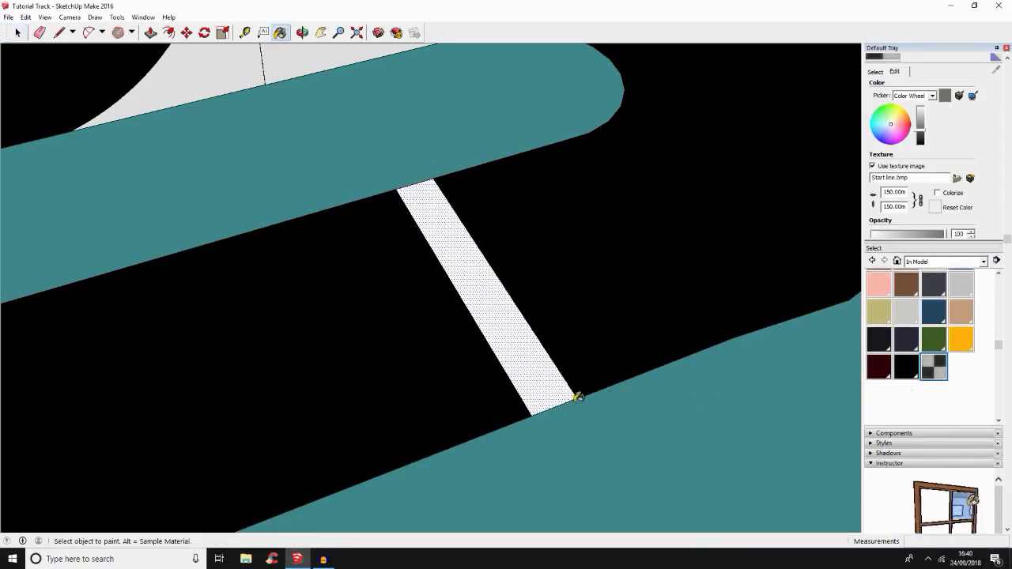
pyautogui.click(529, 382)
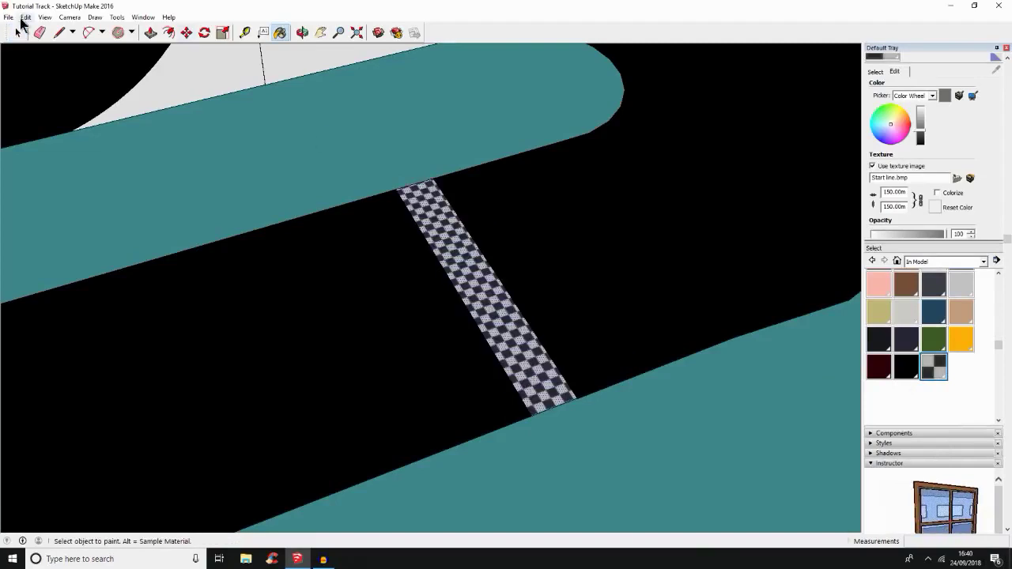
pyautogui.click(17, 33)
pyautogui.click(17, 33)
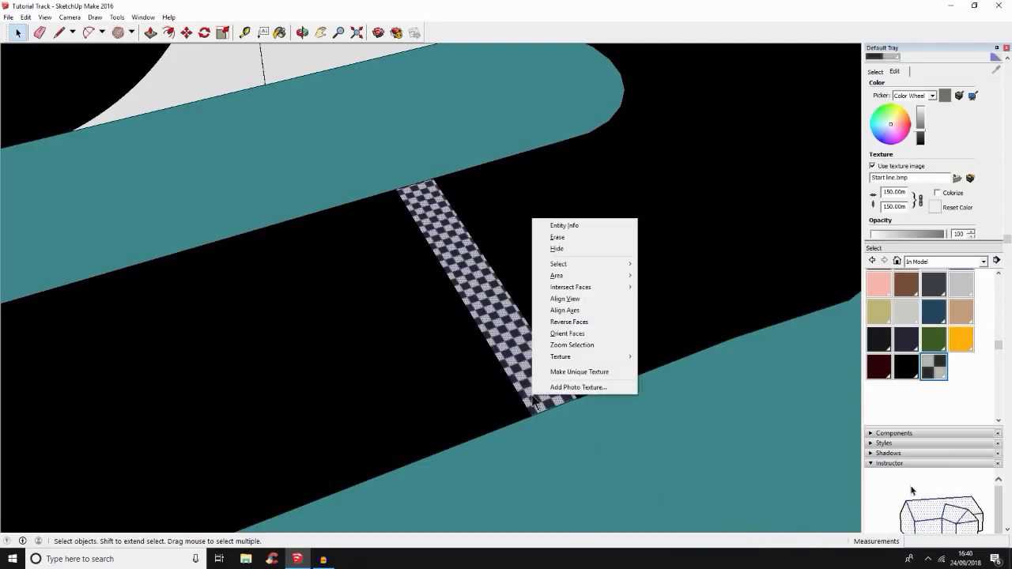
# Rescale and shift the checker texture on the start stripe with Position Texture.
pyautogui.rightClick(530, 395)
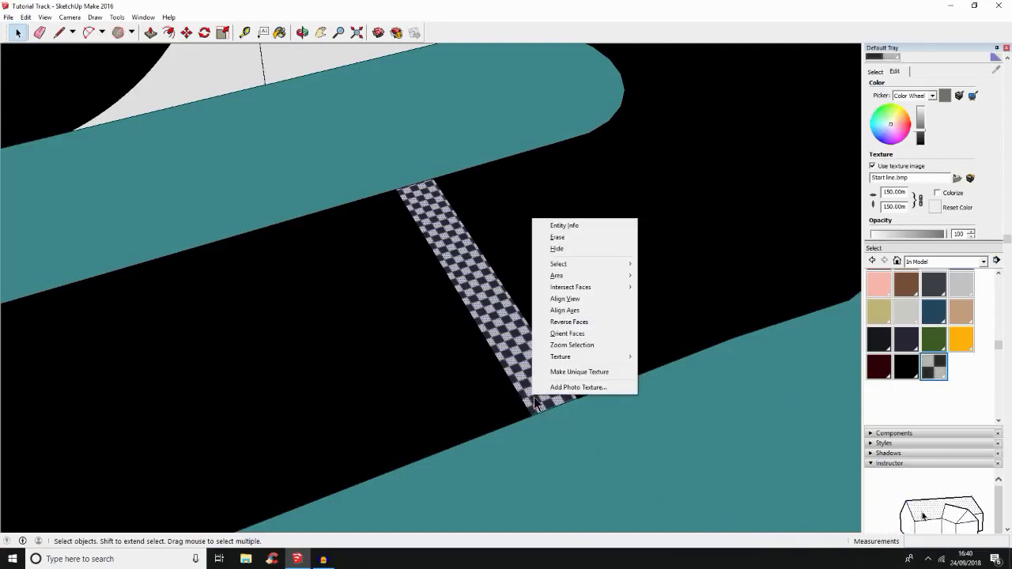
pyautogui.moveTo(558, 357)
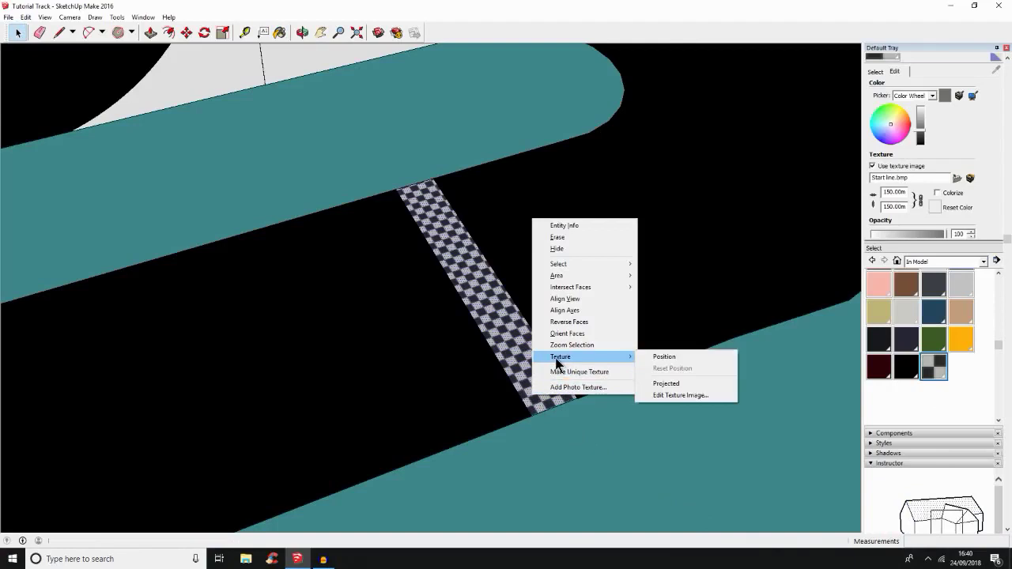
pyautogui.click(666, 356)
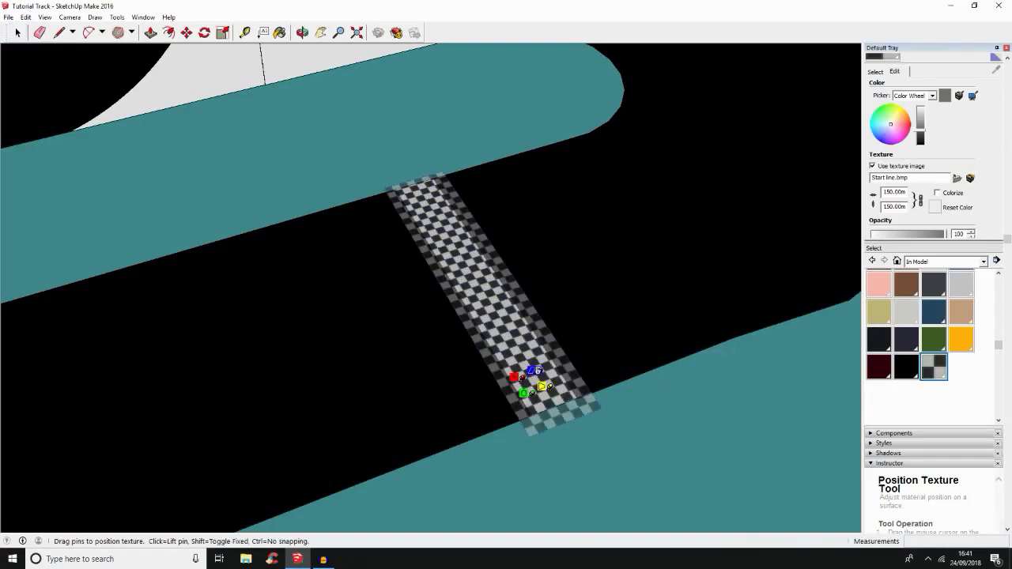
pyautogui.moveTo(532, 370); pyautogui.dragTo(552, 363)
pyautogui.click(603, 383)
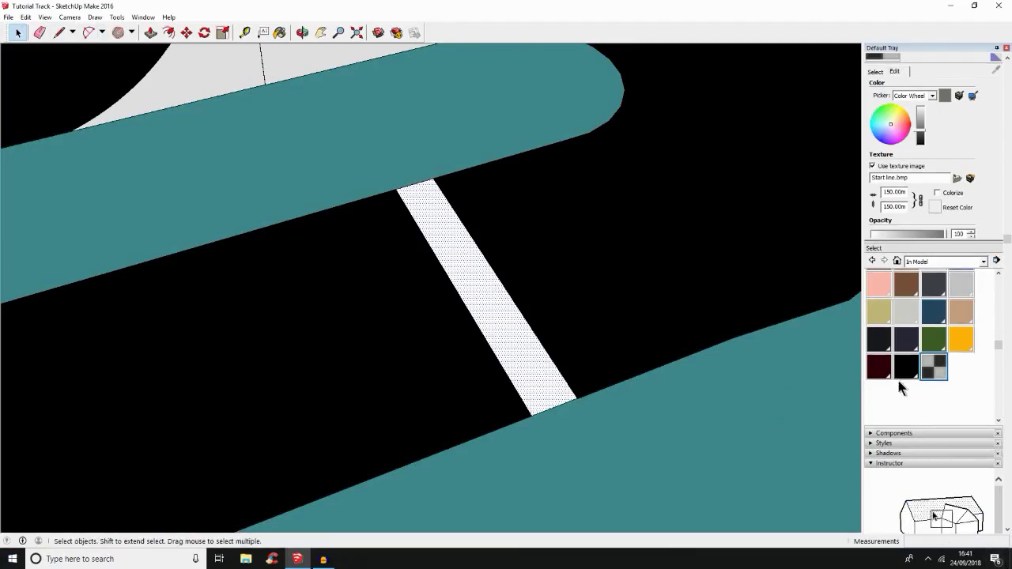
# Repaint the stripe with the Start line texture, then shift and enlarge it along the strip.
pyautogui.click(932, 368)
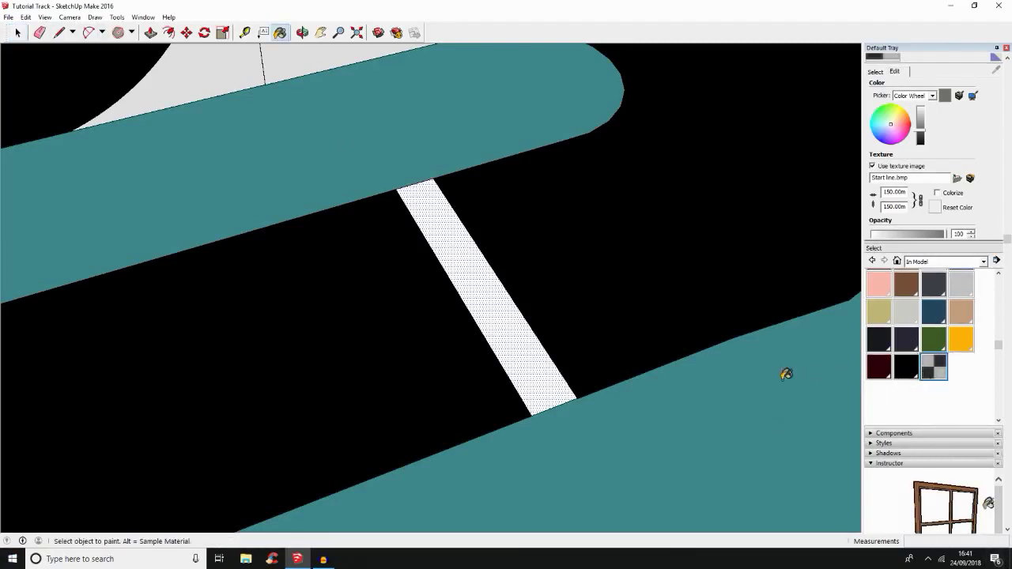
pyautogui.click(536, 372)
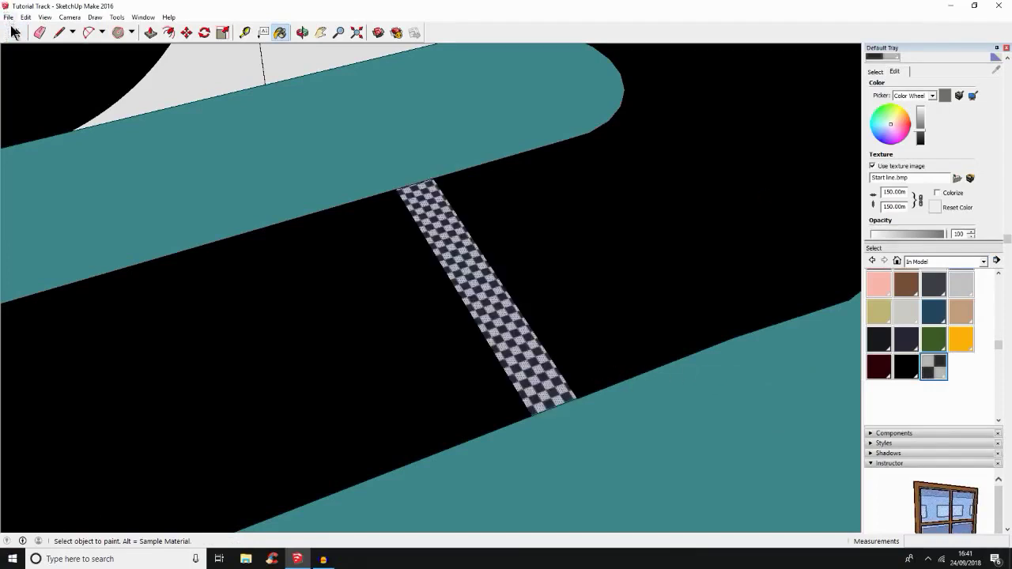
pyautogui.click(15, 32)
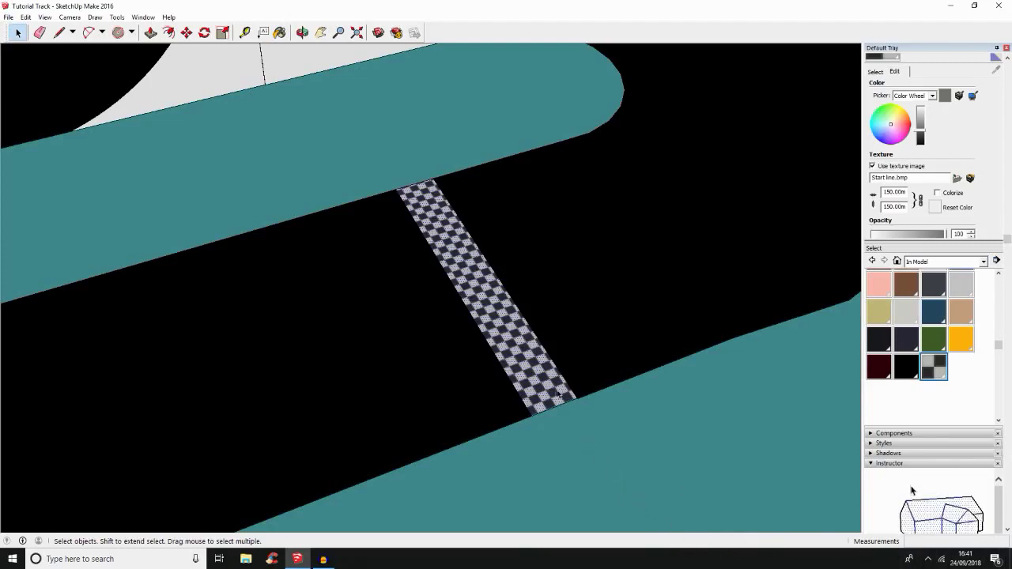
pyautogui.rightClick(536, 214)
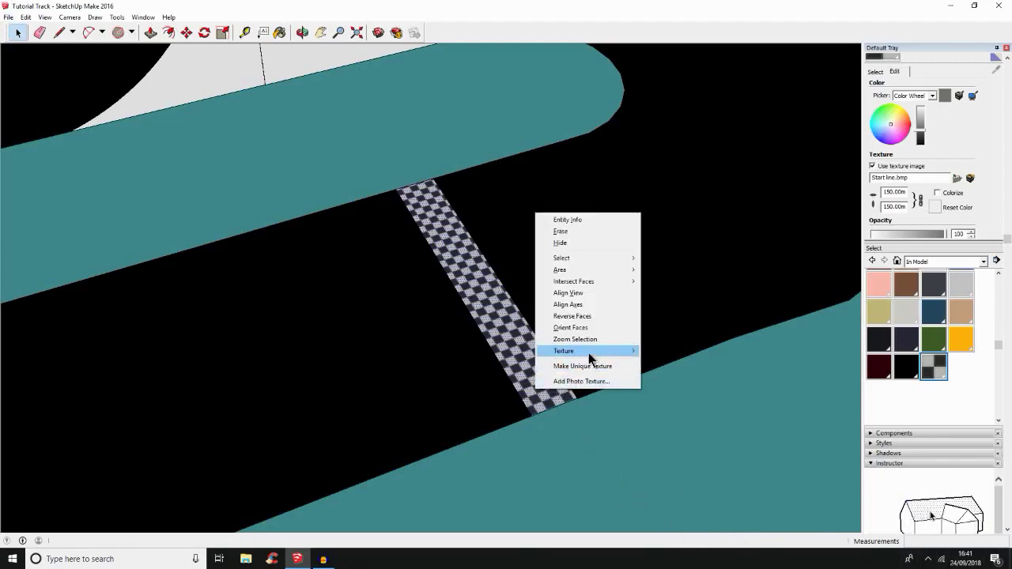
pyautogui.moveTo(589, 353)
pyautogui.click(656, 352)
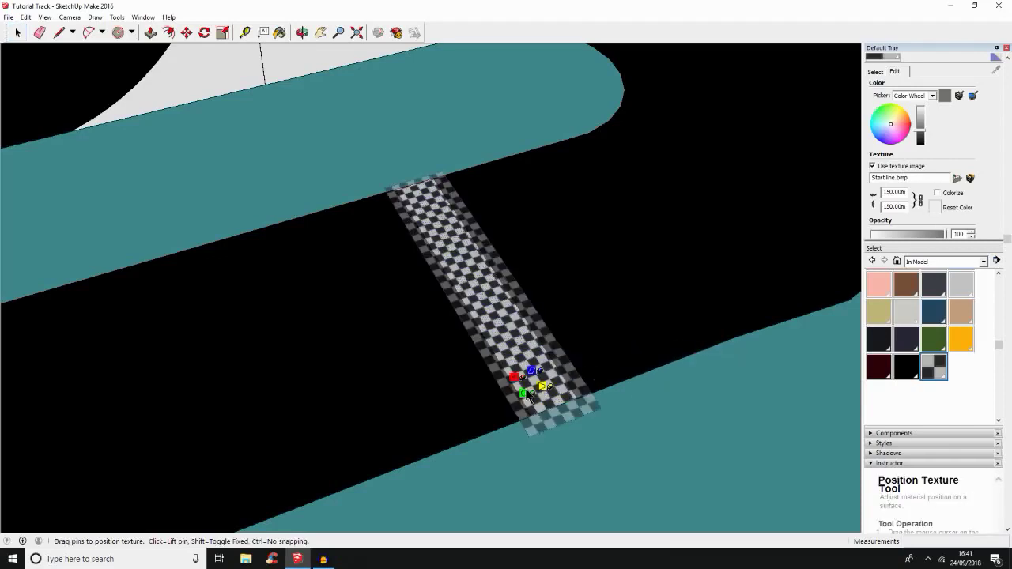
pyautogui.moveTo(522, 398)
pyautogui.mouseDown()
pyautogui.moveTo(484, 406)
pyautogui.moveTo(510, 405)
pyautogui.mouseUp()
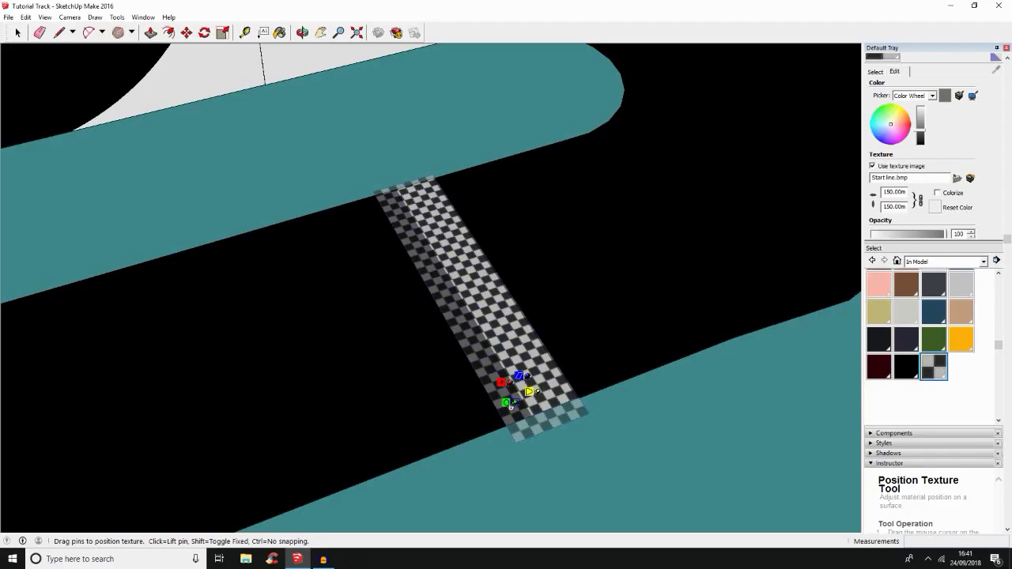
pyautogui.moveTo(506, 405); pyautogui.dragTo(524, 381)
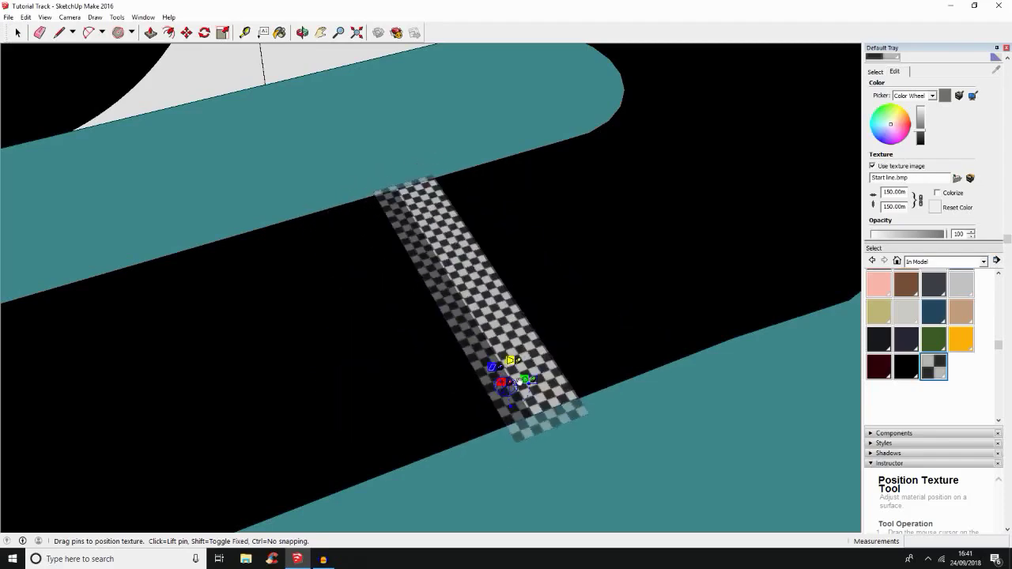
pyautogui.click(569, 379)
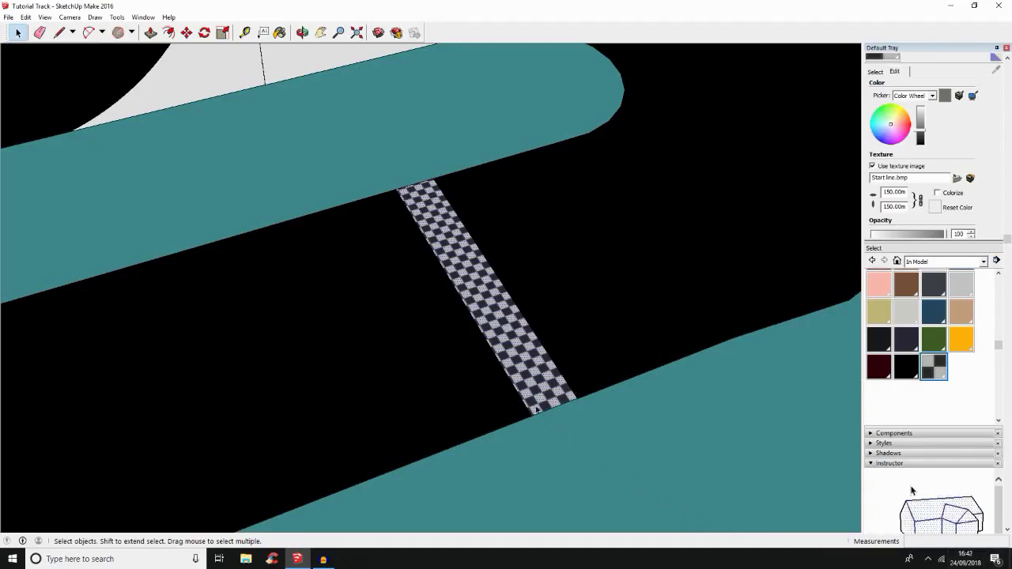
# Enlarge the checker texture across the start-line face and commit the placement.
pyautogui.rightClick(544, 411)
pyautogui.moveTo(621, 369)
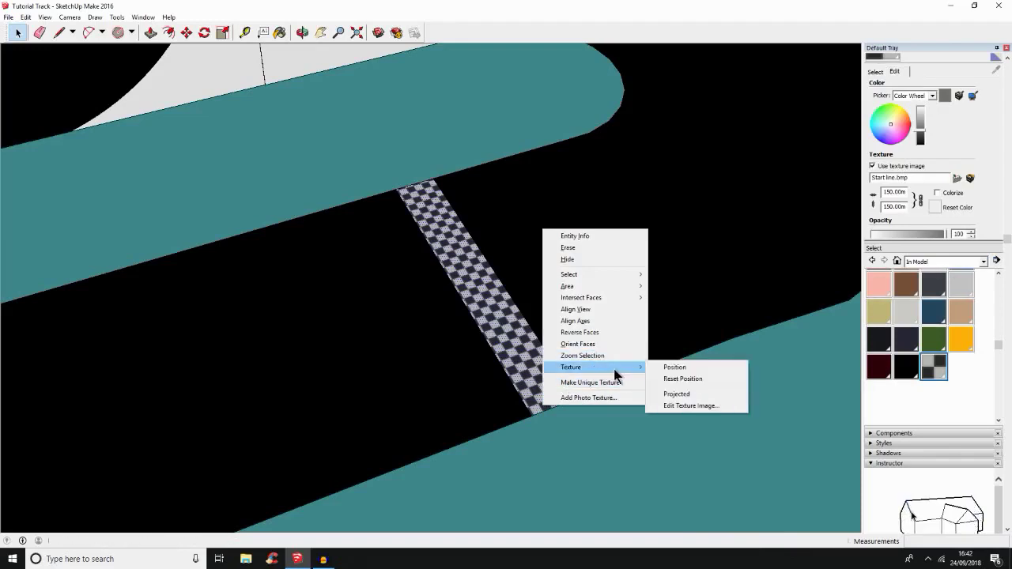
pyautogui.click(672, 368)
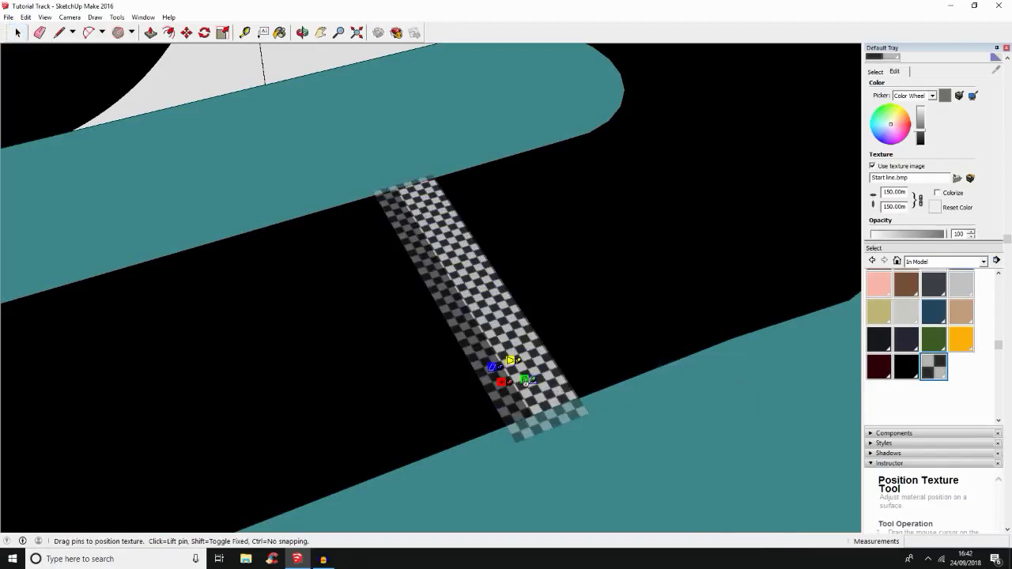
pyautogui.moveTo(527, 382); pyautogui.dragTo(549, 376)
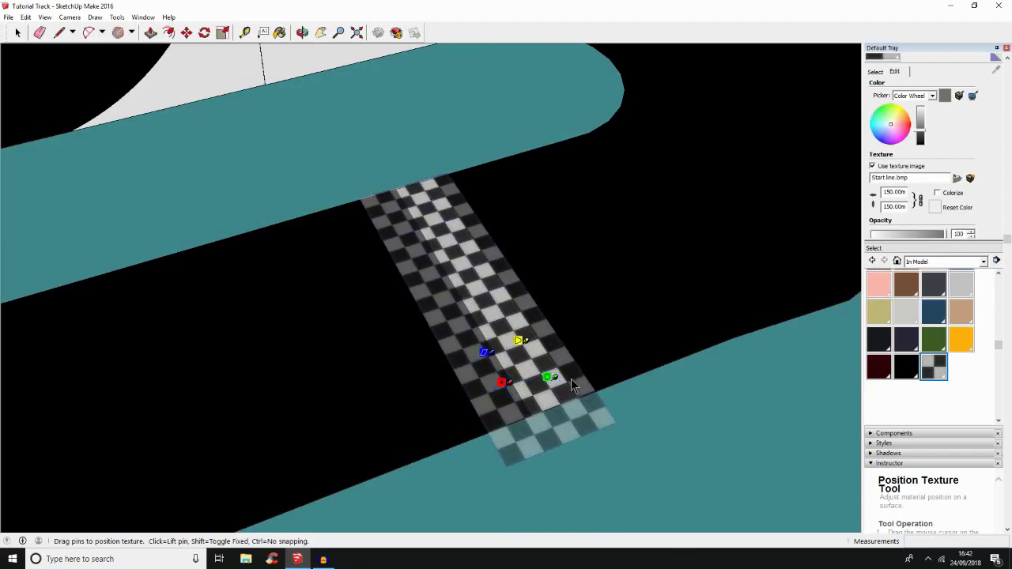
pyautogui.press('Return')
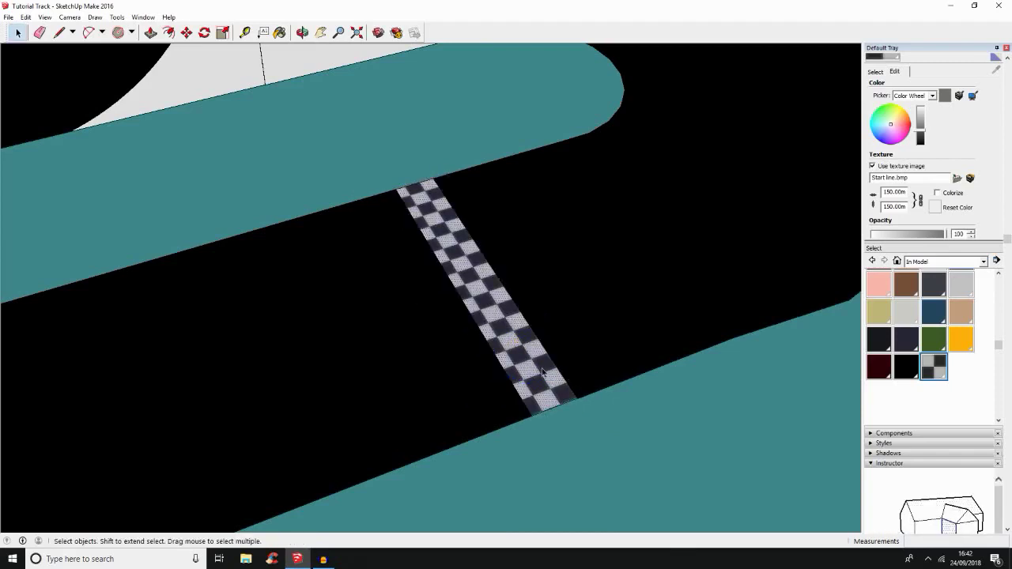
# Resize the checker squares so they line up along the stripe's length.
pyautogui.rightClick(536, 368)
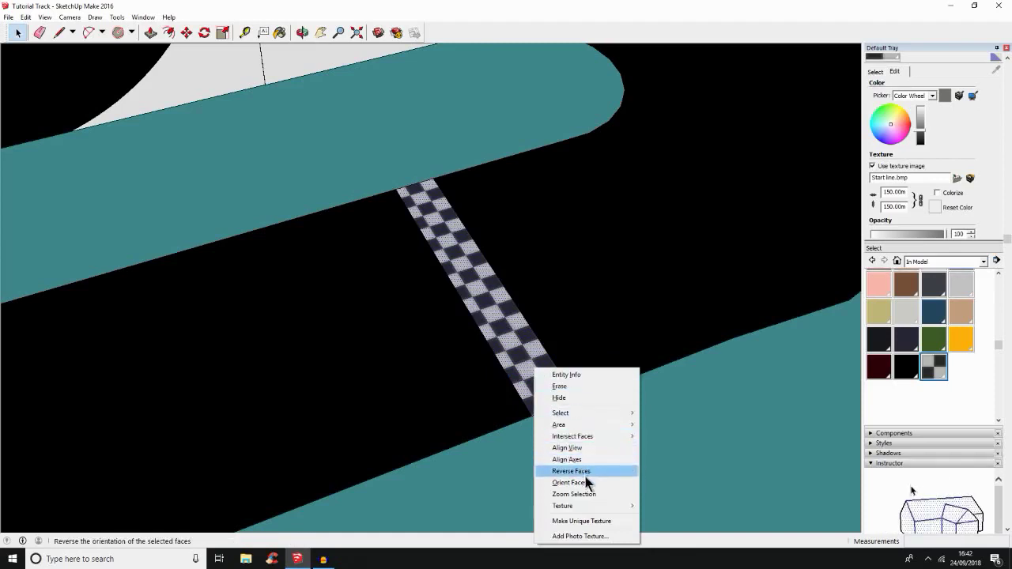
pyautogui.moveTo(598, 506)
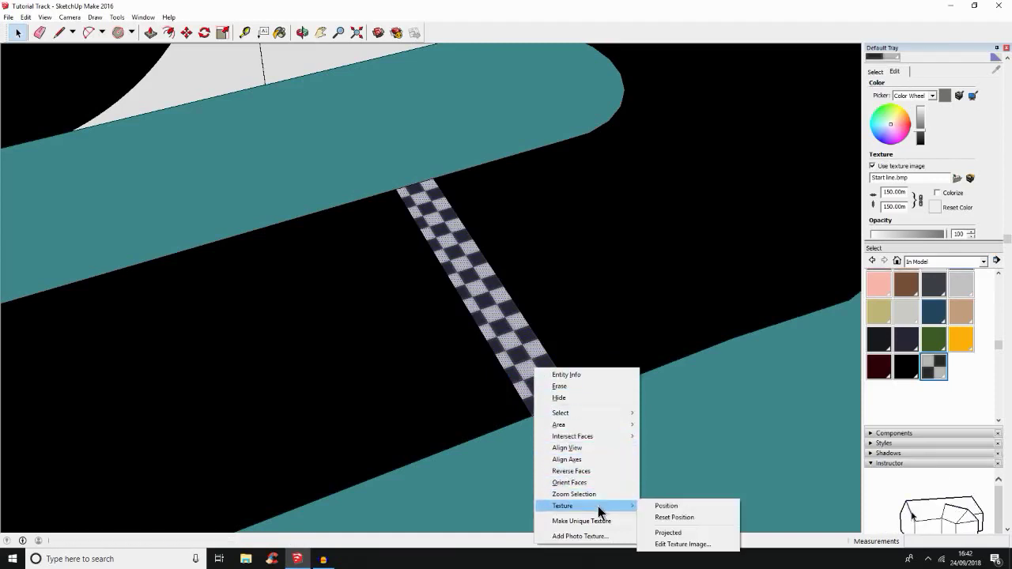
pyautogui.click(661, 507)
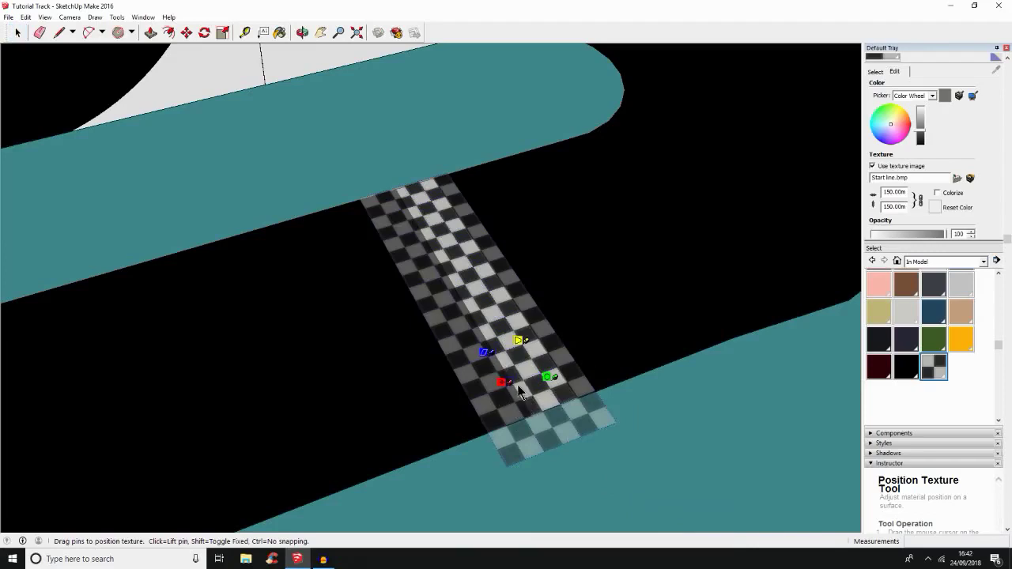
pyautogui.moveTo(552, 376)
pyautogui.mouseDown()
pyautogui.moveTo(509, 370)
pyautogui.moveTo(541, 378)
pyautogui.mouseUp()
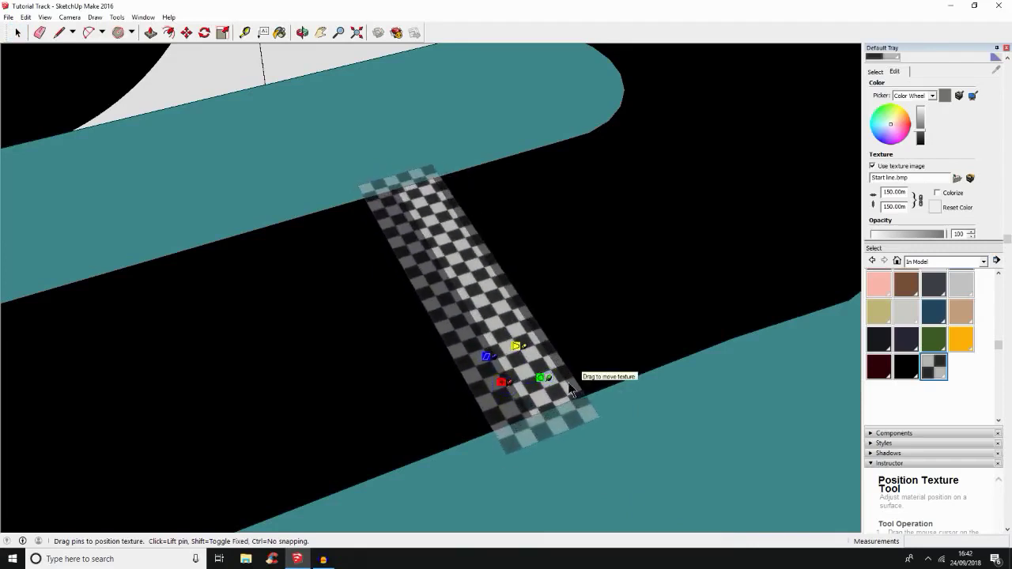
pyautogui.click(571, 389)
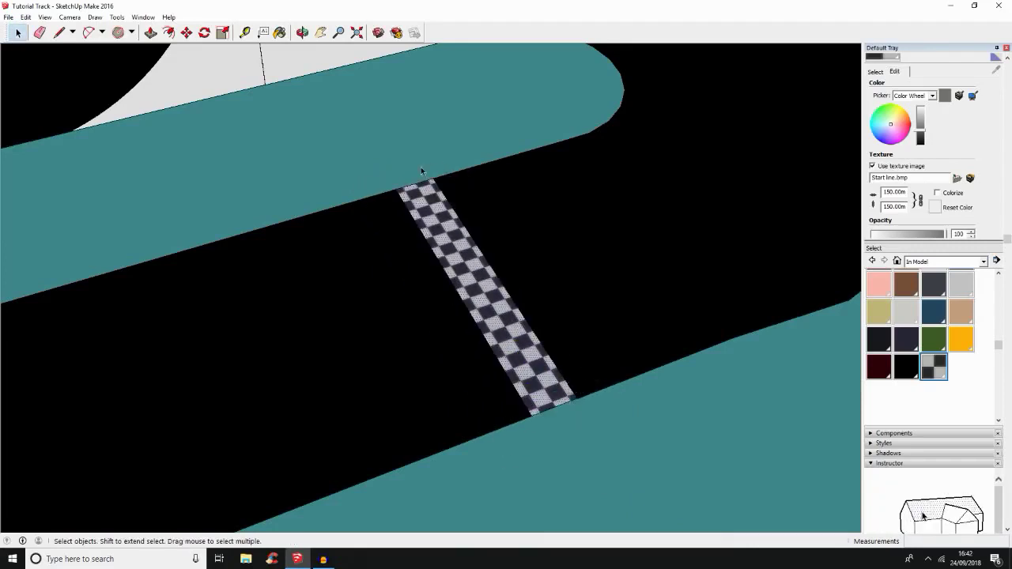
# Scroll the Default Tray to Materials, show the model's materials, and start a new OUB_Gras material.
pyautogui.scroll(-5, 305, 77)
pyautogui.scroll(-2, 304, 76)
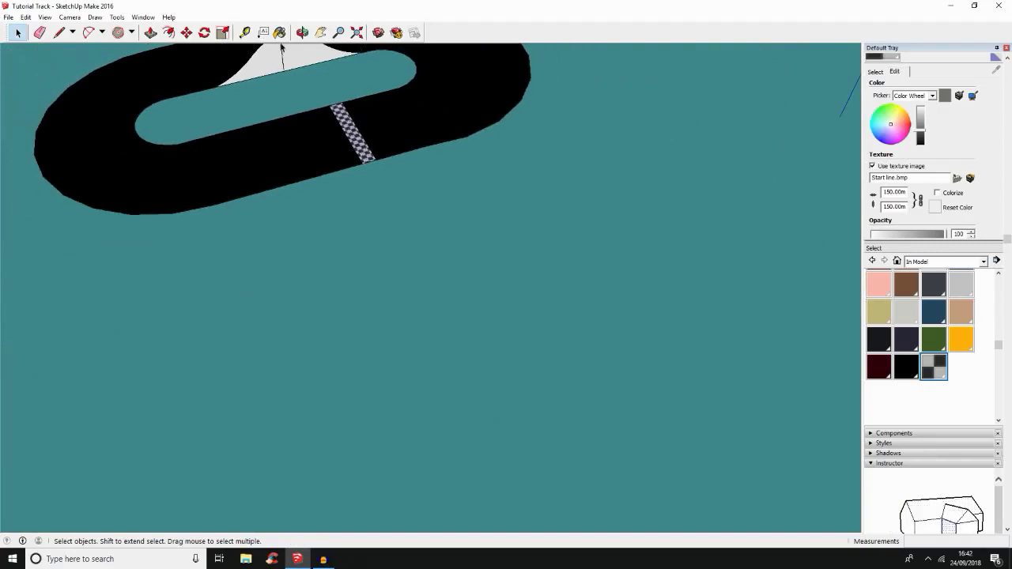
pyautogui.scroll(-3, 316, 99)
pyautogui.scroll(-2, 316, 99)
pyautogui.scroll(-1, 316, 98)
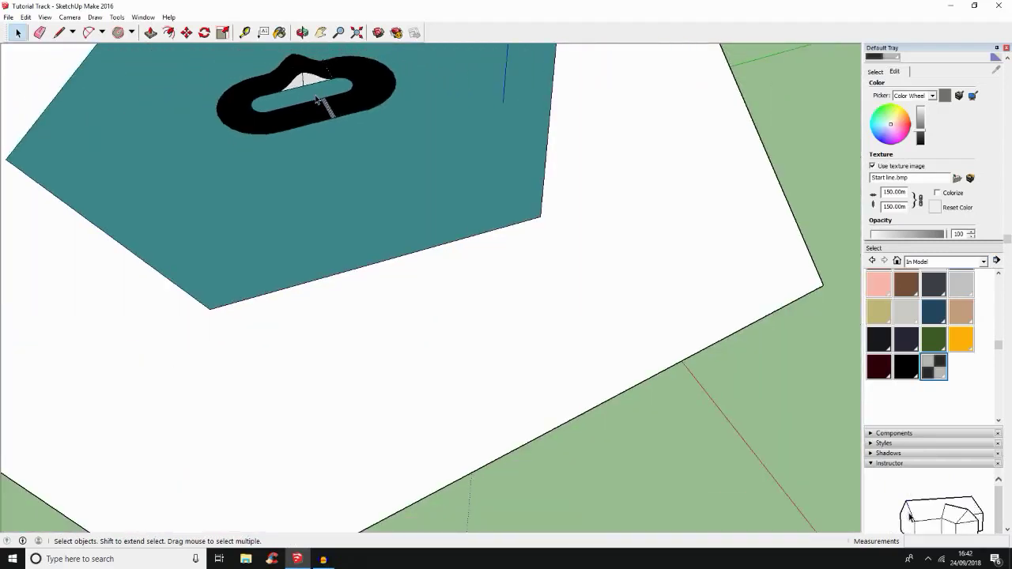
pyautogui.scroll(1, 317, 99)
pyautogui.scroll(-1, 318, 97)
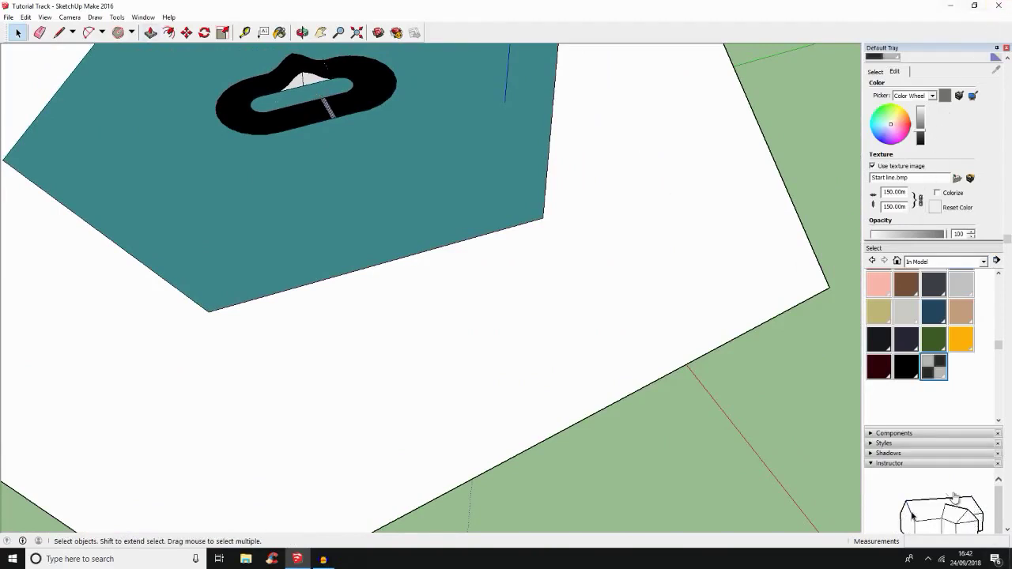
pyautogui.scroll(3, 901, 379)
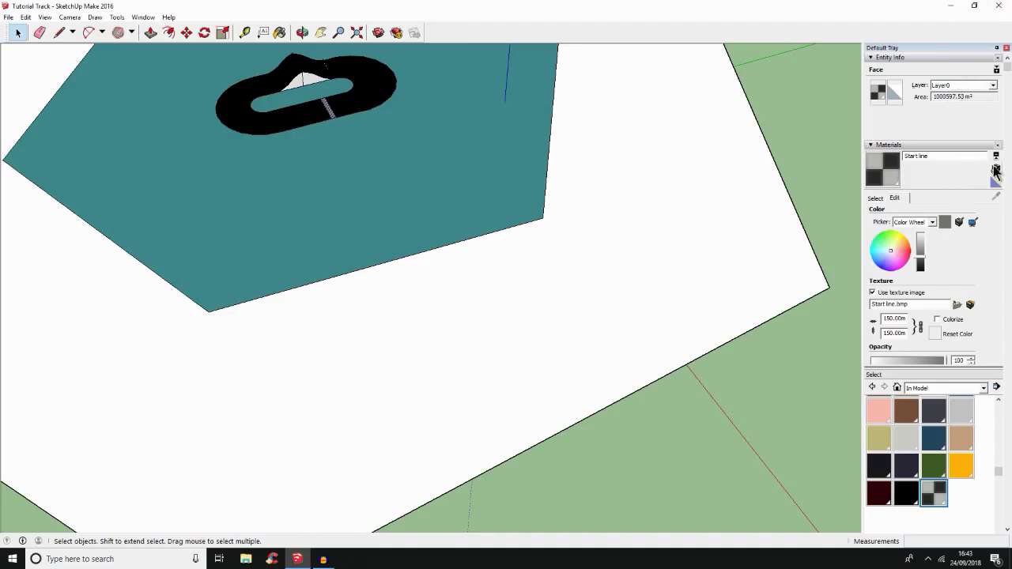
pyautogui.click(883, 199)
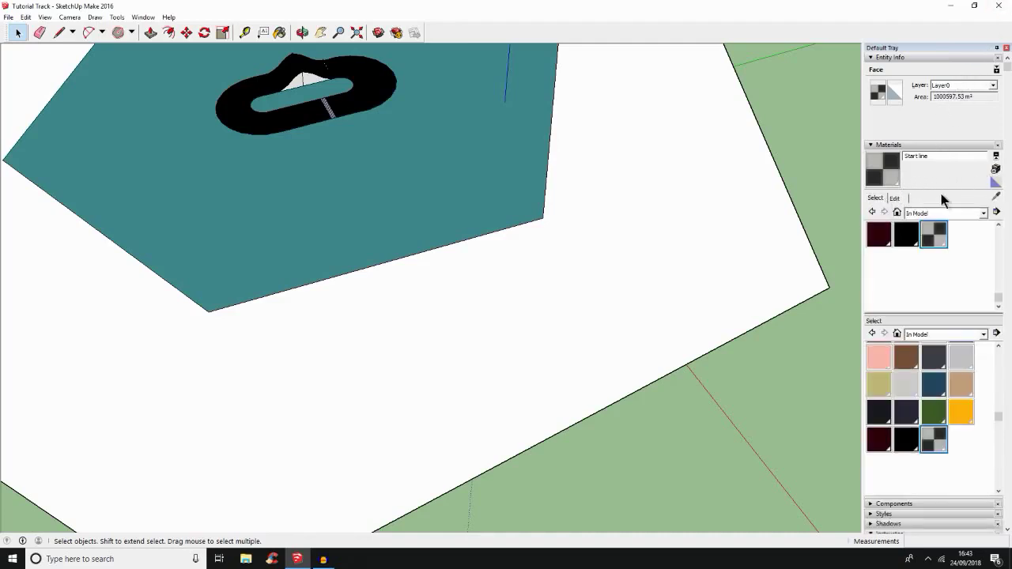
pyautogui.click(995, 169)
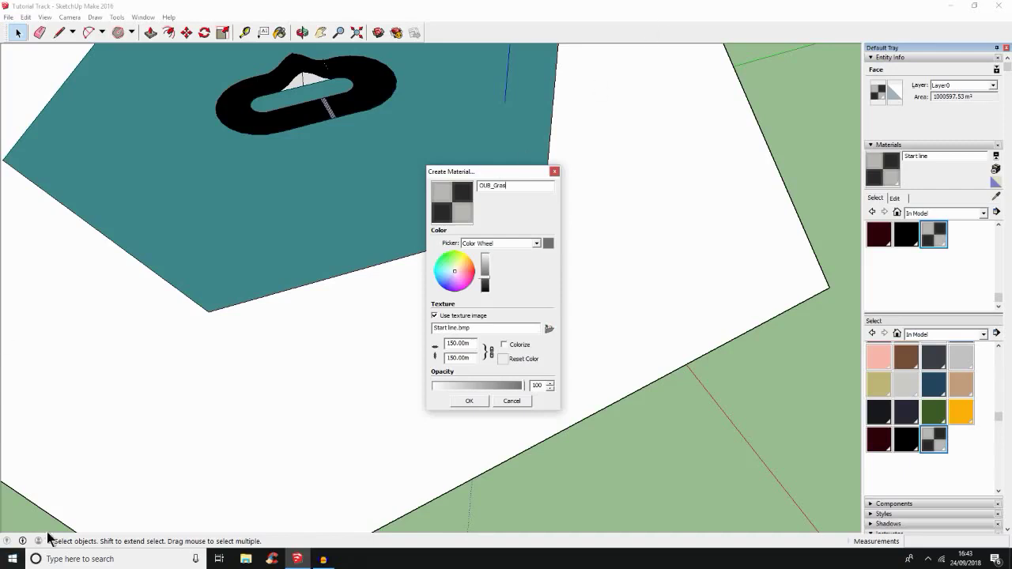
# Browse to Custom Track Models Resources > Tracks > Track Textures for the material's texture image.
pyautogui.click(549, 329)
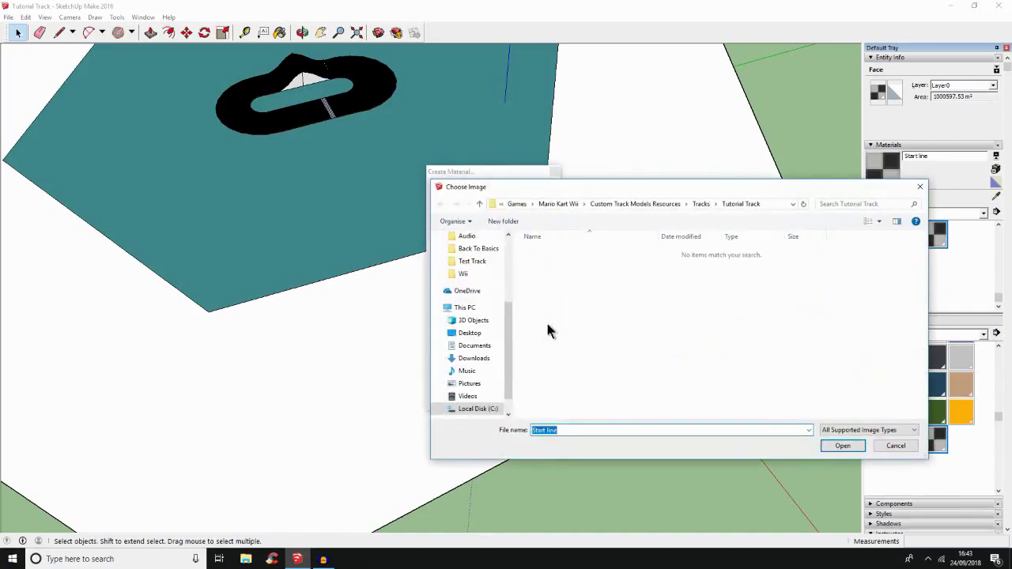
pyautogui.click(560, 205)
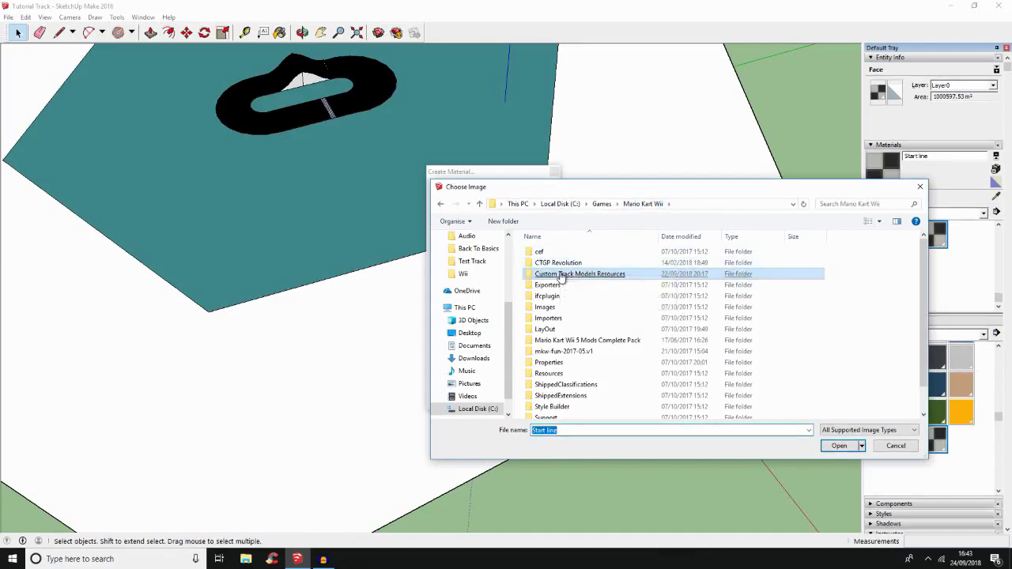
pyautogui.doubleClick(560, 275)
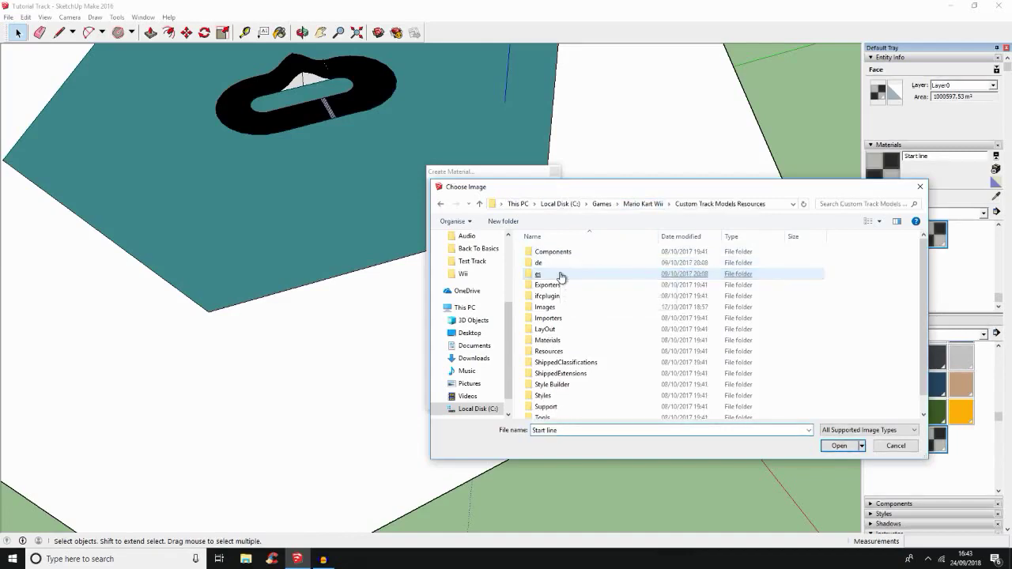
pyautogui.scroll(-1, 572, 346)
pyautogui.click(571, 340)
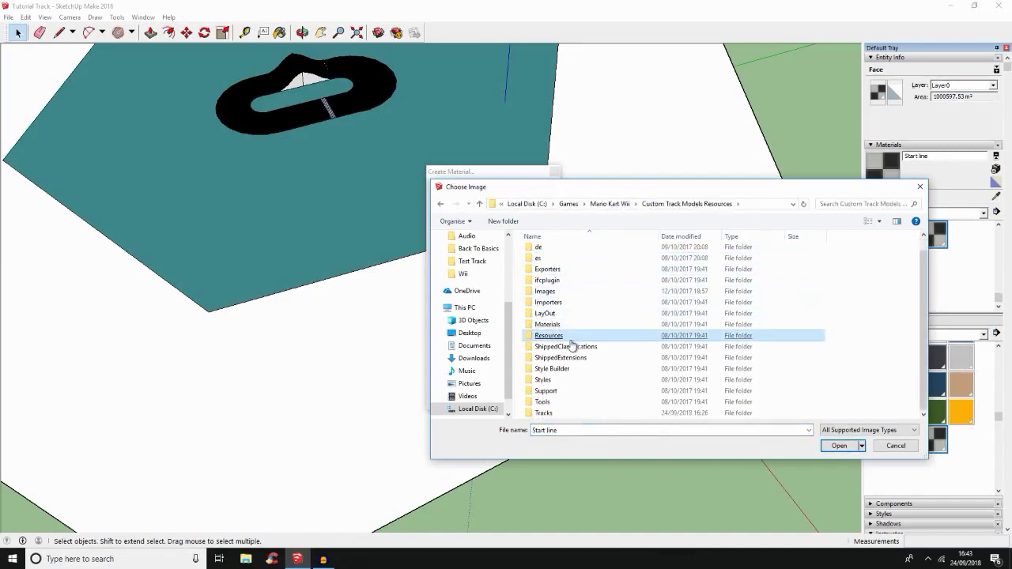
pyautogui.doubleClick(558, 412)
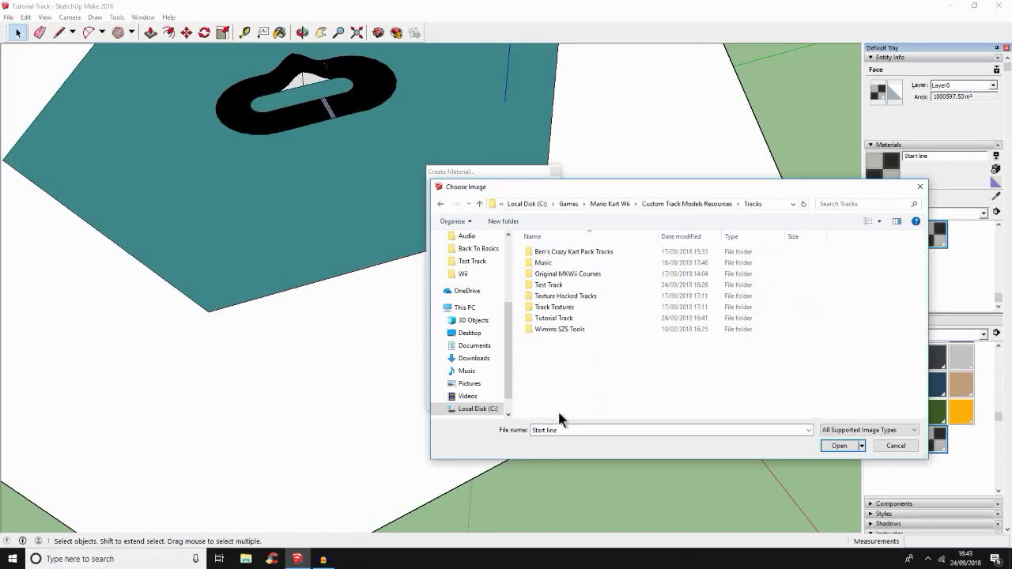
pyautogui.click(570, 308)
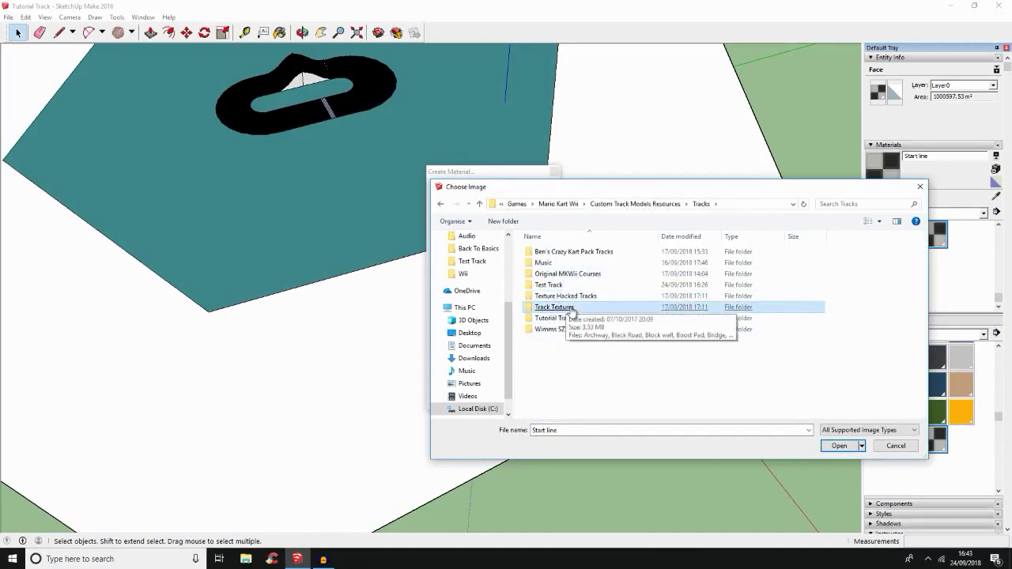
pyautogui.doubleClick(570, 307)
pyautogui.click(572, 313)
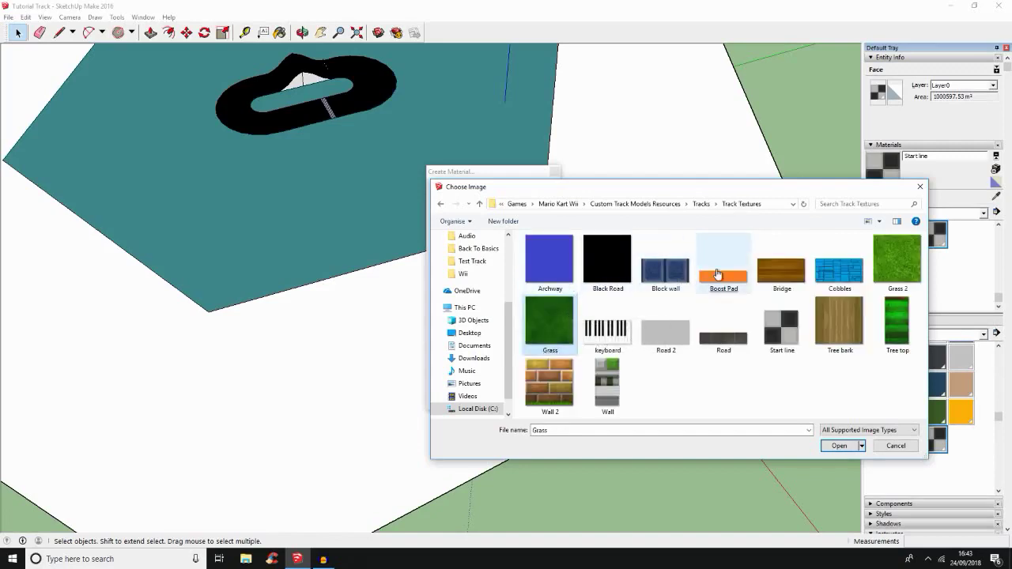
# Use Grass 2 as the texture and darken it slightly to a greyish green.
pyautogui.click(902, 274)
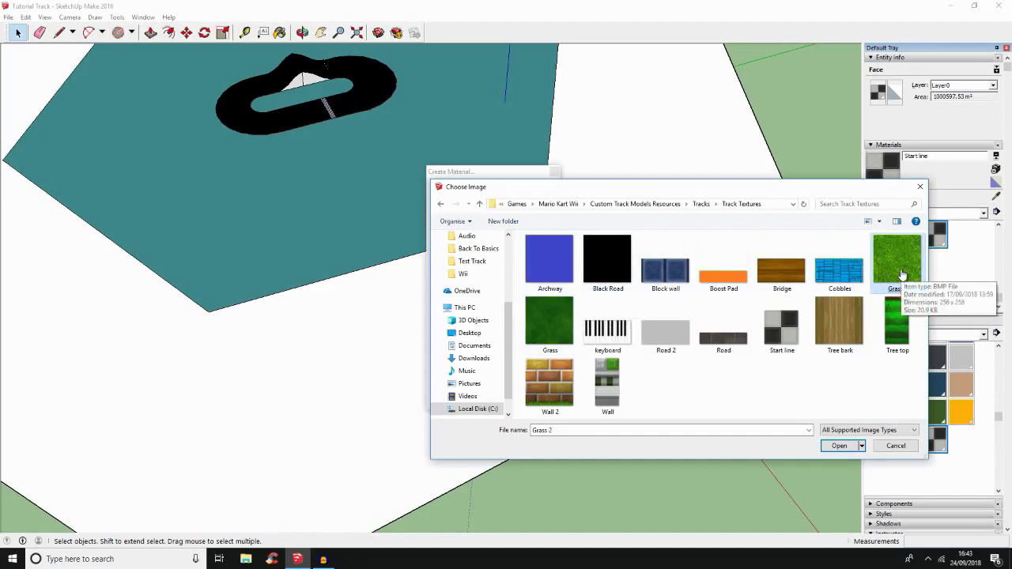
pyautogui.doubleClick(902, 274)
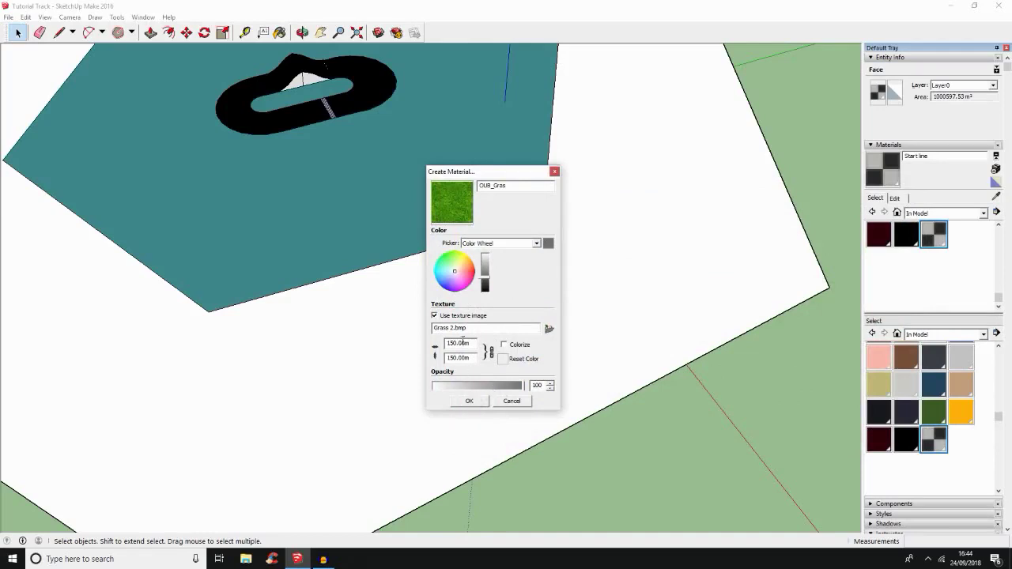
pyautogui.click(484, 282)
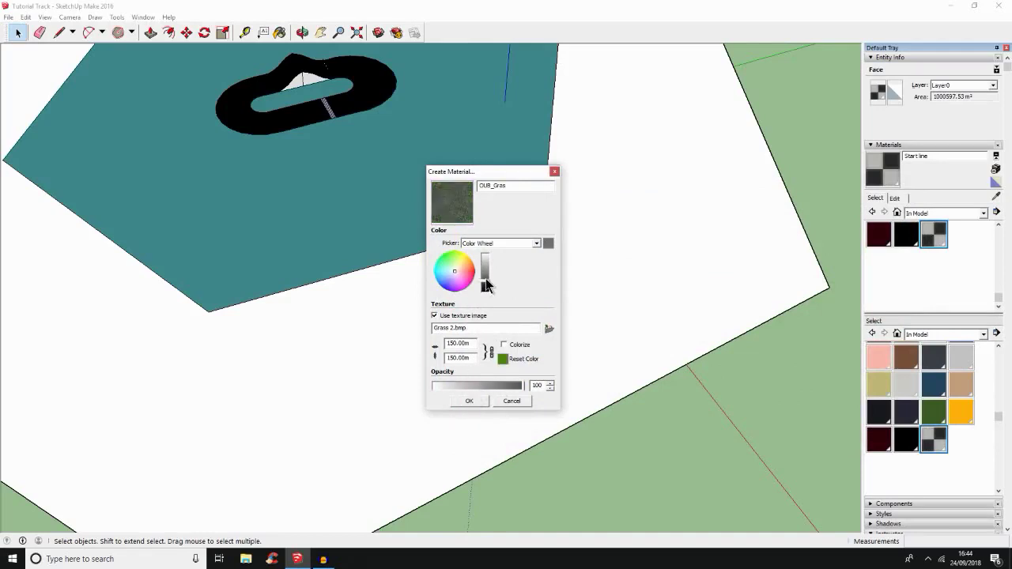
pyautogui.moveTo(485, 279); pyautogui.dragTo(484, 282)
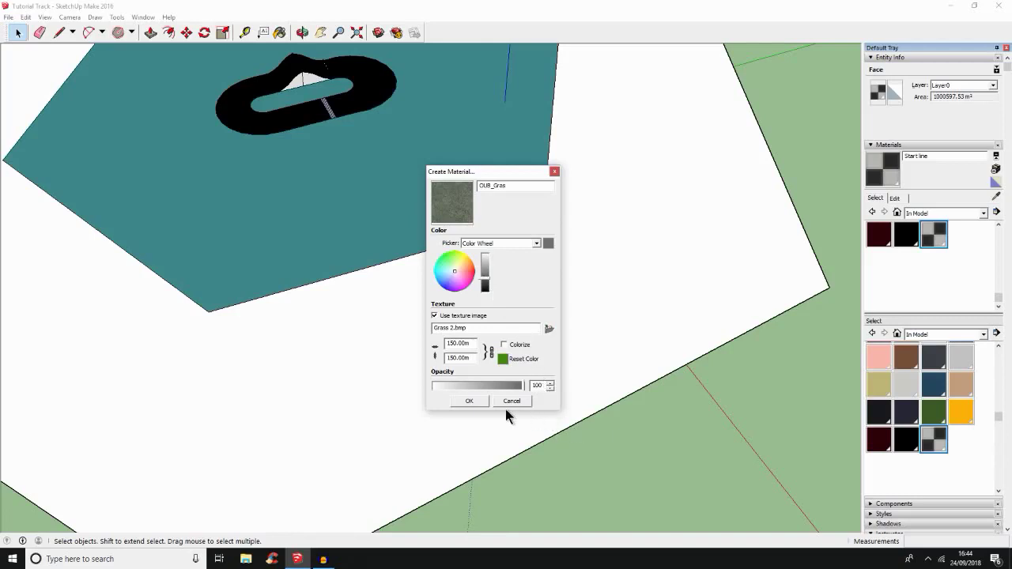
# Add OUB_Gras and paint the outer white ground face around the teal hexagon with it.
pyautogui.click(470, 400)
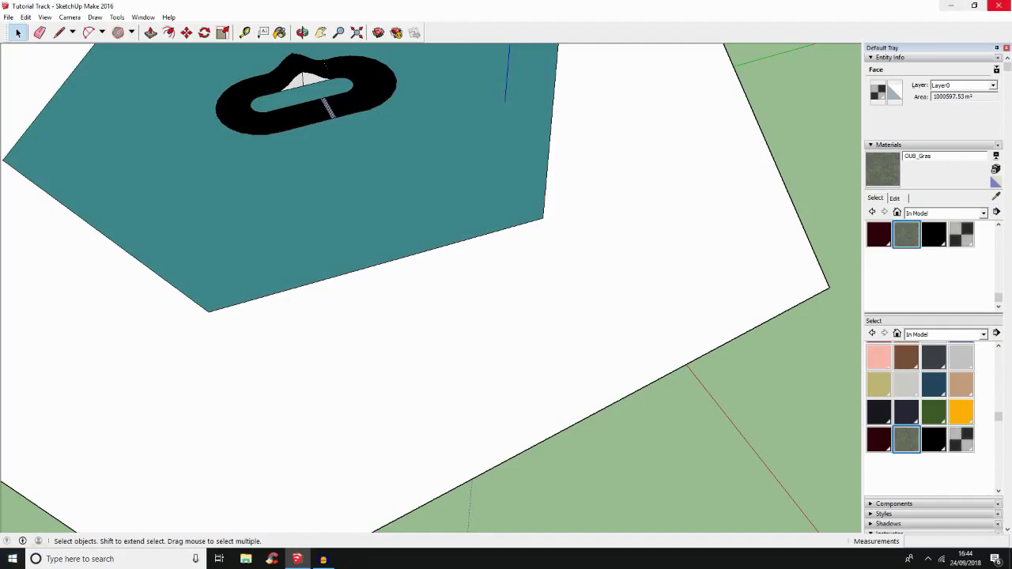
pyautogui.scroll(5, 932, 249)
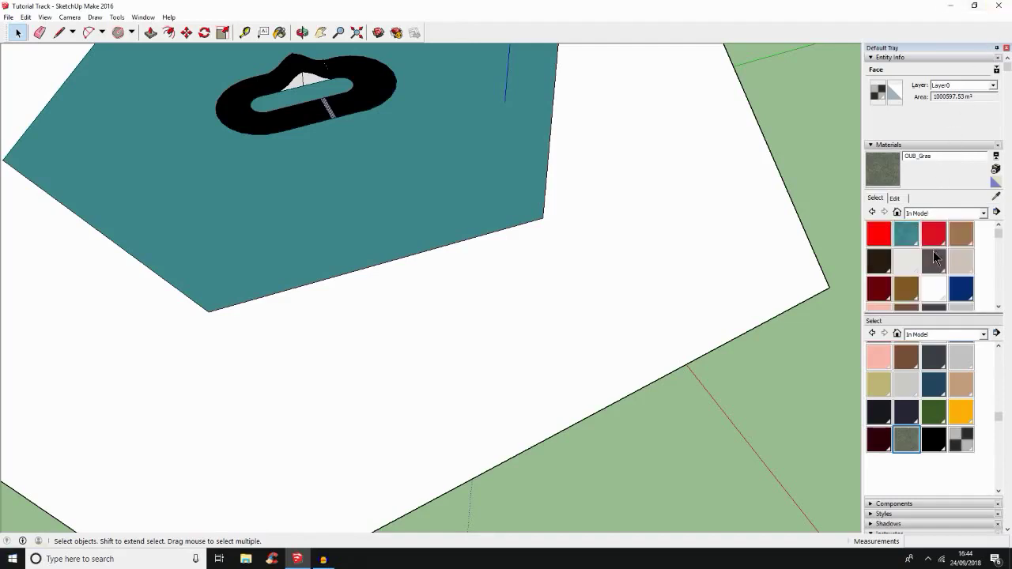
pyautogui.scroll(-4, 933, 252)
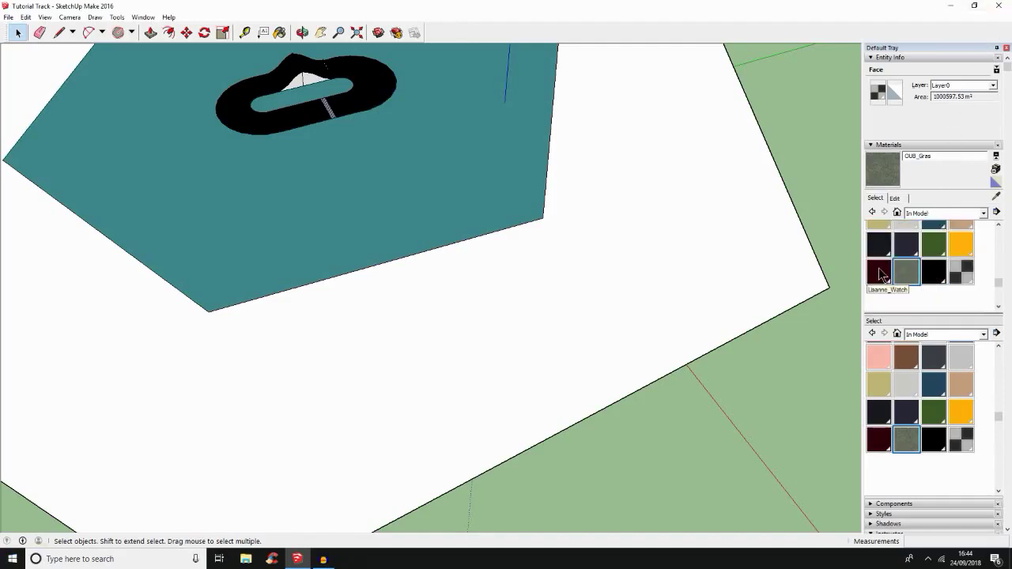
pyautogui.click(906, 273)
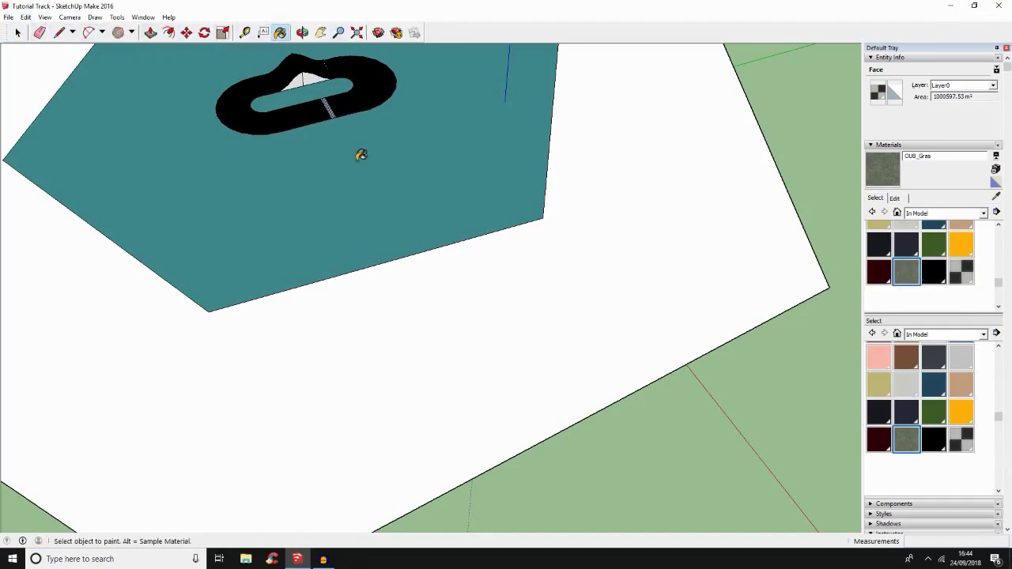
pyautogui.click(365, 290)
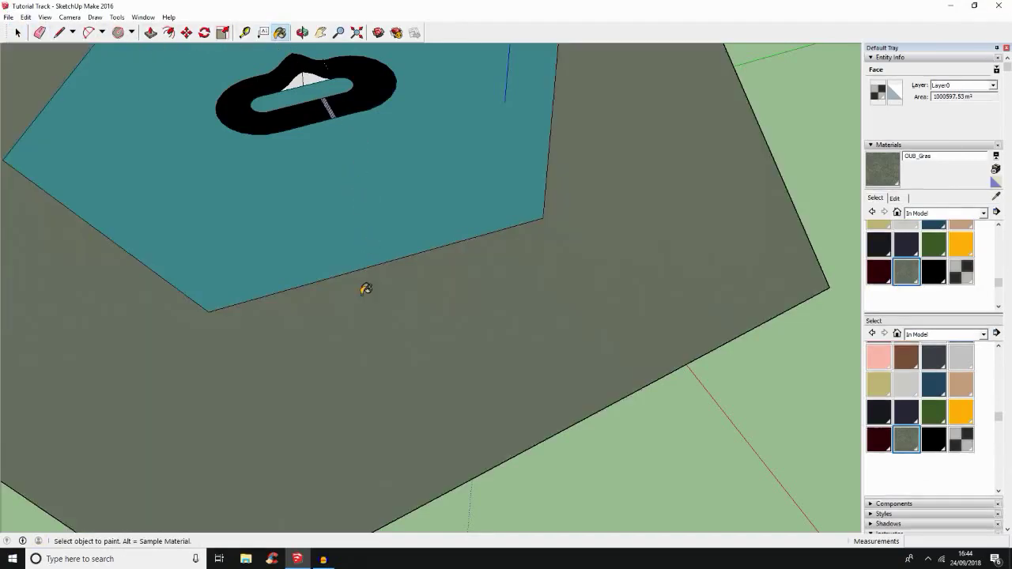
pyautogui.scroll(5, 291, 164)
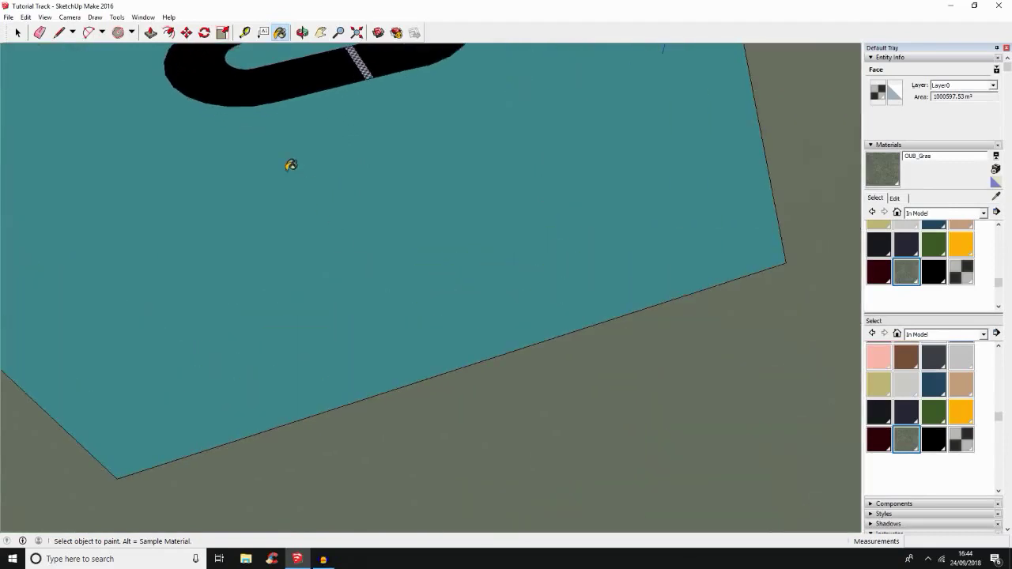
pyautogui.scroll(-6, 291, 164)
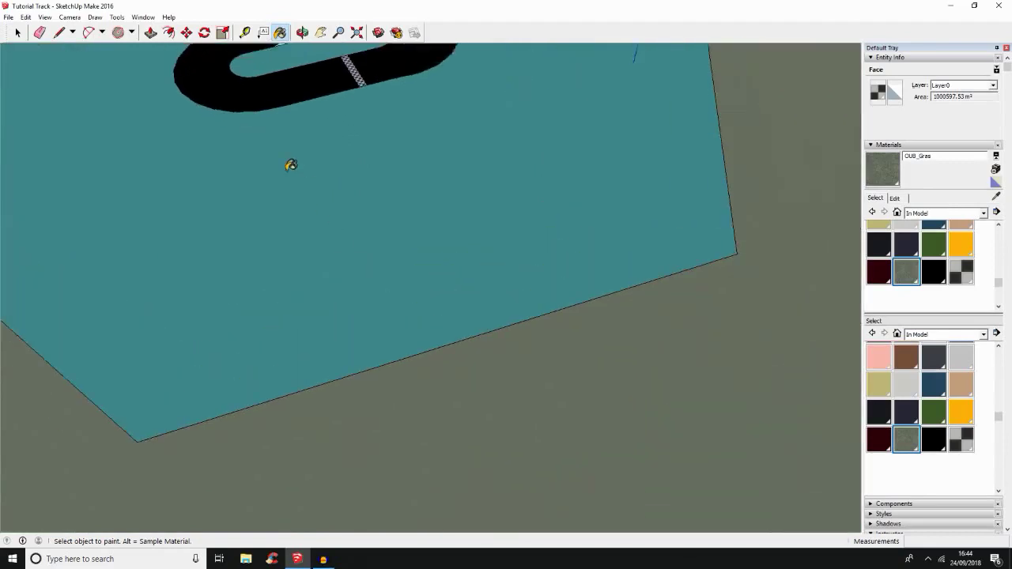
pyautogui.scroll(-1, 237, 106)
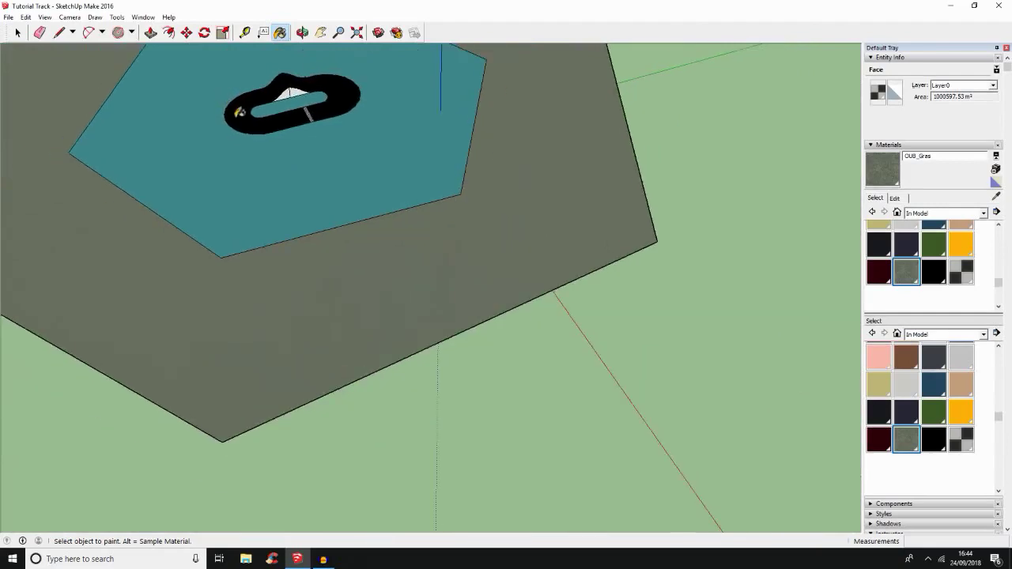
pyautogui.moveTo(237, 105)
pyautogui.mouseDown(button='middle')
pyautogui.moveTo(324, 147)
pyautogui.moveTo(339, 129)
pyautogui.moveTo(207, 2)
pyautogui.moveTo(185, 13)
pyautogui.mouseUp(button='middle')
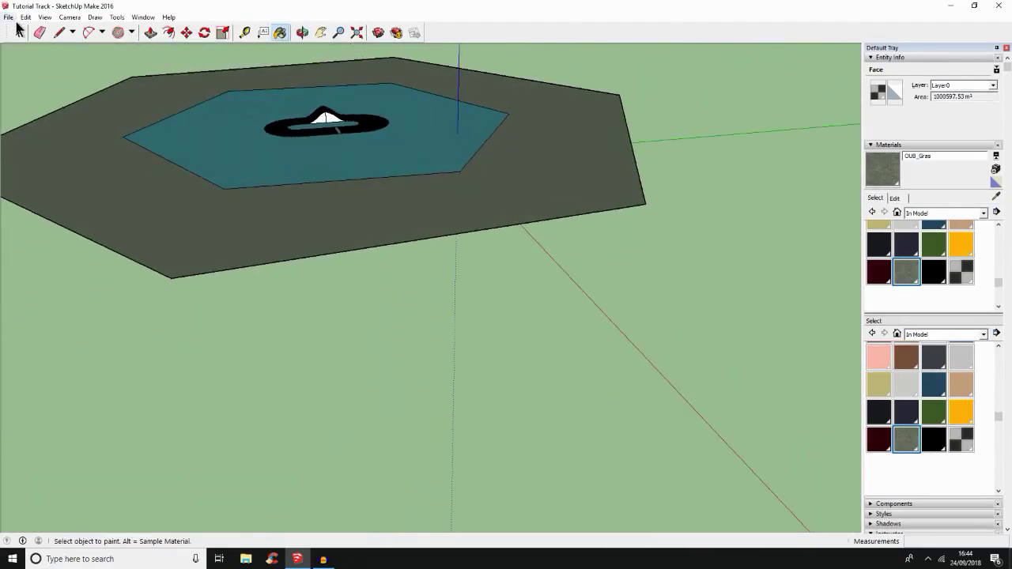
# Save the track model via File > Save and orbit around it to check the grass ground.
pyautogui.click(9, 18)
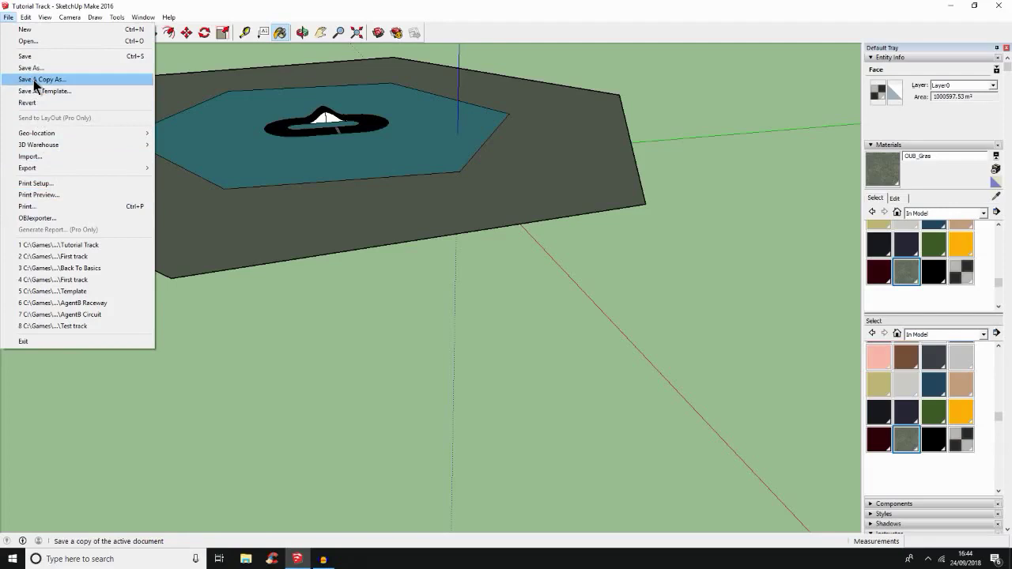
pyautogui.click(34, 56)
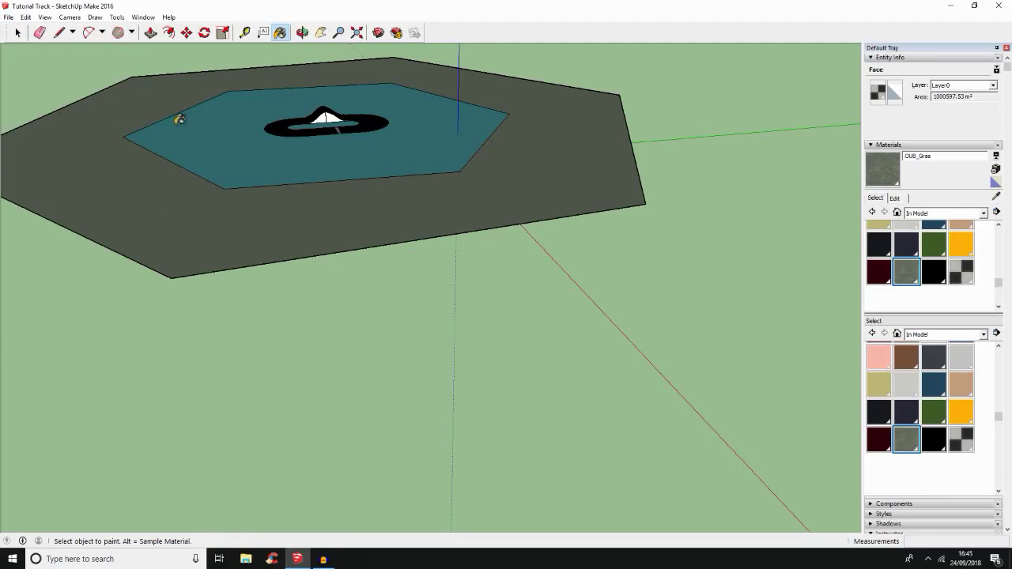
pyautogui.scroll(6, 214, 92)
pyautogui.moveTo(214, 92)
pyautogui.mouseDown(button='middle')
pyautogui.moveTo(276, 114)
pyautogui.moveTo(453, 109)
pyautogui.mouseUp(button='middle')
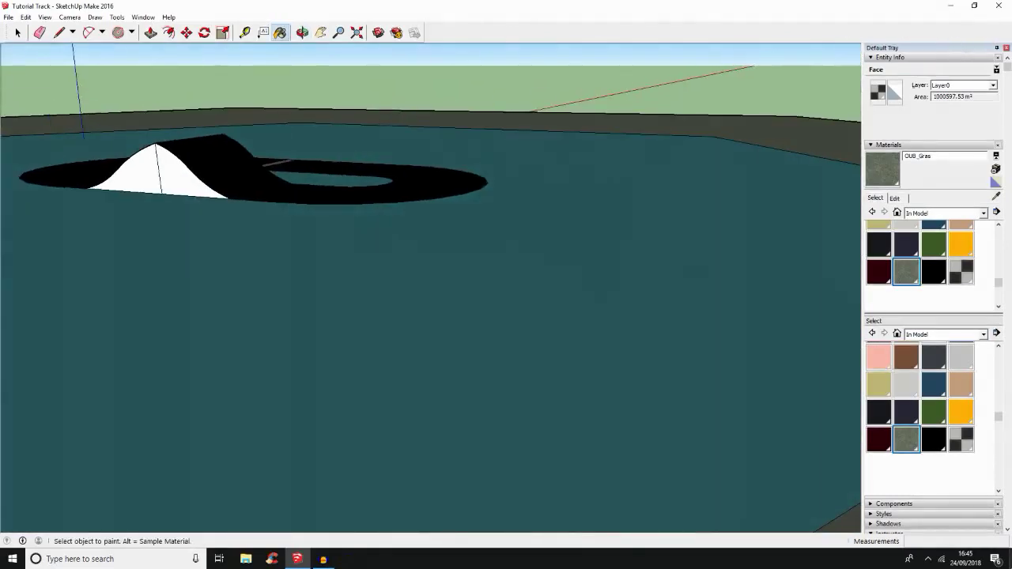
pyautogui.moveTo(554, 400)
pyautogui.mouseDown(button='middle')
pyautogui.moveTo(197, 409)
pyautogui.moveTo(167, 419)
pyautogui.moveTo(331, 393)
pyautogui.moveTo(117, 384)
pyautogui.moveTo(0, 395)
pyautogui.moveTo(3, 404)
pyautogui.moveTo(119, 388)
pyautogui.moveTo(0, 411)
pyautogui.moveTo(2, 434)
pyautogui.moveTo(86, 420)
pyautogui.mouseUp(button='middle')
pyautogui.moveTo(655, 372); pyautogui.dragTo(298, 321, button='middle')
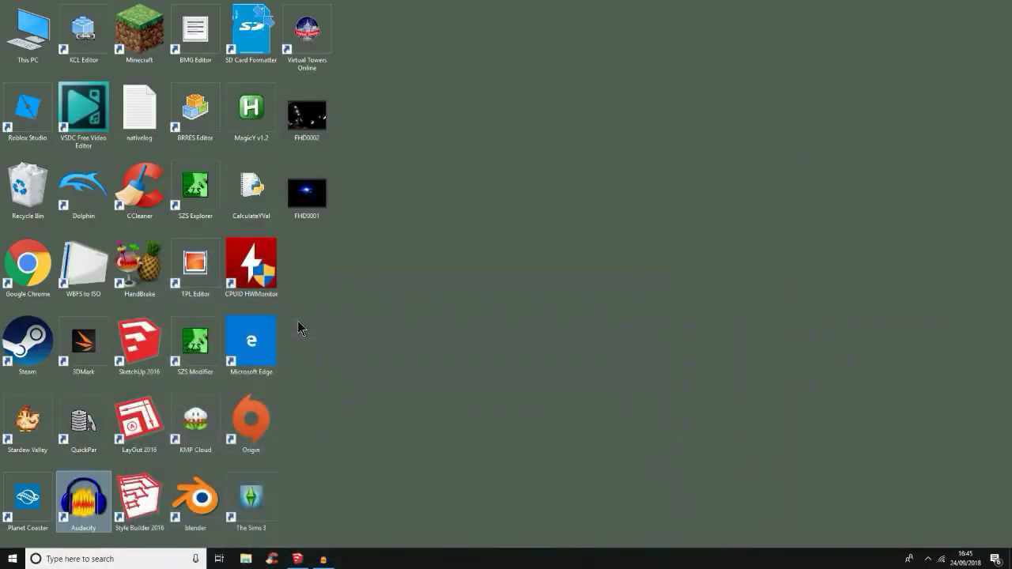
# From This PC, open Local Disk (C:) and navigate into Games > Mario Kart Wii.
pyautogui.doubleClick(28, 37)
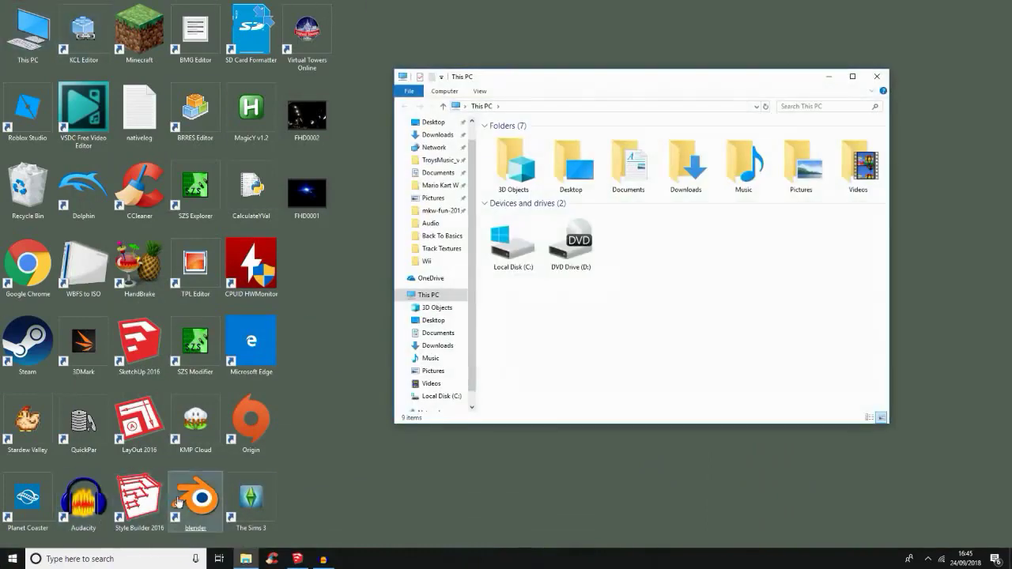
pyautogui.click(514, 268)
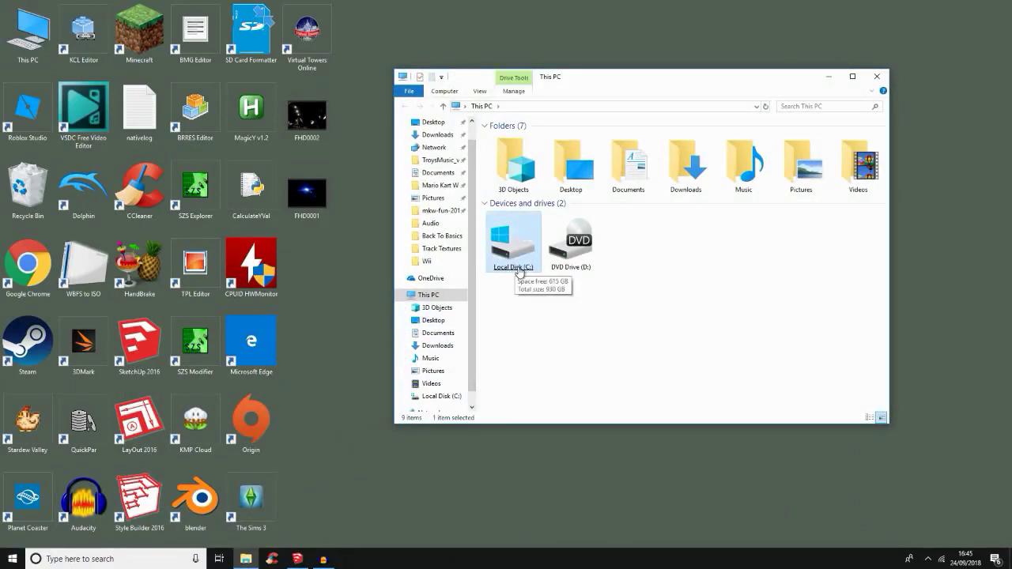
pyautogui.doubleClick(520, 272)
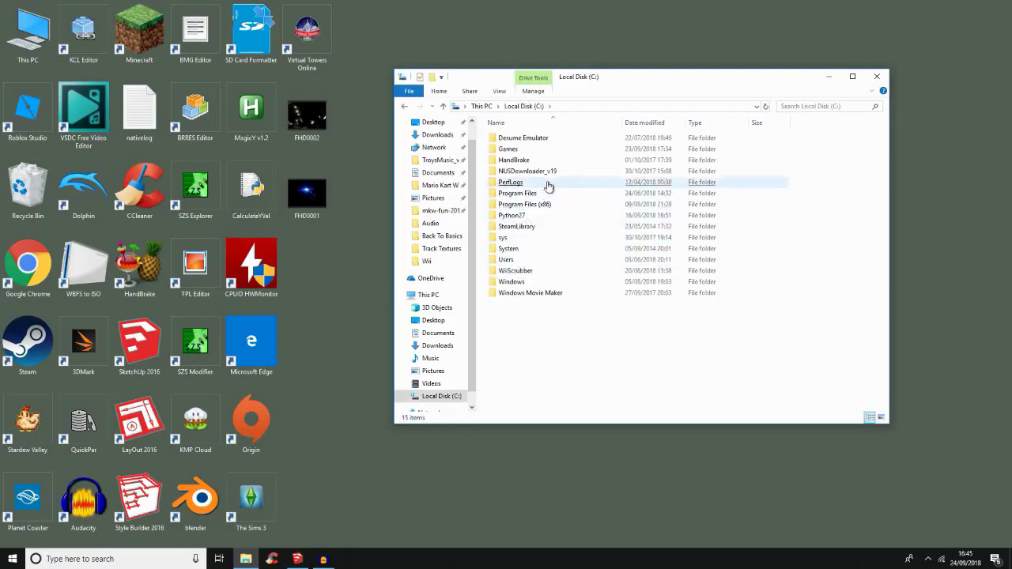
pyautogui.doubleClick(563, 150)
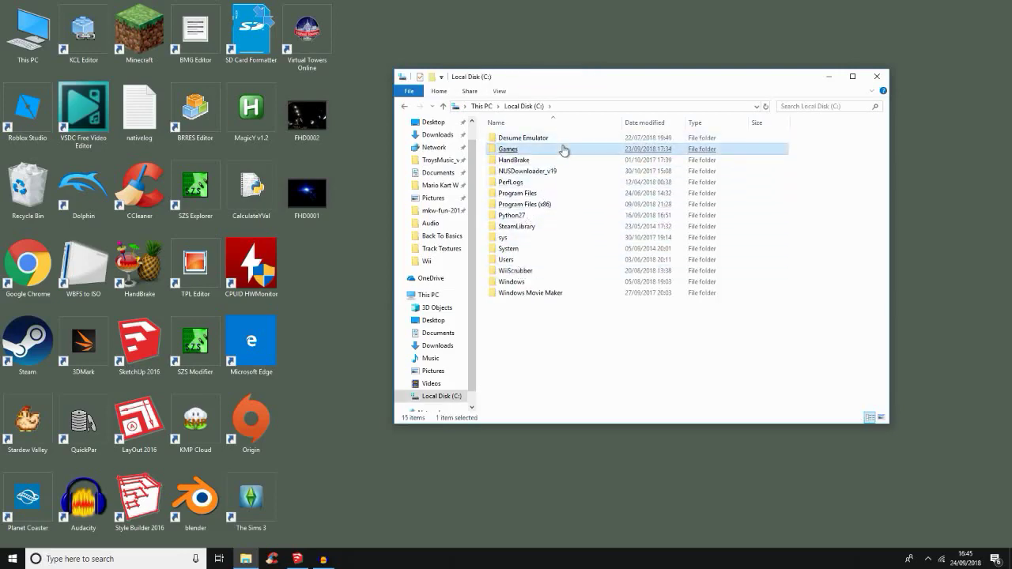
pyautogui.click(562, 149)
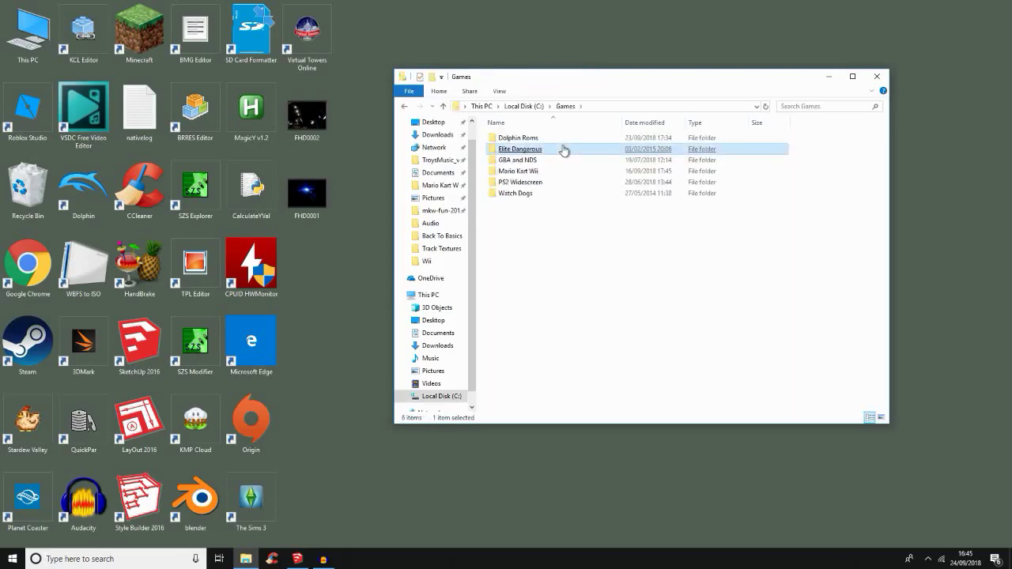
pyautogui.doubleClick(564, 170)
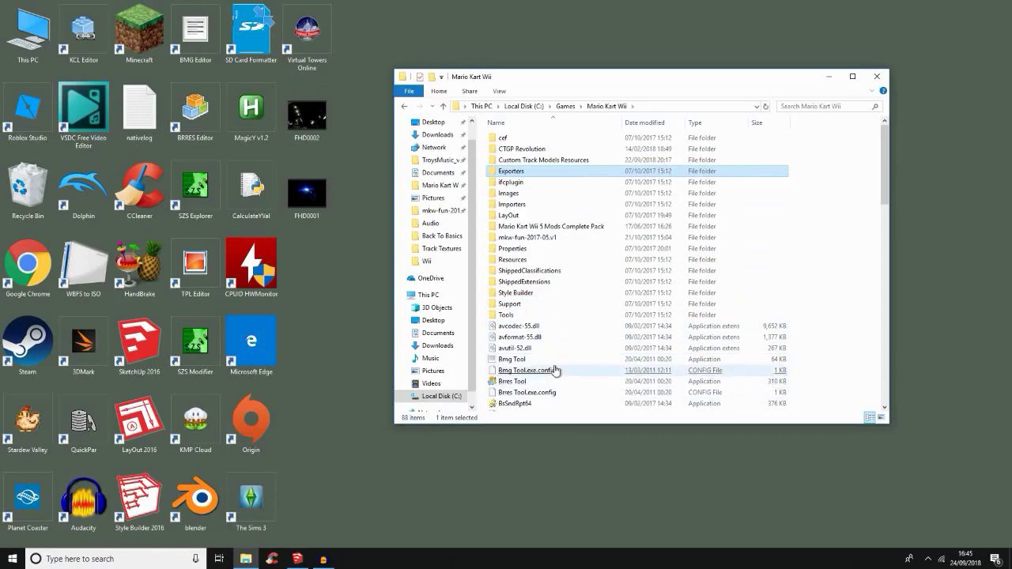
pyautogui.click(543, 306)
pyautogui.click(543, 314)
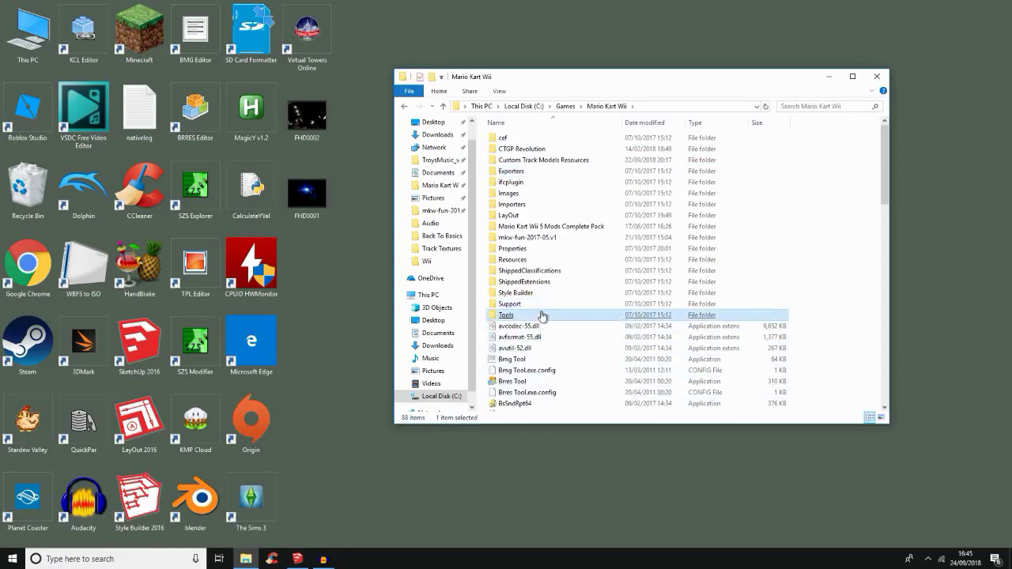
# Open Custom Track Models Resources, sort by name, and open its Tracks folder.
pyautogui.doubleClick(512, 160)
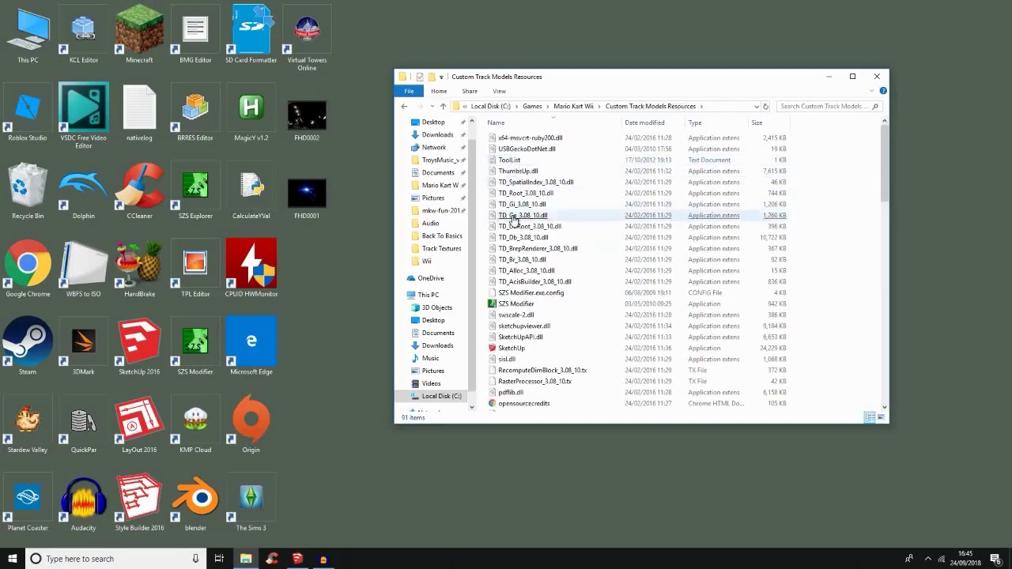
pyautogui.click(516, 282)
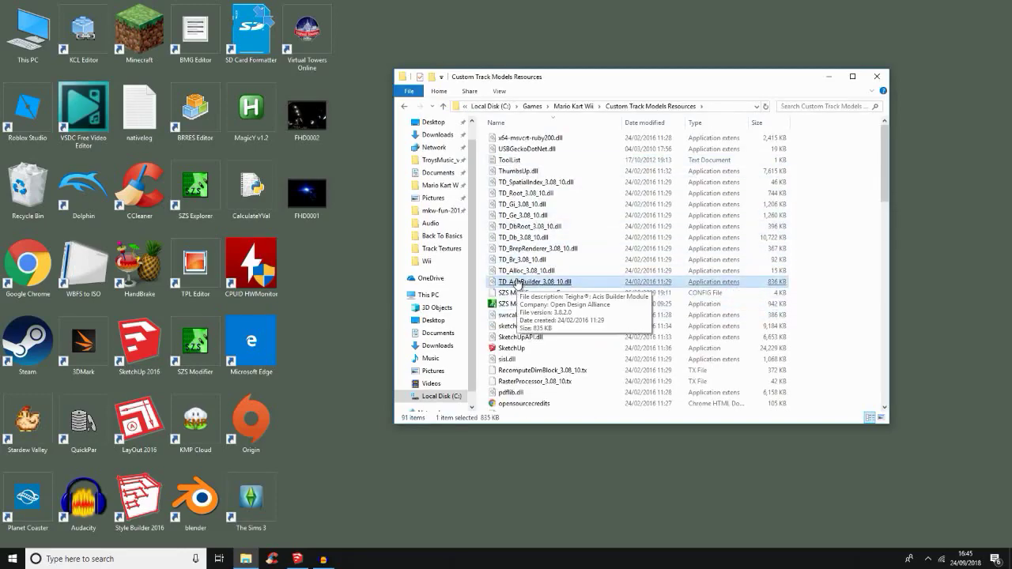
pyautogui.click(502, 123)
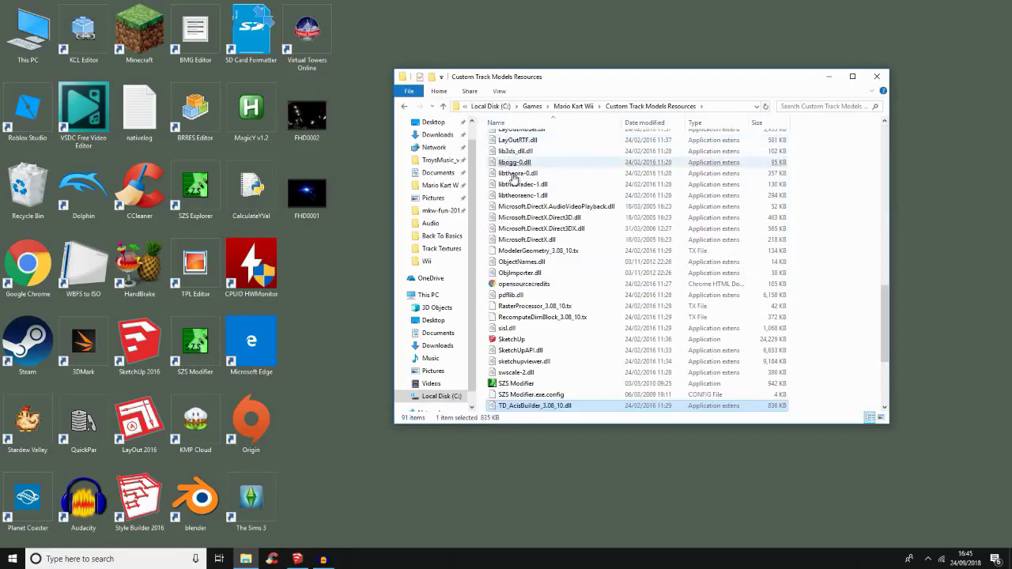
pyautogui.scroll(12, 515, 177)
pyautogui.click(521, 180)
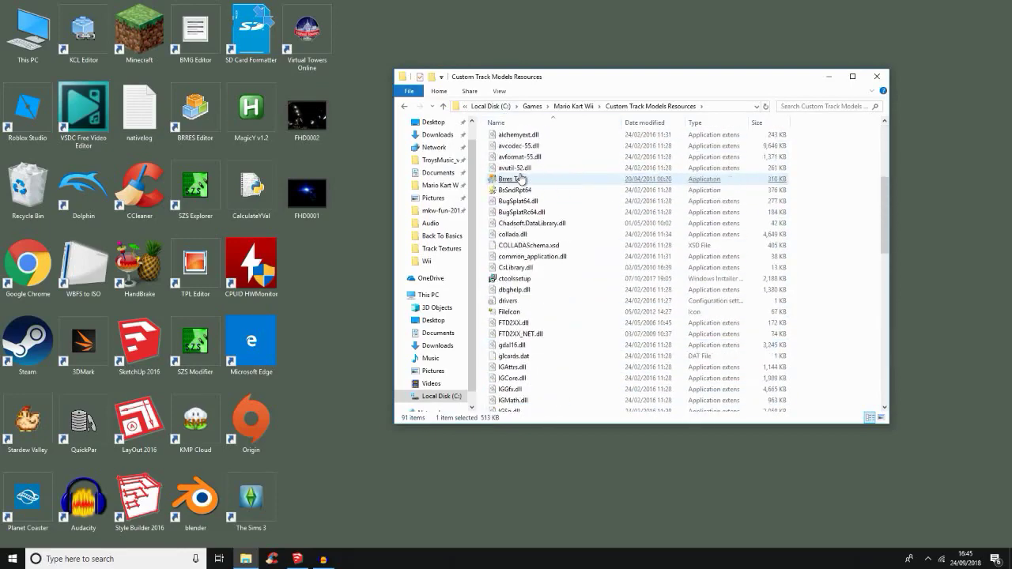
pyautogui.scroll(6, 521, 180)
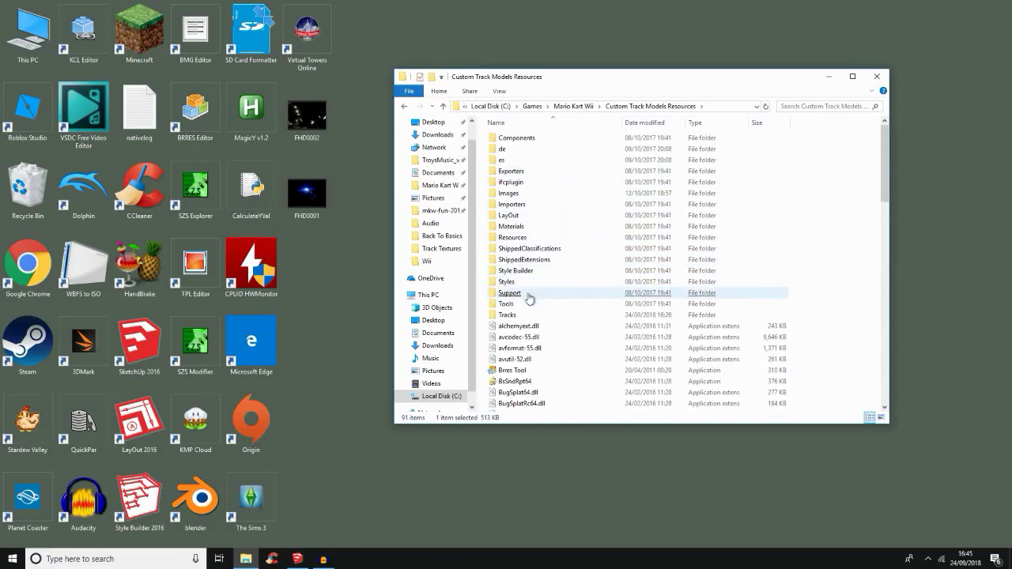
pyautogui.click(537, 316)
pyautogui.doubleClick(537, 316)
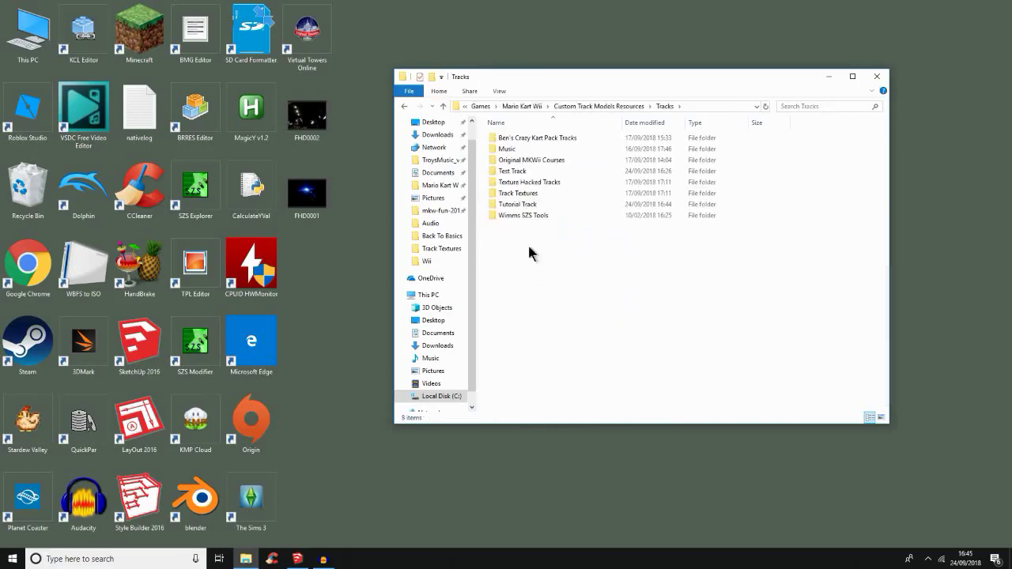
# Open Original MKWii Courses and select the beginner_course archive.
pyautogui.click(530, 194)
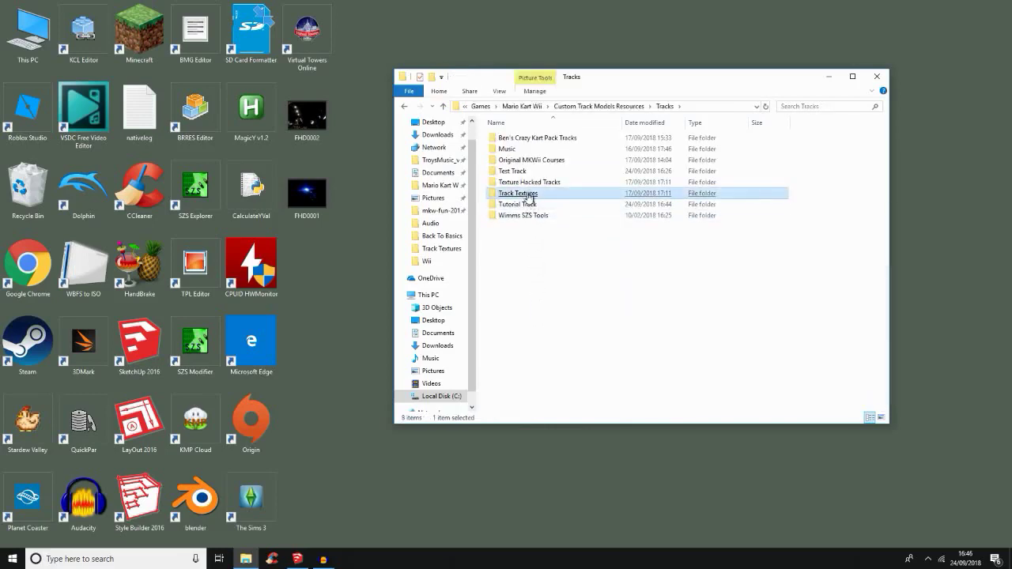
pyautogui.click(523, 182)
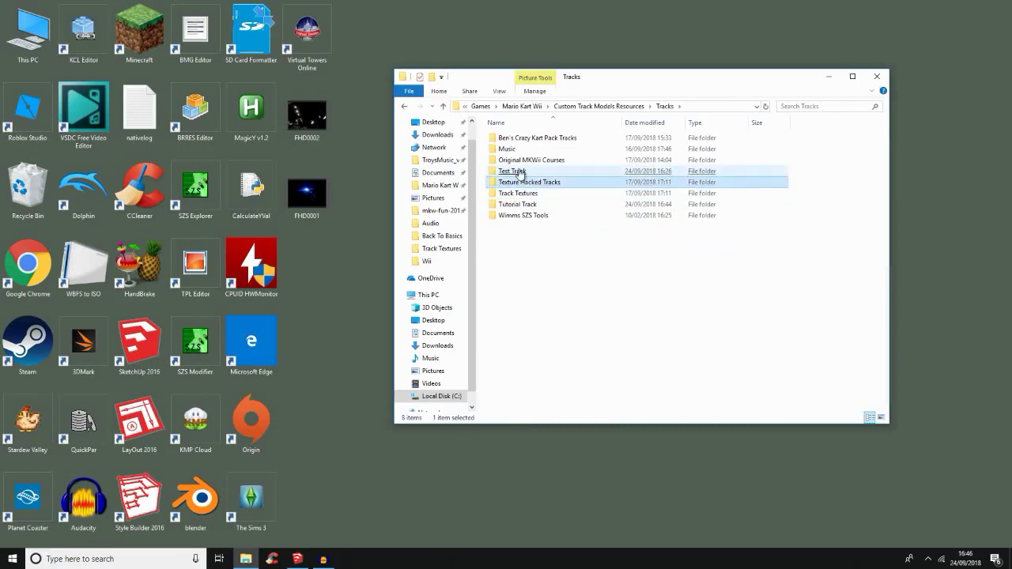
pyautogui.click(516, 172)
pyautogui.doubleClick(520, 160)
pyautogui.click(521, 163)
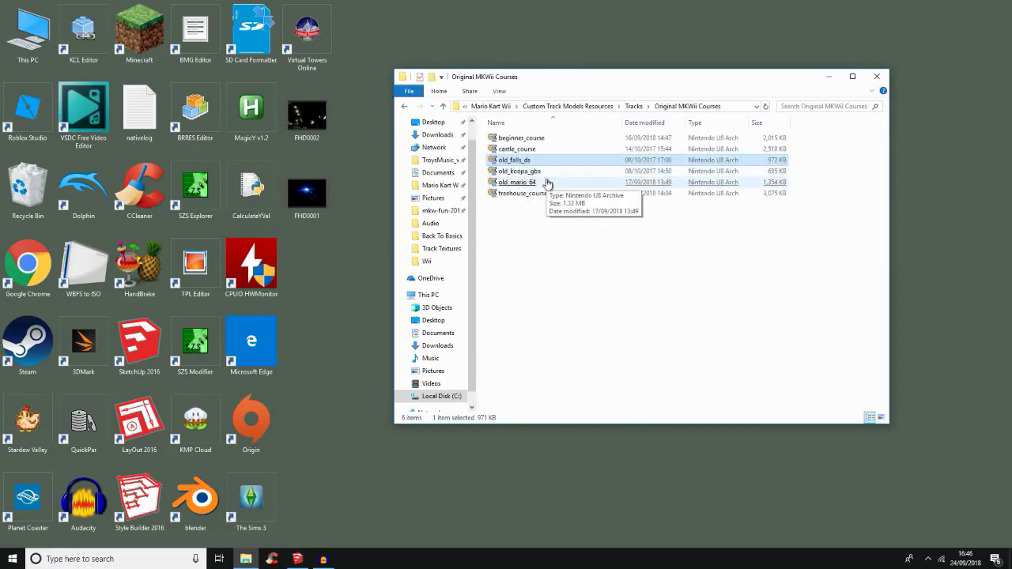
pyautogui.click(545, 182)
pyautogui.click(547, 143)
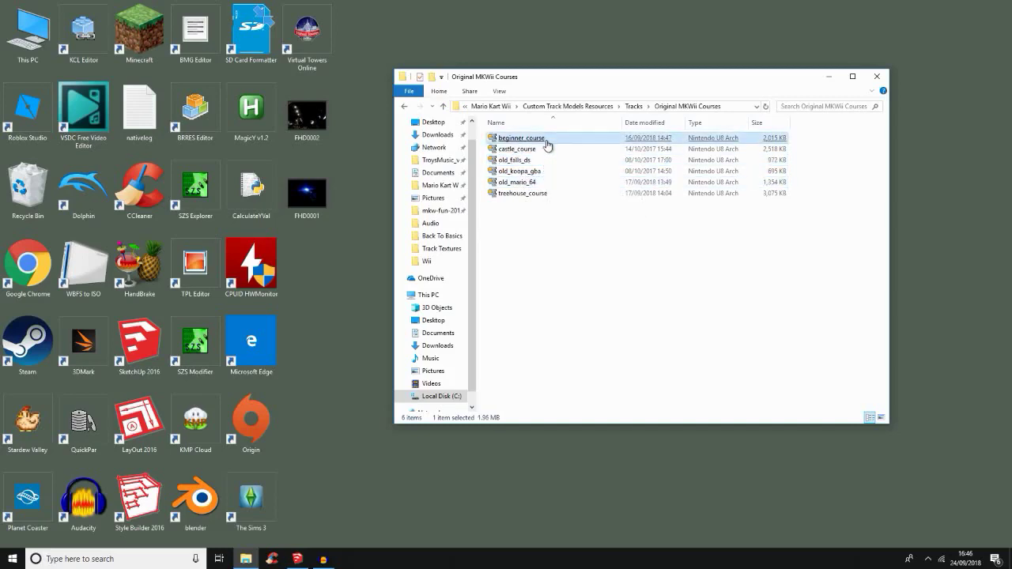
# Copy beginner_course and paste it into the Tracks > Tutorial Track folder.
pyautogui.rightClick(547, 144)
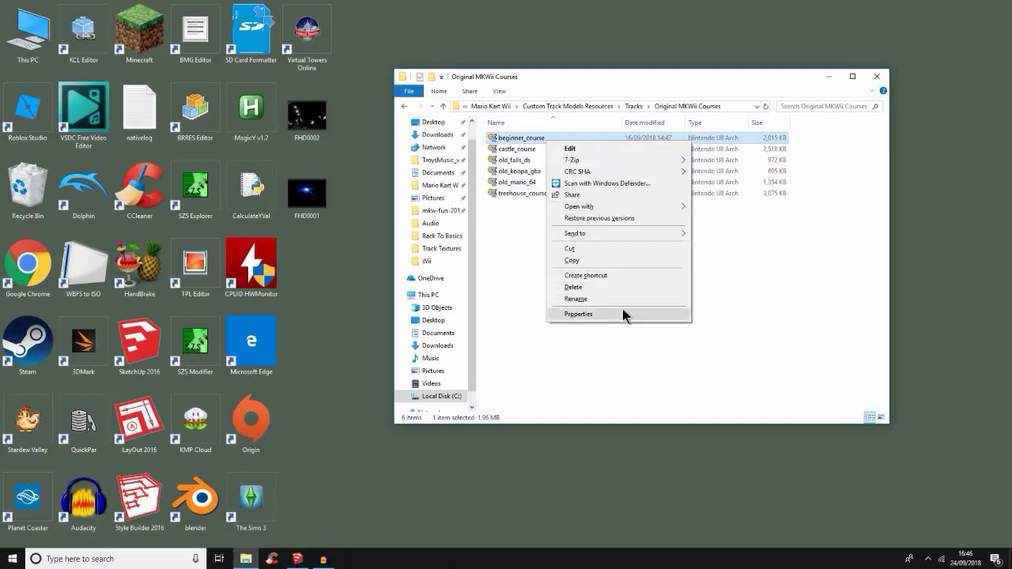
pyautogui.click(613, 262)
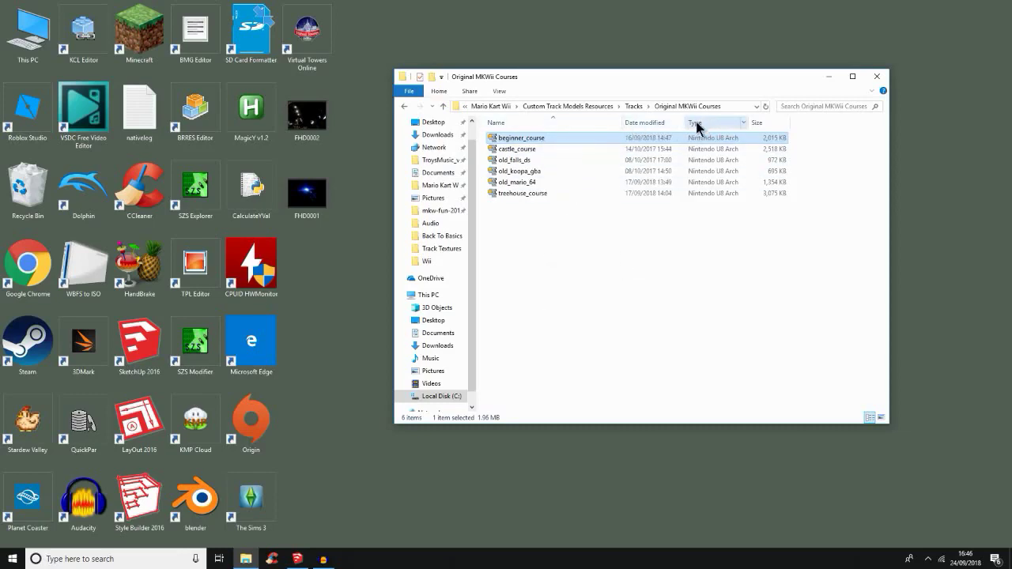
pyautogui.click(638, 106)
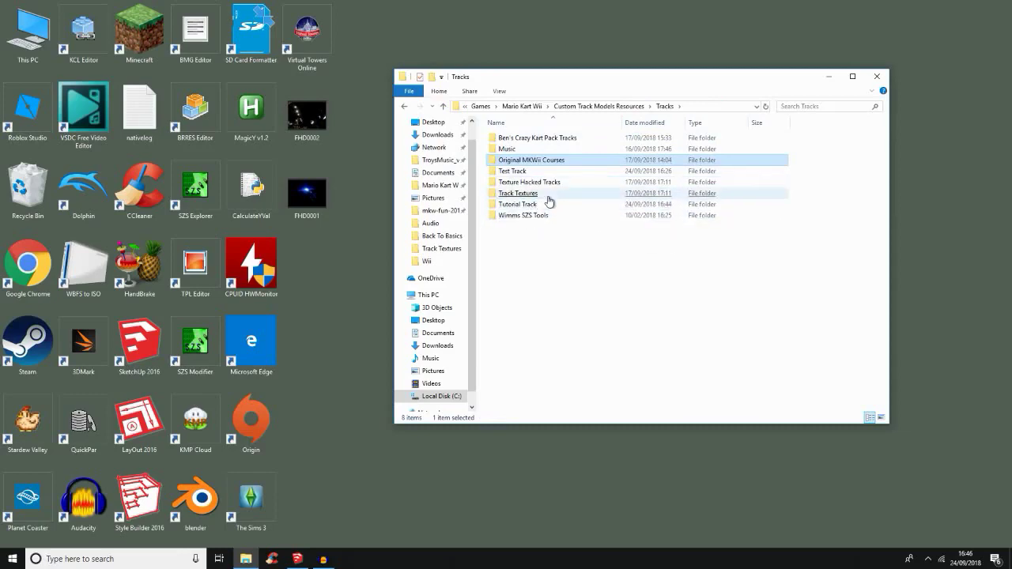
pyautogui.click(564, 219)
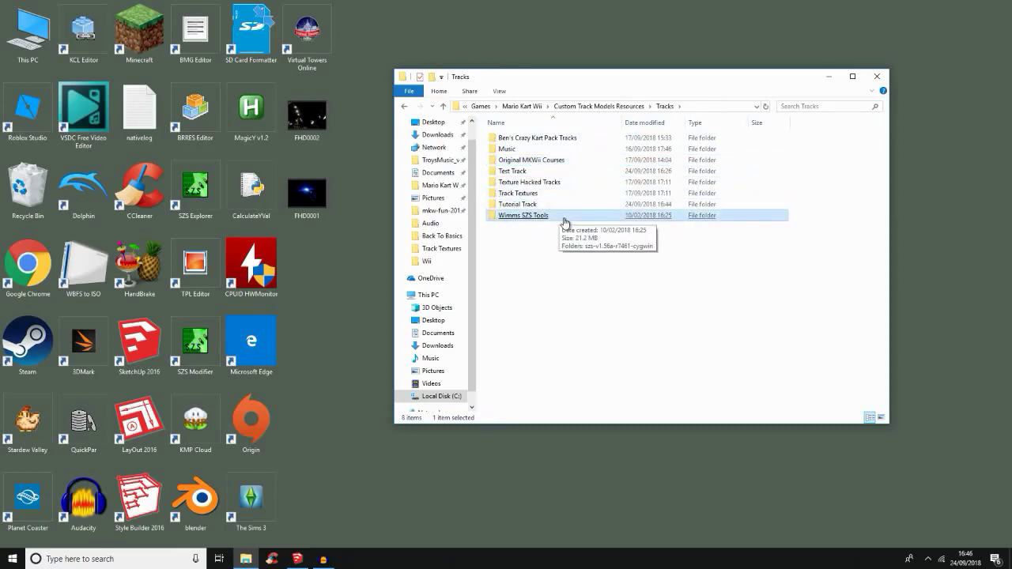
pyautogui.doubleClick(563, 205)
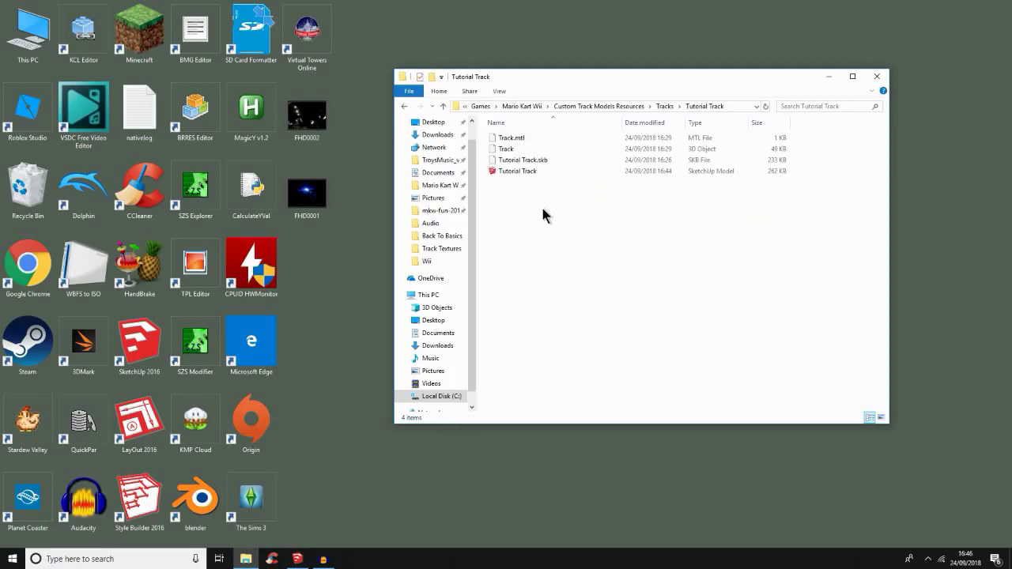
pyautogui.rightClick(542, 209)
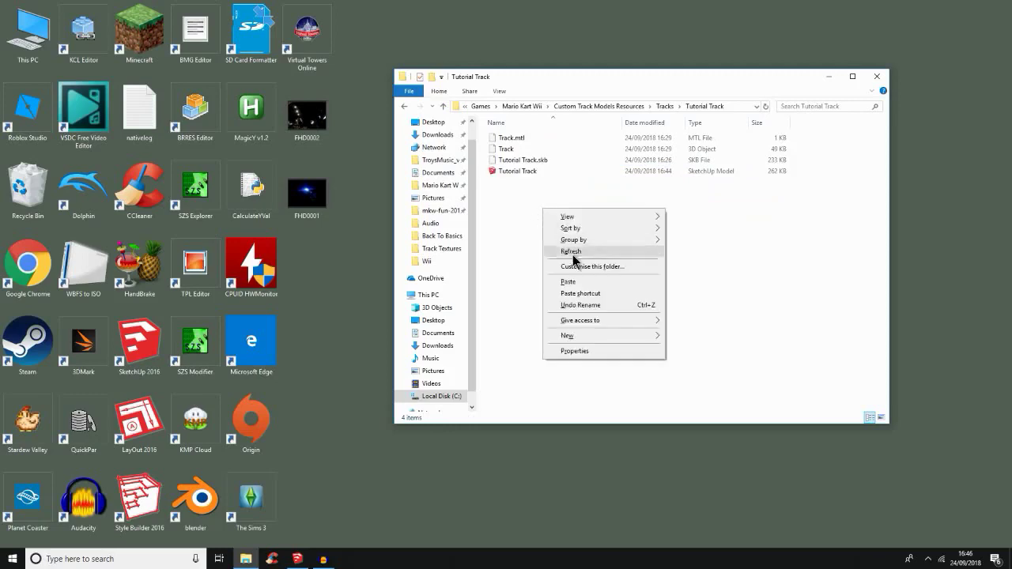
pyautogui.click(620, 283)
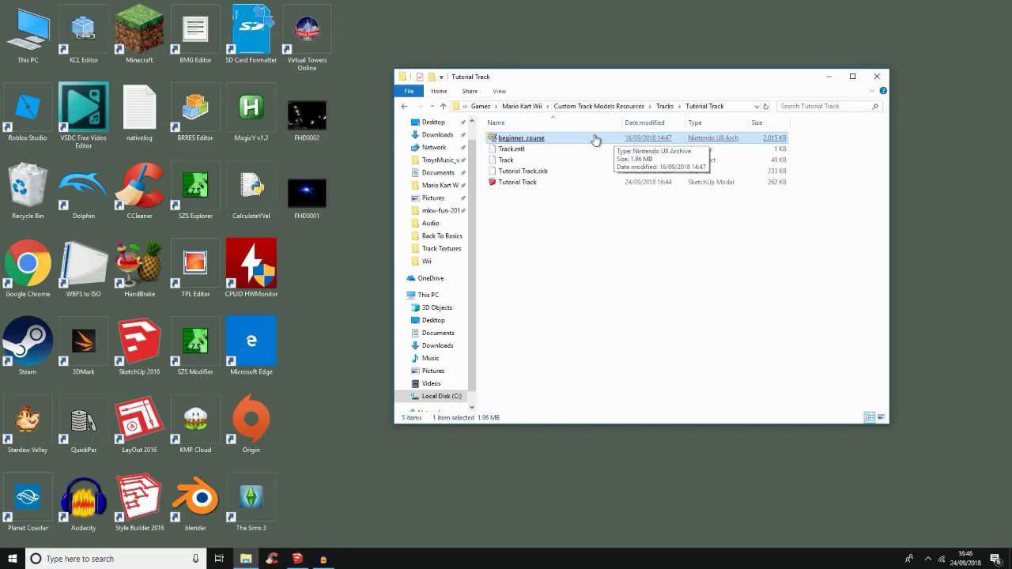
pyautogui.moveTo(595, 140); pyautogui.dragTo(592, 134, button='right')
# Open beginner_course with SzsTool and select course_model.brres in the root folder.
pyautogui.rightClick(560, 139)
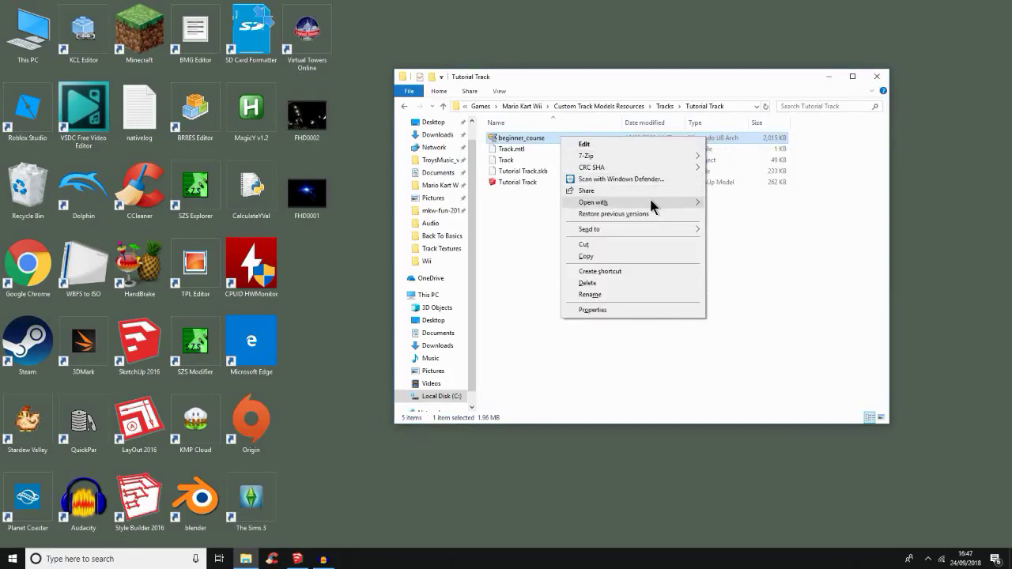
pyautogui.moveTo(689, 207)
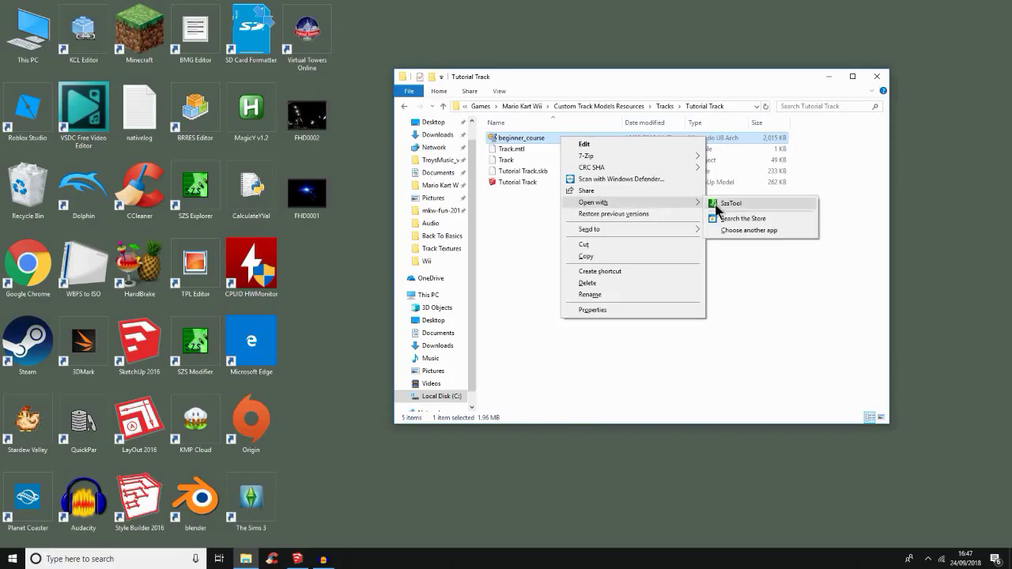
pyautogui.click(727, 203)
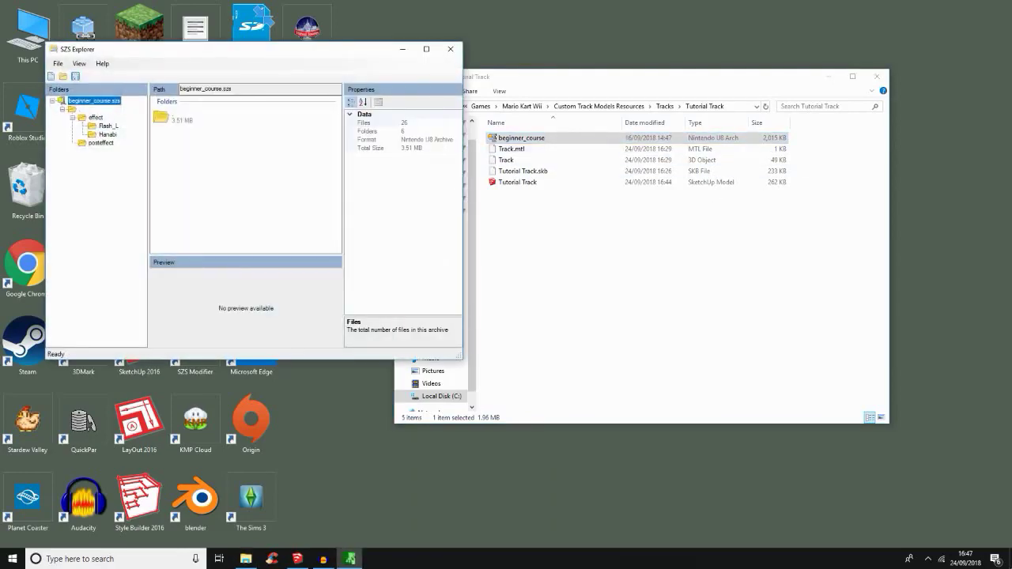
pyautogui.click(75, 109)
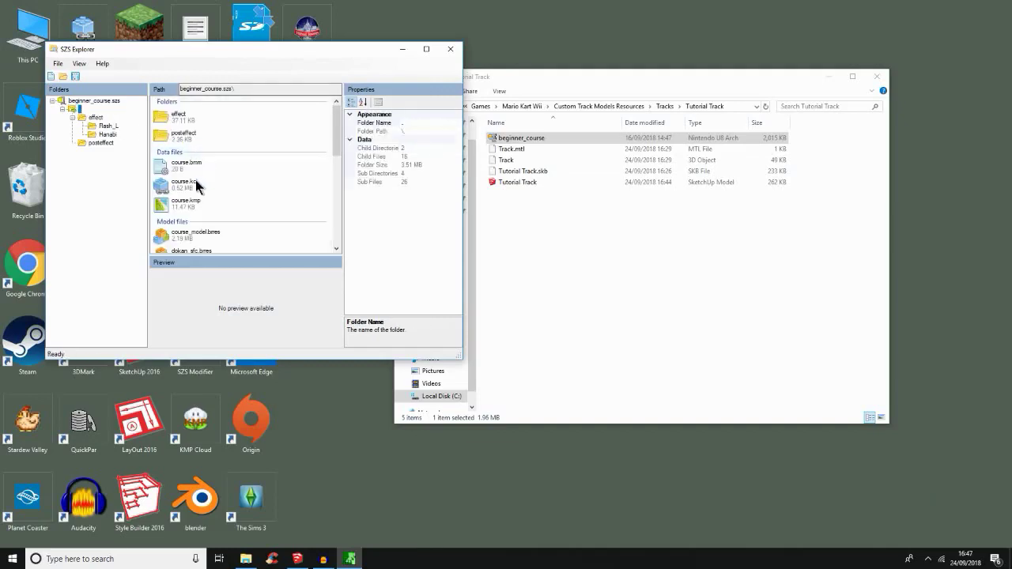
pyautogui.click(194, 239)
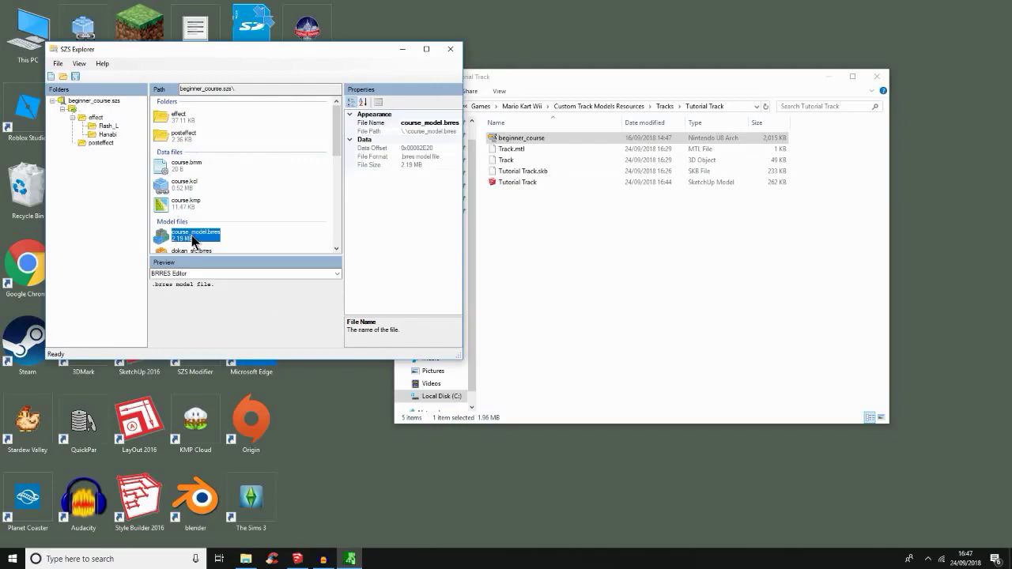
# Open course_model.brres in BRRES Editor and preview bc_kankyaku_mip, bc_spot1, kage_04 and dm_env textures.
pyautogui.doubleClick(193, 238)
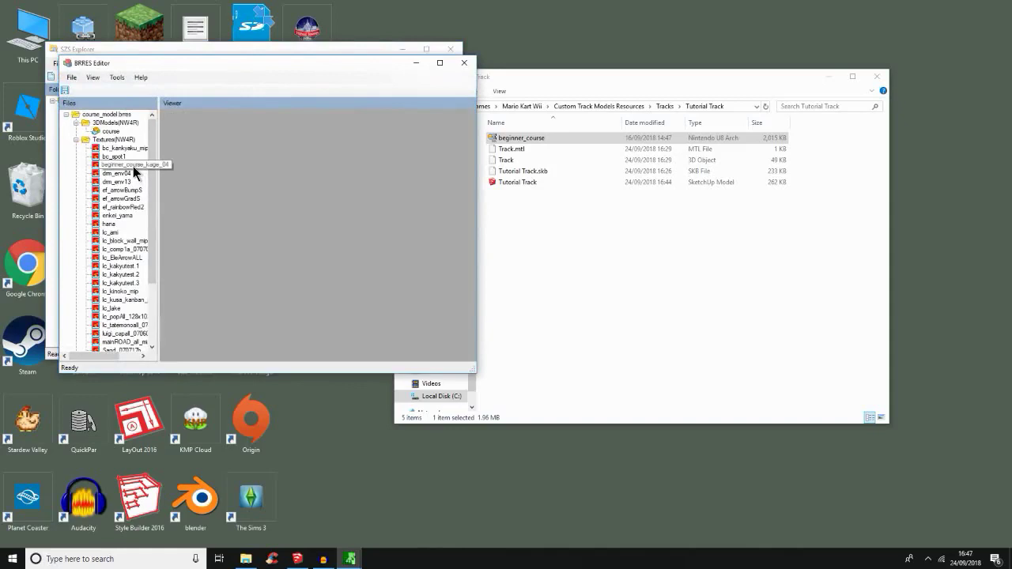
pyautogui.click(113, 149)
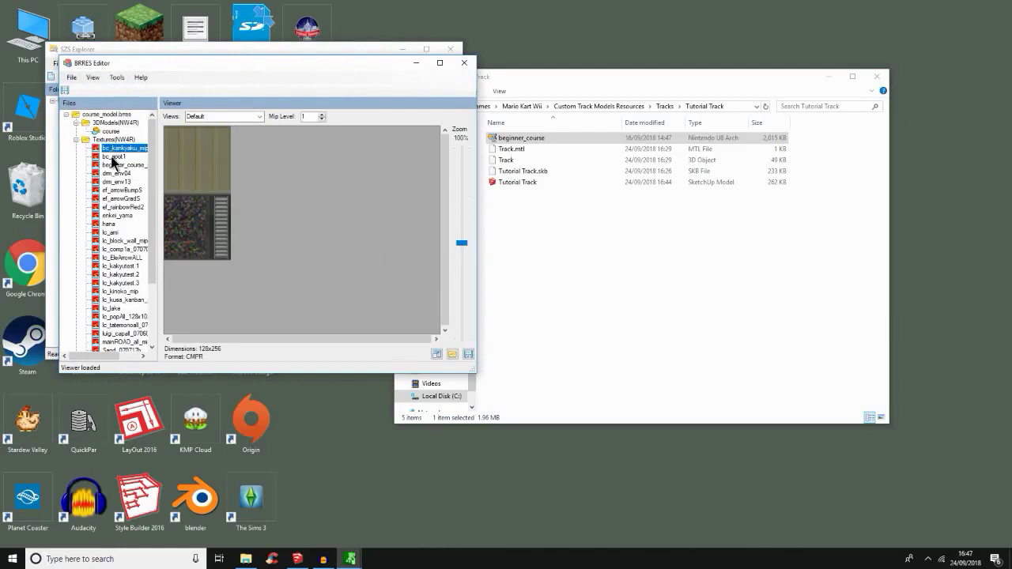
pyautogui.click(113, 157)
pyautogui.click(117, 165)
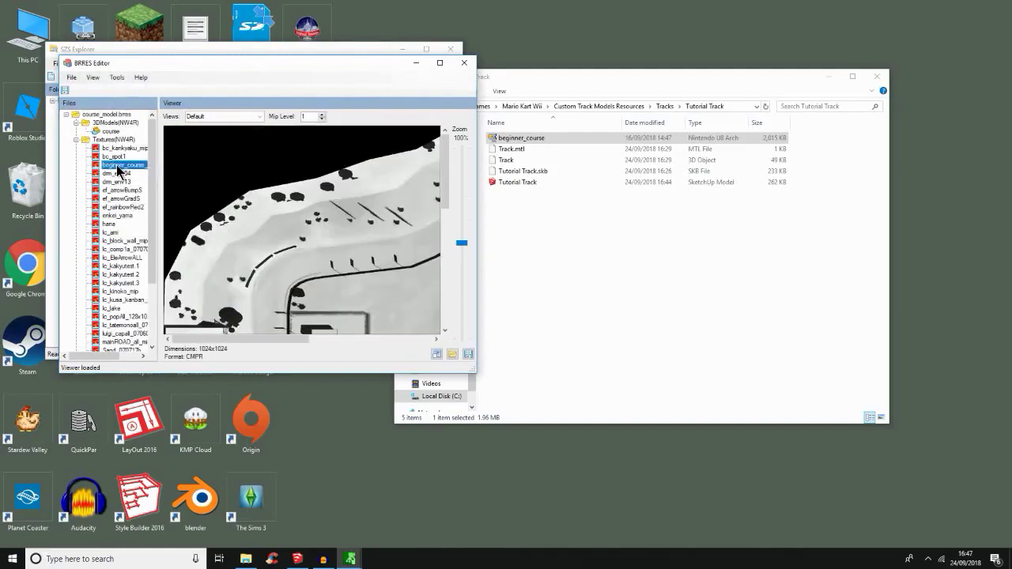
pyautogui.click(113, 158)
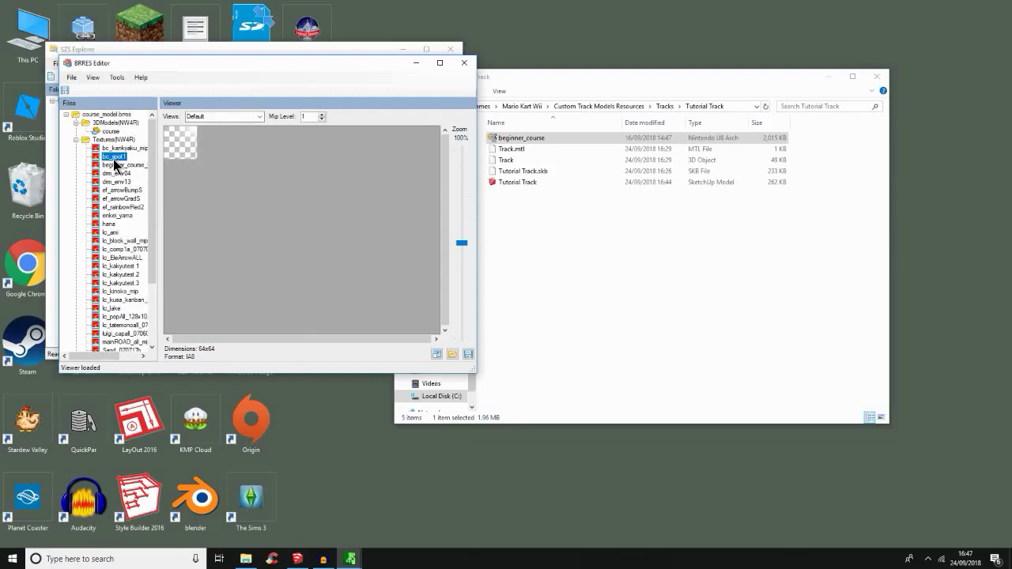
pyautogui.click(117, 173)
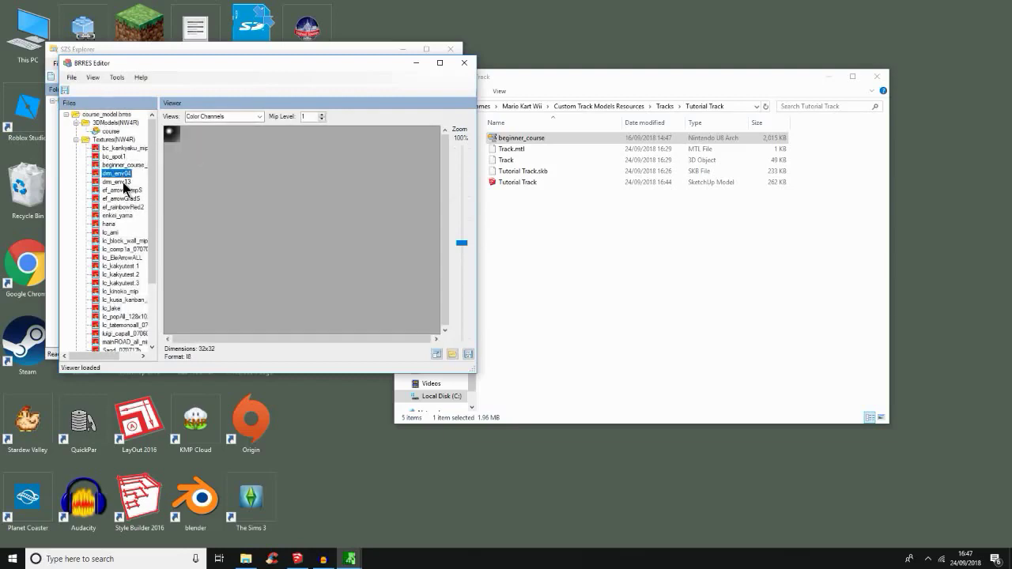
pyautogui.click(118, 182)
# Preview the arrow, rainbow and enkei_yama textures, ending on the lc_block_wall texture.
pyautogui.click(123, 190)
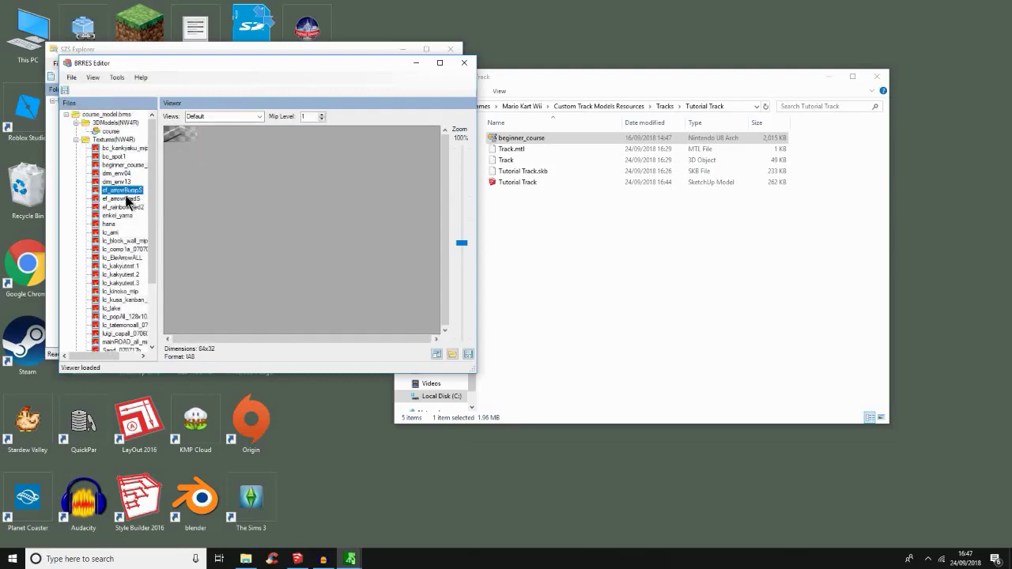
pyautogui.click(125, 199)
pyautogui.click(124, 208)
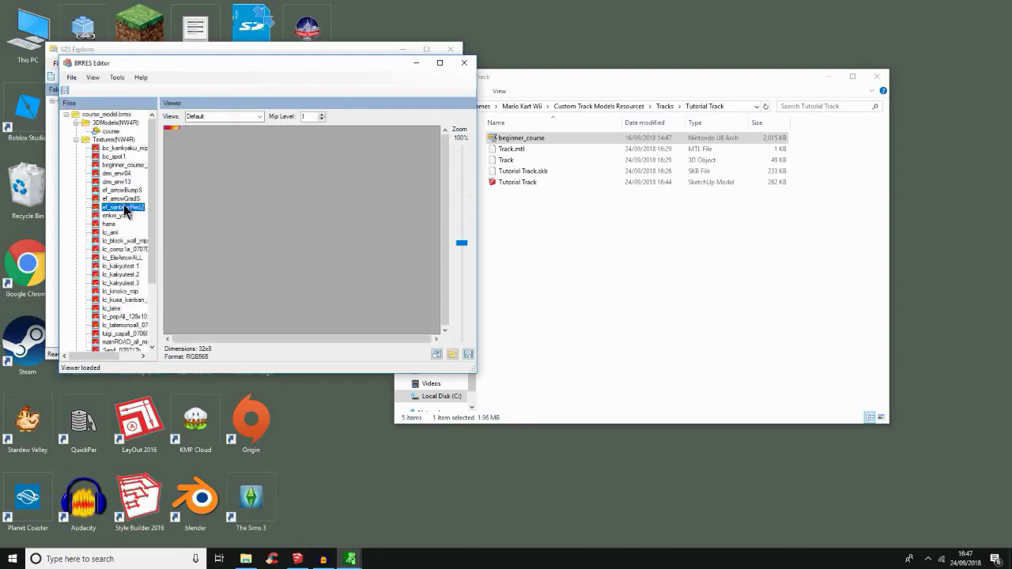
pyautogui.click(124, 216)
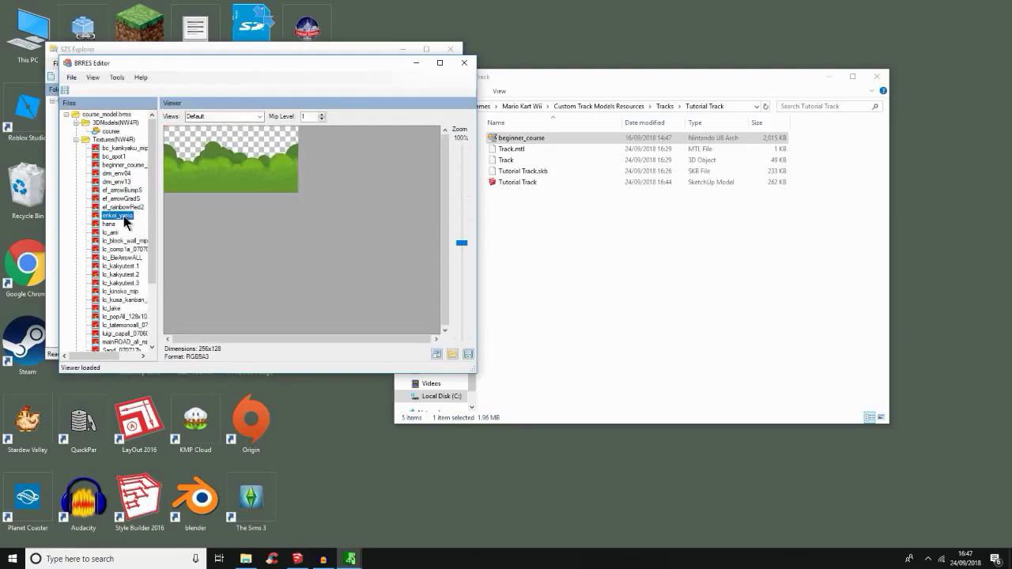
pyautogui.click(112, 233)
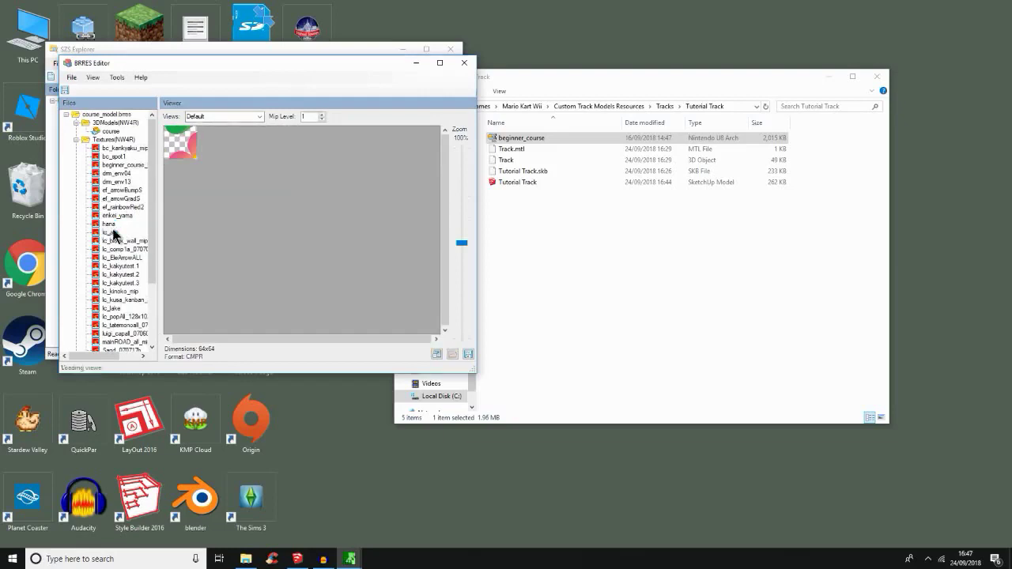
pyautogui.click(119, 240)
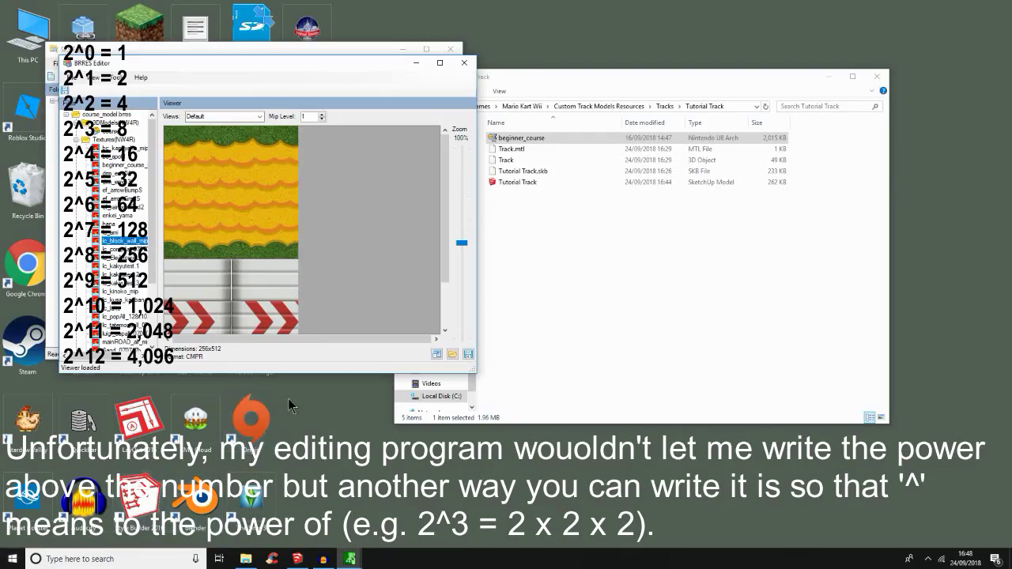
# Export the block wall texture as 'Ramp wall' into Tracks > Track Textures.
pyautogui.click(469, 355)
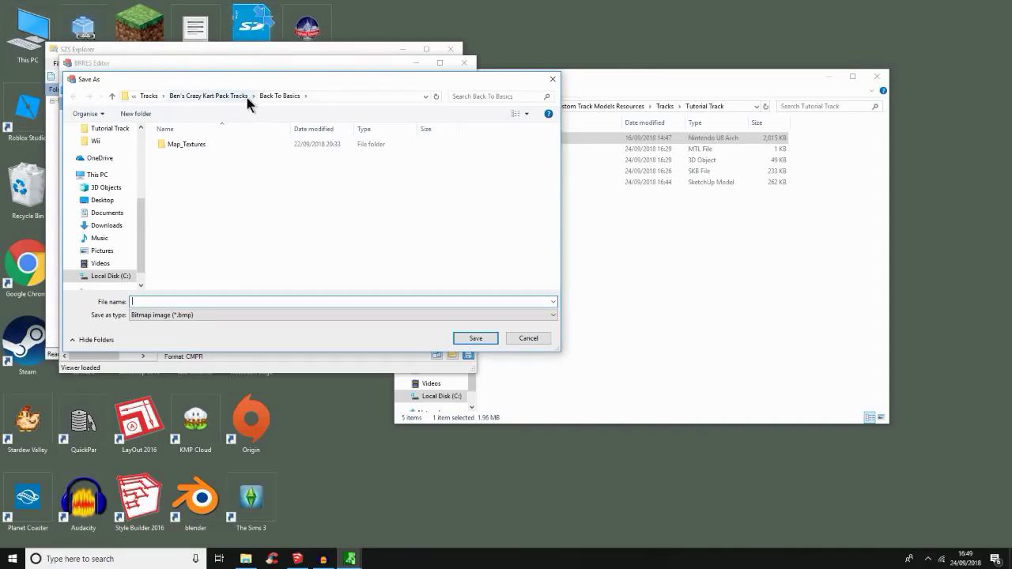
pyautogui.click(221, 96)
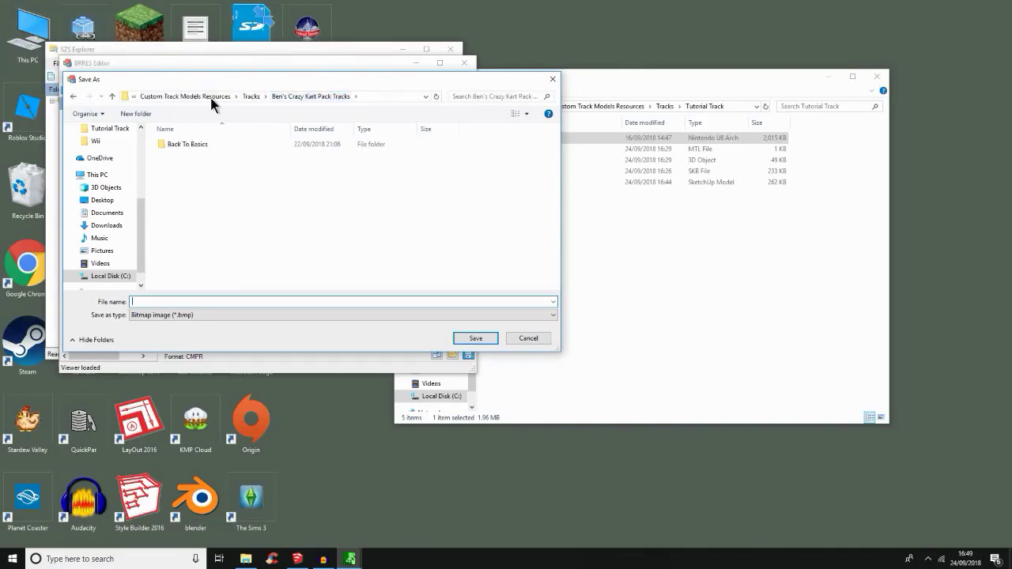
pyautogui.click(252, 95)
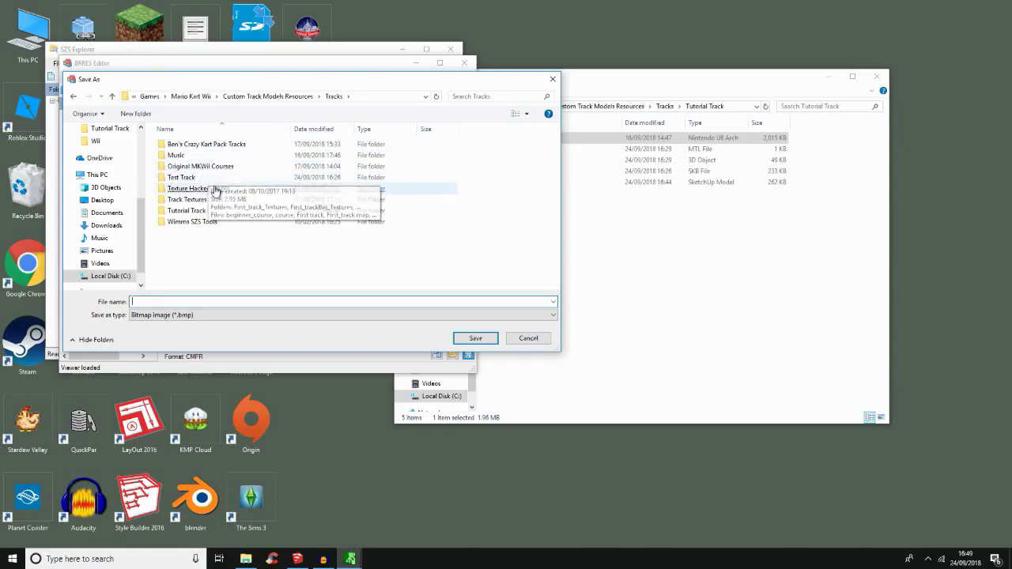
pyautogui.click(215, 200)
pyautogui.press('Return')
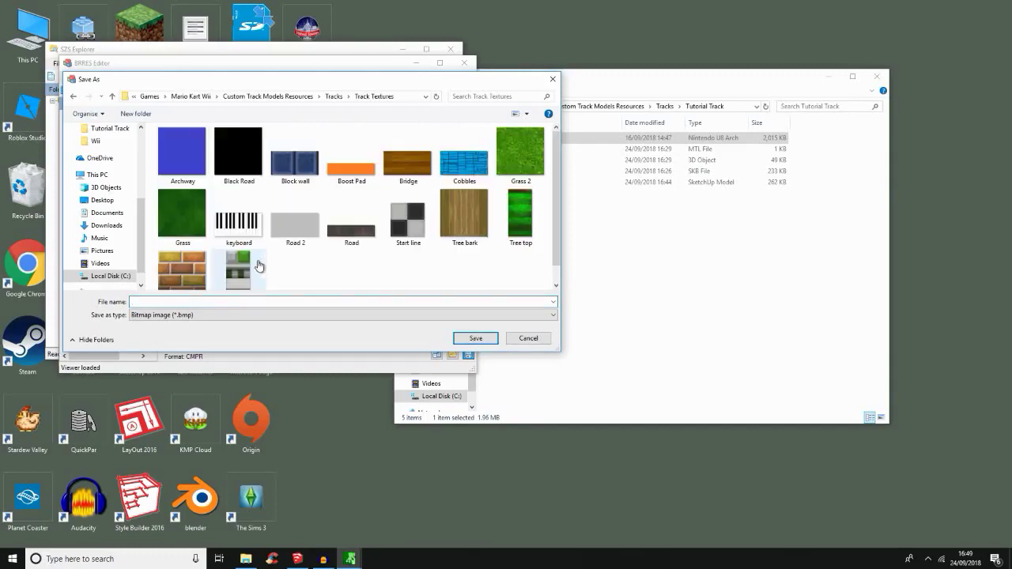
pyautogui.click(155, 301)
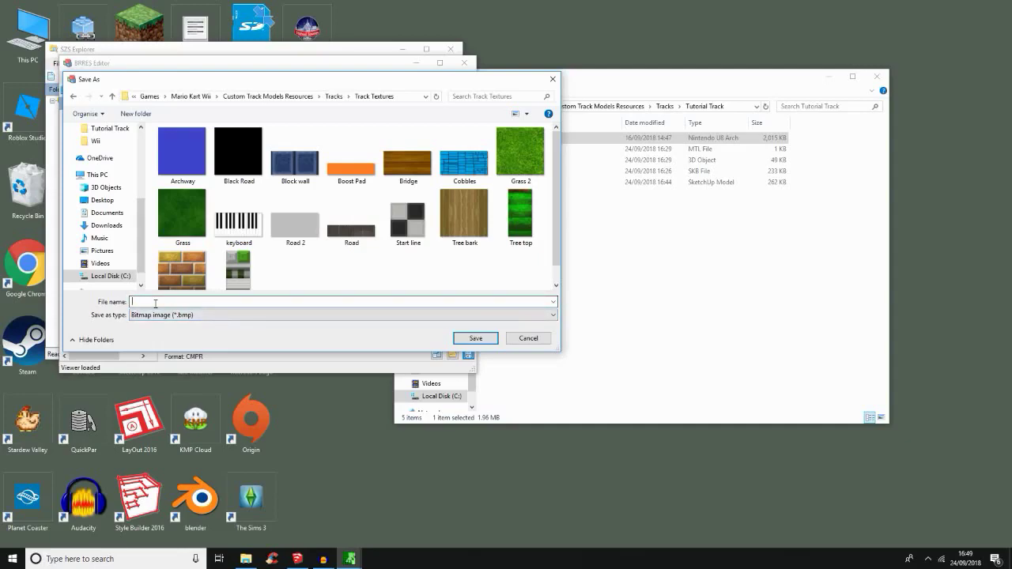
pyautogui.write('Ramp wall')
pyautogui.press('Return')
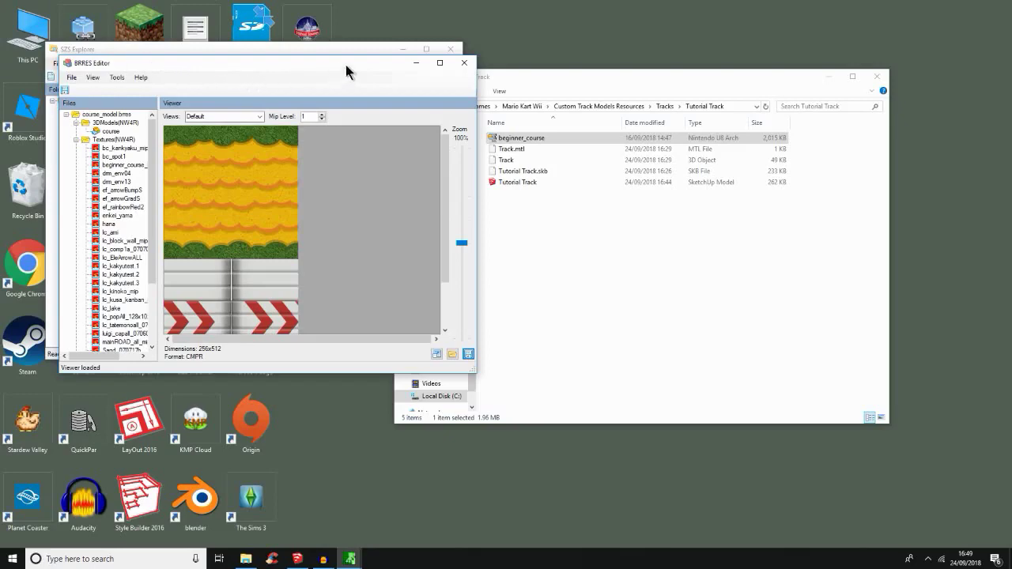
# Close BRRES Editor and SZS Explorer and return to SketchUp.
pyautogui.click(464, 63)
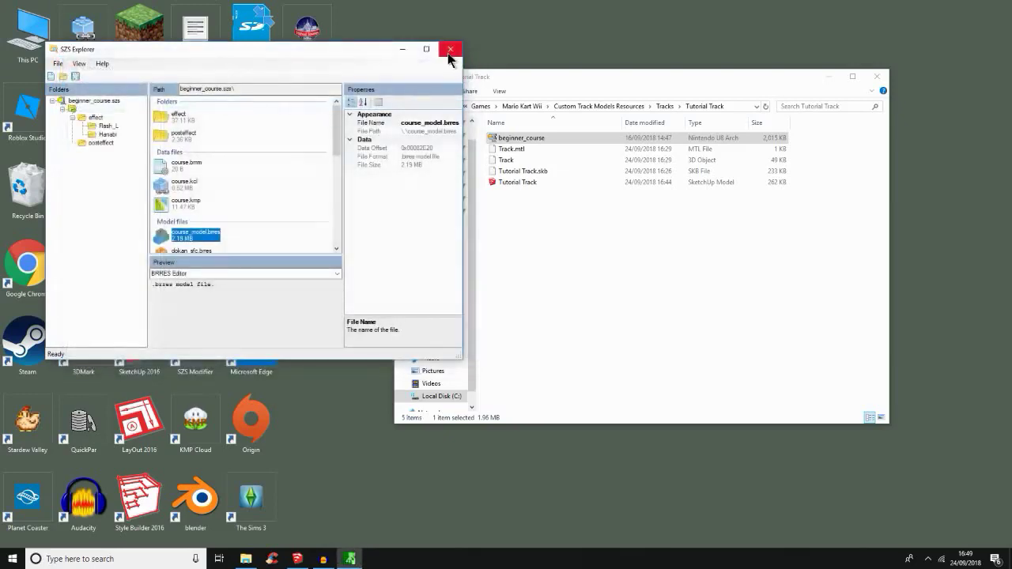
pyautogui.click(448, 51)
pyautogui.hotkey('alt', 'Tab')
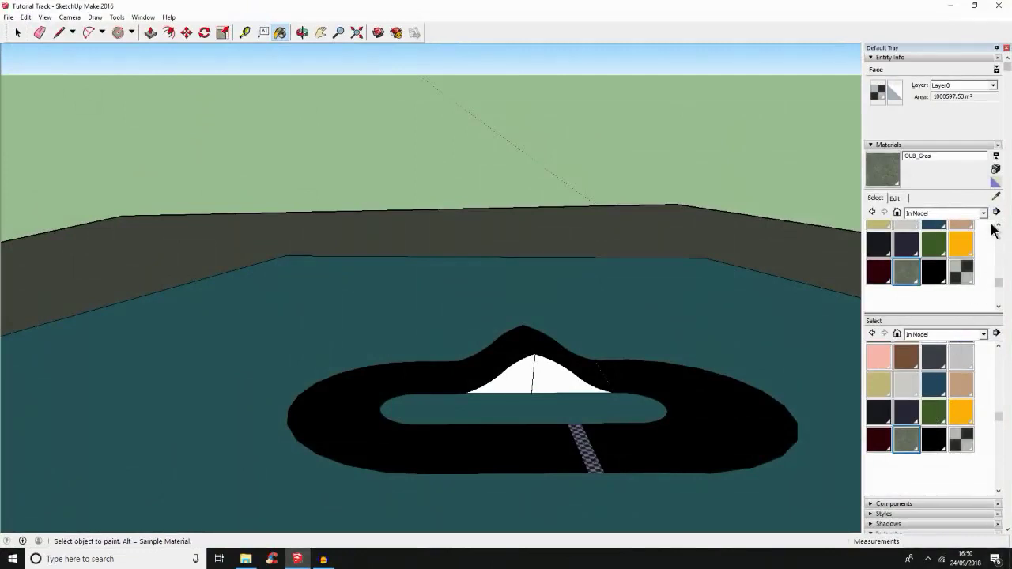
# Create a 'Ramp Wall' material textured with Ramp wall.bmp at 75 m by 150 m.
pyautogui.click(995, 169)
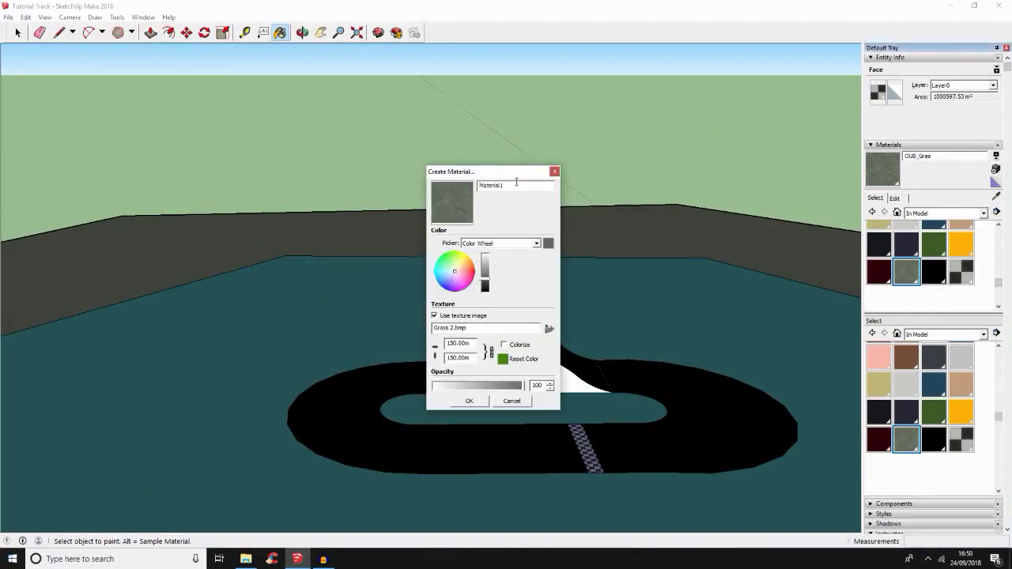
pyautogui.press('BackSpace')
pyautogui.press('BackSpace')
pyautogui.press('BackSpace')
pyautogui.press('BackSpace')
pyautogui.press('BackSpace')
pyautogui.press('BackSpace')
pyautogui.write('Ramp Wa')
pyautogui.click(544, 328)
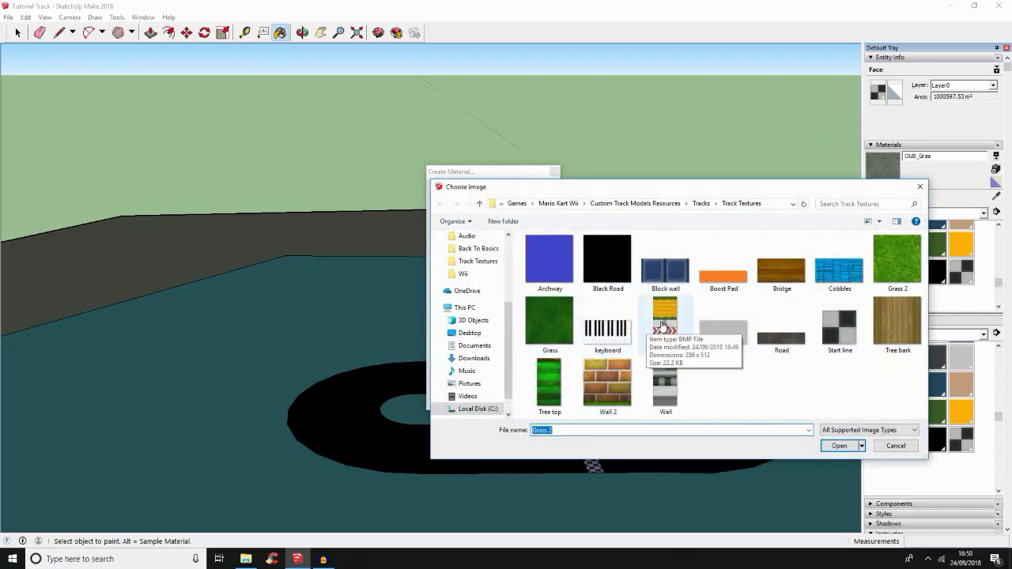
pyautogui.doubleClick(664, 316)
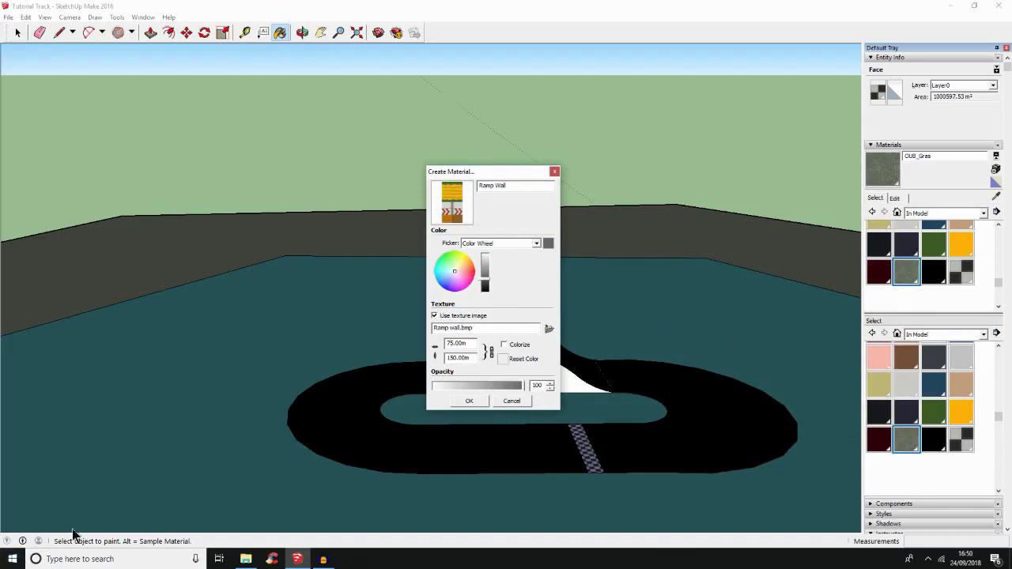
pyautogui.click(468, 402)
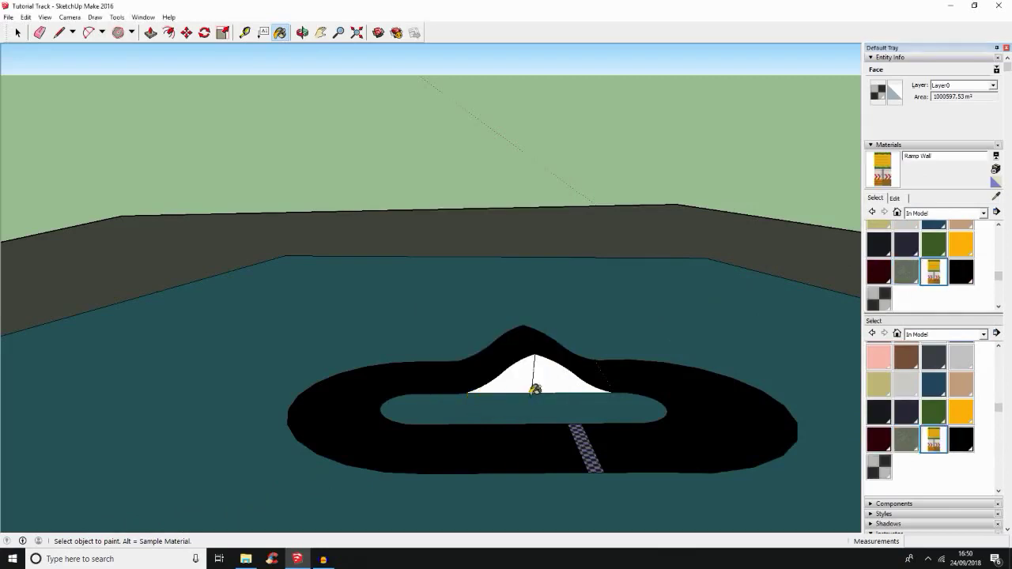
# Paint the ramp's right and left white faces with the Ramp Wall material.
pyautogui.click(567, 378)
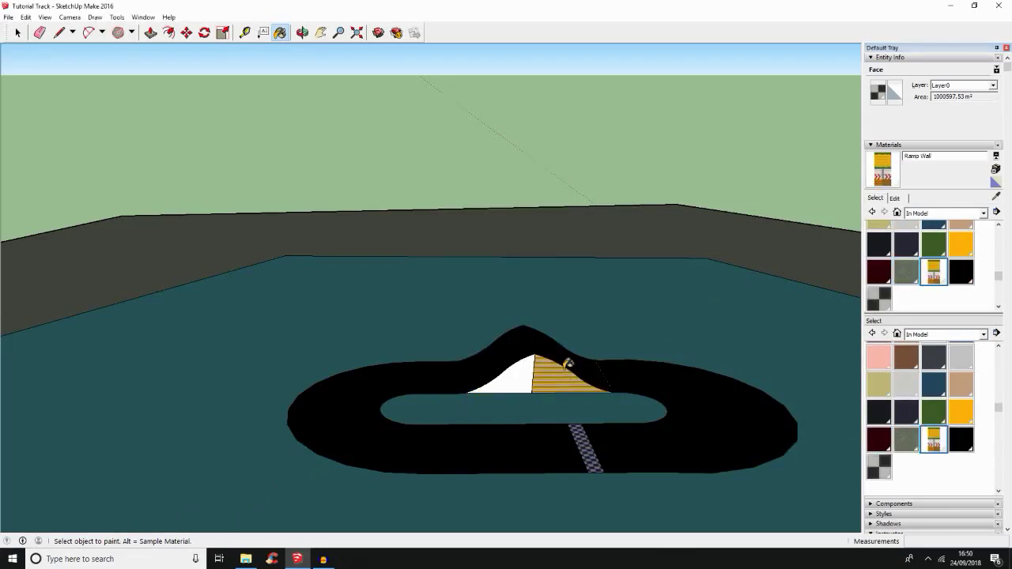
pyautogui.scroll(5, 567, 354)
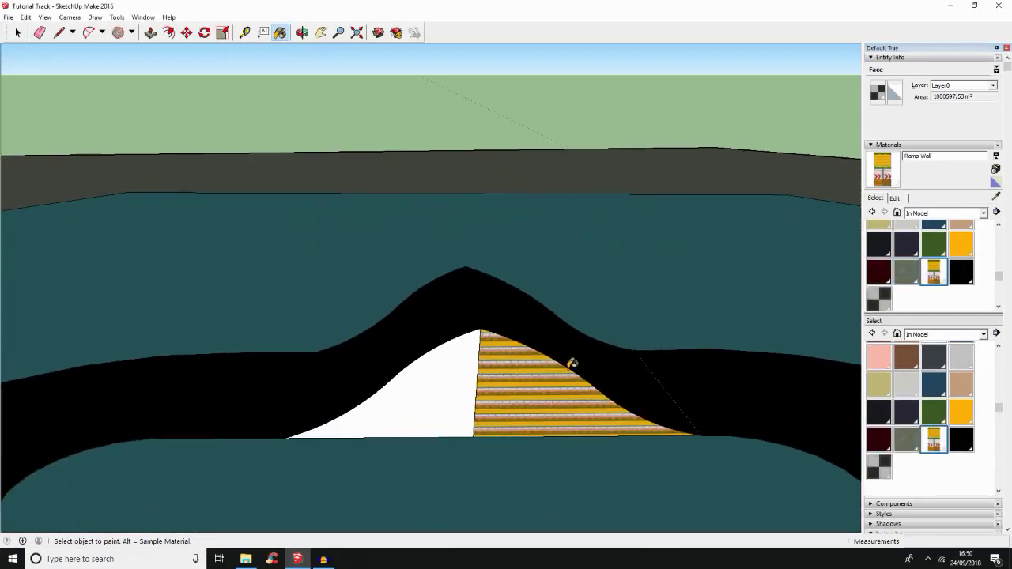
pyautogui.scroll(1, 572, 363)
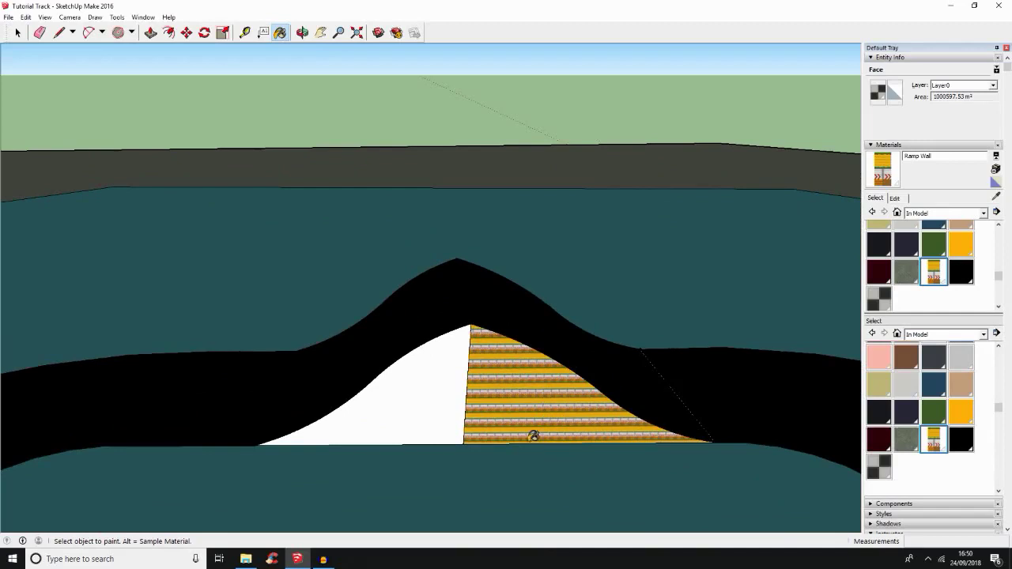
pyautogui.click(441, 413)
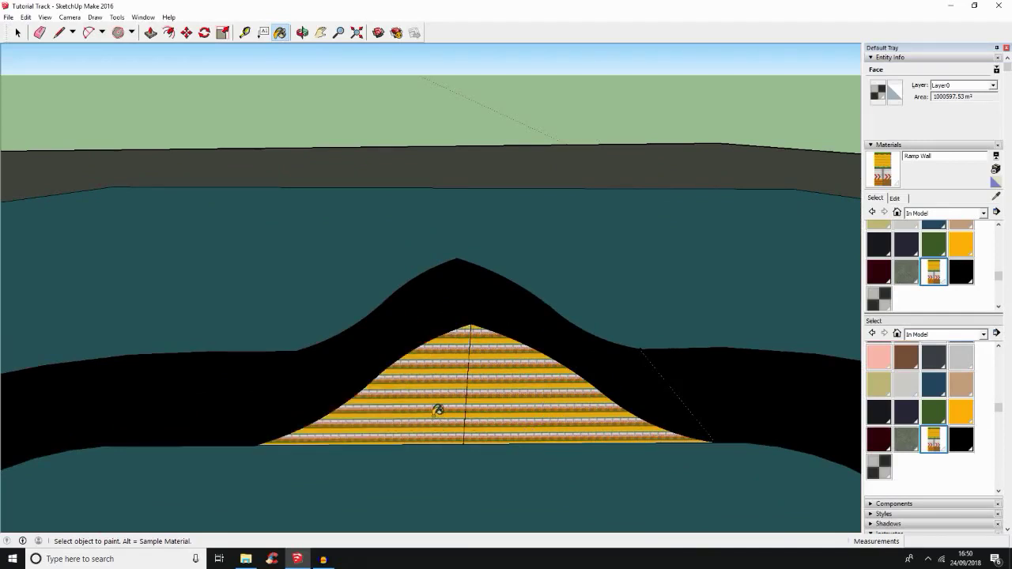
pyautogui.scroll(6, 437, 408)
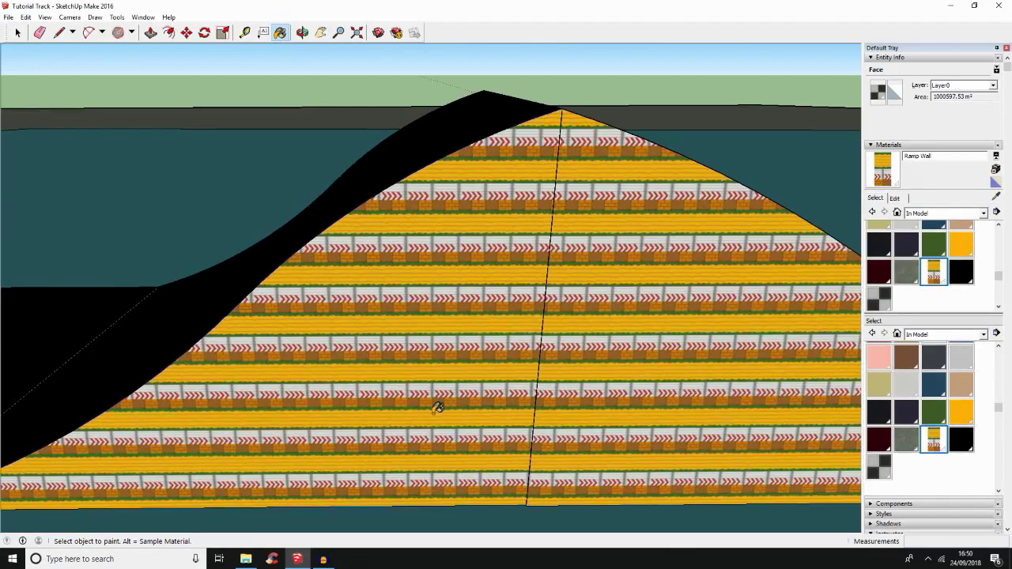
pyautogui.scroll(-8, 437, 408)
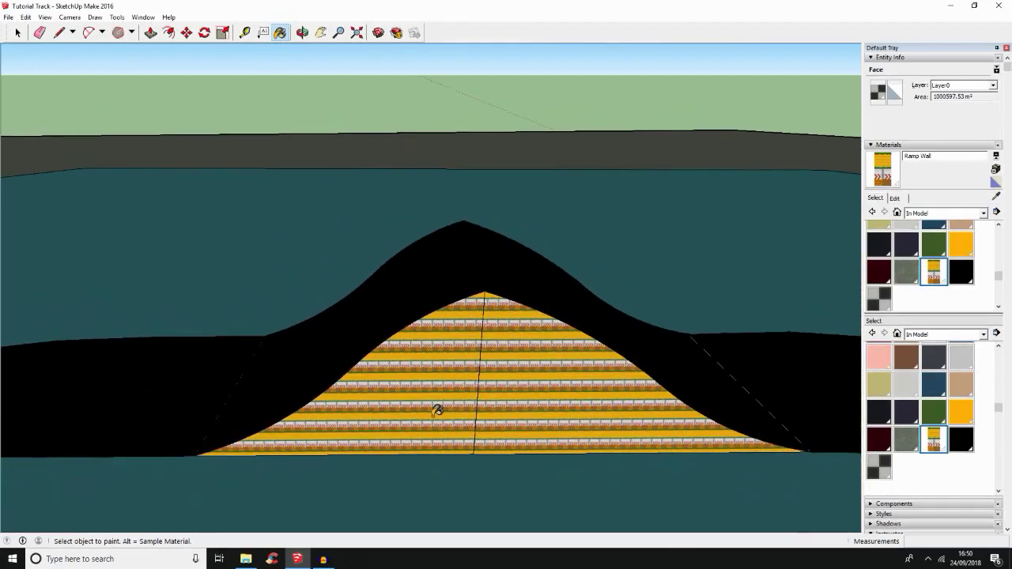
pyautogui.scroll(-3, 437, 409)
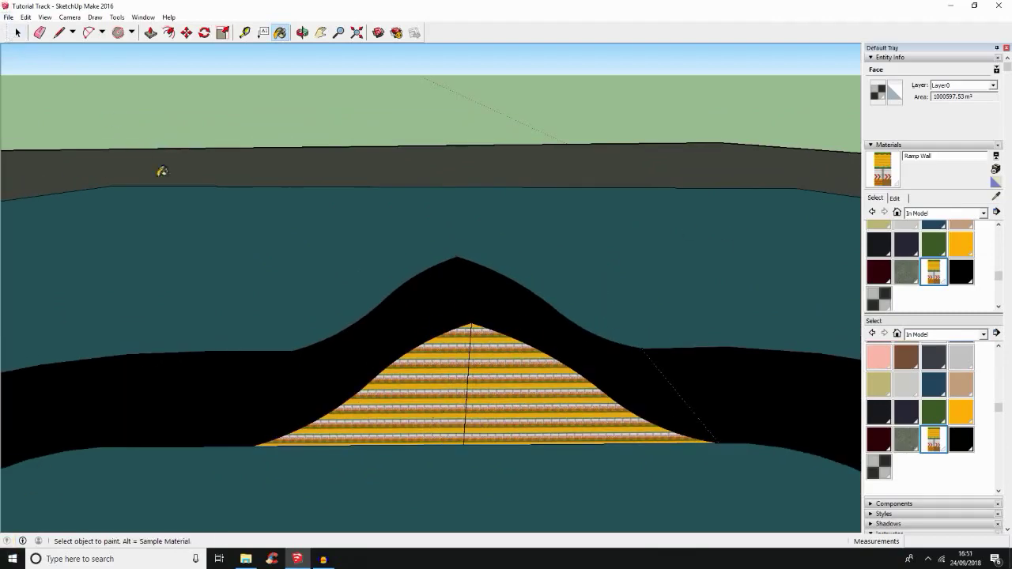
# Paint both halves of the ramp's far side with Ramp Wall, then return to the Select tool.
pyautogui.moveTo(162, 171)
pyautogui.mouseDown(button='middle')
pyautogui.moveTo(219, 219)
pyautogui.moveTo(687, 355)
pyautogui.moveTo(735, 380)
pyautogui.mouseUp(button='middle')
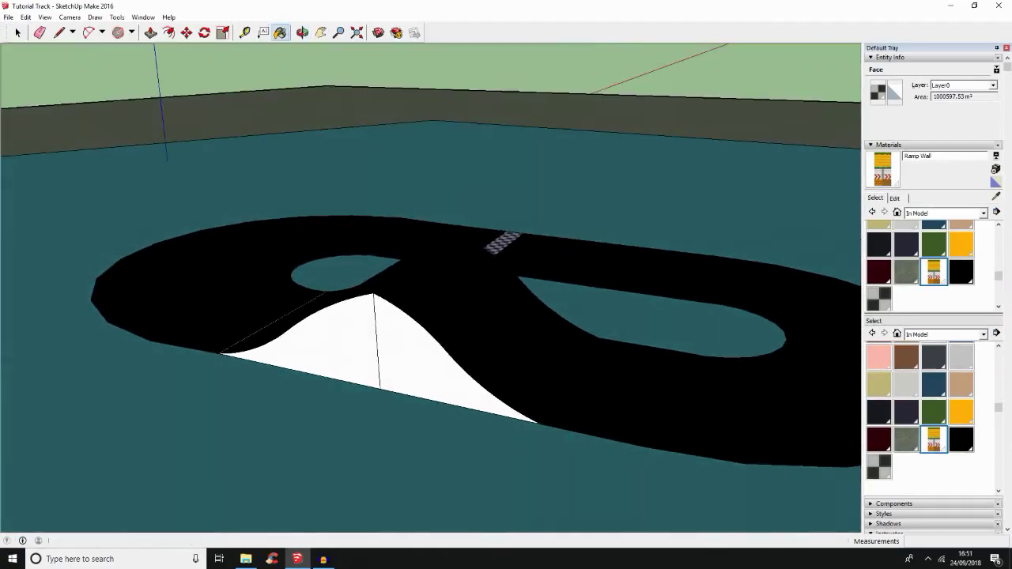
pyautogui.click(310, 354)
pyautogui.click(388, 370)
pyautogui.scroll(4, 388, 372)
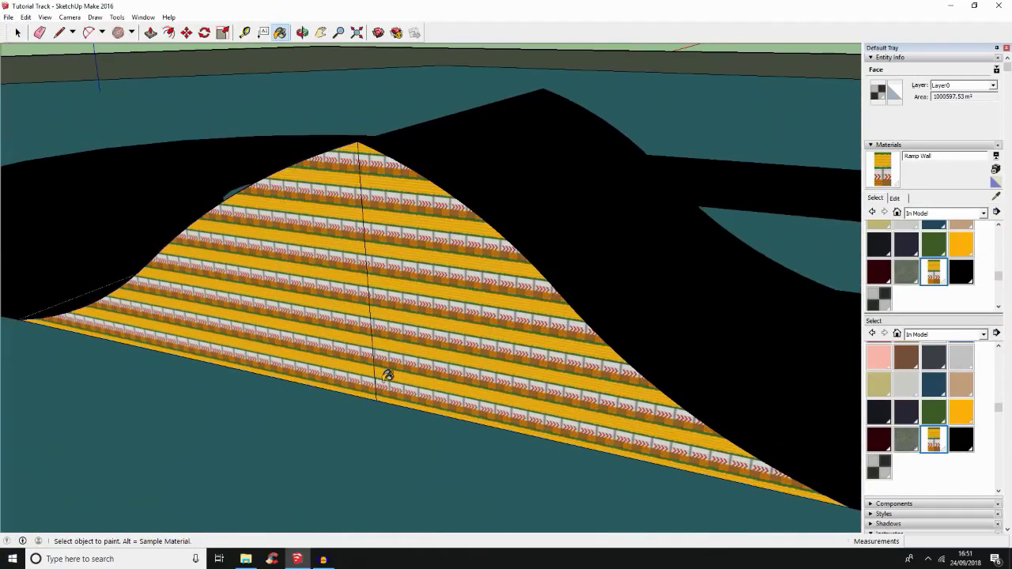
pyautogui.scroll(2, 388, 376)
pyautogui.moveTo(387, 375); pyautogui.dragTo(50, 432, button='middle')
pyautogui.scroll(-1, 86, 440)
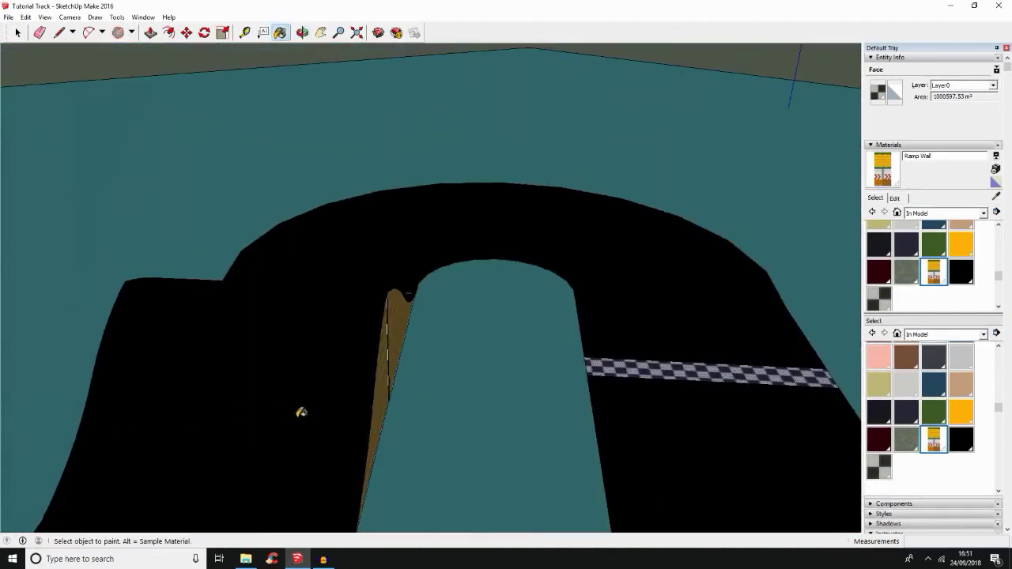
pyautogui.moveTo(298, 411); pyautogui.dragTo(7, 366, button='middle')
pyautogui.scroll(3, 48, 359)
pyautogui.moveTo(266, 318); pyautogui.dragTo(210, 318, button='middle')
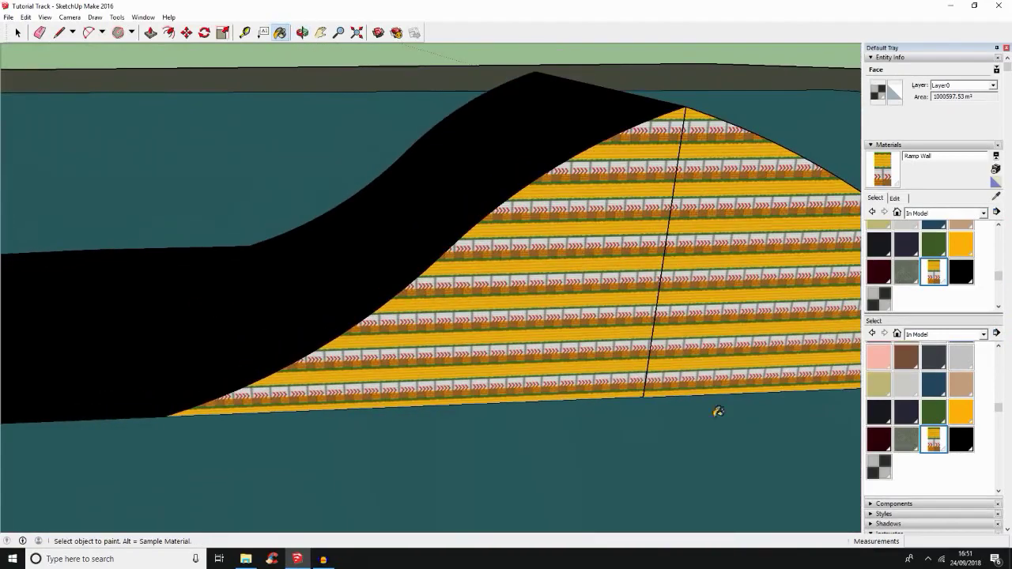
pyautogui.click(18, 32)
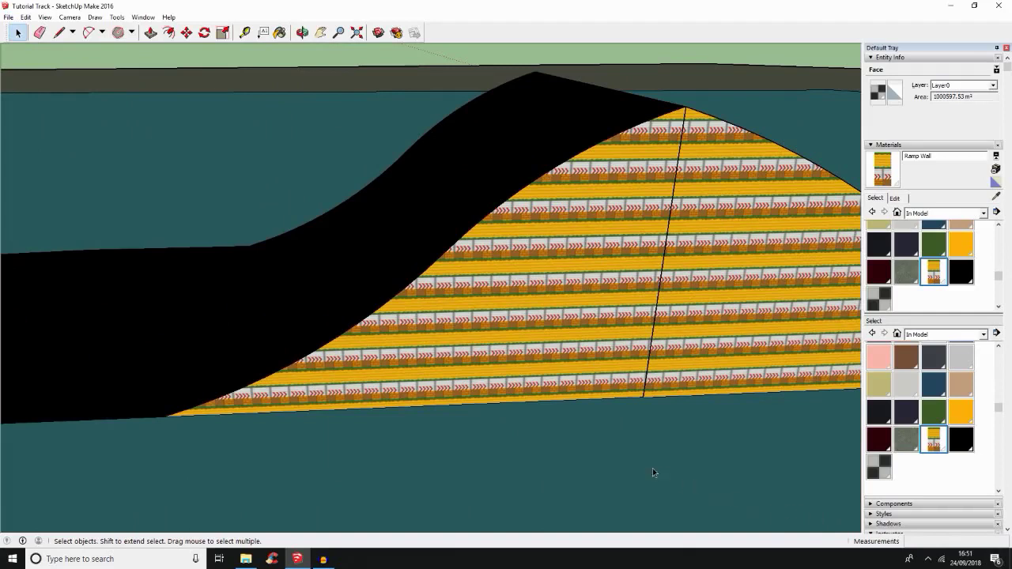
# Enlarge and rotate the Ramp Wall texture on the ramp face so its bands run upright.
pyautogui.rightClick(464, 370)
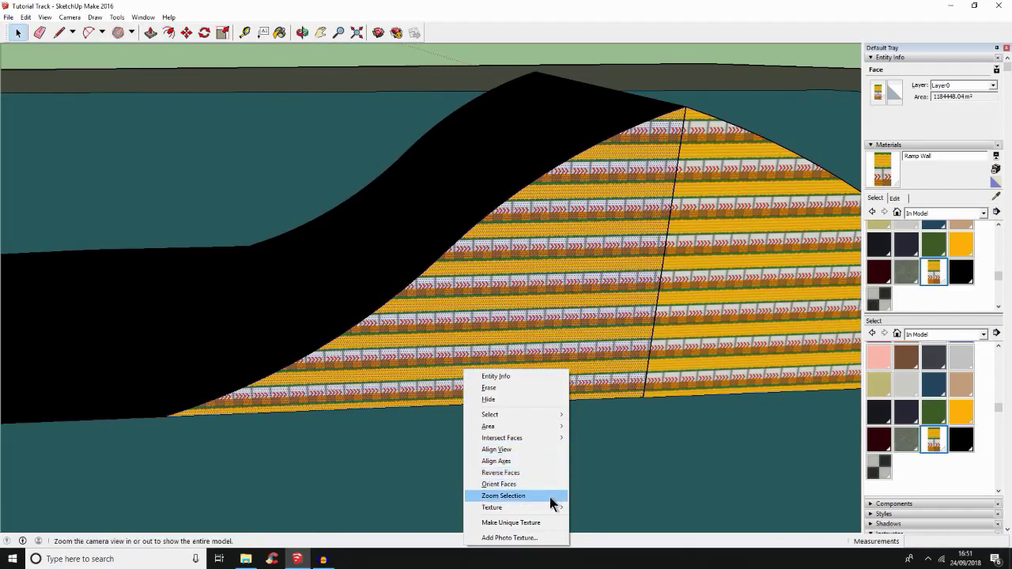
pyautogui.moveTo(545, 507)
pyautogui.click(579, 506)
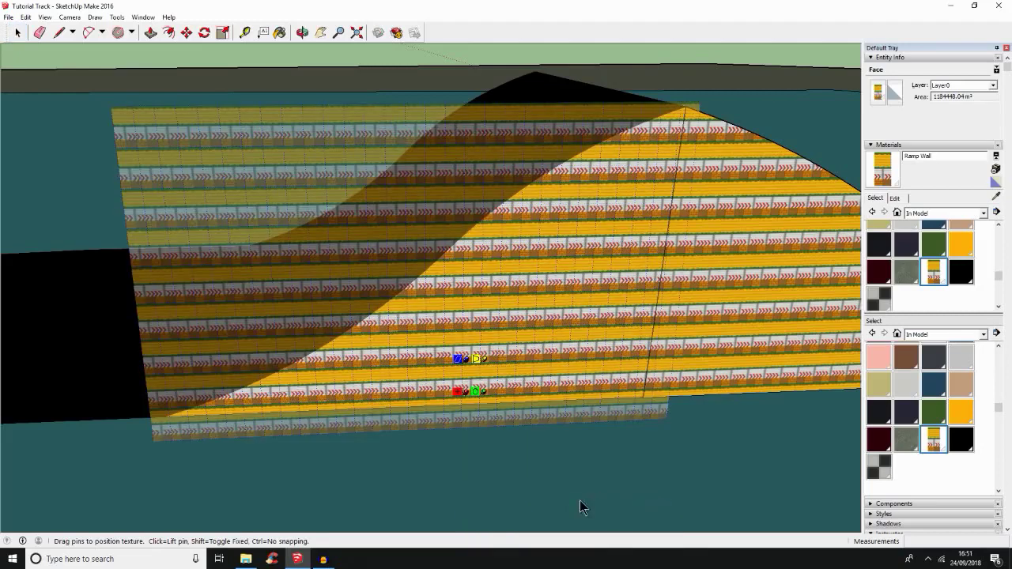
pyautogui.scroll(-1, 483, 426)
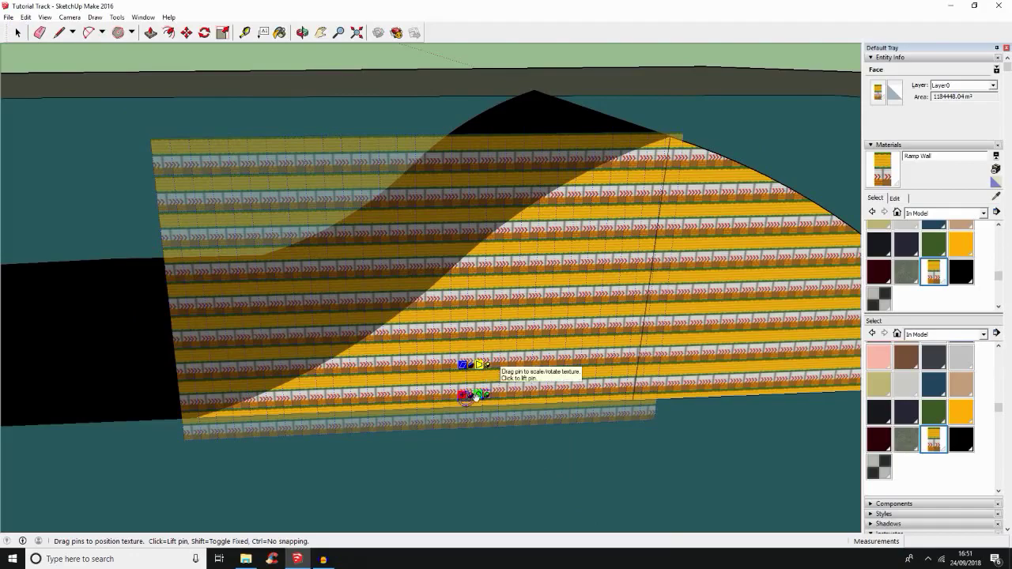
pyautogui.moveTo(475, 395); pyautogui.dragTo(443, 253)
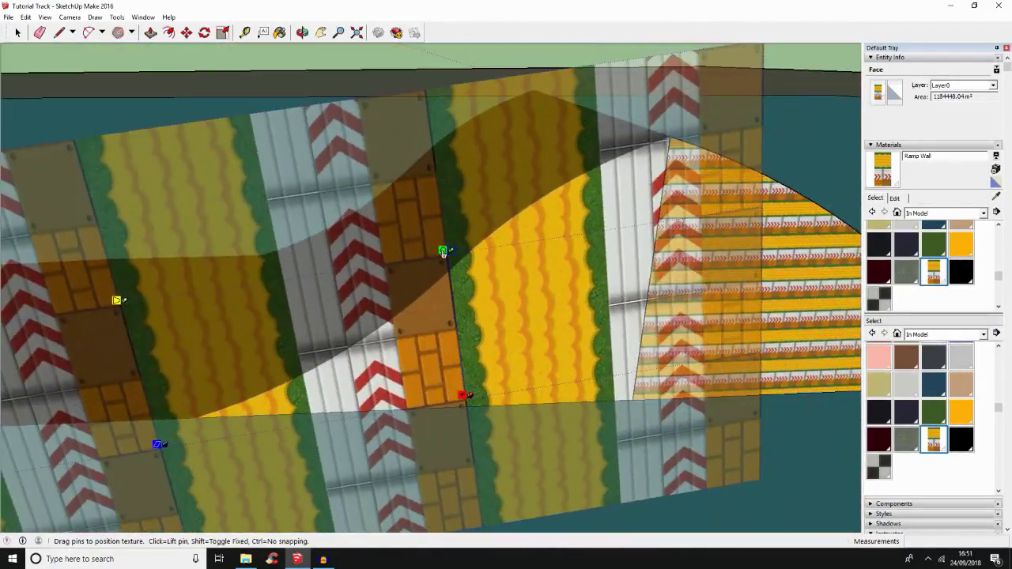
pyautogui.press('Return')
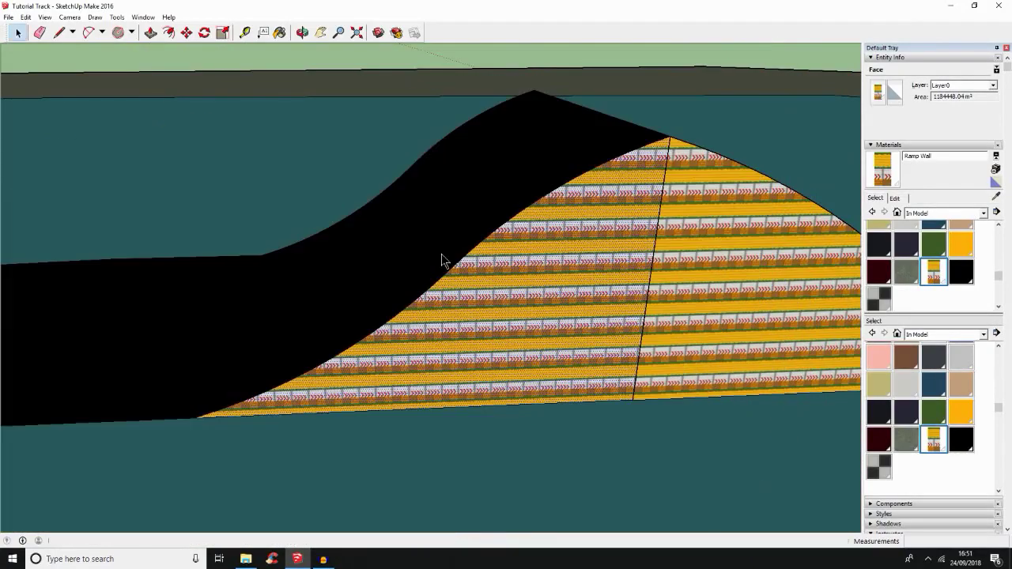
pyautogui.scroll(5, 441, 254)
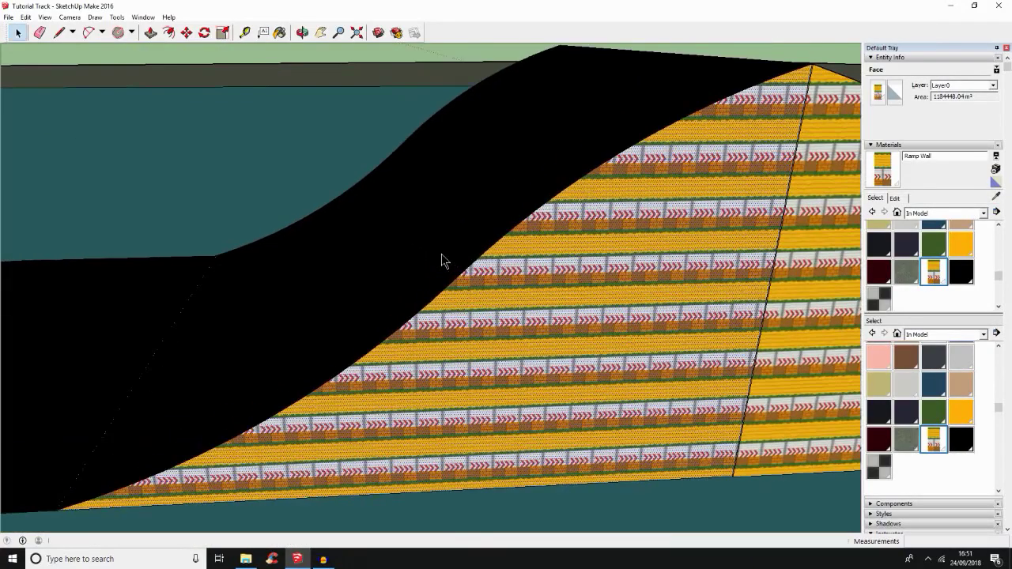
pyautogui.scroll(-6, 424, 235)
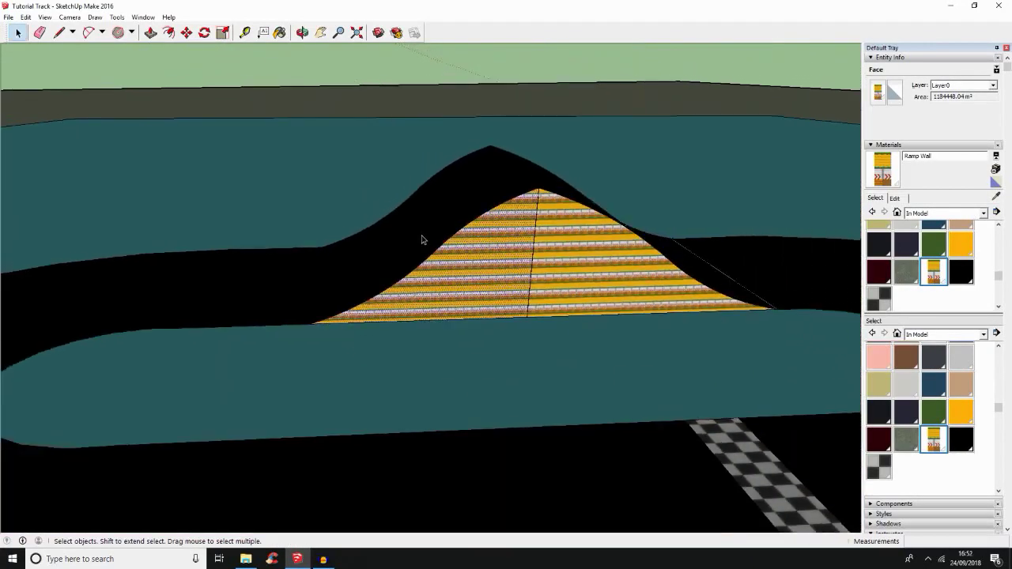
pyautogui.moveTo(421, 239); pyautogui.dragTo(350, 280, button='middle')
pyautogui.scroll(5, 349, 280)
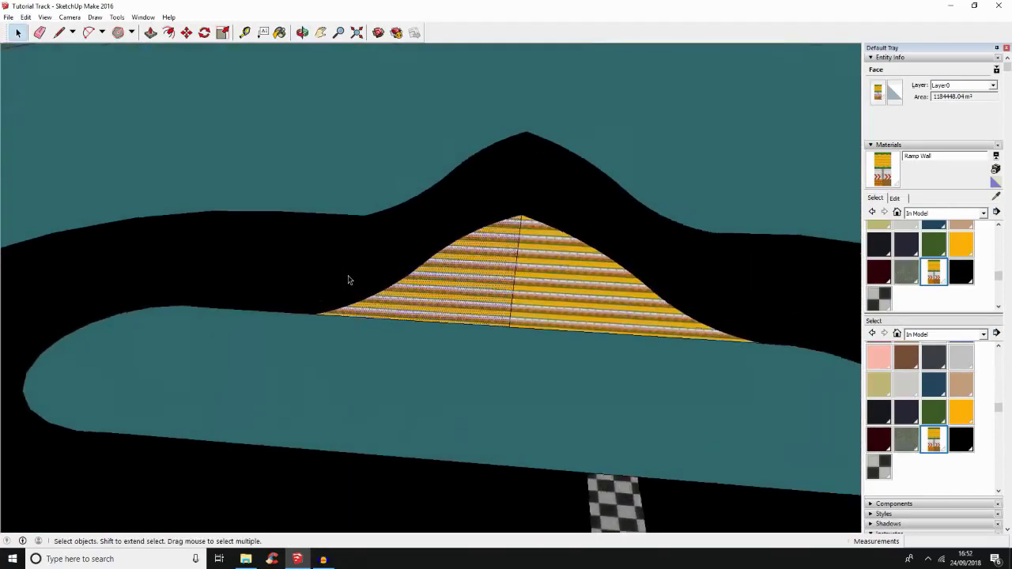
pyautogui.scroll(4, 348, 280)
pyautogui.scroll(-3, 348, 280)
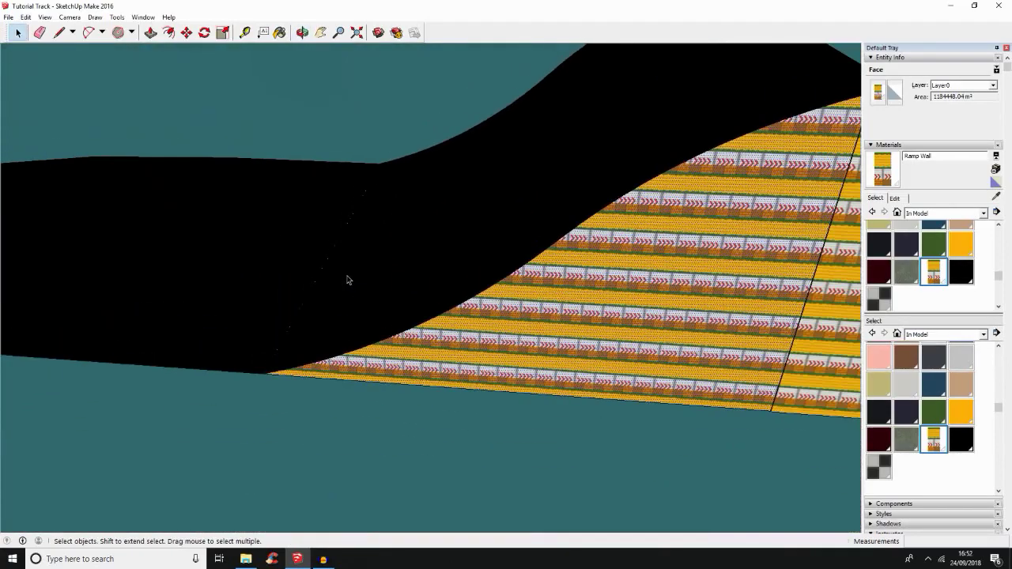
pyautogui.scroll(-3, 345, 275)
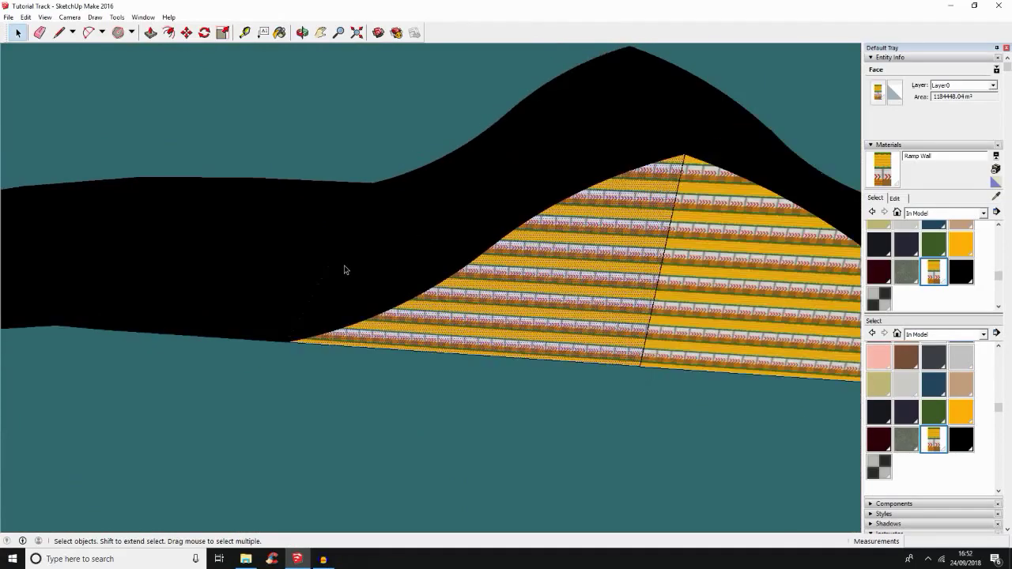
pyautogui.scroll(-2, 344, 269)
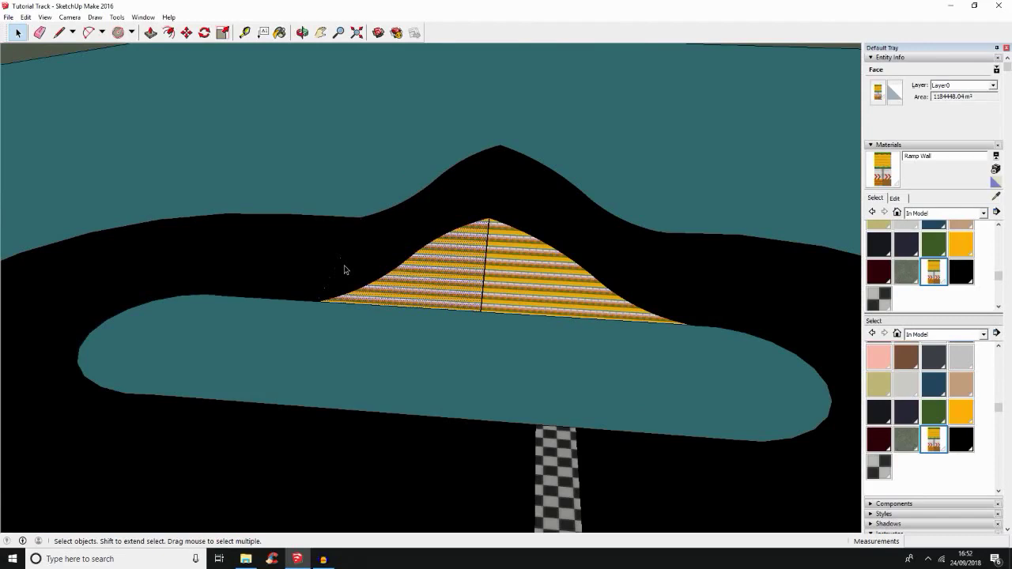
pyautogui.scroll(-10, 332, 261)
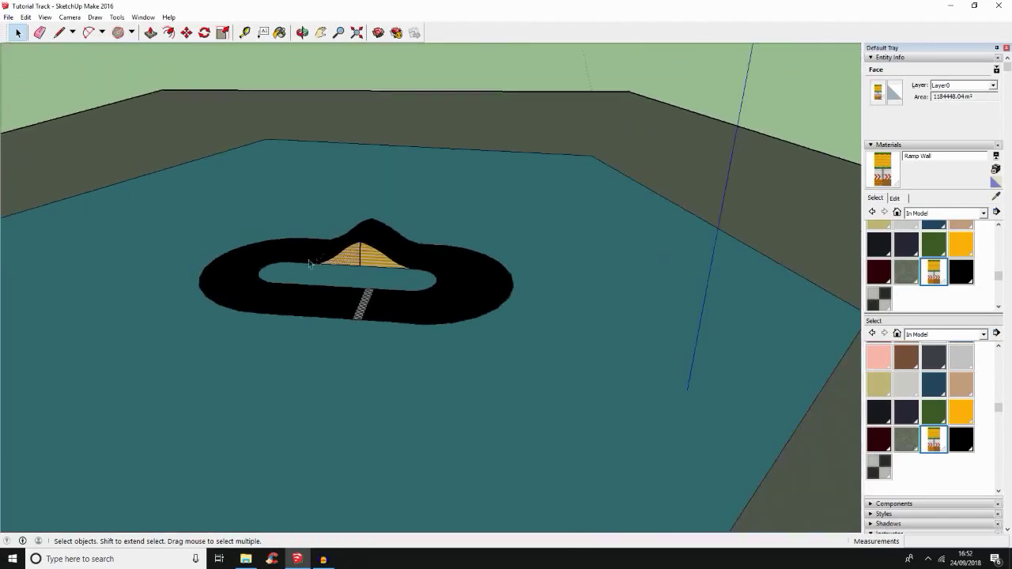
pyautogui.scroll(-4, 305, 269)
pyautogui.scroll(-5, 293, 278)
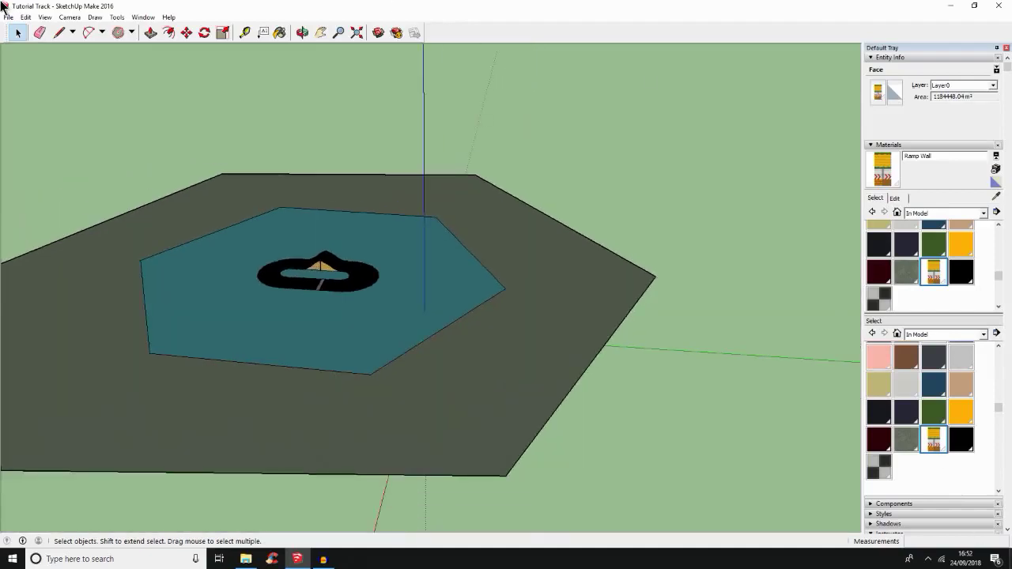
# Save the track model, then launch OBJexporter from the File menu.
pyautogui.click(9, 17)
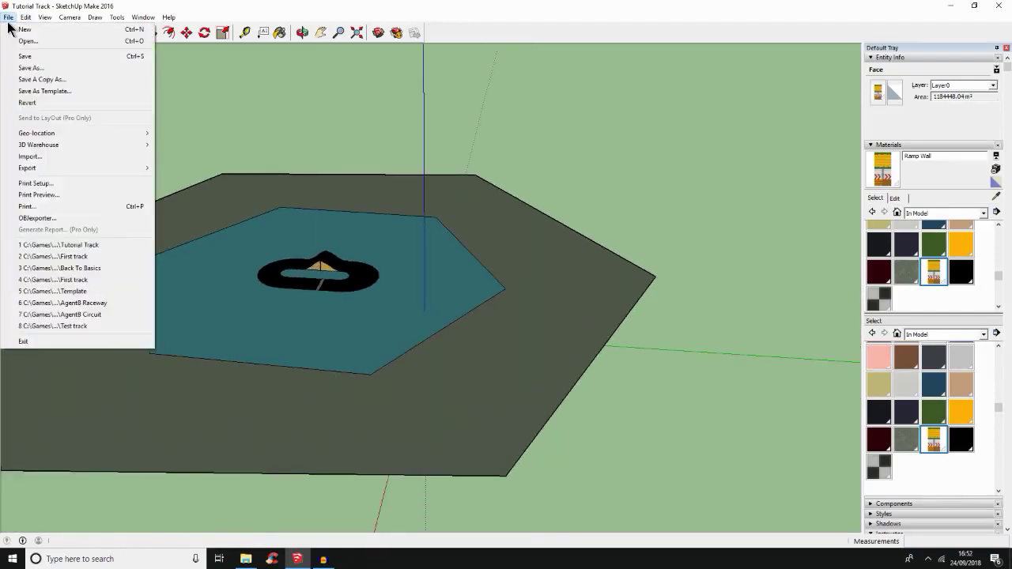
pyautogui.click(34, 57)
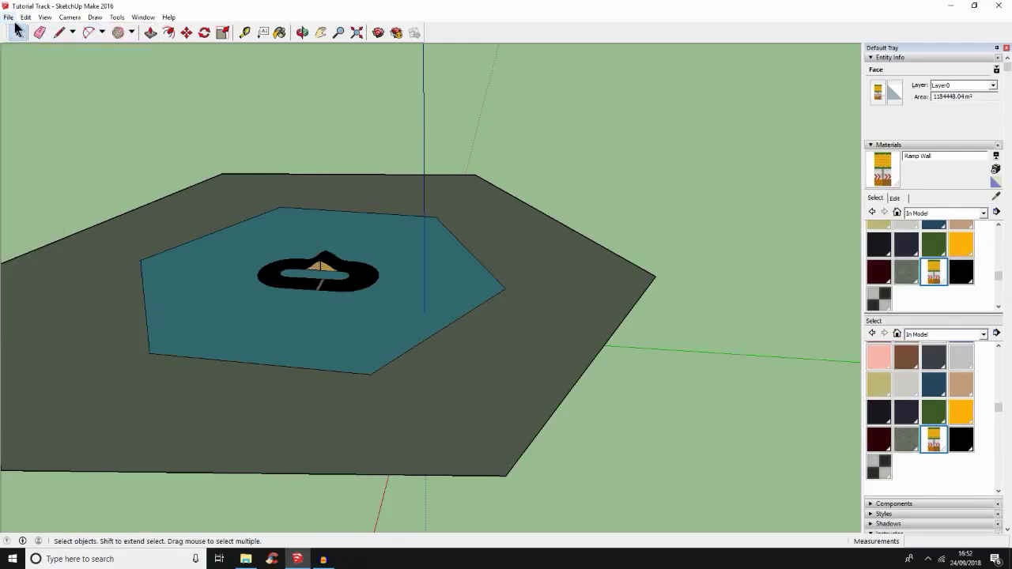
pyautogui.click(10, 17)
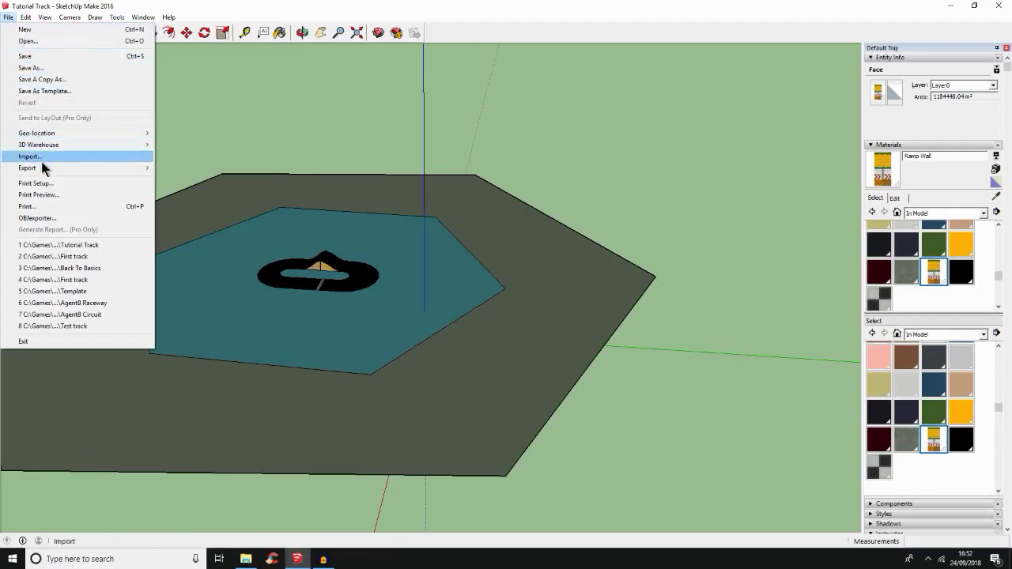
pyautogui.click(53, 218)
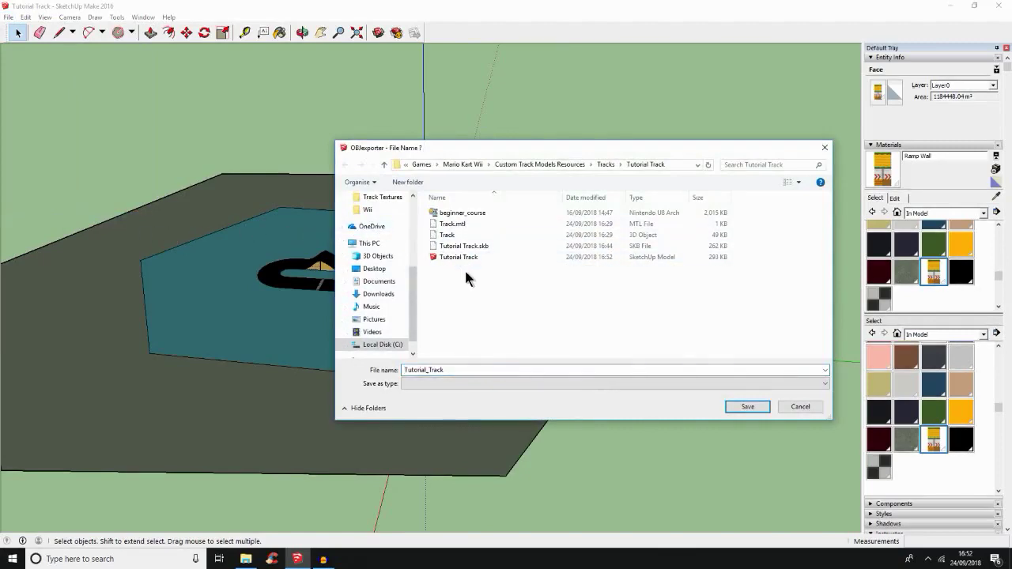
# Rename the old Track object file to Map.obj.
pyautogui.click(447, 234)
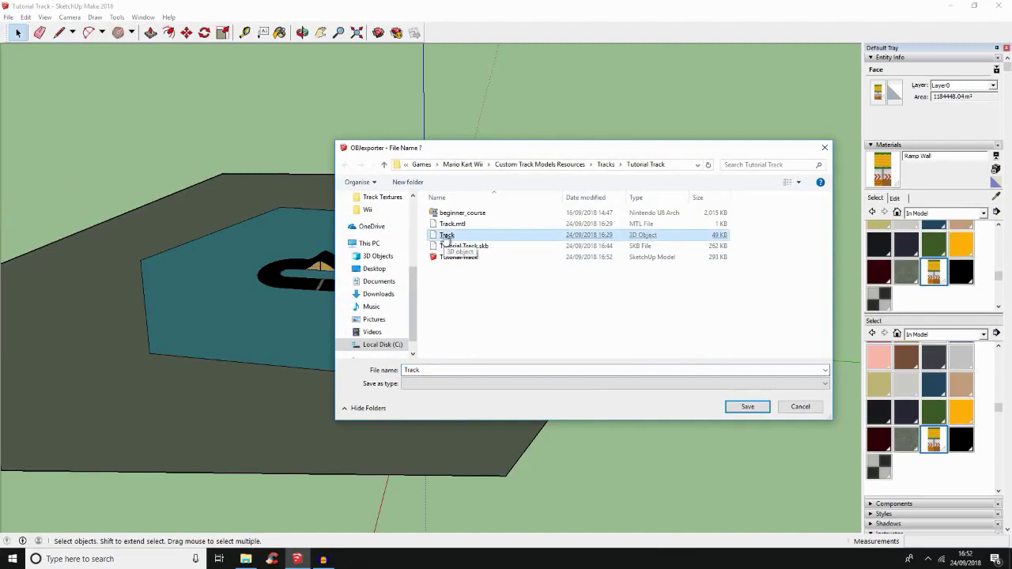
pyautogui.rightClick(445, 239)
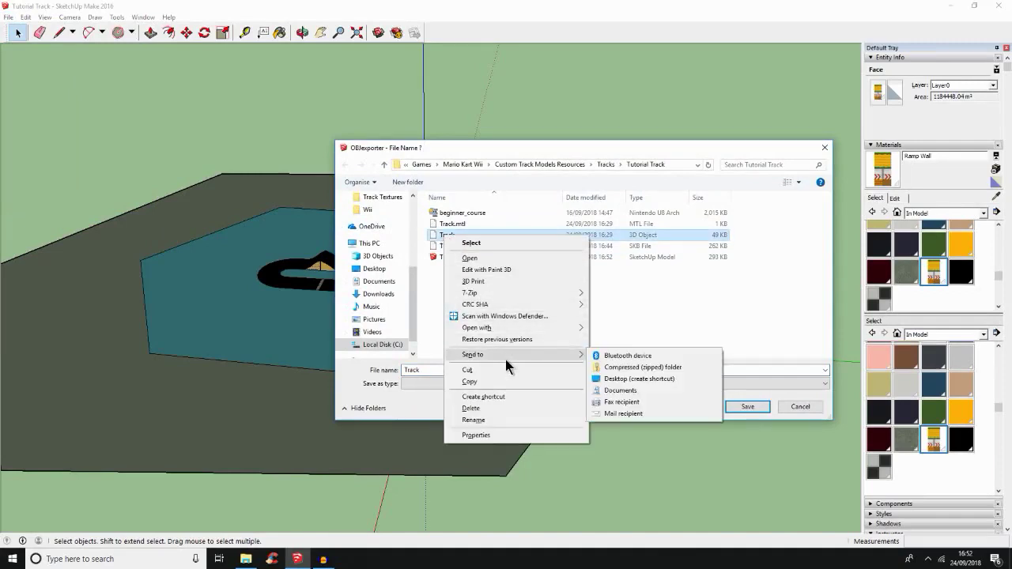
pyautogui.click(514, 421)
pyautogui.press('BackSpace')
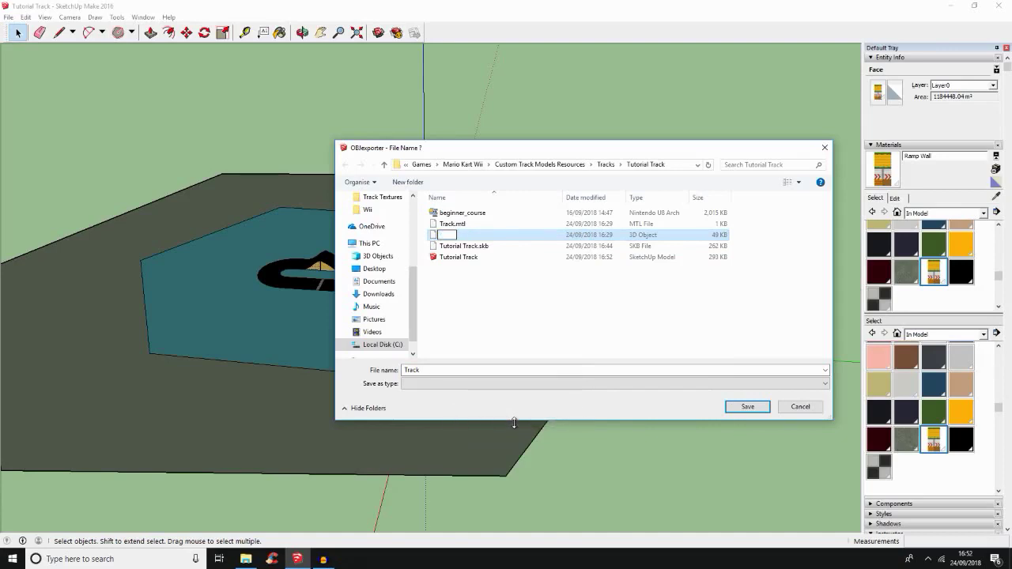
pyautogui.write('Map.obj')
pyautogui.press('Return')
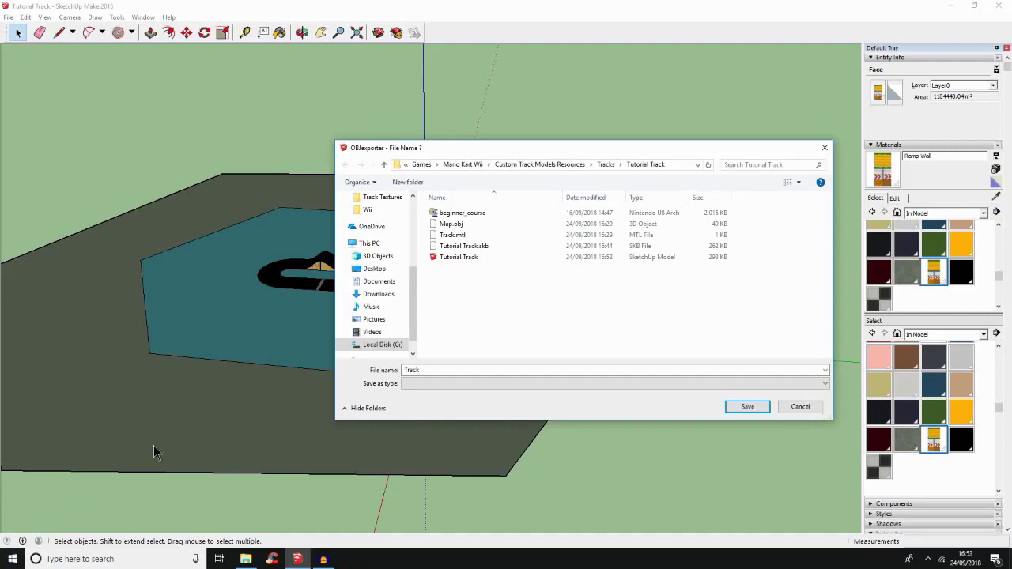
pyautogui.click(411, 384)
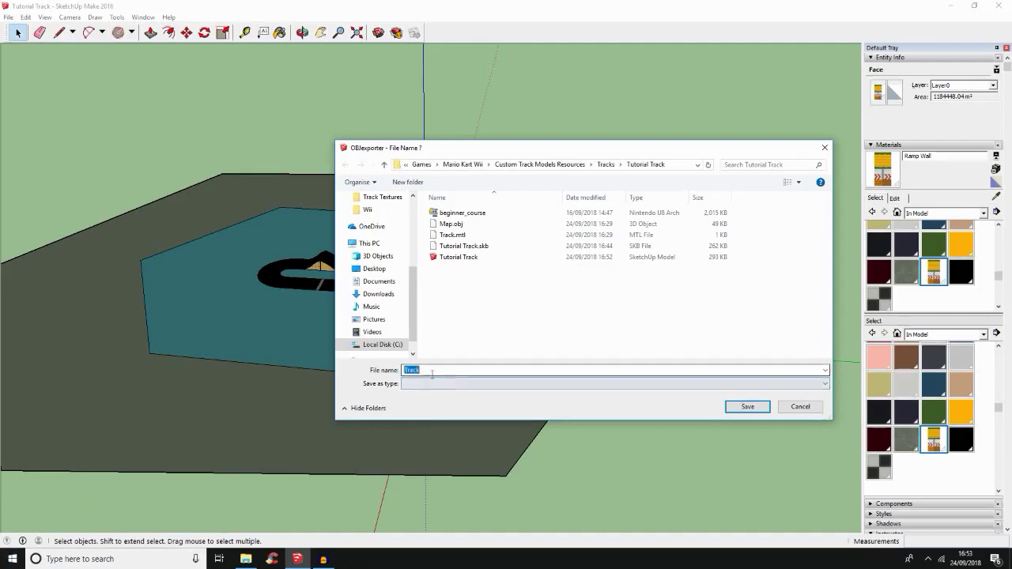
pyautogui.click(432, 372)
pyautogui.write('.obj')
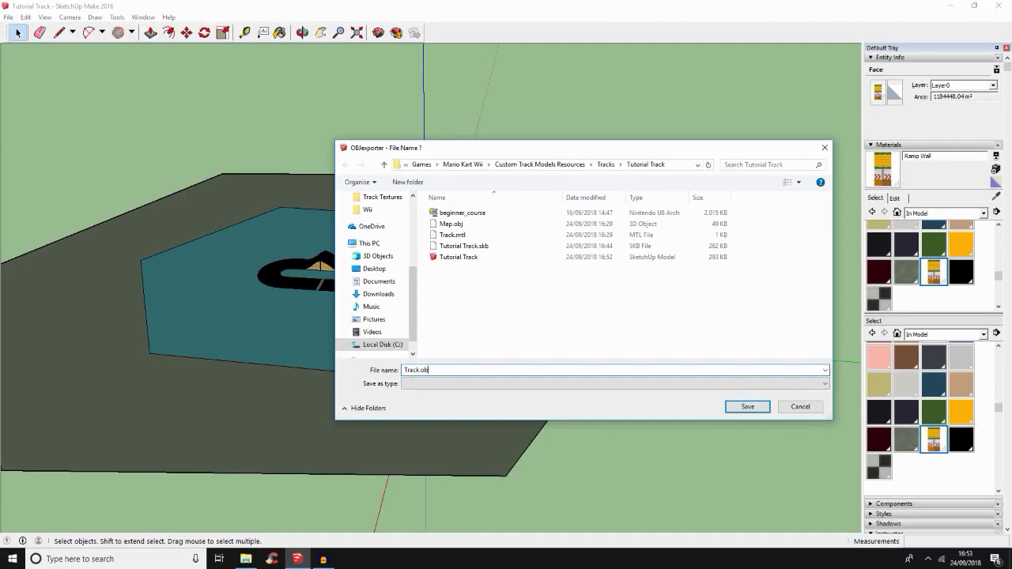
pyautogui.press('BackSpace')
pyautogui.press('BackSpace')
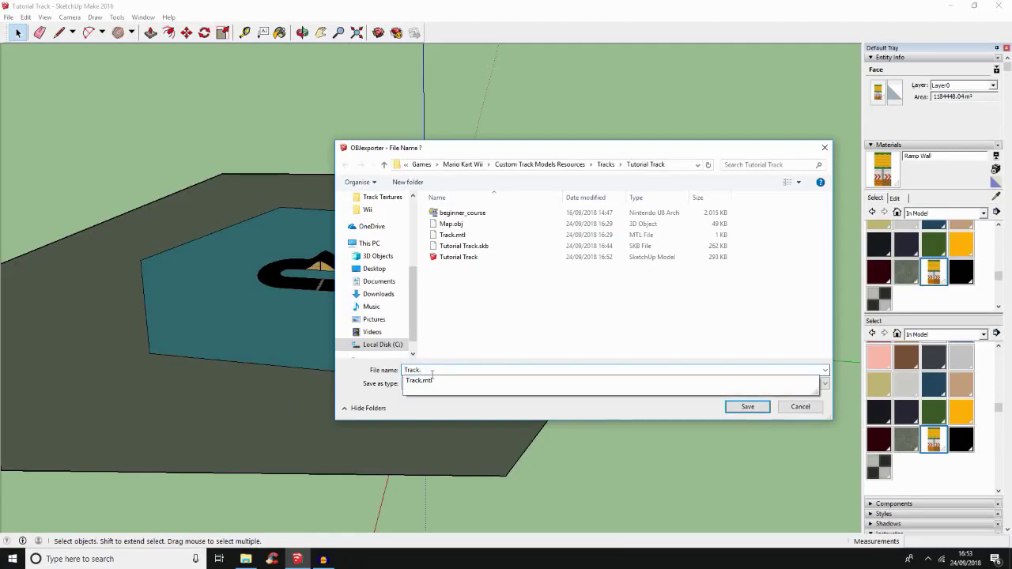
pyautogui.write('obj')
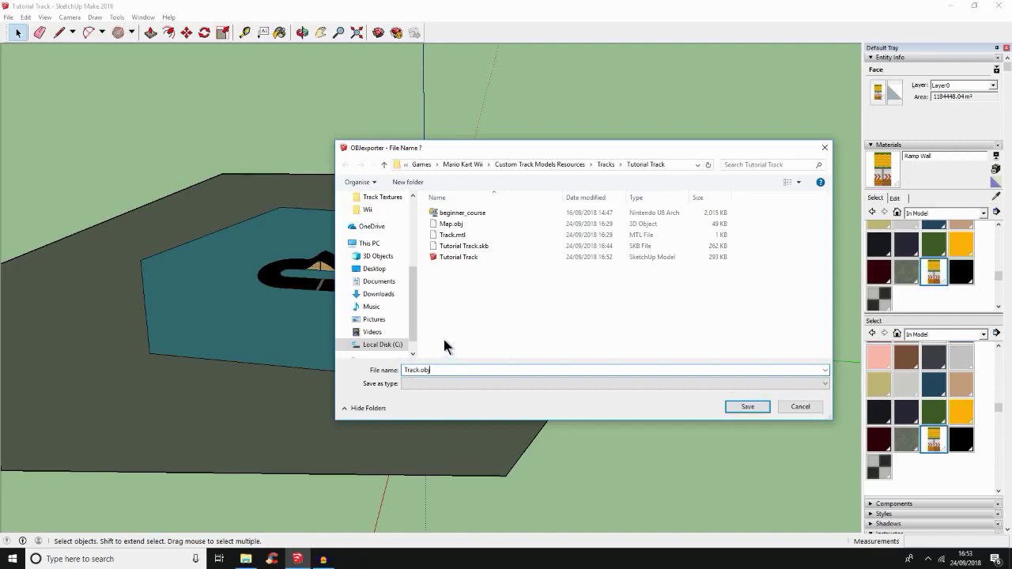
# Rename the old Track.mtl file to Map.mtl.
pyautogui.rightClick(452, 235)
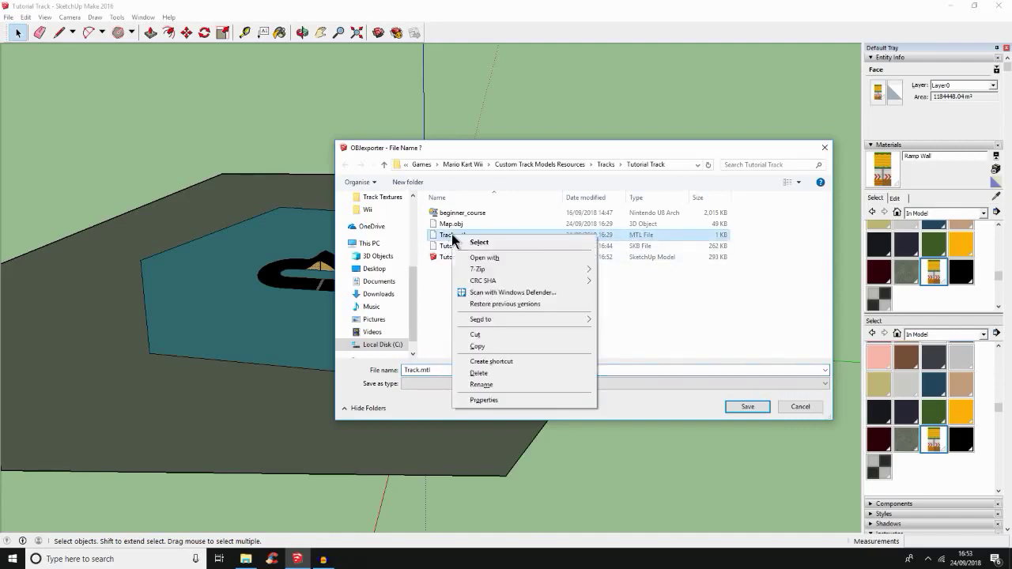
pyautogui.click(524, 384)
pyautogui.write('Map')
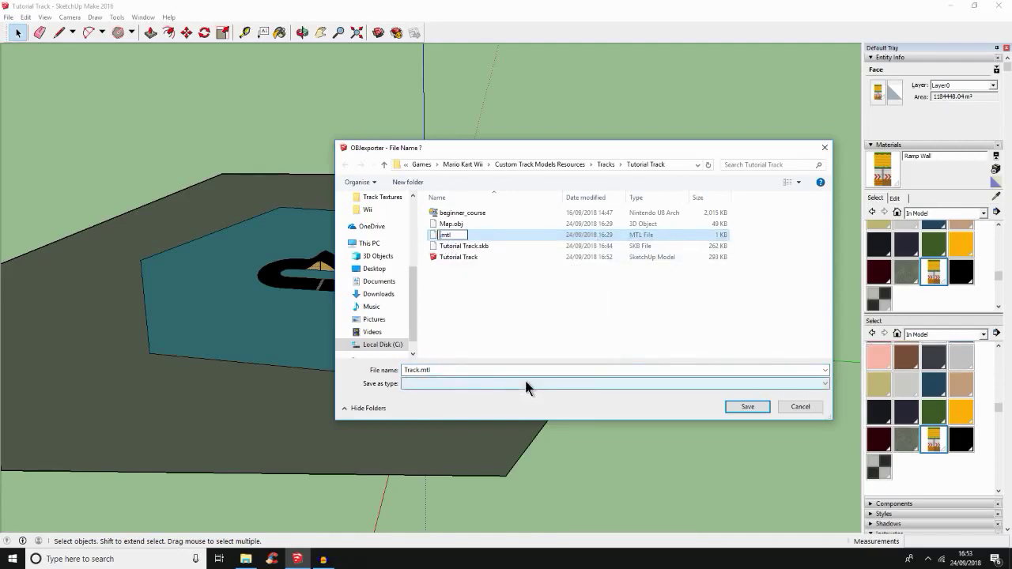
pyautogui.press('Return')
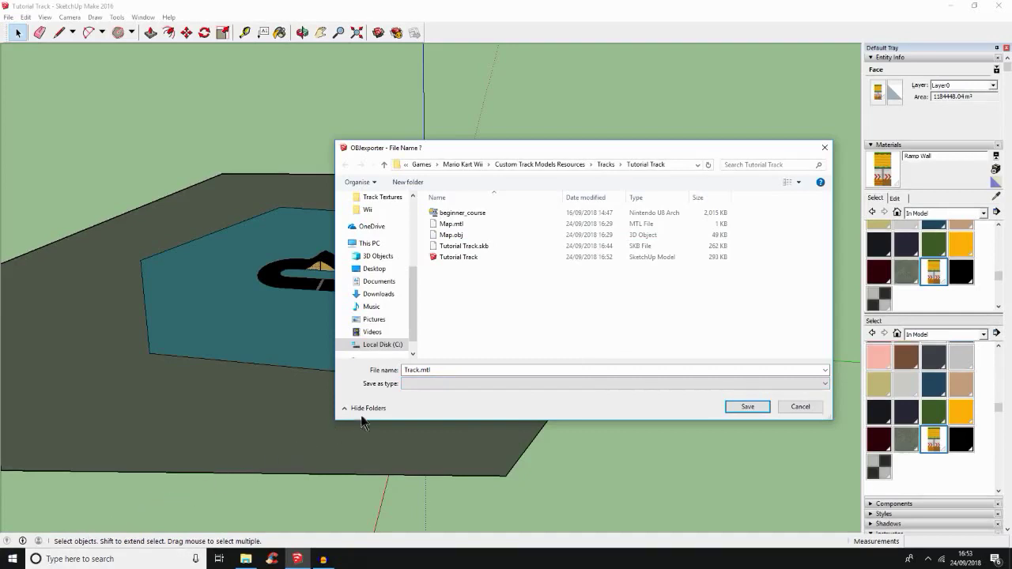
# Export the model as Track.obj into the Tutorial Track folder.
pyautogui.doubleClick(463, 370)
pyautogui.press('BackSpace')
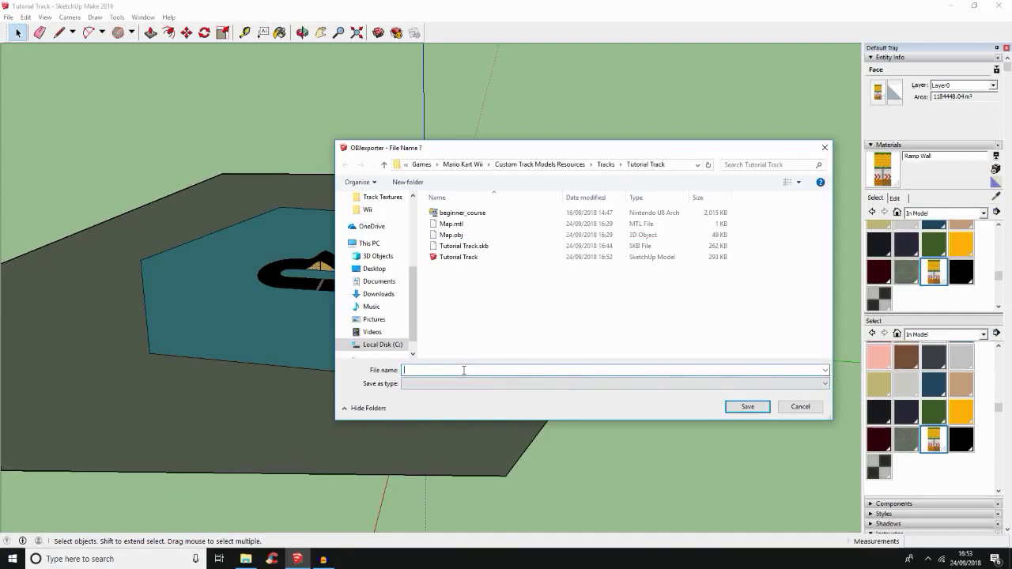
pyautogui.write('Trac')
pyautogui.press('BackSpace')
pyautogui.press('BackSpace')
pyautogui.press('BackSpace')
pyautogui.press('BackSpace')
pyautogui.write('T')
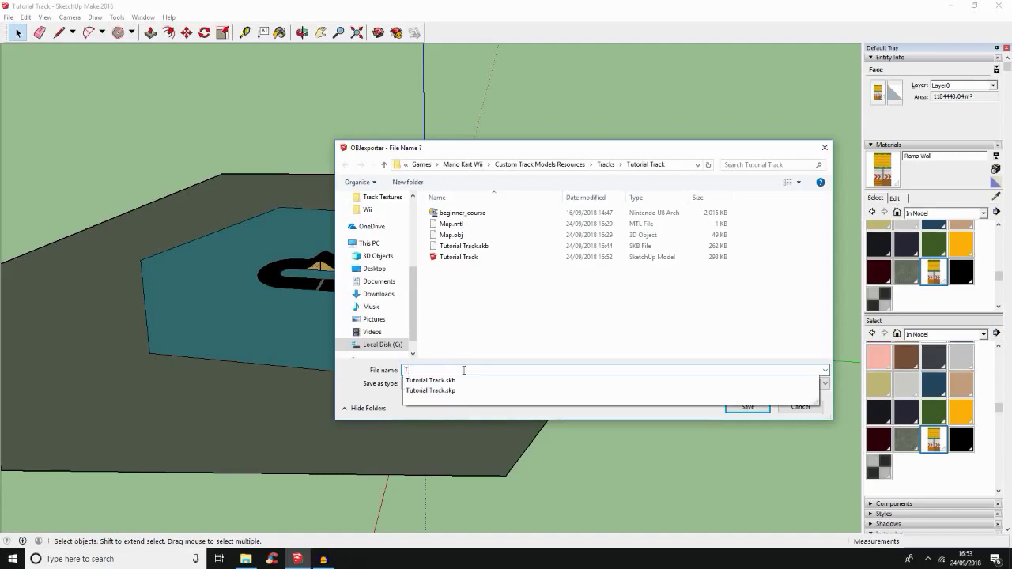
pyautogui.write('rac')
pyautogui.press('BackSpace')
pyautogui.press('BackSpace')
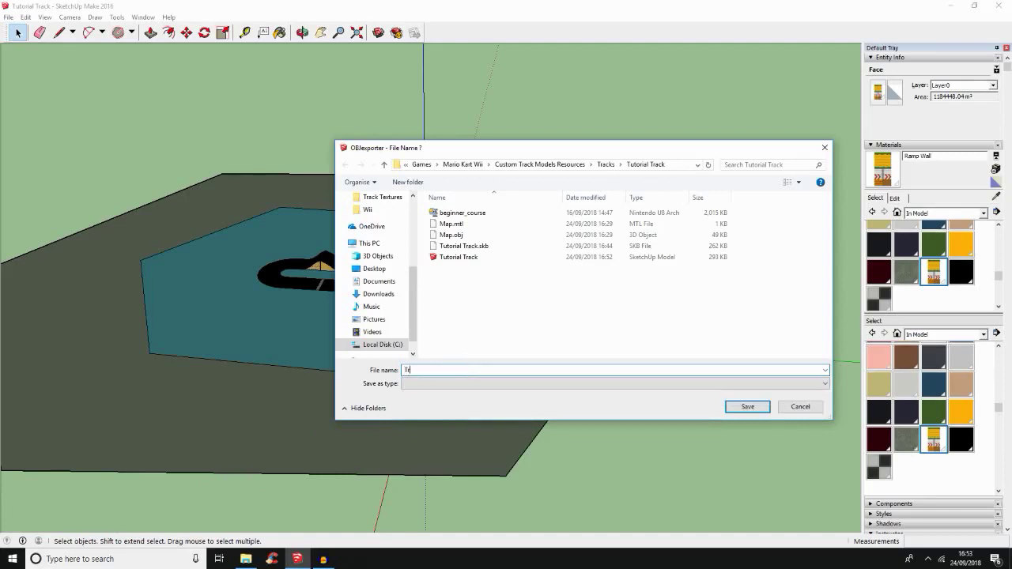
pyautogui.press('BackSpace')
pyautogui.write('rack.obj')
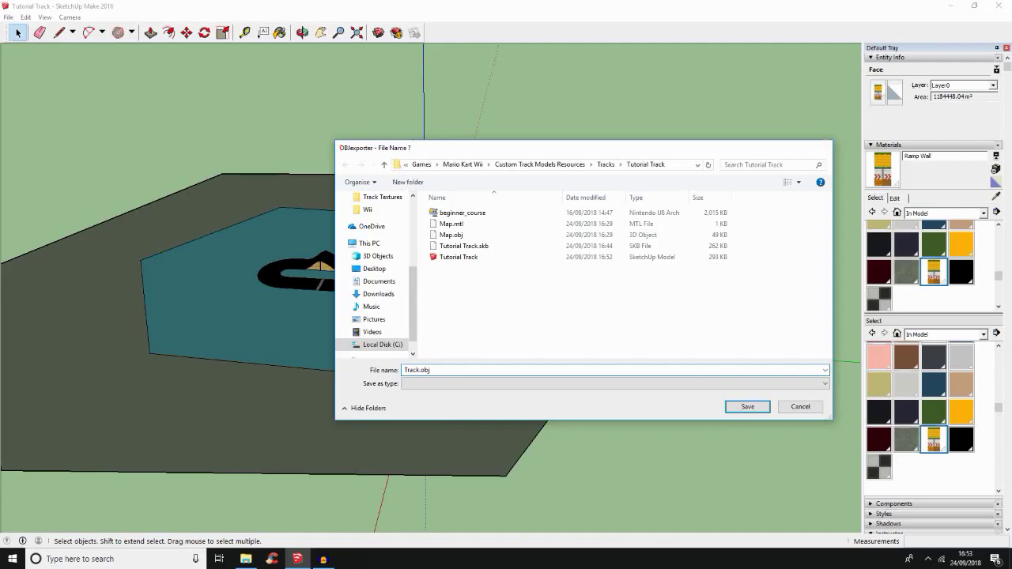
pyautogui.press('Return')
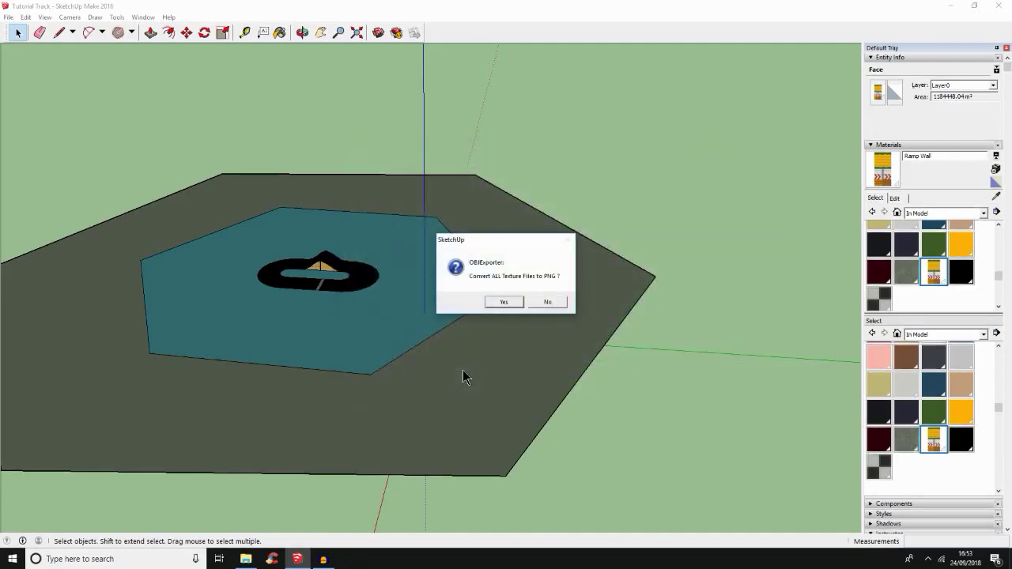
# Answer the PNG-conversion question and box-select the entire hexagon track (250 entities).
pyautogui.press('Tab')
pyautogui.press('Return')
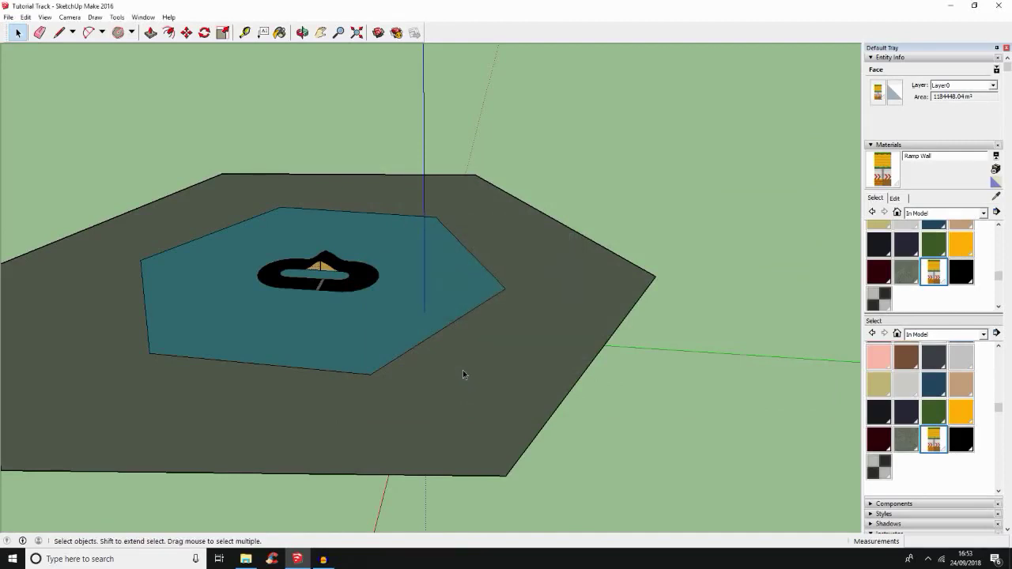
pyautogui.scroll(-3, 462, 370)
pyautogui.scroll(-2, 459, 375)
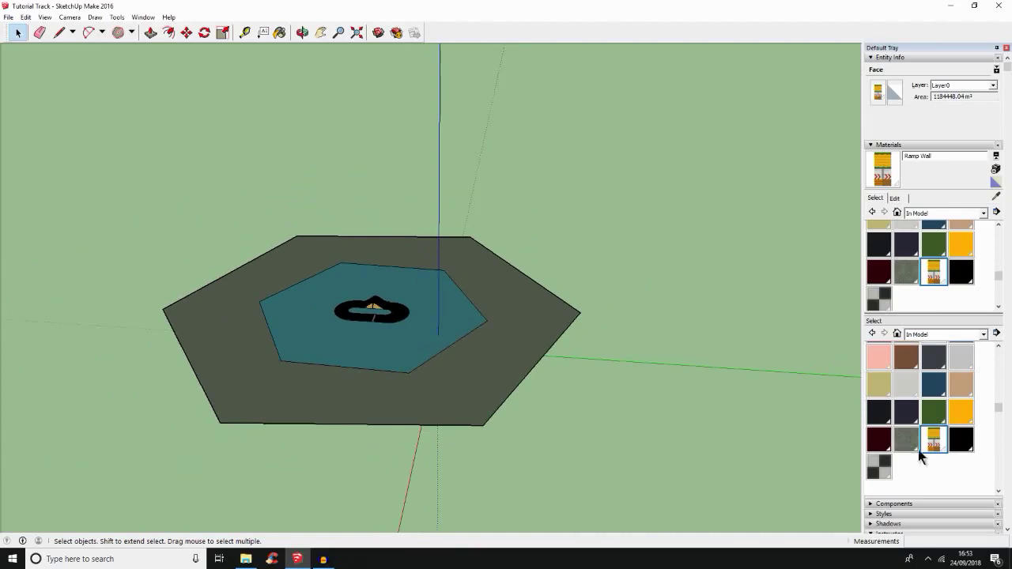
pyautogui.moveTo(224, 219); pyautogui.dragTo(237, 194, button='middle')
pyautogui.scroll(-2, 192, 93)
pyautogui.moveTo(90, 147); pyautogui.dragTo(189, 248, button='middle')
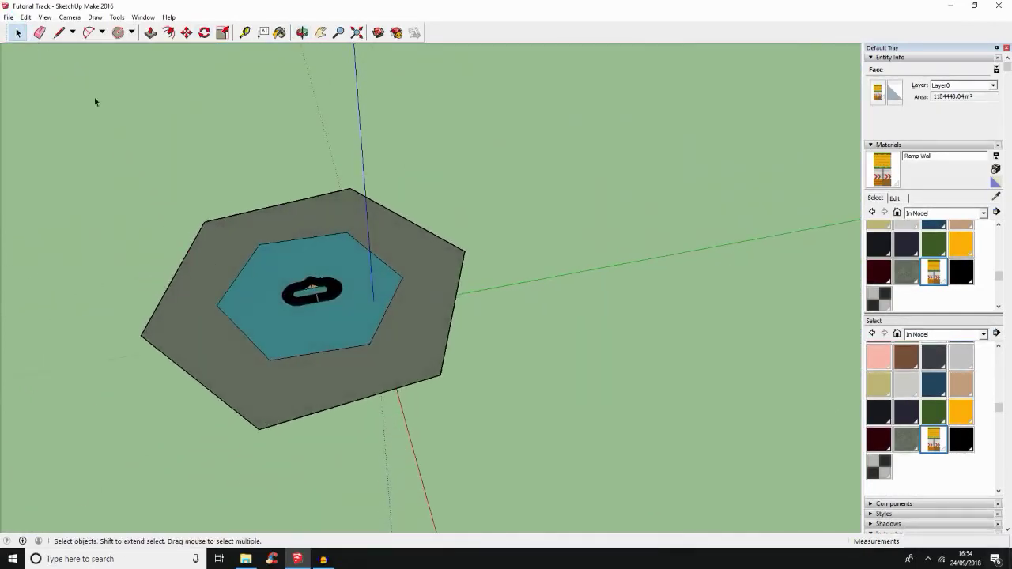
pyautogui.moveTo(124, 162); pyautogui.dragTo(530, 468)
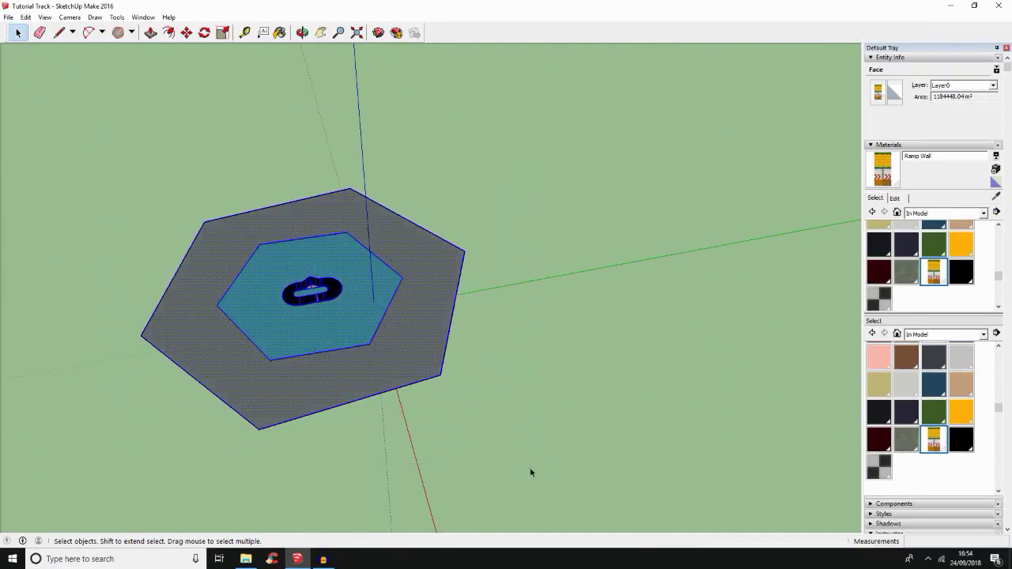
# Copy the hexagon track and paste the duplicate to the right of the original.
pyautogui.click(30, 17)
pyautogui.click(59, 65)
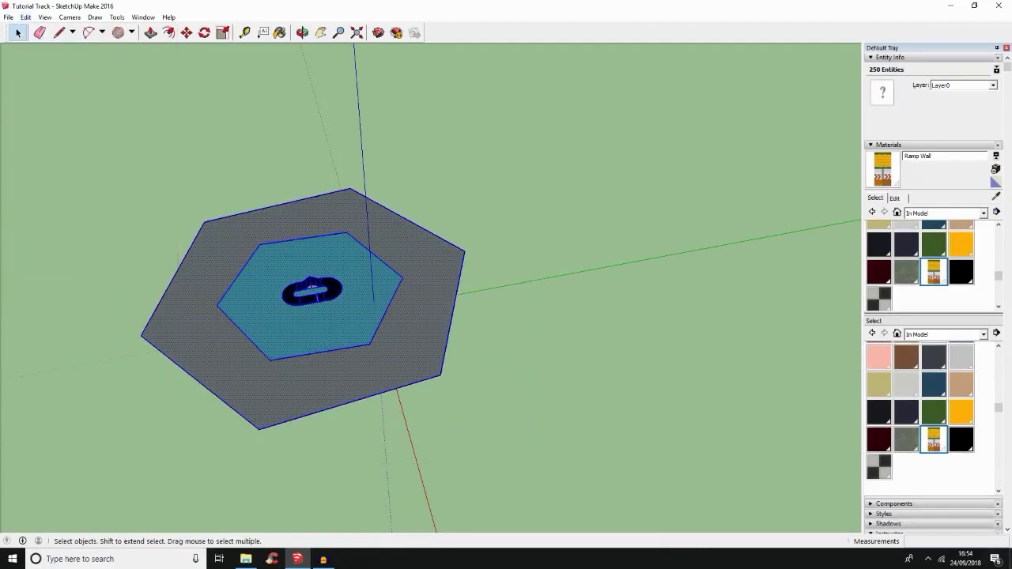
pyautogui.click(26, 17)
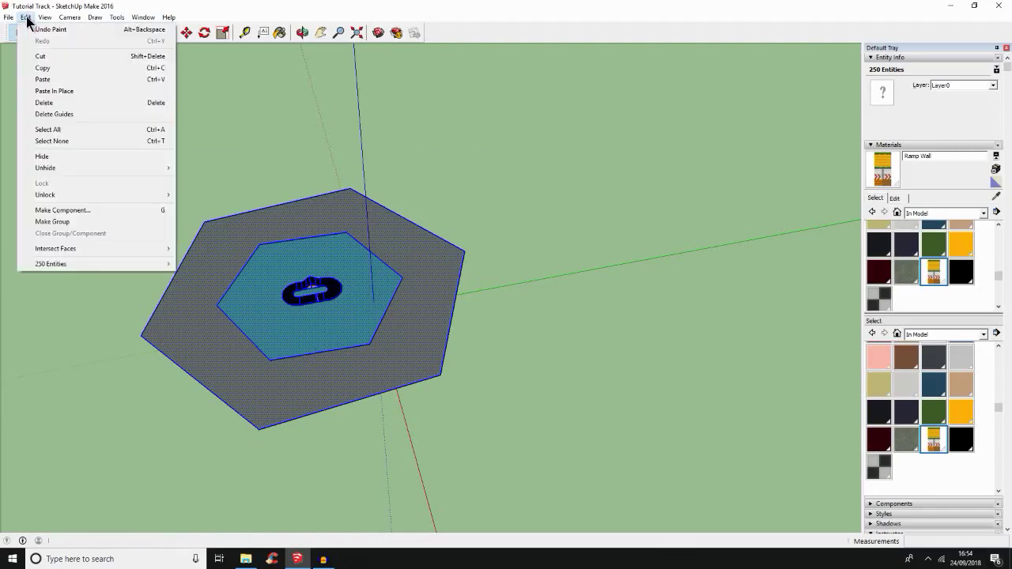
pyautogui.click(83, 82)
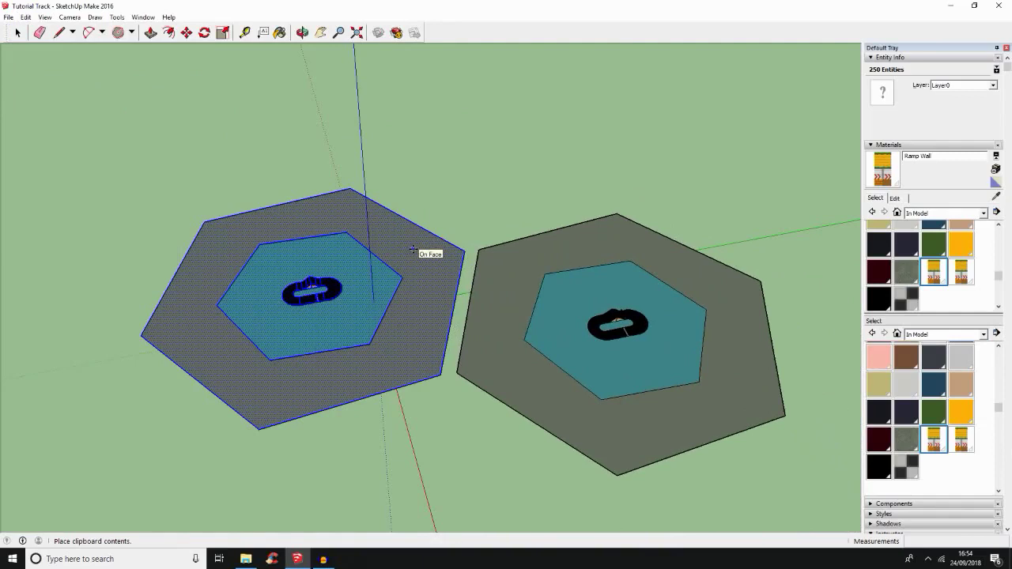
pyautogui.click(455, 228)
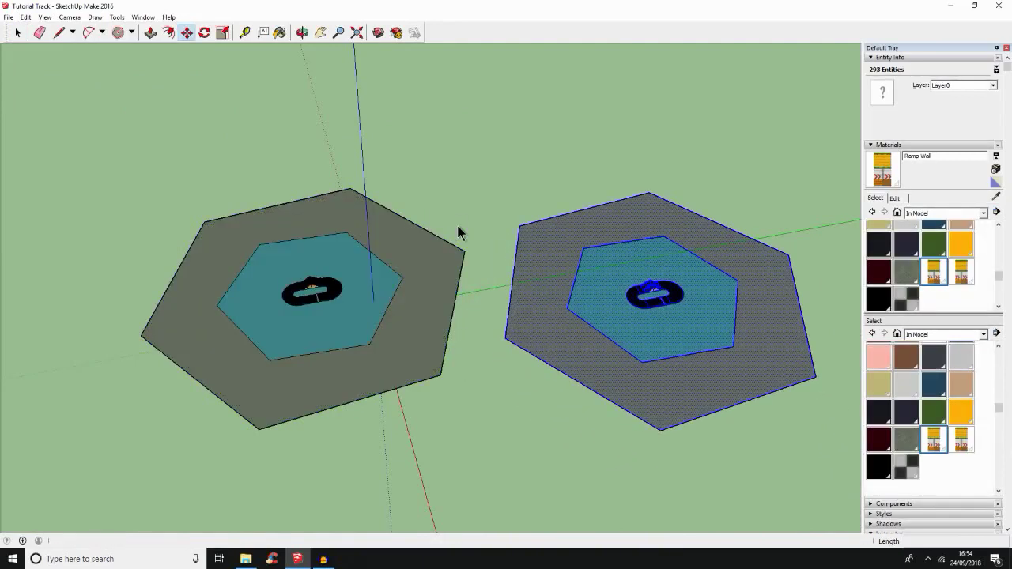
# Export the model as 'Big' via OBJexporter without PNG conversion, then switch to the Tutorial Track folder.
pyautogui.click(8, 17)
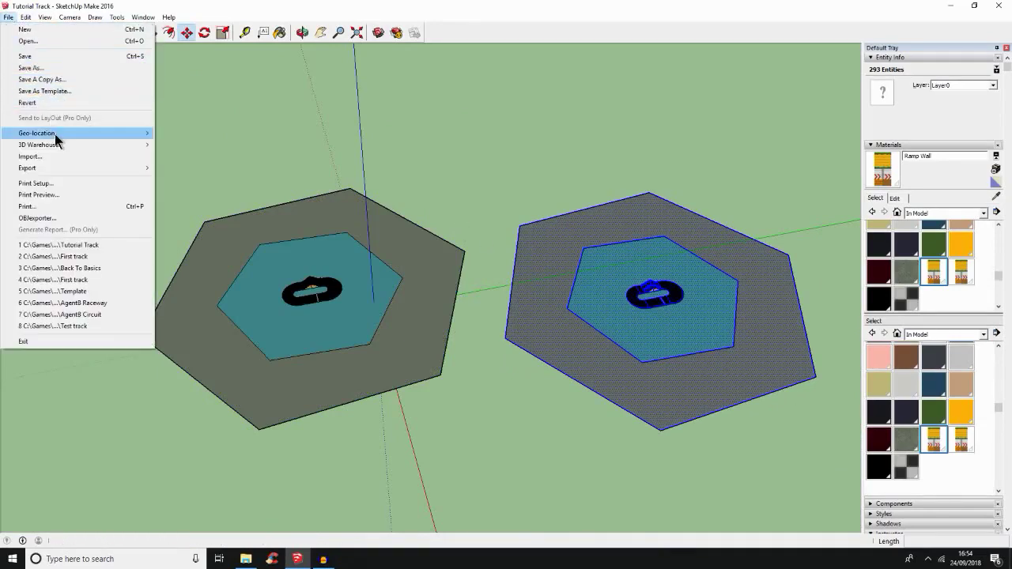
pyautogui.moveTo(64, 171)
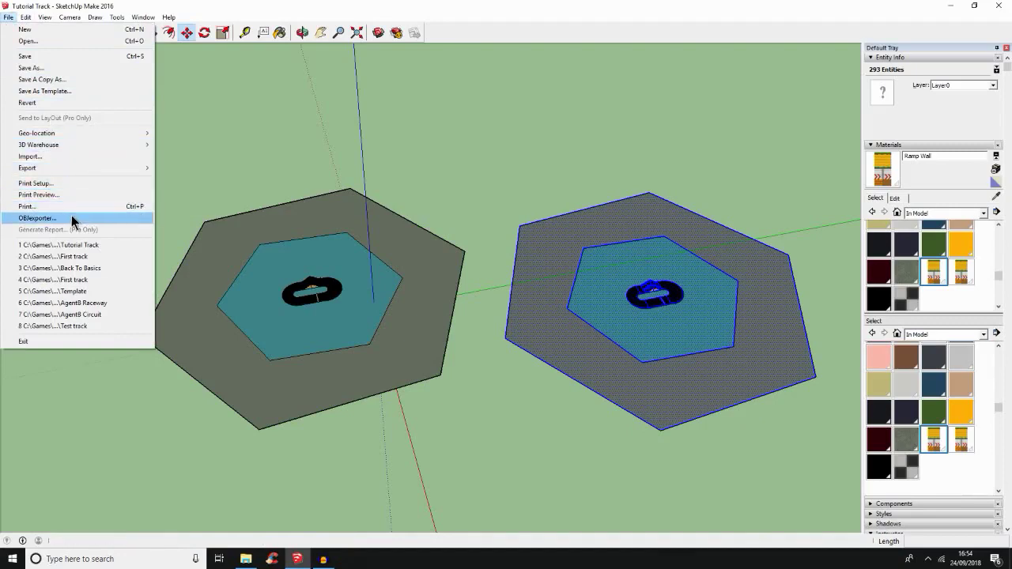
pyautogui.click(72, 216)
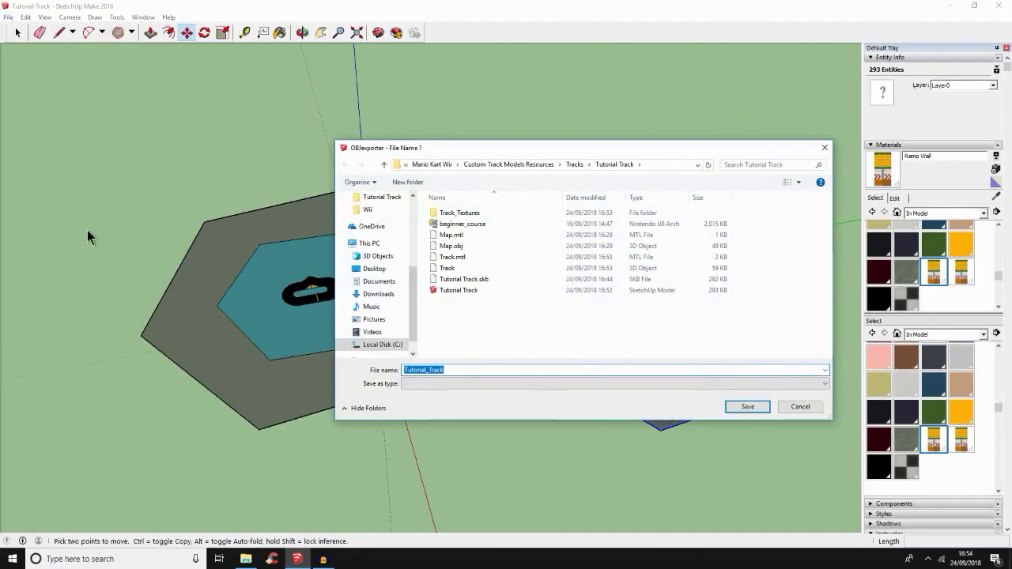
pyautogui.write('Big')
pyautogui.press('Return')
pyautogui.press('Tab')
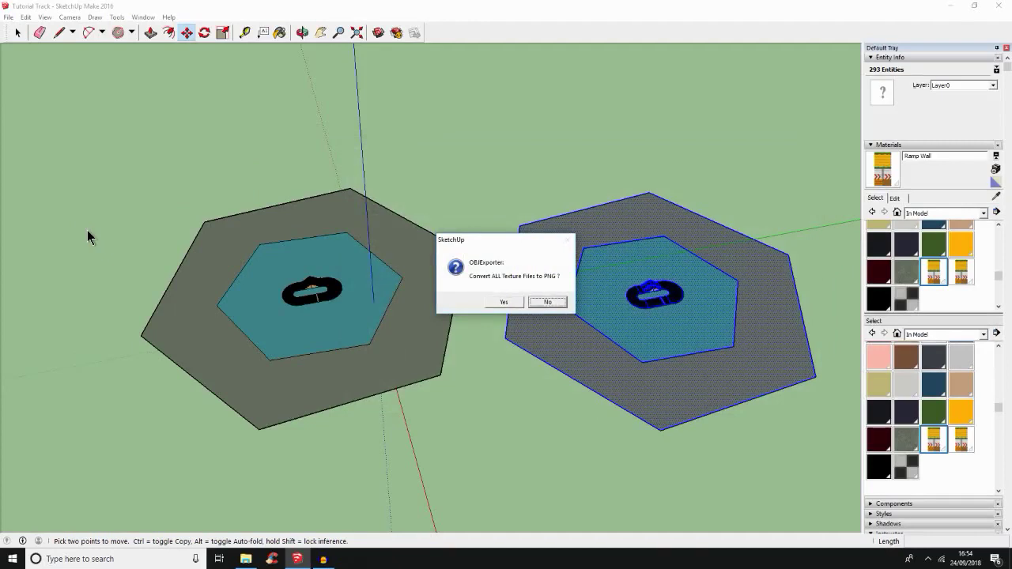
pyautogui.press('Return')
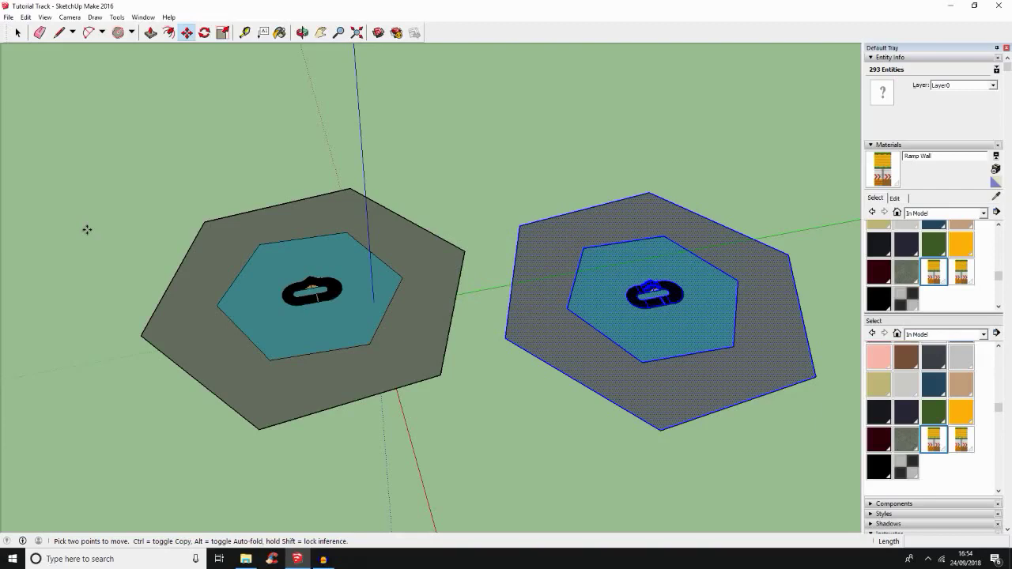
pyautogui.hotkey('alt', 'Tab')
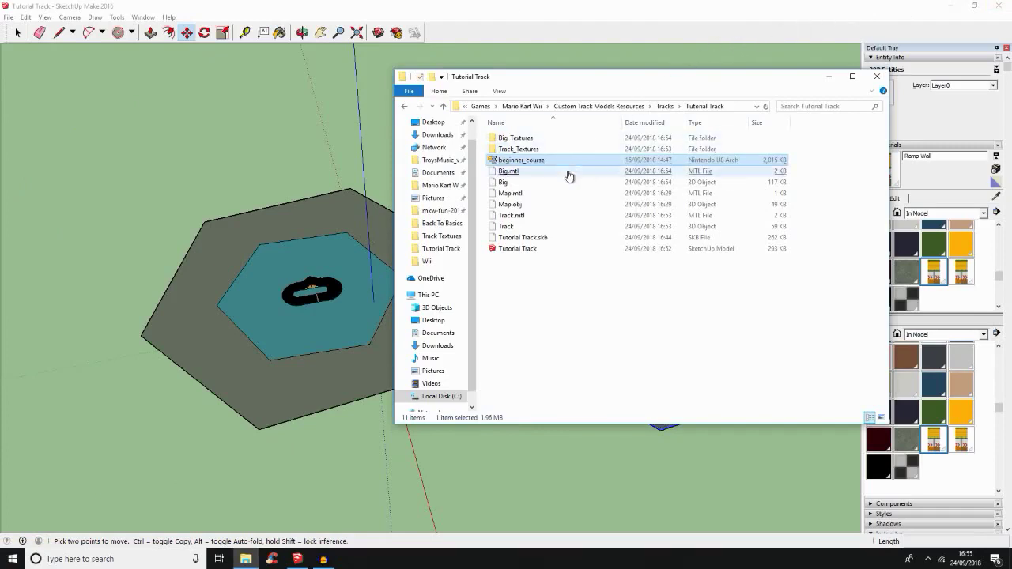
# Delete the Big.mtl and Big export files from the Tutorial Track folder.
pyautogui.click(551, 215)
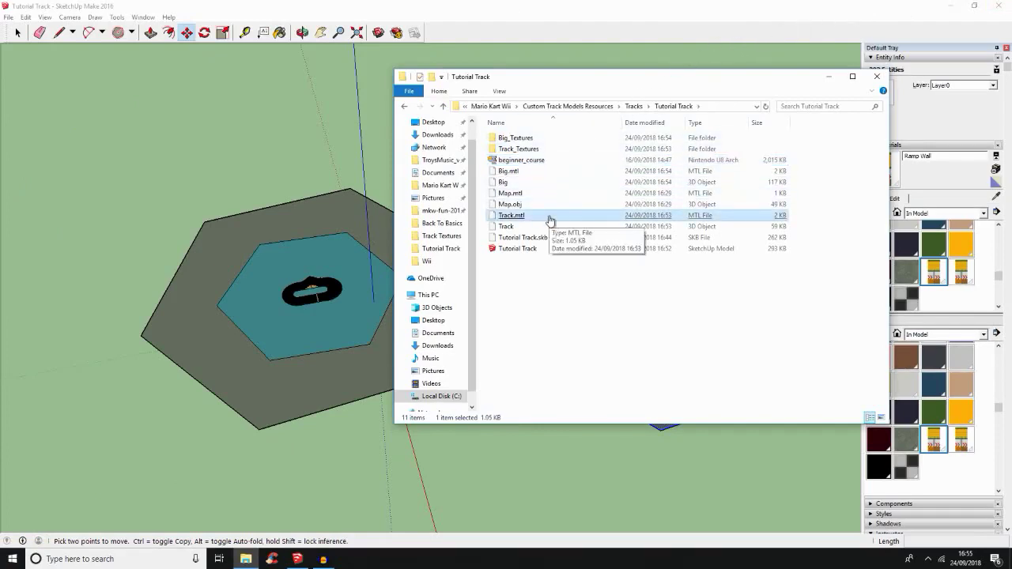
pyautogui.click(552, 227)
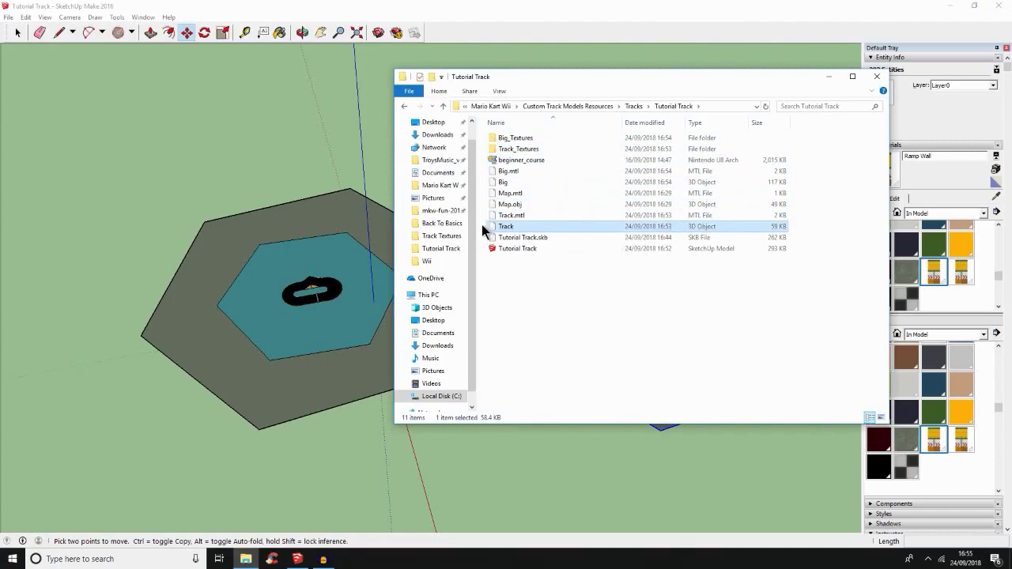
pyautogui.click(485, 170)
pyautogui.keyDown('ctrl'); pyautogui.click(502, 181); pyautogui.keyUp('ctrl')
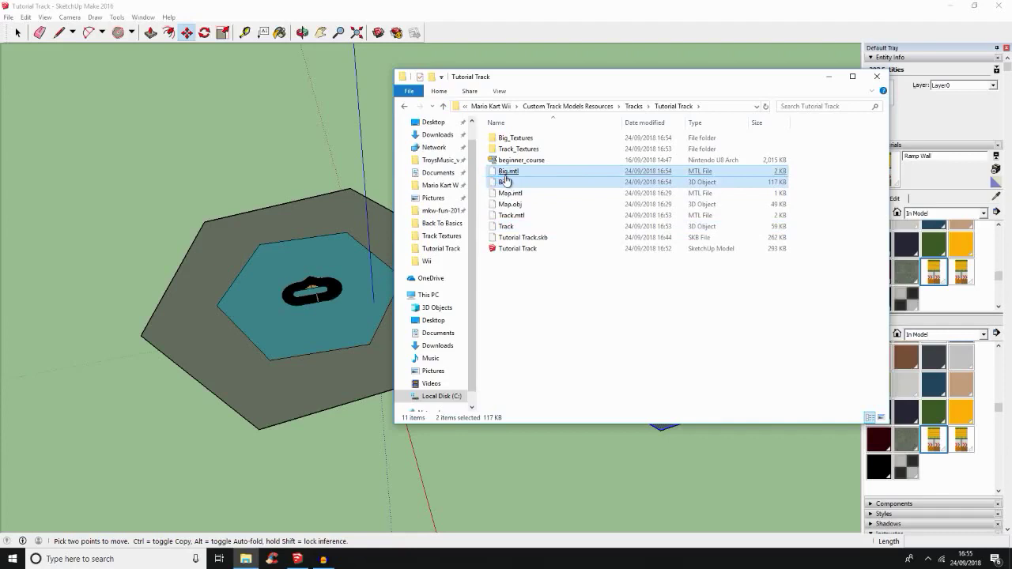
pyautogui.rightClick(505, 177)
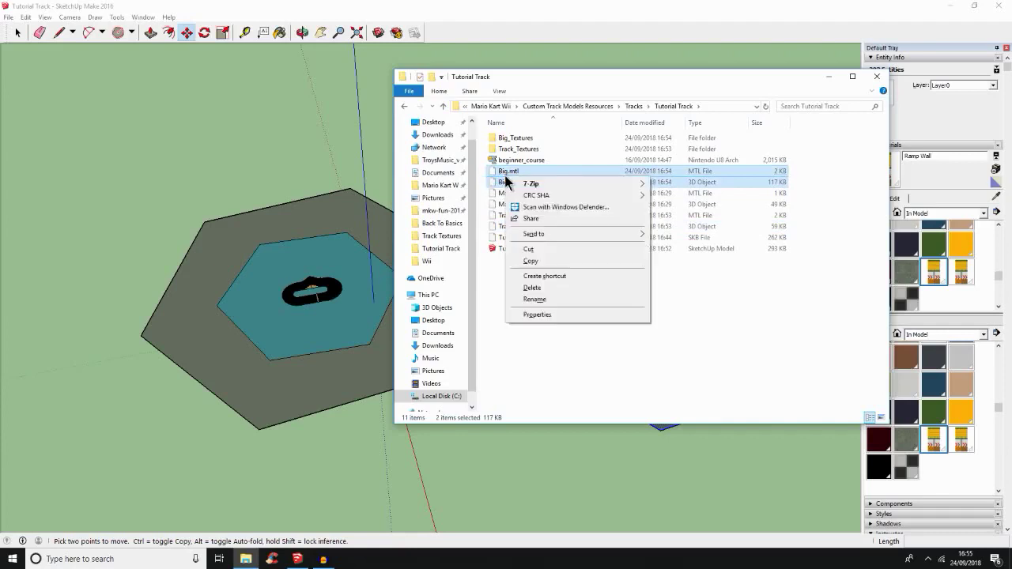
pyautogui.click(530, 290)
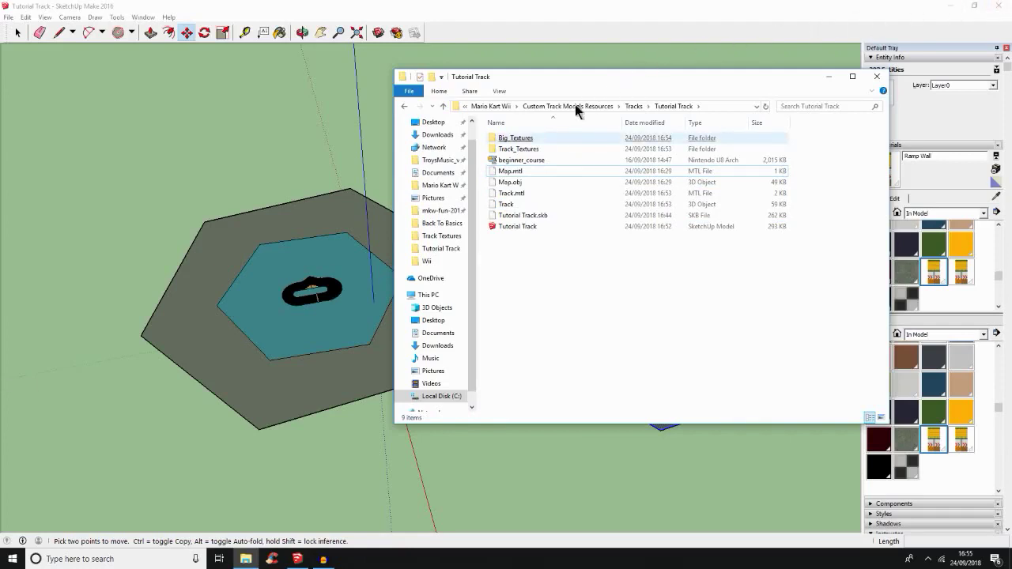
# Delete the Big_Textures folder and return to SketchUp.
pyautogui.rightClick(509, 139)
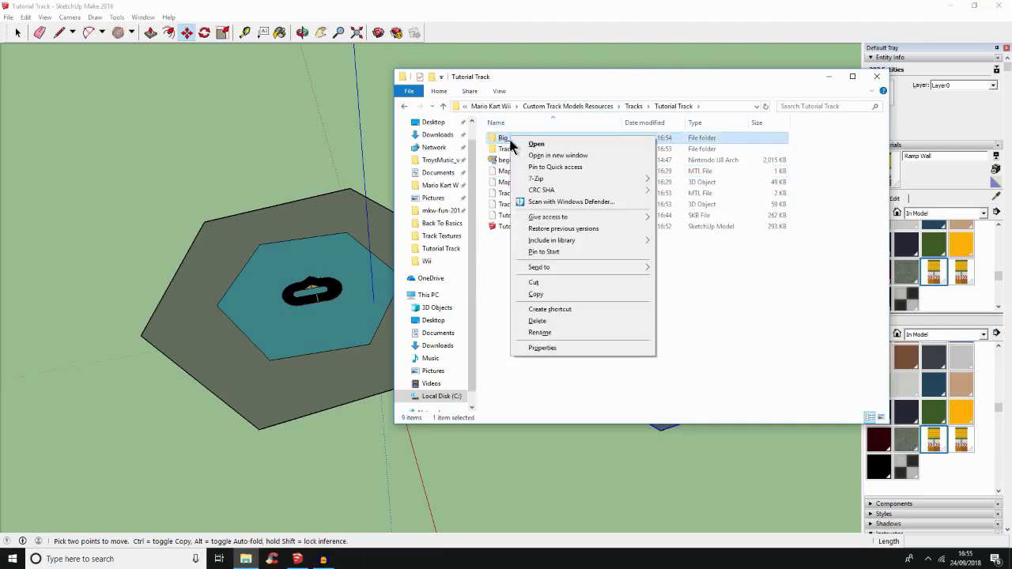
pyautogui.click(568, 321)
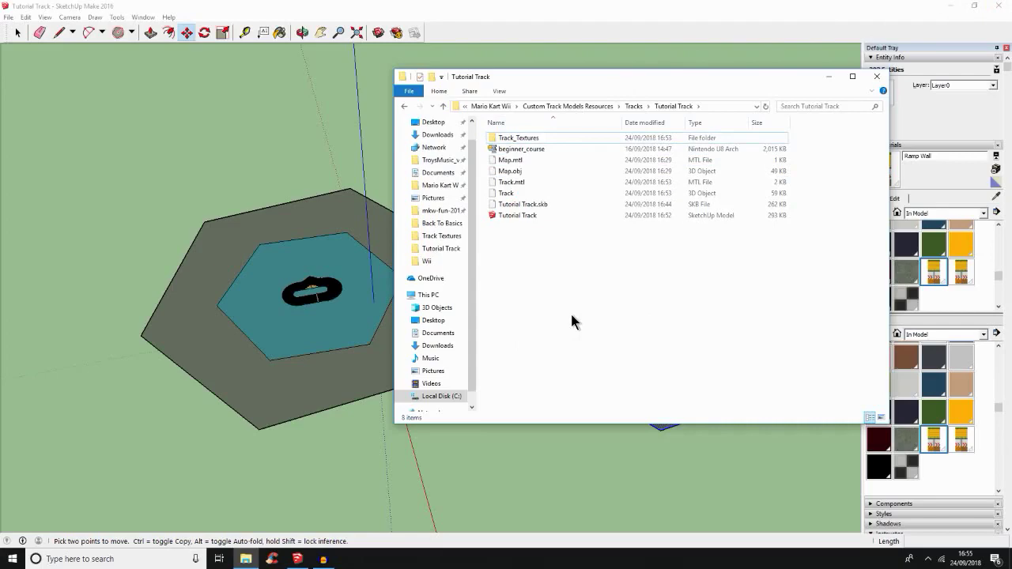
pyautogui.hotkey('alt', 'Tab')
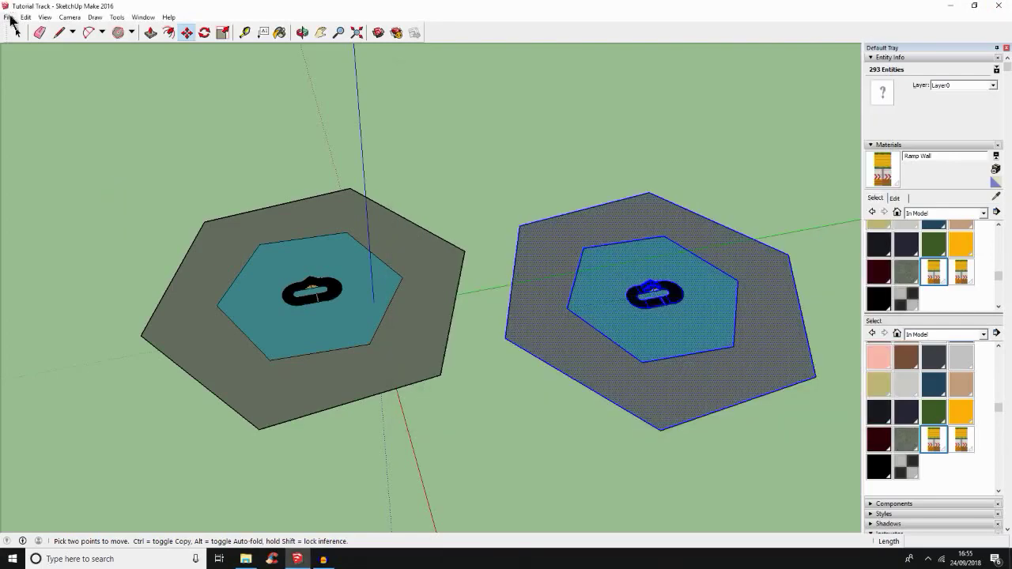
# Re-export the track to OBJ as 'Bigisla' without PNG conversion, then quit SketchUp.
pyautogui.click(9, 18)
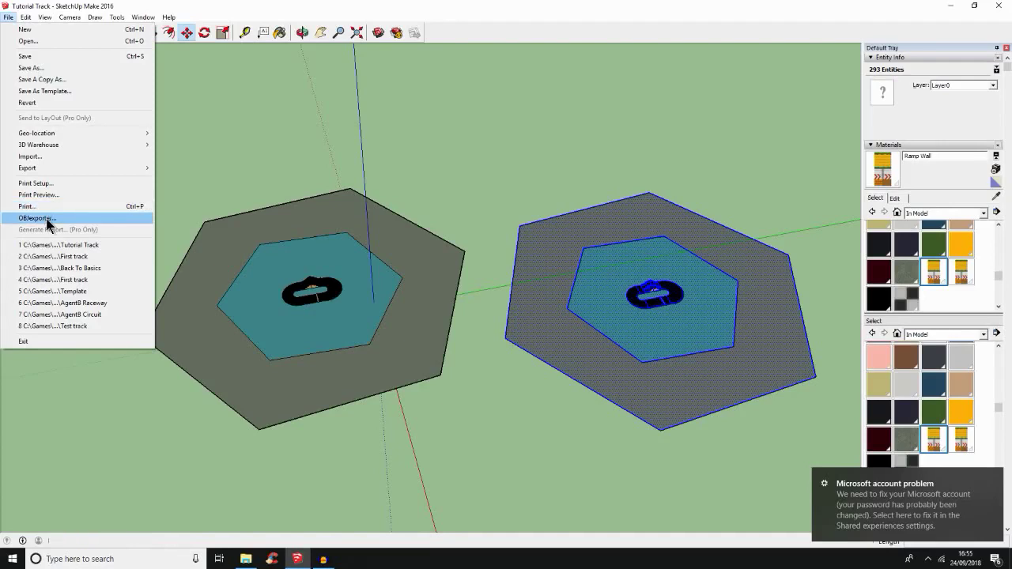
pyautogui.click(47, 222)
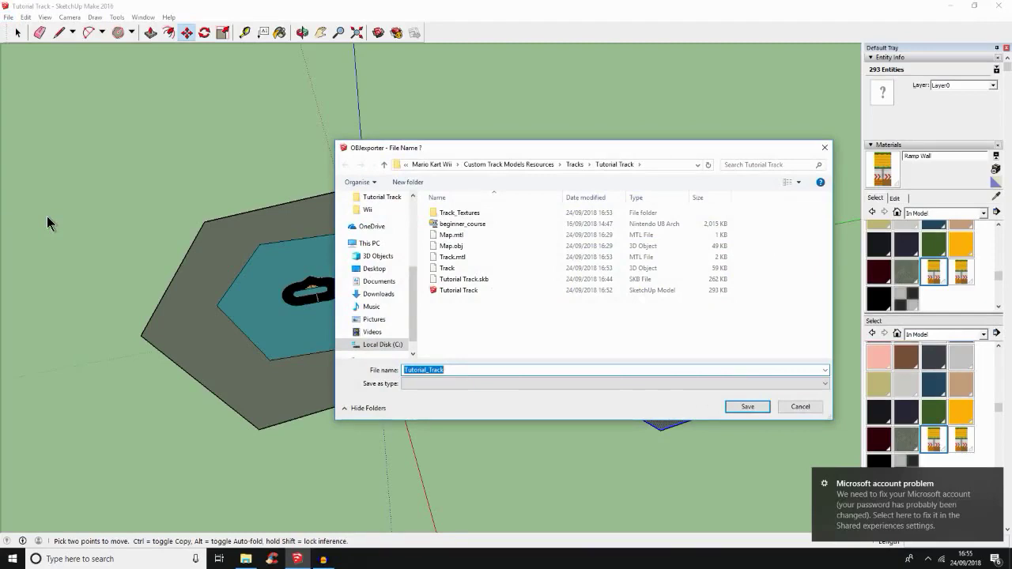
pyautogui.write('Bigisla')
pyautogui.press('Return')
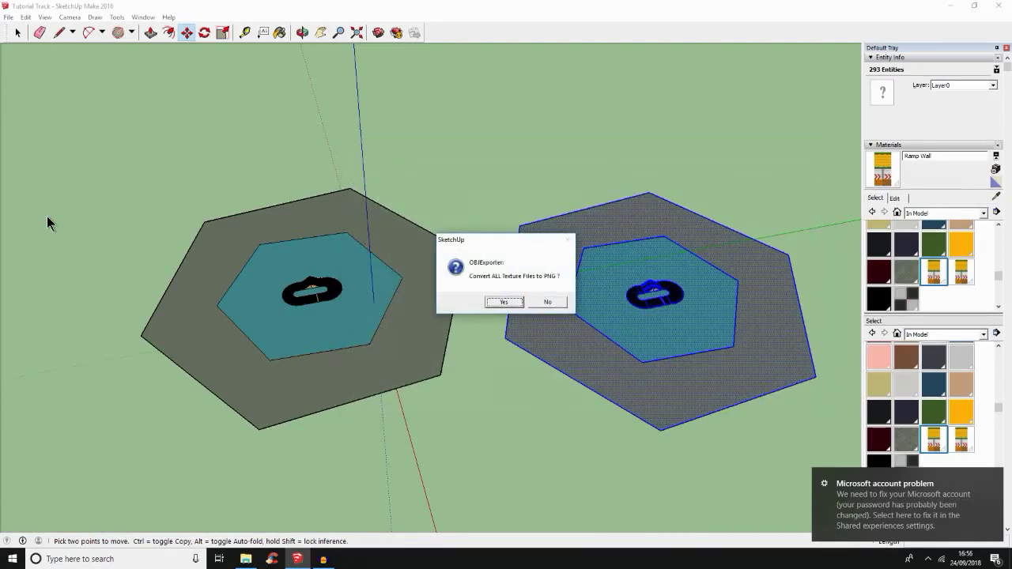
pyautogui.press('Return')
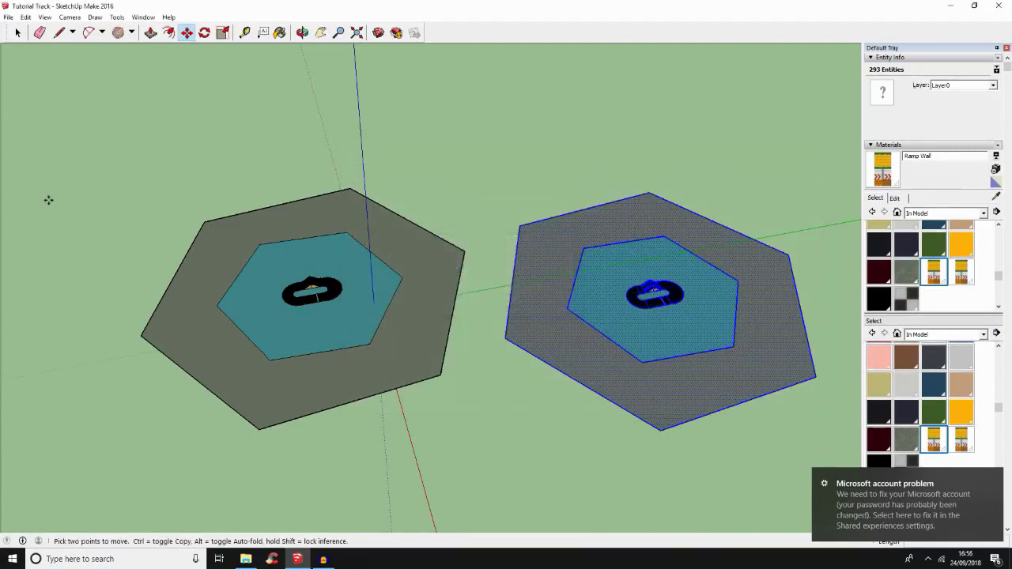
pyautogui.hotkey('alt', 'F4')
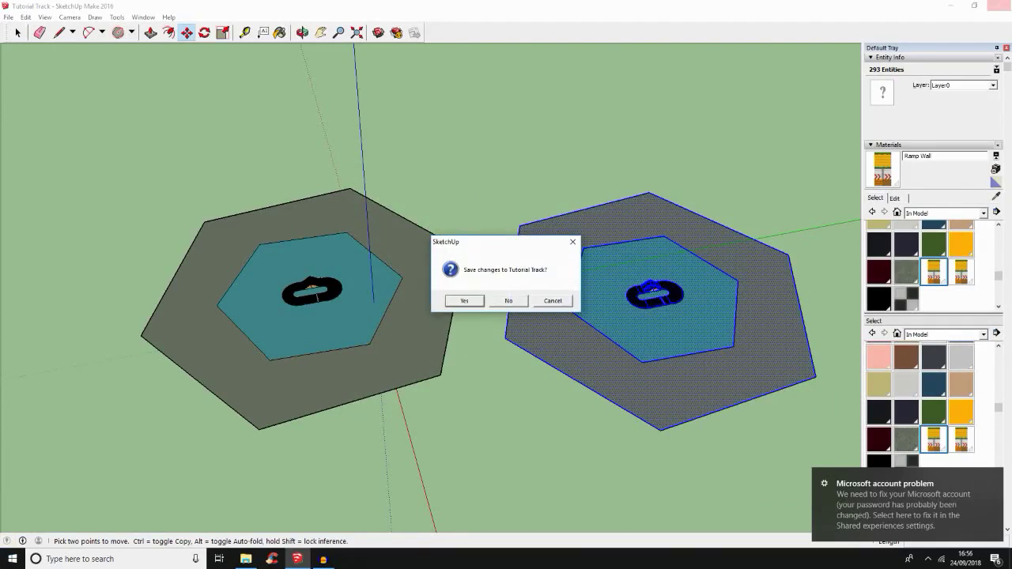
# Close SketchUp without saving Tutorial Track and shut the Tutorial Track folder window.
pyautogui.press('Tab')
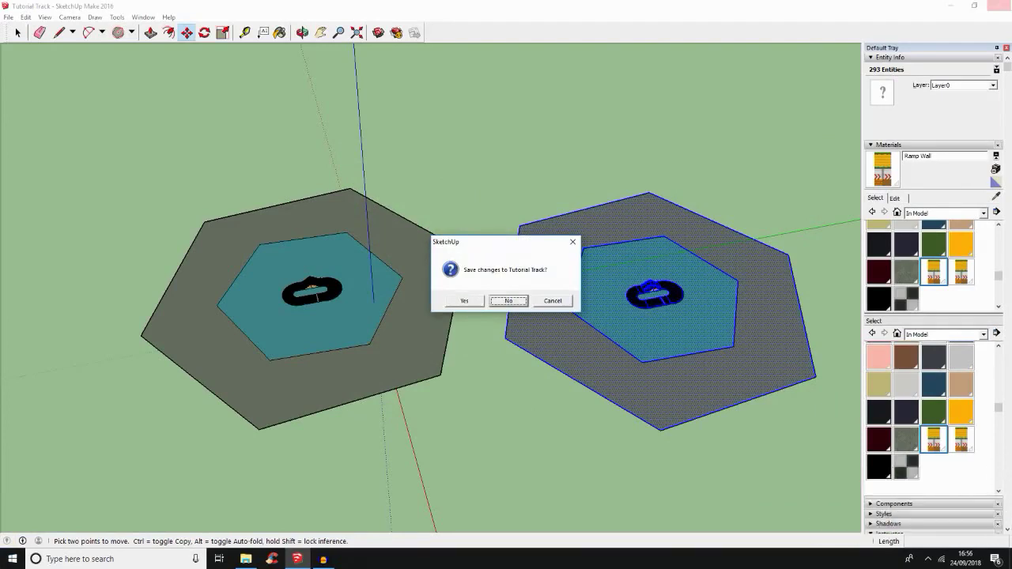
pyautogui.press('Return')
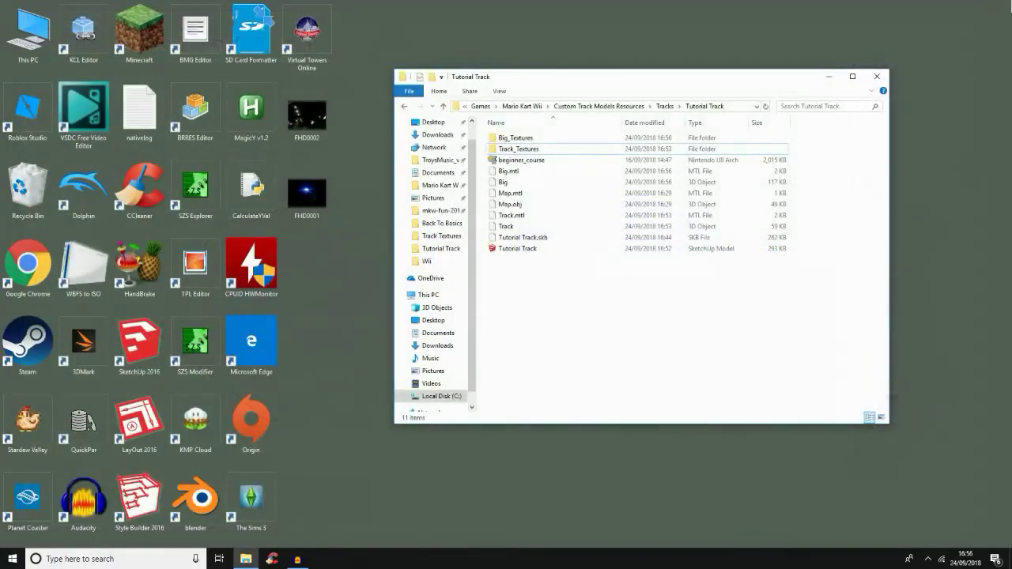
pyautogui.click(875, 78)
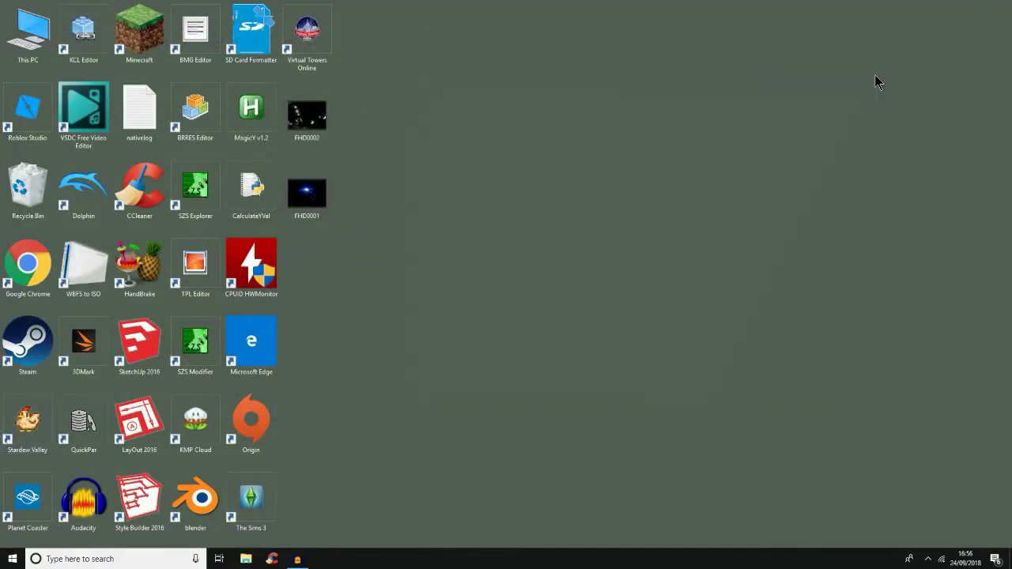
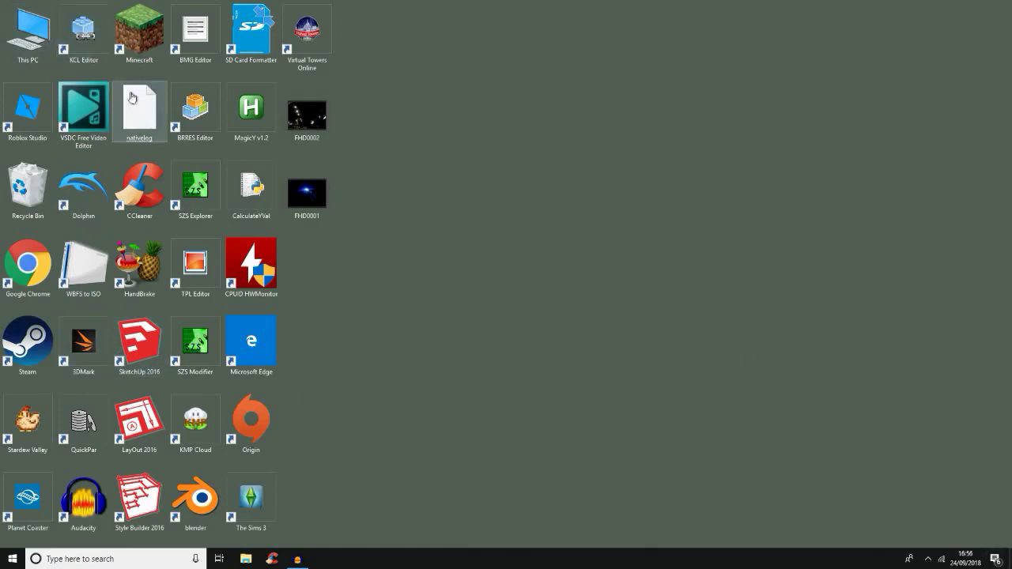
# Launch BRRES Editor and start a new empty brres file.
pyautogui.doubleClick(184, 125)
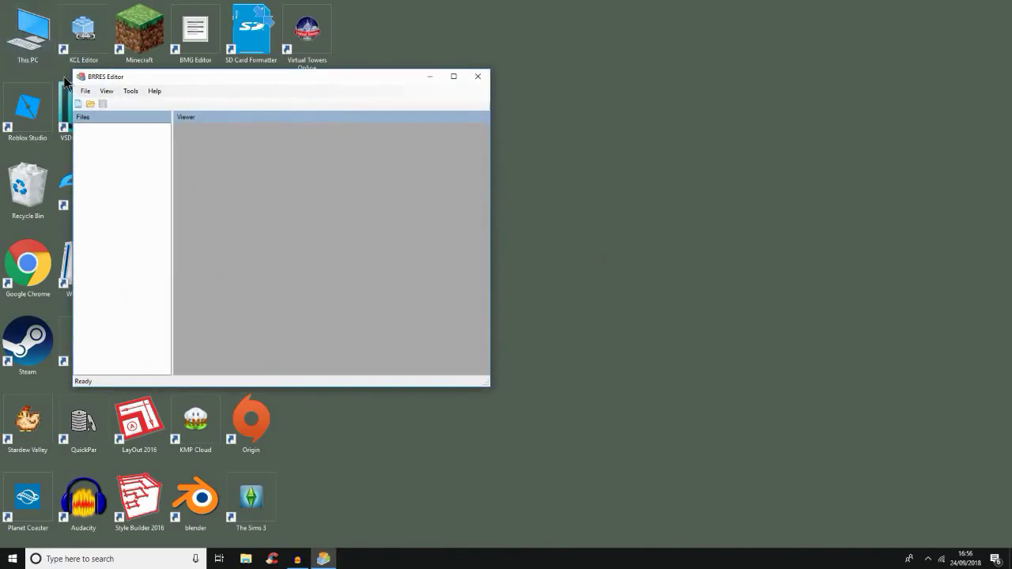
pyautogui.click(85, 93)
pyautogui.click(89, 103)
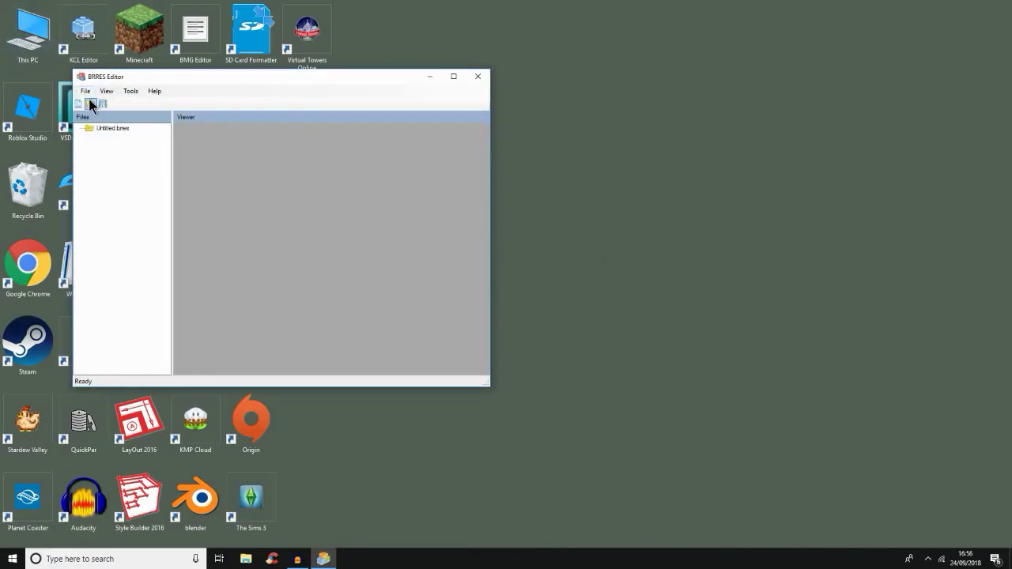
# Import the Tutorial Track's Track OBJ as the course model.
pyautogui.click(87, 94)
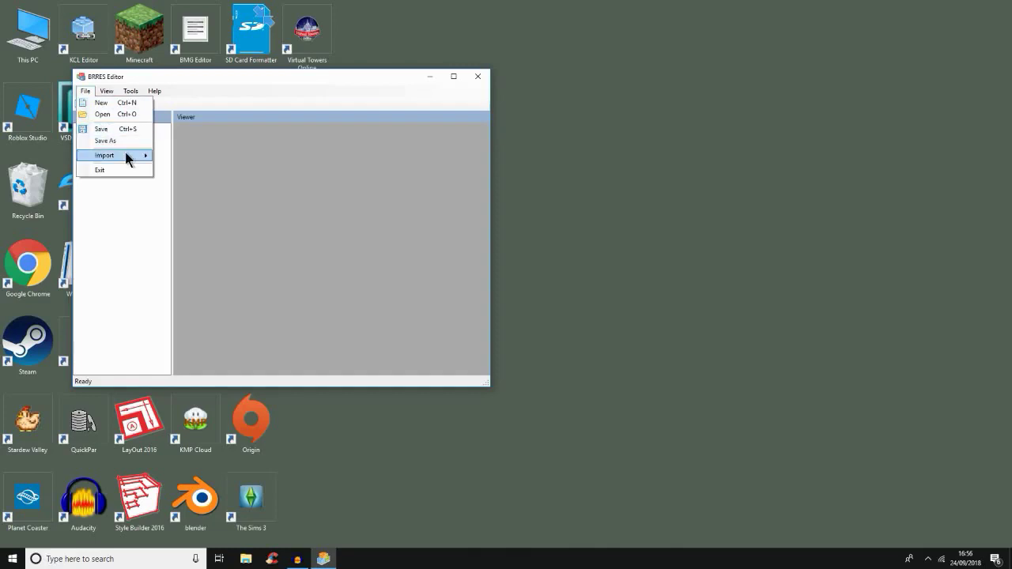
pyautogui.click(161, 157)
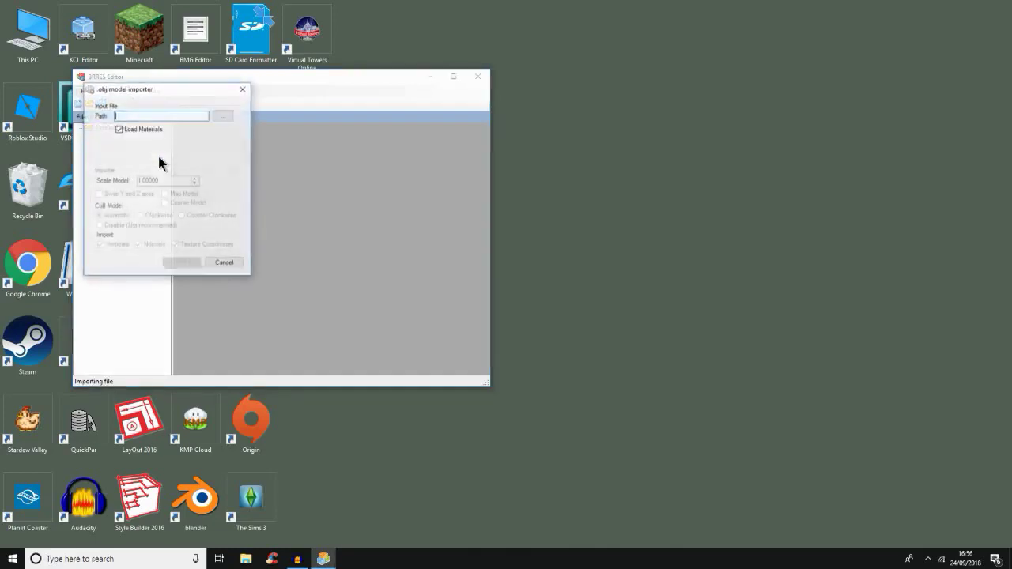
pyautogui.click(221, 117)
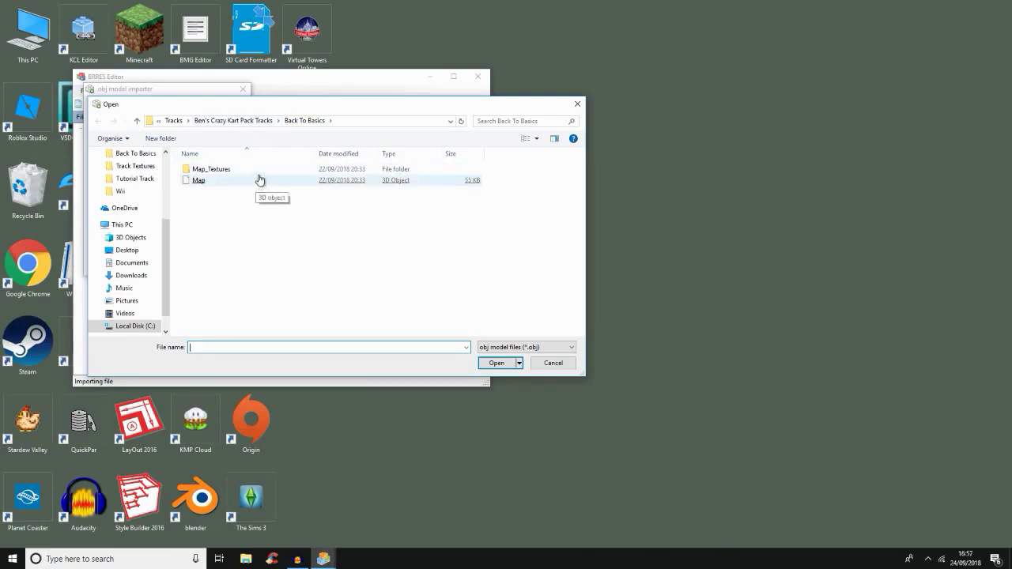
pyautogui.click(254, 123)
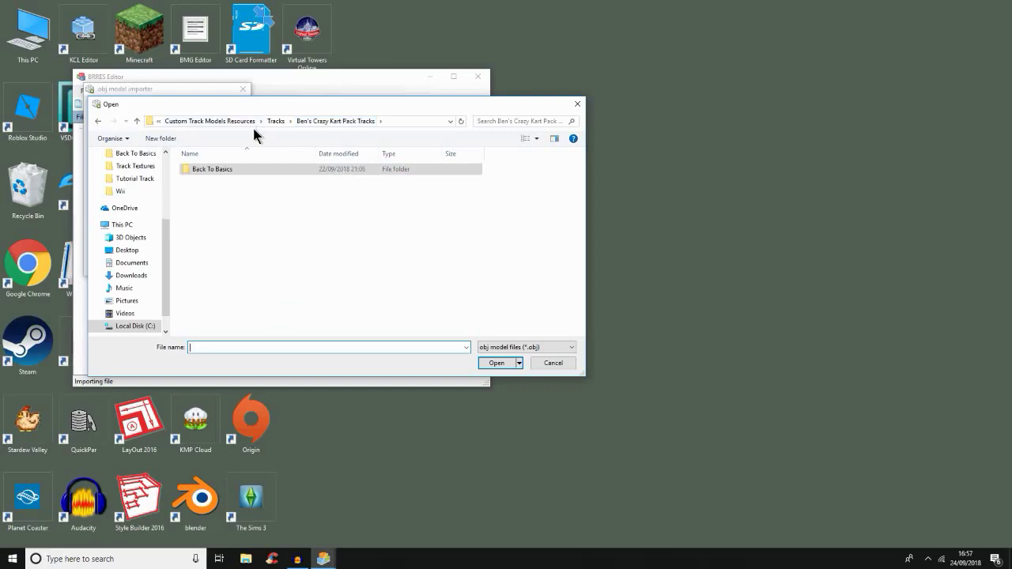
pyautogui.click(274, 125)
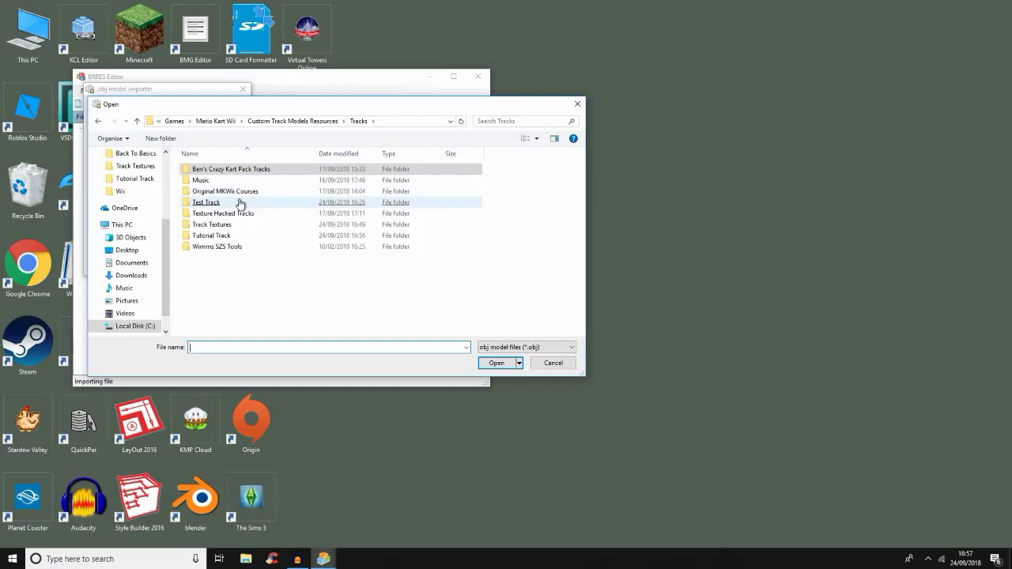
pyautogui.doubleClick(254, 236)
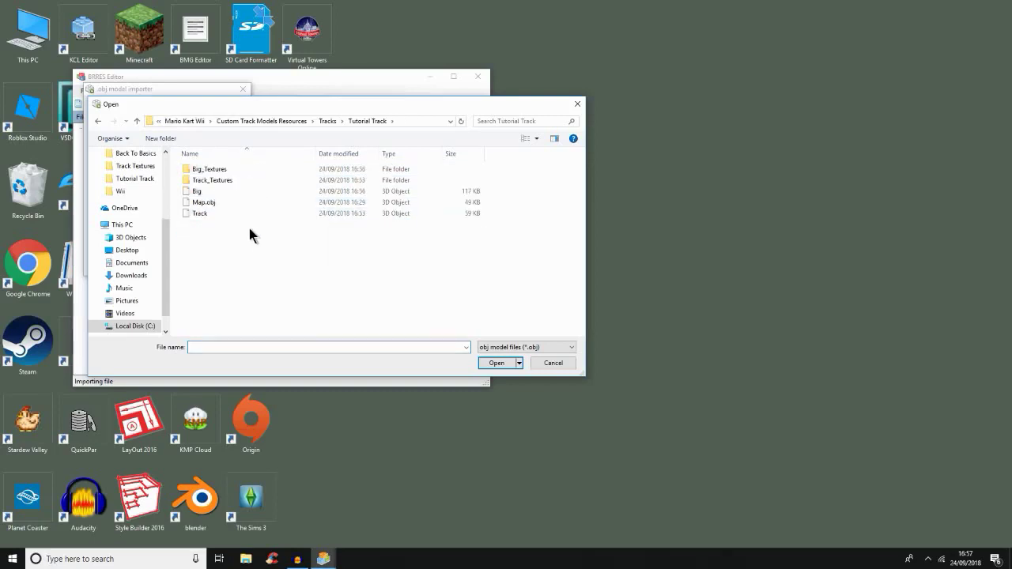
pyautogui.click(229, 195)
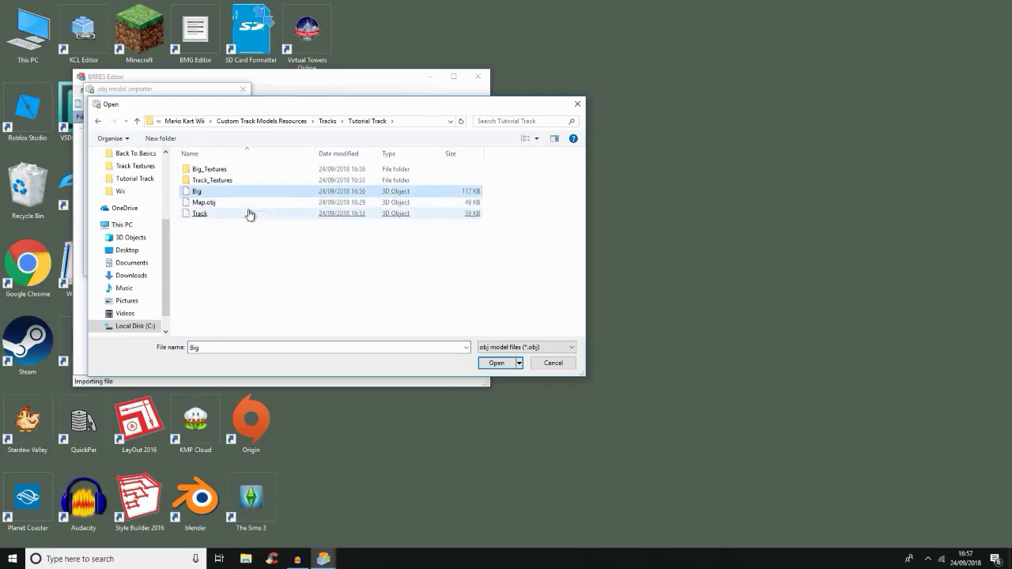
pyautogui.click(248, 213)
pyautogui.doubleClick(248, 213)
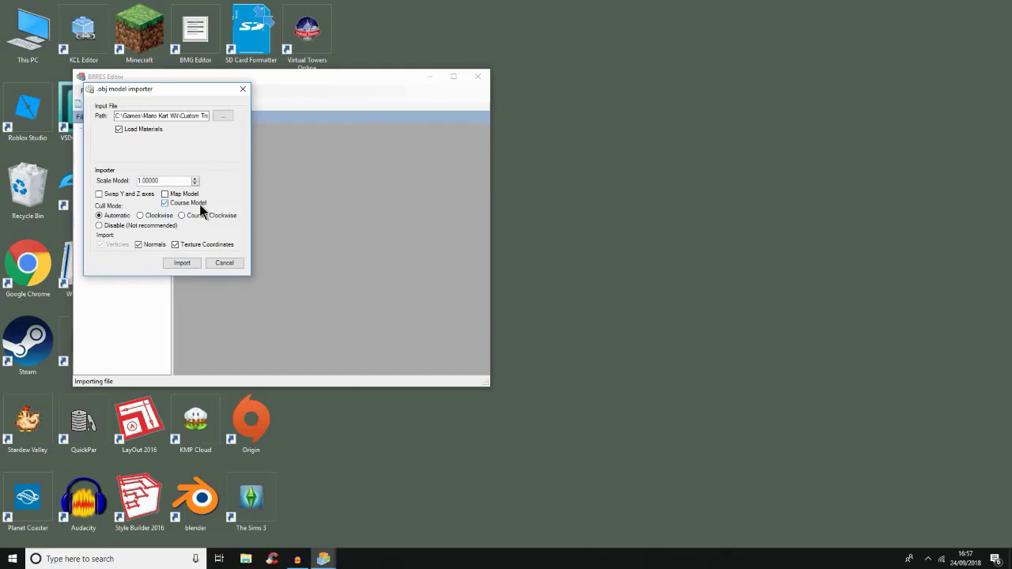
pyautogui.click(175, 263)
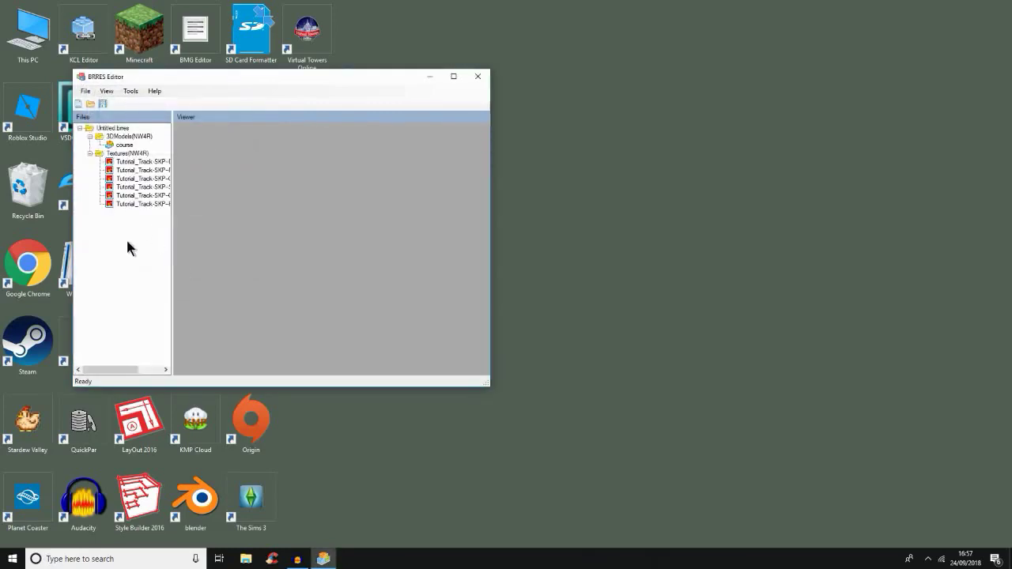
# Preview the Road, Grass, Start_line and OUB_Grass textures, ending on the 256x512 Ramp_Wall texture.
pyautogui.click(116, 163)
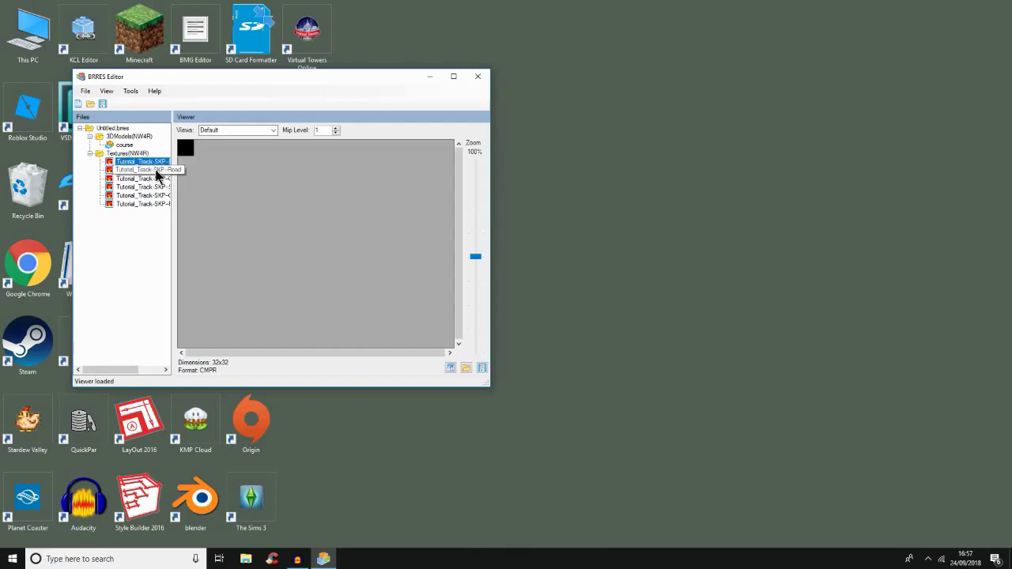
pyautogui.click(143, 169)
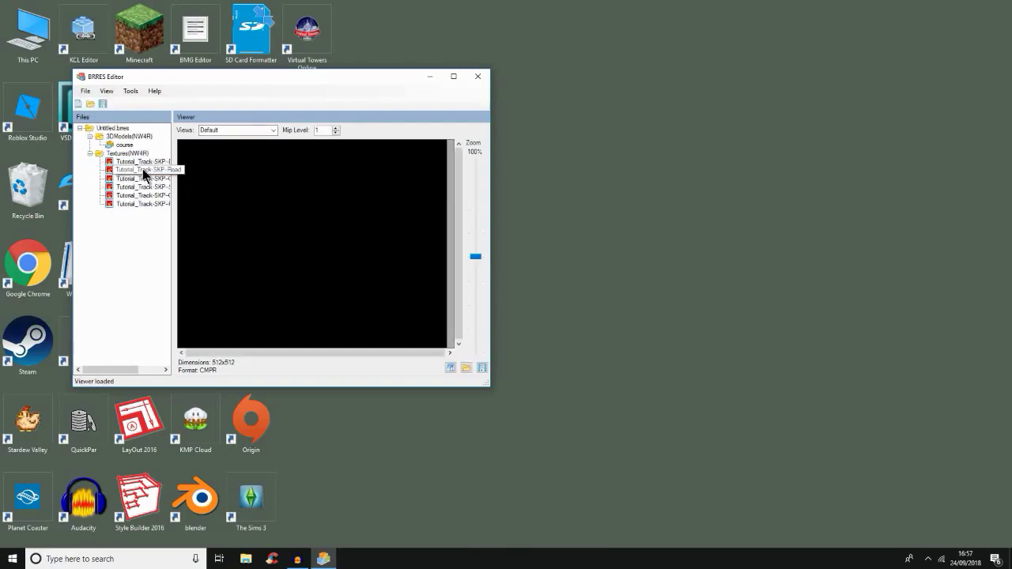
pyautogui.click(148, 178)
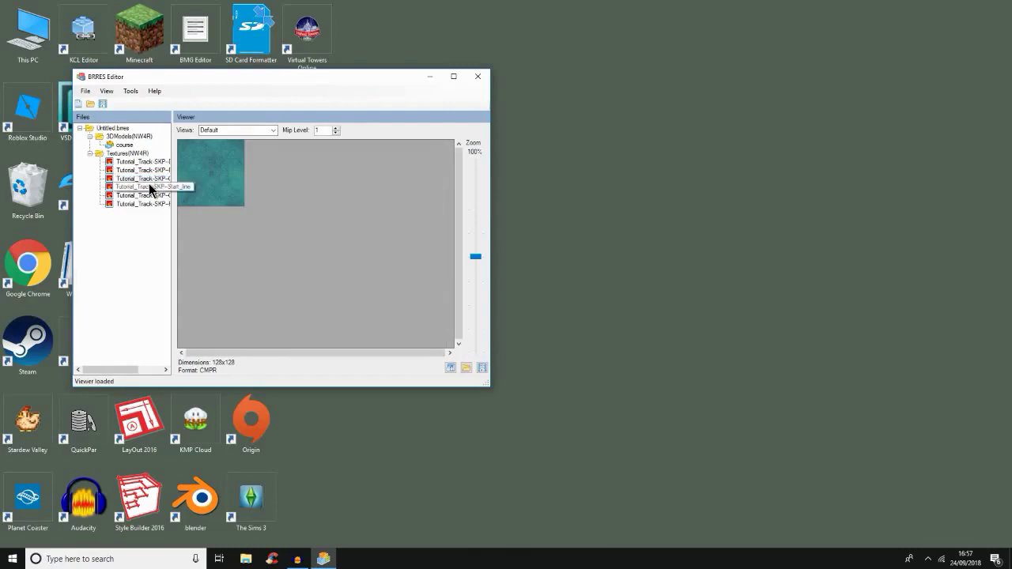
pyautogui.click(150, 187)
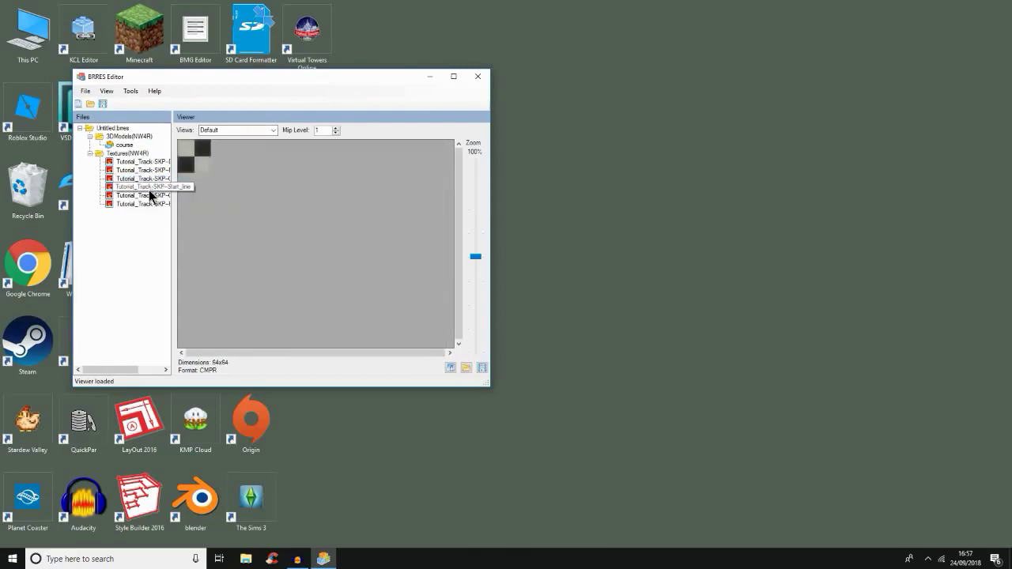
pyautogui.click(151, 195)
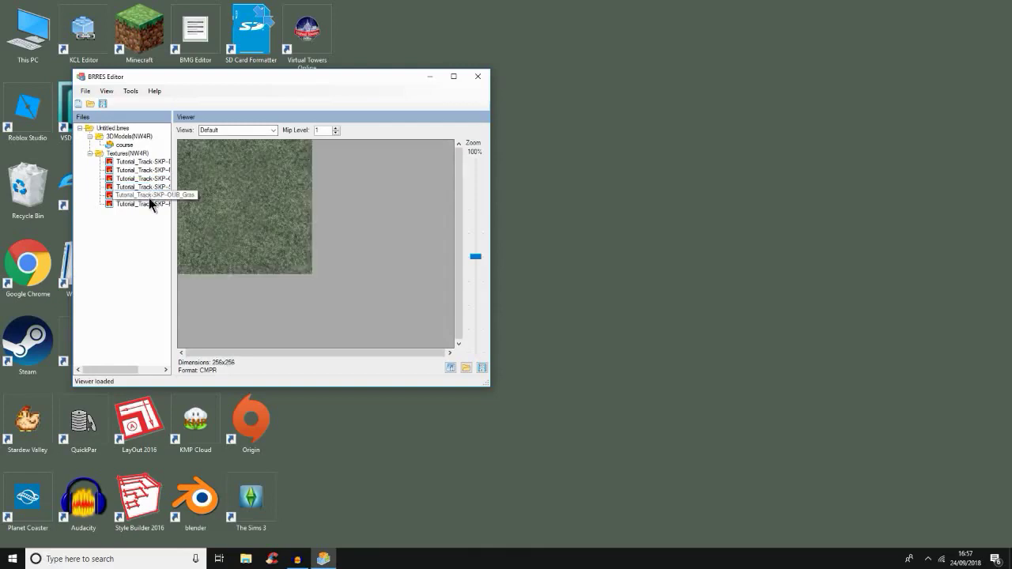
pyautogui.click(149, 203)
pyautogui.click(147, 198)
pyautogui.click(144, 205)
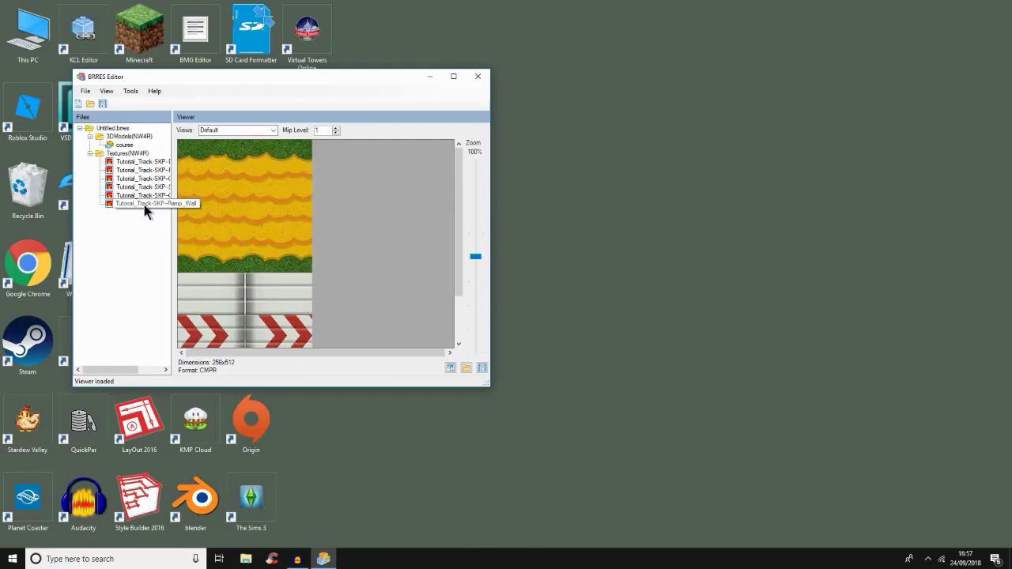
# Save the brres as Track.brres in Tutorial Track and close BRRES Editor.
pyautogui.click(86, 94)
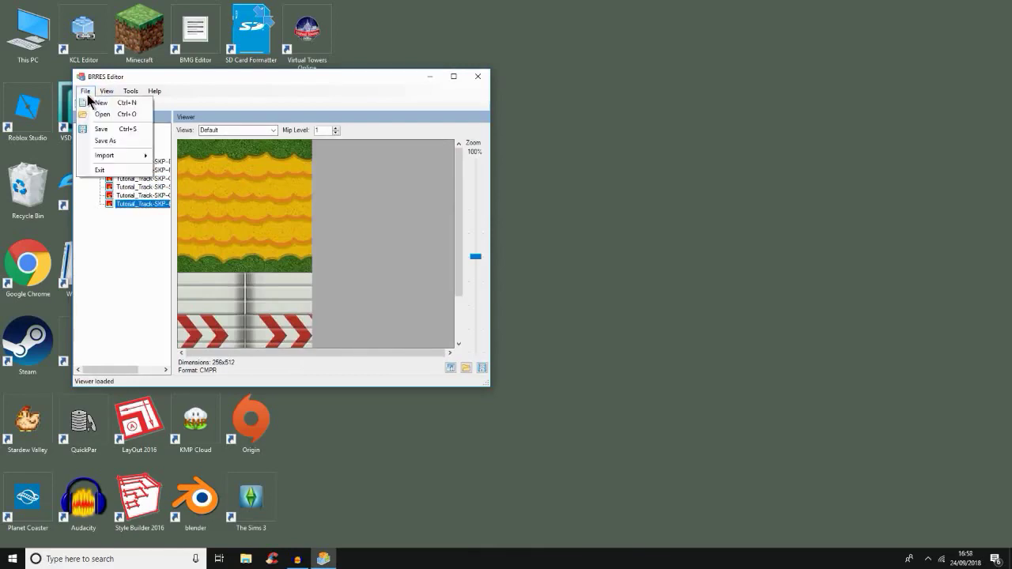
pyautogui.click(105, 143)
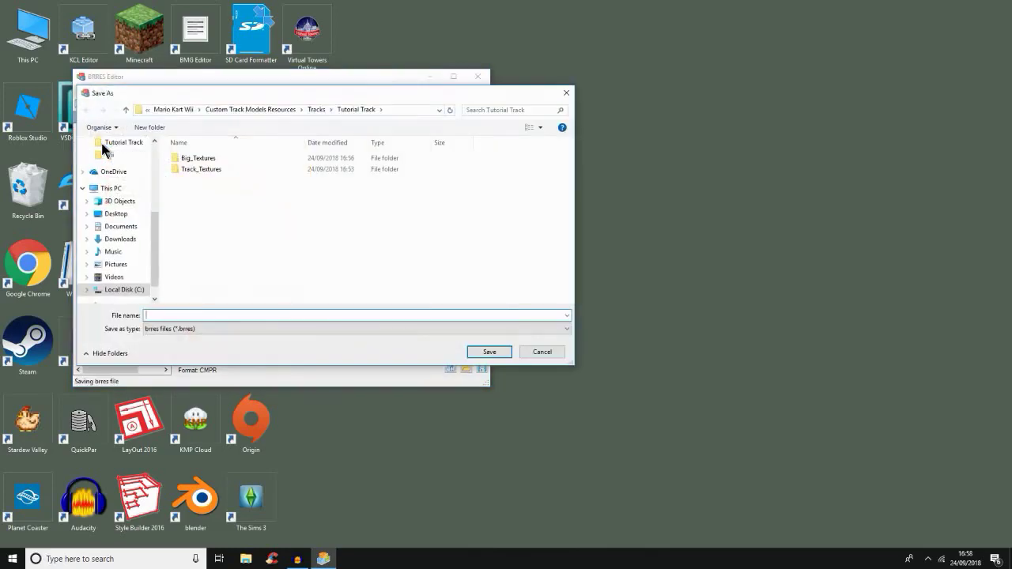
pyautogui.write('T')
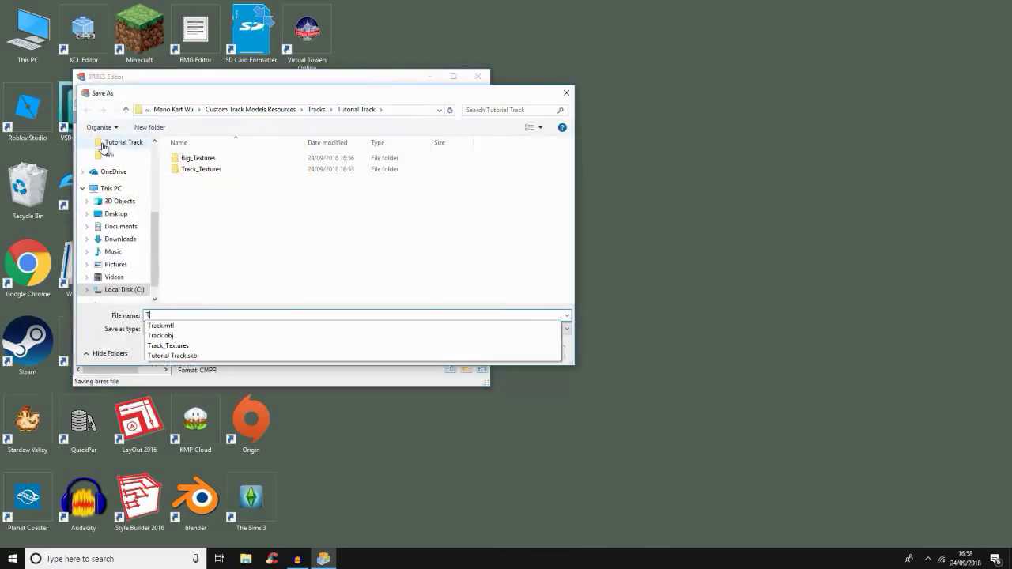
pyautogui.write('rack')
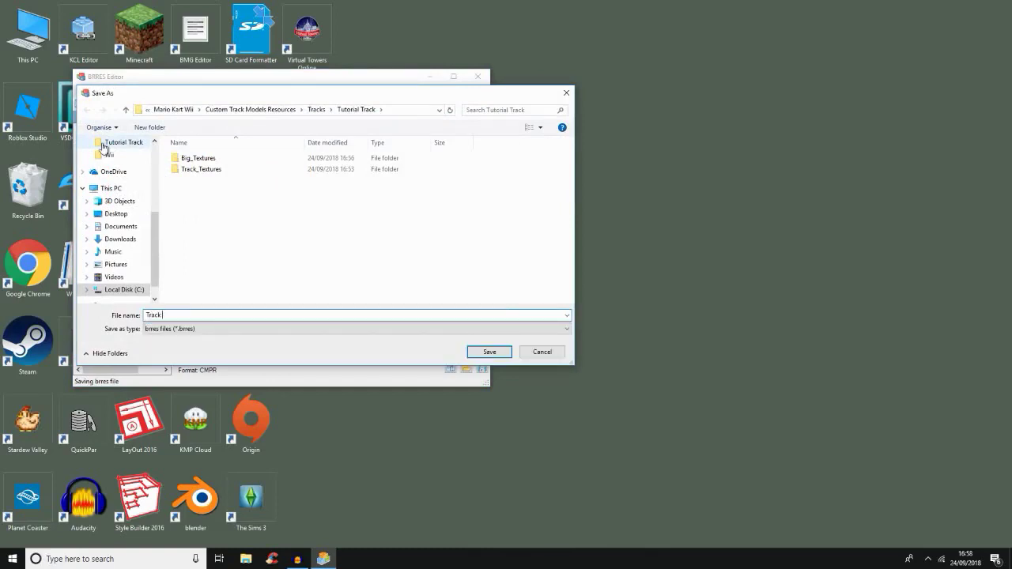
pyautogui.press('Return')
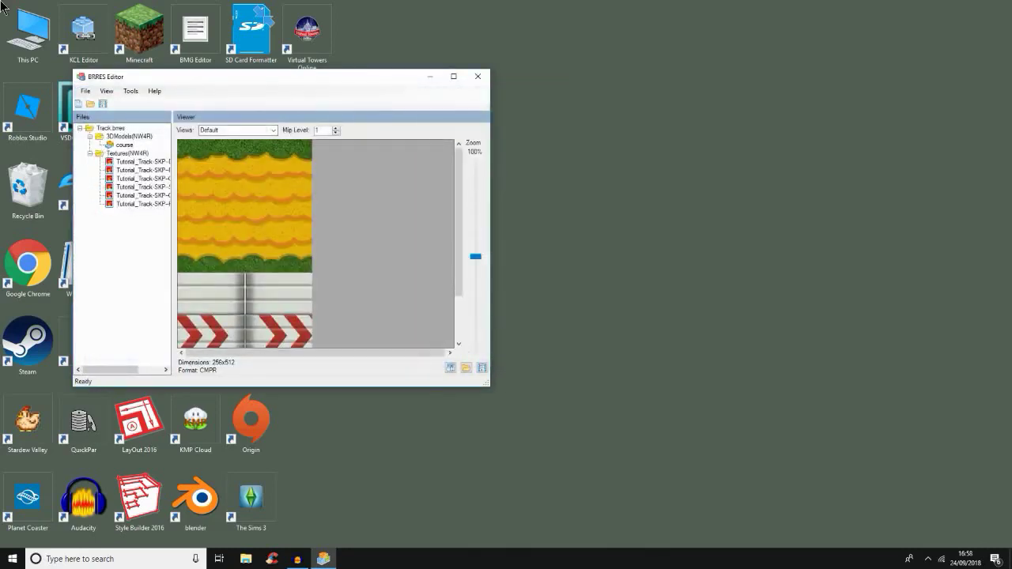
pyautogui.click(477, 76)
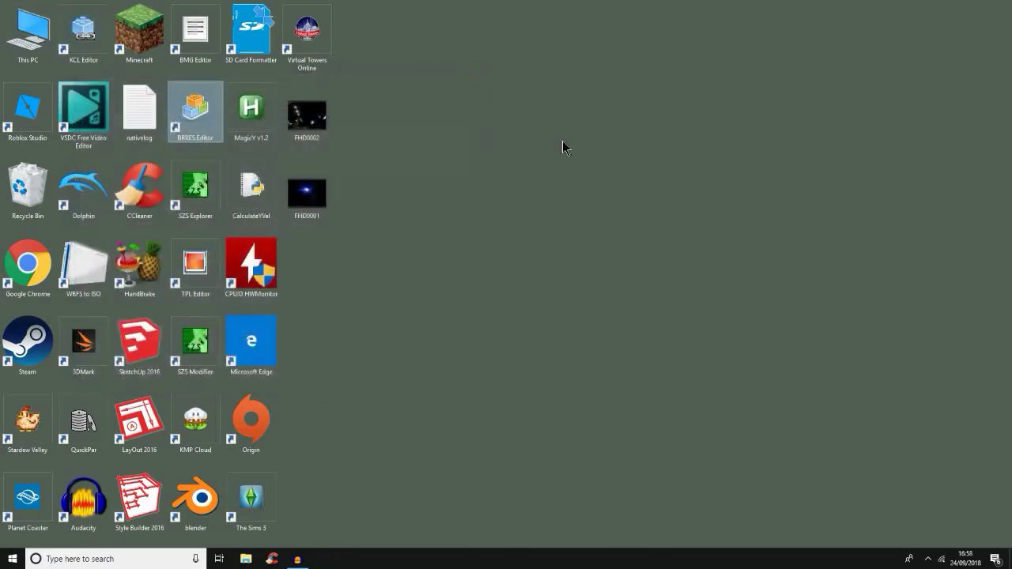
# Relaunch BRRES Editor and start a new empty brres file.
pyautogui.doubleClick(211, 140)
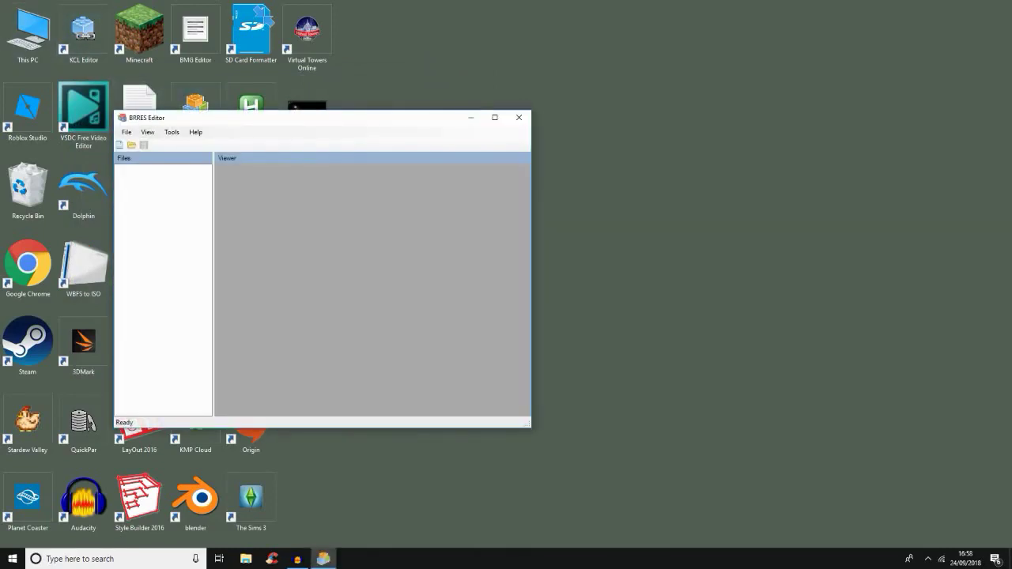
pyautogui.click(136, 135)
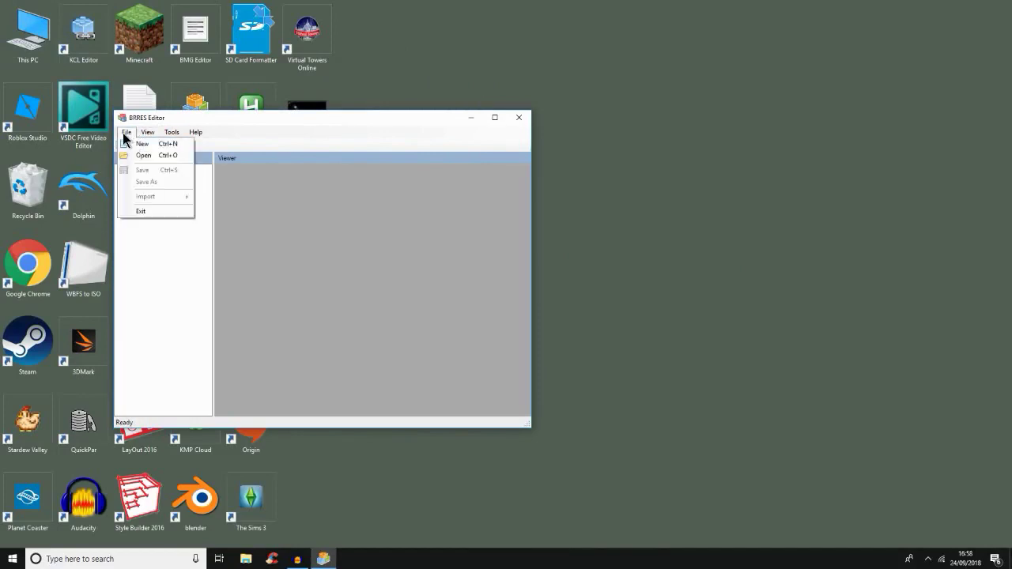
pyautogui.click(128, 144)
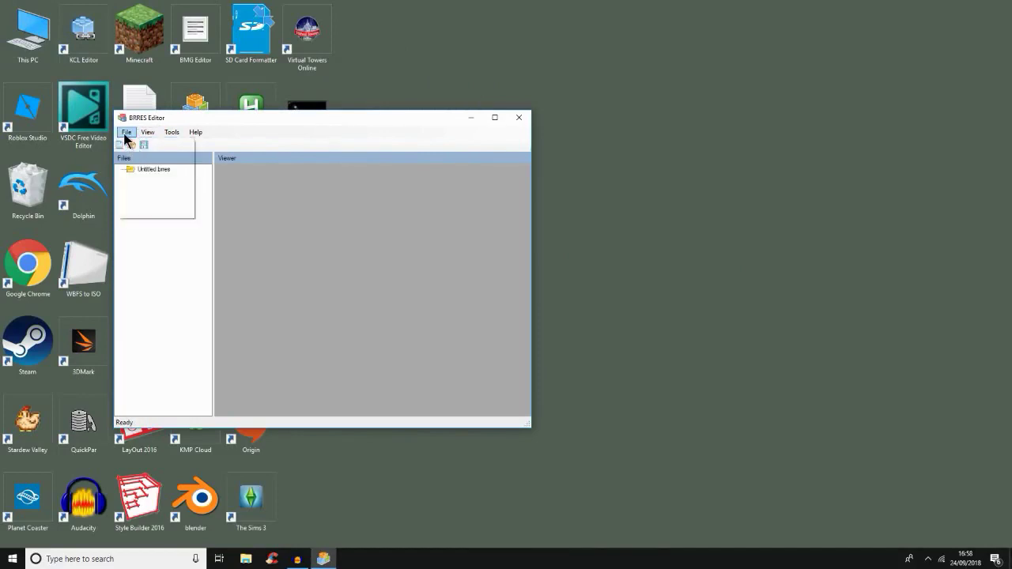
# Import Map.obj as a map model and load the map model in the viewer.
pyautogui.click(125, 135)
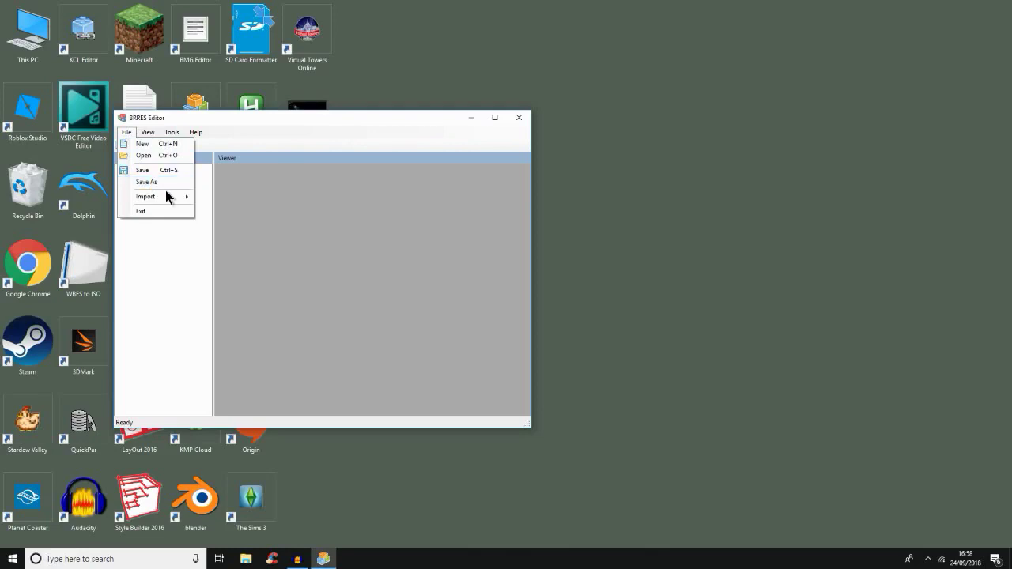
pyautogui.click(205, 198)
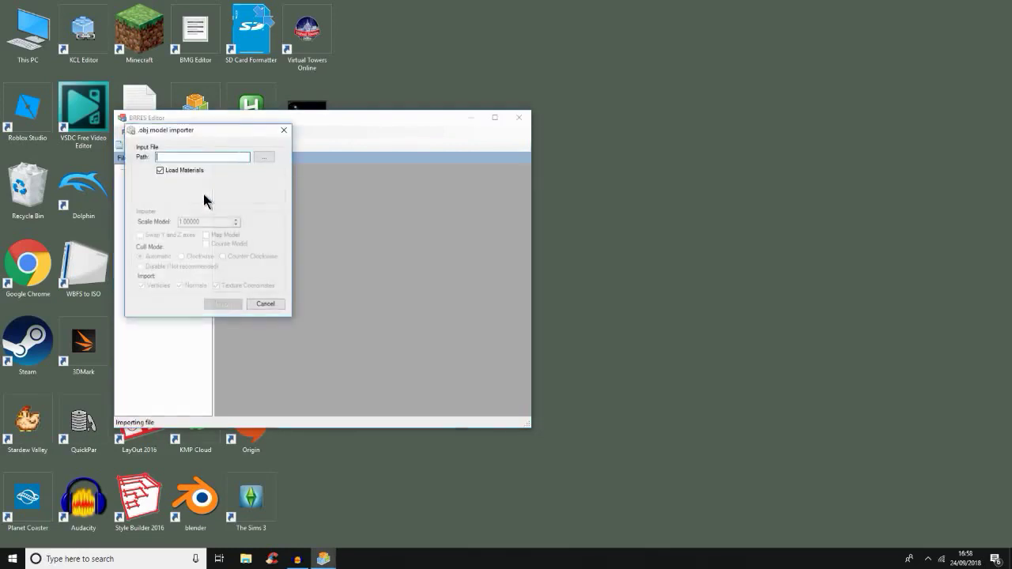
pyautogui.click(263, 158)
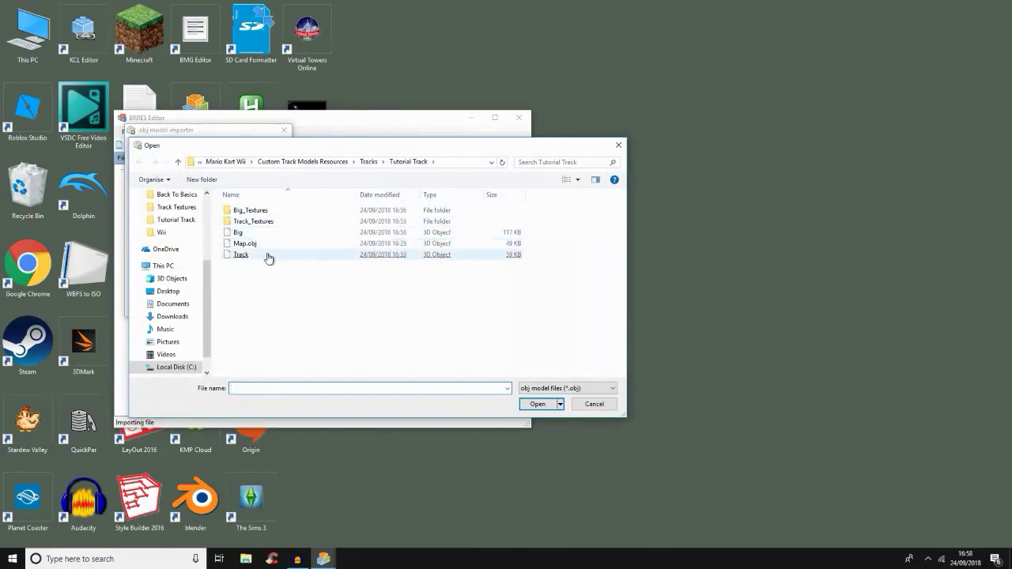
pyautogui.doubleClick(245, 244)
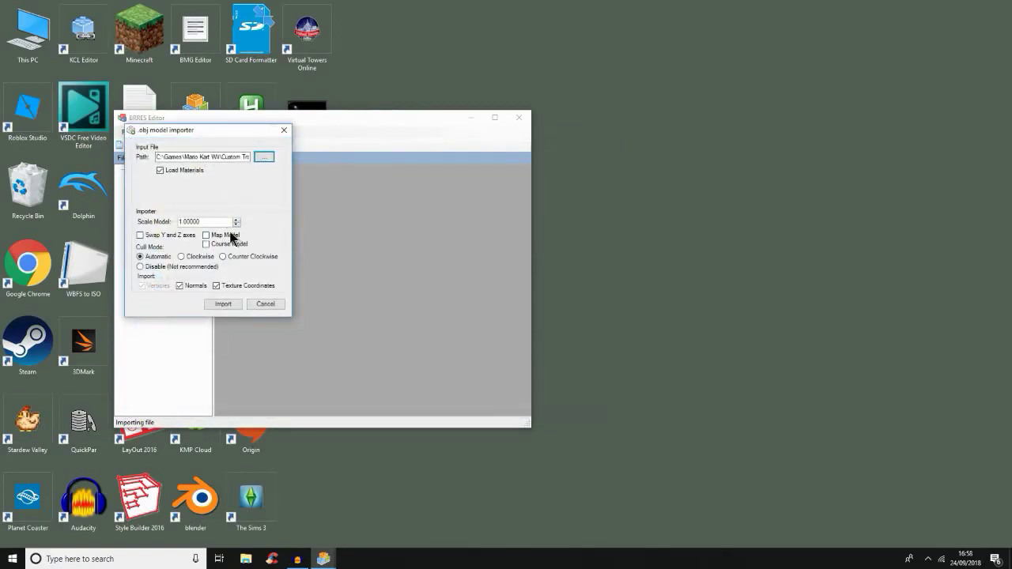
pyautogui.click(226, 234)
pyautogui.click(224, 304)
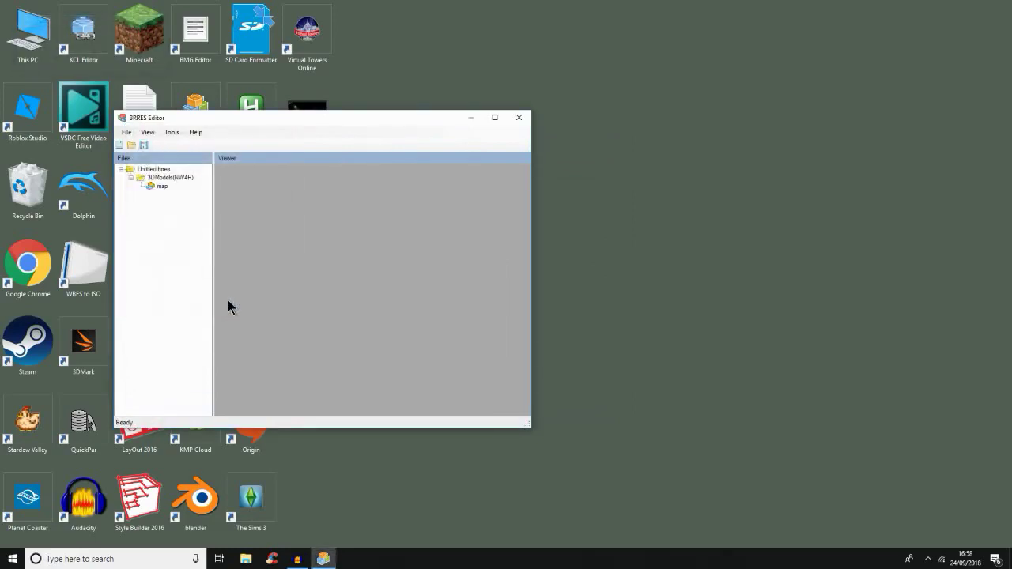
pyautogui.click(166, 188)
# Save the brres as Map.brres and close BRRES Editor.
pyautogui.click(125, 132)
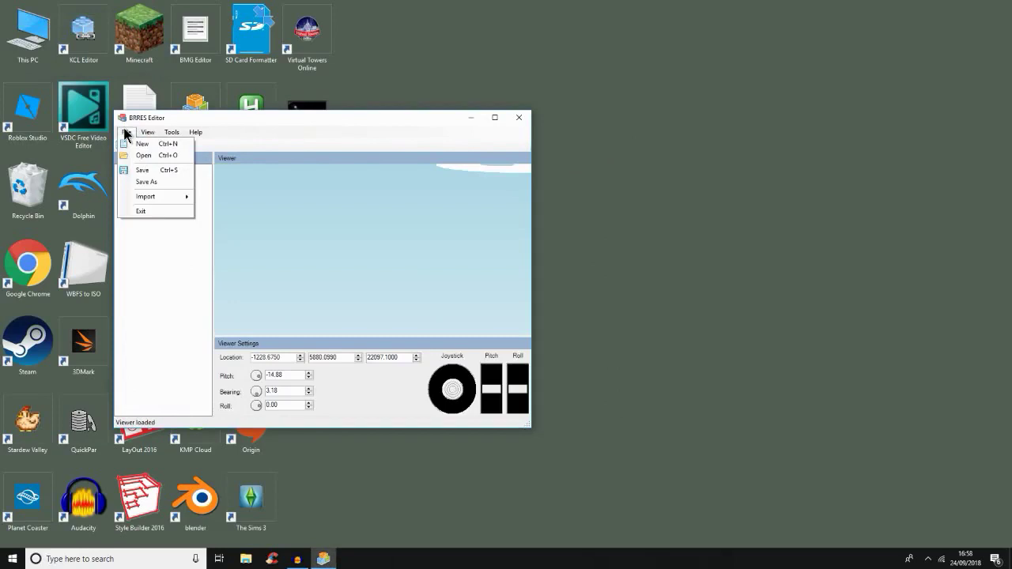
pyautogui.click(154, 184)
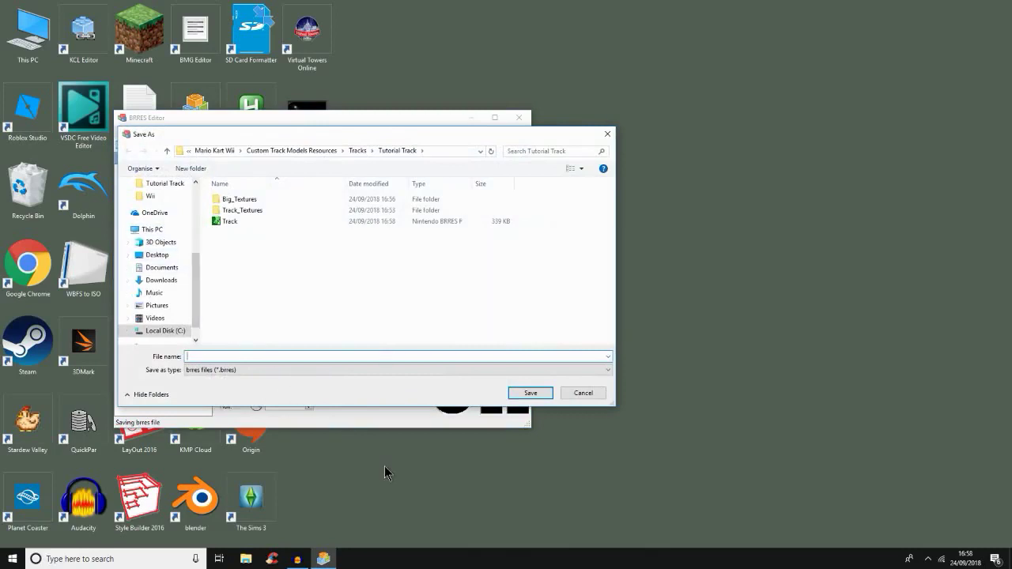
pyautogui.write('Map')
pyautogui.press('Return')
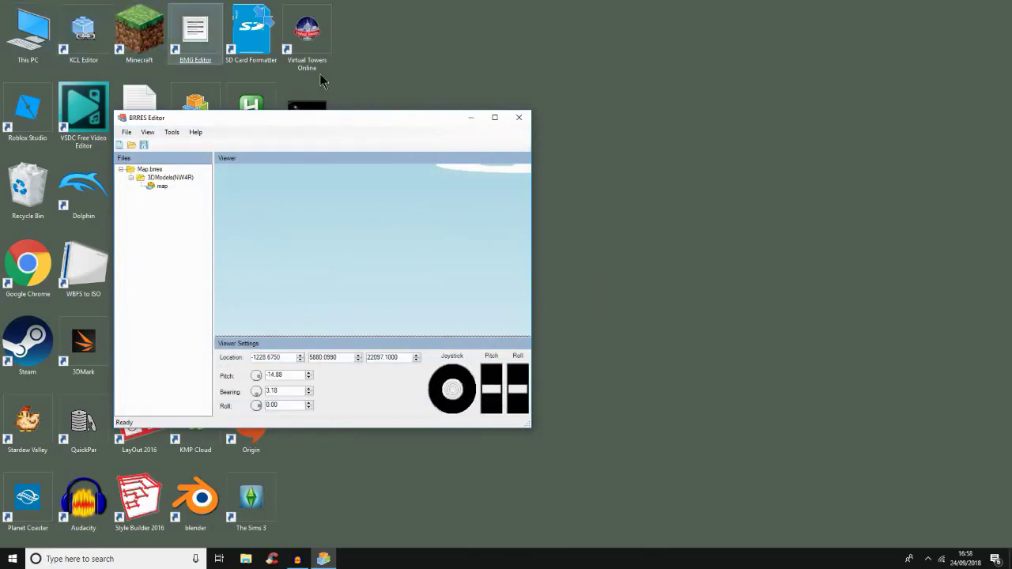
pyautogui.click(520, 119)
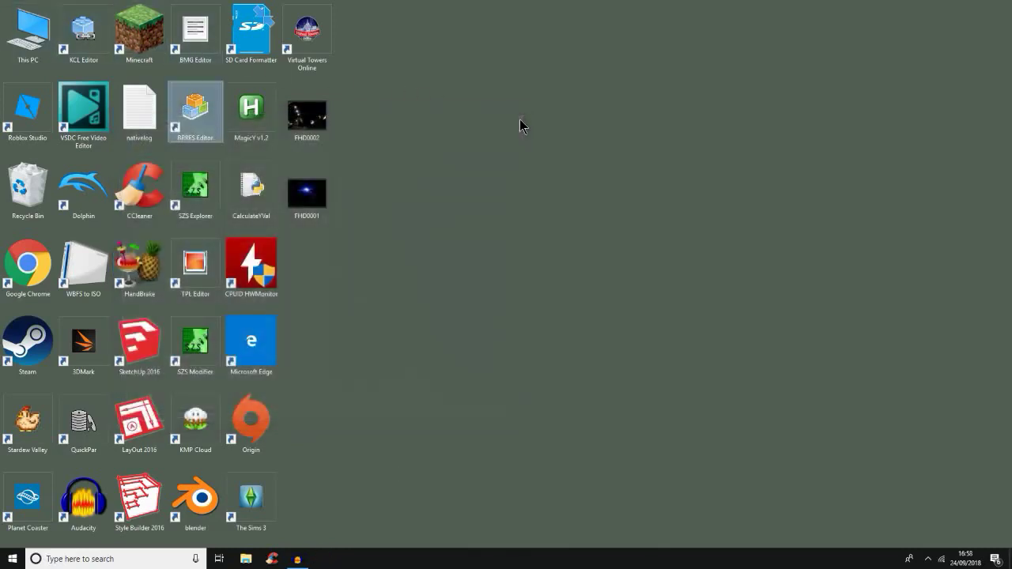
# Browse from This PC to C:\Games\Mario Kart Wii\Custom Track Models Resources\Tracks\Tutorial Track.
pyautogui.hotkey('alt', 'Tab')
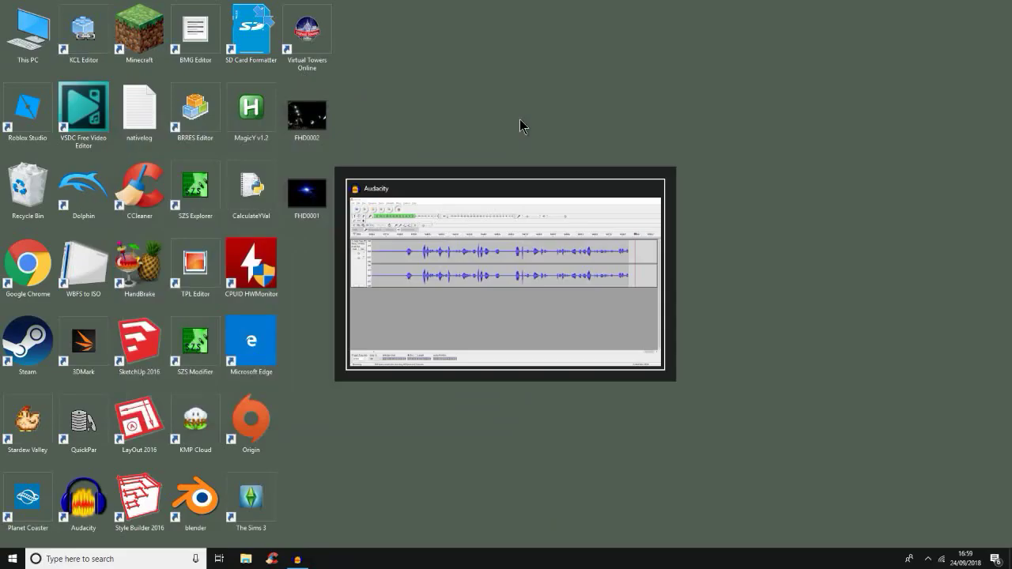
pyautogui.press('super+d')
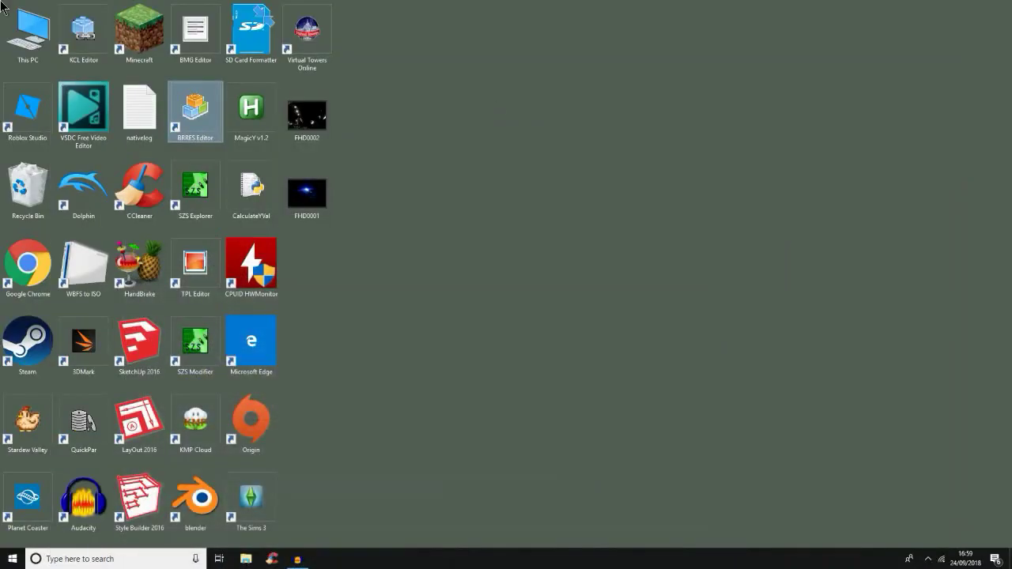
pyautogui.doubleClick(15, 34)
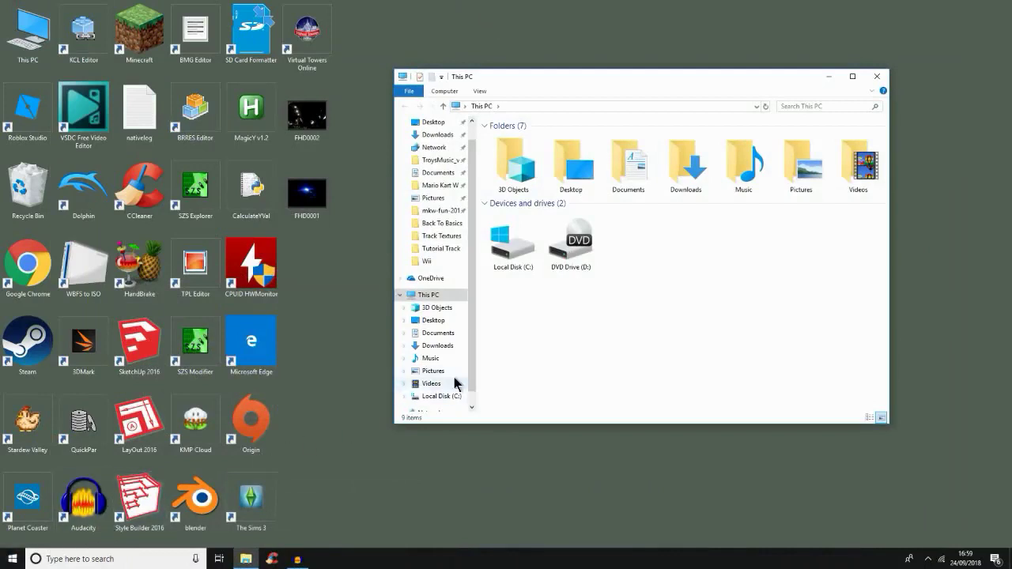
pyautogui.doubleClick(513, 249)
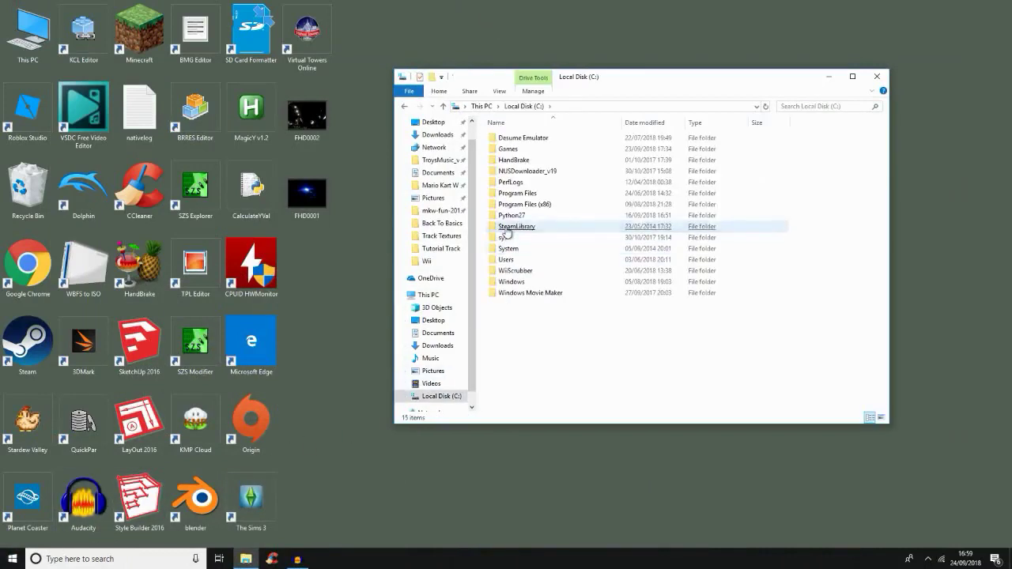
pyautogui.click(507, 227)
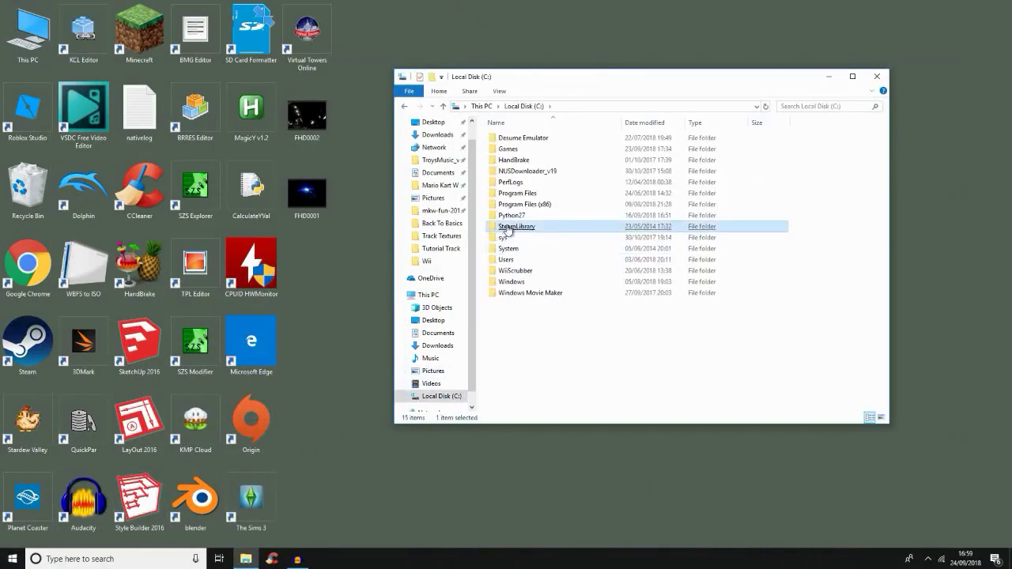
pyautogui.doubleClick(519, 148)
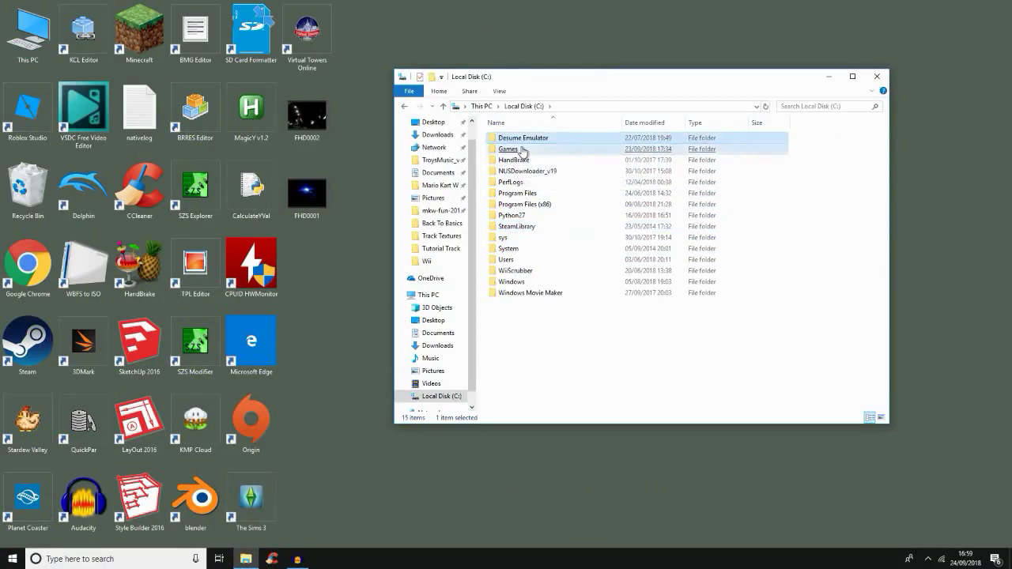
pyautogui.doubleClick(539, 171)
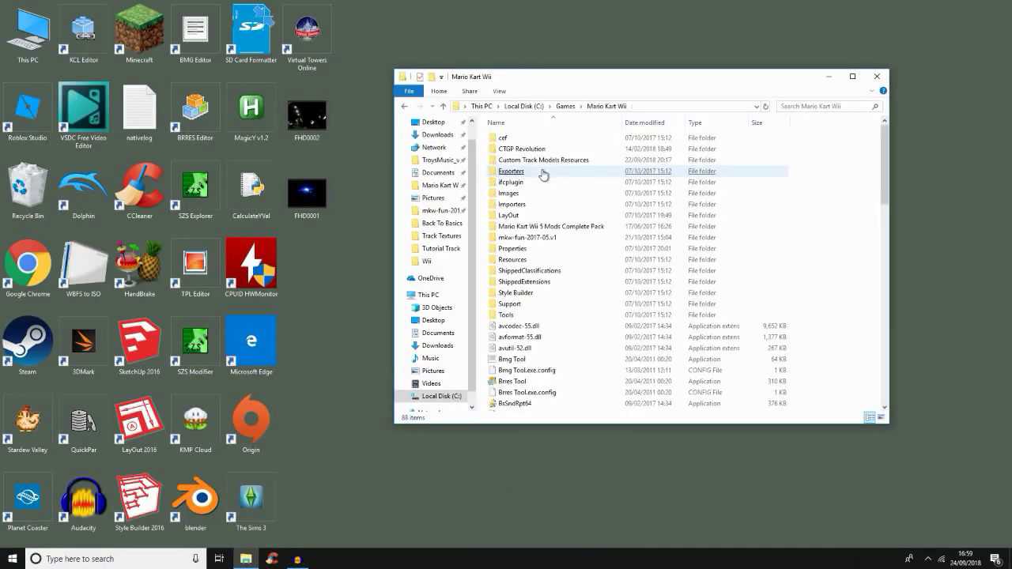
pyautogui.click(548, 161)
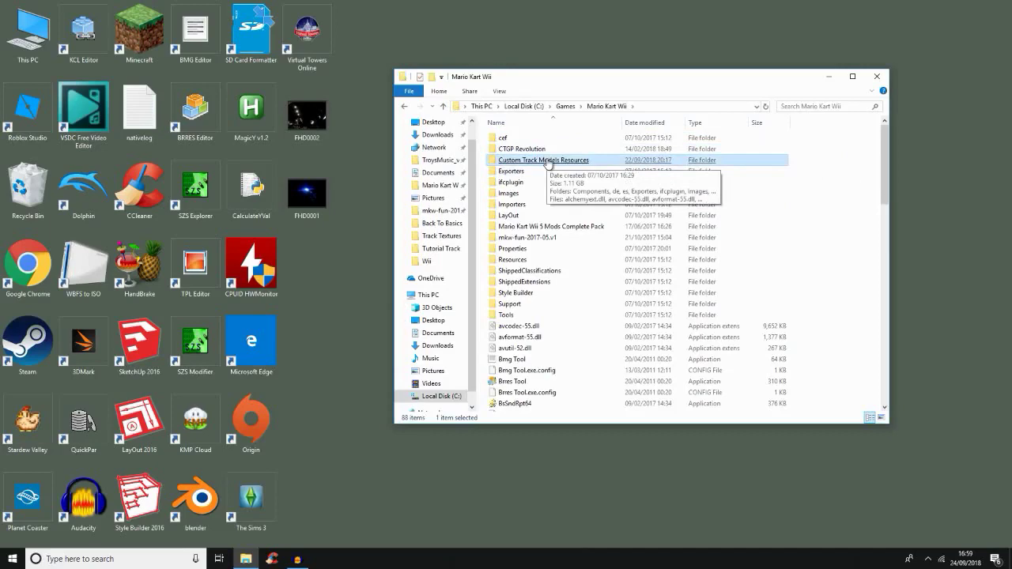
pyautogui.doubleClick(548, 160)
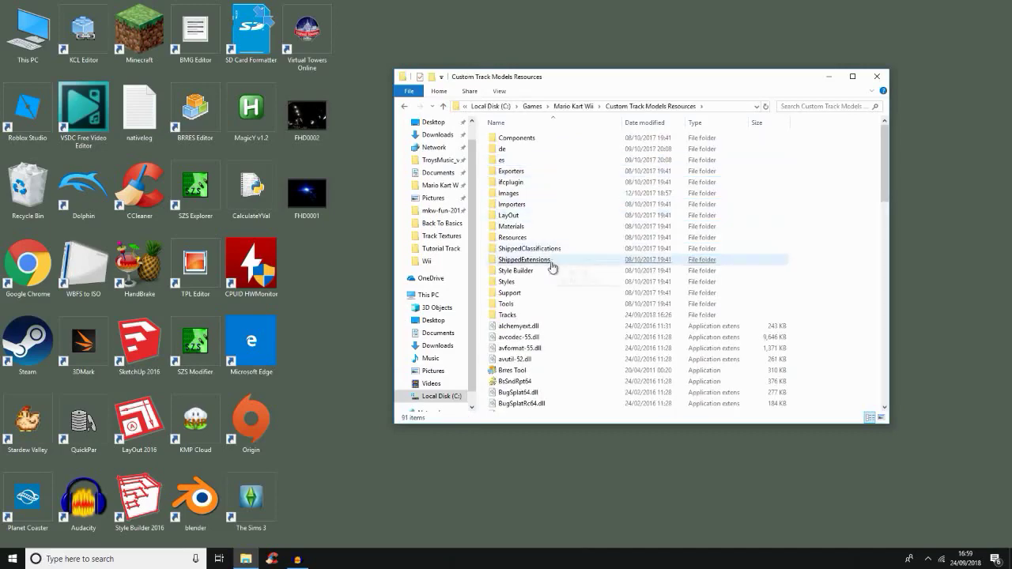
pyautogui.doubleClick(543, 316)
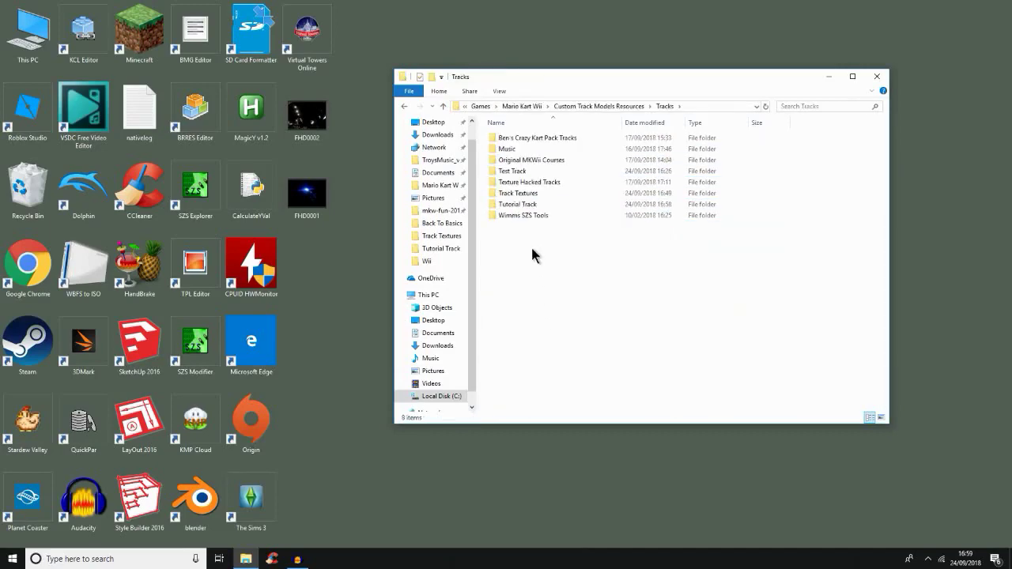
pyautogui.doubleClick(516, 205)
# Open the beginner_course archive in SZS Explorer.
pyautogui.click(512, 208)
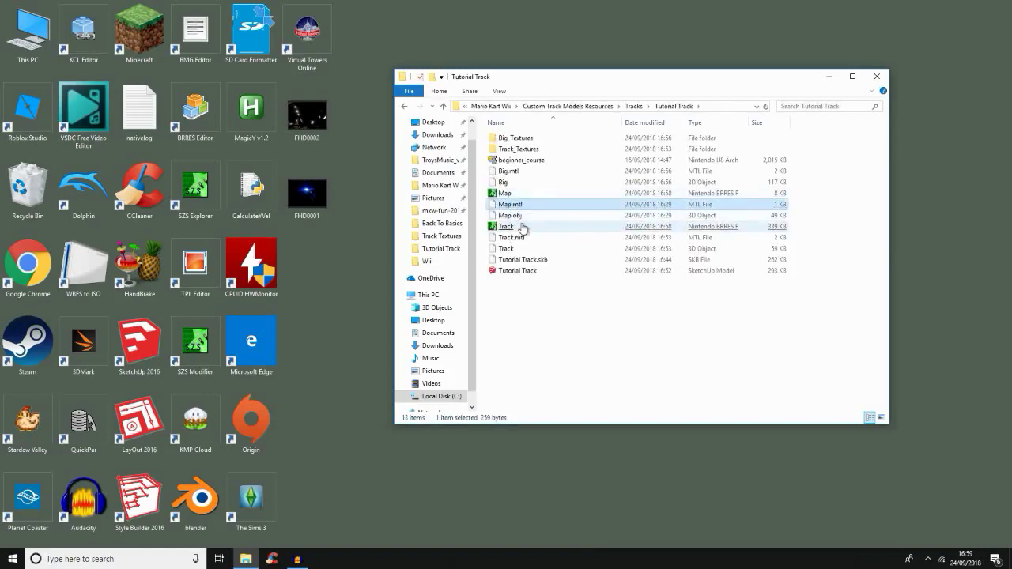
pyautogui.click(522, 227)
pyautogui.rightClick(521, 226)
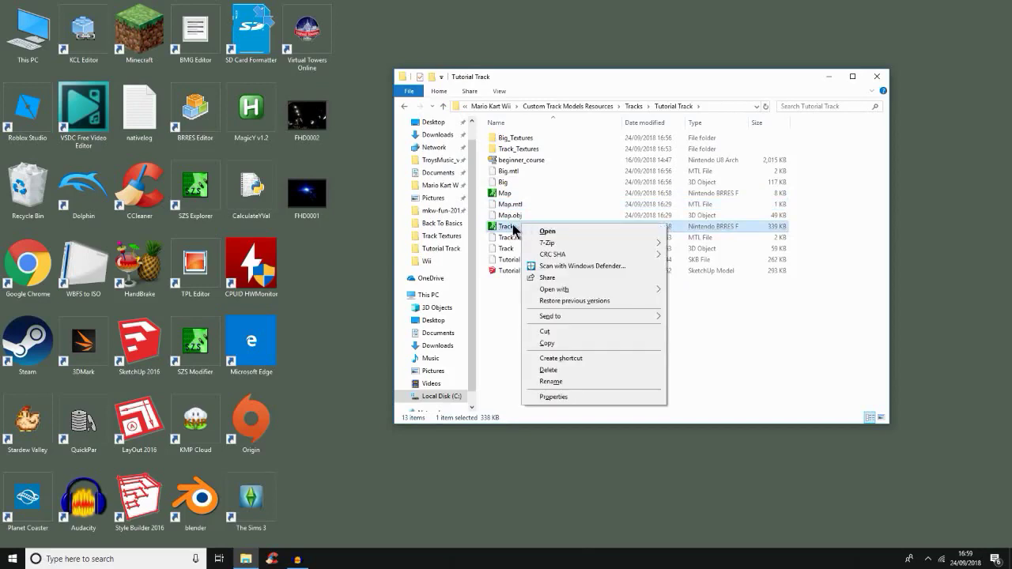
pyautogui.click(485, 292)
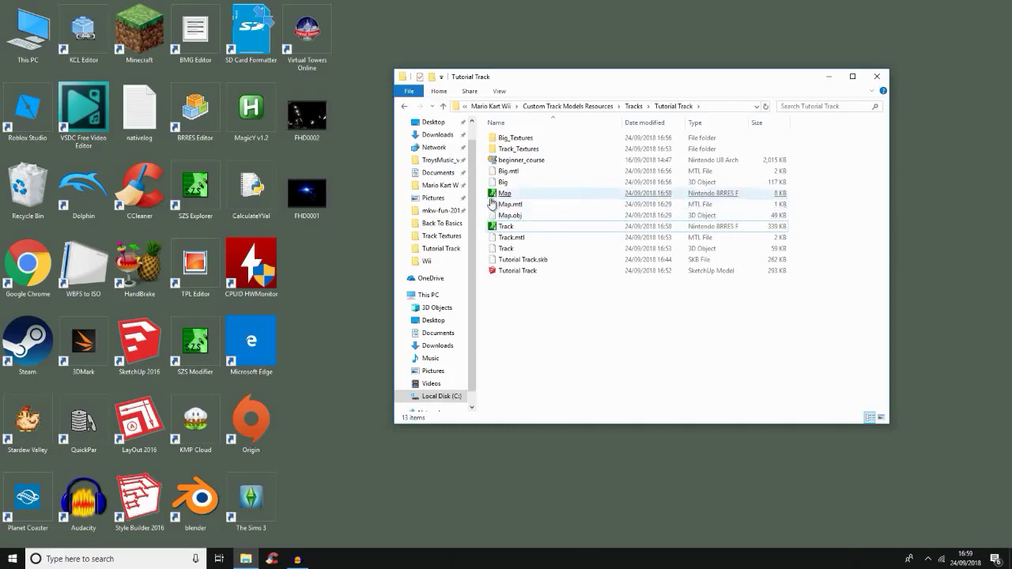
pyautogui.click(503, 161)
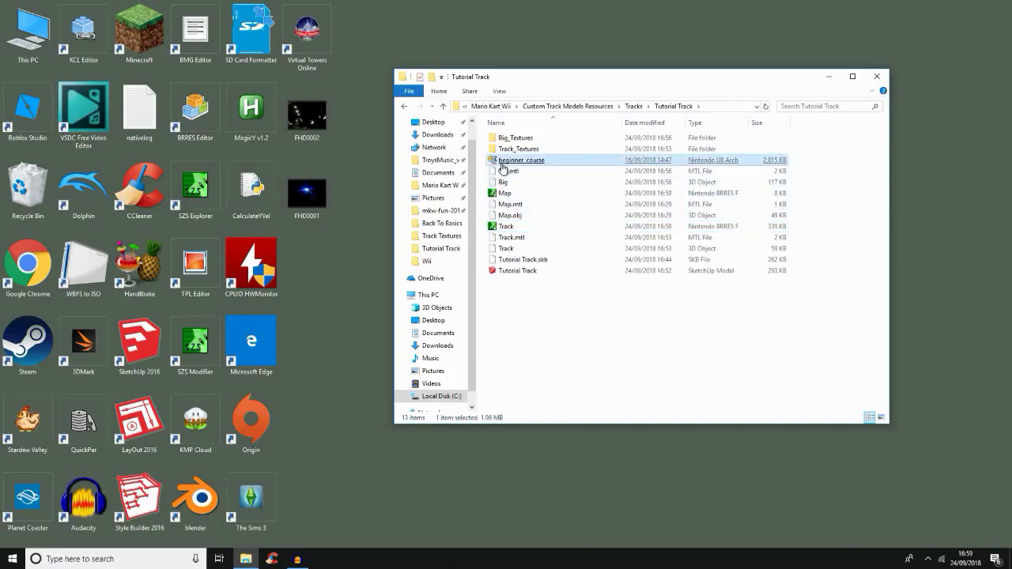
pyautogui.doubleClick(503, 161)
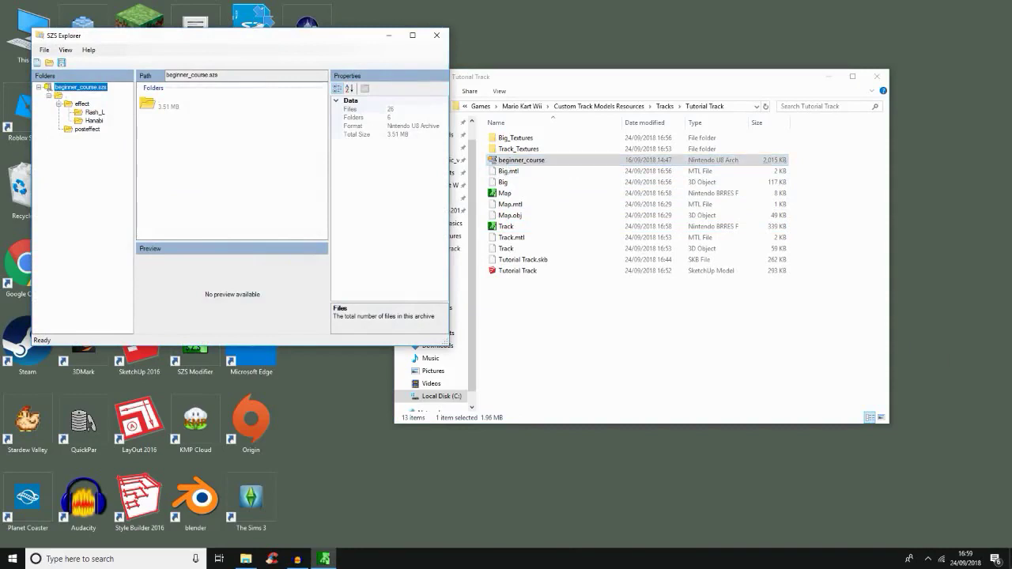
# Find course_model.brres in the archive's root folder and choose to replace it.
pyautogui.click(67, 96)
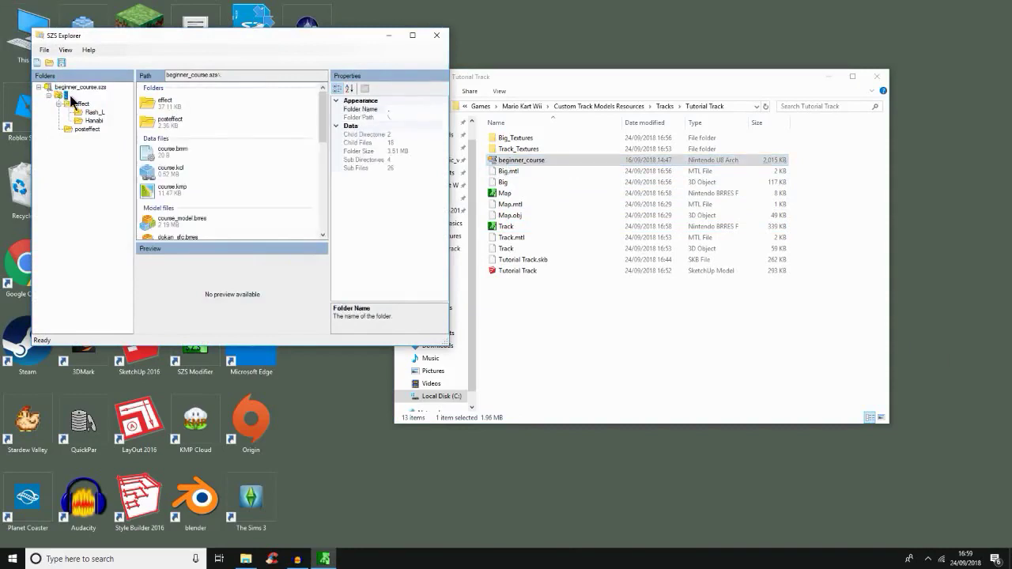
pyautogui.scroll(-3, 186, 192)
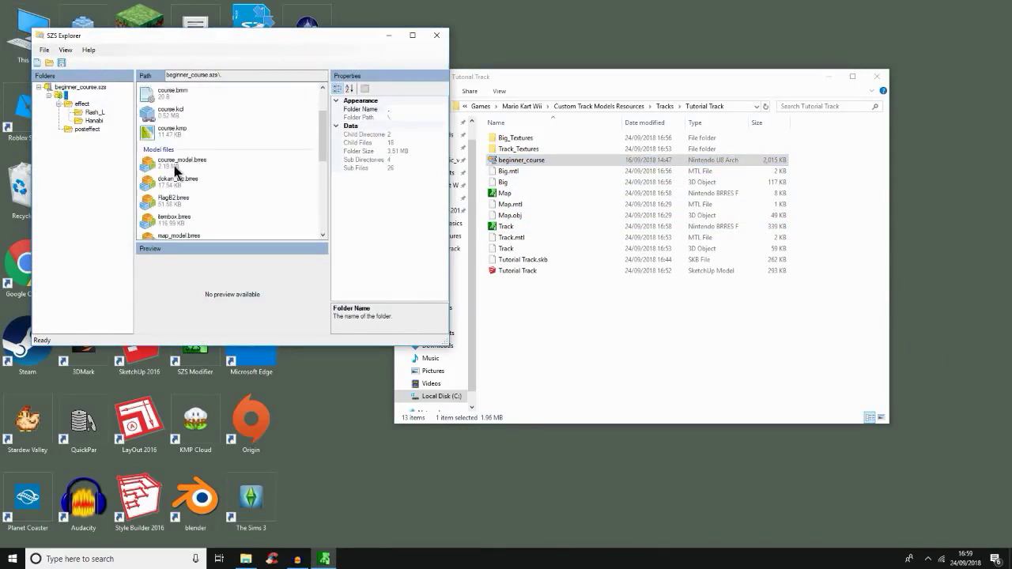
pyautogui.click(173, 163)
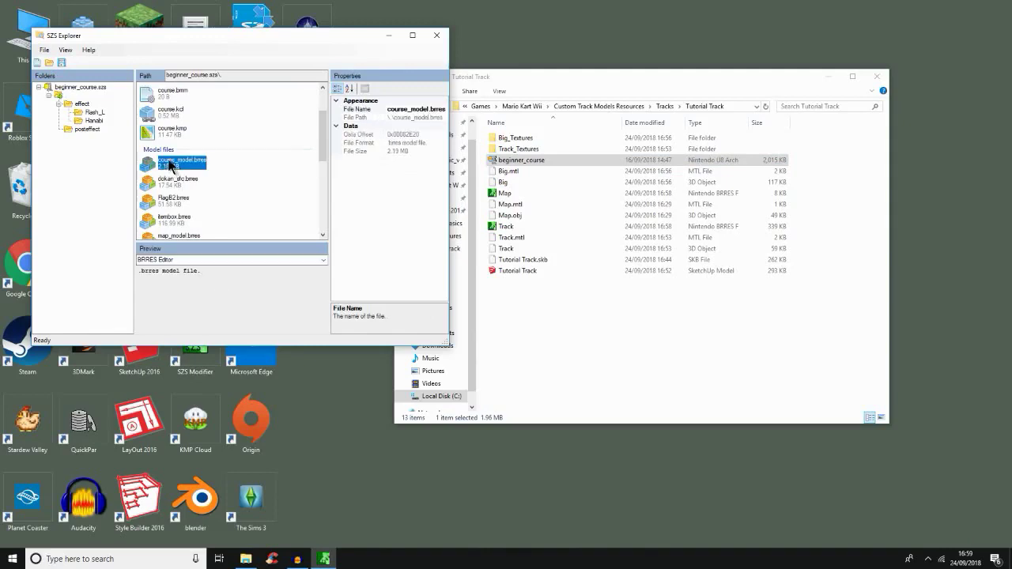
pyautogui.rightClick(166, 164)
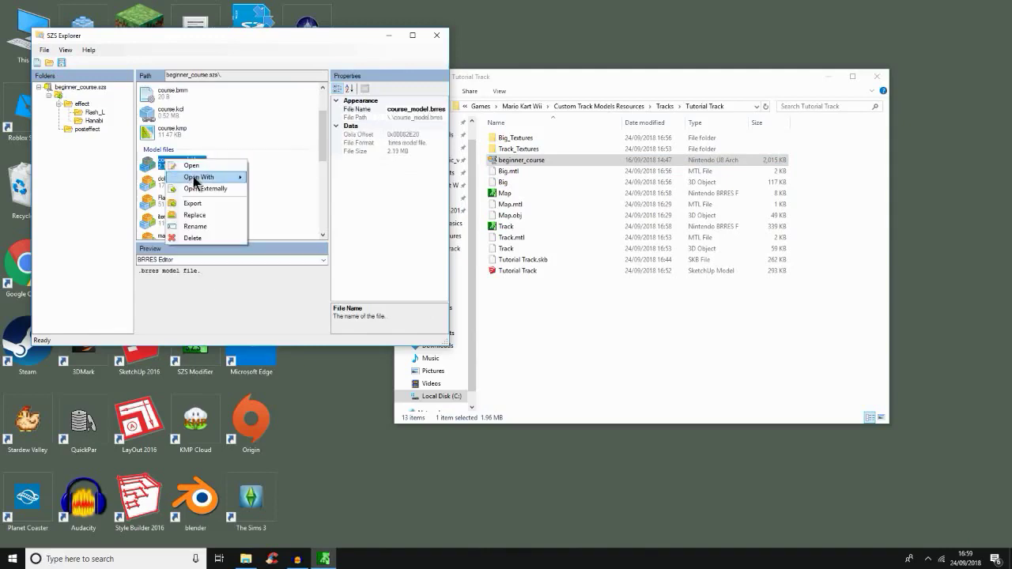
pyautogui.click(221, 215)
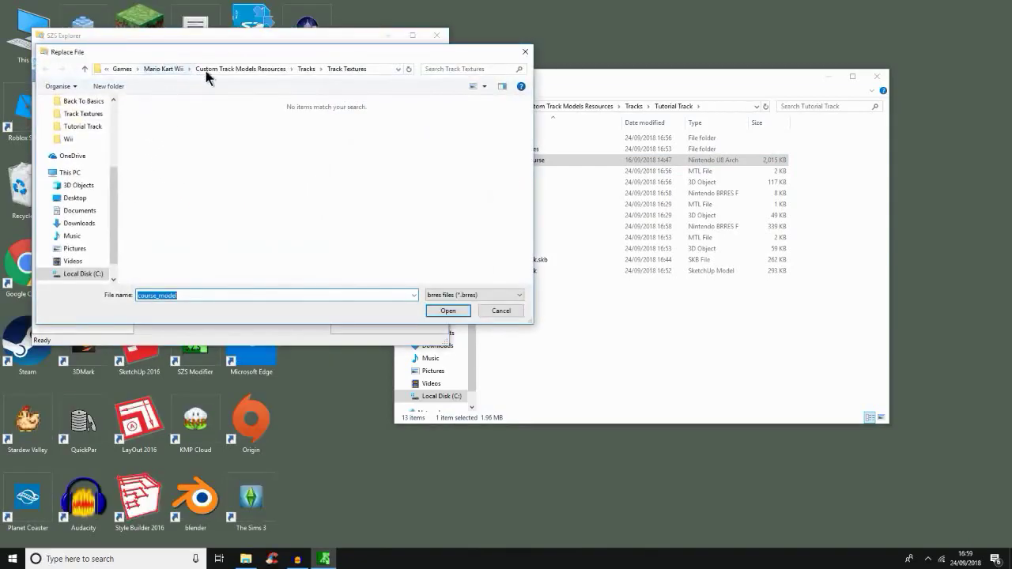
# Replace course_model.brres with Track.brres from Tutorial Track, then select map_model.brres.
pyautogui.click(264, 70)
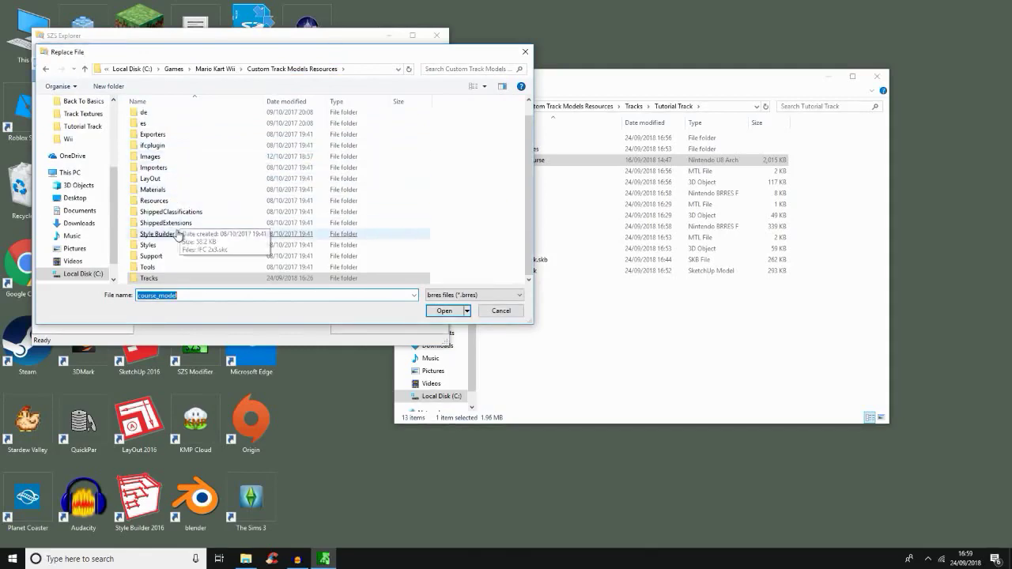
pyautogui.doubleClick(163, 280)
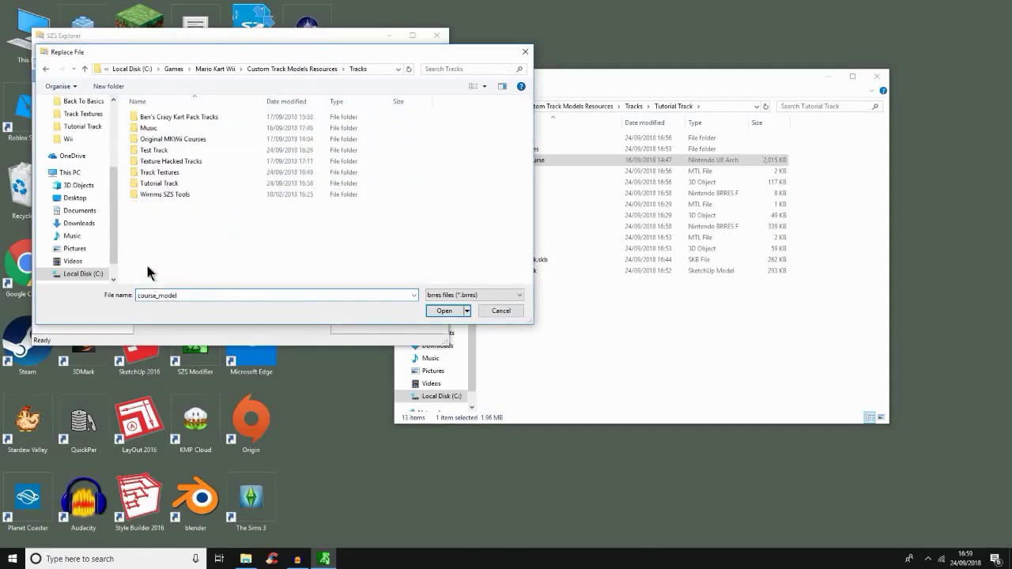
pyautogui.click(162, 150)
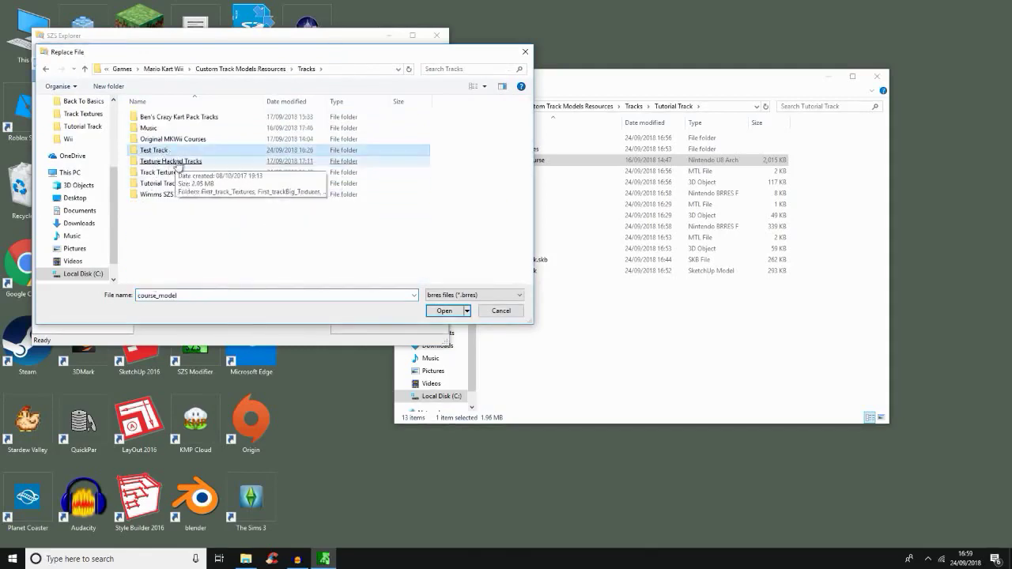
pyautogui.click(181, 172)
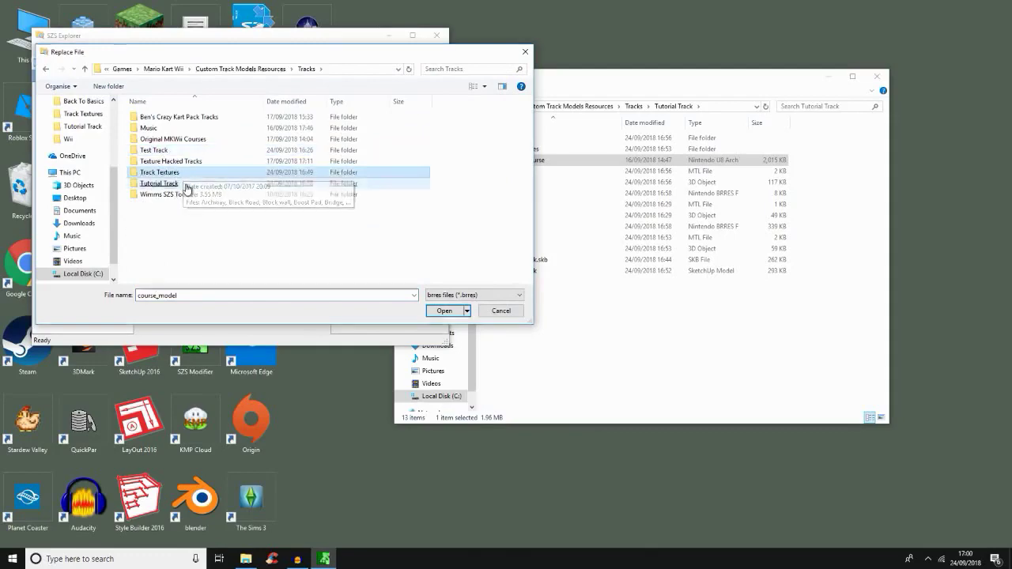
pyautogui.doubleClick(182, 182)
pyautogui.doubleClick(162, 150)
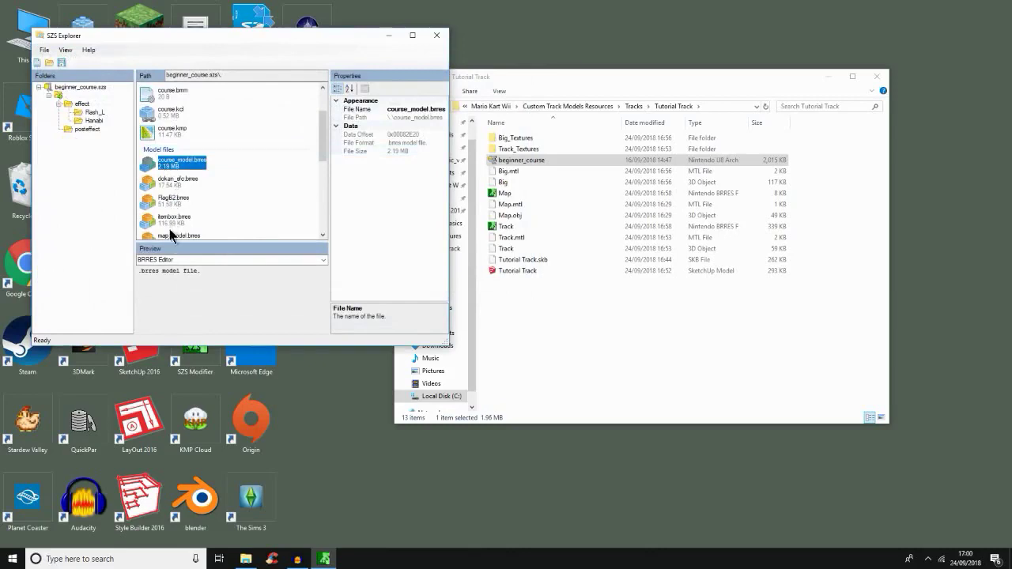
pyautogui.scroll(-1, 169, 229)
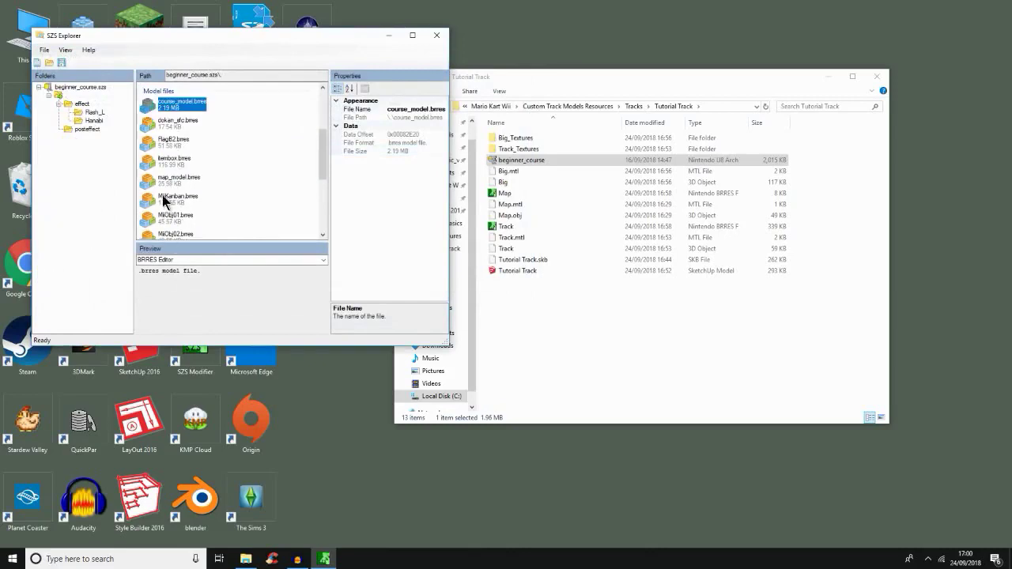
pyautogui.click(163, 182)
# Replace map_model.brres with Map.brres and save beginner_course.szs.
pyautogui.rightClick(163, 184)
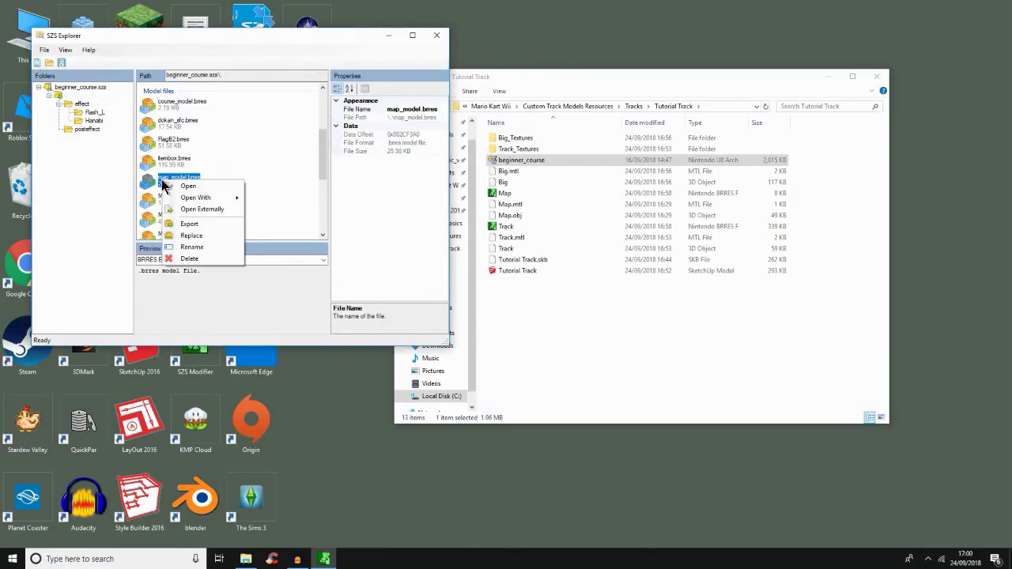
pyautogui.click(184, 238)
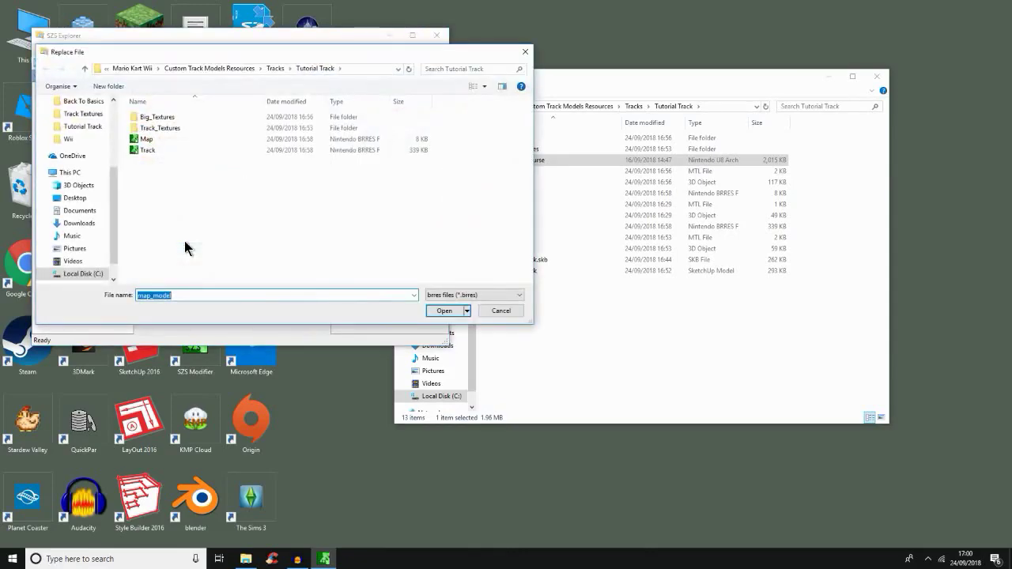
pyautogui.doubleClick(162, 140)
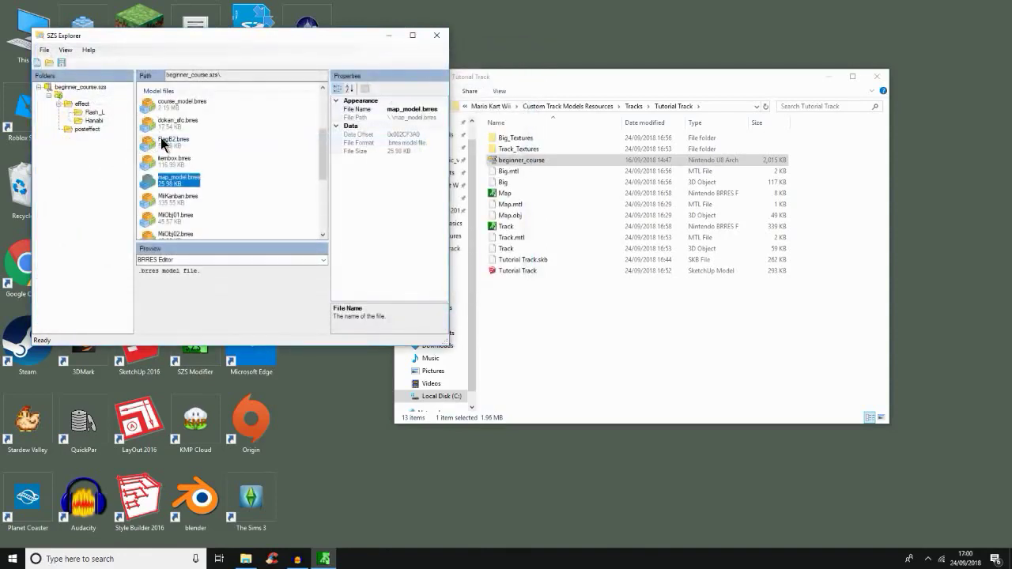
pyautogui.click(44, 49)
pyautogui.click(65, 85)
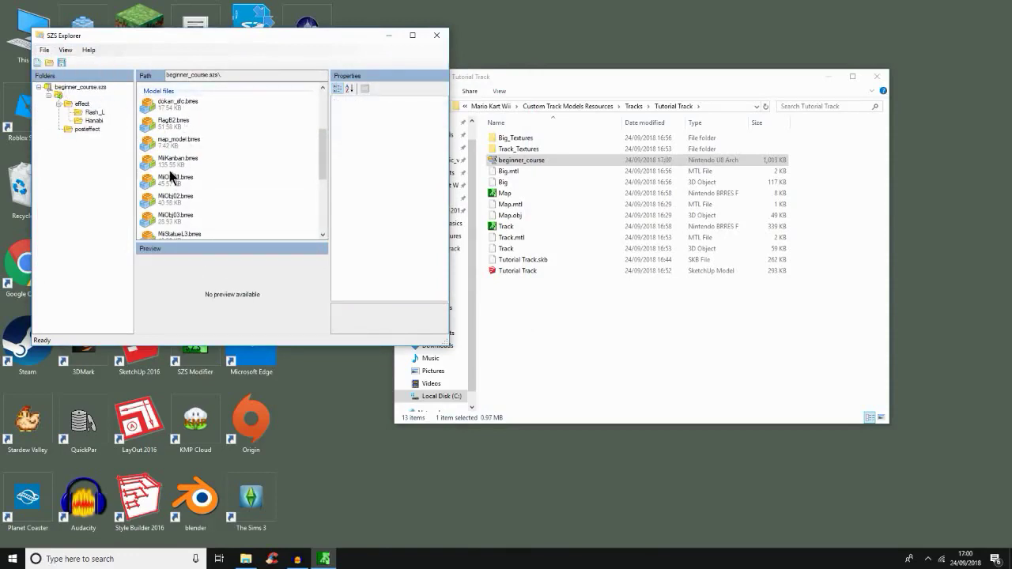
pyautogui.scroll(2, 170, 176)
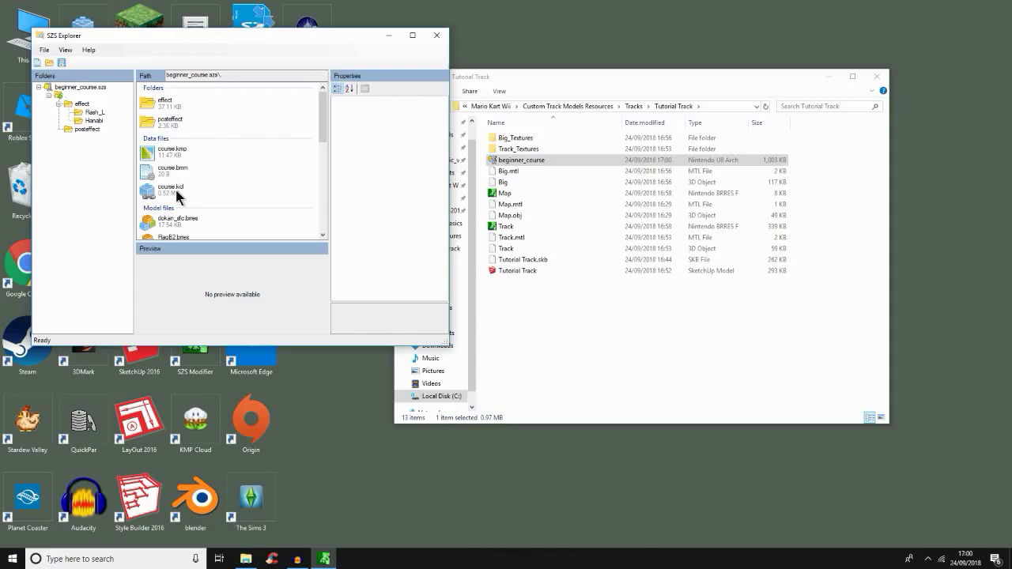
# Open course.kcl in KCL Editor and show its File > Import options.
pyautogui.doubleClick(175, 186)
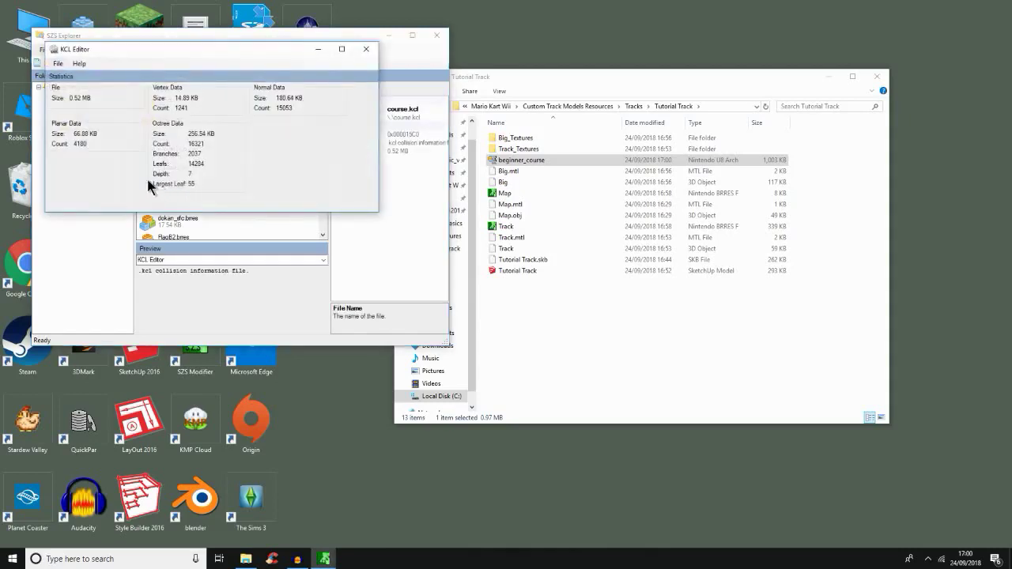
pyautogui.click(58, 64)
pyautogui.click(58, 66)
pyautogui.click(60, 65)
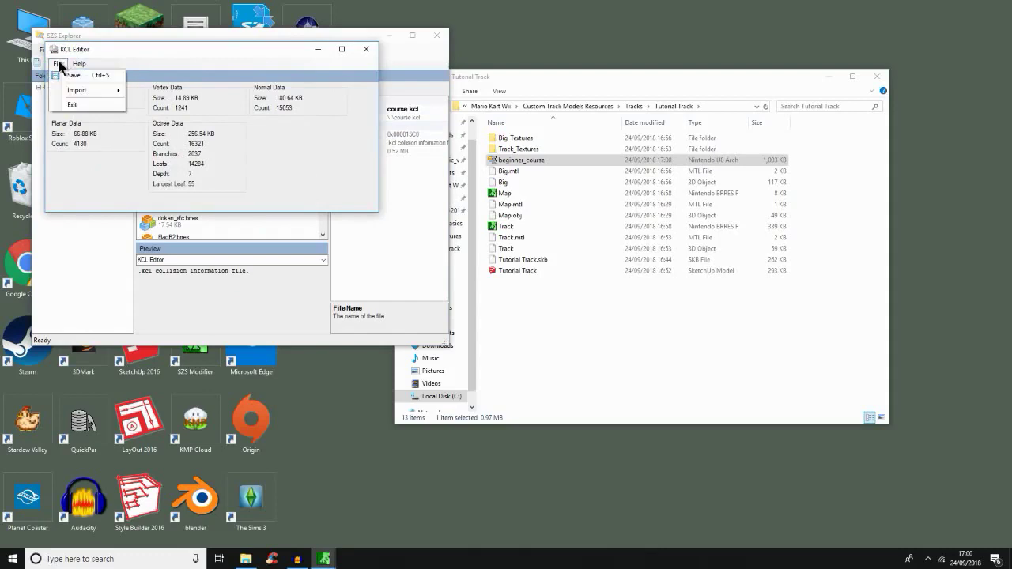
pyautogui.moveTo(84, 92)
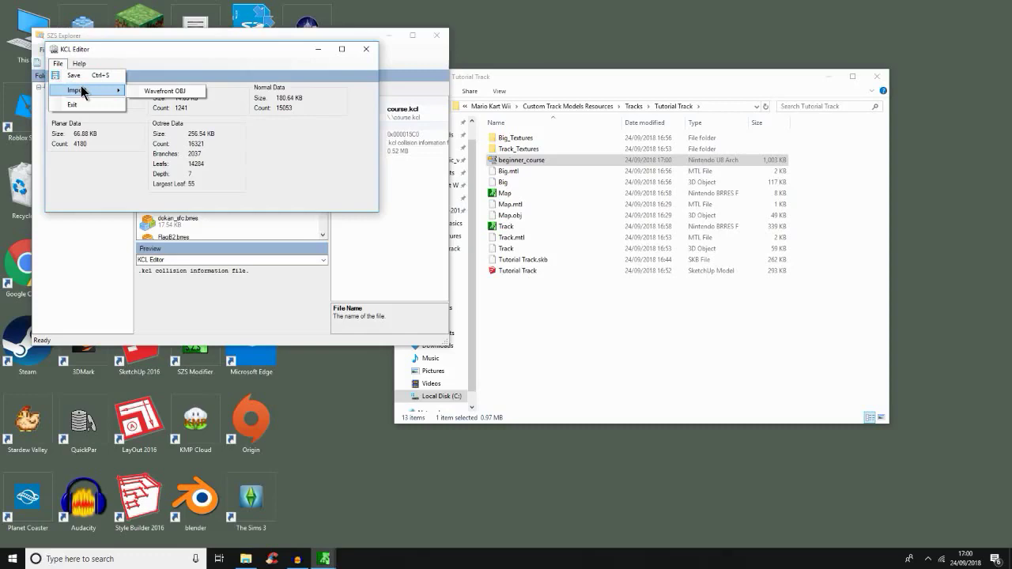
# Import Big.obj as collision with default settings, accept Group Collision, and save course.kcl.
pyautogui.click(130, 91)
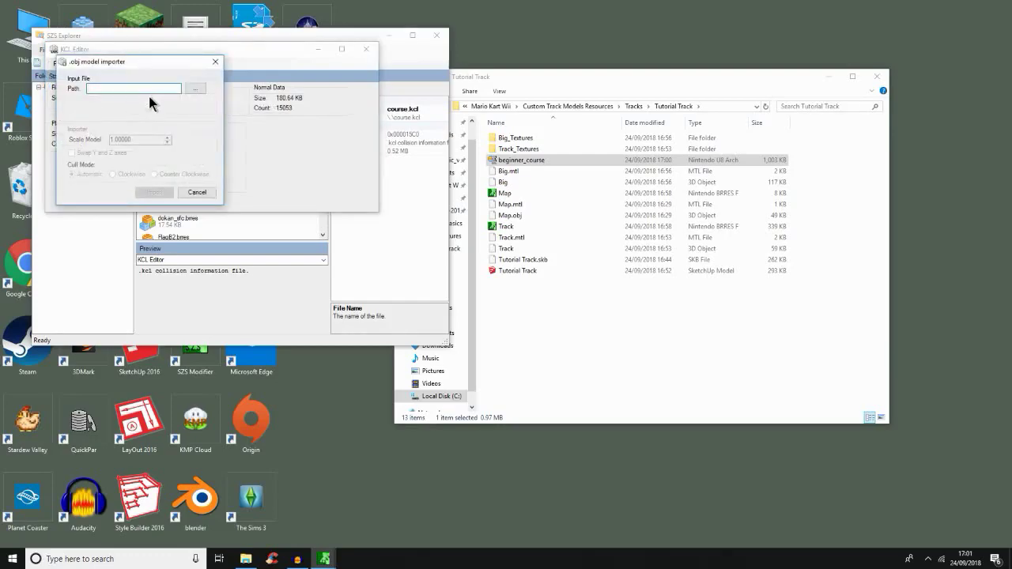
pyautogui.click(187, 90)
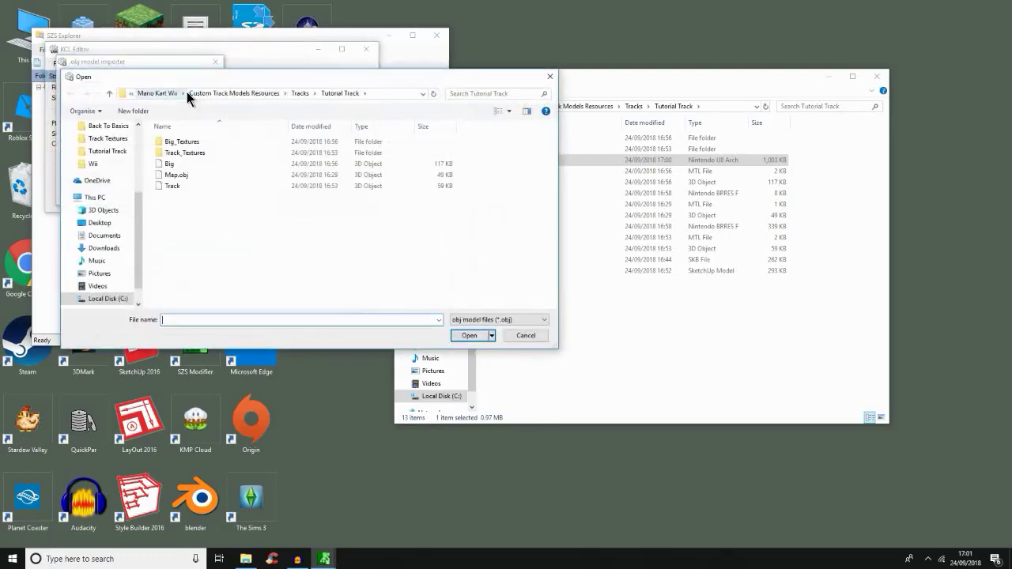
pyautogui.doubleClick(190, 164)
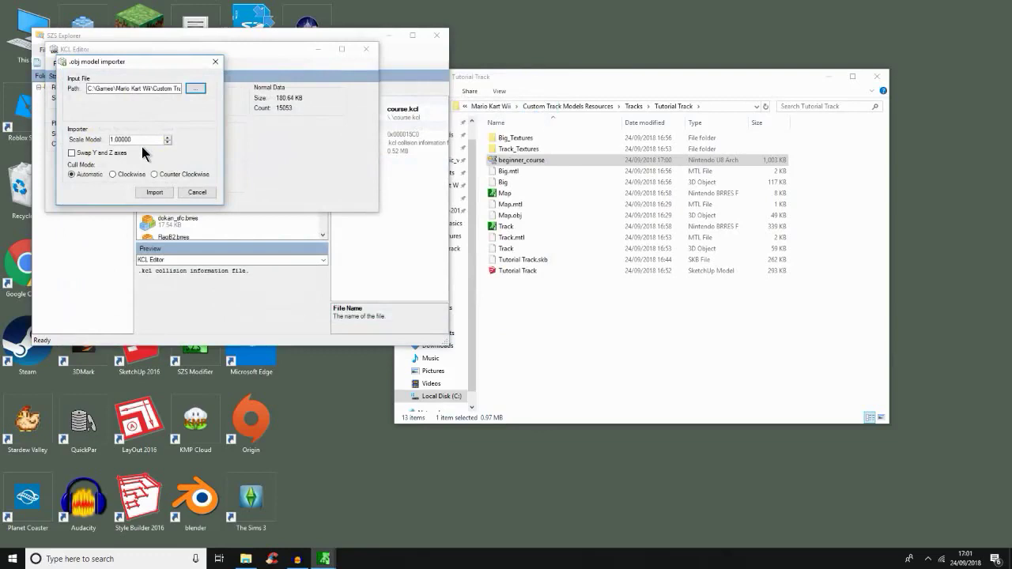
pyautogui.click(146, 192)
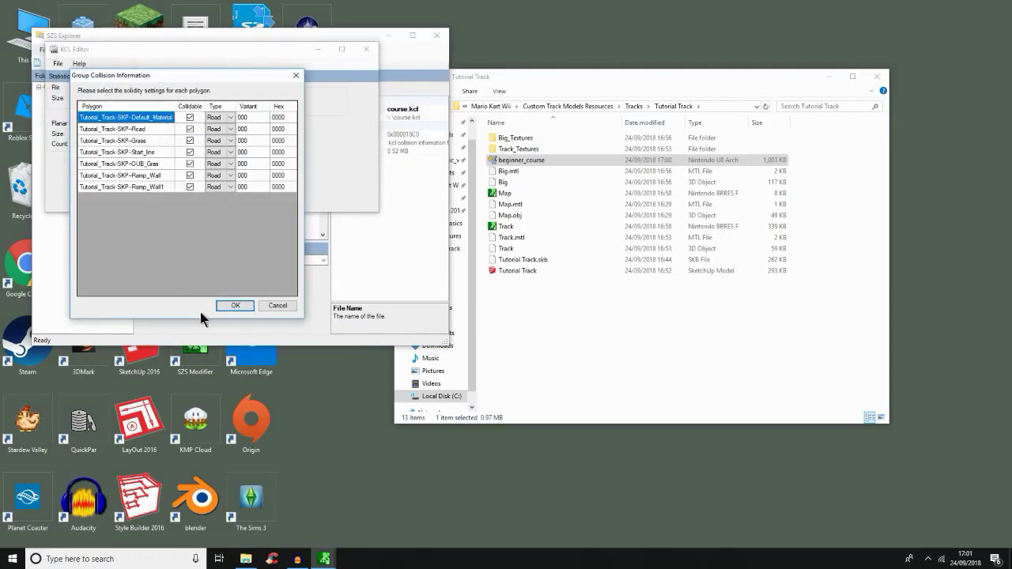
pyautogui.click(235, 305)
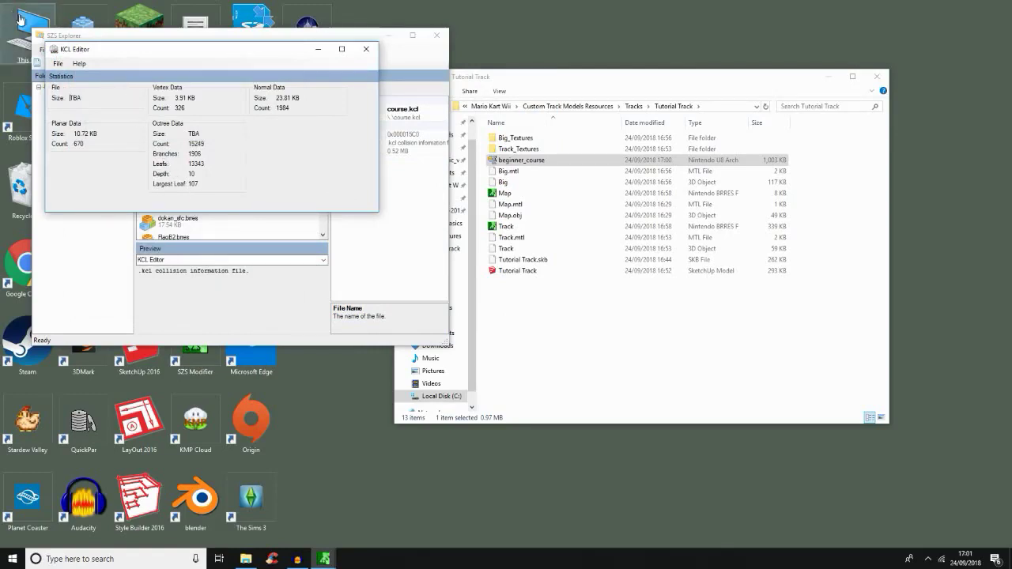
pyautogui.click(57, 63)
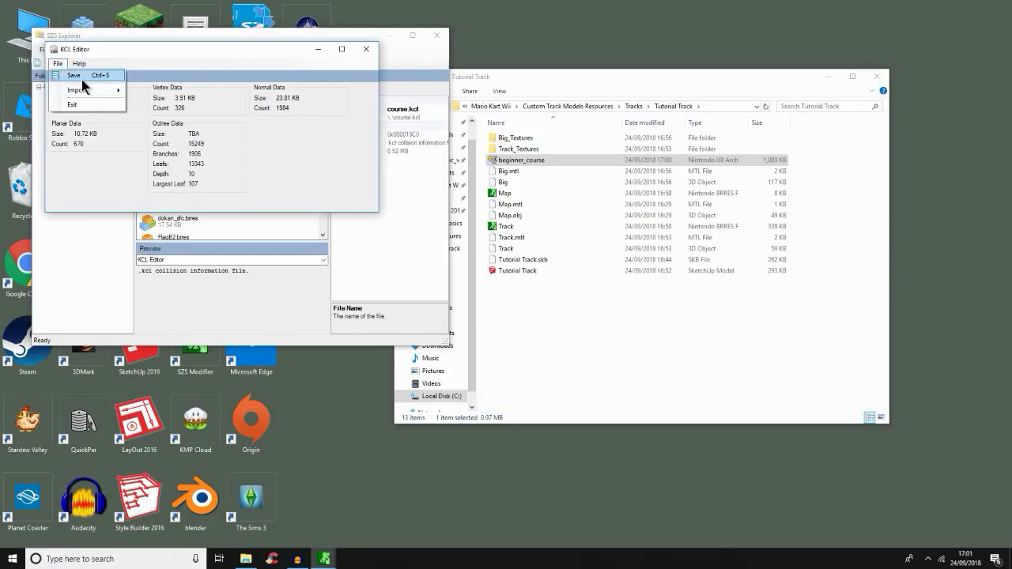
pyautogui.click(81, 77)
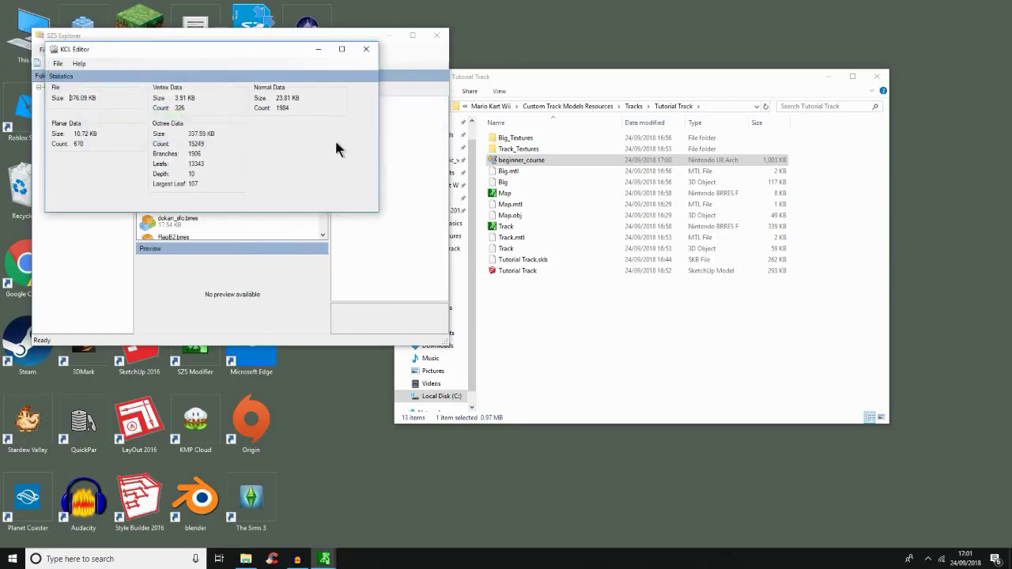
# Close KCL Editor, save beginner_course.szs, and close SZS Explorer.
pyautogui.click(367, 48)
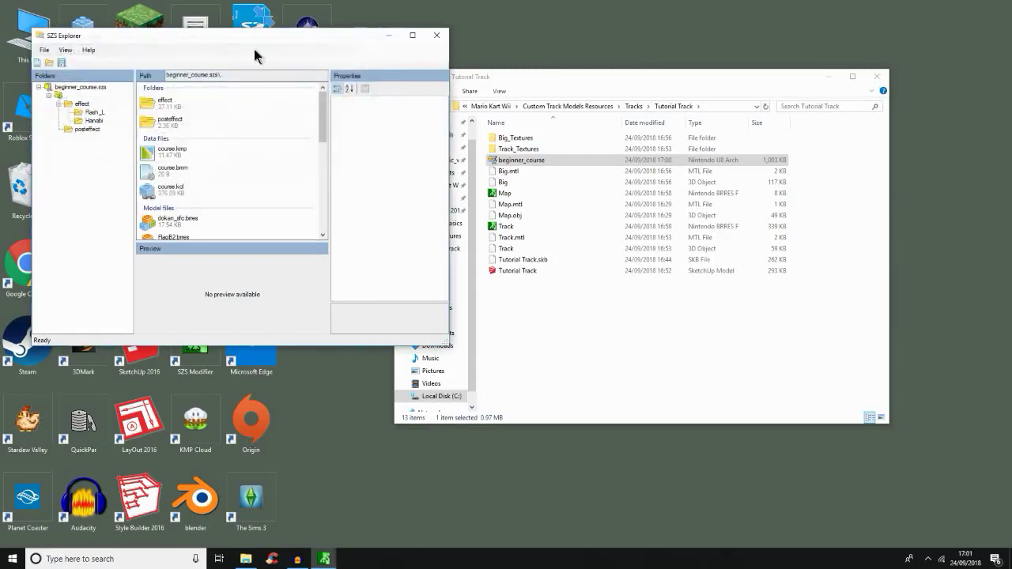
pyautogui.click(45, 50)
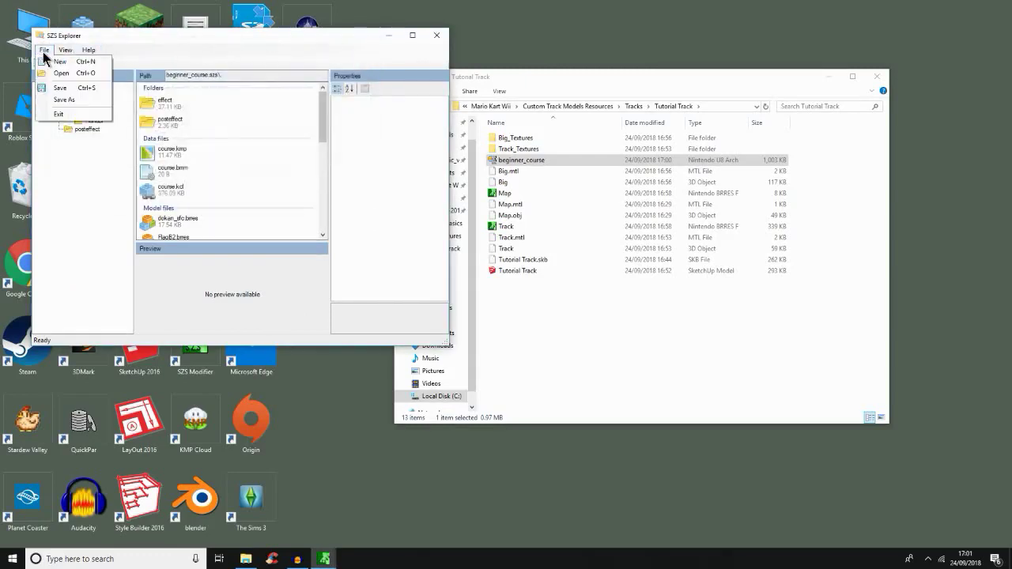
pyautogui.click(78, 88)
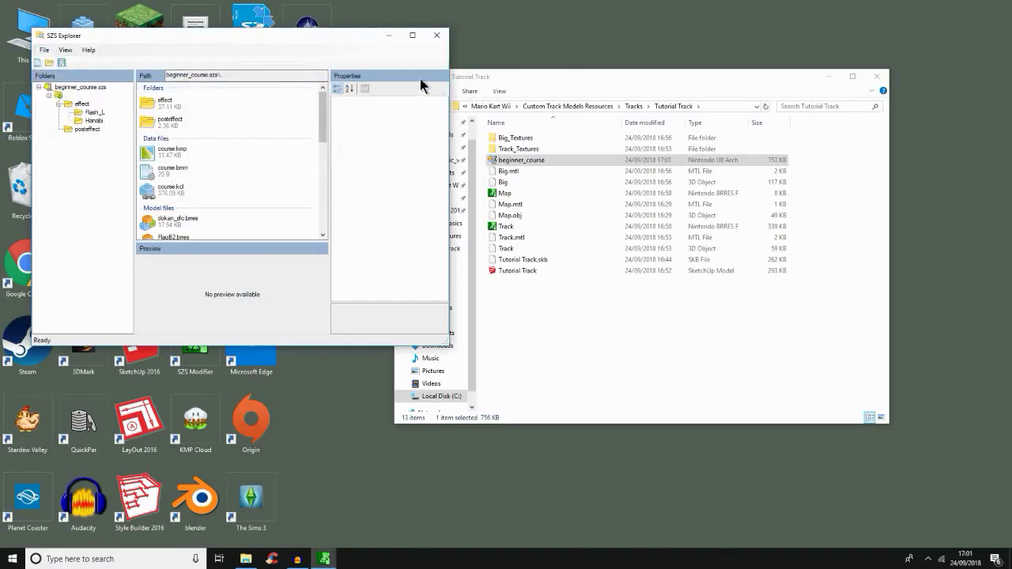
pyautogui.click(436, 35)
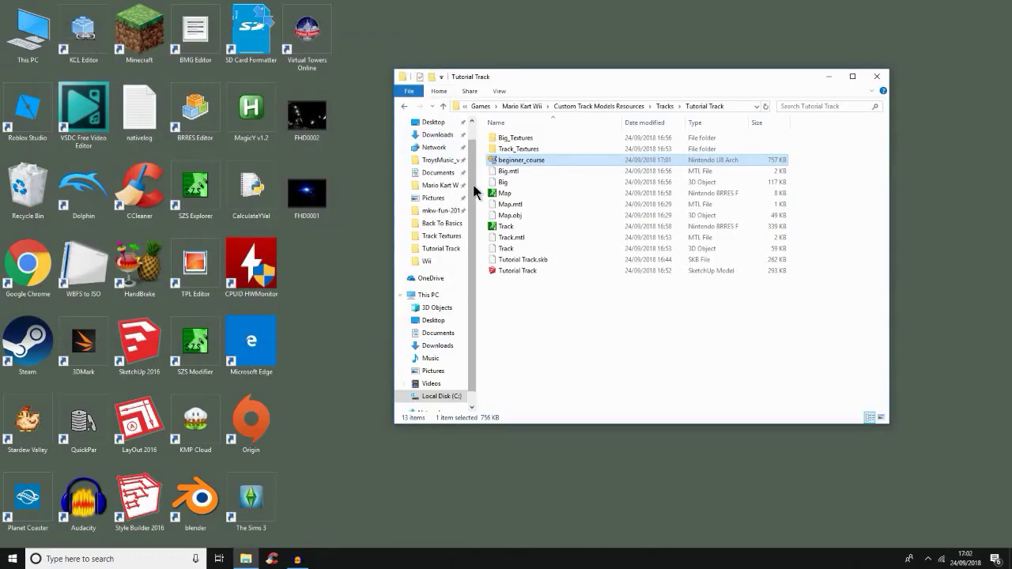
# Leave the track folder, go up to Games and open the Mario Kart Wii folder.
pyautogui.click(546, 171)
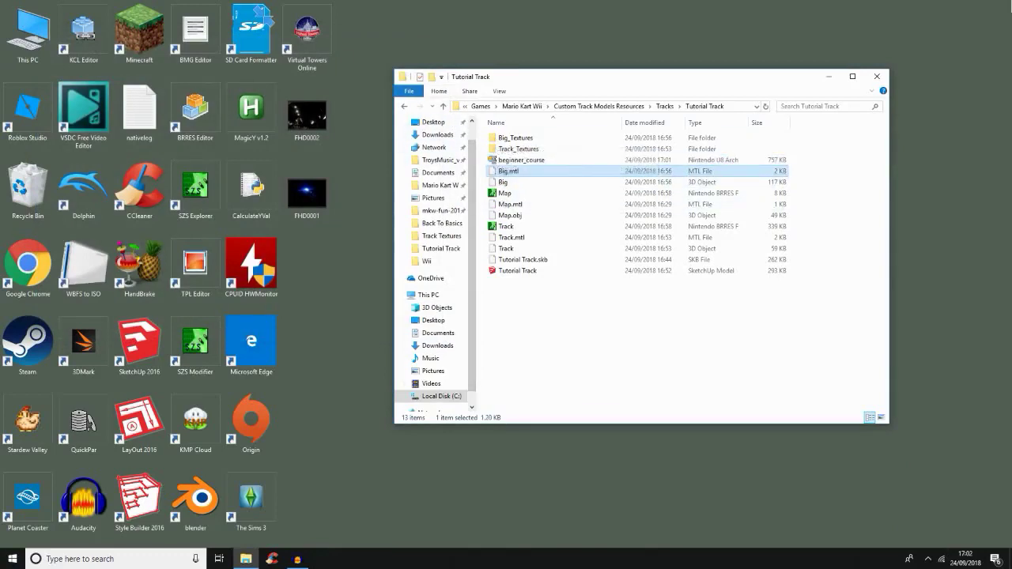
pyautogui.click(548, 105)
pyautogui.press('Right')
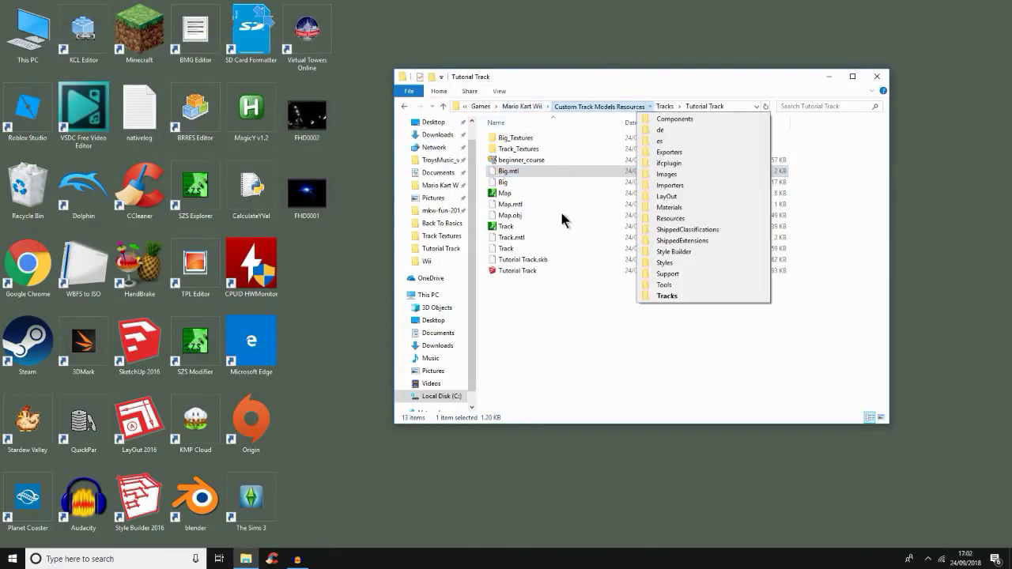
pyautogui.moveTo(510, 108)
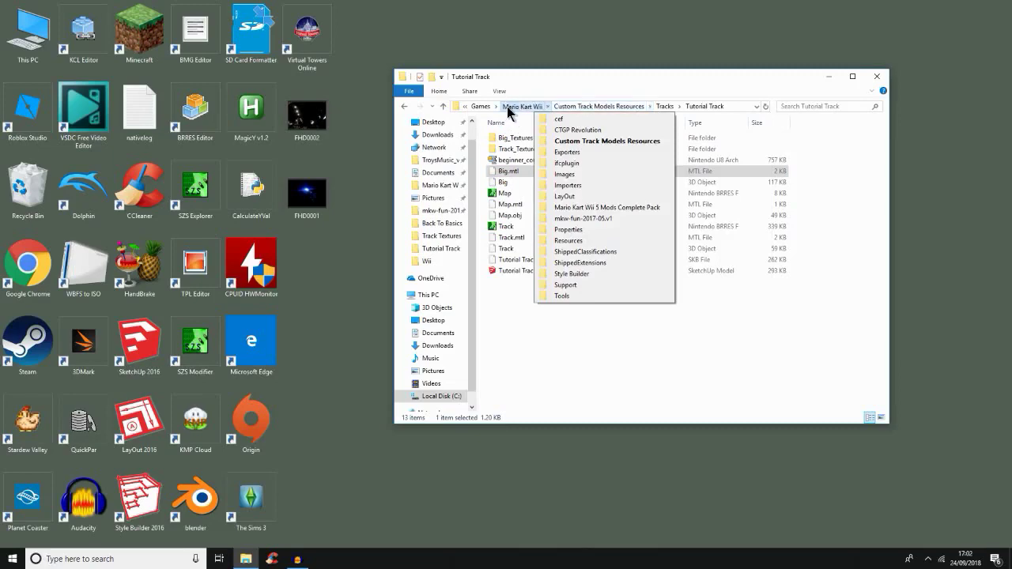
pyautogui.click(480, 107)
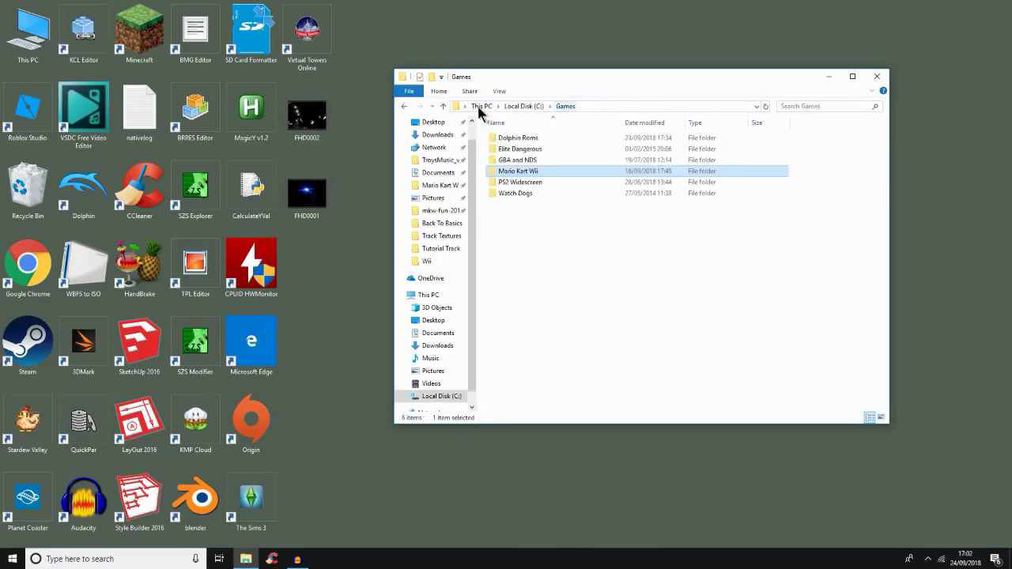
pyautogui.doubleClick(523, 176)
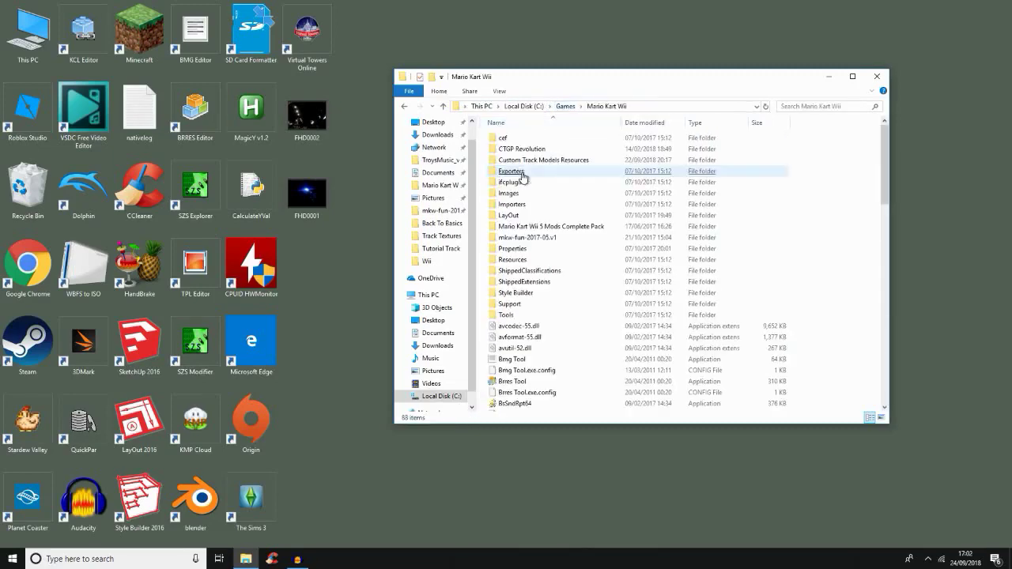
# Scroll down through the Mario Kart Wii folder's 88 items.
pyautogui.scroll(-6, 524, 206)
pyautogui.scroll(-6, 528, 225)
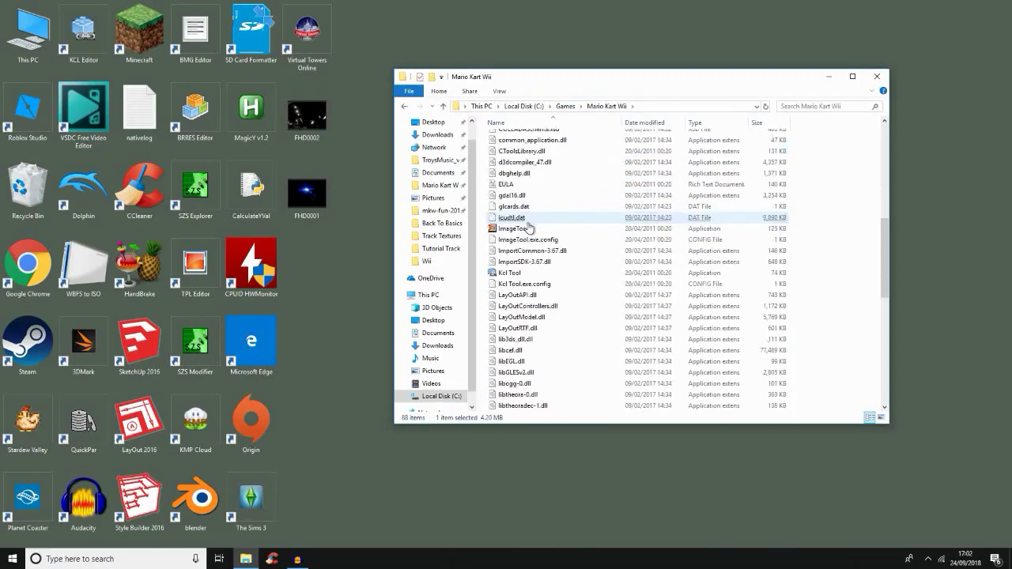
pyautogui.click(528, 227)
pyautogui.scroll(-2, 528, 230)
pyautogui.scroll(-3, 528, 229)
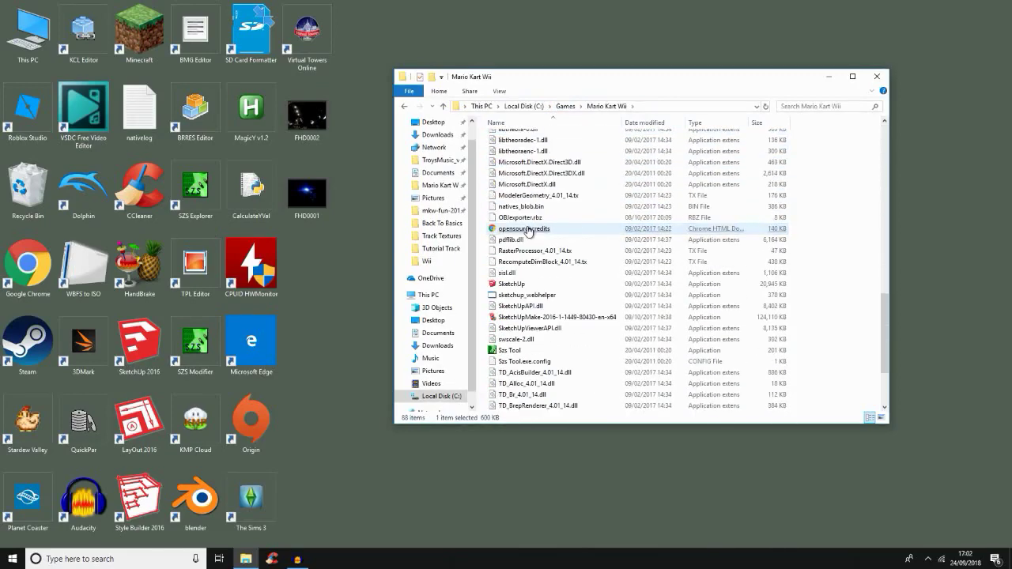
pyautogui.click(528, 263)
pyautogui.scroll(1, 528, 263)
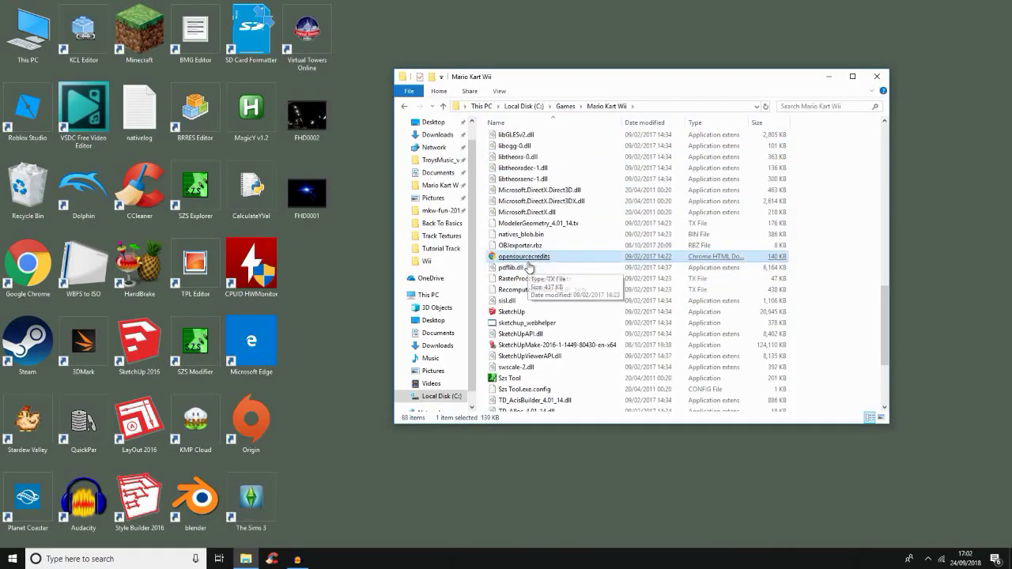
pyautogui.scroll(-1, 528, 265)
pyautogui.scroll(-1, 534, 269)
pyautogui.click(538, 261)
pyautogui.scroll(-1, 541, 268)
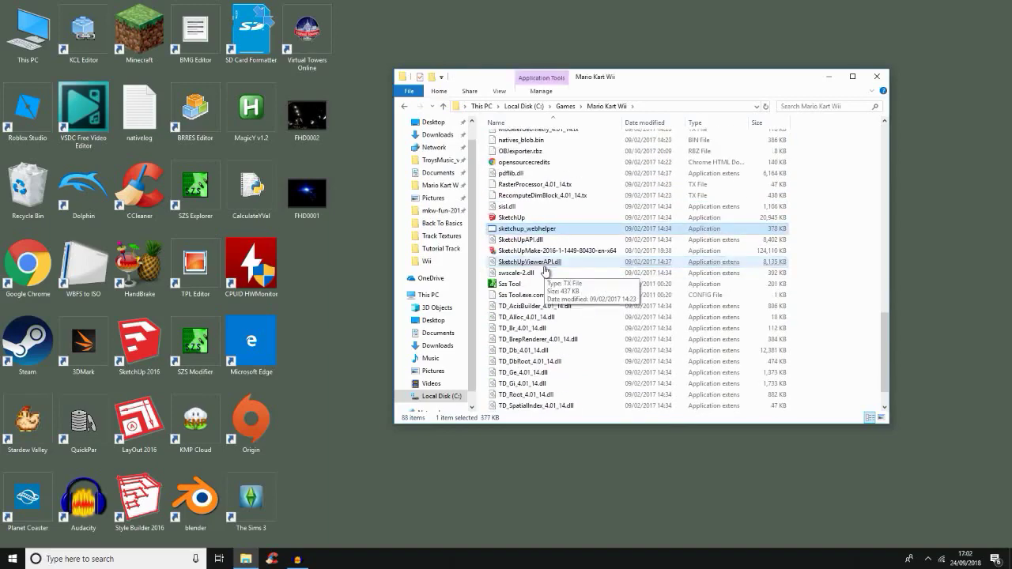
# Inspect the Szs Tool application, its .exe.config and TD_Br_4.01_14.dll files, then scroll back up.
pyautogui.click(545, 295)
pyautogui.click(532, 284)
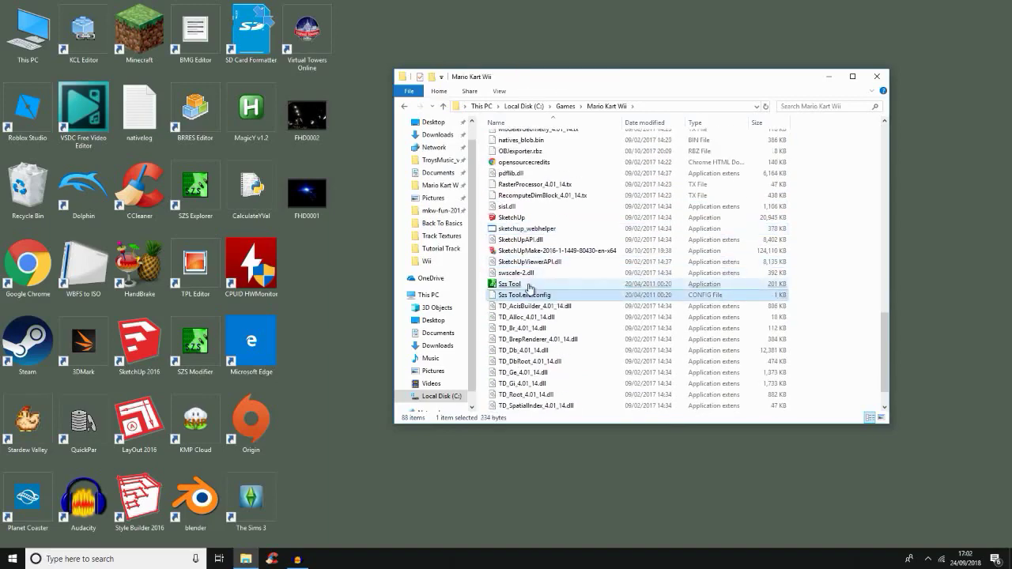
pyautogui.click(528, 229)
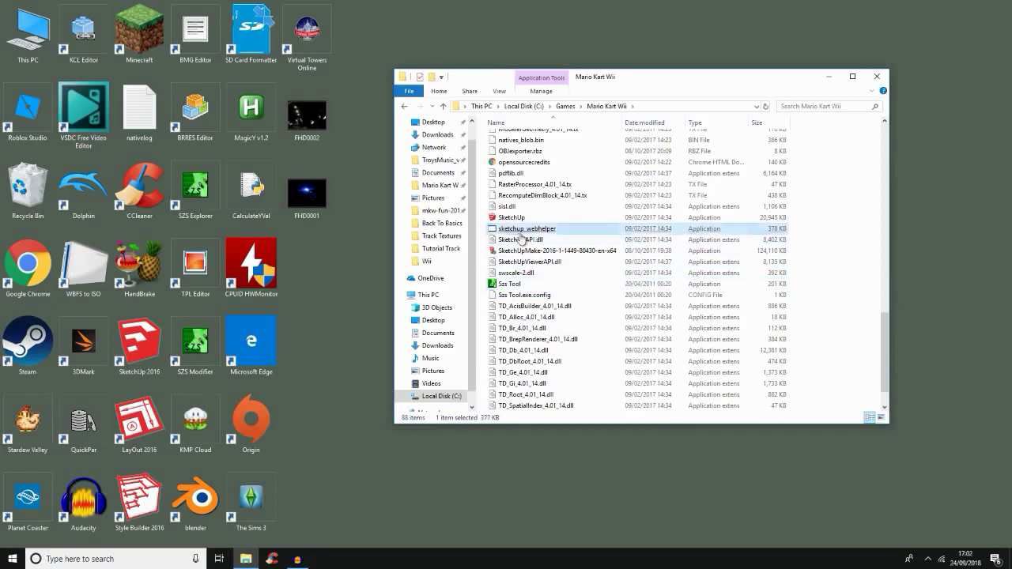
pyautogui.click(546, 296)
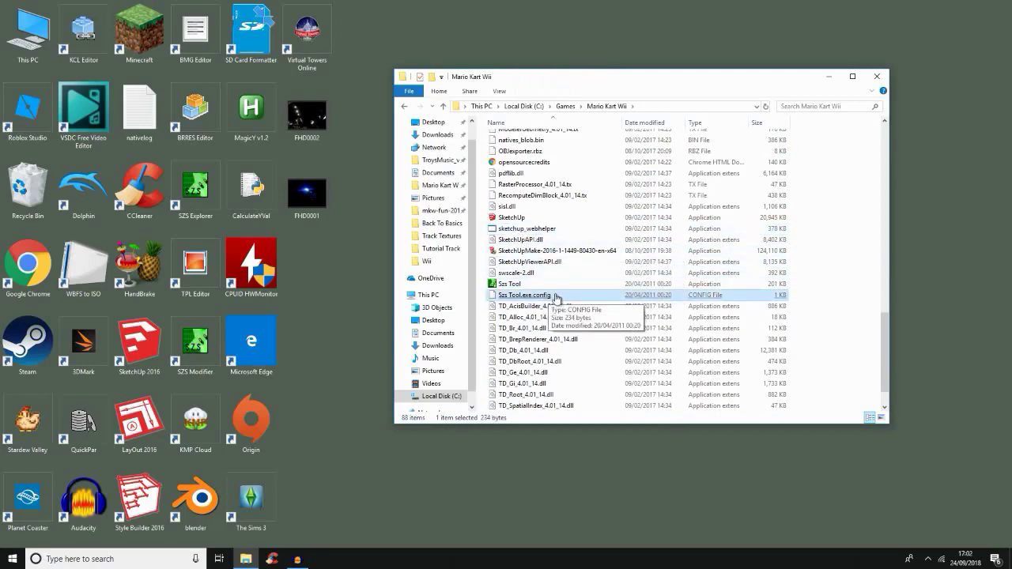
pyautogui.scroll(-1, 558, 301)
pyautogui.click(556, 296)
pyautogui.scroll(20, 557, 297)
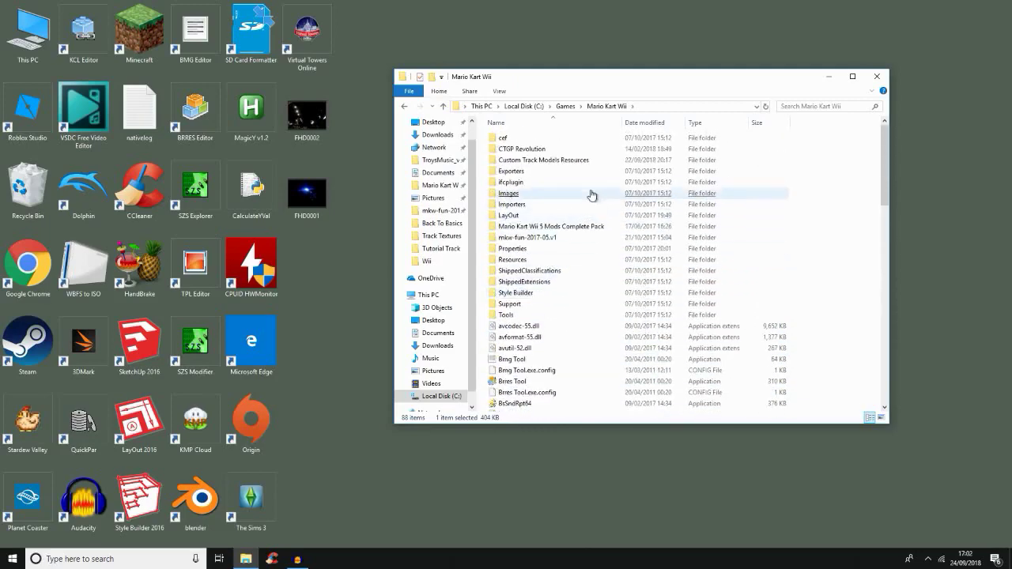
# Search the folder for 'SZS', clear the search, and open Custom Track Models Resources.
pyautogui.click(814, 105)
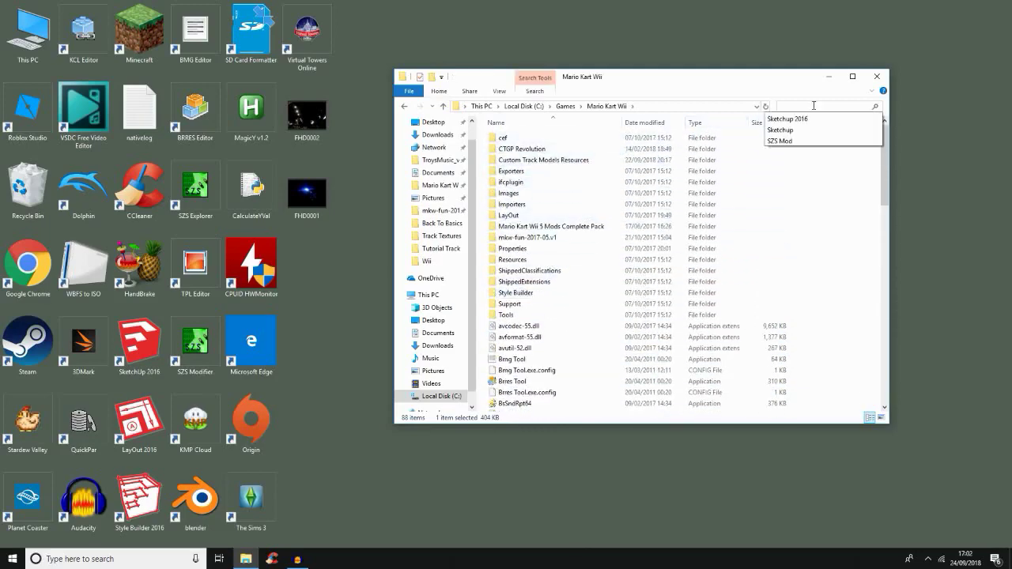
pyautogui.write('SZS')
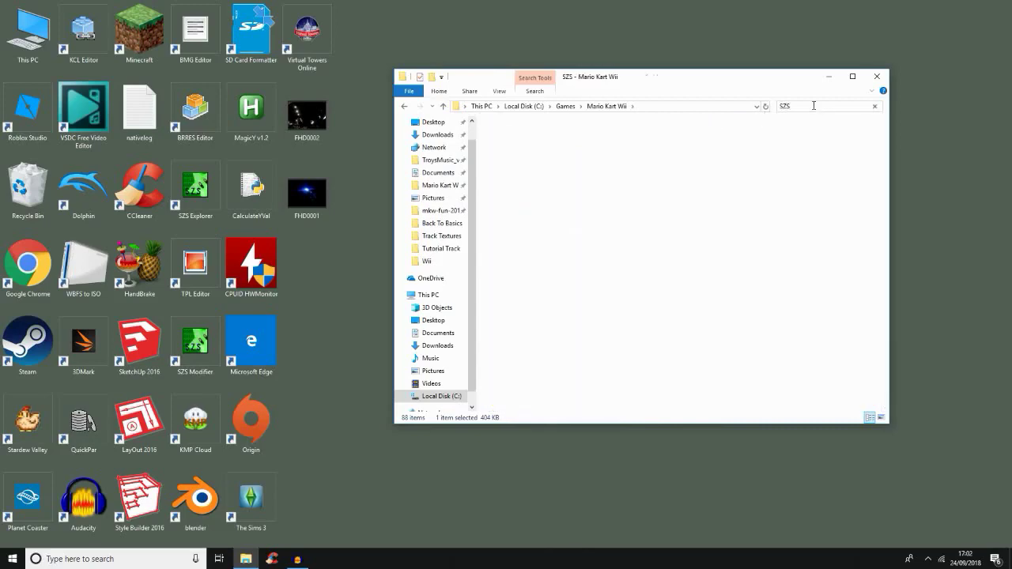
pyautogui.press('BackSpace')
pyautogui.press('BackSpace')
pyautogui.press('BackSpace')
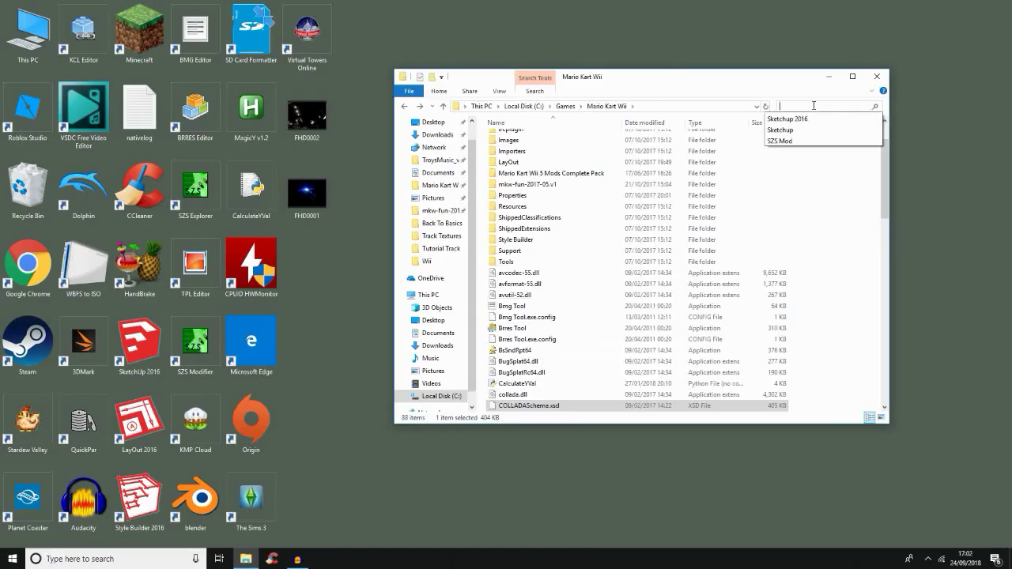
pyautogui.scroll(2, 664, 158)
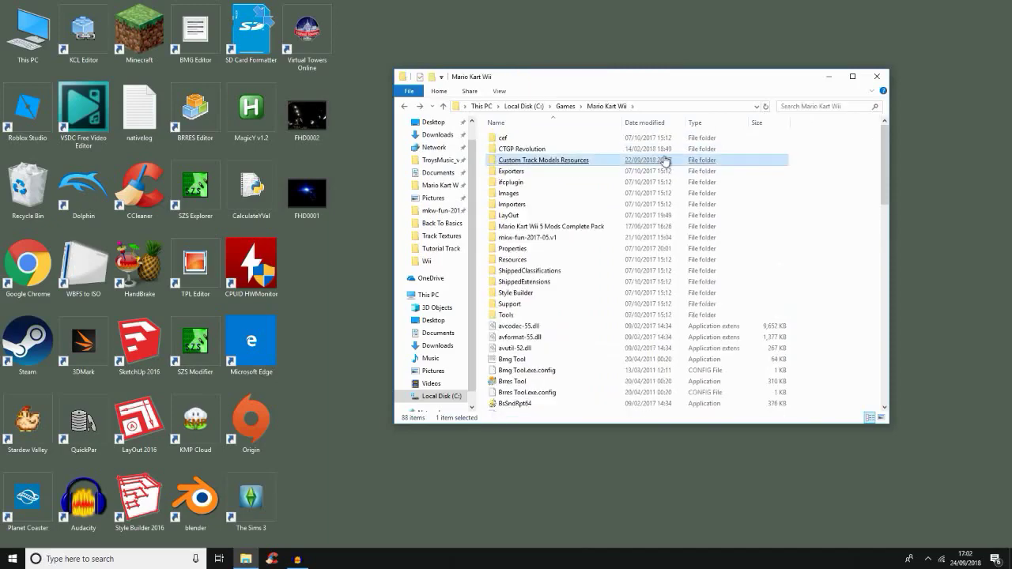
pyautogui.click(661, 158)
pyautogui.doubleClick(658, 160)
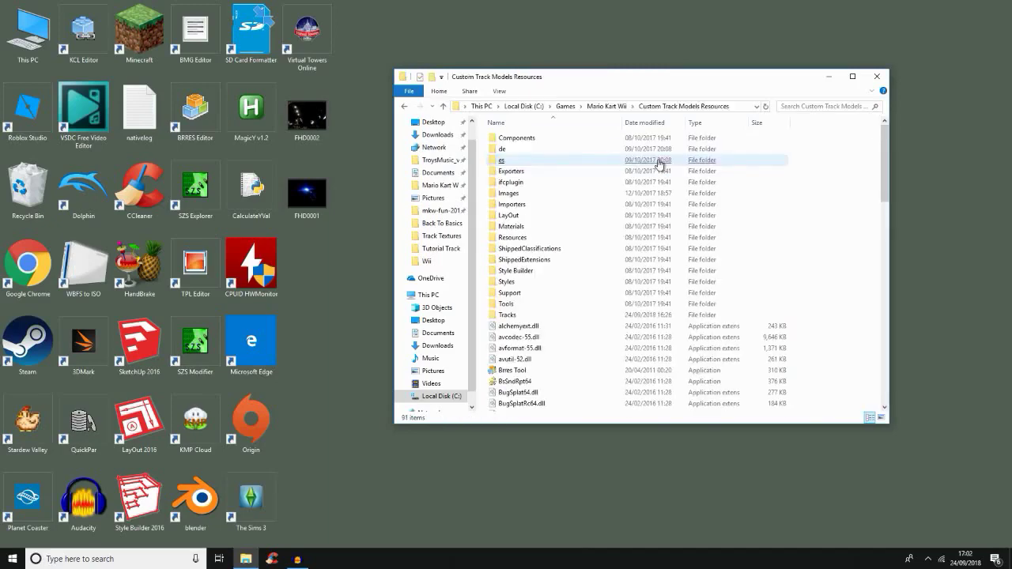
# Launch SZS Modifier from Custom Track Models Resources and dismiss its splash screen.
pyautogui.scroll(-15, 630, 190)
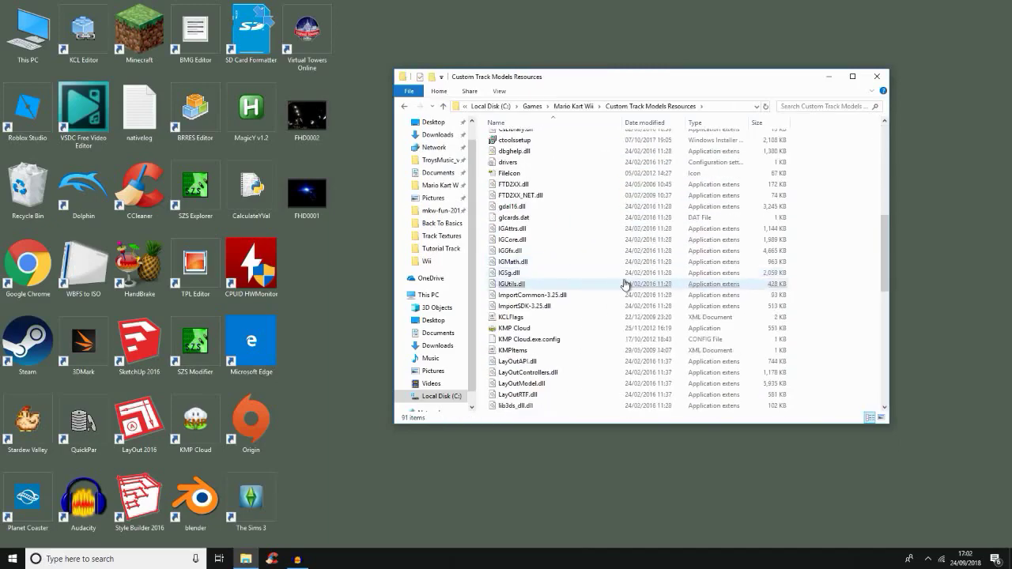
pyautogui.scroll(-4, 623, 324)
pyautogui.click(621, 327)
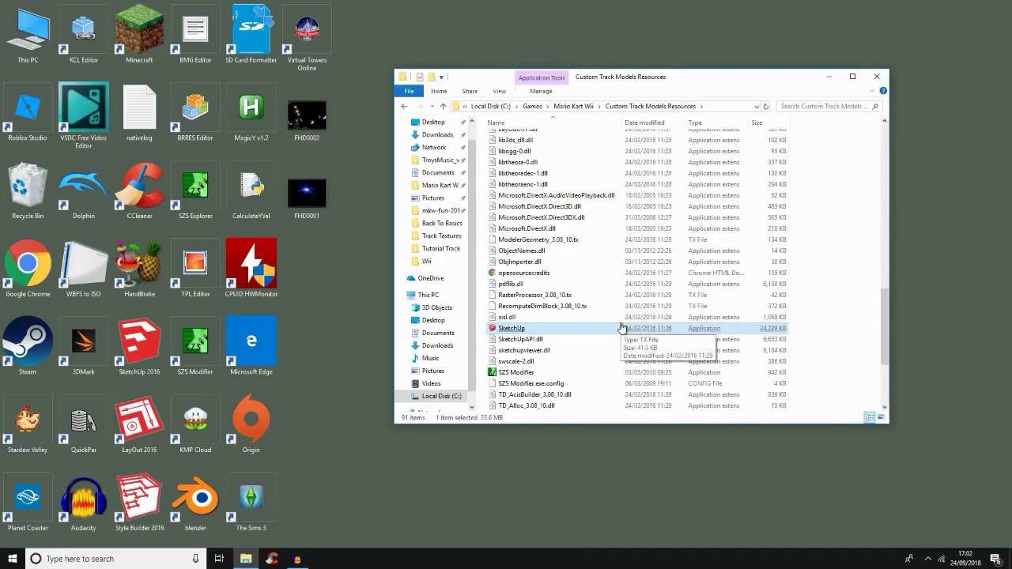
pyautogui.click(605, 285)
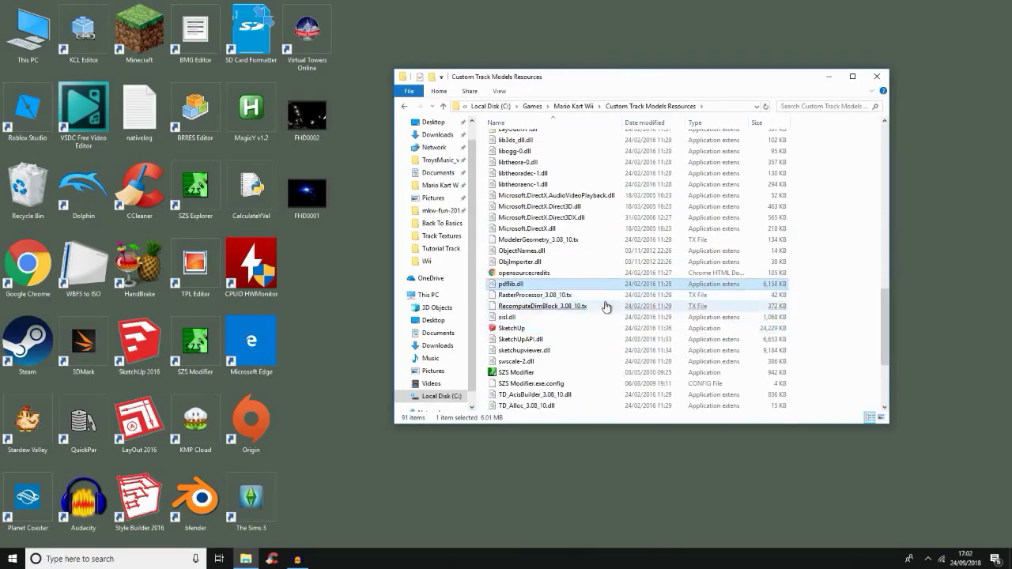
pyautogui.scroll(-1, 606, 306)
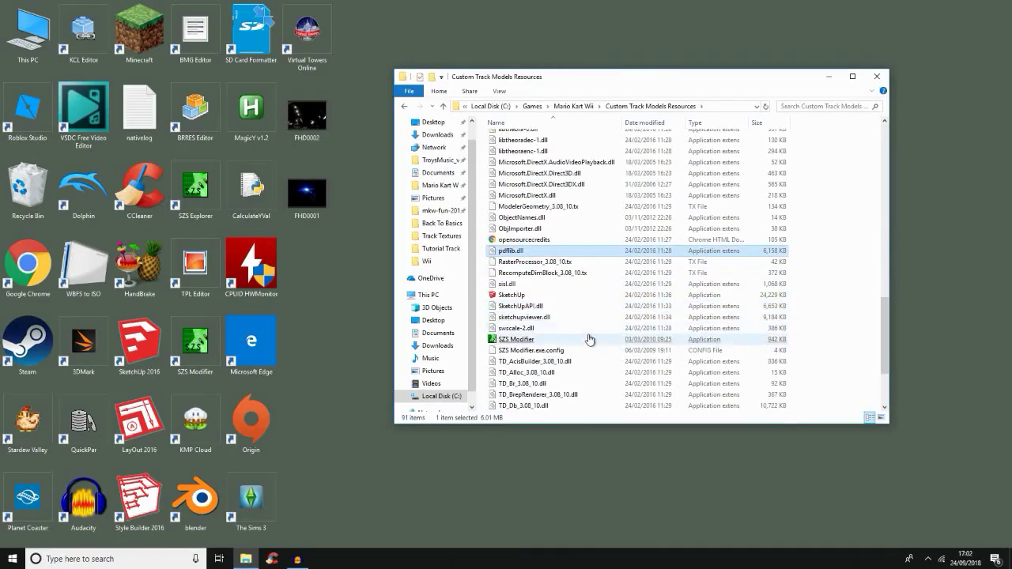
pyautogui.click(588, 341)
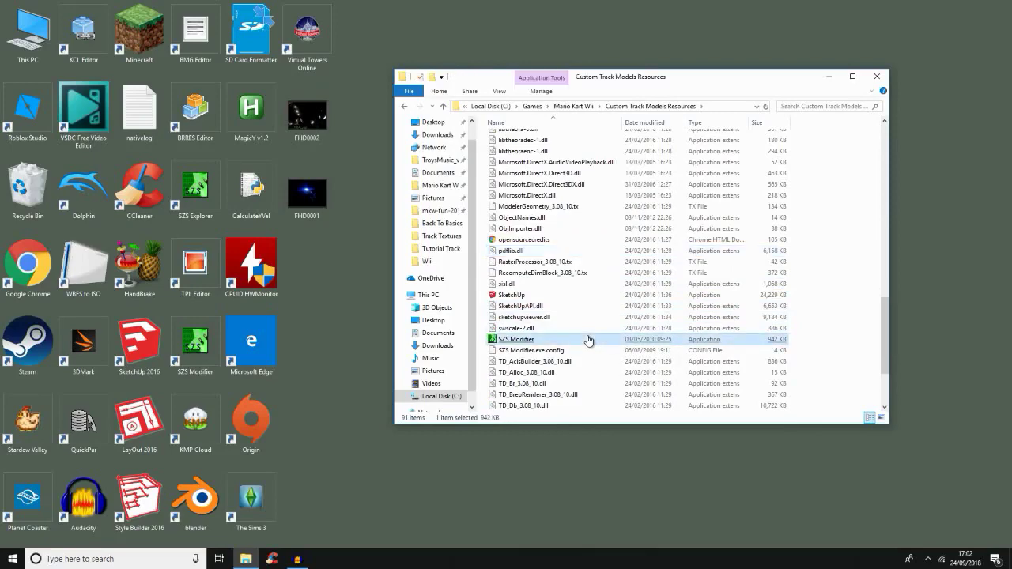
pyautogui.doubleClick(588, 340)
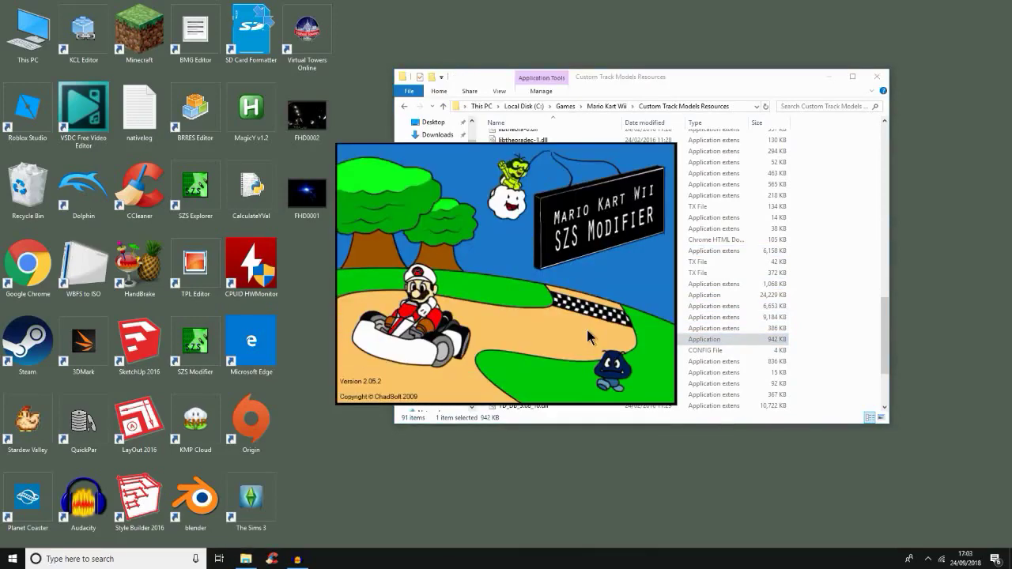
pyautogui.click(587, 328)
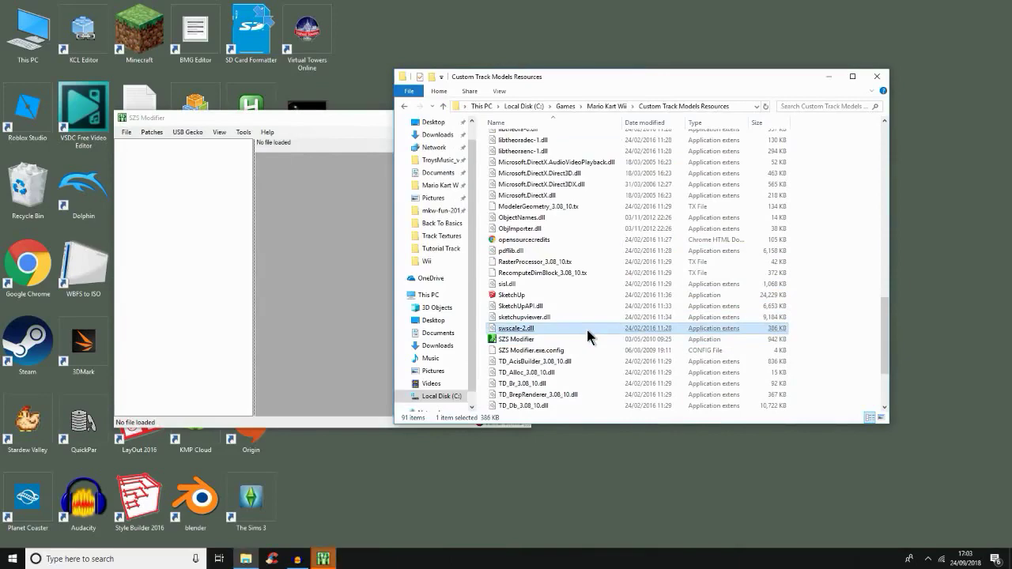
# Cycle through the open windows to bring SZS Modifier to the front.
pyautogui.hotkey('alt', 'Tab')
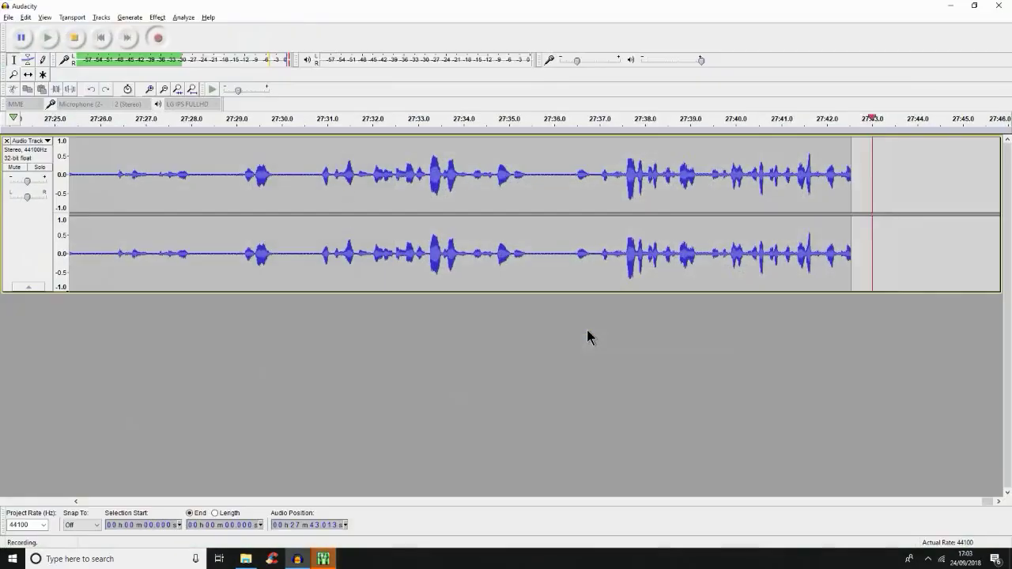
pyautogui.hotkey('alt', 'Tab')
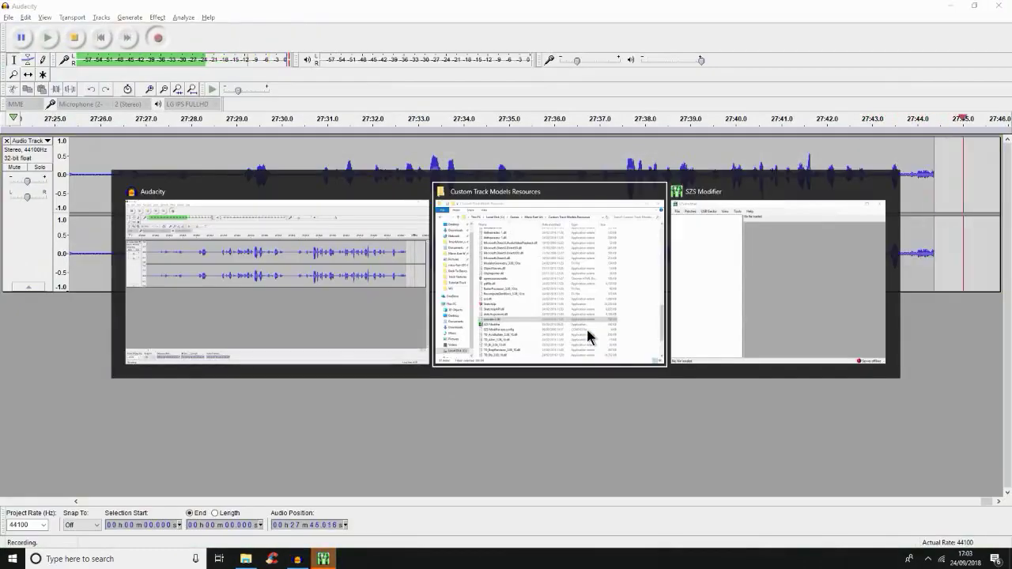
pyautogui.hotkey('alt', 'Tab')
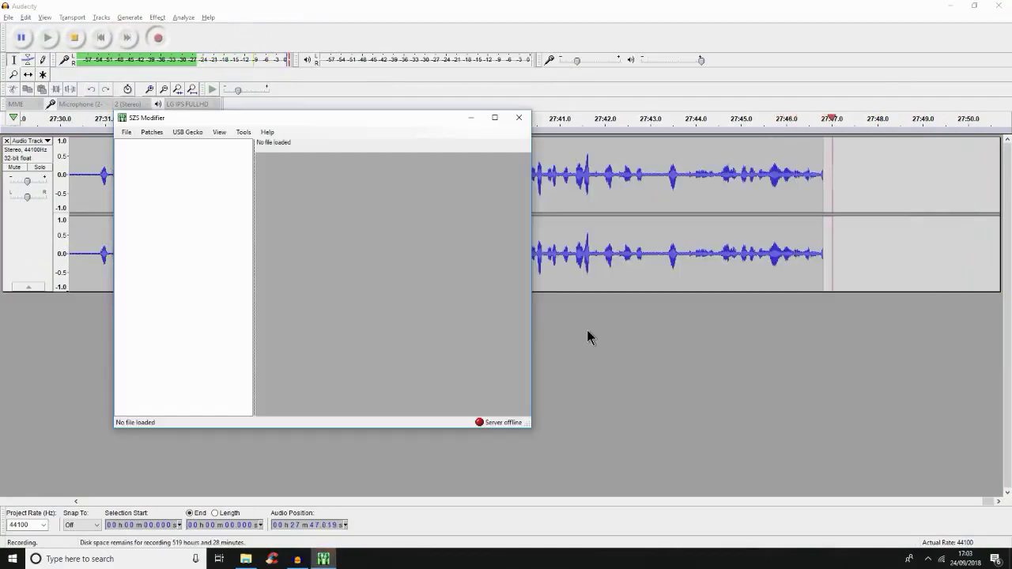
pyautogui.hotkey('alt', 'Tab')
pyautogui.hotkey('alt', 'Tab')
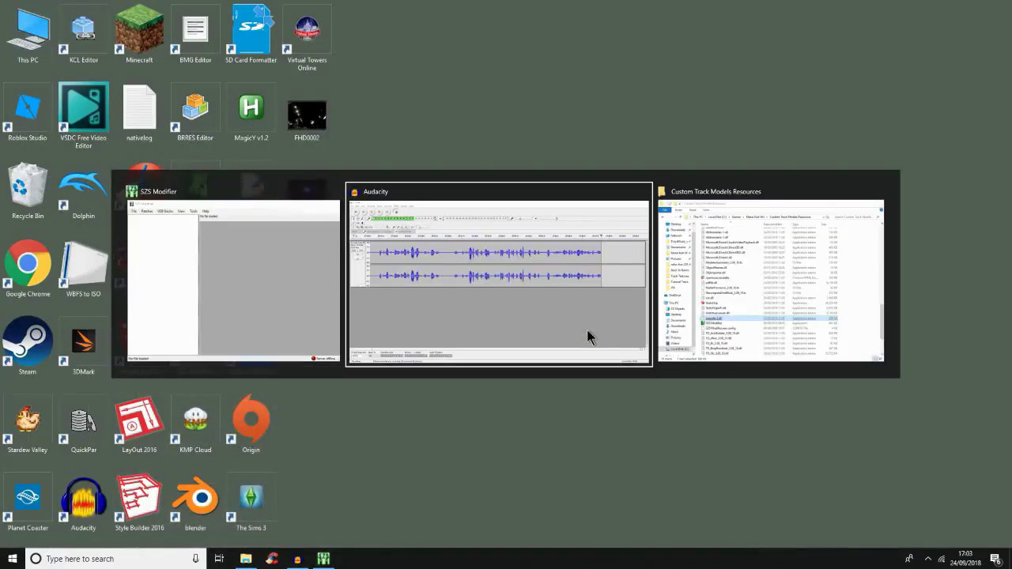
pyautogui.hotkey('alt', 'shift', 'Tab')
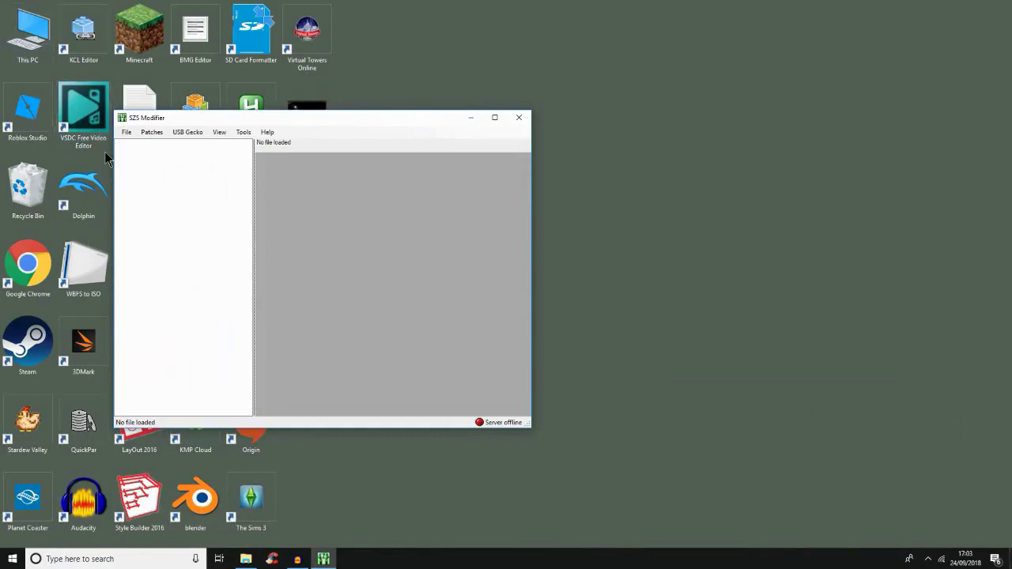
# Open beginner_course.szs from the Tracks > Tutorial Track folder in SZS Modifier.
pyautogui.click(124, 133)
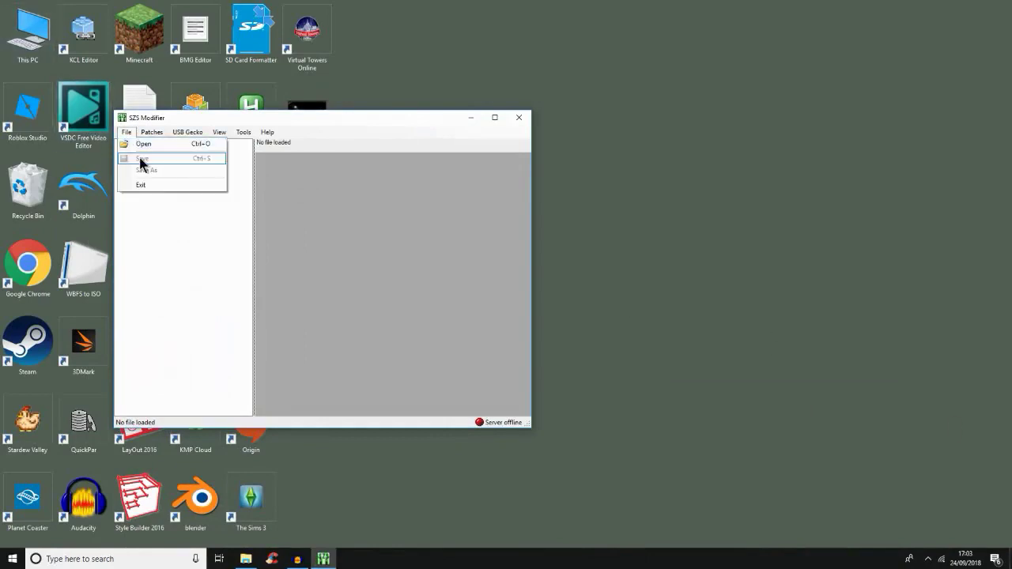
pyautogui.click(141, 144)
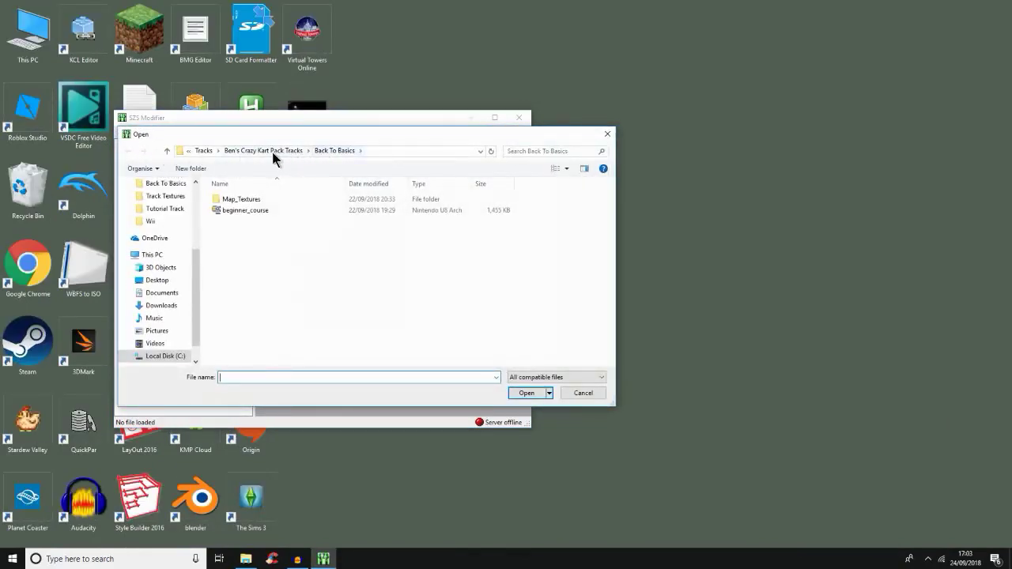
pyautogui.click(204, 150)
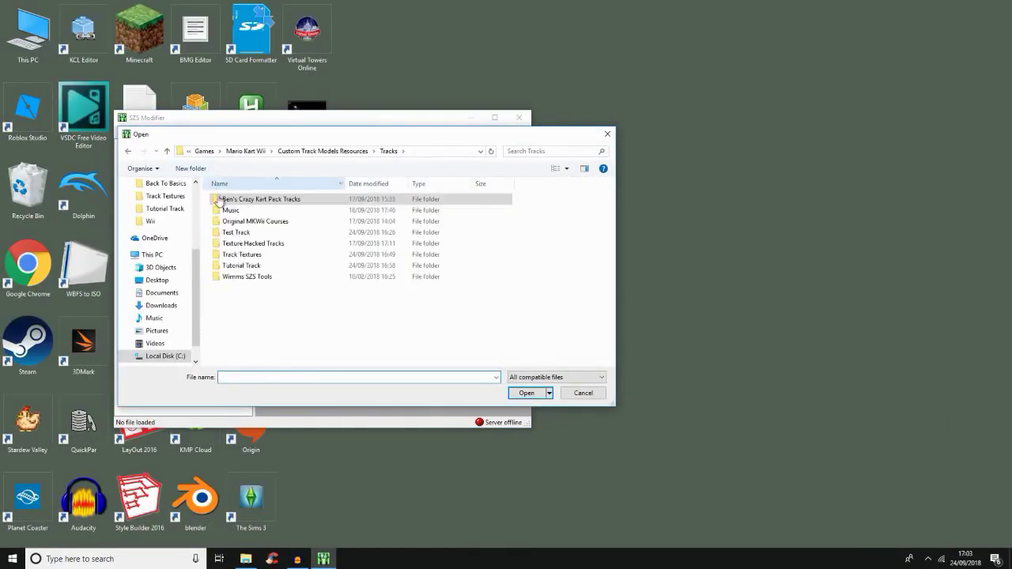
pyautogui.doubleClick(247, 269)
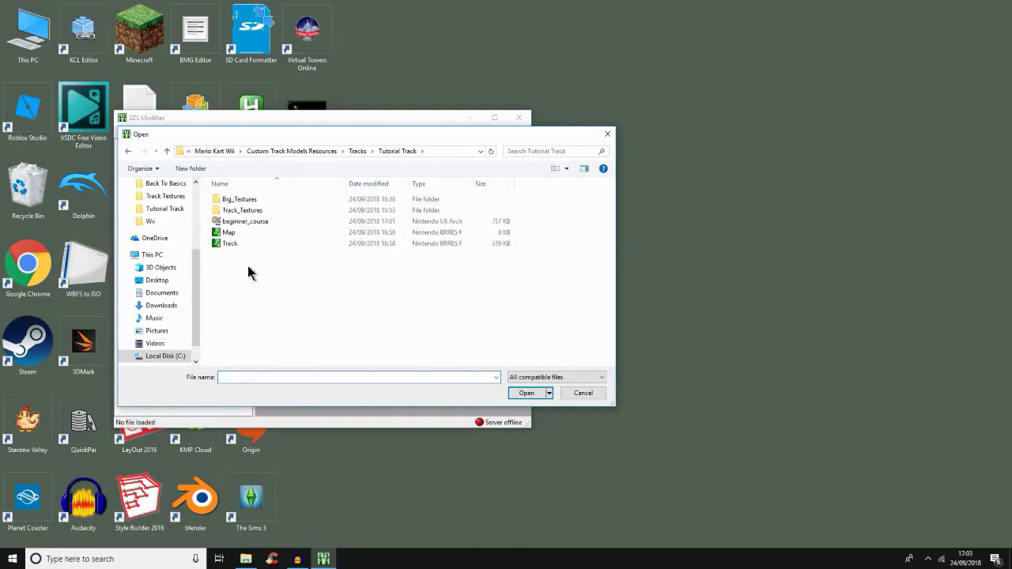
pyautogui.click(246, 245)
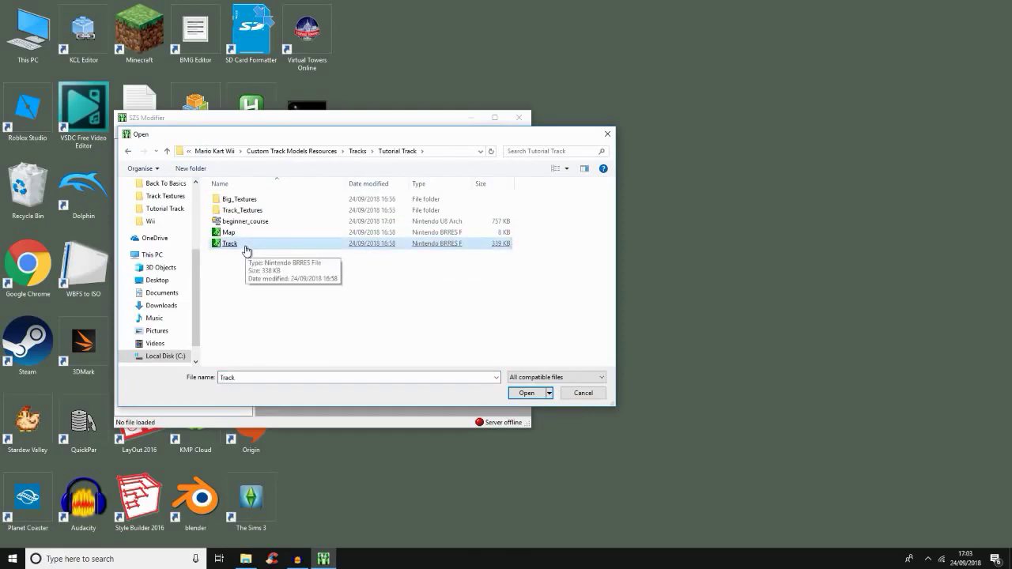
pyautogui.doubleClick(235, 224)
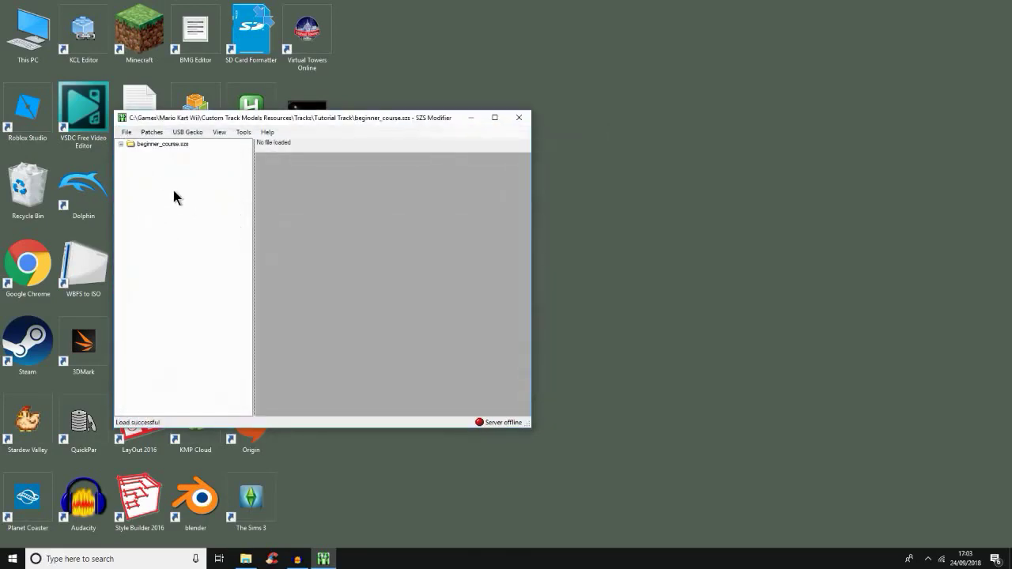
# Expand the archive tree through course_model.brres to its course model entry.
pyautogui.doubleClick(135, 147)
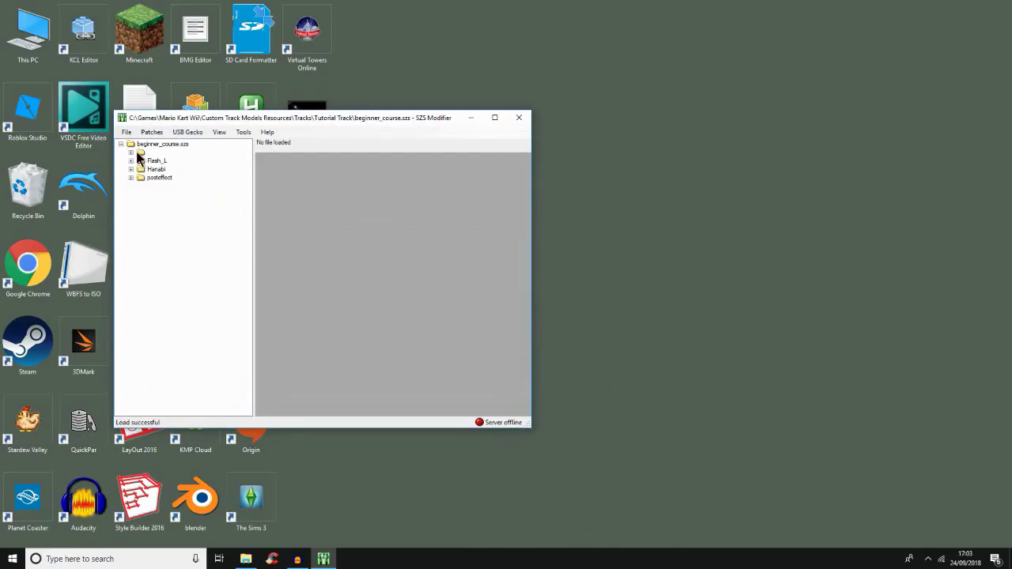
pyautogui.doubleClick(133, 153)
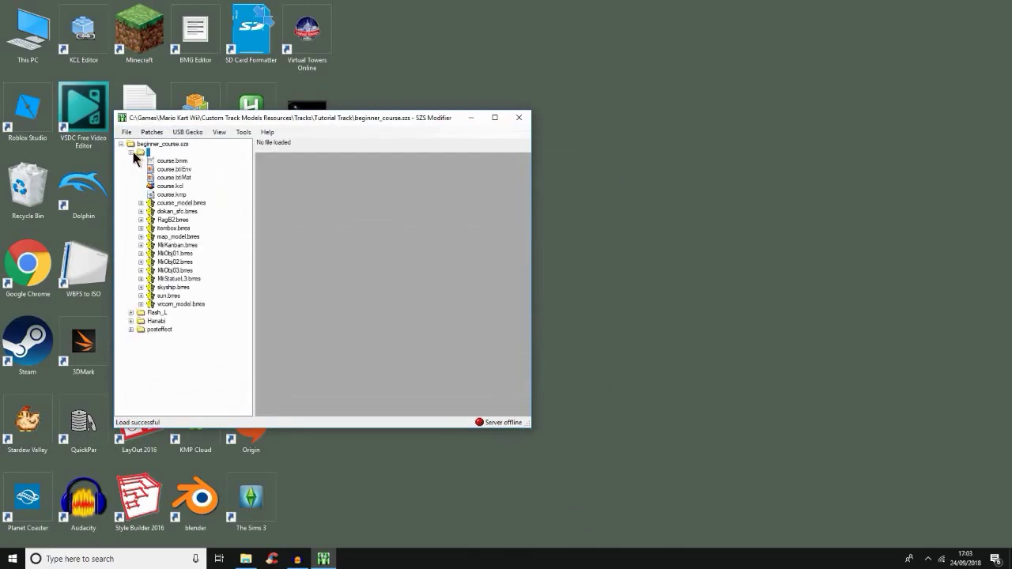
pyautogui.click(141, 204)
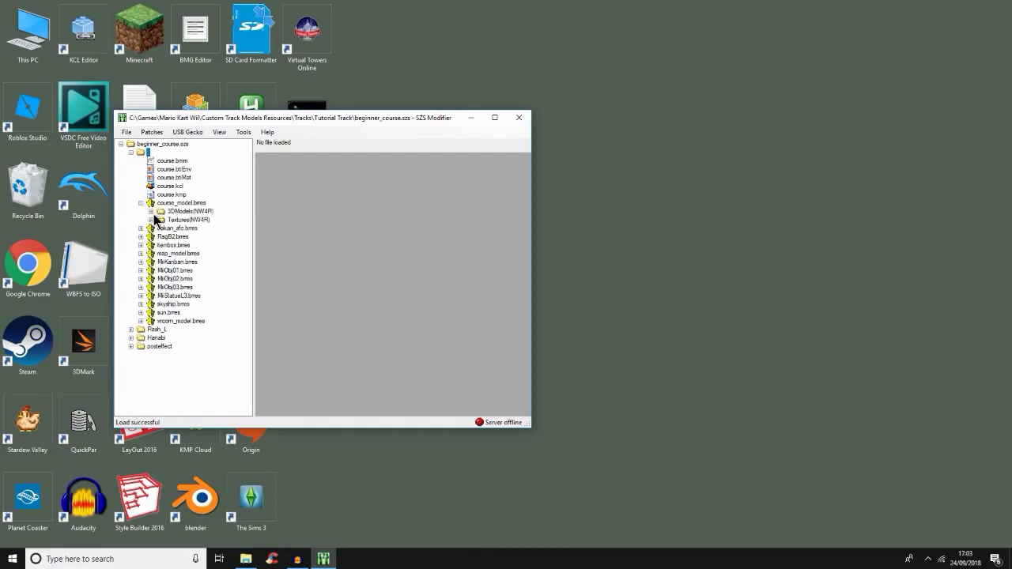
pyautogui.click(150, 212)
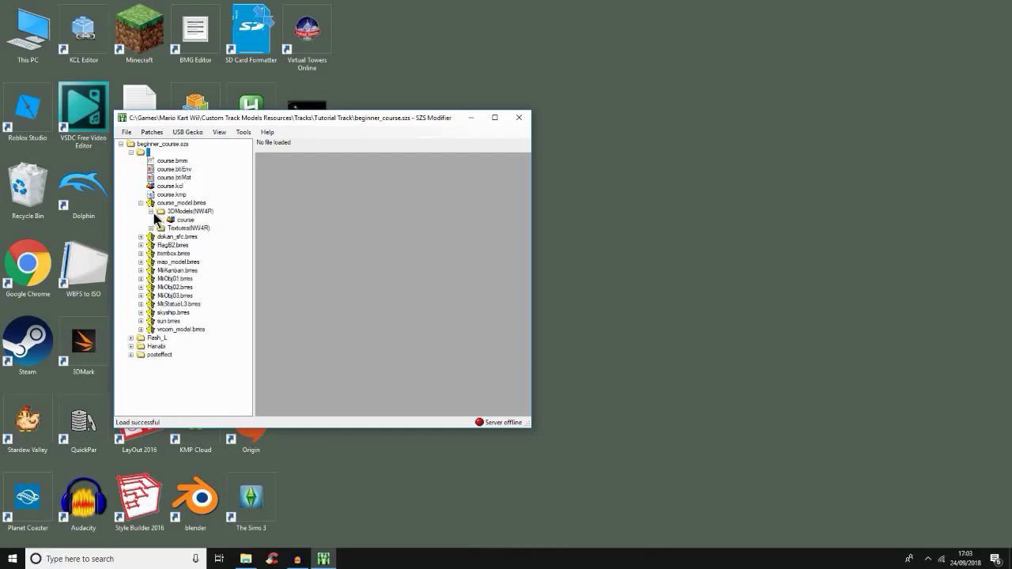
# View the course model at zoom 50 with the Default_Ma material polygons deselected.
pyautogui.doubleClick(177, 221)
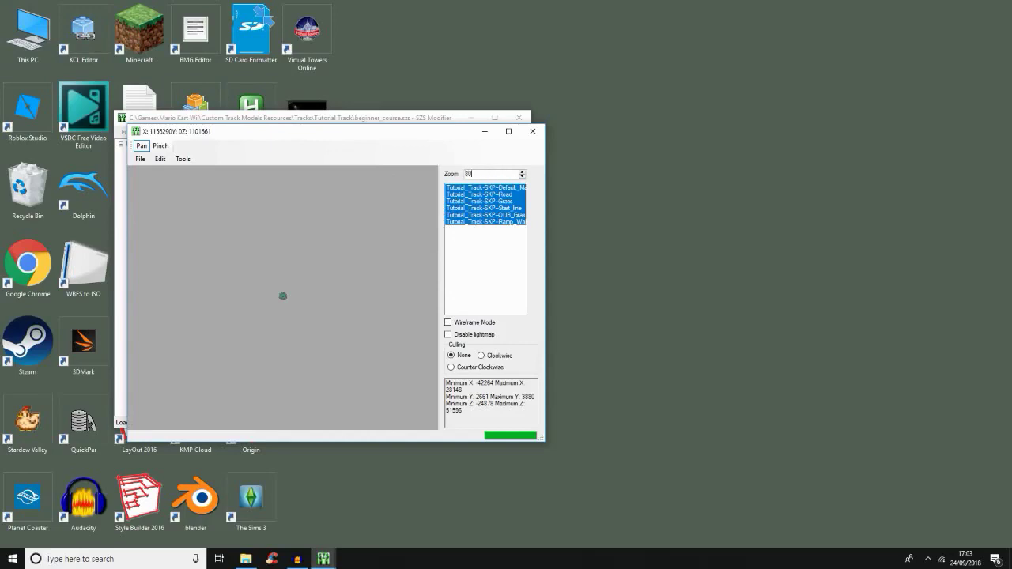
pyautogui.press('Return')
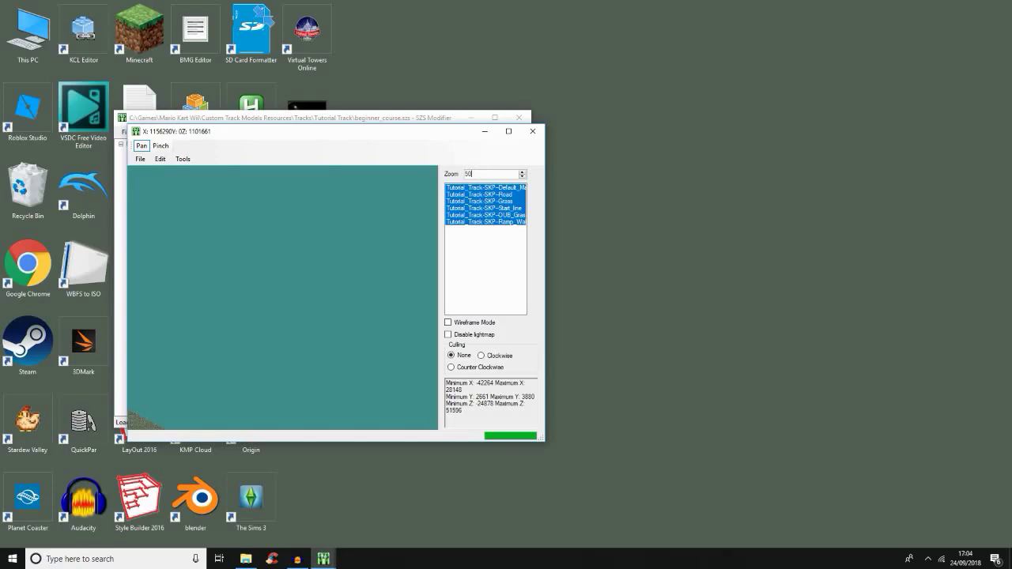
pyautogui.press('Return')
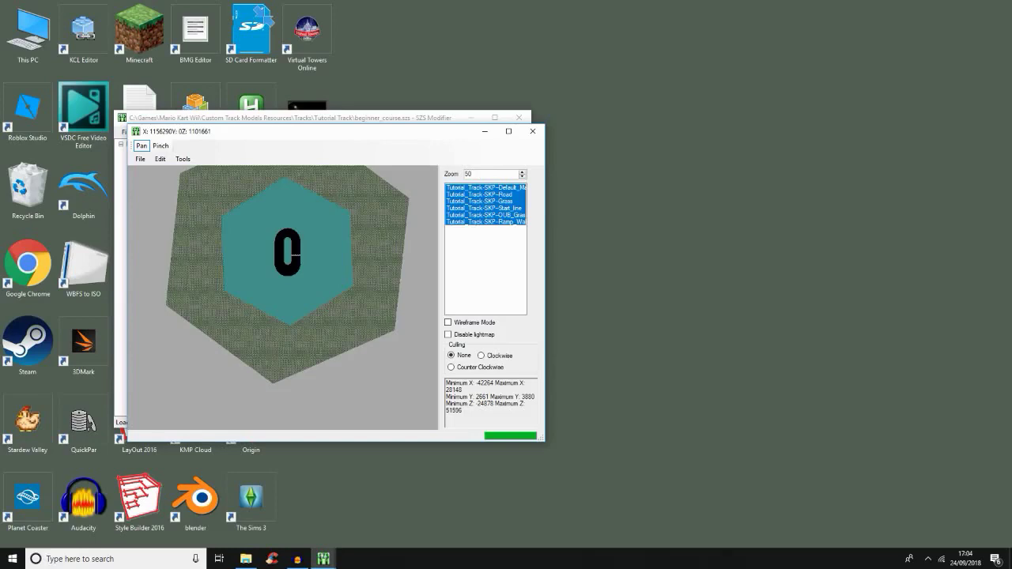
pyautogui.keyDown('ctrl'); pyautogui.click(463, 188); pyautogui.keyUp('ctrl')
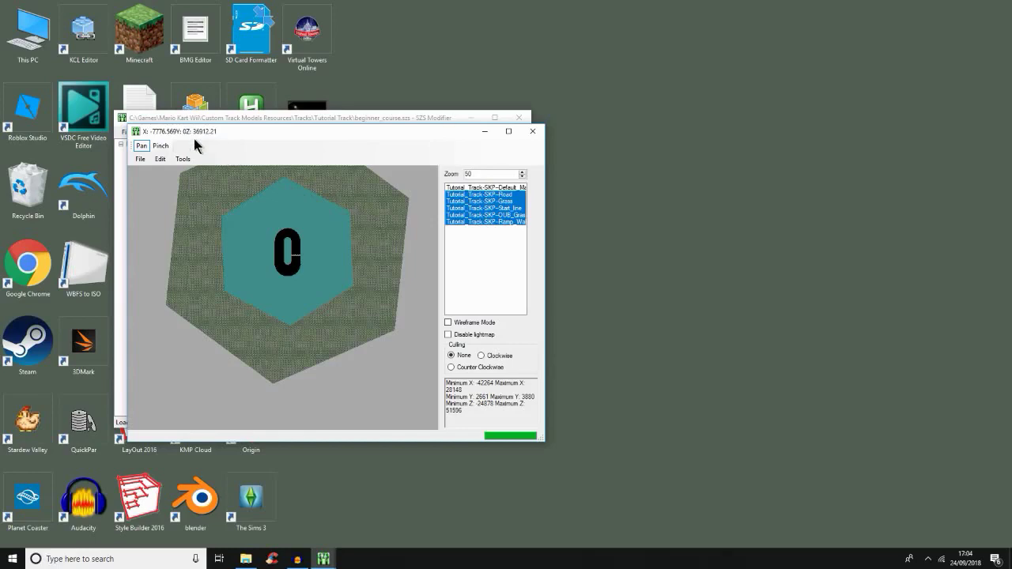
pyautogui.click(183, 159)
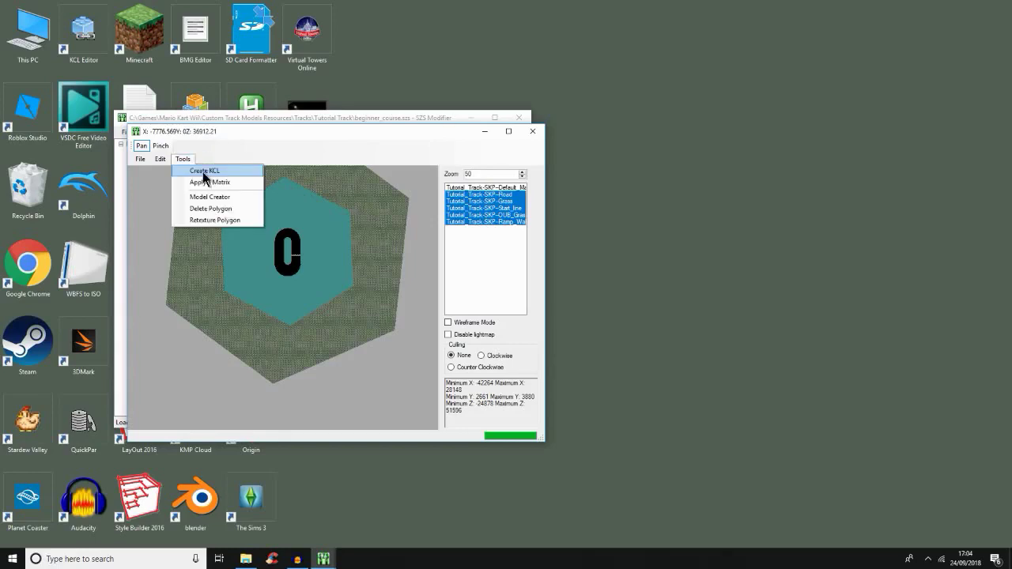
# Start a new KCL and set the Grass polygons to Off road, variant 004.
pyautogui.click(203, 171)
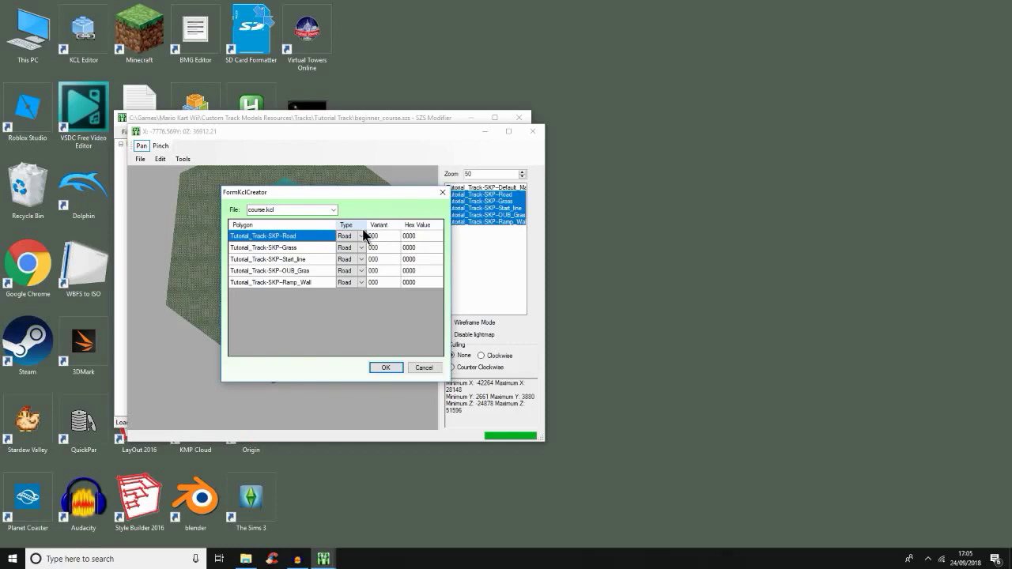
pyautogui.click(293, 246)
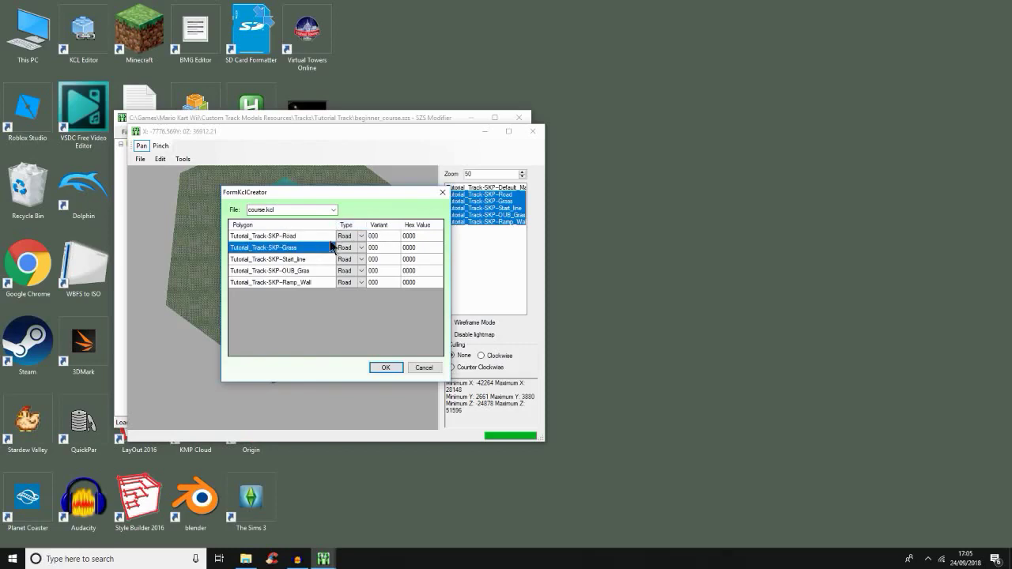
pyautogui.click(356, 246)
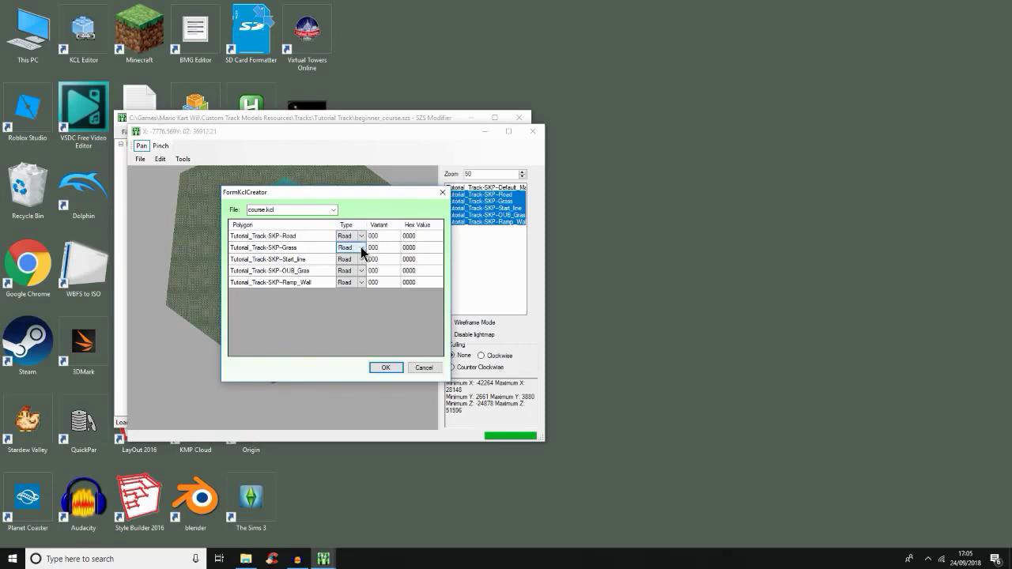
pyautogui.click(360, 248)
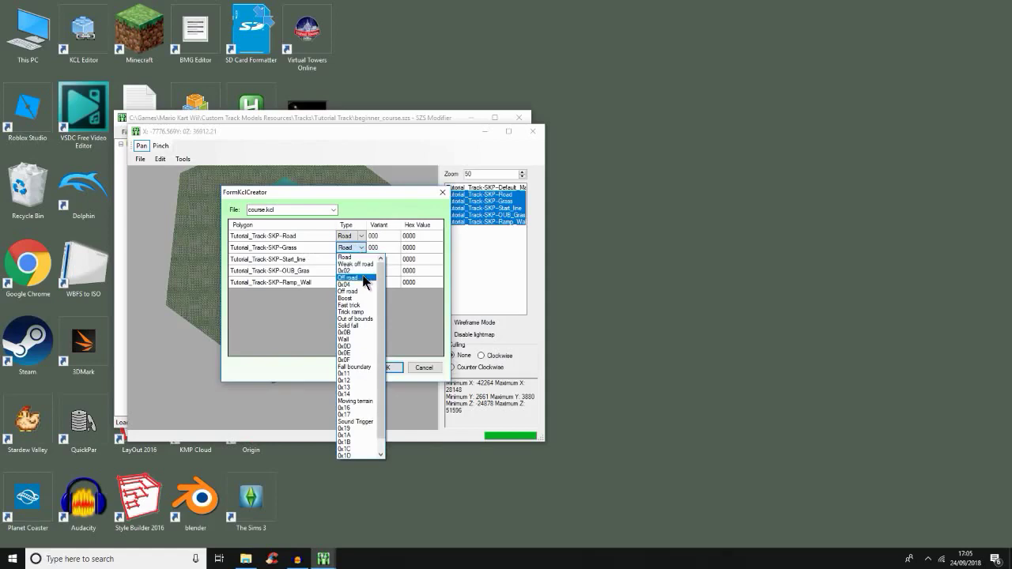
pyautogui.click(364, 278)
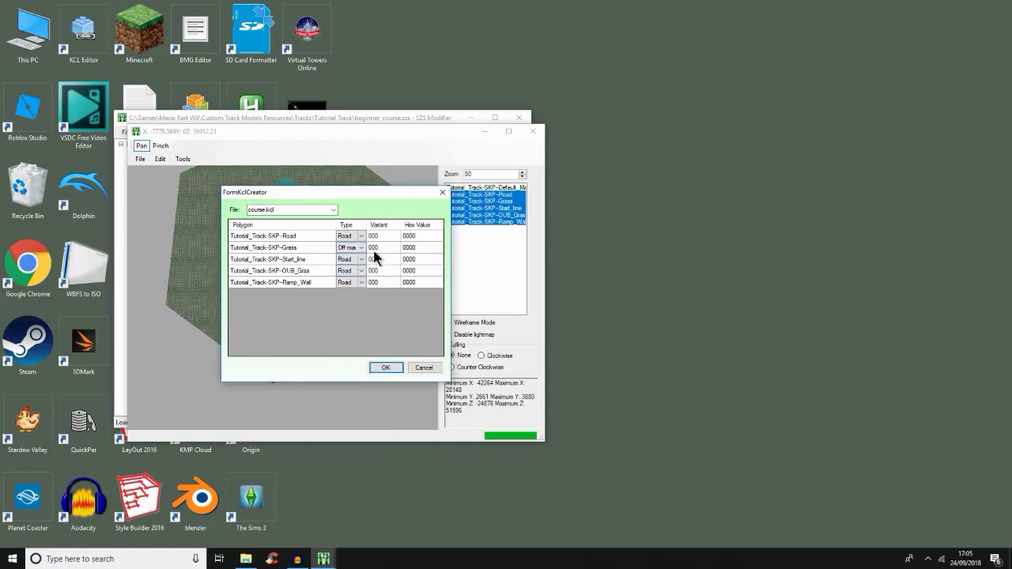
pyautogui.click(378, 248)
pyautogui.click(378, 248)
pyautogui.write('004')
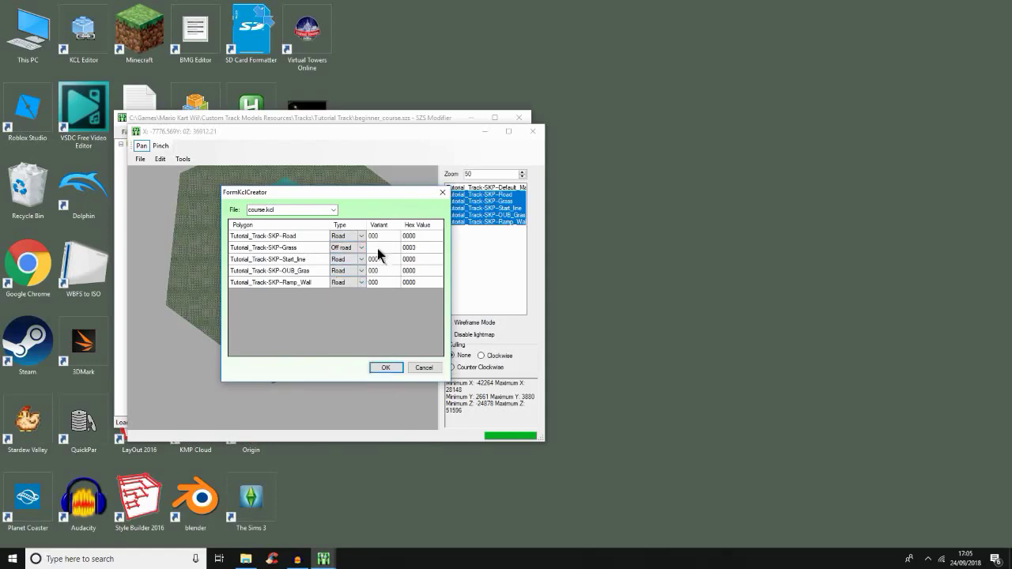
pyautogui.press('Return')
# Set the OUB_Grass collision type to Solid fall.
pyautogui.click(345, 271)
pyautogui.click(359, 271)
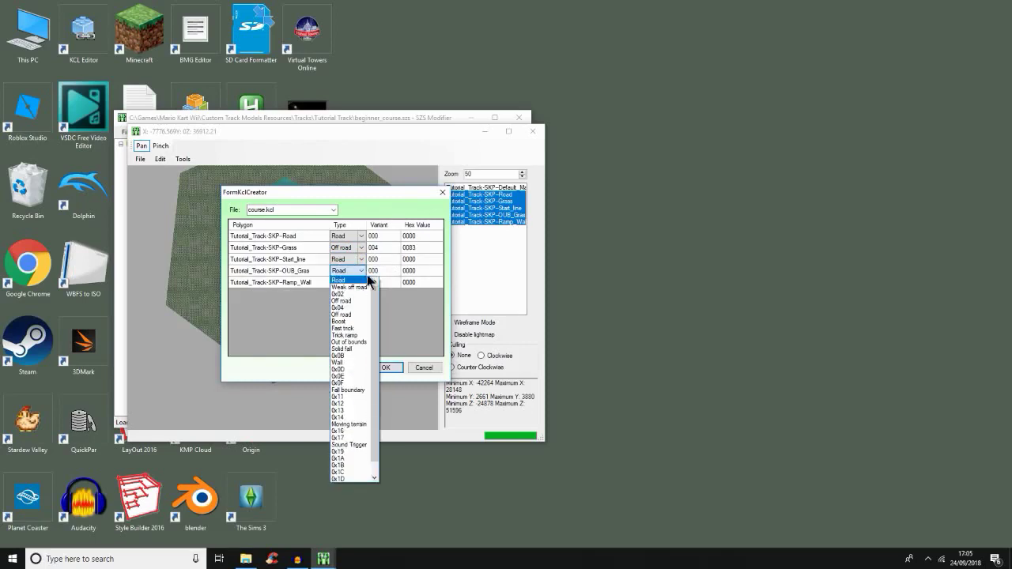
pyautogui.click(351, 348)
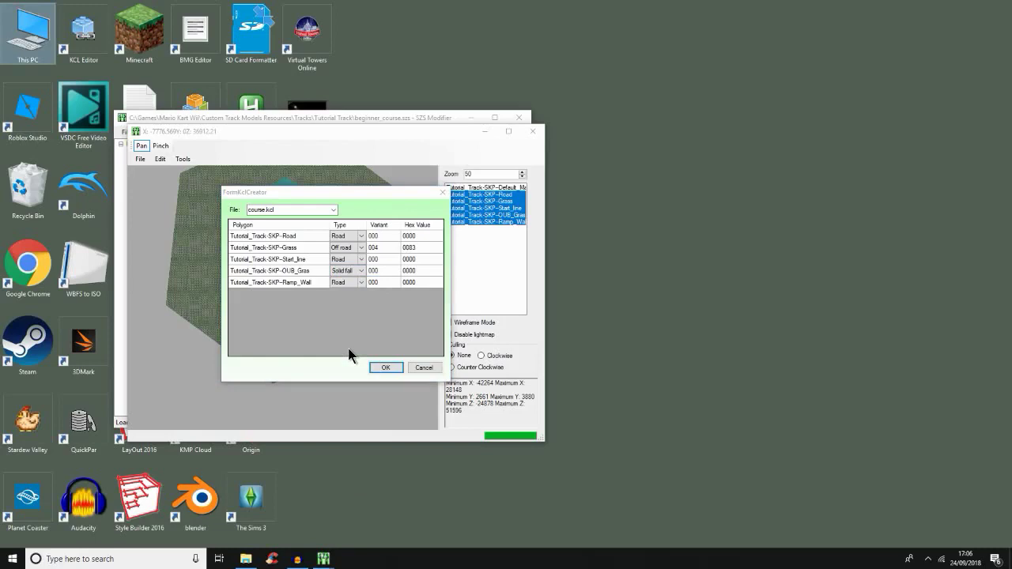
pyautogui.click(17, 264)
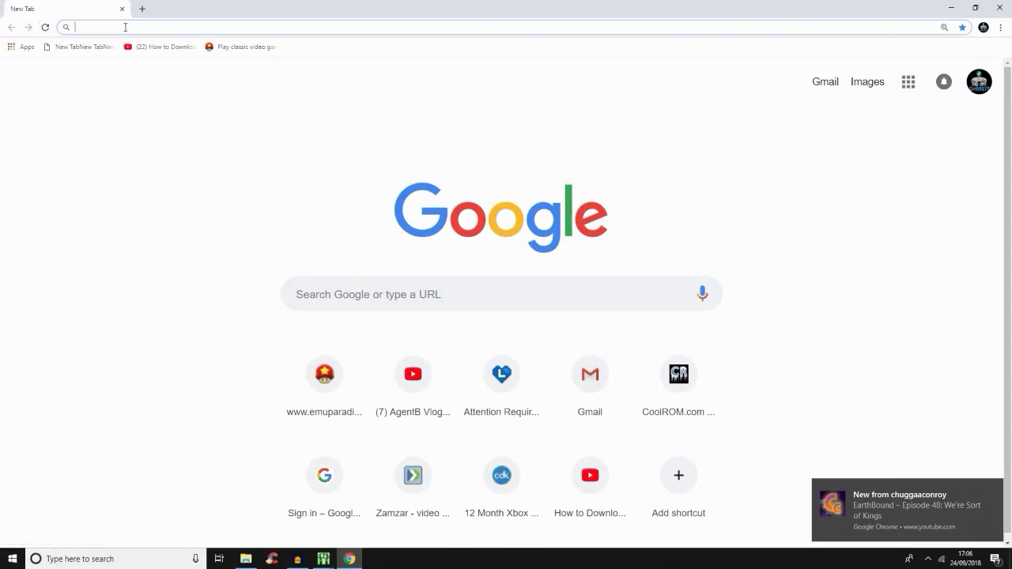
# Search Google for 'kcl values mario kart wiik' and open the KCL flag wiki page.
pyautogui.write('kcl val')
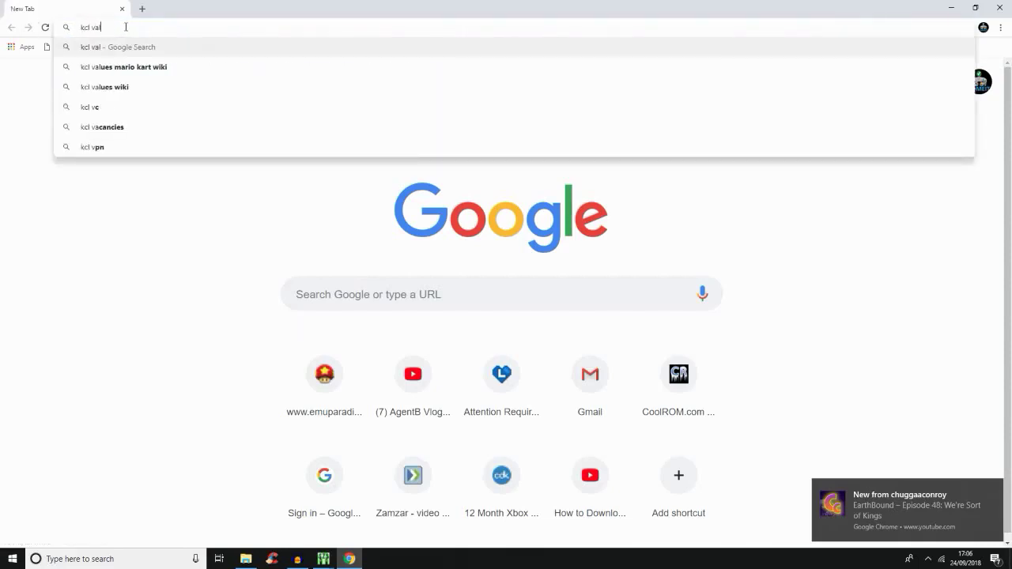
pyautogui.write('ues mario kart ')
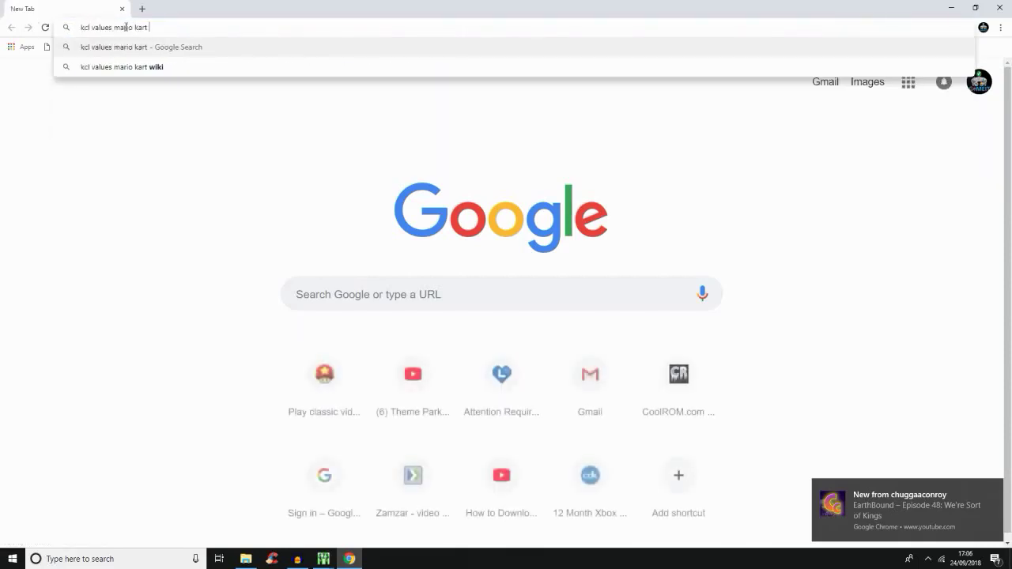
pyautogui.write('wiik')
pyautogui.press('Return')
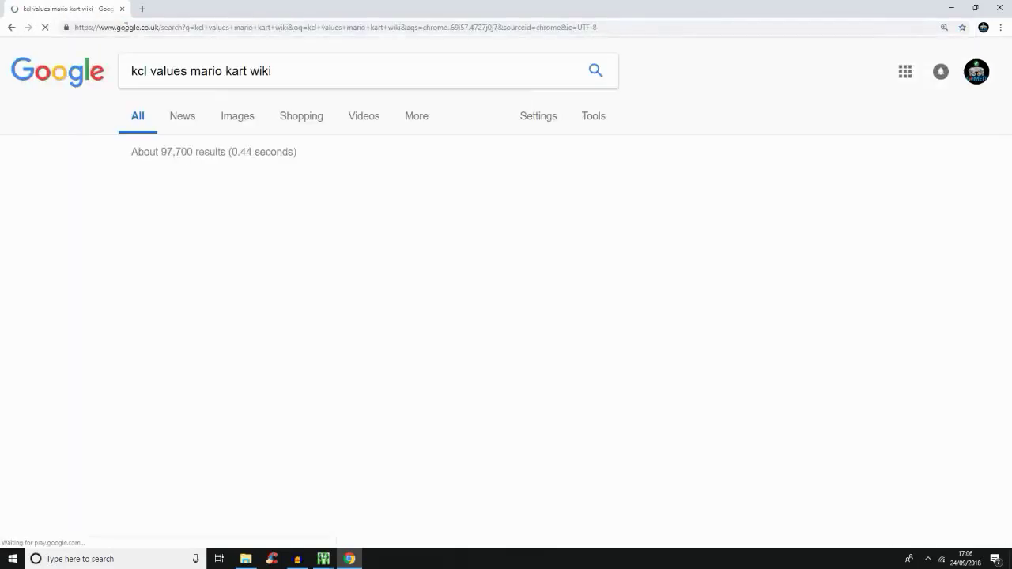
pyautogui.click(148, 183)
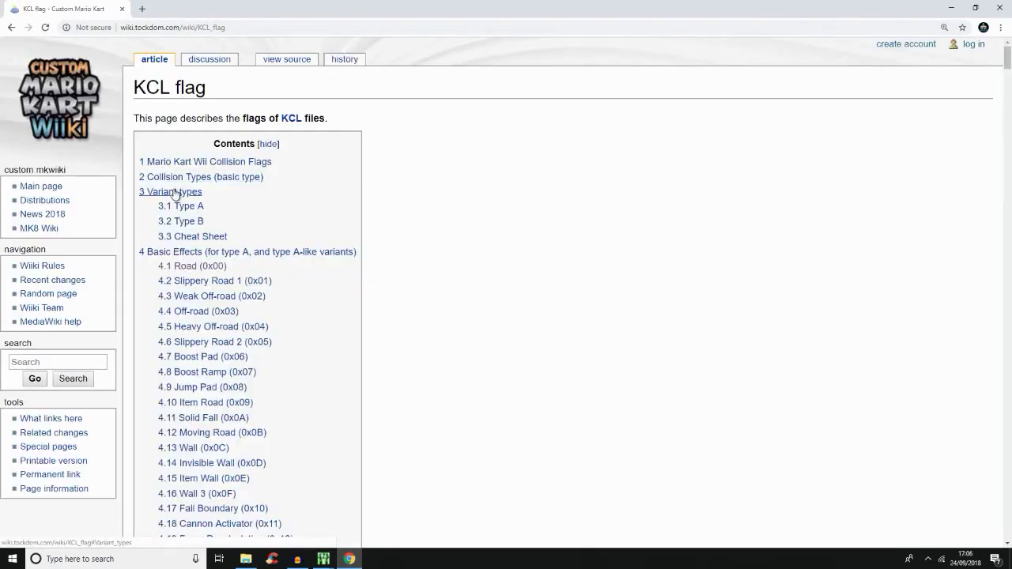
# Jump to Variant types and scroll down to the Solid Fall (0x0A) table.
pyautogui.click(179, 193)
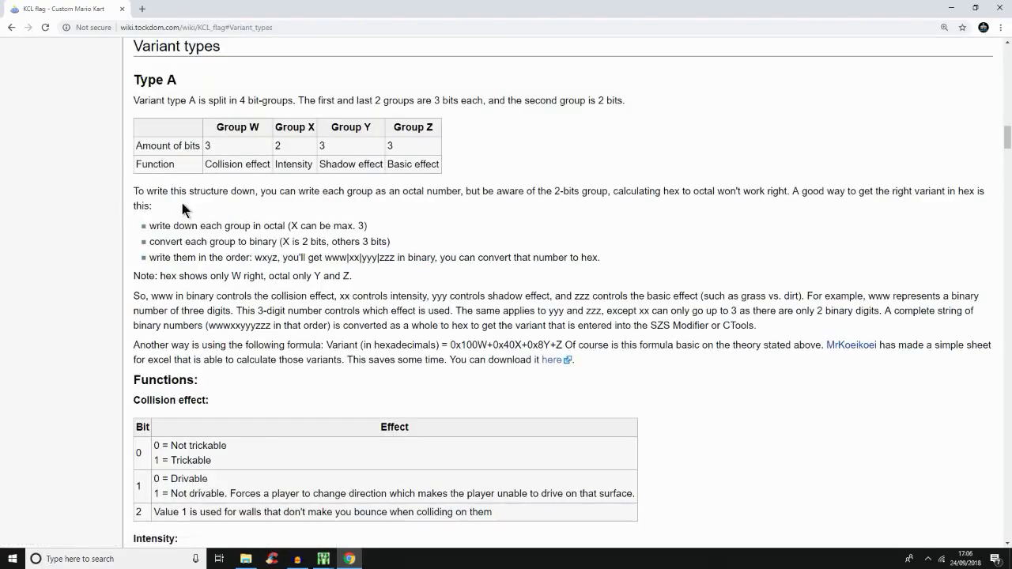
pyautogui.scroll(1, 183, 205)
pyautogui.scroll(-11, 183, 203)
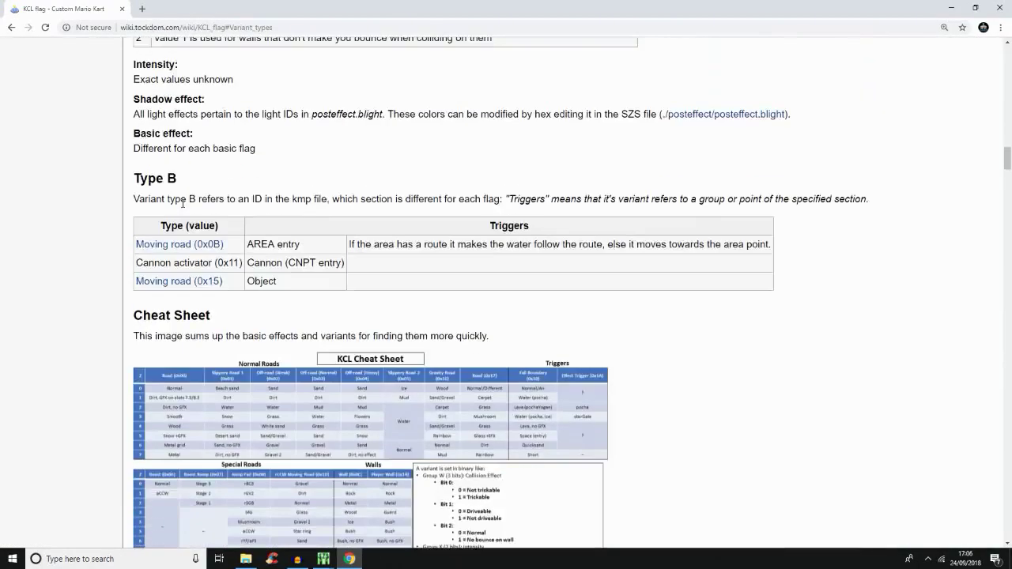
pyautogui.scroll(-5, 182, 208)
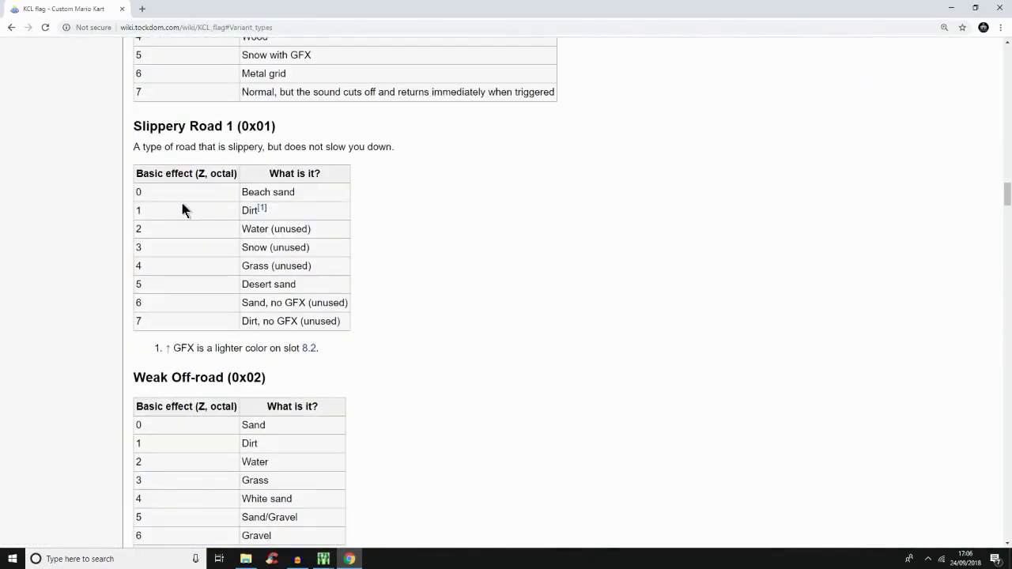
pyautogui.scroll(-5, 183, 204)
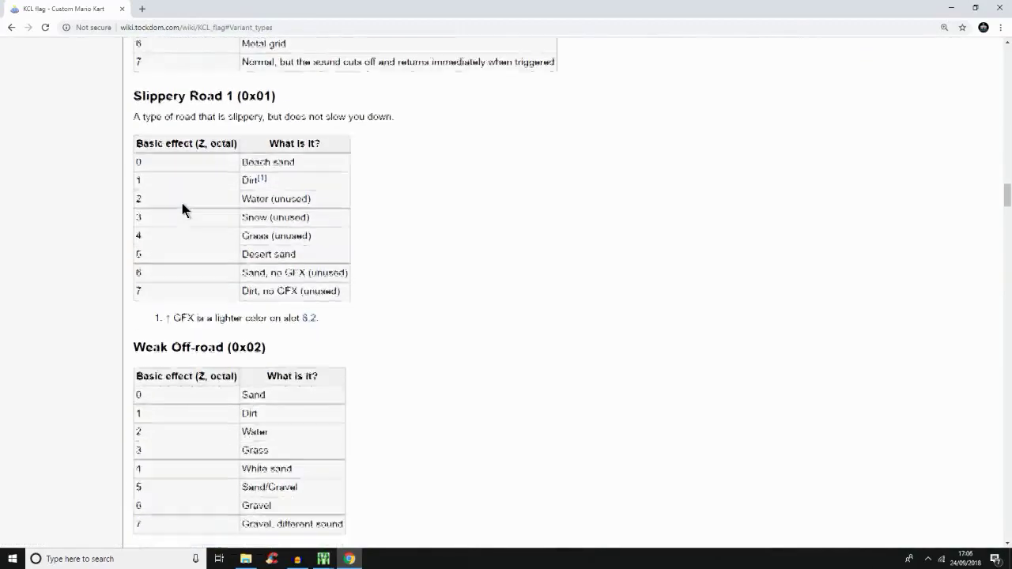
pyautogui.scroll(-4, 182, 208)
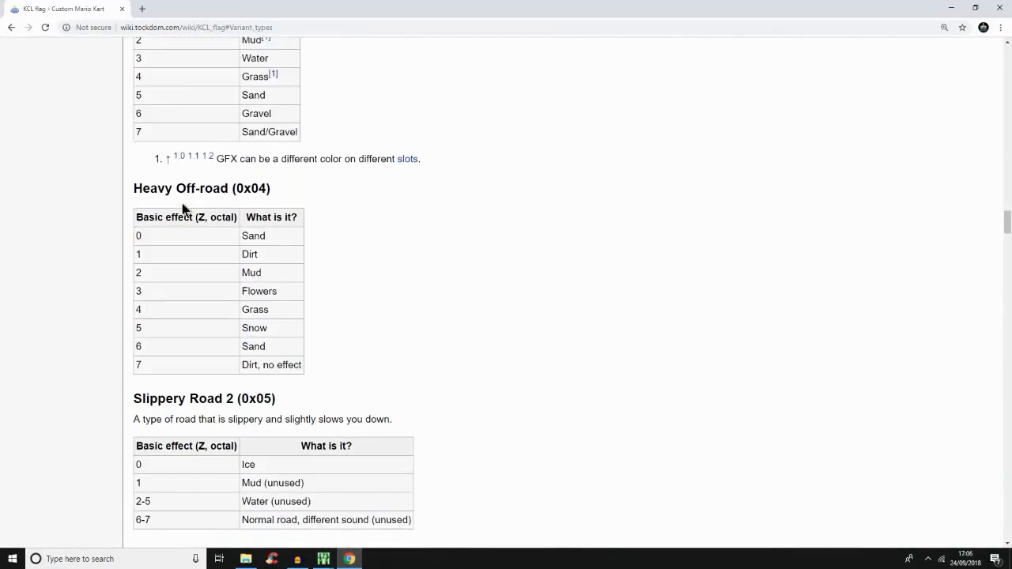
pyautogui.scroll(-4, 181, 207)
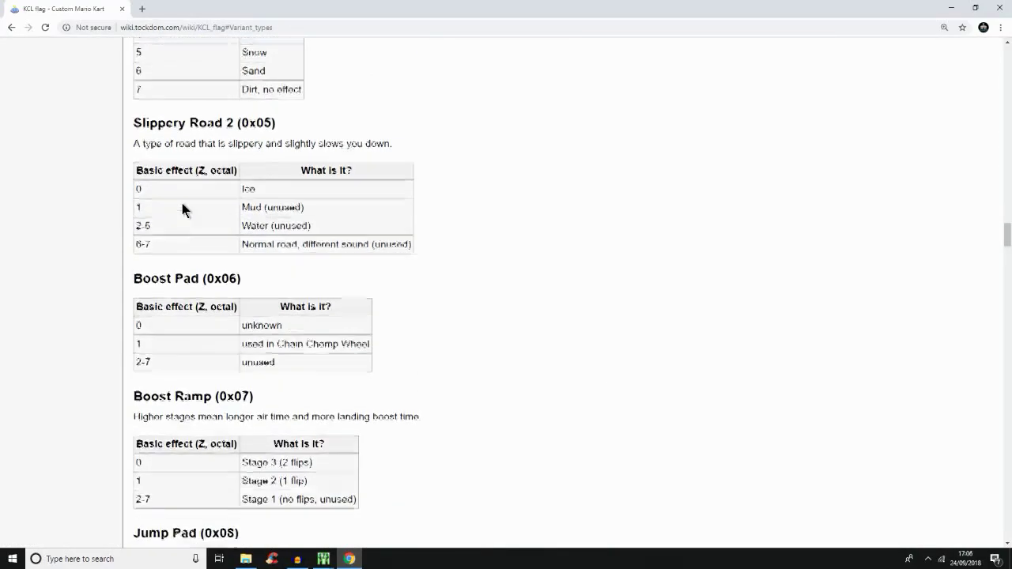
pyautogui.scroll(-3, 181, 207)
pyautogui.scroll(-1, 182, 203)
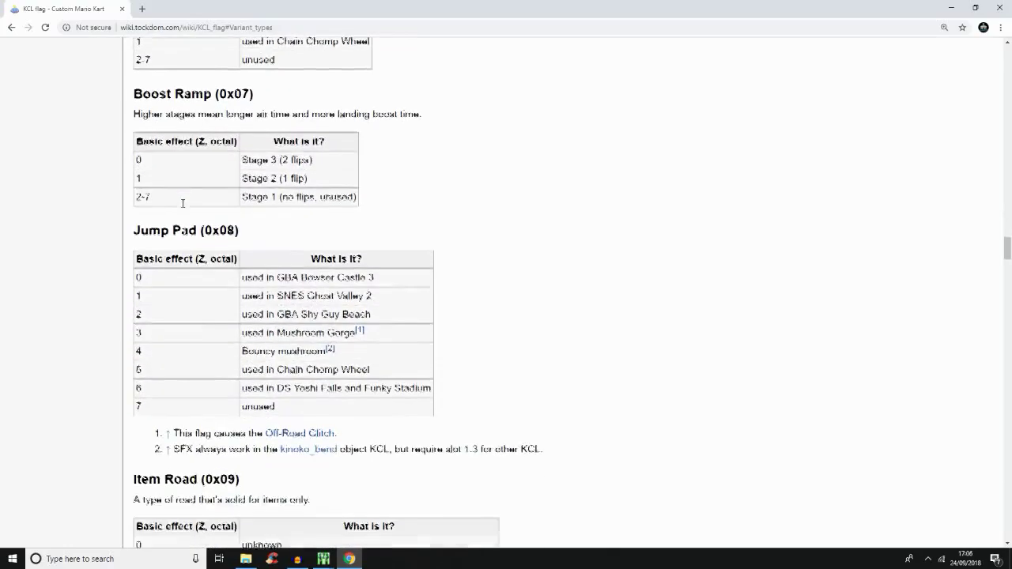
pyautogui.scroll(-3, 182, 203)
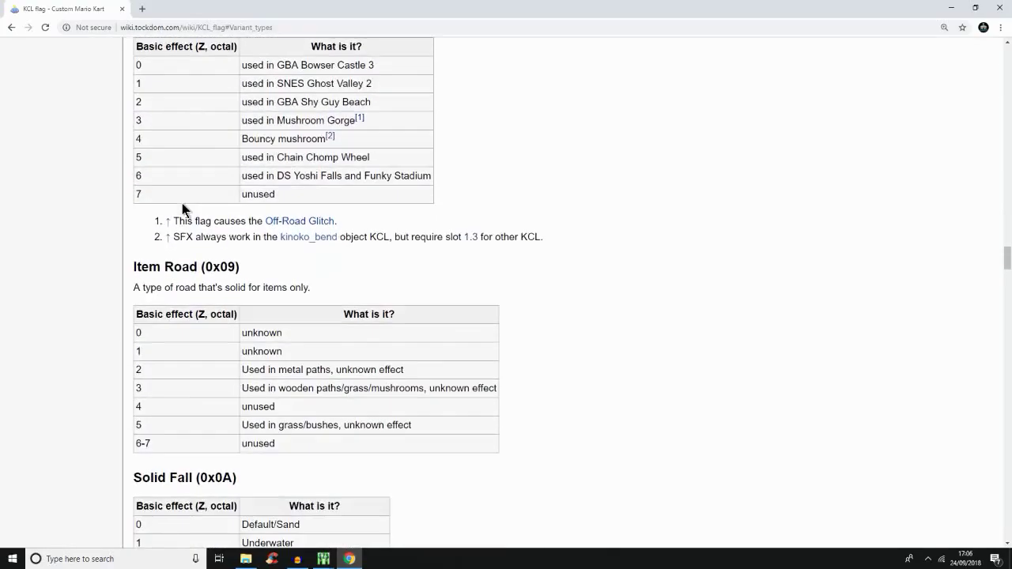
pyautogui.scroll(-4, 182, 203)
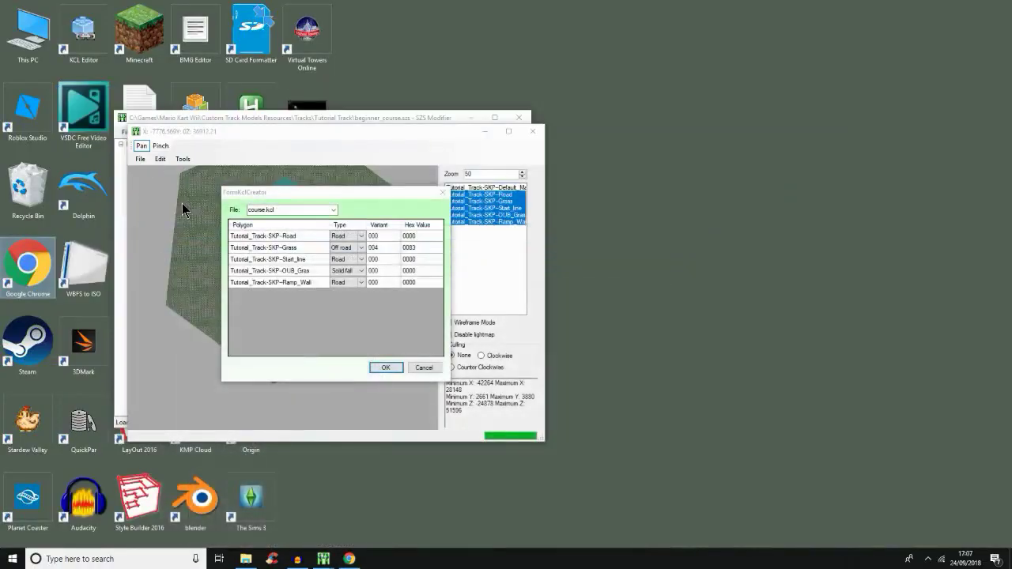
# Give OUB_Grass variant 005 while keeping its type as Solid fall.
pyautogui.click(317, 270)
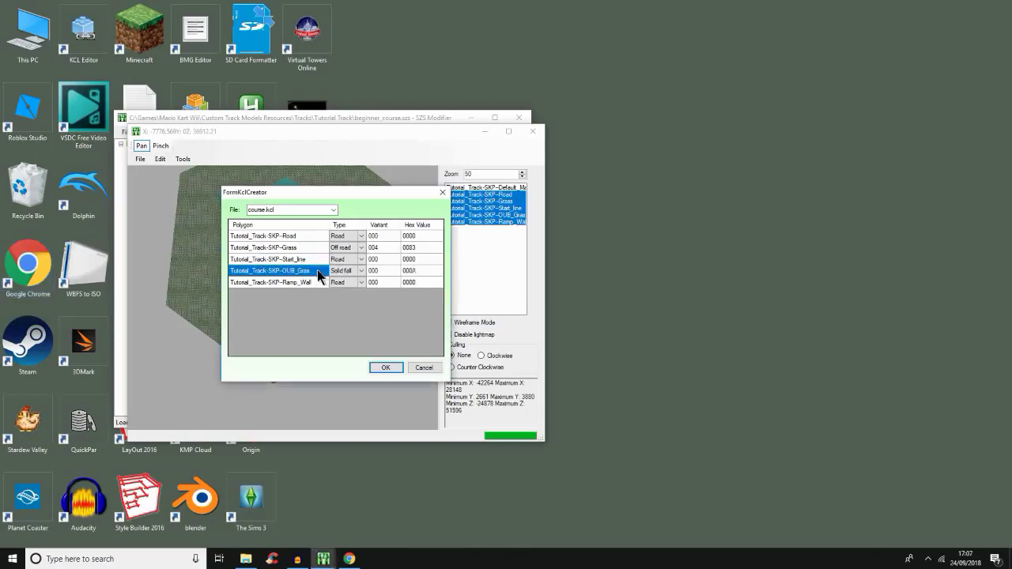
pyautogui.click(382, 269)
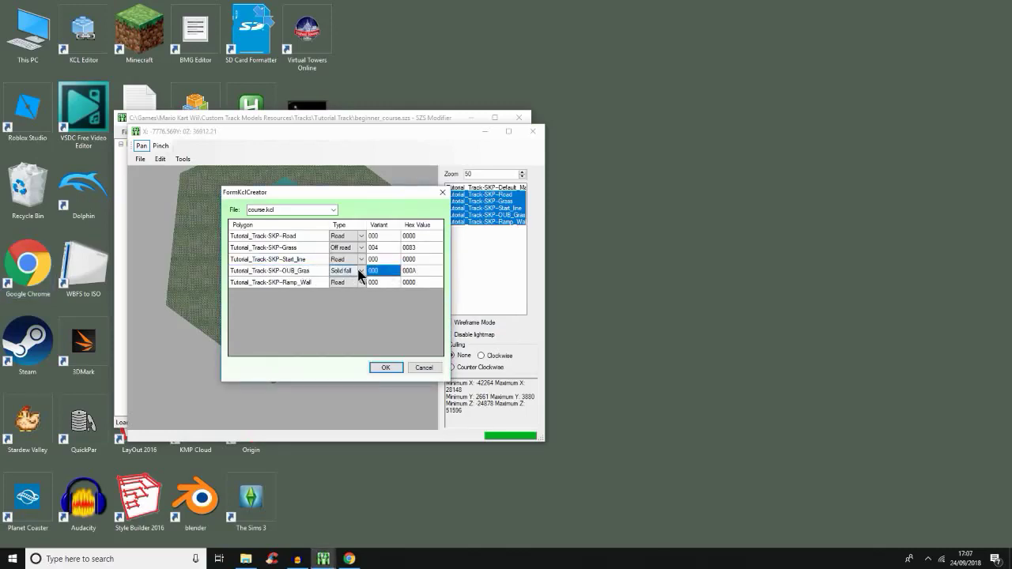
pyautogui.write('5')
pyautogui.press('Return')
pyautogui.click(358, 271)
pyautogui.click(359, 272)
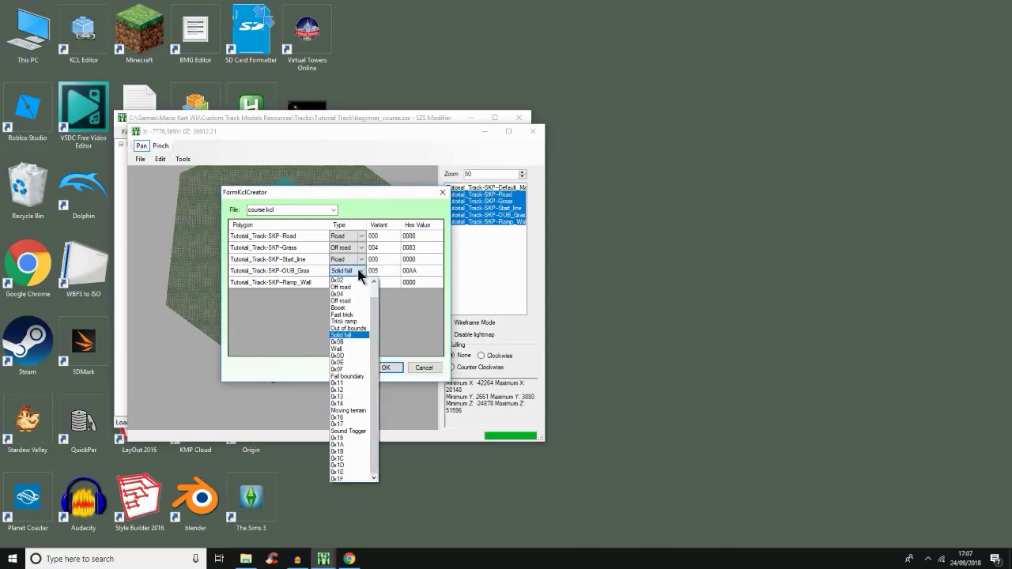
pyautogui.click(360, 273)
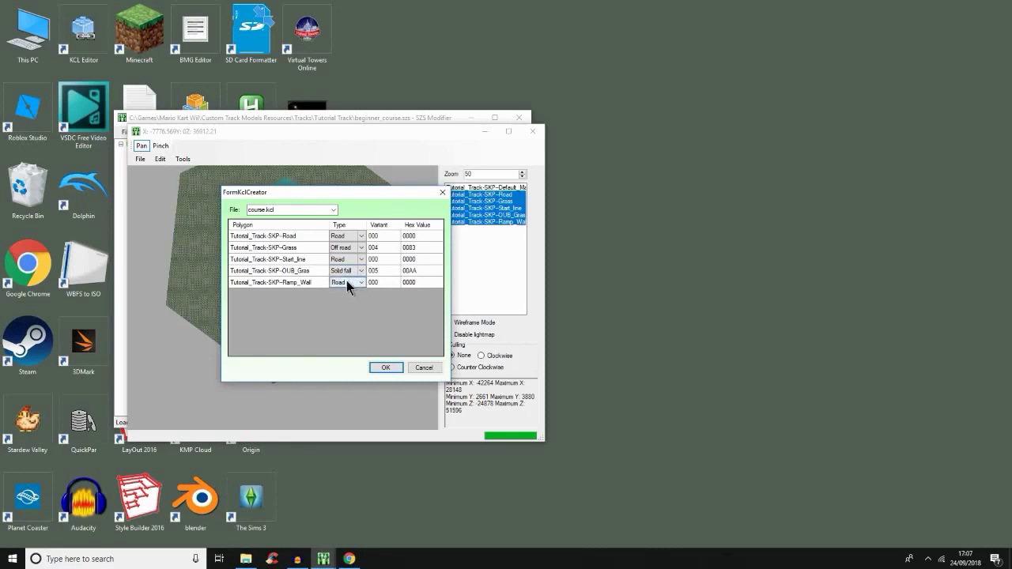
# Make Ramp_Wall a Wall surface and confirm to build the KCL.
pyautogui.click(346, 282)
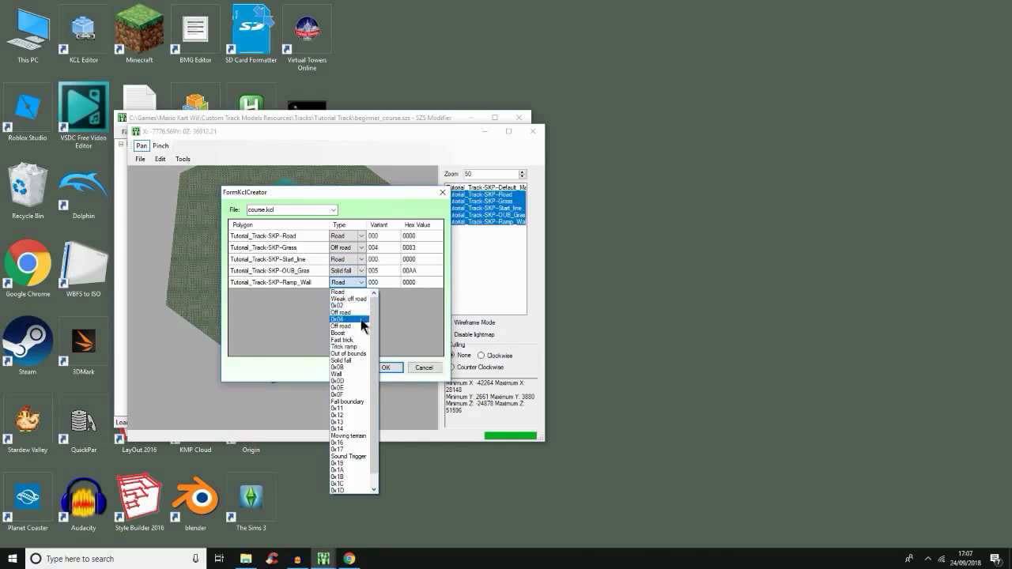
pyautogui.click(358, 373)
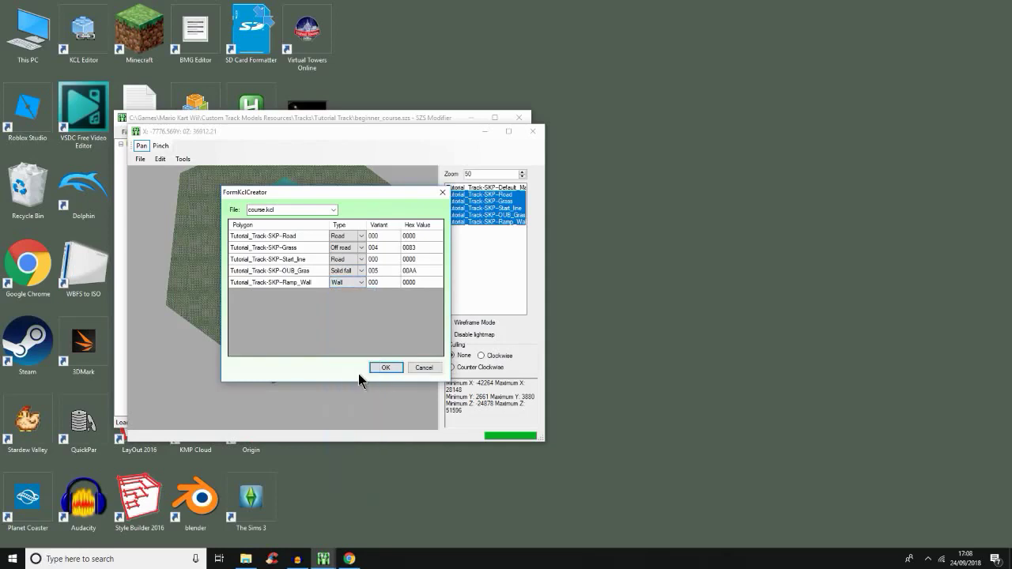
pyautogui.click(385, 368)
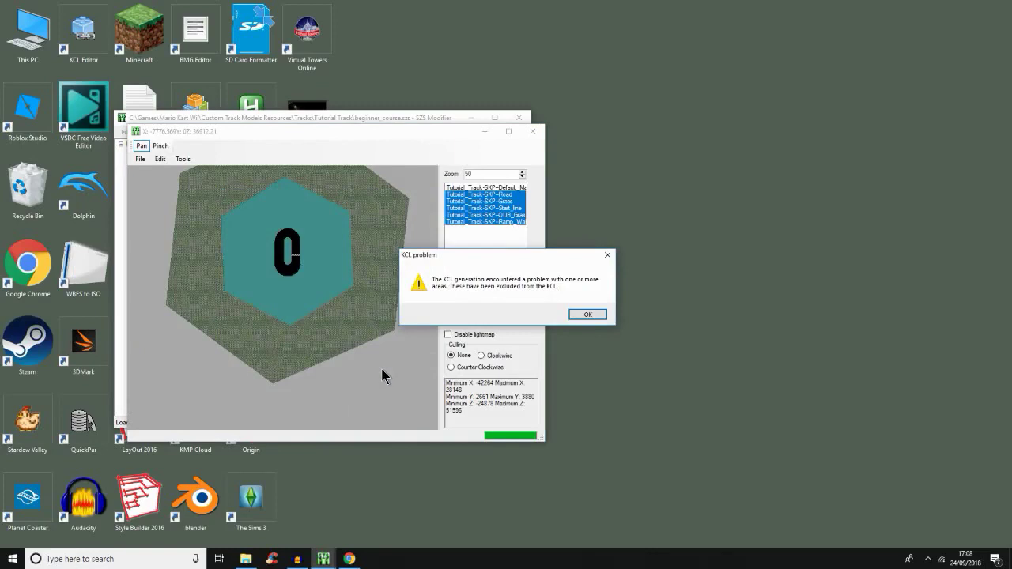
# Dismiss the KCL warning, save the collision from the viewer, and close the preview.
pyautogui.press('Return')
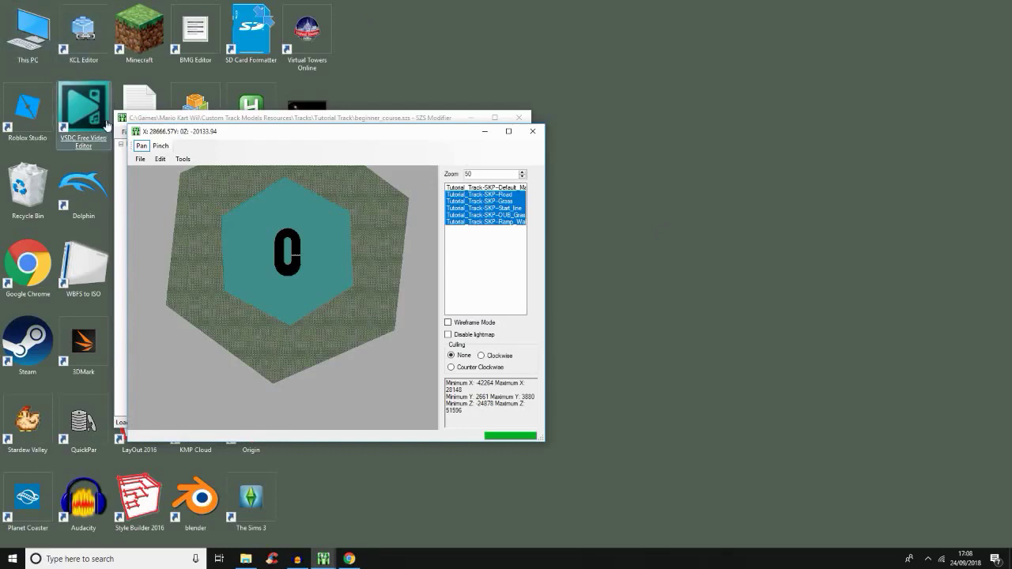
pyautogui.click(140, 159)
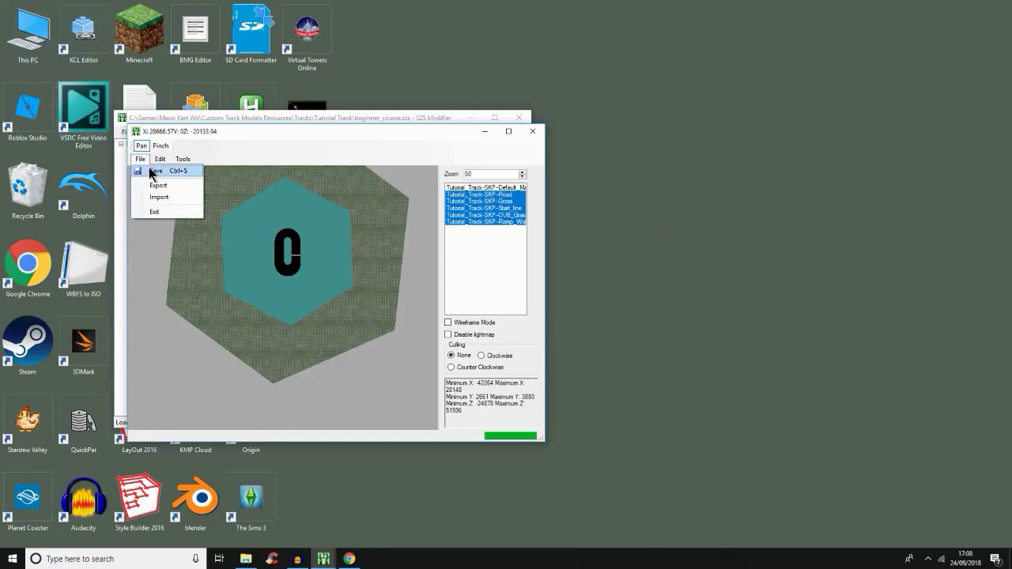
pyautogui.click(155, 171)
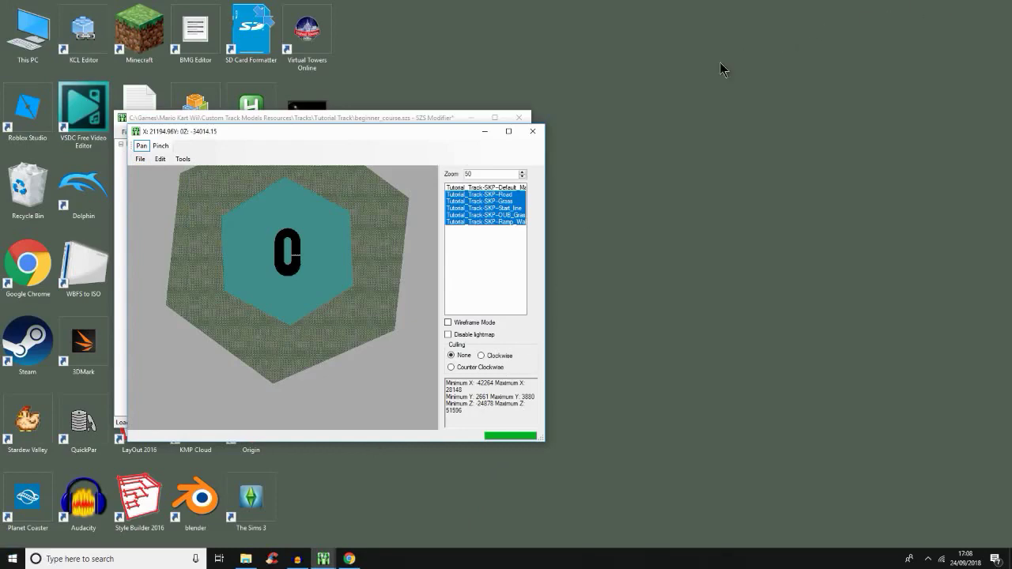
pyautogui.click(531, 131)
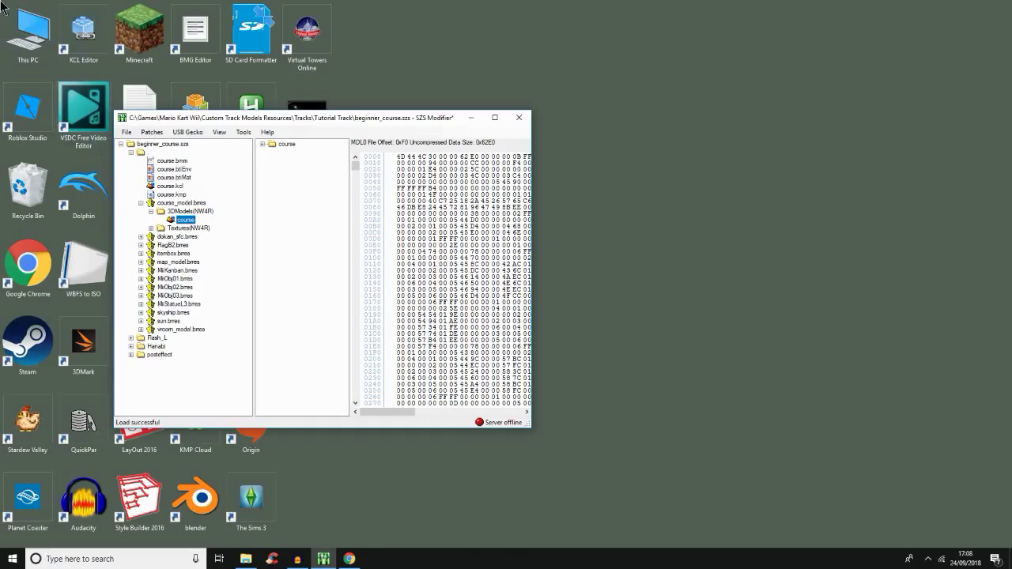
# Save the beginner_course.szs archive, save again, then close SZS Modifier.
pyautogui.click(126, 132)
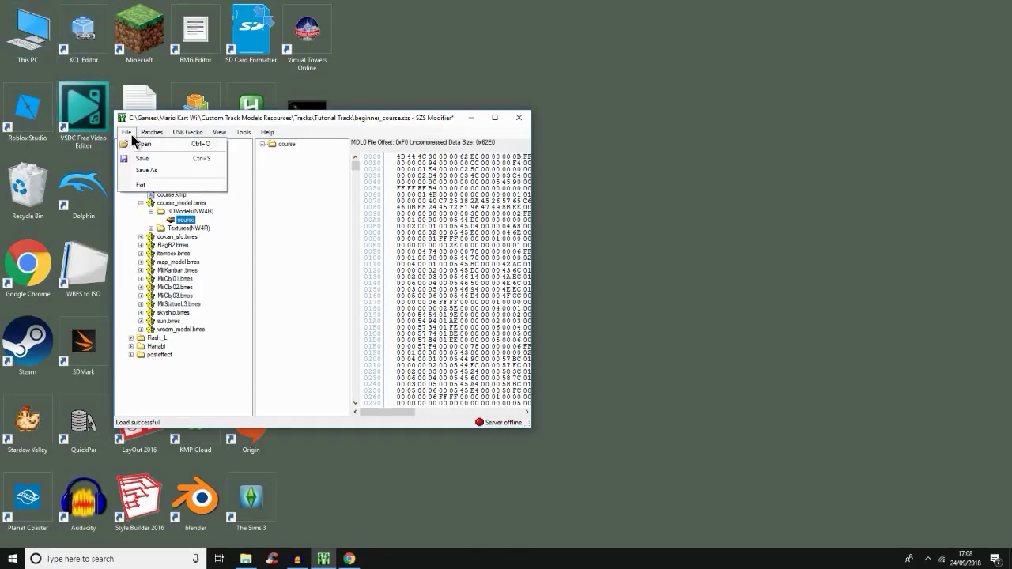
pyautogui.click(161, 159)
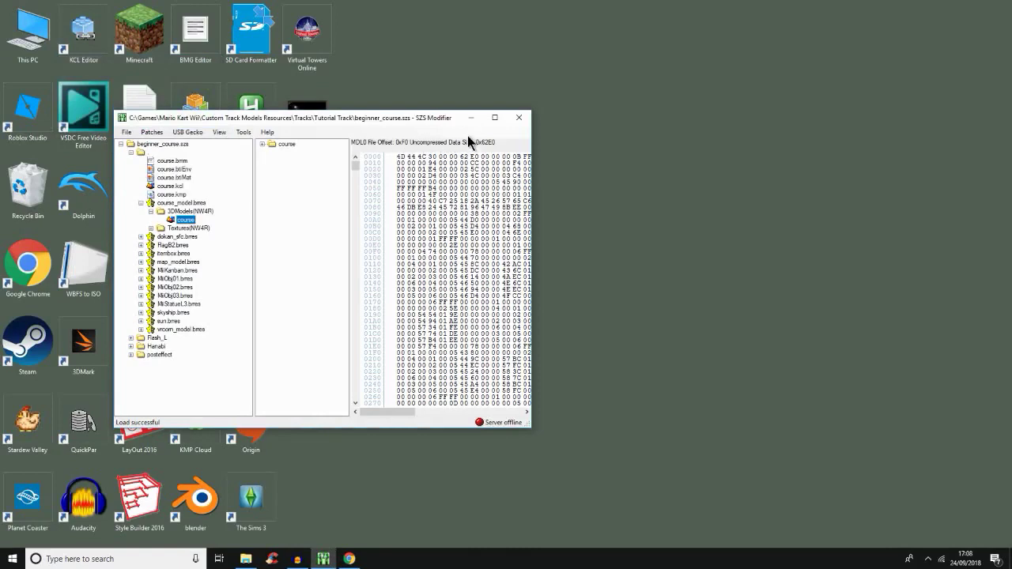
pyautogui.click(127, 132)
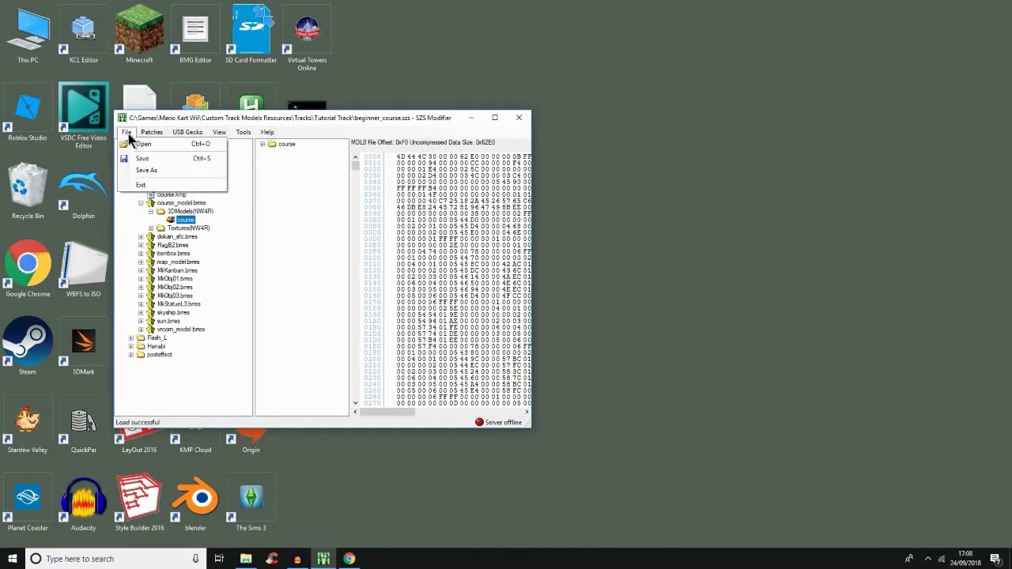
pyautogui.click(136, 159)
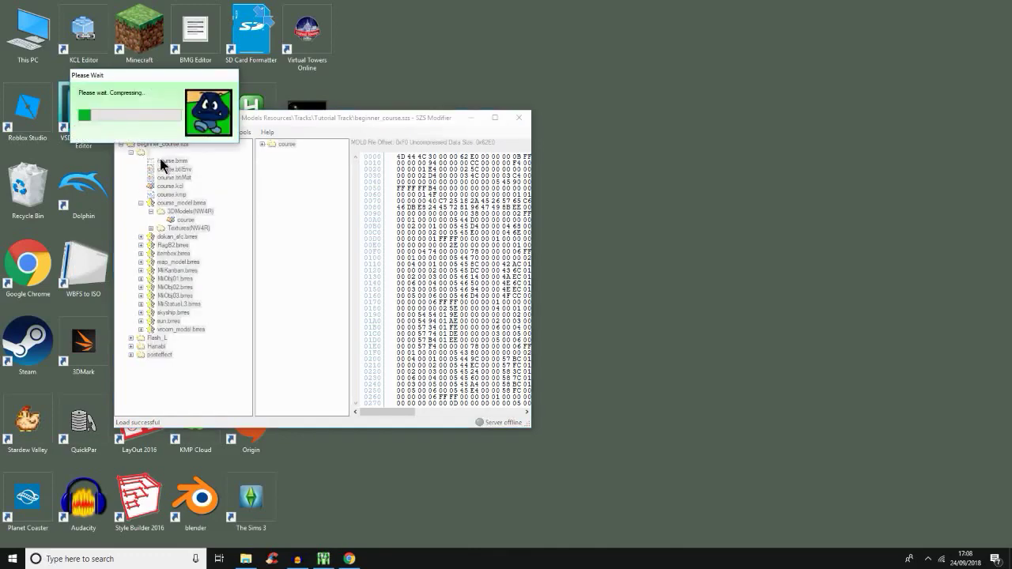
pyautogui.click(519, 120)
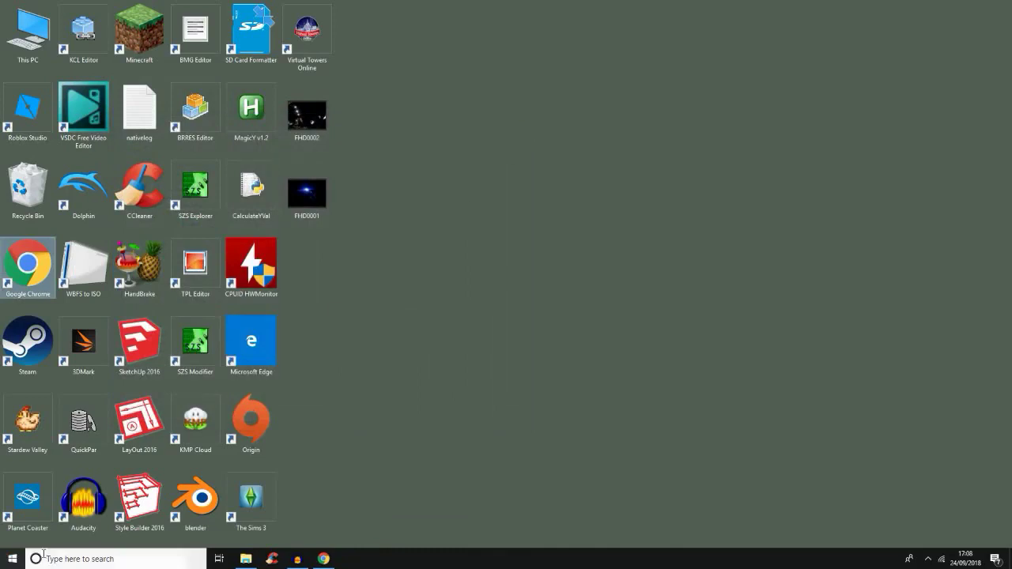
# Restore File Explorer and navigate via C: > Games into the Mario Kart Wii folder.
pyautogui.moveTo(245, 559)
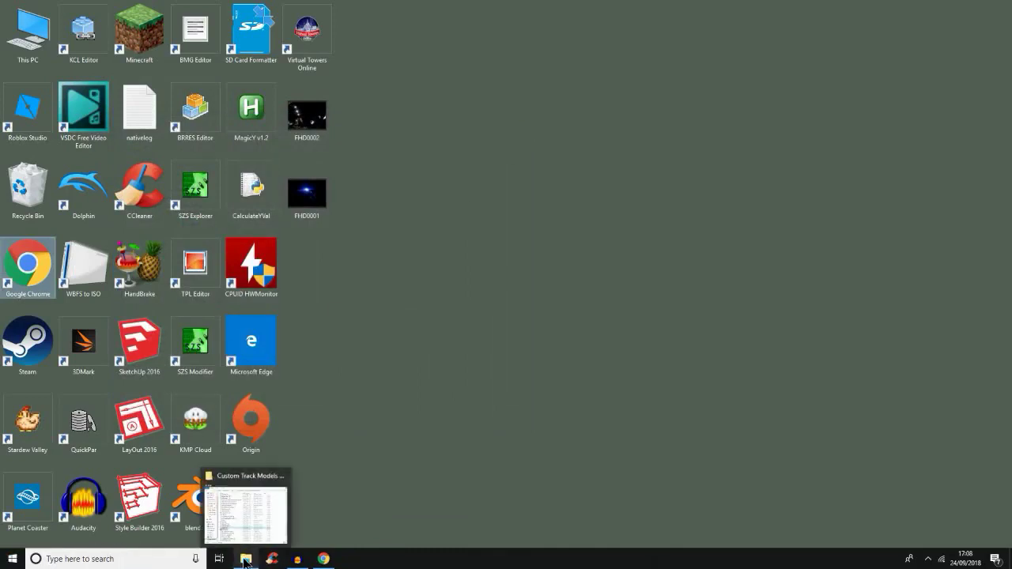
pyautogui.click(247, 537)
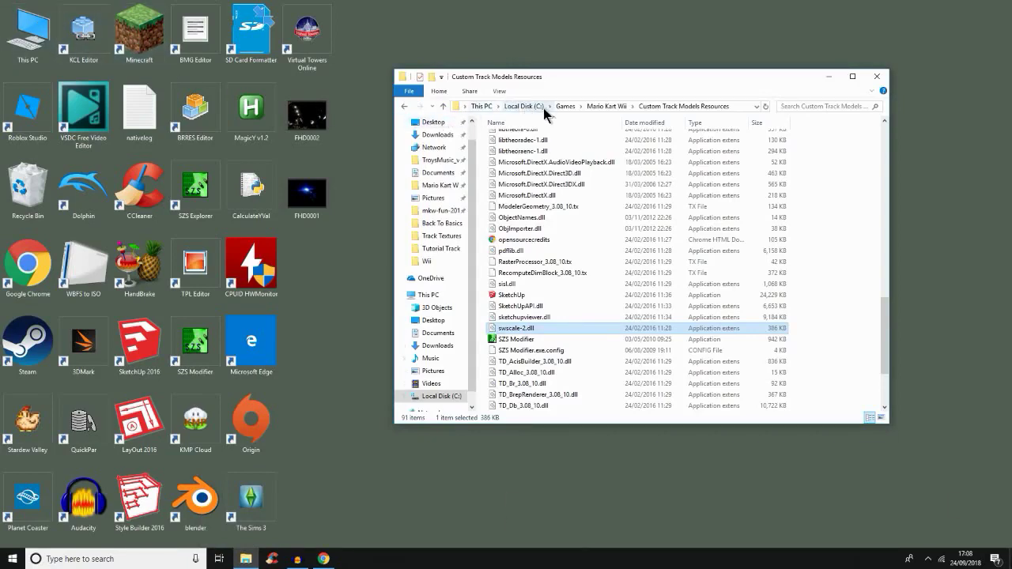
pyautogui.click(590, 106)
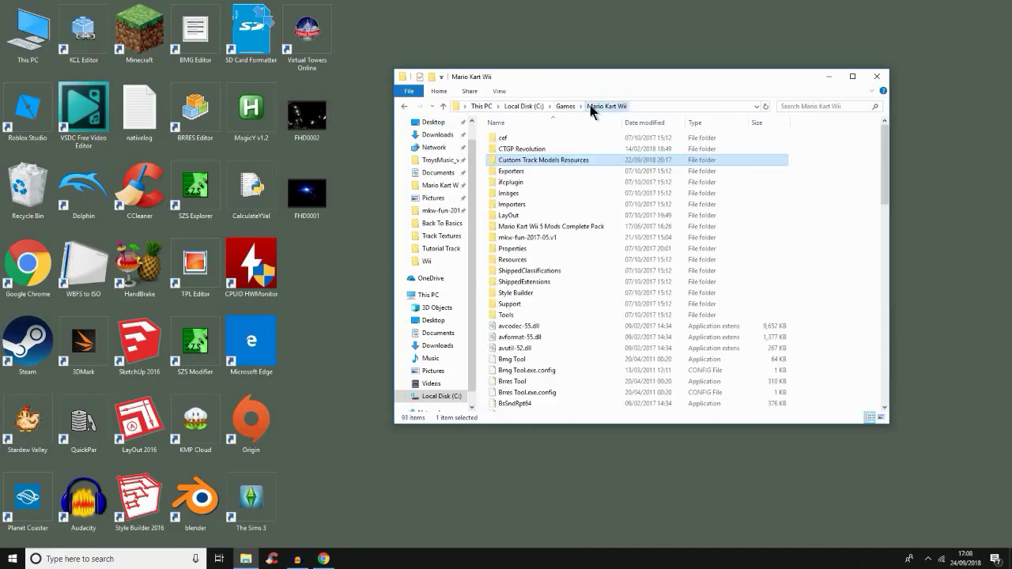
pyautogui.click(514, 107)
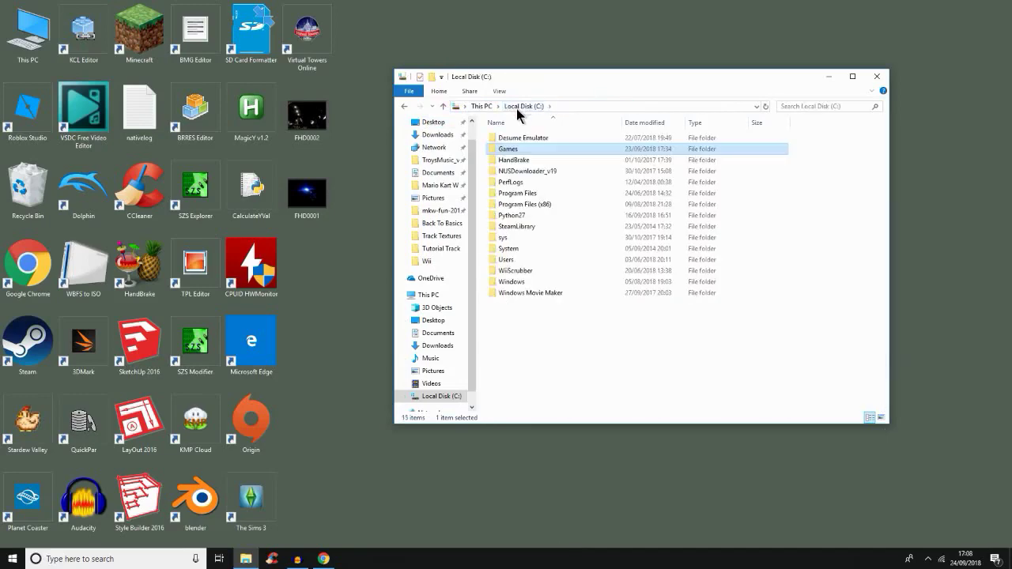
pyautogui.doubleClick(516, 150)
pyautogui.click(515, 150)
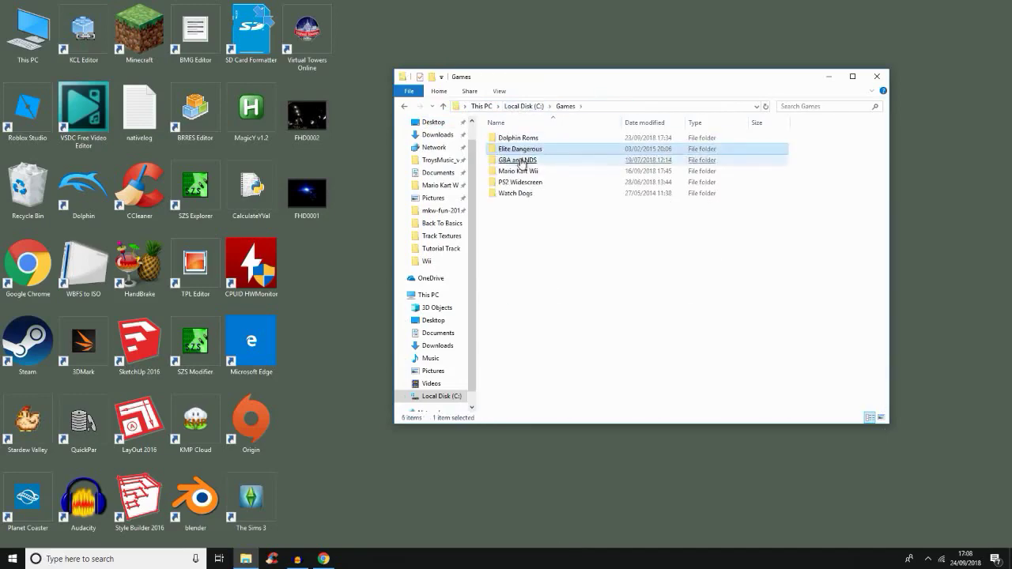
pyautogui.click(520, 161)
pyautogui.doubleClick(518, 171)
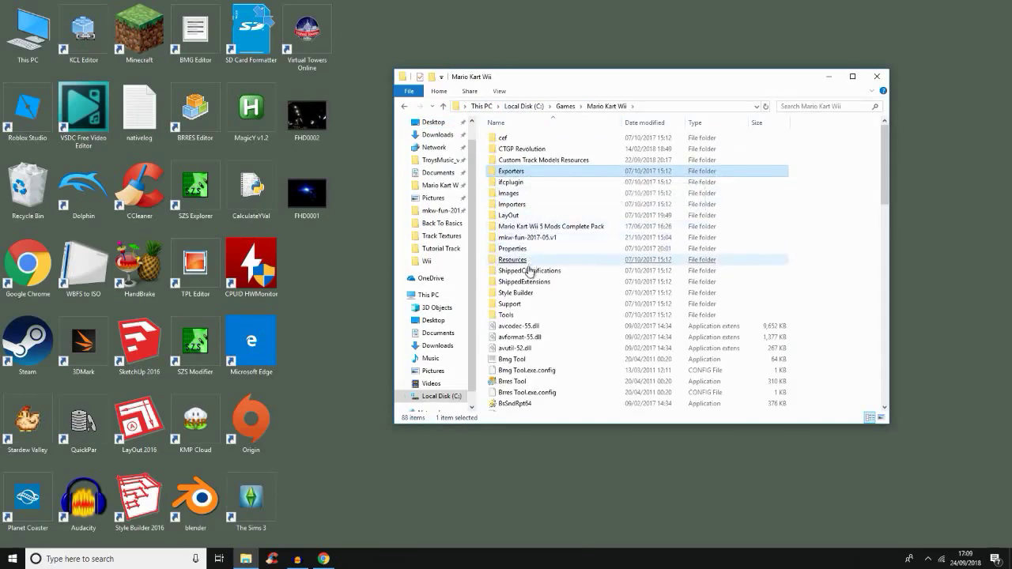
# Go into Custom Track Models Resources > Tracks > Tutorial Track and open beginner_course.szs.
pyautogui.click(521, 161)
pyautogui.doubleClick(521, 161)
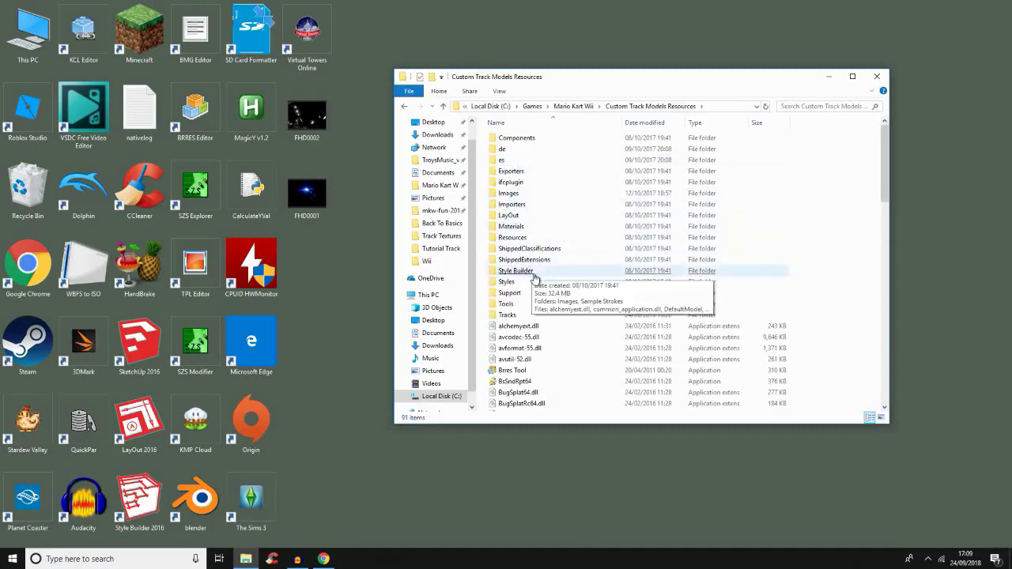
pyautogui.doubleClick(531, 315)
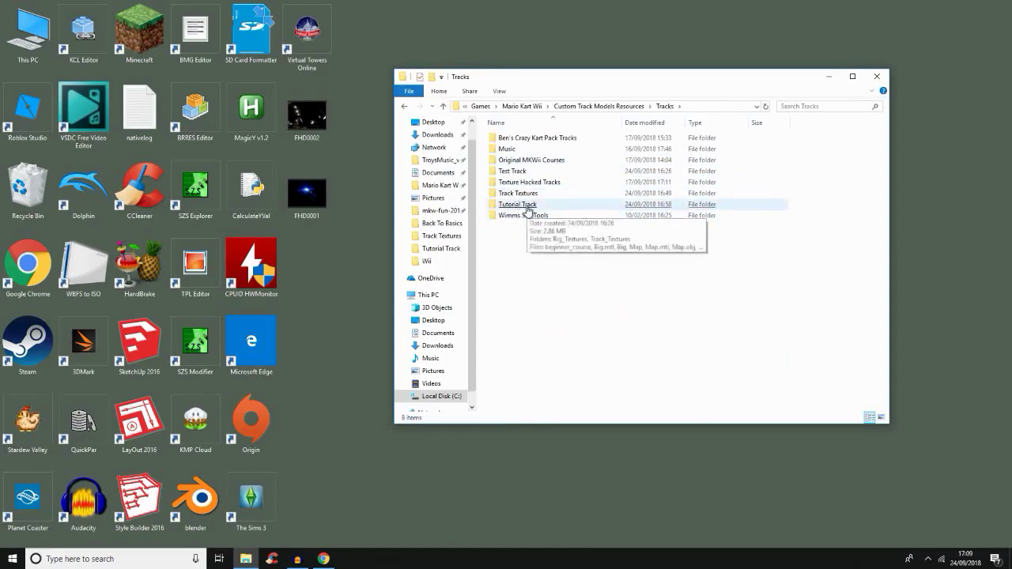
pyautogui.doubleClick(525, 207)
pyautogui.click(528, 209)
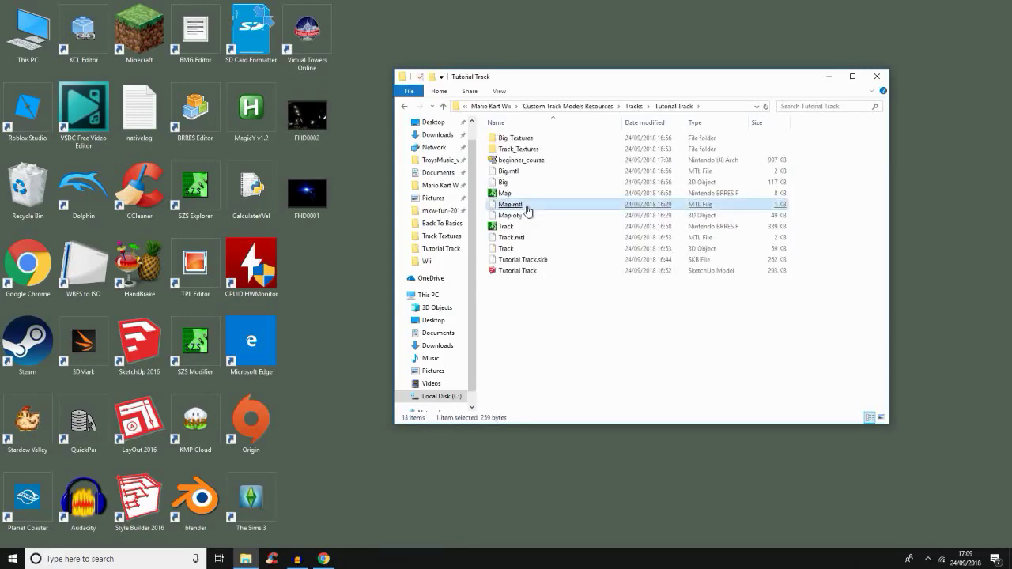
pyautogui.click(514, 161)
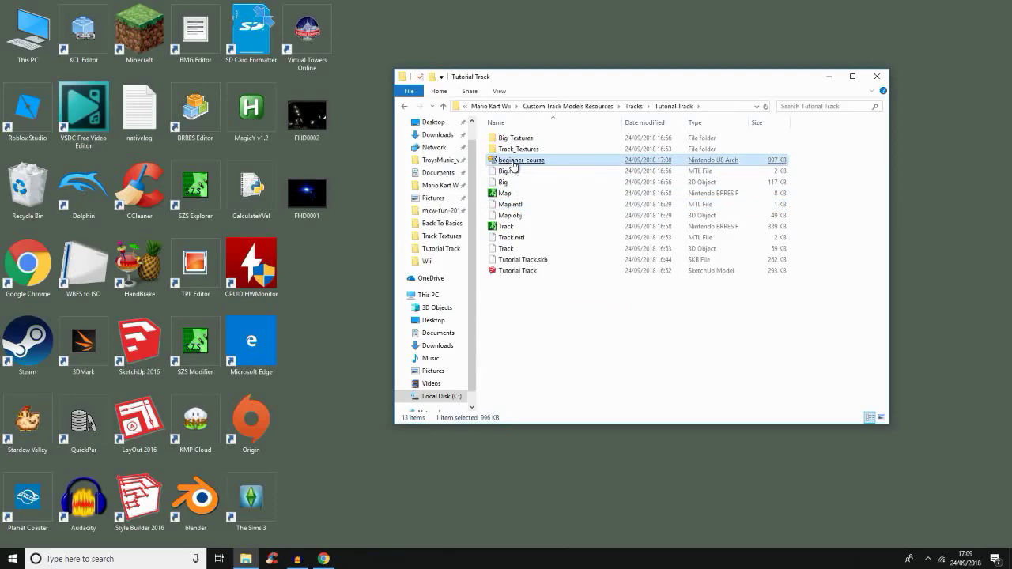
pyautogui.doubleClick(514, 161)
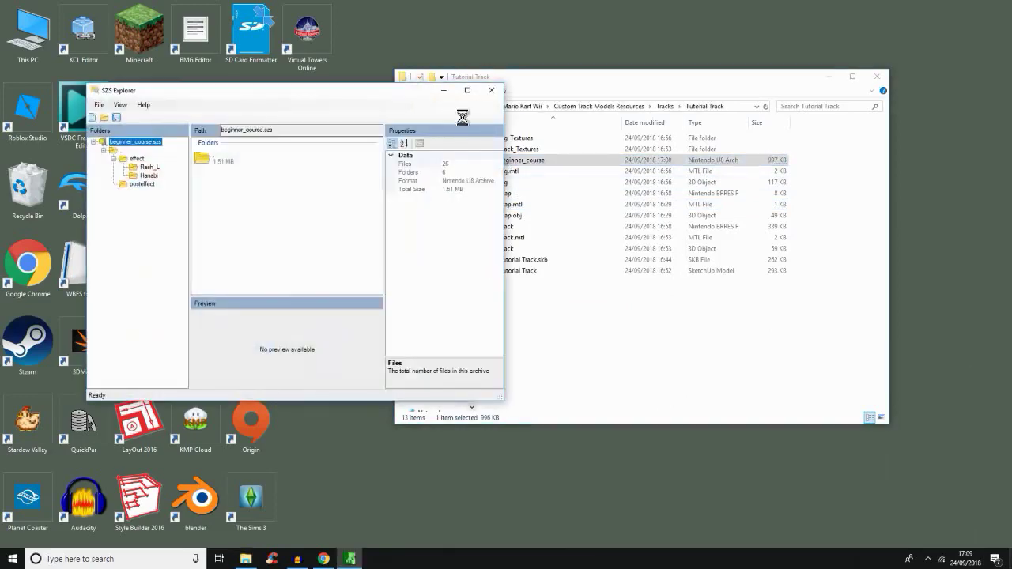
# Replace course_model.brres in the archive with the Track model file.
pyautogui.click(113, 152)
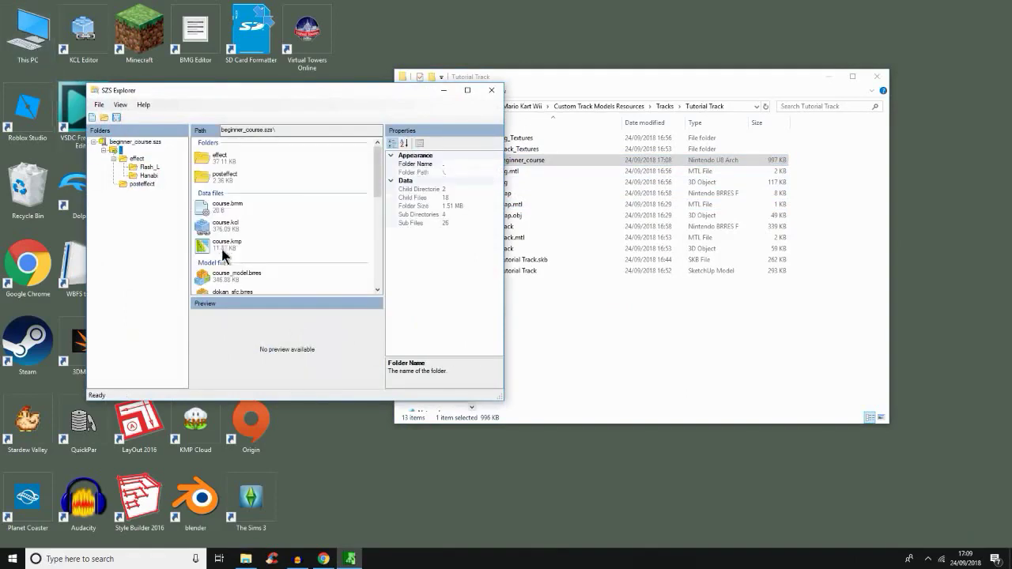
pyautogui.click(233, 276)
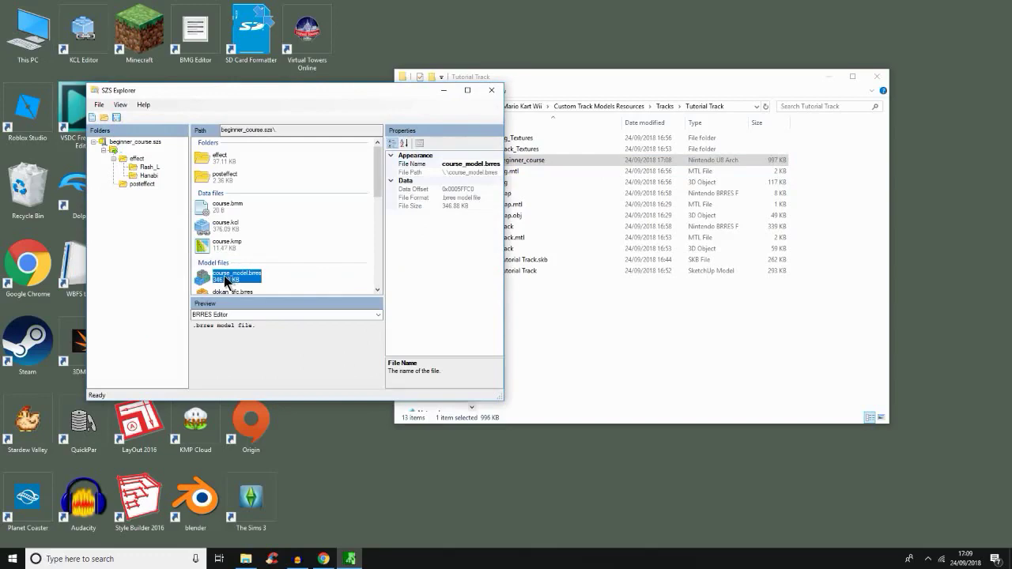
pyautogui.rightClick(226, 281)
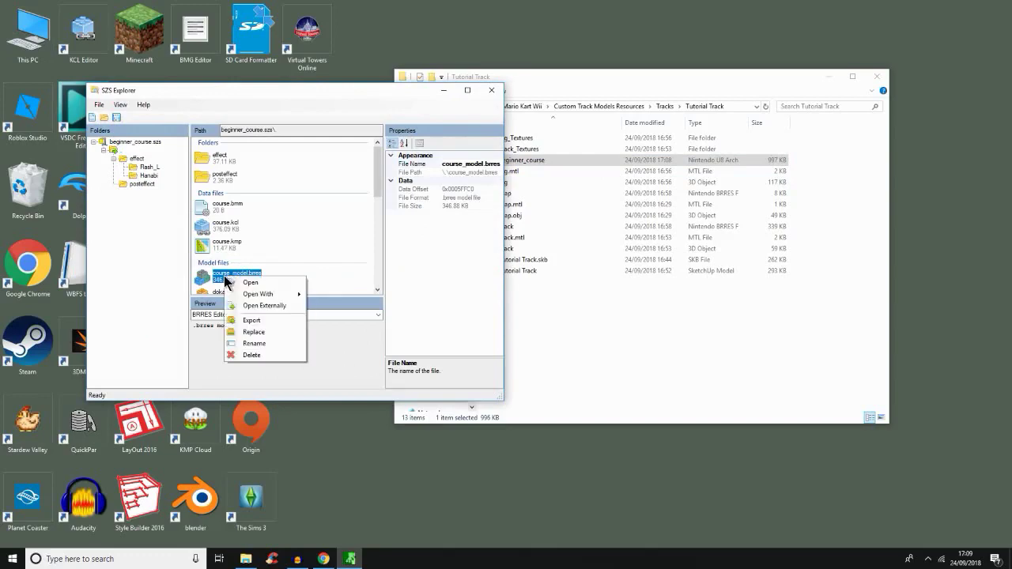
pyautogui.click(270, 333)
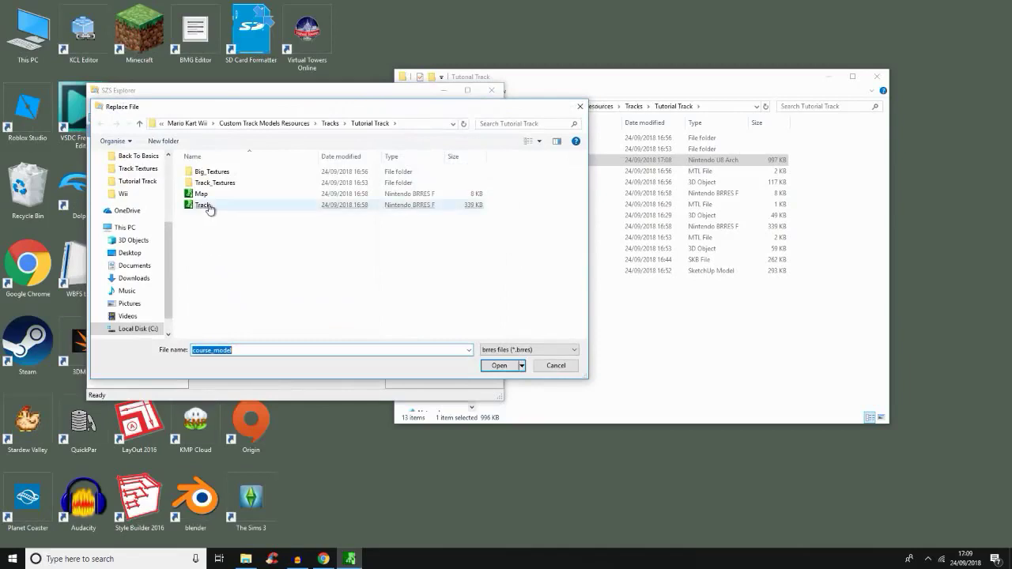
pyautogui.doubleClick(202, 205)
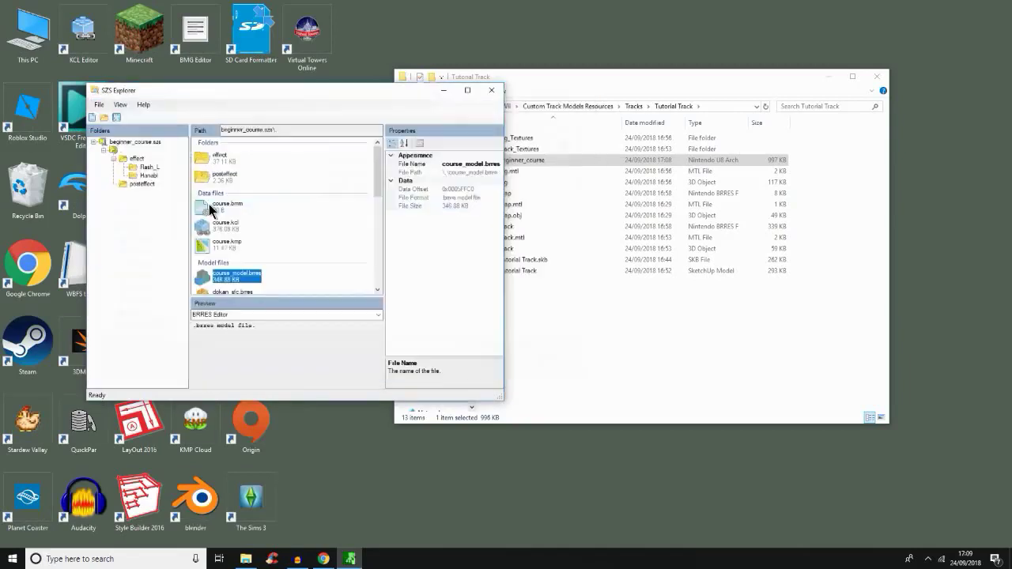
# Save beginner_course.szs and show the desktop with Win+D.
pyautogui.click(99, 104)
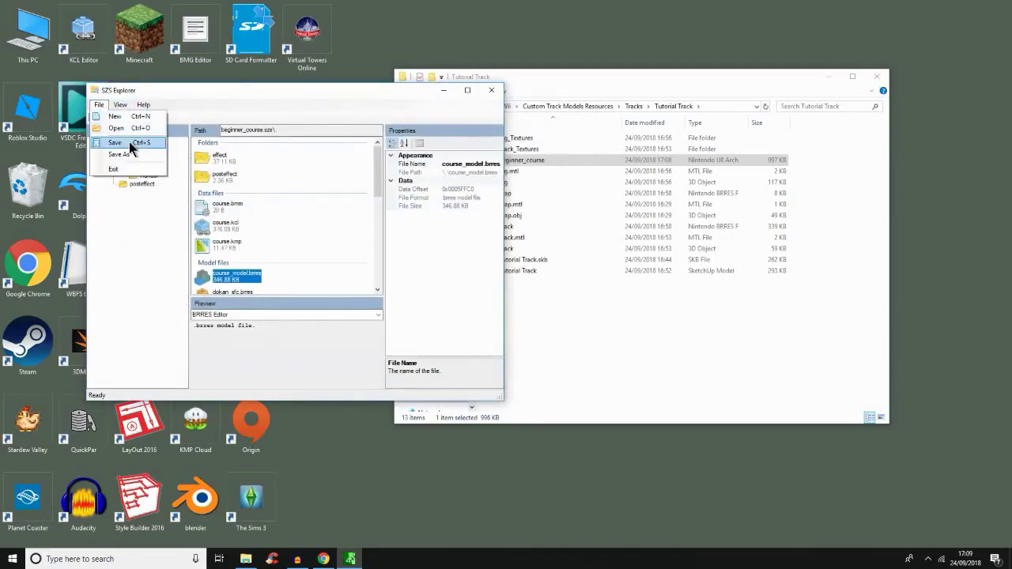
pyautogui.click(129, 142)
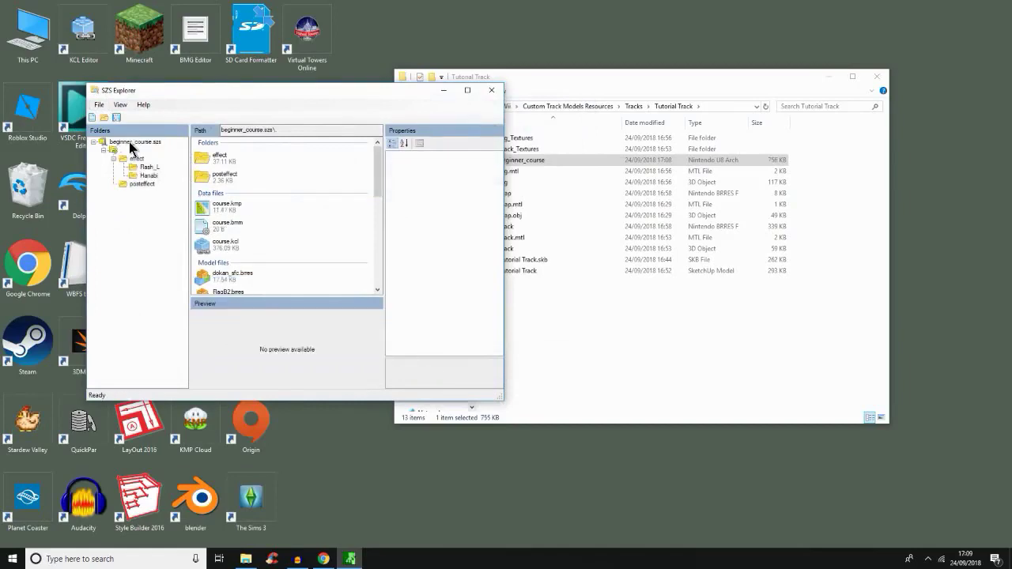
pyautogui.press('super+d')
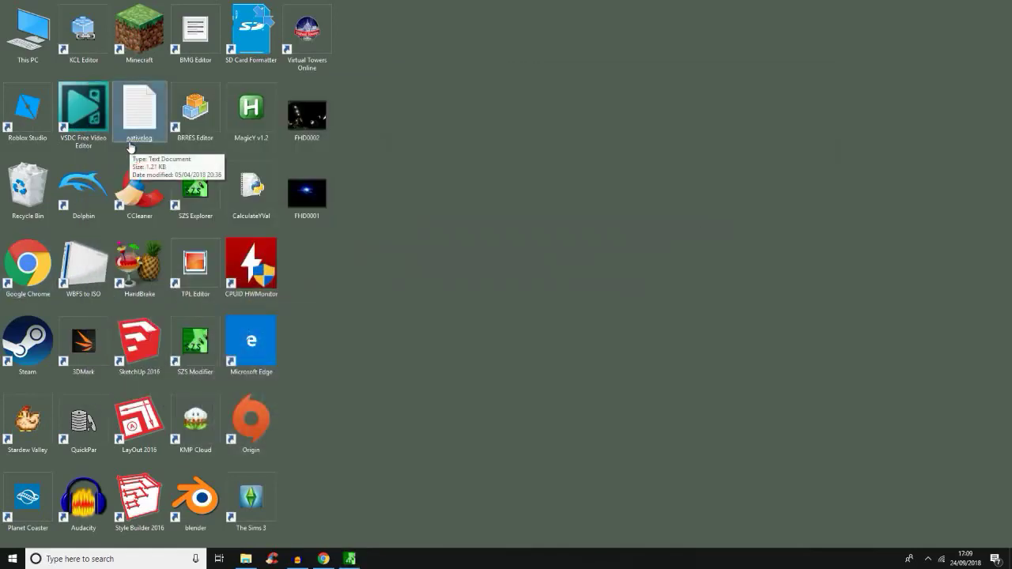
# Export course.kmp from the SZS Explorer archive into the Tutorial Track folder.
pyautogui.press('super+d')
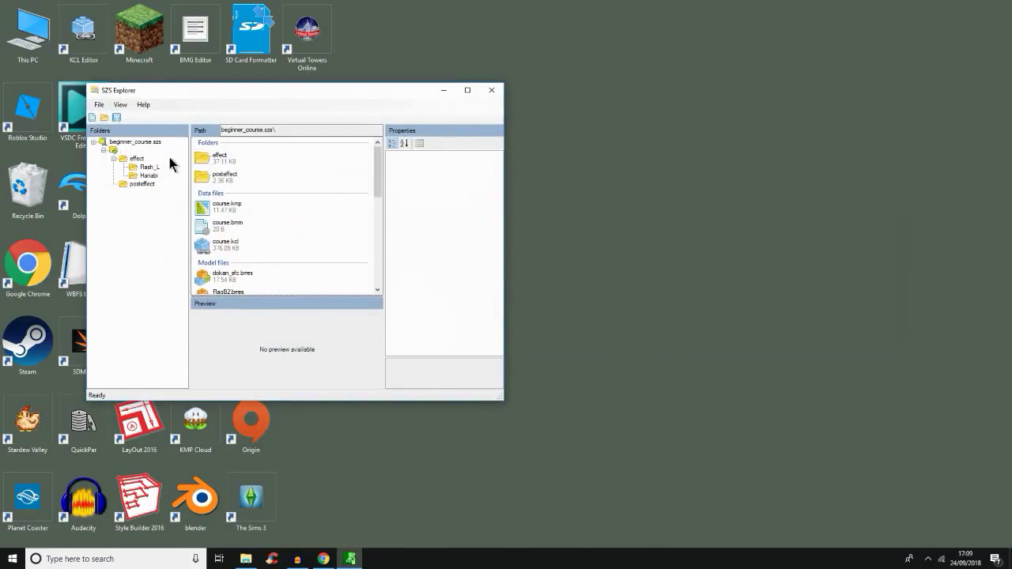
pyautogui.click(212, 207)
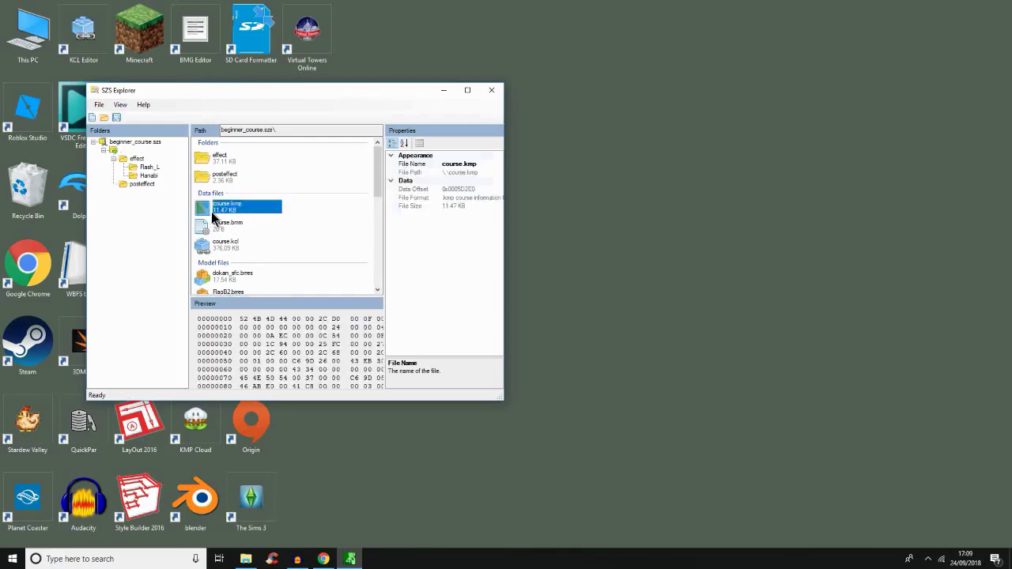
pyautogui.rightClick(212, 211)
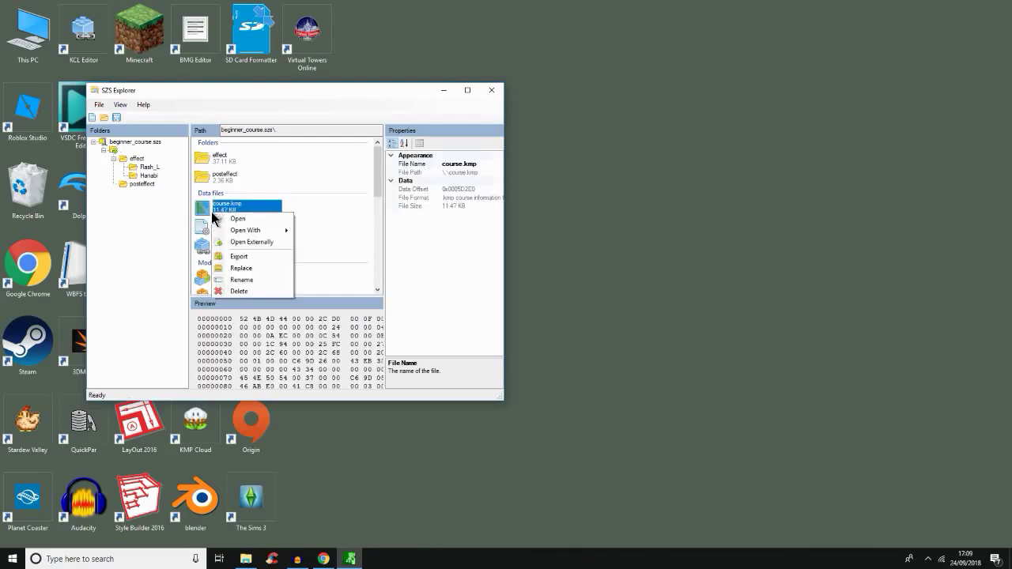
pyautogui.click(237, 255)
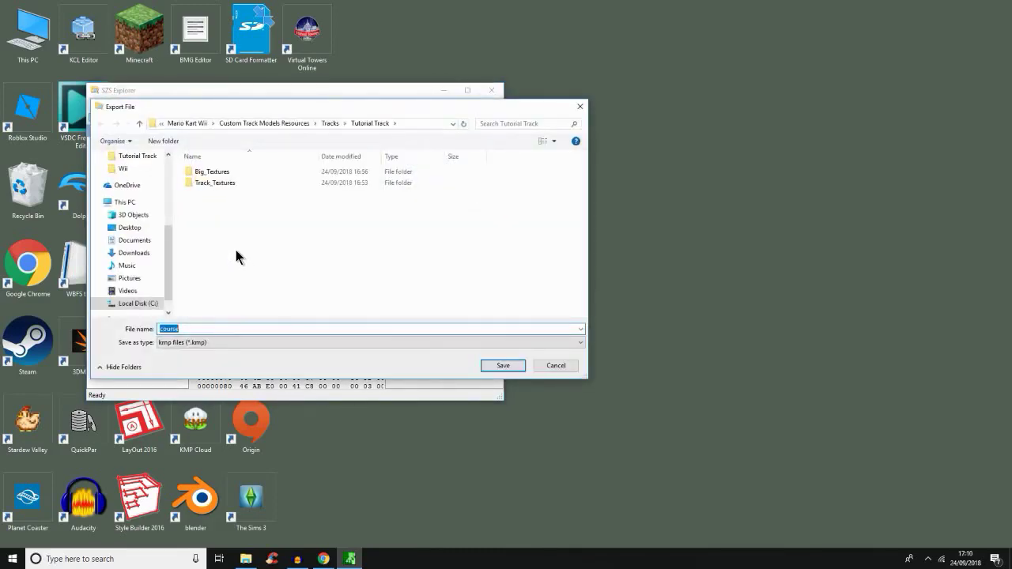
pyautogui.press('Return')
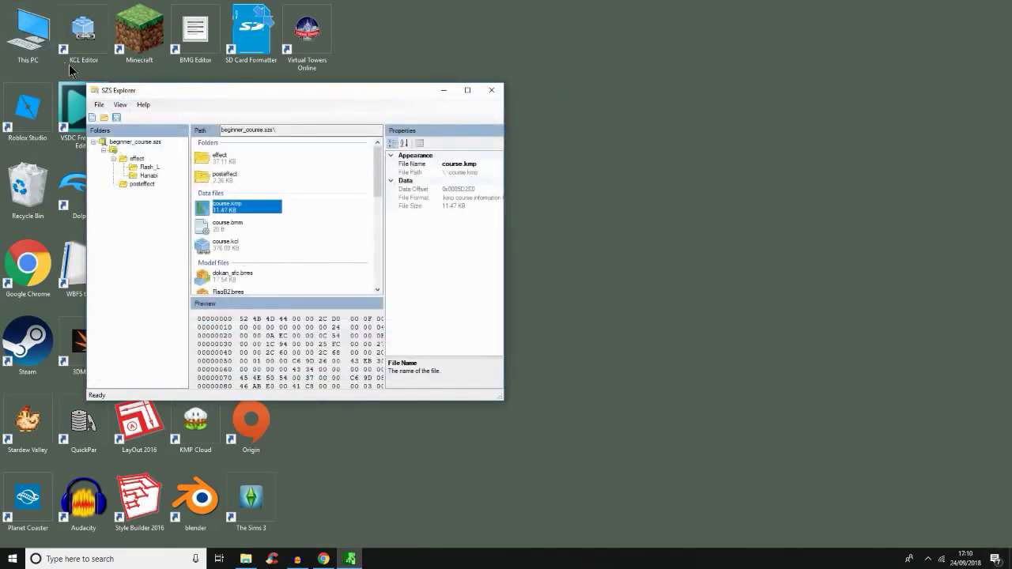
# Save the beginner_course.szs archive and close SZS Explorer.
pyautogui.click(99, 104)
pyautogui.click(117, 143)
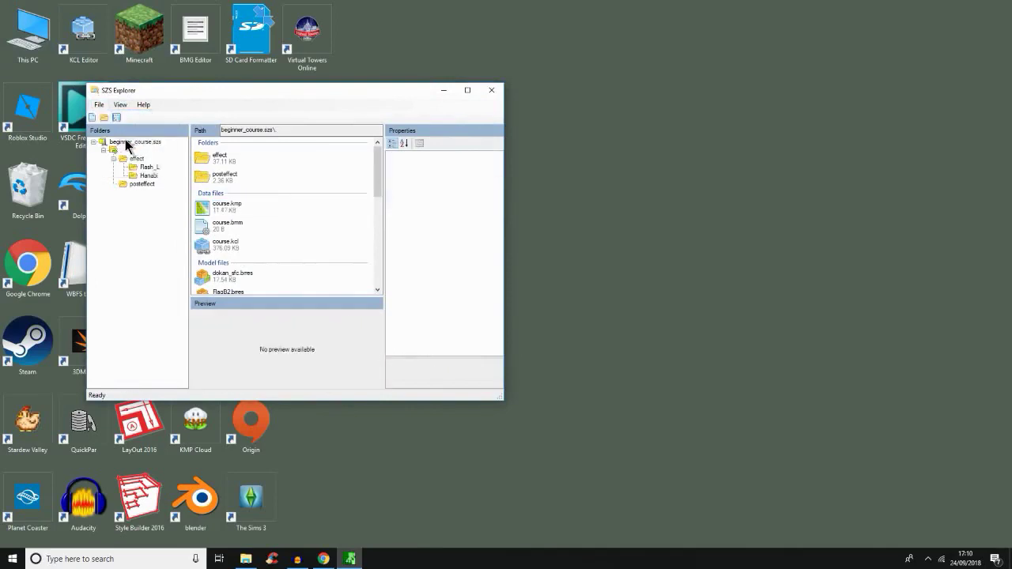
pyautogui.hotkey('alt', 'F4')
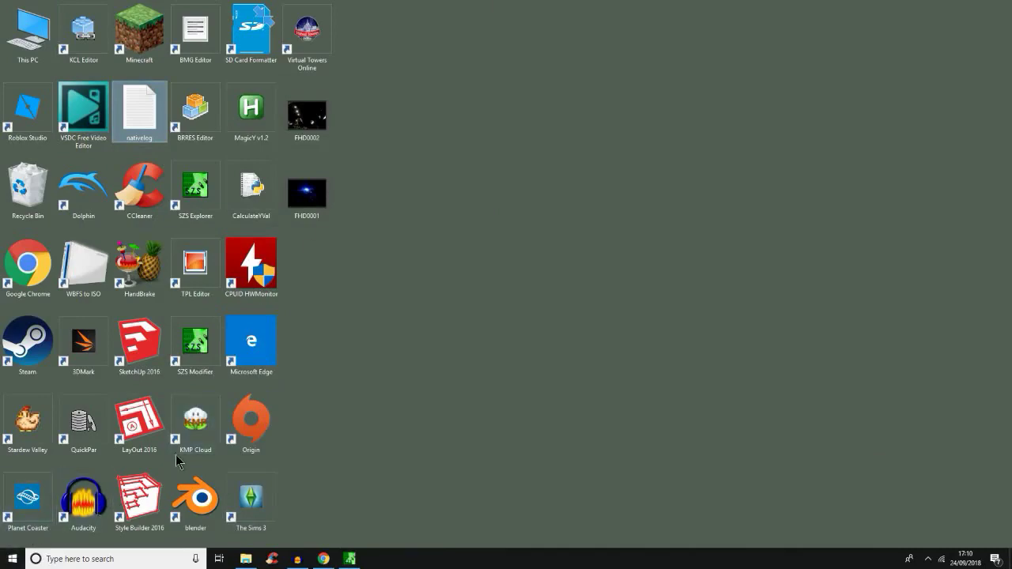
# Launch KMP Cloud from its desktop shortcut.
pyautogui.click(194, 422)
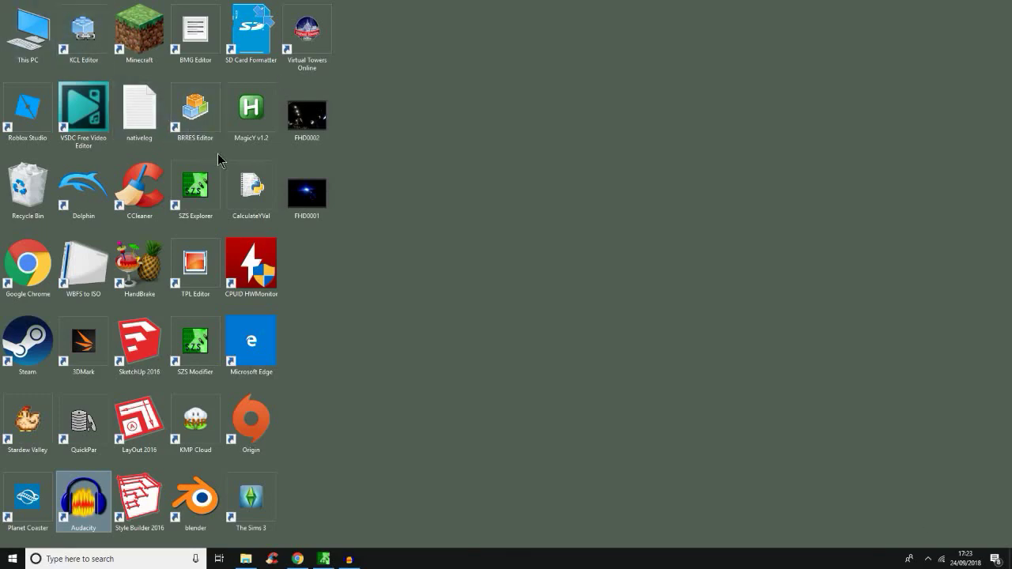
pyautogui.click(237, 180)
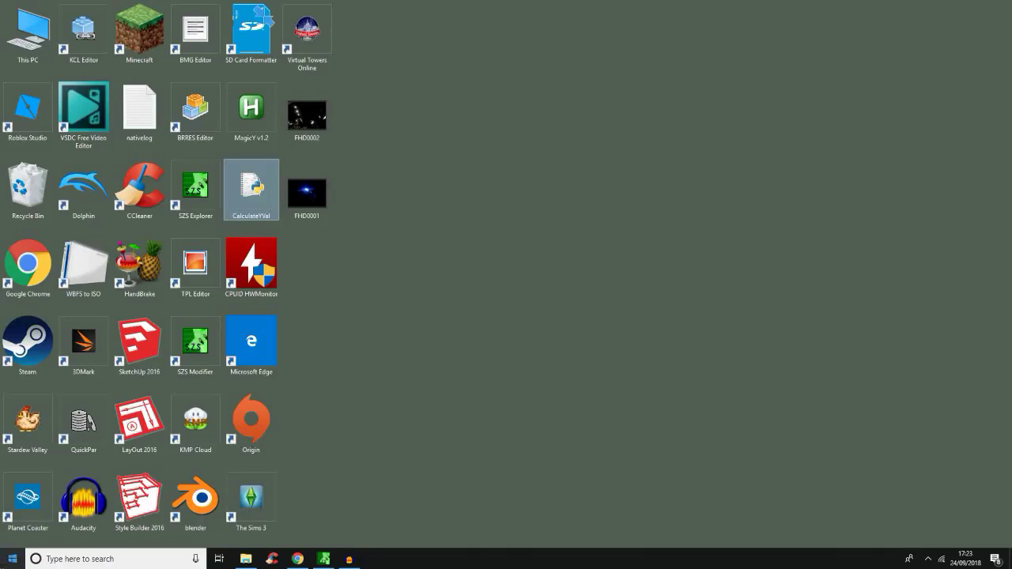
pyautogui.click(188, 431)
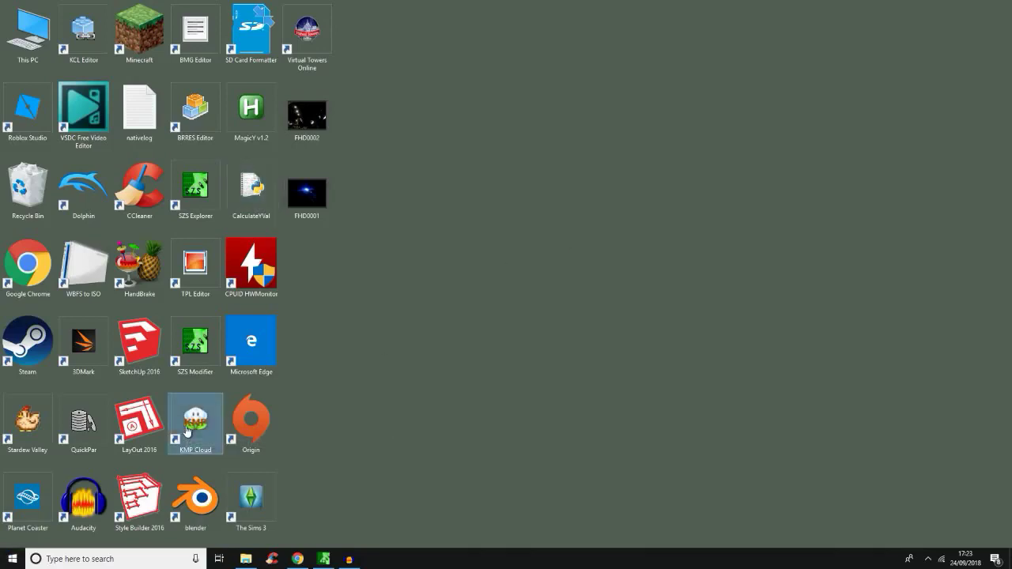
pyautogui.click(258, 435)
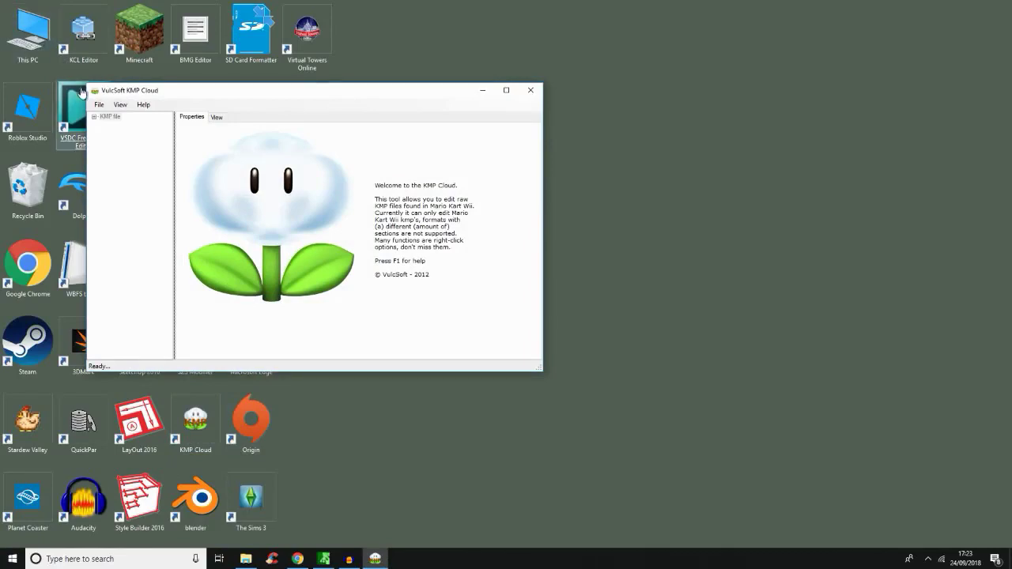
# Open the exported course.kmp in KMP Cloud.
pyautogui.click(99, 105)
pyautogui.click(115, 131)
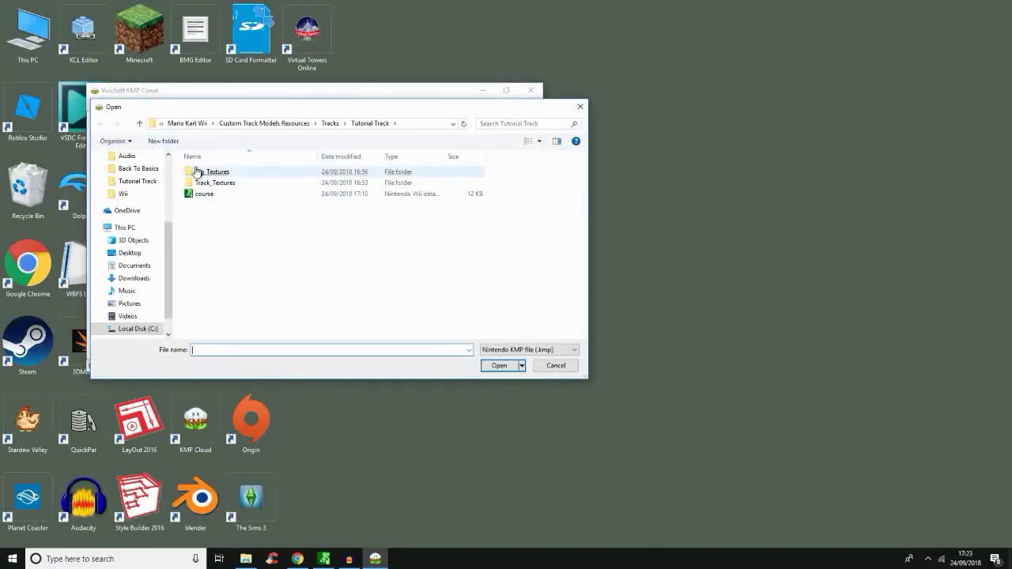
pyautogui.doubleClick(276, 195)
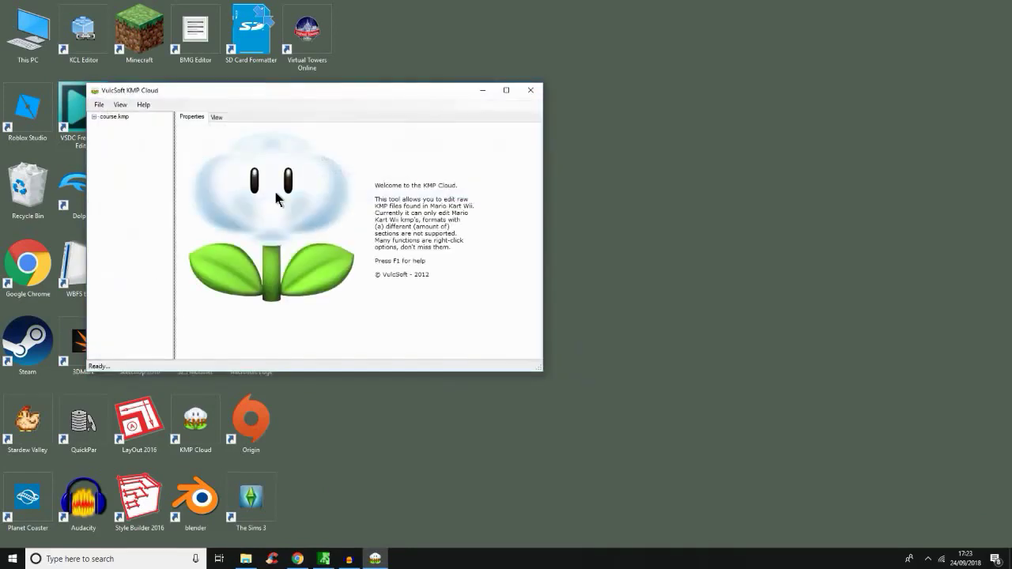
# Expand course.kmp and show its single Start Positions entry in the map view.
pyautogui.click(118, 116)
pyautogui.click(94, 117)
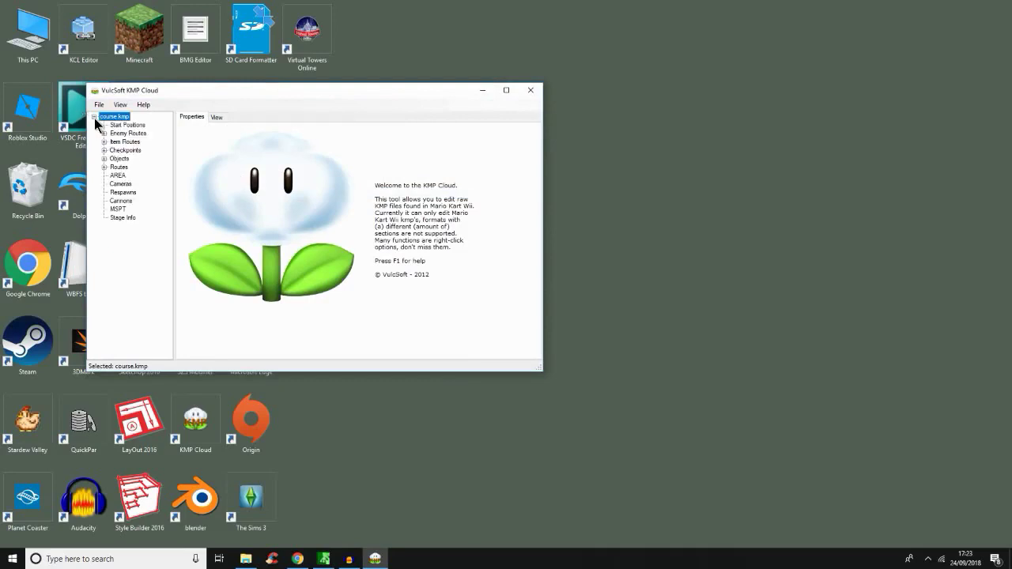
pyautogui.click(116, 134)
pyautogui.click(127, 127)
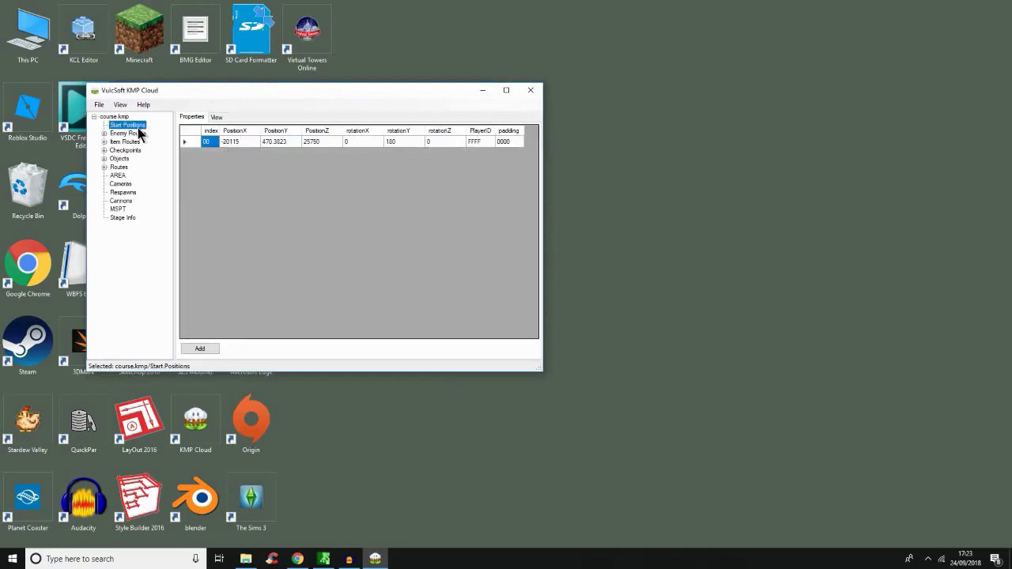
pyautogui.click(204, 121)
pyautogui.click(219, 118)
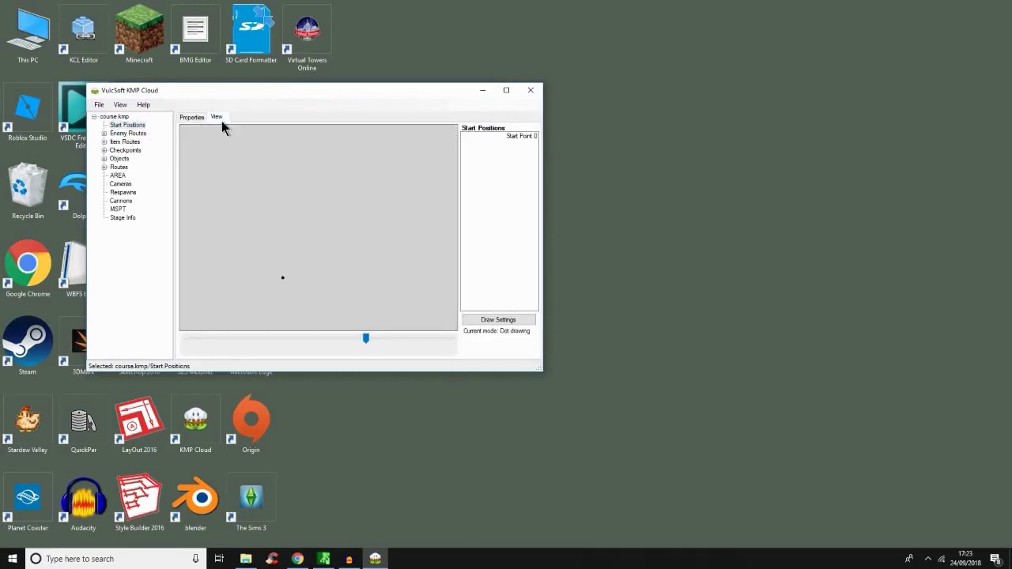
pyautogui.click(196, 118)
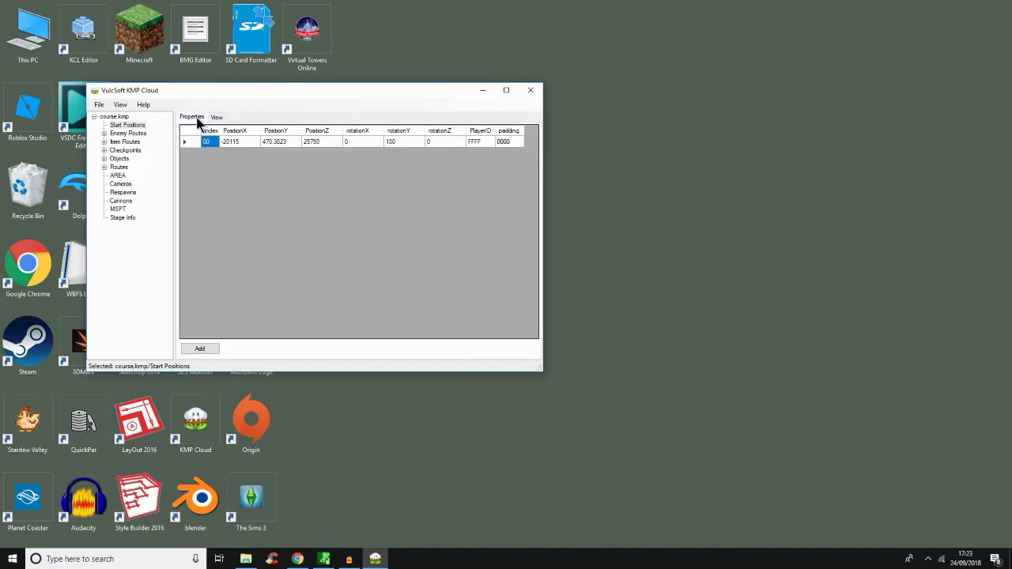
pyautogui.click(213, 118)
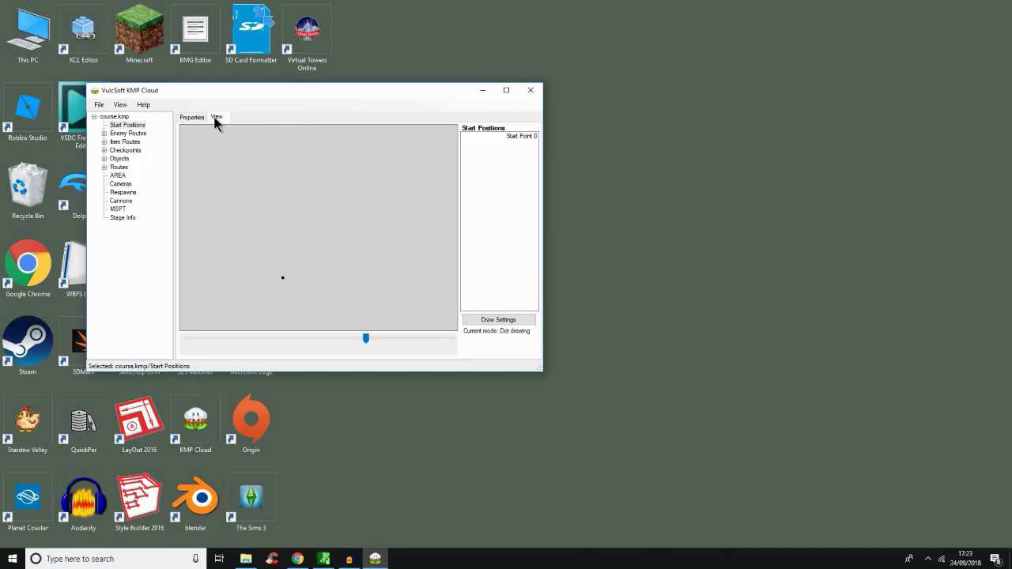
pyautogui.click(119, 105)
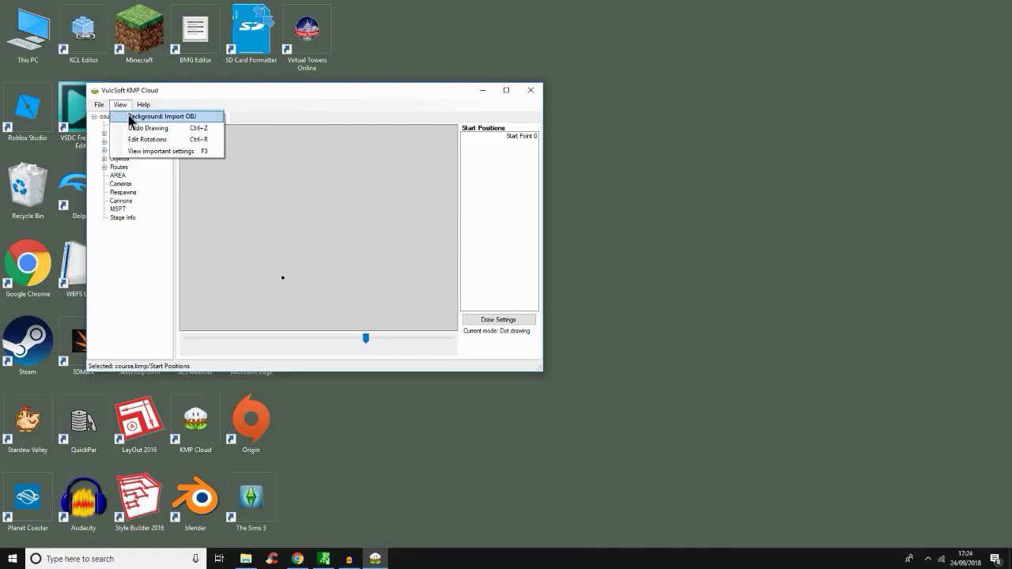
# Load Track.obj from the Tutorial Track folder into the Background: Import OBJ importer.
pyautogui.click(130, 119)
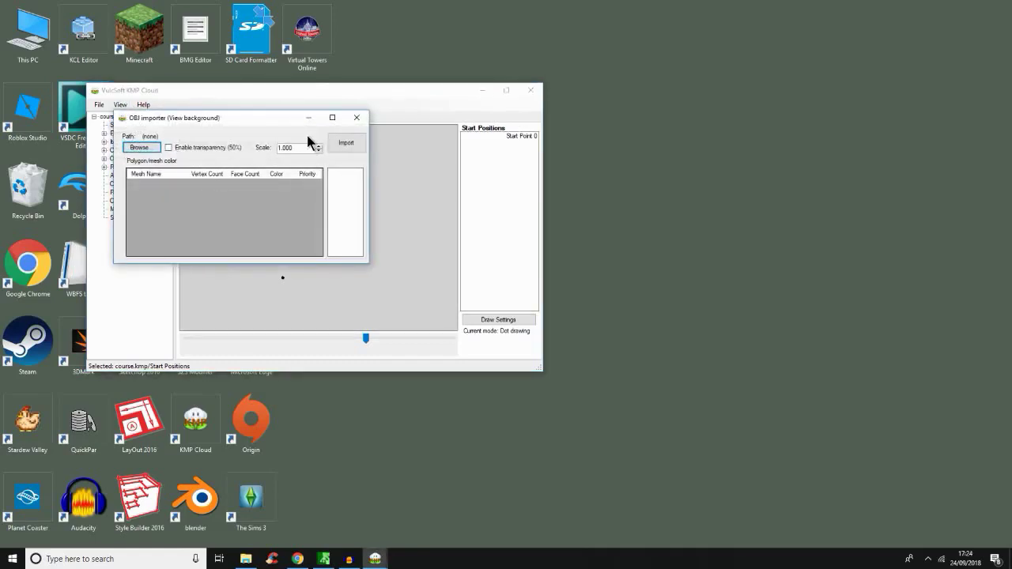
pyautogui.click(346, 142)
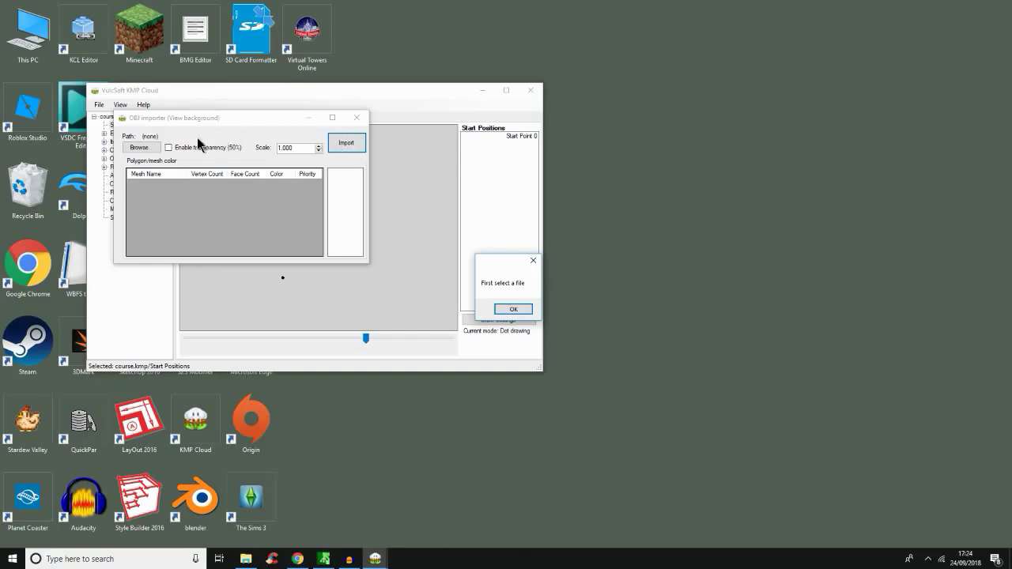
pyautogui.click(145, 150)
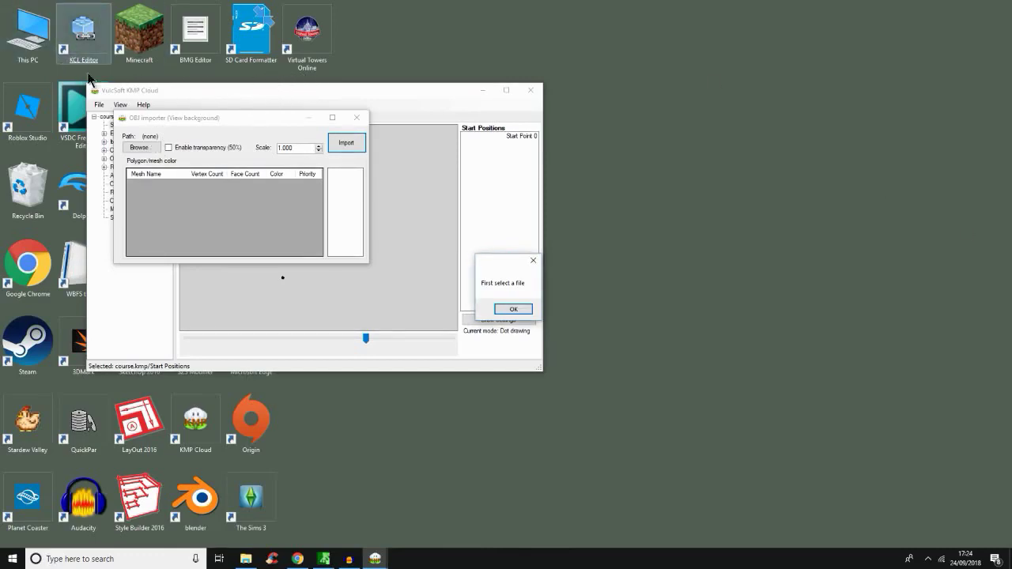
pyautogui.click(194, 143)
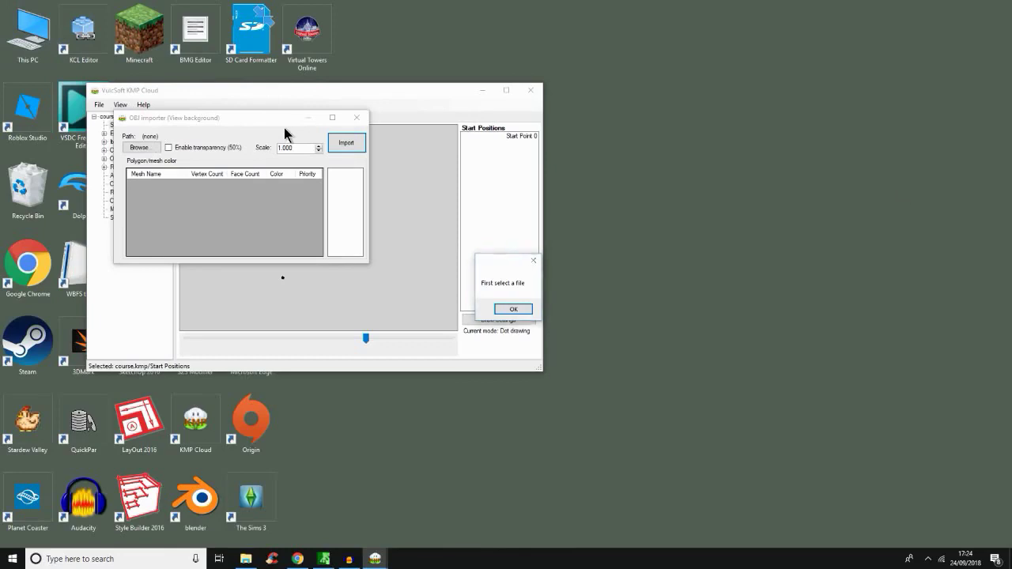
pyautogui.press('Escape')
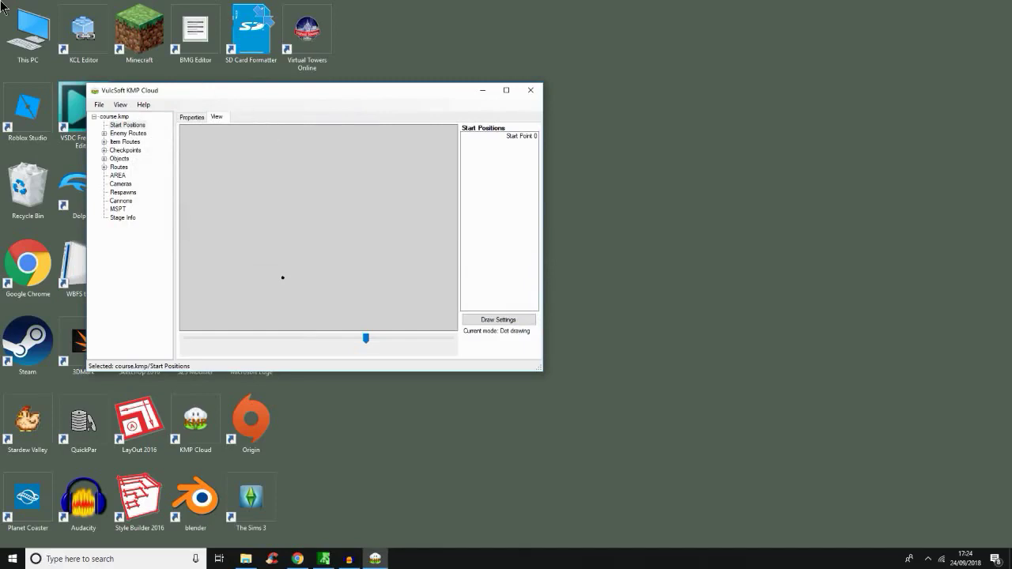
pyautogui.click(121, 105)
pyautogui.click(139, 118)
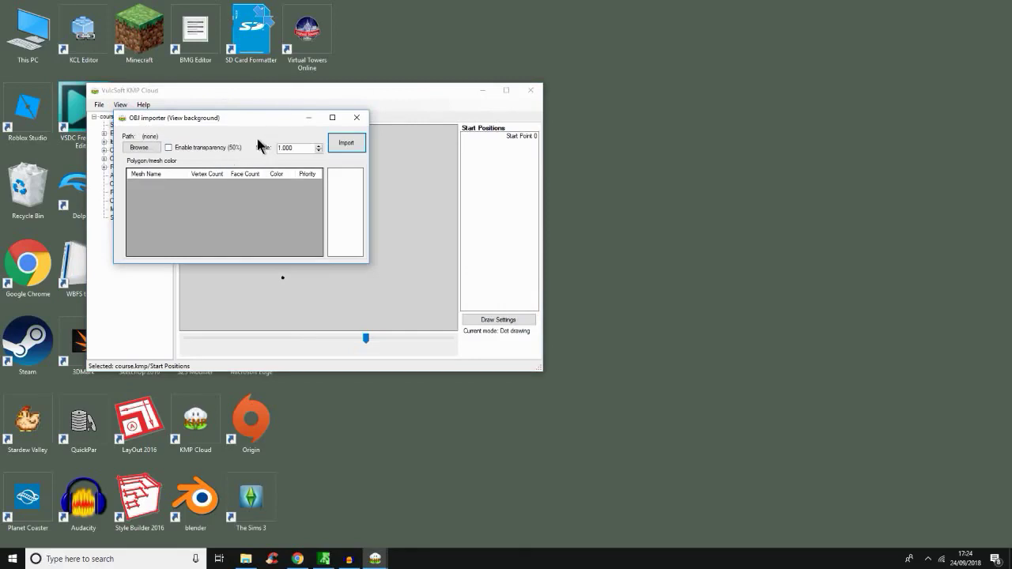
pyautogui.click(141, 151)
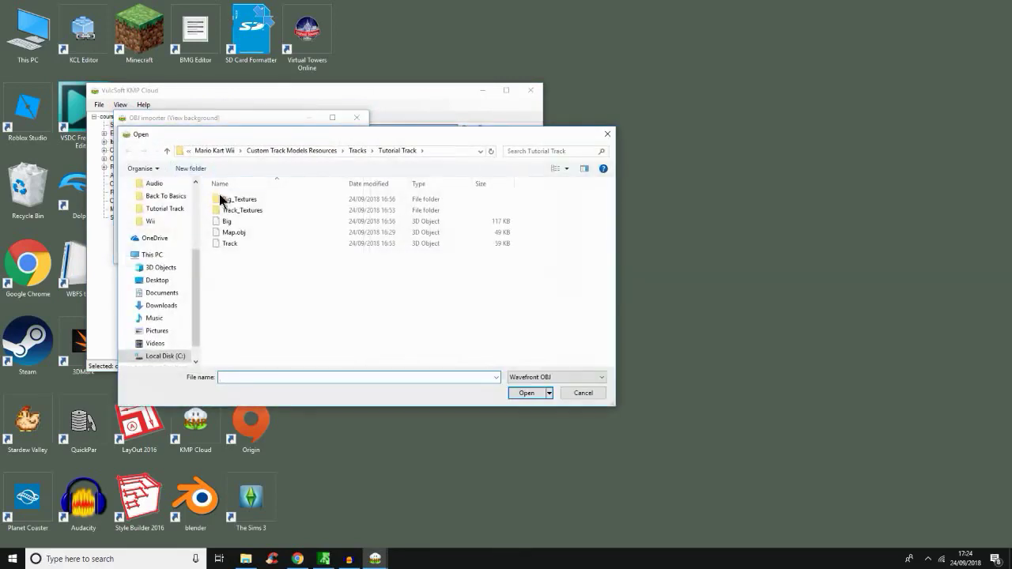
pyautogui.doubleClick(261, 244)
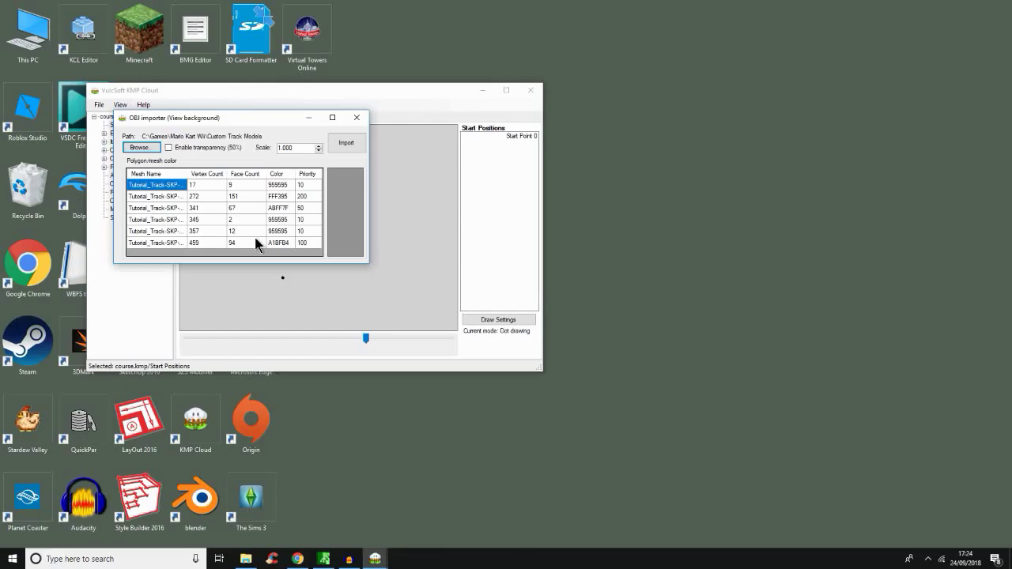
# Recolour the second mesh, the track, to FFFFF (cyan).
pyautogui.click(237, 187)
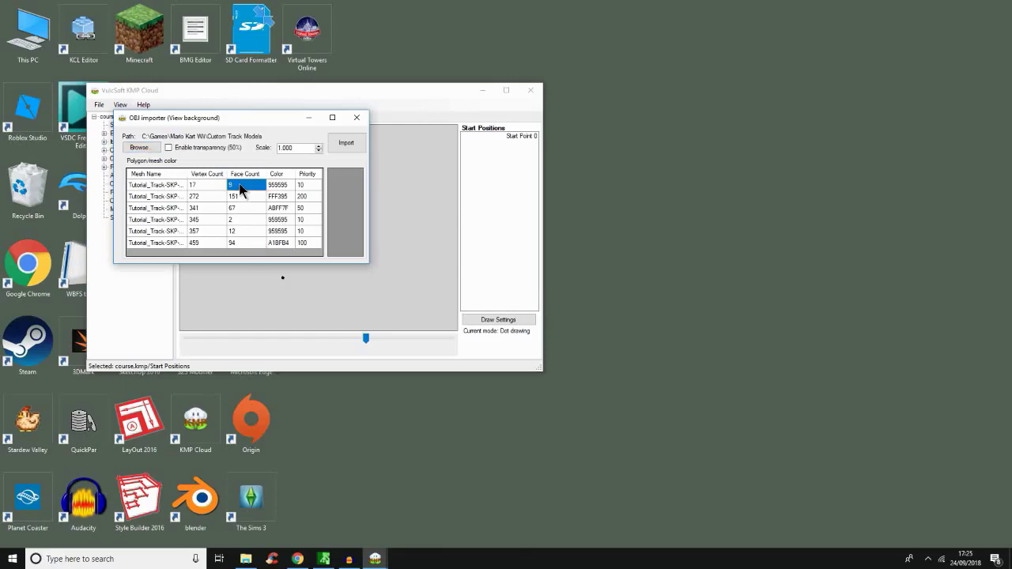
pyautogui.click(250, 196)
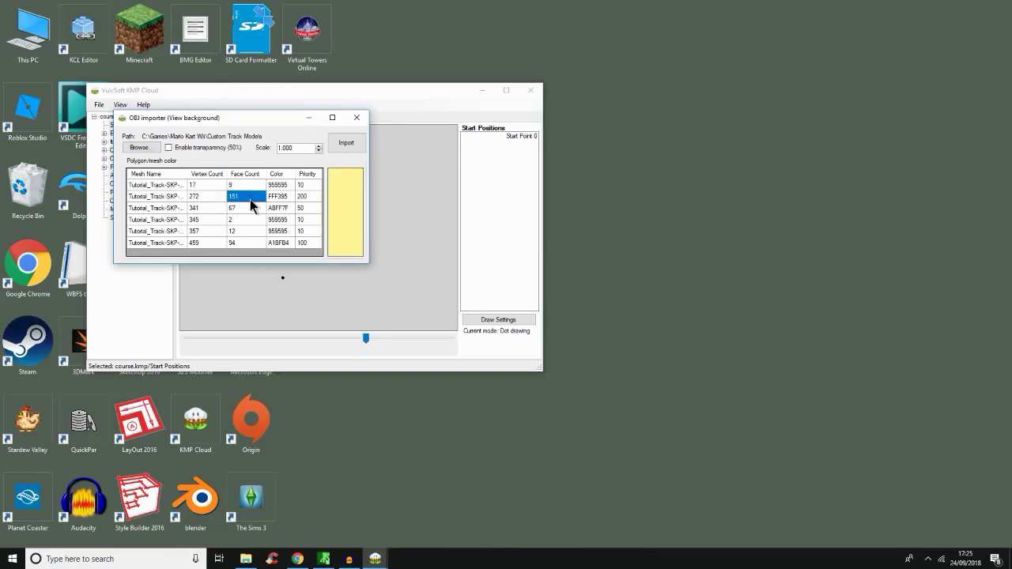
pyautogui.click(280, 203)
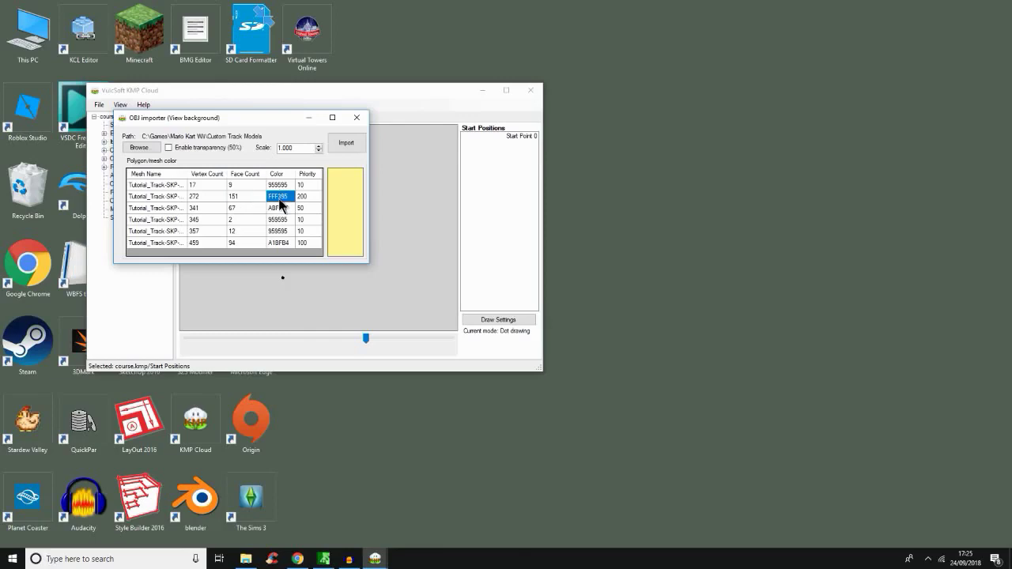
pyautogui.write('FFFFF')
pyautogui.press('Return')
pyautogui.click(282, 202)
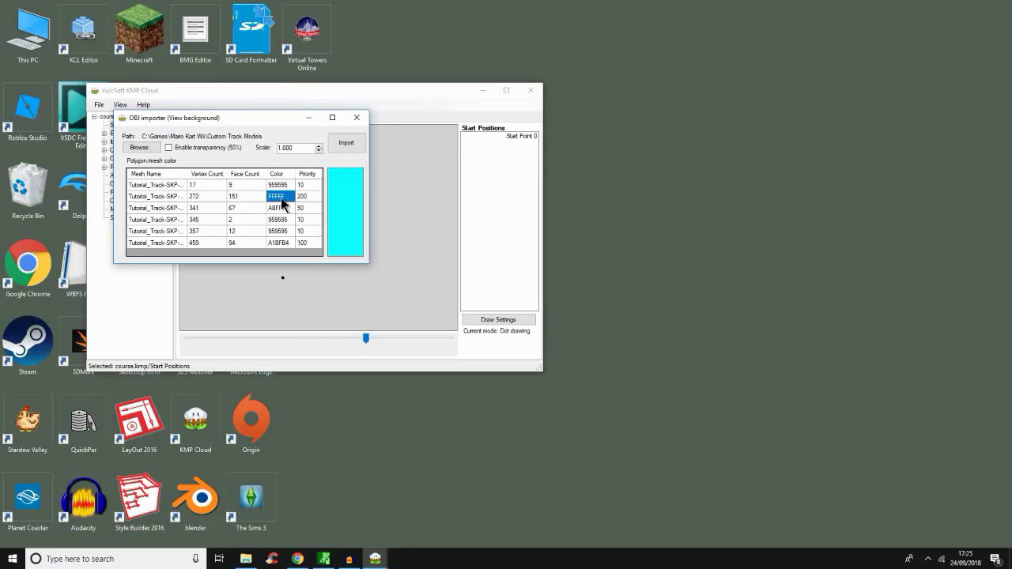
# Recolour the fourth mesh, the start line, to 000000 (black).
pyautogui.click(274, 187)
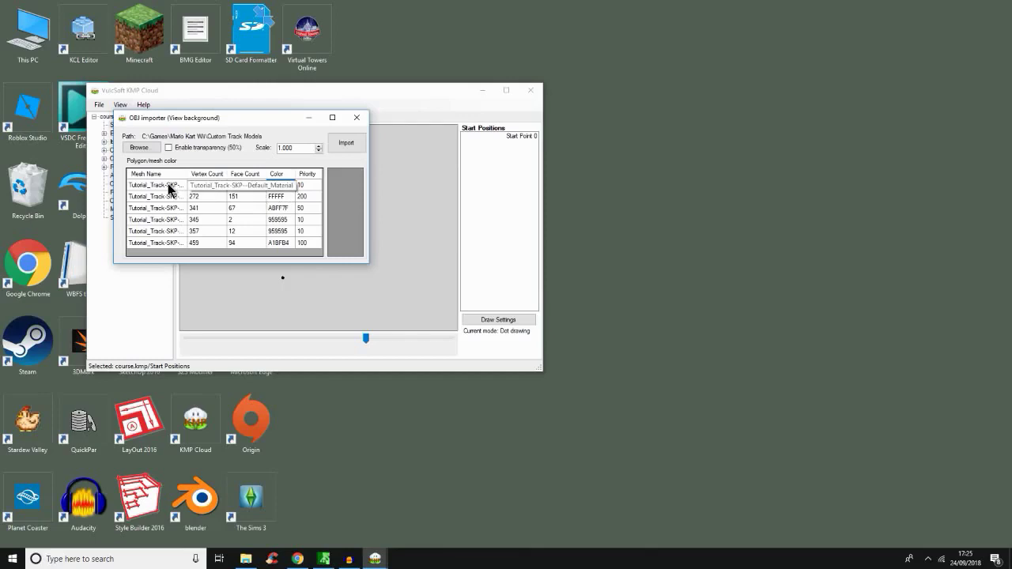
pyautogui.click(275, 196)
pyautogui.click(277, 208)
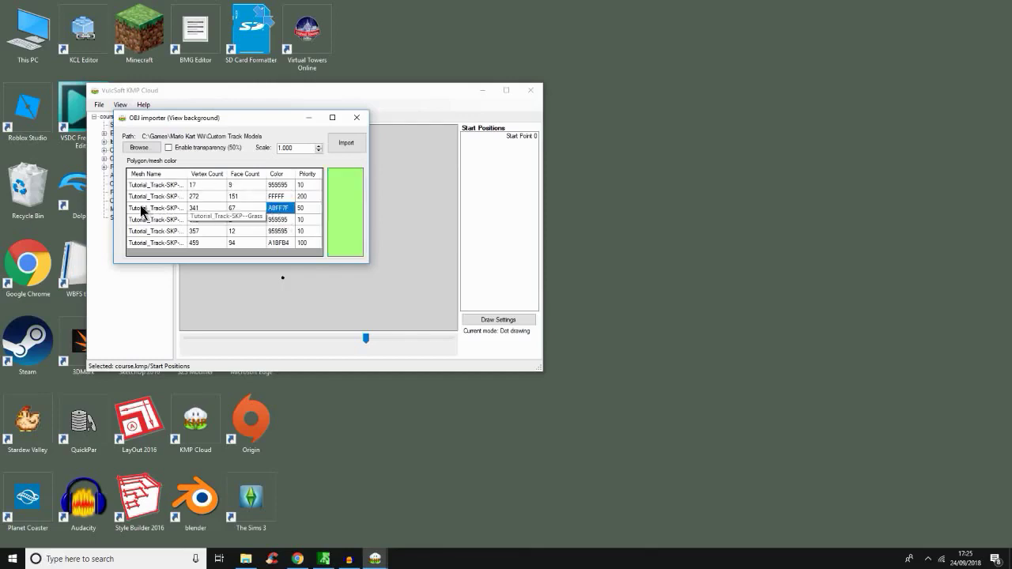
pyautogui.click(279, 220)
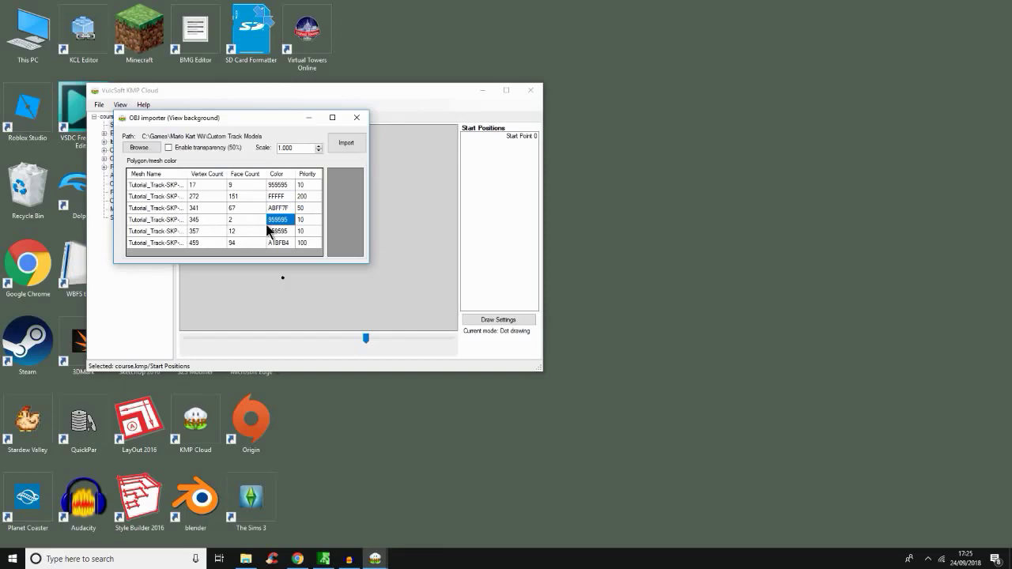
pyautogui.write('FFFFF')
pyautogui.press('BackSpace')
pyautogui.press('BackSpace')
pyautogui.press('BackSpace')
pyautogui.press('BackSpace')
pyautogui.press('BackSpace')
pyautogui.write('000000')
pyautogui.click(269, 231)
pyautogui.click(278, 221)
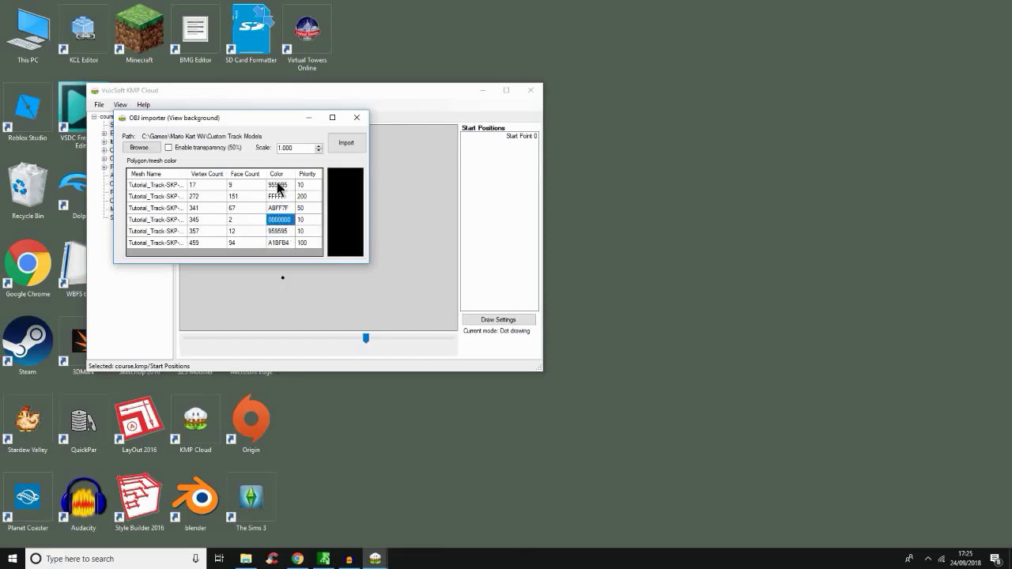
# Review all six mesh colours and import the recoloured Track model as background.
pyautogui.click(277, 187)
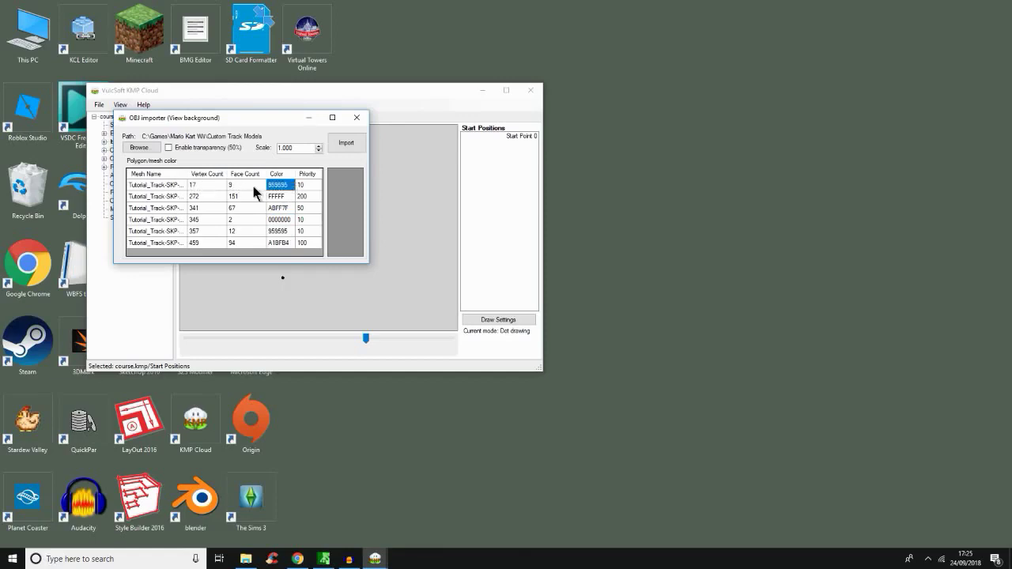
pyautogui.click(284, 208)
pyautogui.click(277, 198)
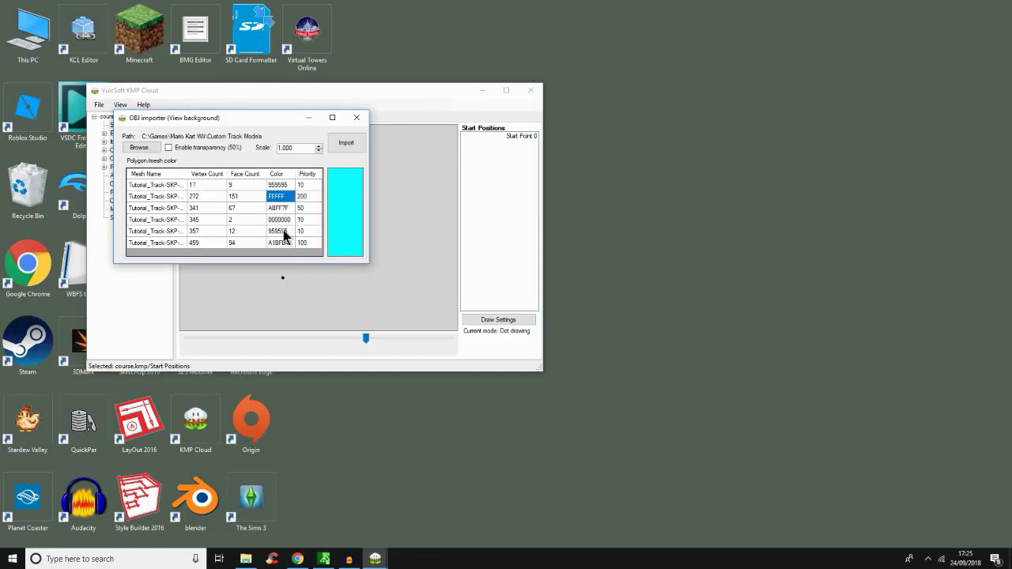
pyautogui.click(283, 231)
pyautogui.click(280, 220)
pyautogui.click(282, 230)
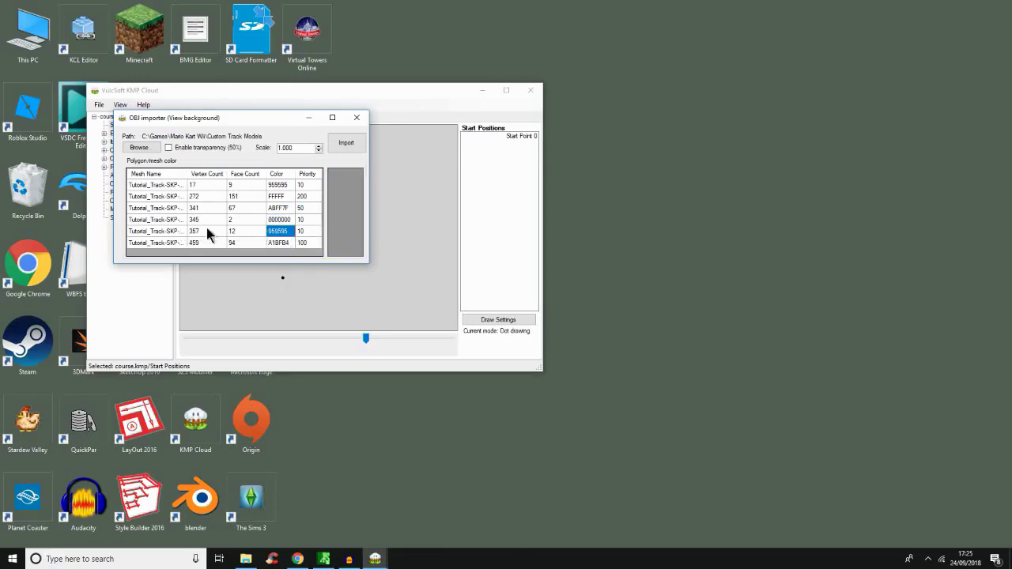
pyautogui.click(279, 242)
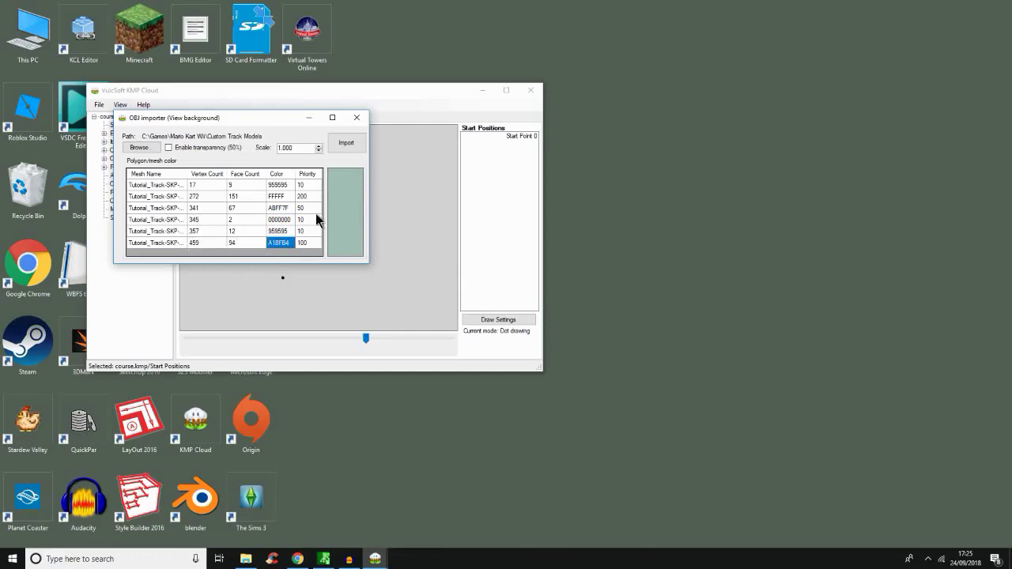
pyautogui.click(344, 149)
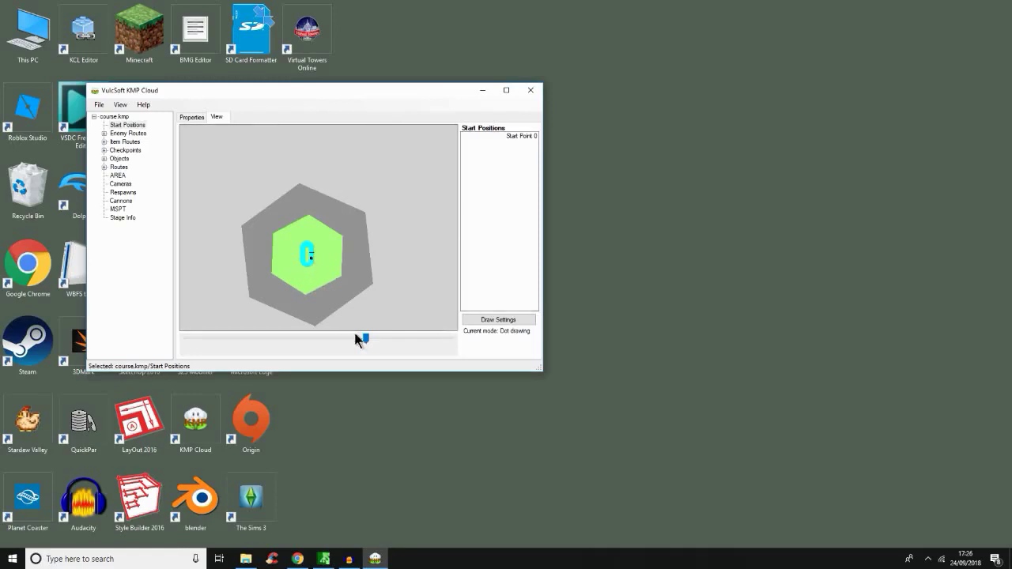
# Zoom into the cyan track and drag the start point just below the black start line.
pyautogui.moveTo(368, 342)
pyautogui.mouseDown()
pyautogui.moveTo(343, 343)
pyautogui.moveTo(359, 350)
pyautogui.moveTo(351, 341)
pyautogui.mouseUp()
pyautogui.moveTo(288, 321); pyautogui.dragTo(338, 276)
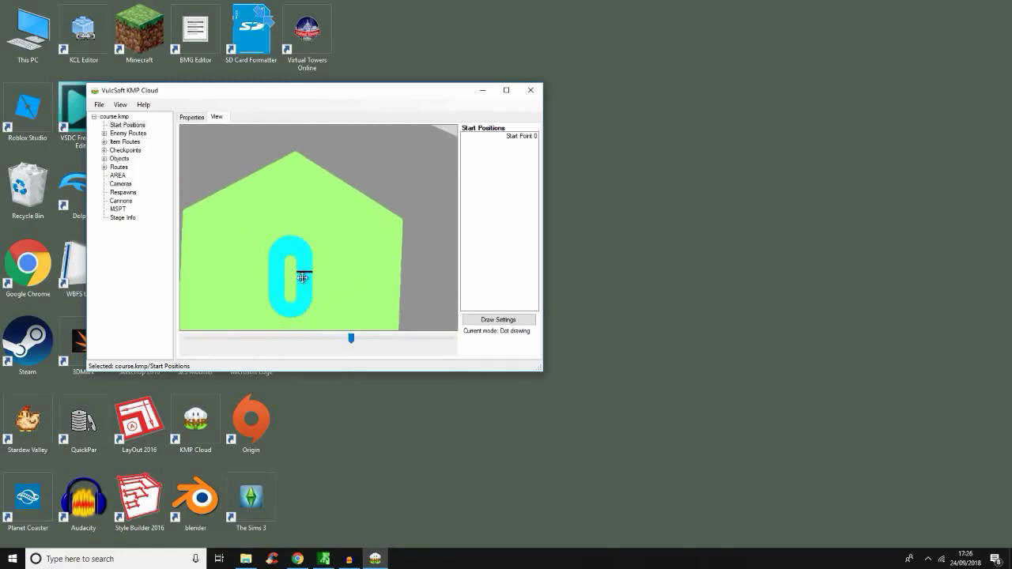
pyautogui.moveTo(303, 276); pyautogui.dragTo(307, 277)
pyautogui.moveTo(351, 347); pyautogui.dragTo(334, 325)
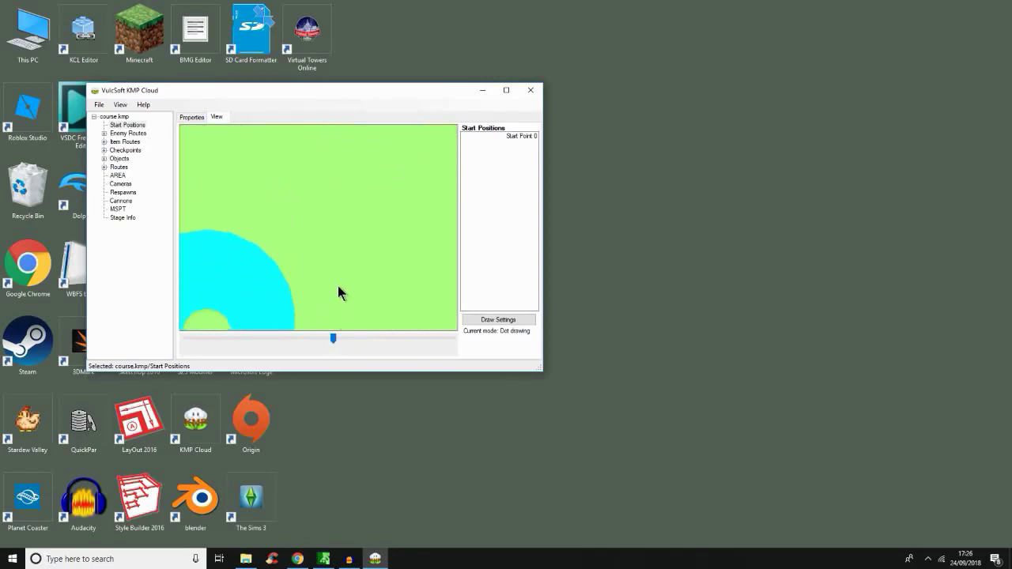
pyautogui.moveTo(340, 246); pyautogui.dragTo(347, 182)
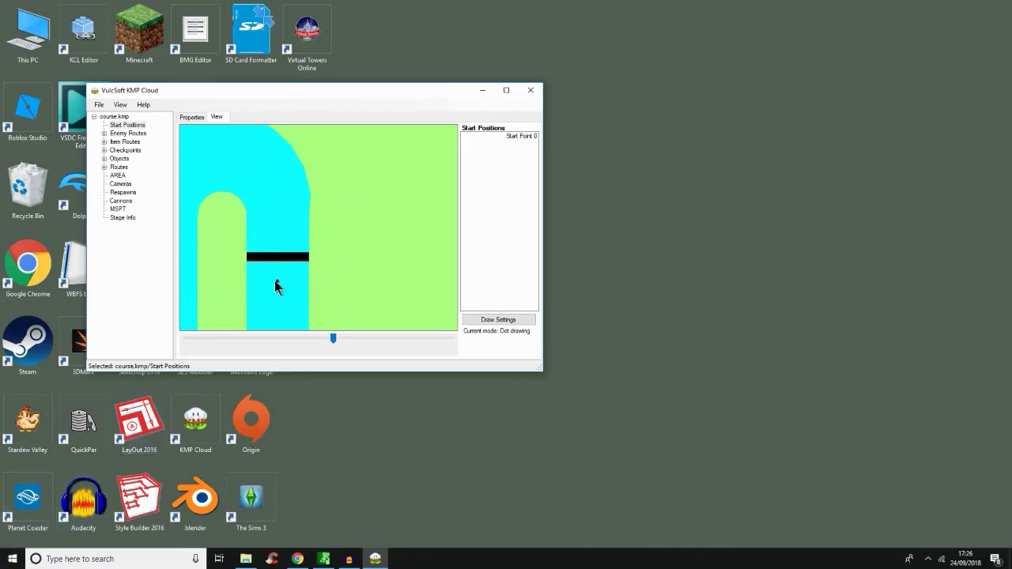
pyautogui.moveTo(277, 280)
pyautogui.mouseDown()
pyautogui.moveTo(270, 270)
pyautogui.moveTo(278, 268)
pyautogui.mouseUp()
# Confirm the start point faces 180, then show its position -4583.583, 470.3823, 12779.164.
pyautogui.click(120, 106)
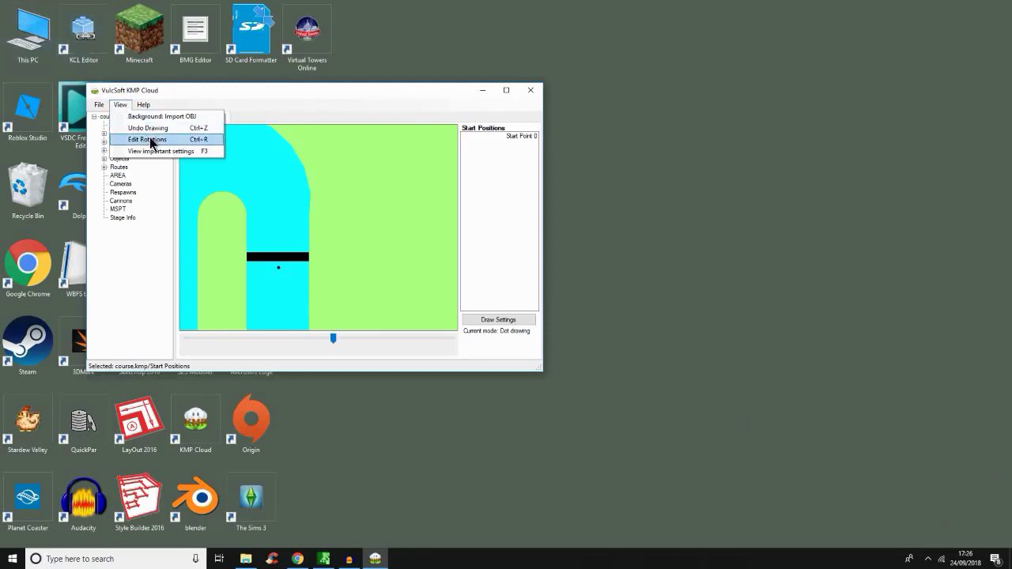
pyautogui.click(149, 140)
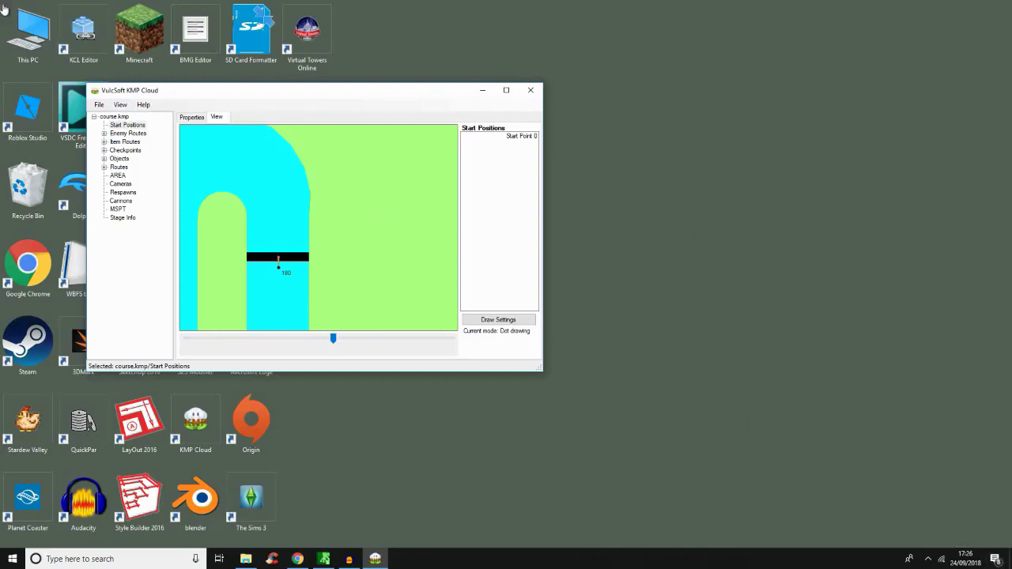
pyautogui.click(191, 117)
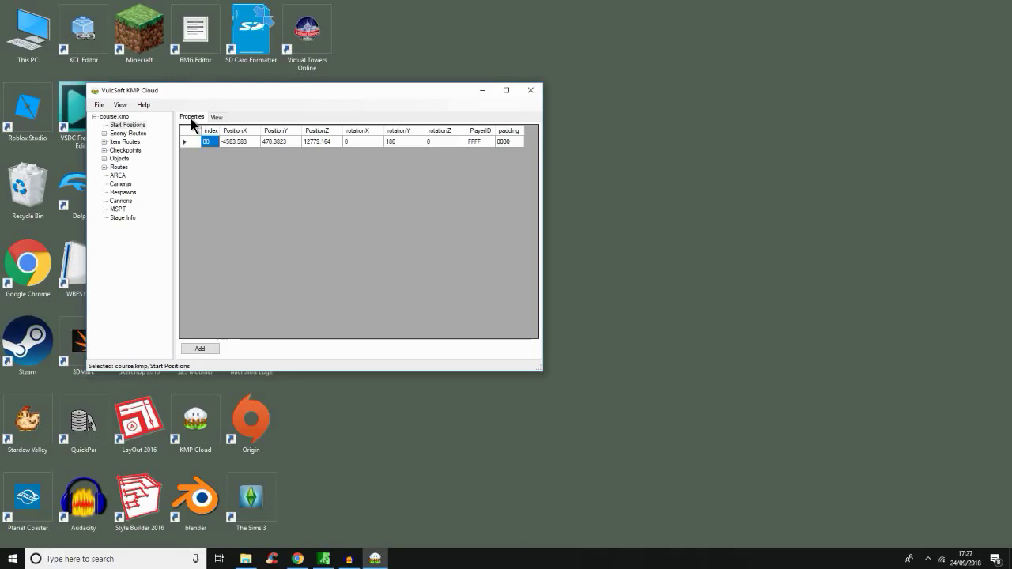
# Close KMP Cloud and launch MagicY v1.2 from the desktop.
pyautogui.hotkey('alt', 'F4')
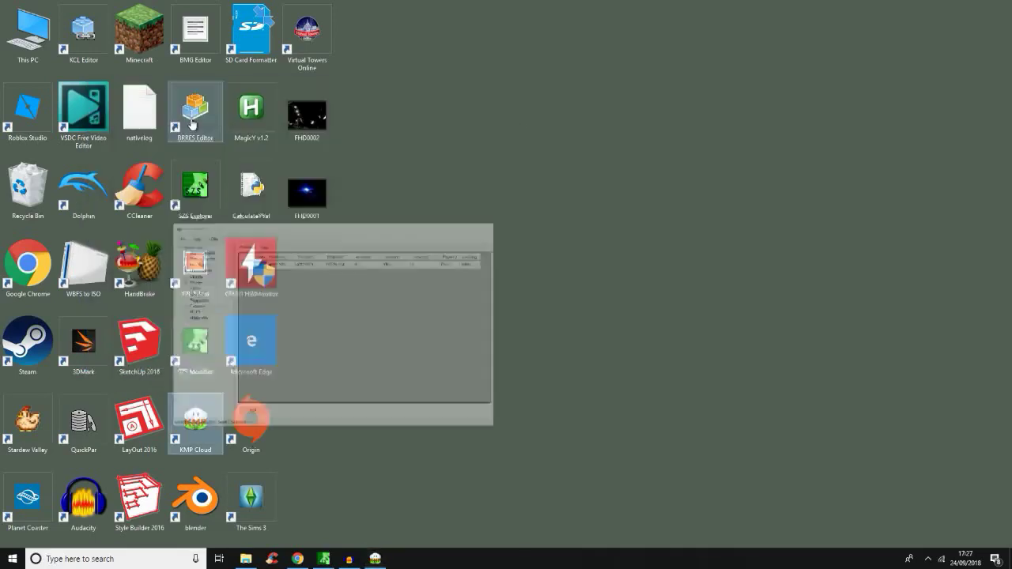
pyautogui.click(929, 561)
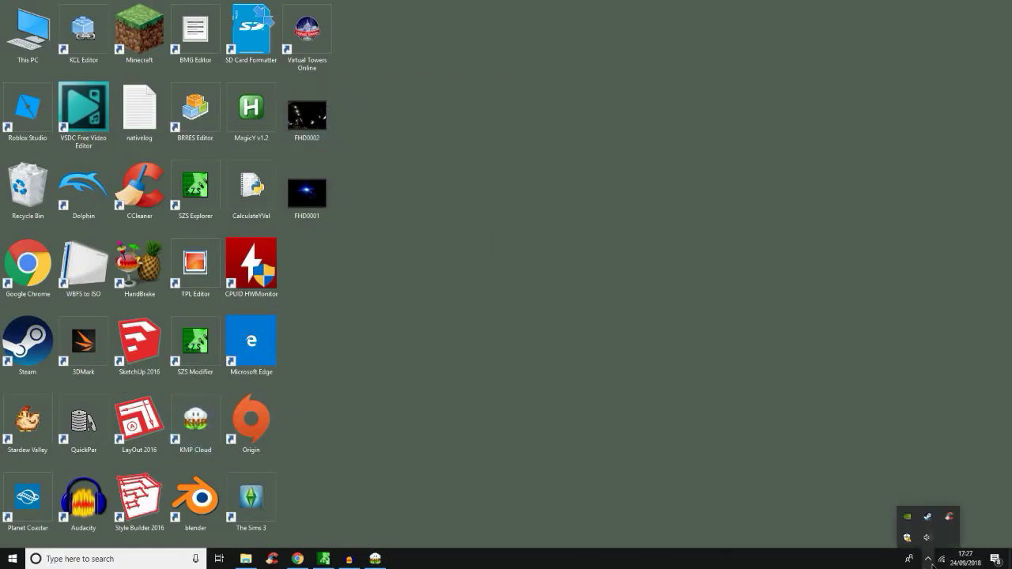
pyautogui.click(932, 563)
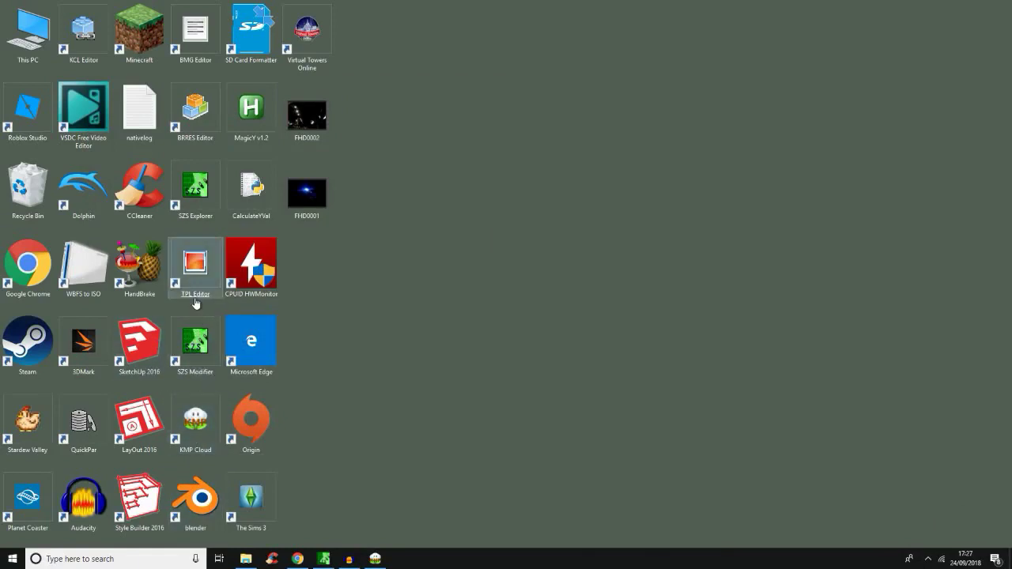
pyautogui.doubleClick(241, 125)
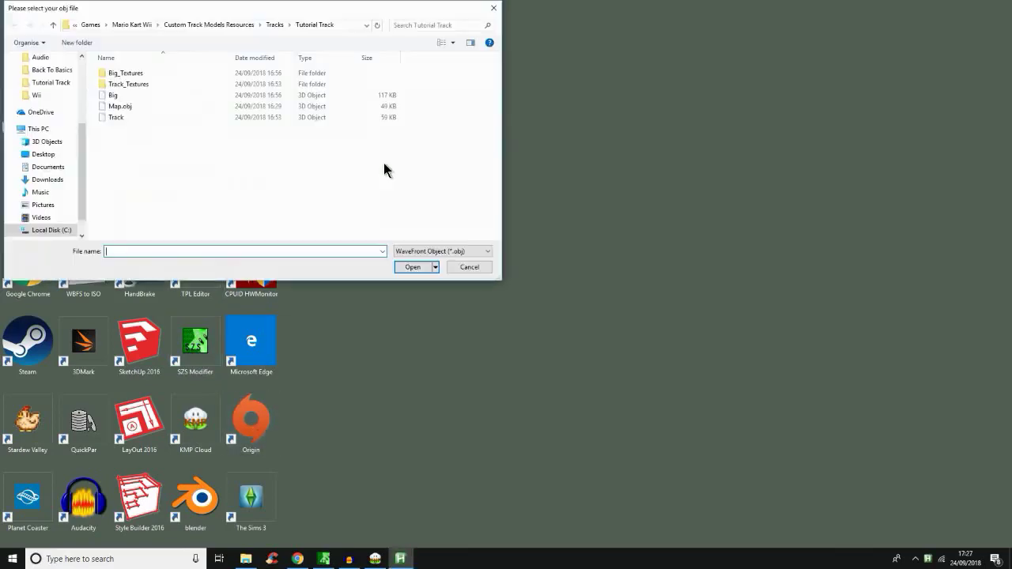
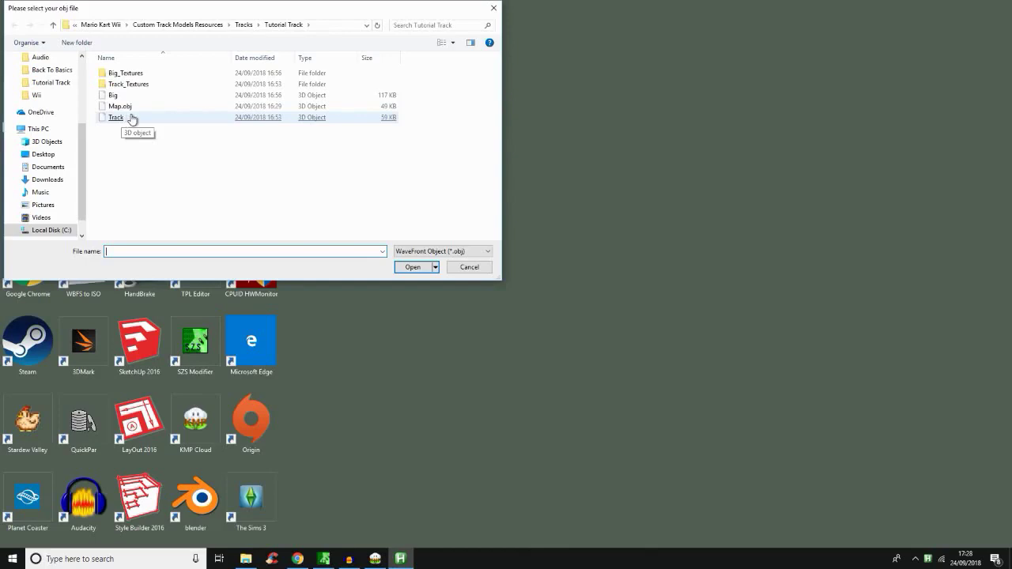
# Load Track.obj into CalculateYVal with model scale 1, then return to KMP Cloud.
pyautogui.doubleClick(132, 117)
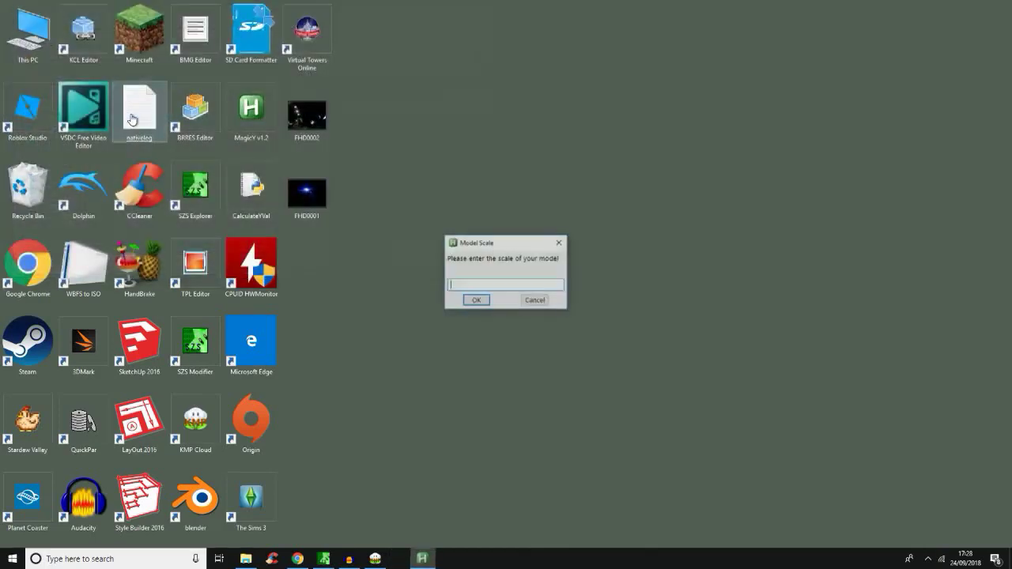
pyautogui.write('1')
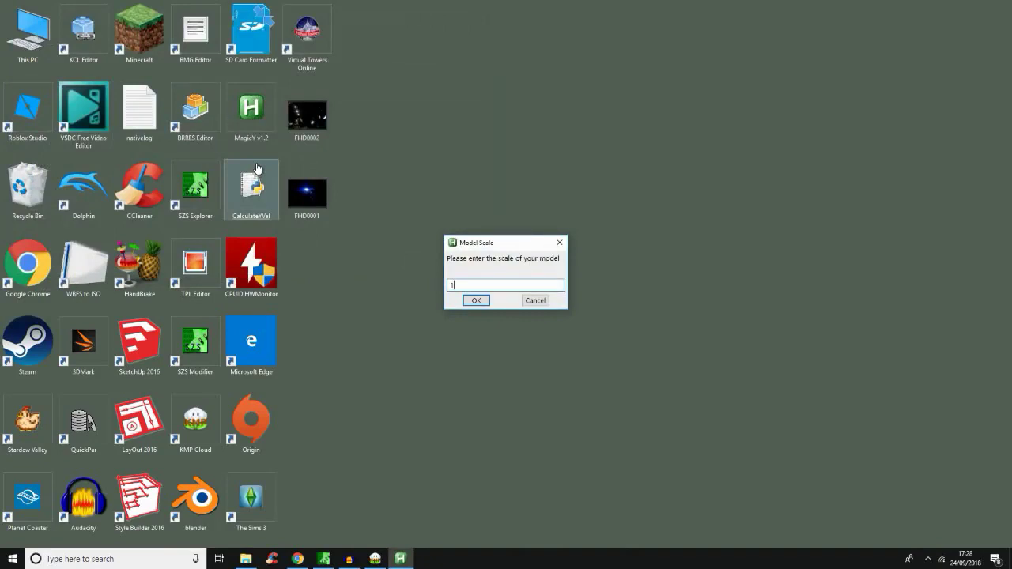
pyautogui.press('Return')
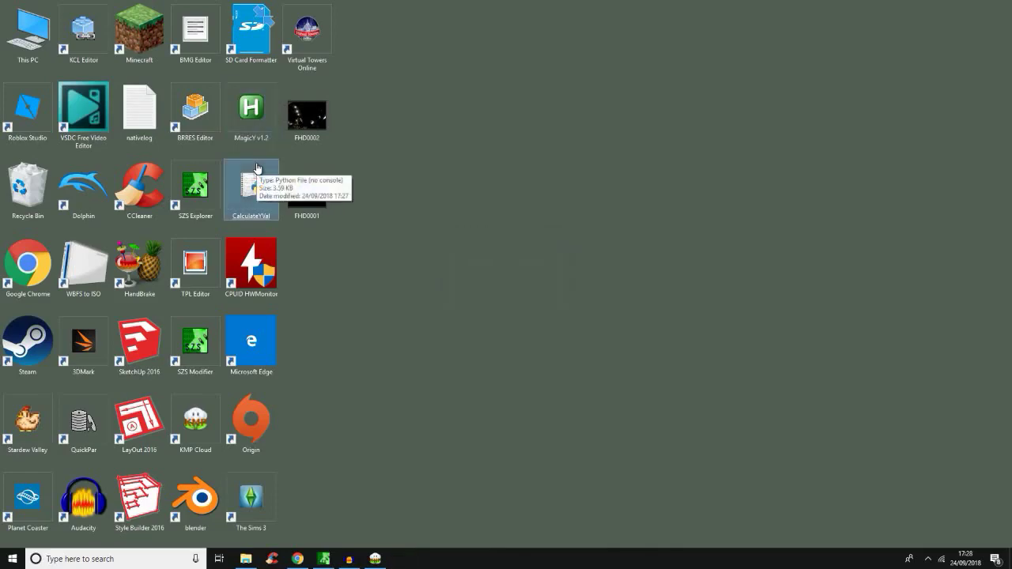
pyautogui.hotkey('alt', 'Tab')
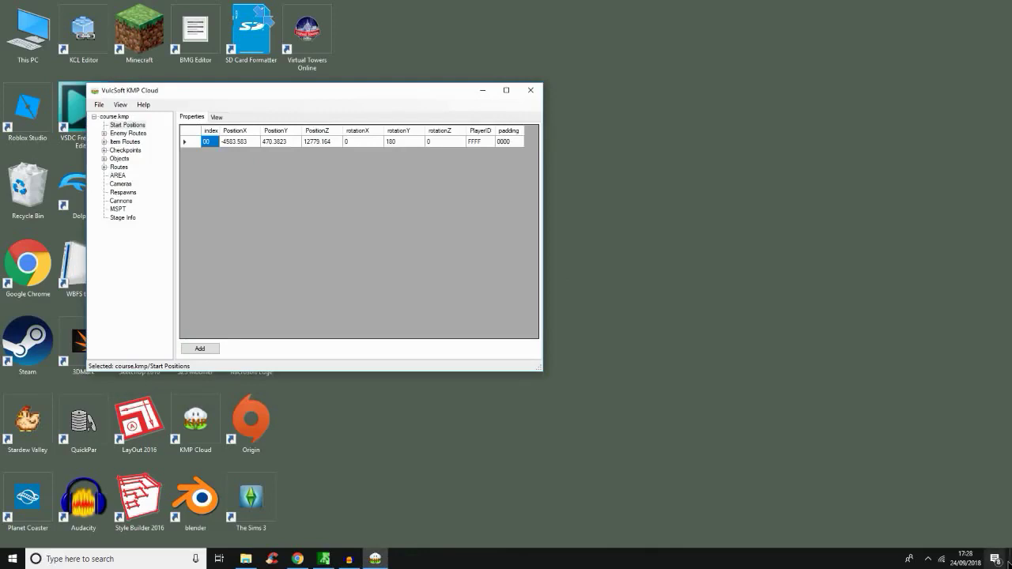
# Set the start position's PositionY to 2661.46 and copy the new value.
pyautogui.click(117, 125)
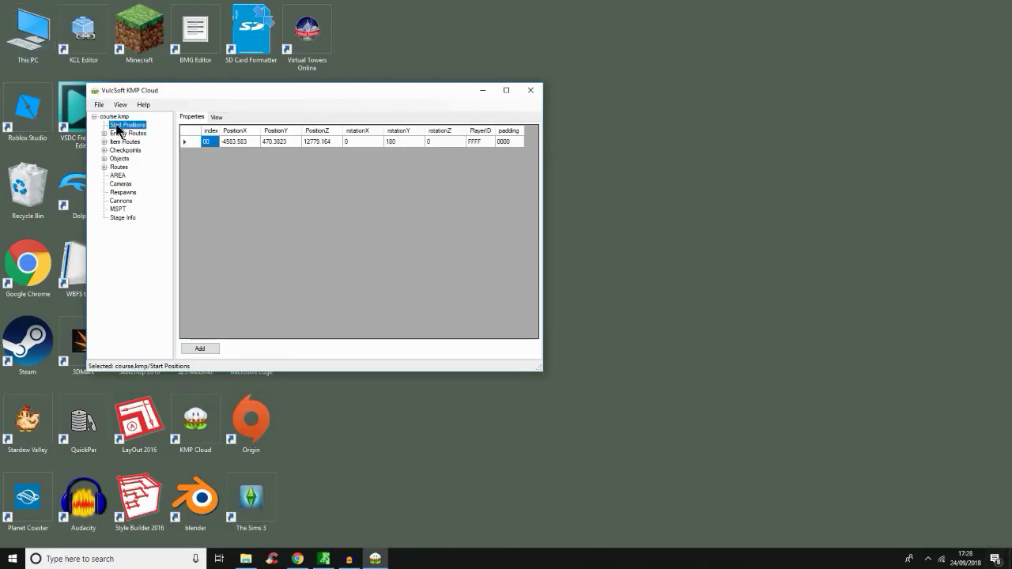
pyautogui.click(192, 141)
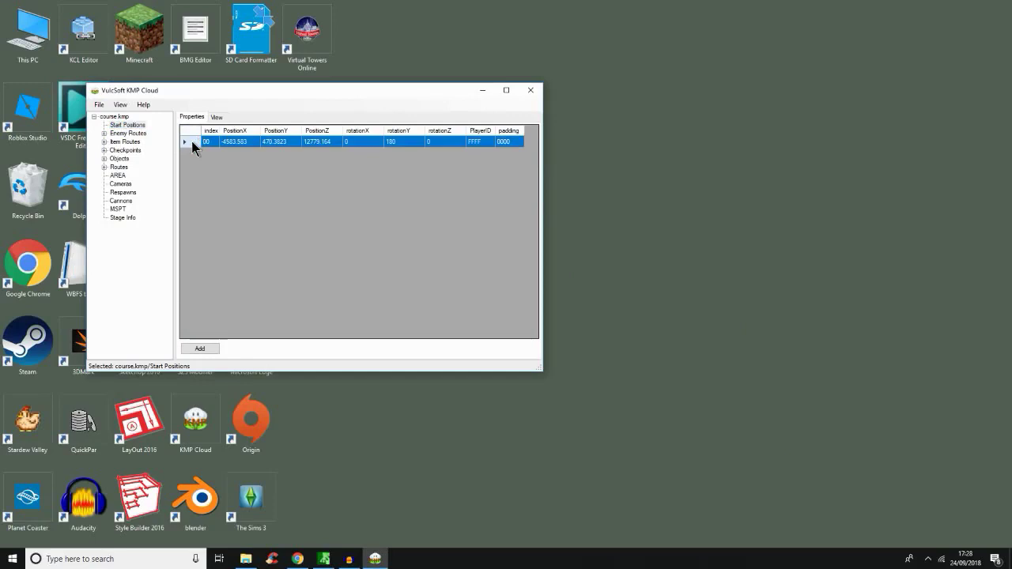
pyautogui.write('2661.46')
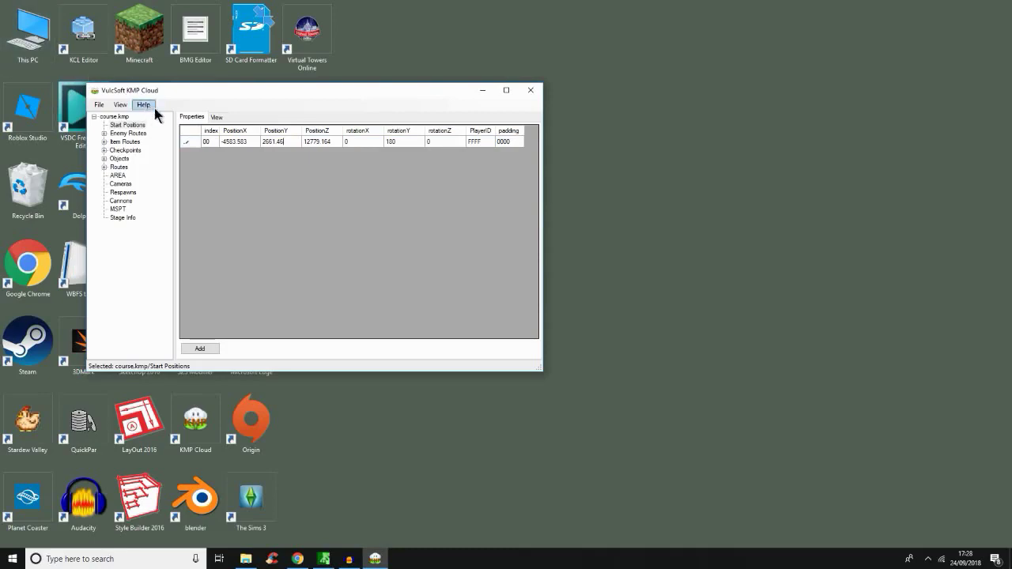
pyautogui.doubleClick(280, 142)
pyautogui.rightClick(271, 141)
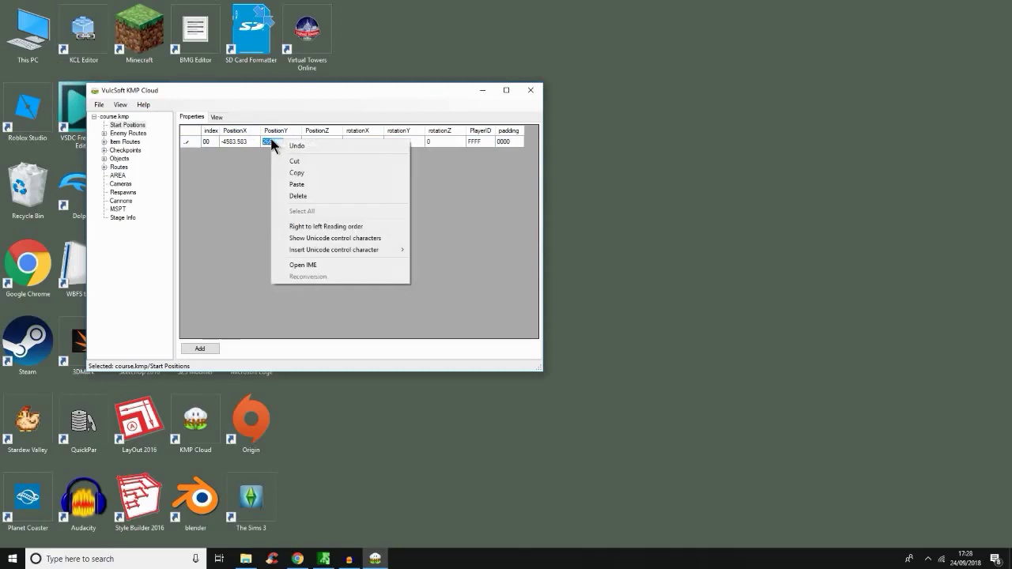
pyautogui.click(306, 173)
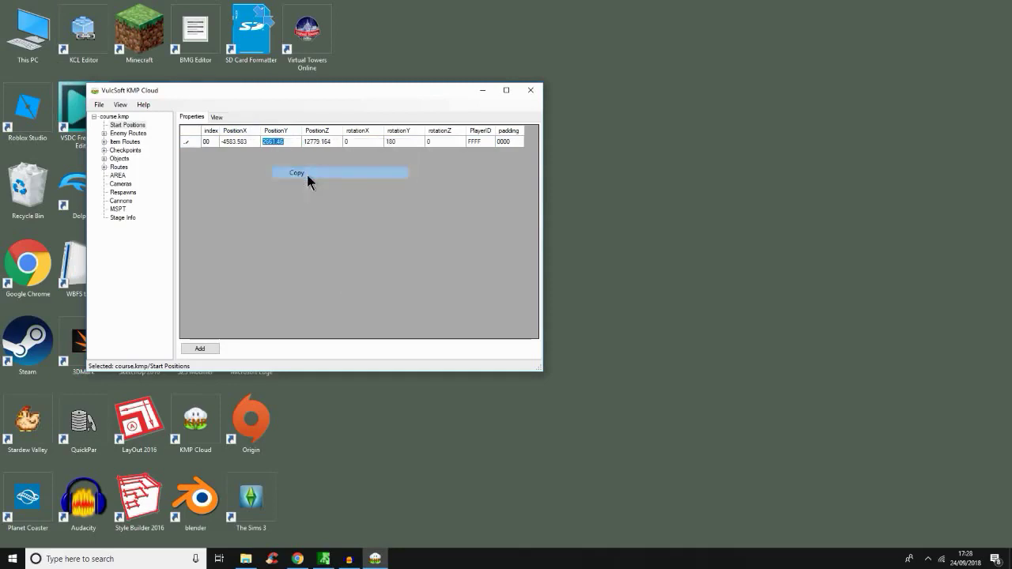
# Save course.kmp from the File menu and close the KMP Cloud editor.
pyautogui.click(99, 104)
pyautogui.press('Right')
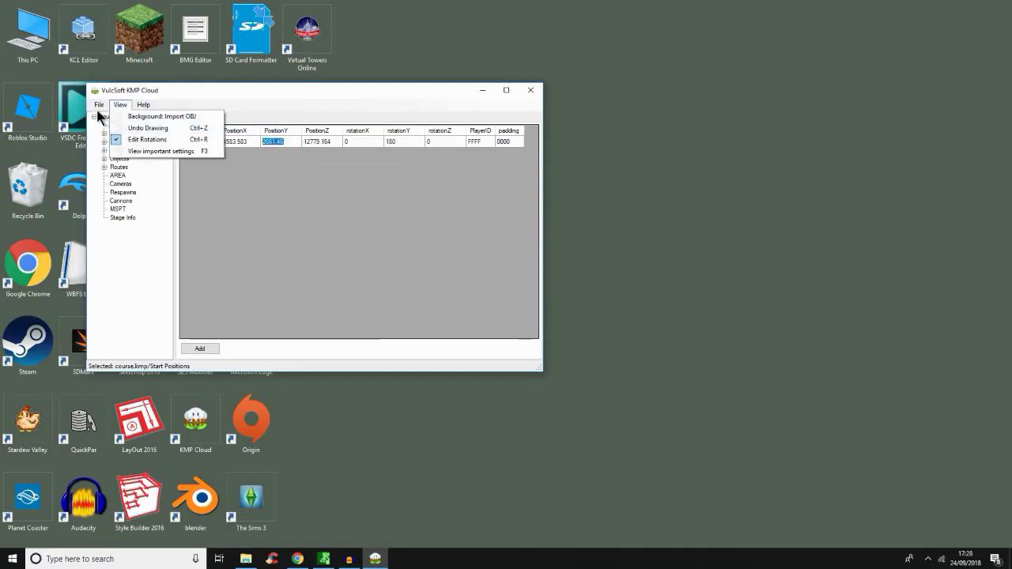
pyautogui.moveTo(96, 108)
pyautogui.click(126, 146)
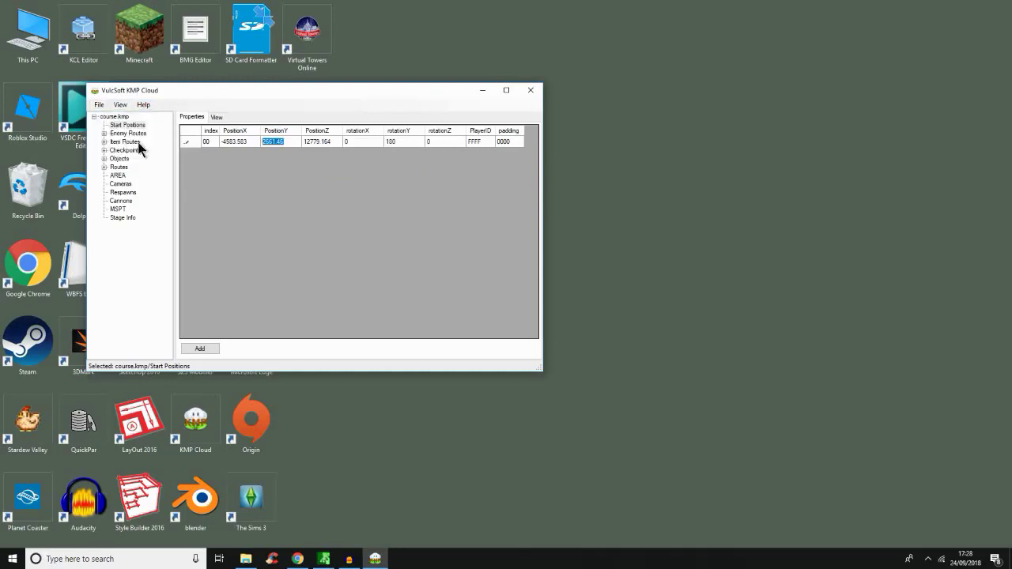
pyautogui.click(526, 91)
# Open the course file in Tutorial Track, decline the installer prompt, and close the folder.
pyautogui.hotkey('alt', 'Tab')
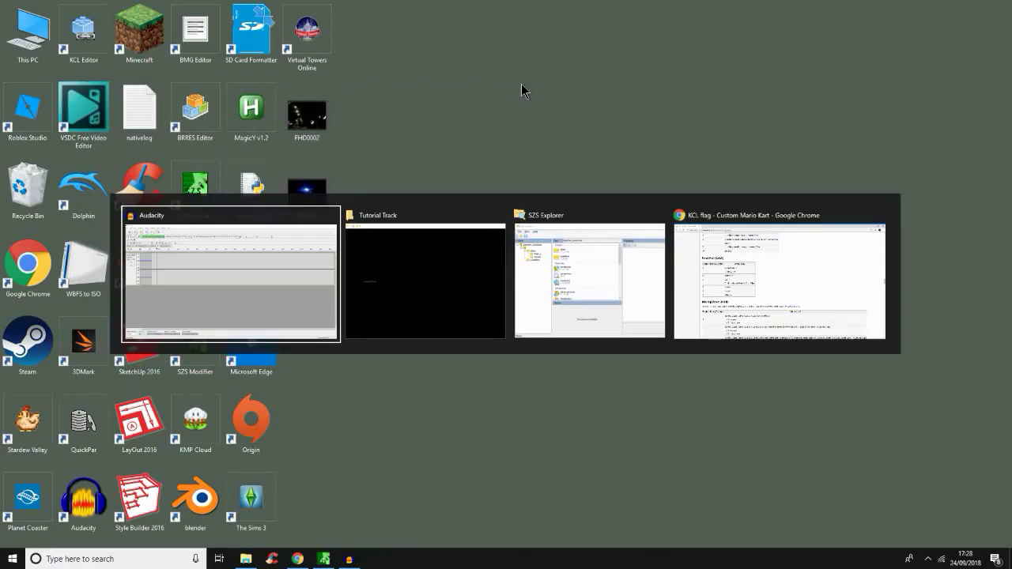
pyautogui.hotkey('alt', 'Tab')
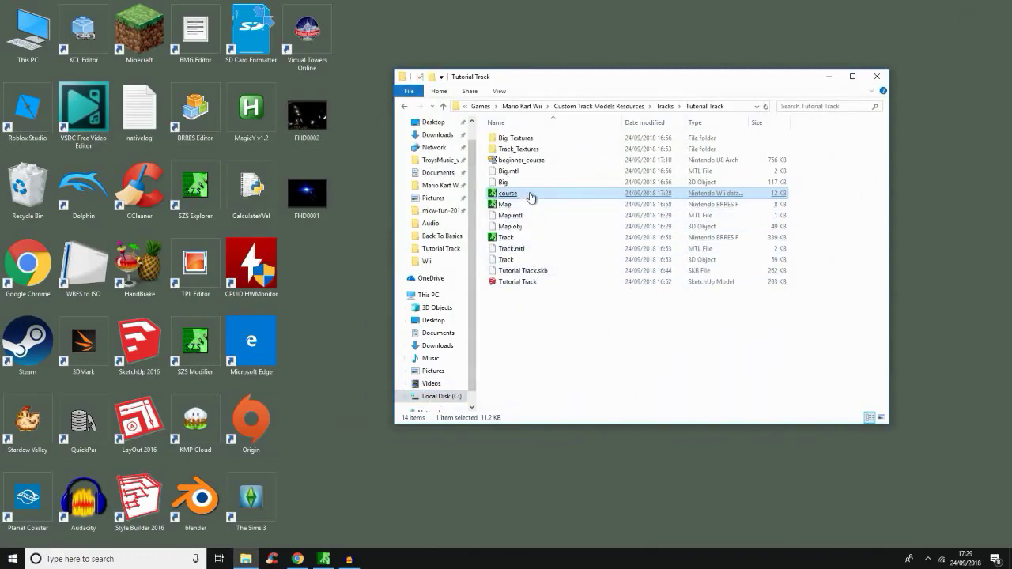
pyautogui.press('Down')
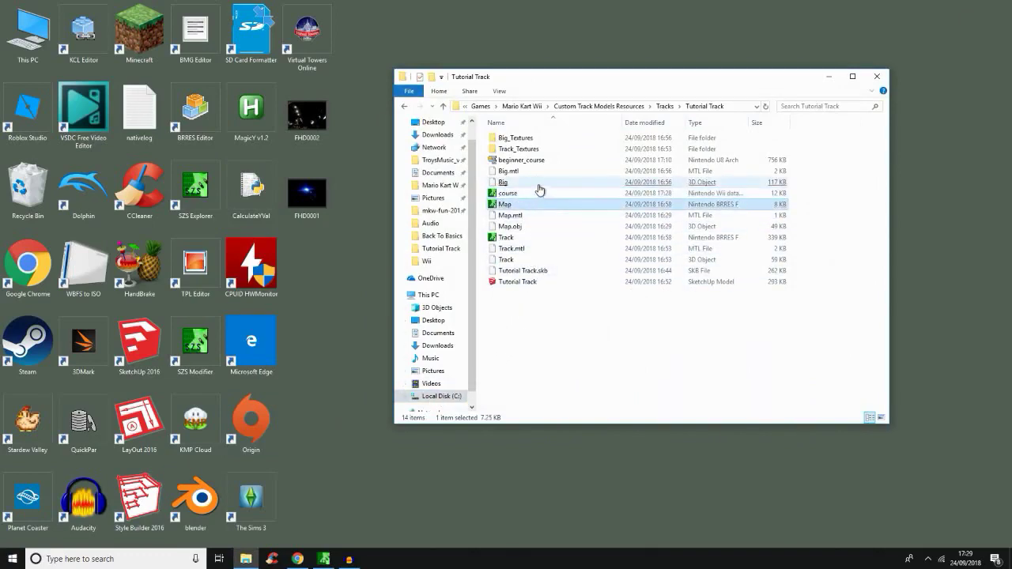
pyautogui.click(535, 196)
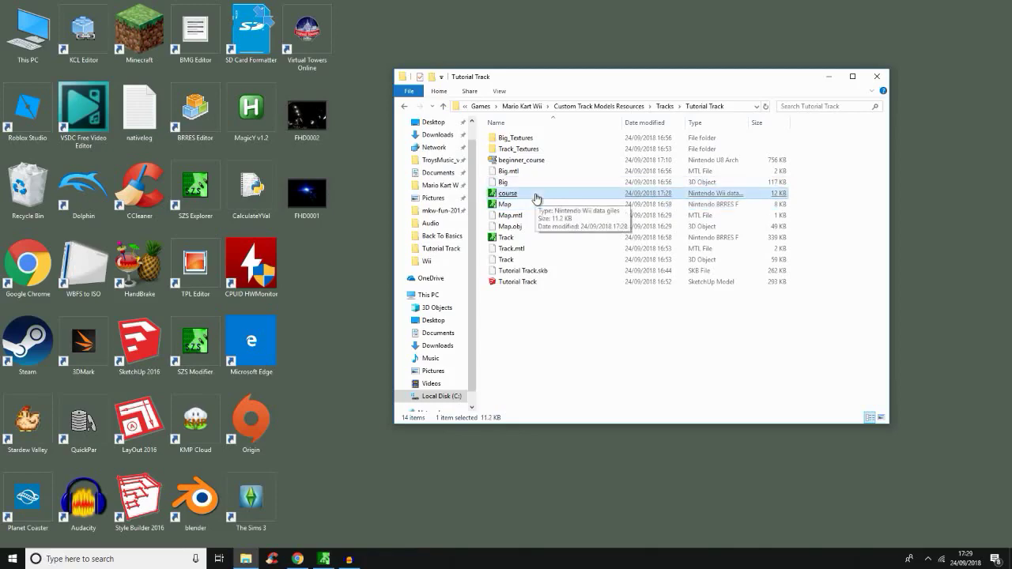
pyautogui.doubleClick(536, 197)
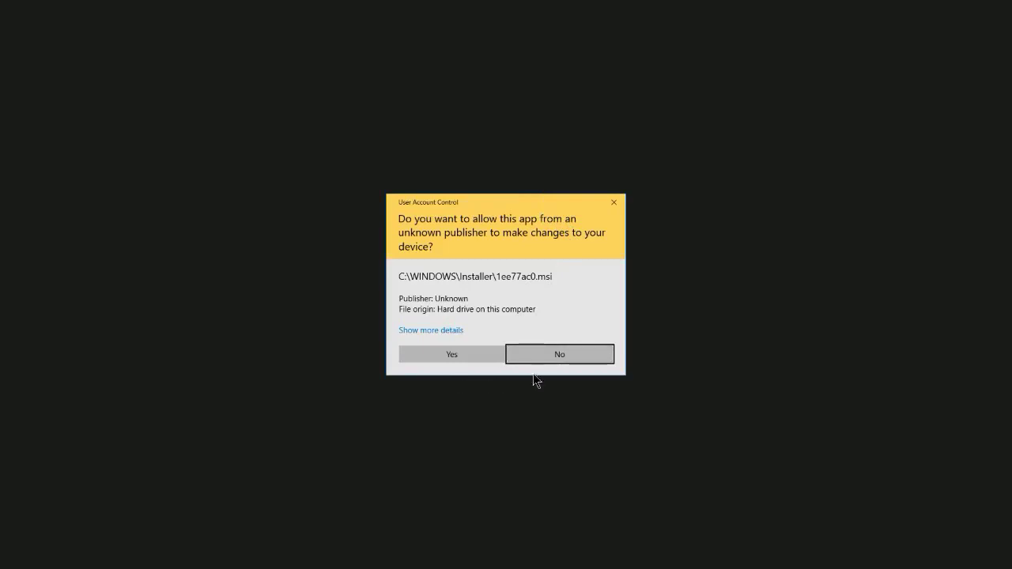
pyautogui.press('Return')
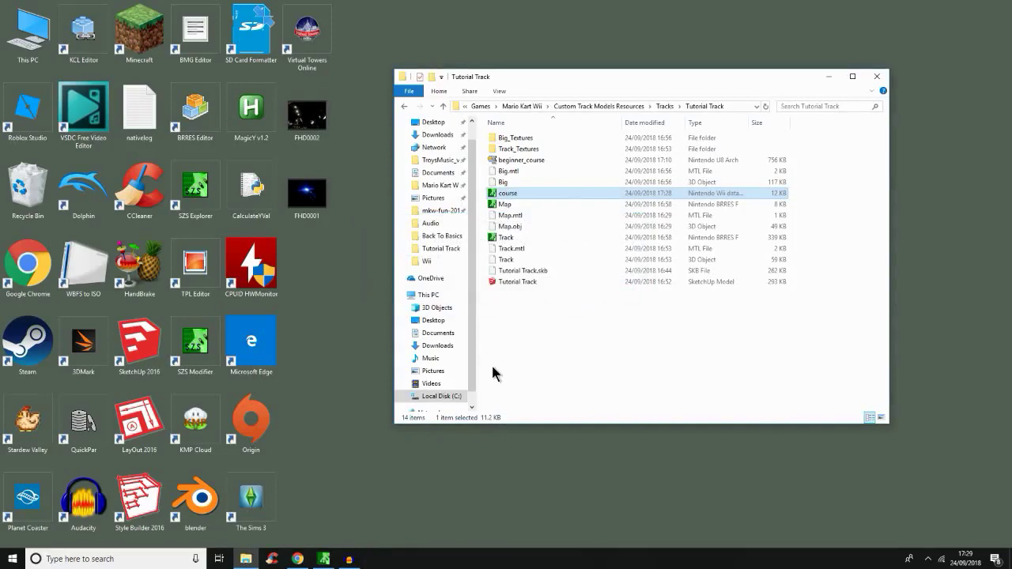
pyautogui.click(877, 77)
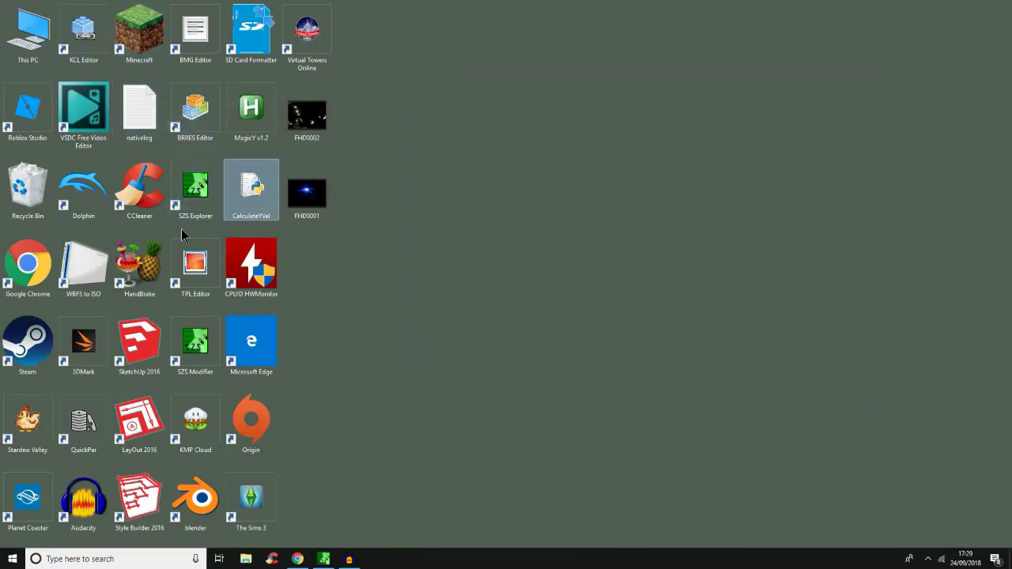
# Launch KMP Cloud and open course.kmp from the Tutorial Track folder.
pyautogui.click(204, 421)
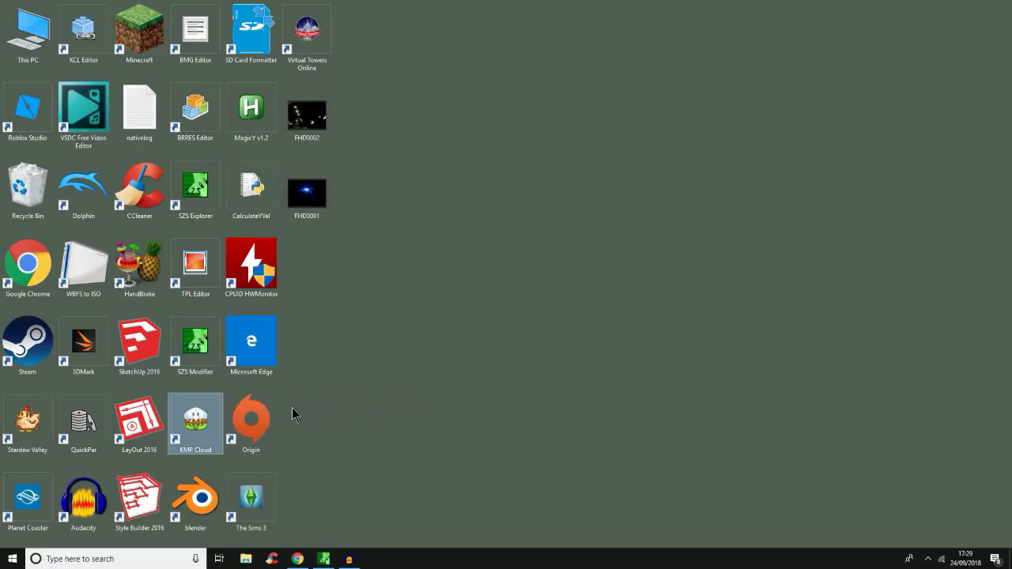
pyautogui.press('Return')
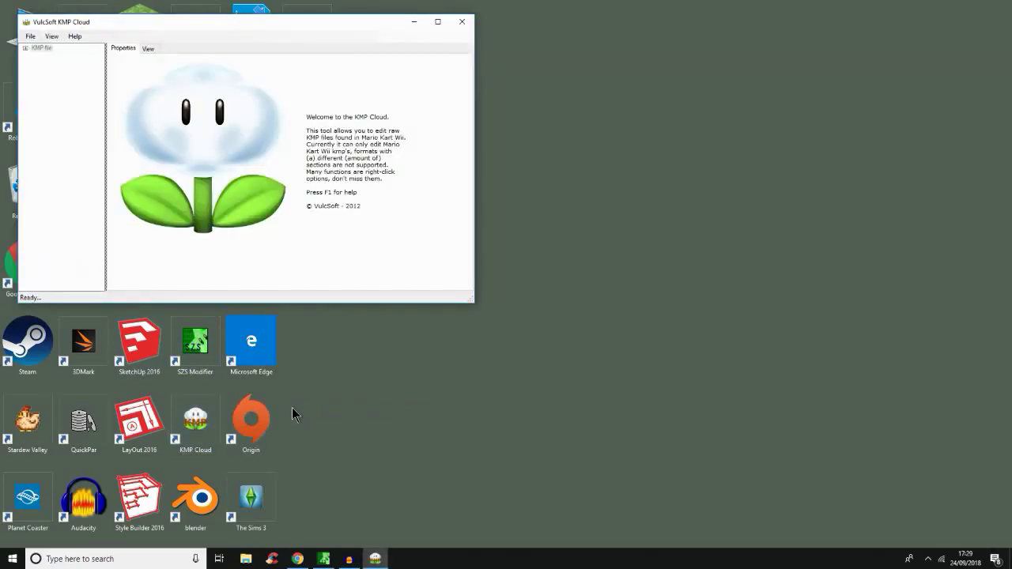
pyautogui.click(30, 37)
pyautogui.click(36, 60)
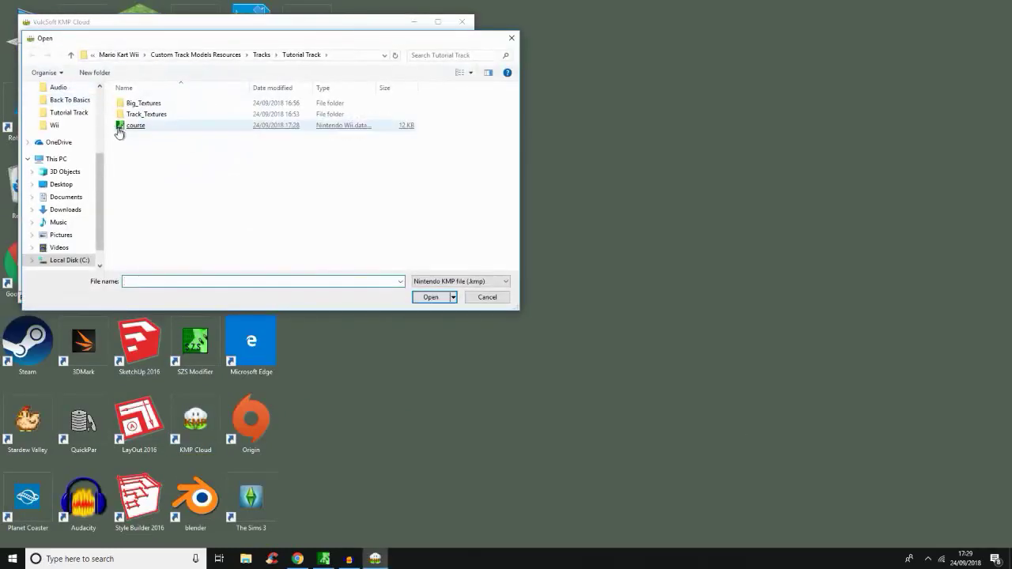
pyautogui.doubleClick(131, 126)
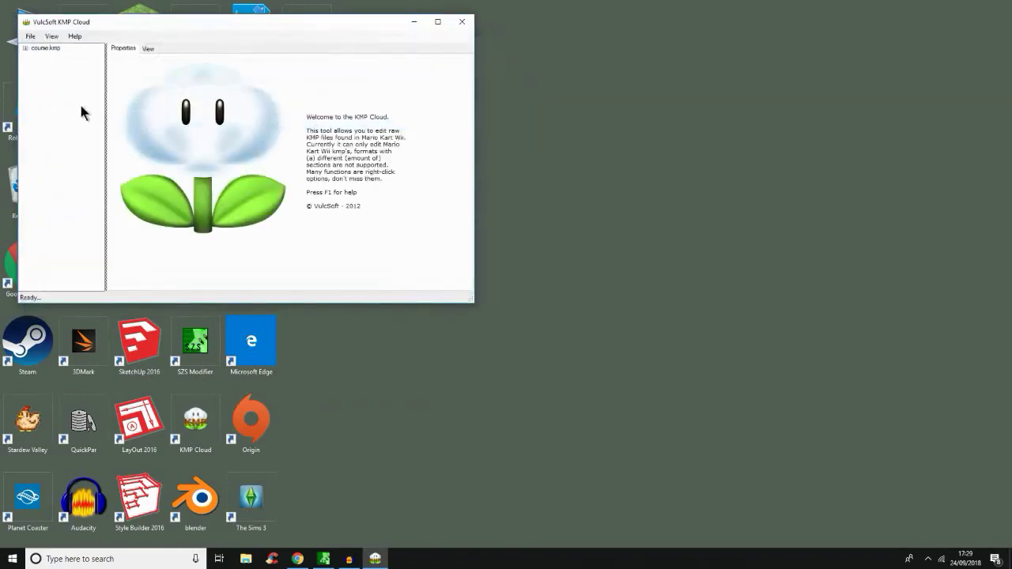
# Change the start position's PositionY from 470.3823 to 2661.46.
pyautogui.click(146, 49)
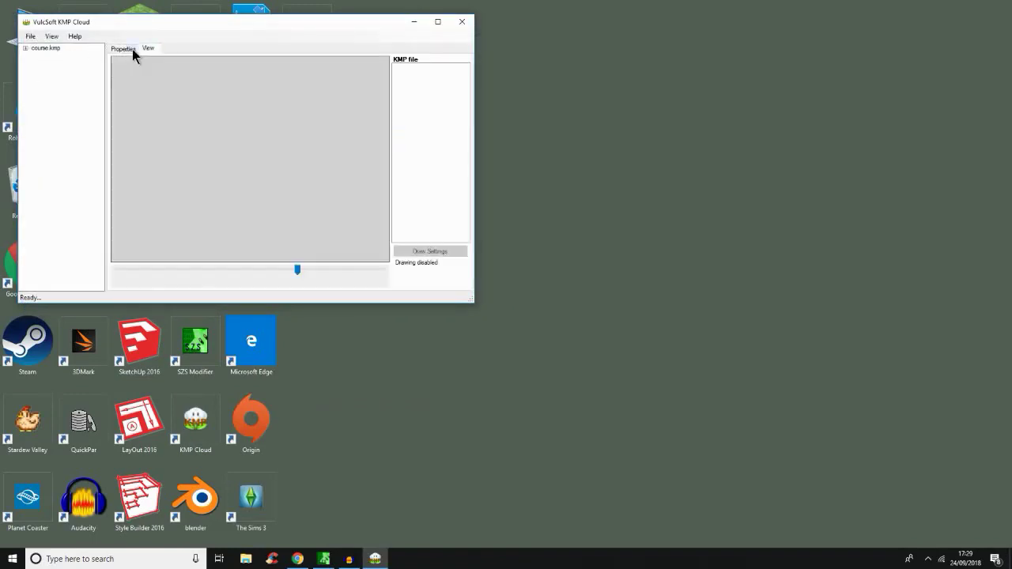
pyautogui.click(128, 51)
pyautogui.doubleClick(37, 48)
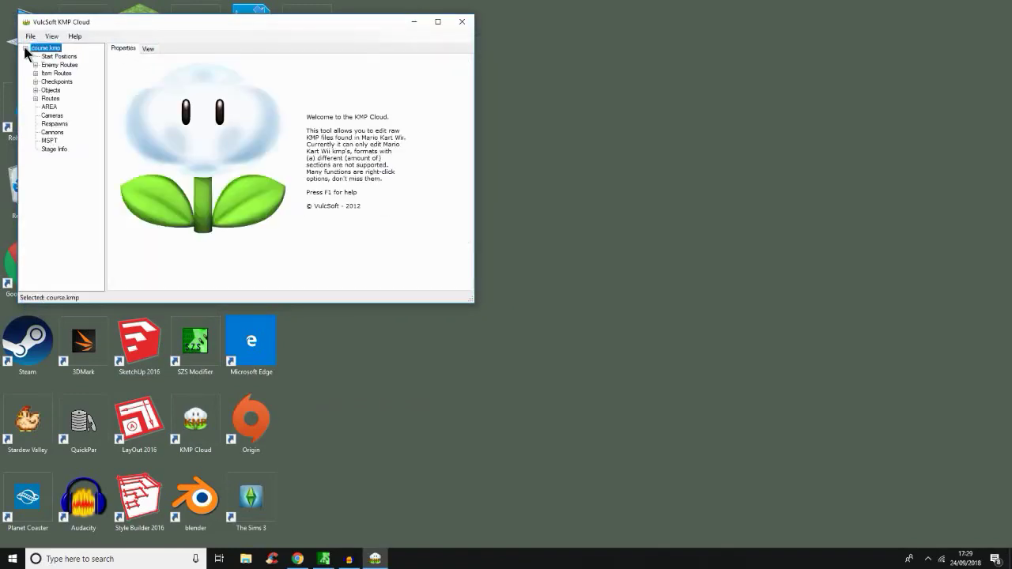
pyautogui.click(53, 56)
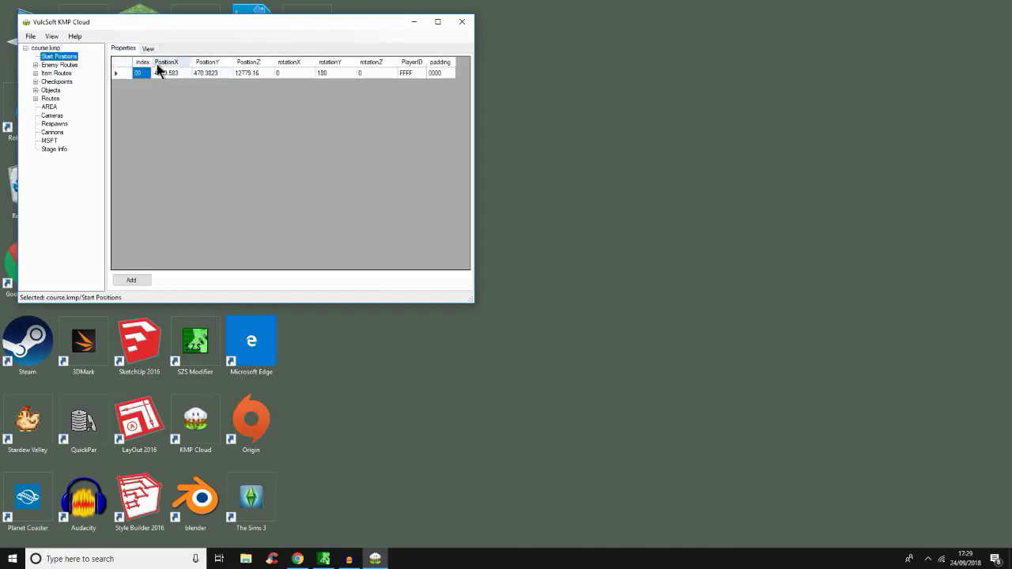
pyautogui.click(215, 74)
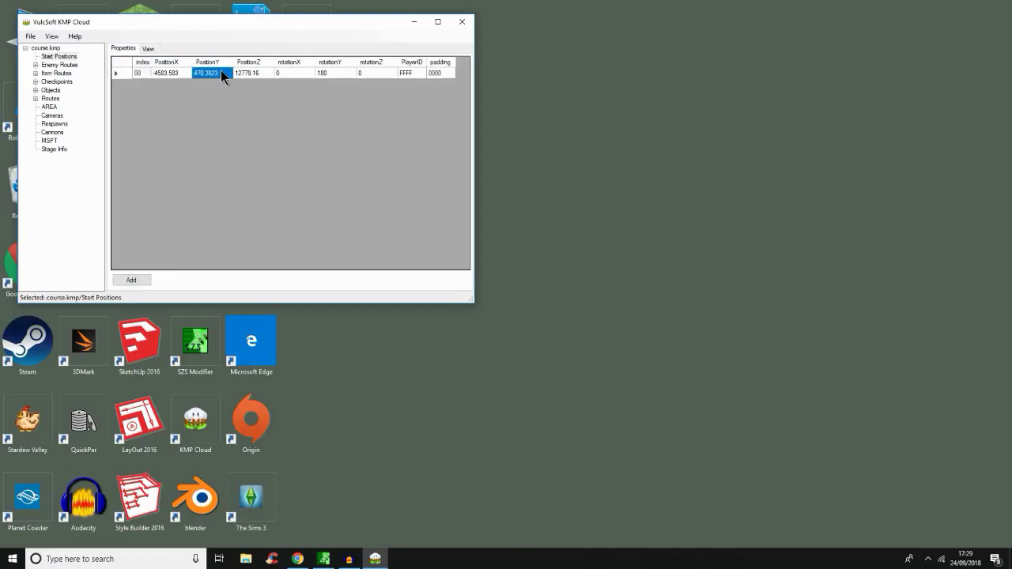
pyautogui.click(219, 70)
pyautogui.moveTo(229, 75); pyautogui.dragTo(178, 71)
pyautogui.write('2661.46')
pyautogui.press('Return')
# Save course.kmp, exit the tray hotkey script, and close KMP Cloud.
pyautogui.click(30, 36)
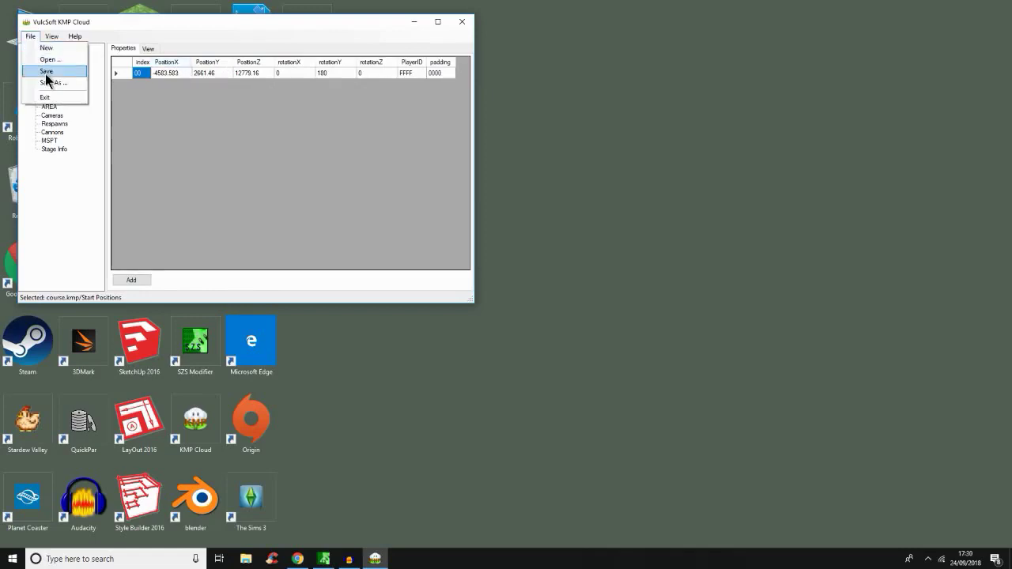
pyautogui.click(45, 72)
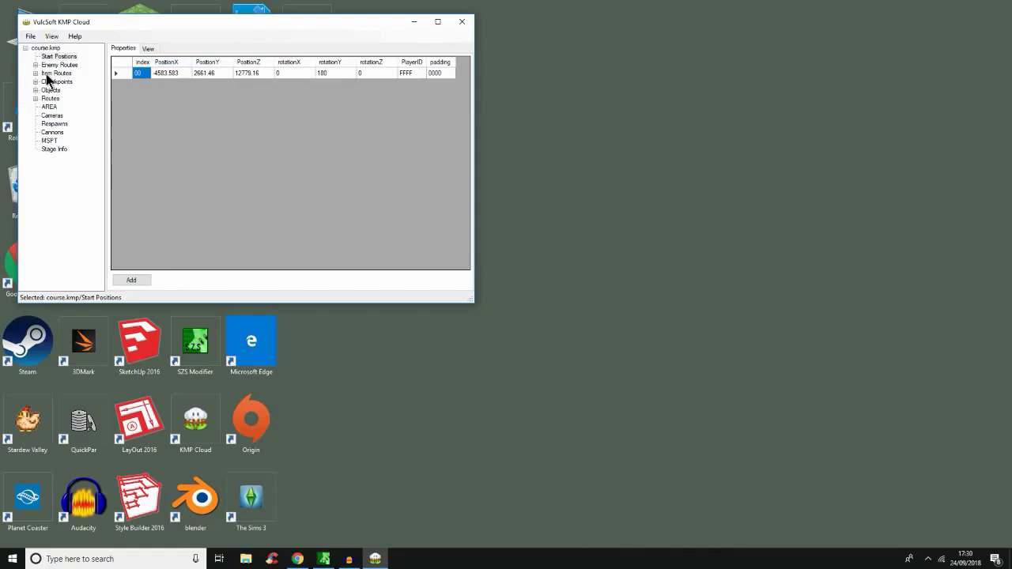
pyautogui.click(930, 559)
pyautogui.rightClick(915, 539)
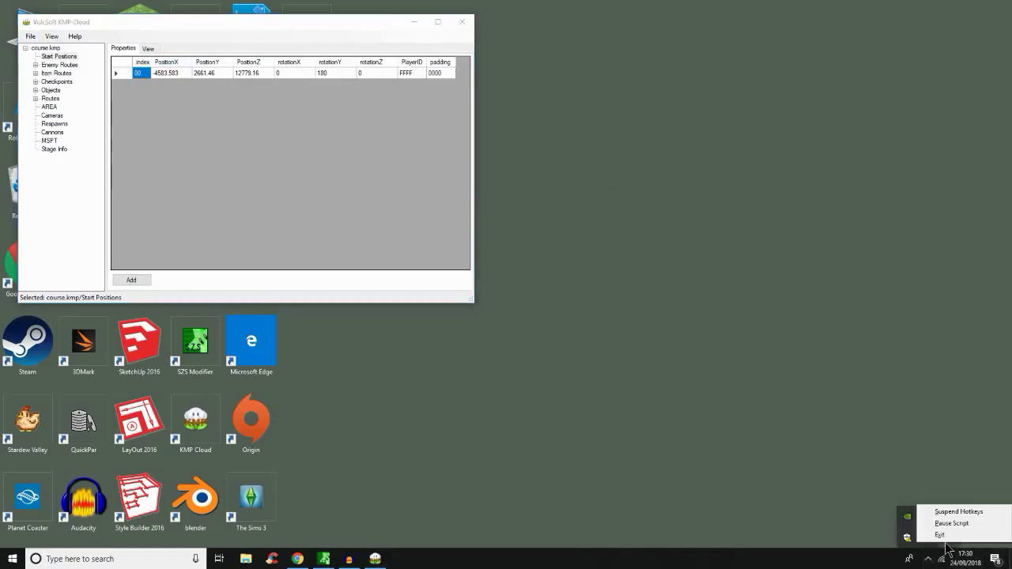
pyautogui.click(941, 536)
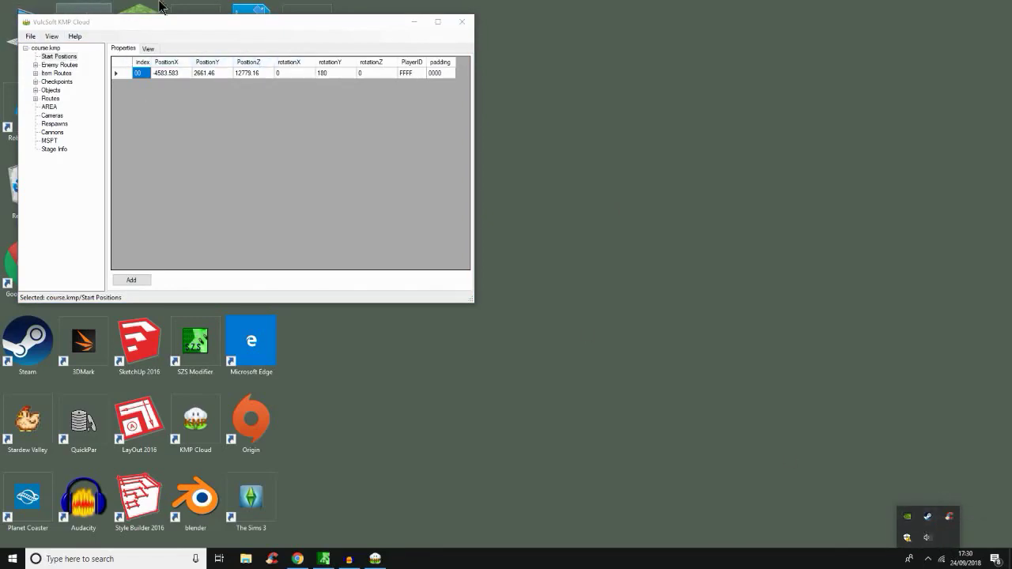
pyautogui.click(463, 23)
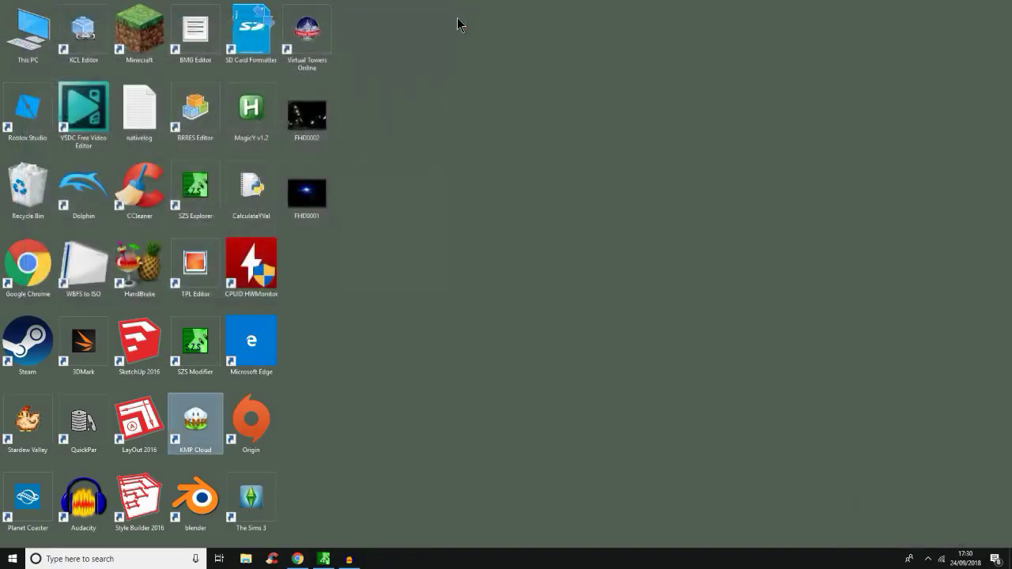
# Switch to Chrome's KCL flag wiki page and close the browser window.
pyautogui.hotkey('alt', 'Tab')
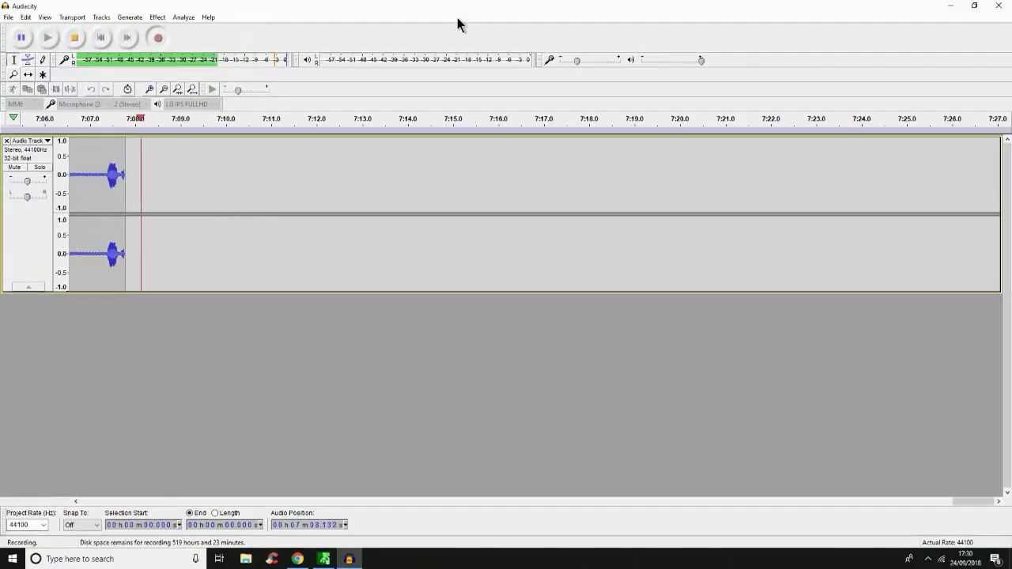
pyautogui.press('super+d')
pyautogui.hotkey('alt', 'Tab')
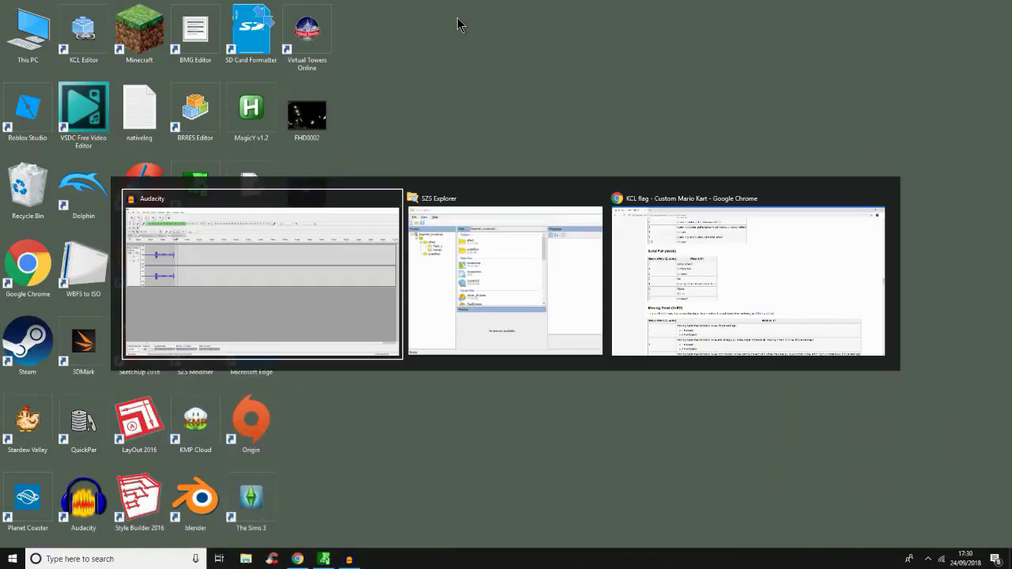
pyautogui.hotkey('alt', 'Tab')
pyautogui.hotkey('alt', 'Tab')
pyautogui.hotkey('alt', 'Tab')
pyautogui.hotkey('alt', 'Tab')
pyautogui.hotkey('alt', 'Tab')
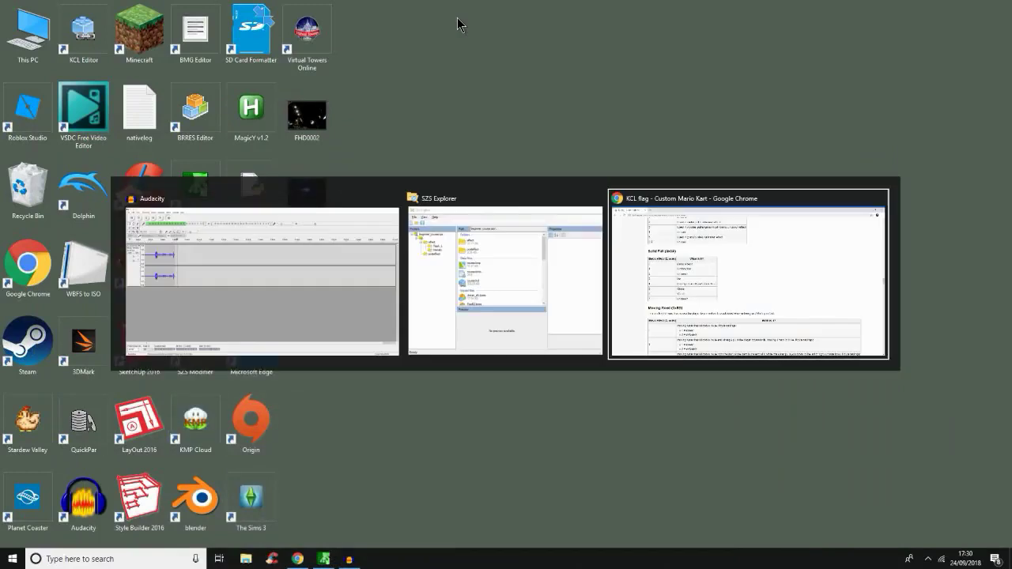
pyautogui.hotkey('alt', 'Tab')
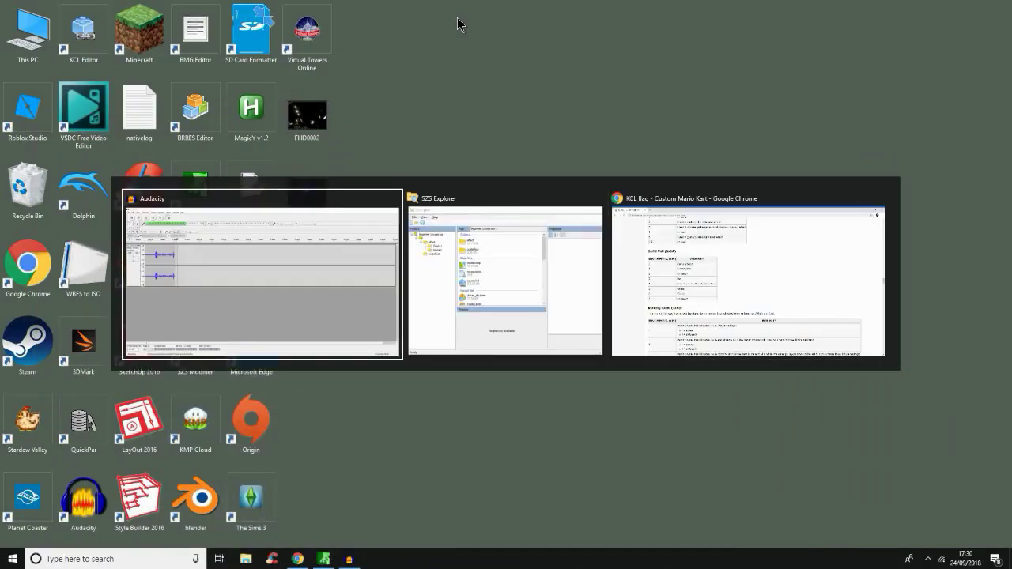
pyautogui.hotkey('alt', 'Tab')
pyautogui.hotkey('alt', 'Tab')
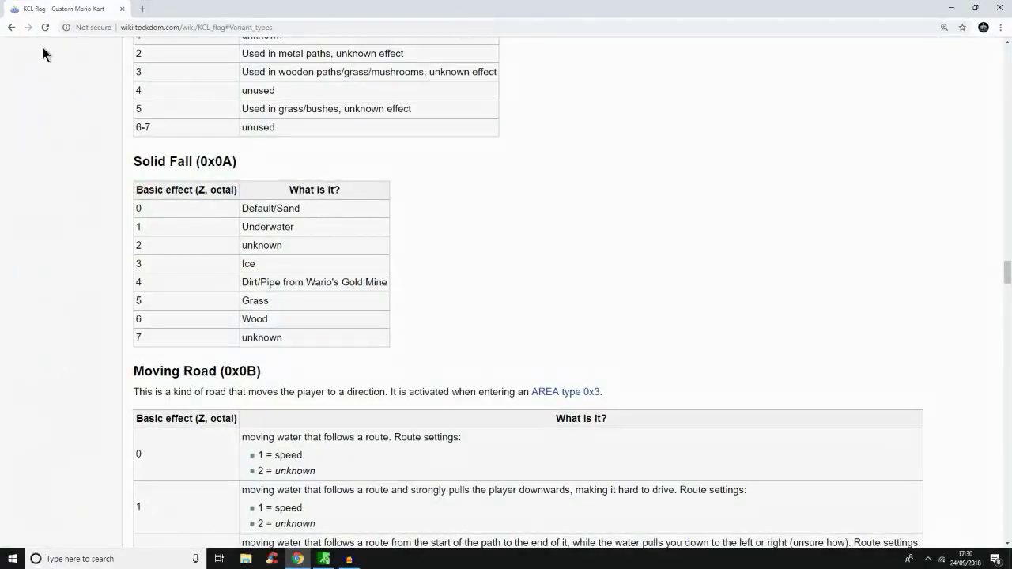
pyautogui.click(1006, 4)
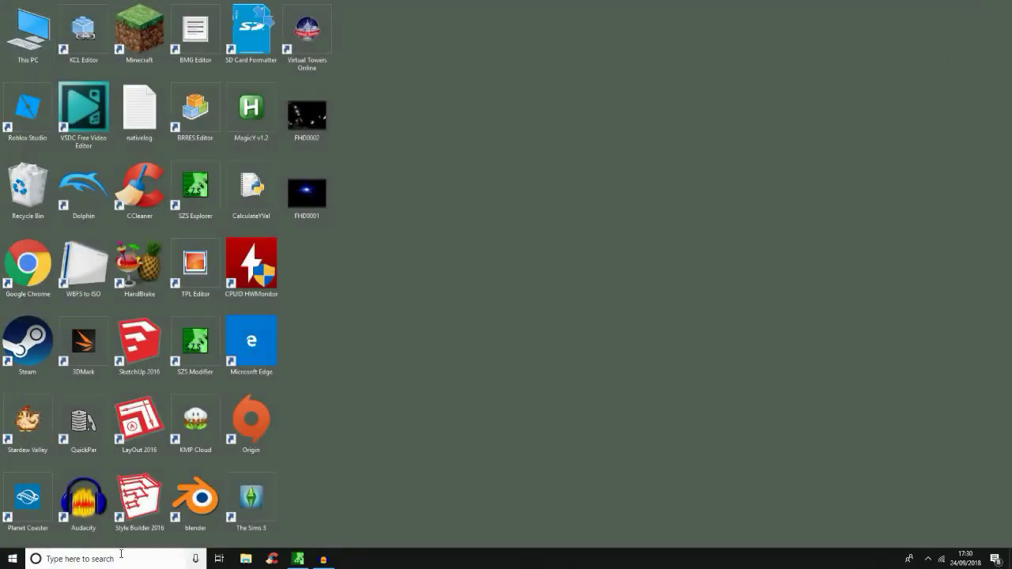
pyautogui.click(246, 559)
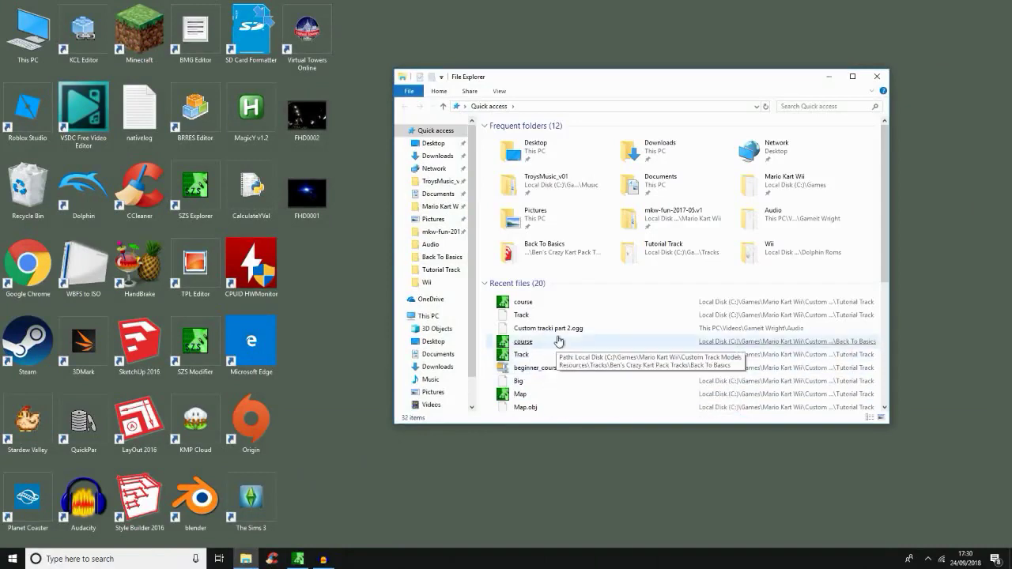
pyautogui.click(508, 250)
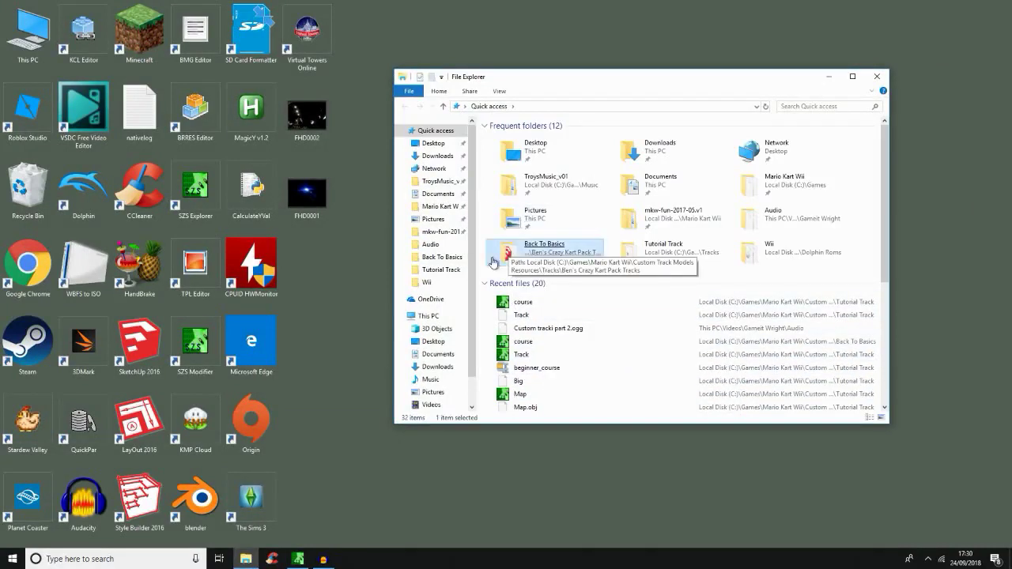
pyautogui.scroll(-1, 426, 407)
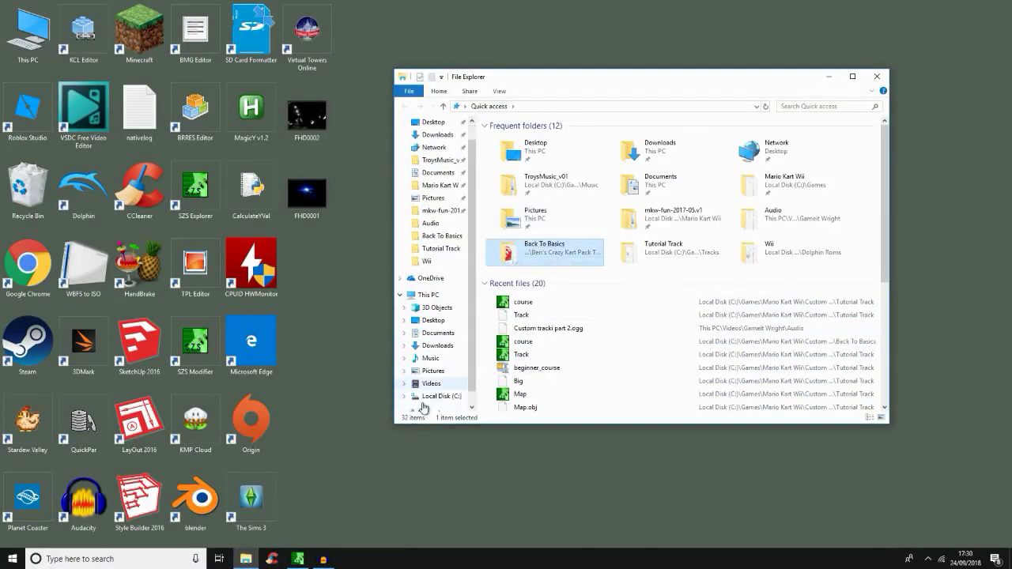
pyautogui.click(436, 396)
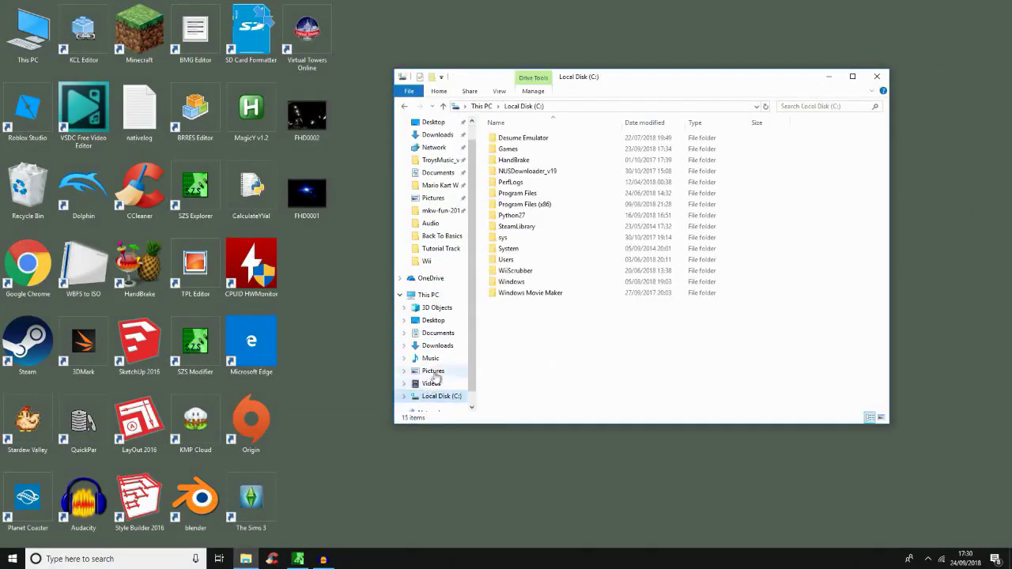
pyautogui.click(523, 204)
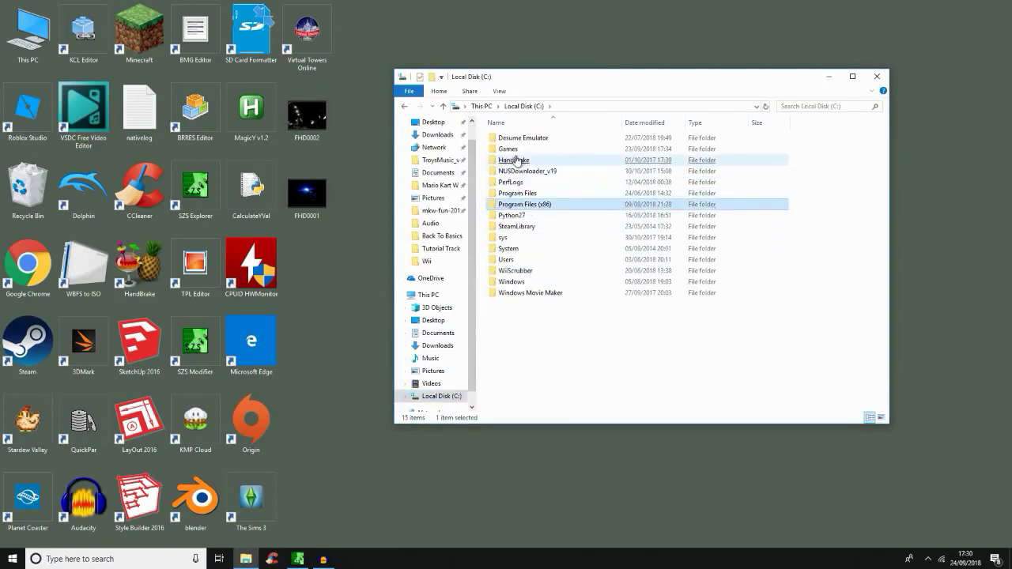
pyautogui.click(513, 160)
pyautogui.click(516, 151)
pyautogui.doubleClick(516, 150)
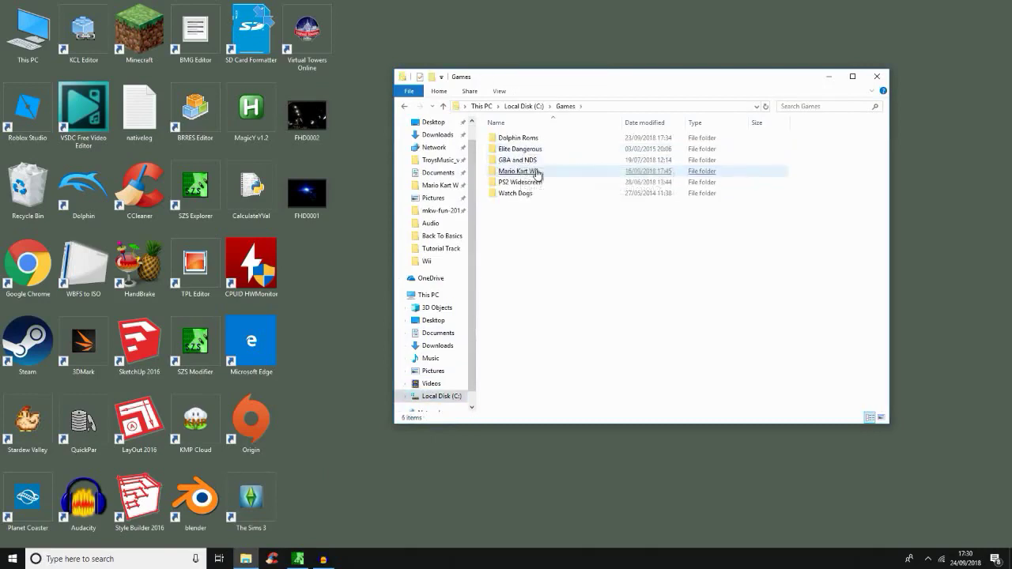
pyautogui.doubleClick(518, 172)
pyautogui.click(536, 172)
pyautogui.doubleClick(533, 161)
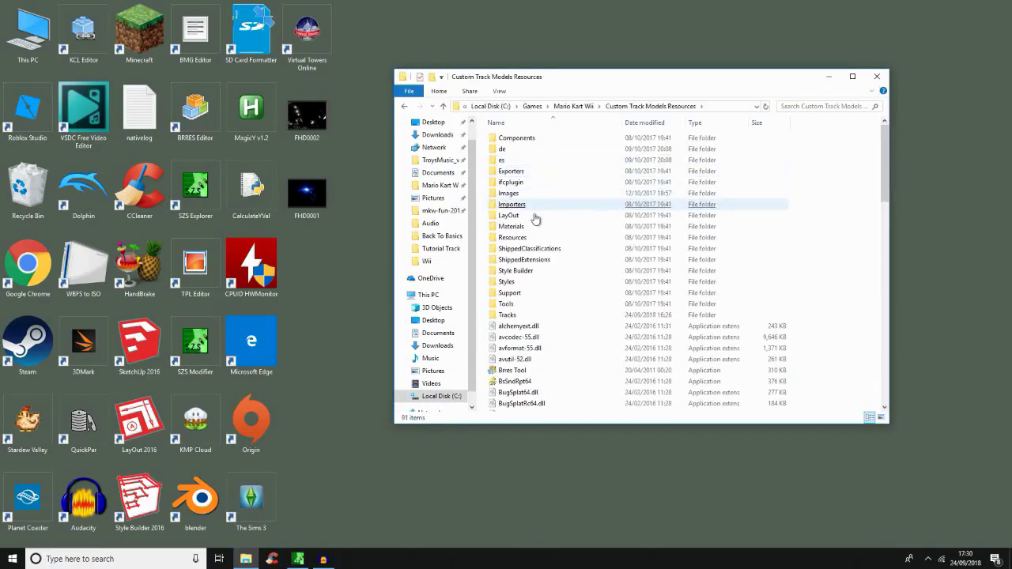
pyautogui.scroll(-1, 540, 276)
pyautogui.click(540, 273)
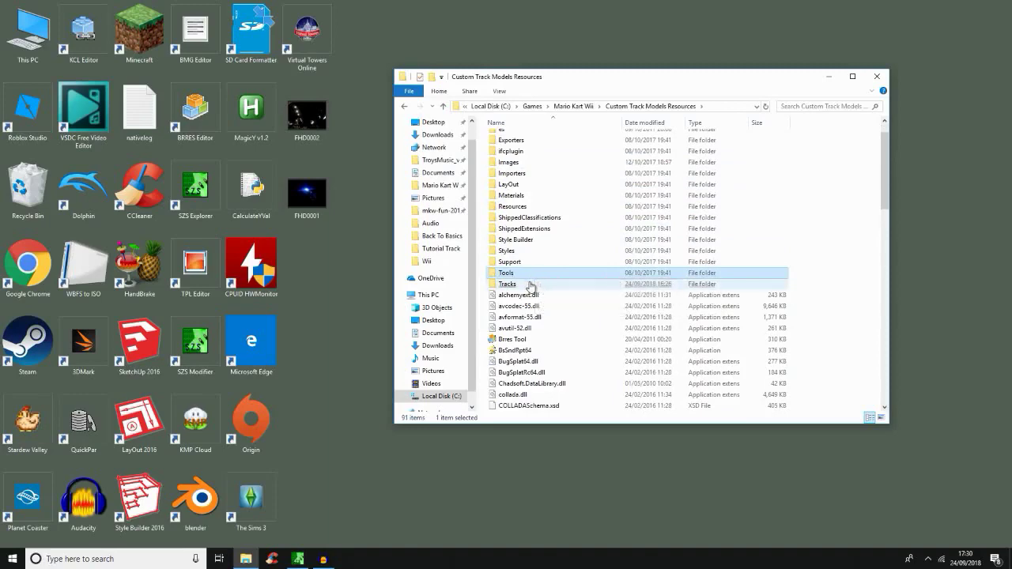
pyautogui.click(538, 284)
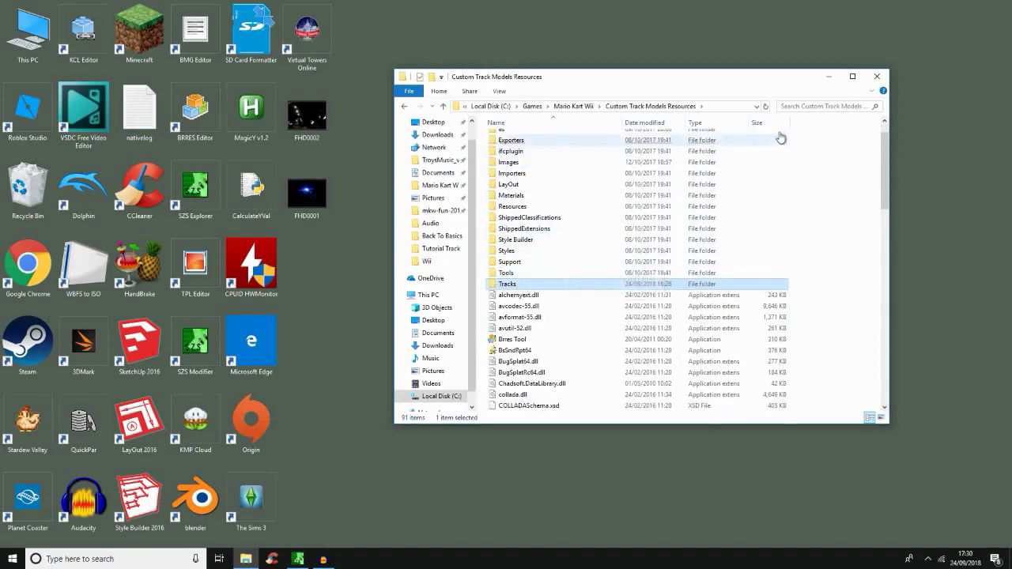
pyautogui.click(865, 79)
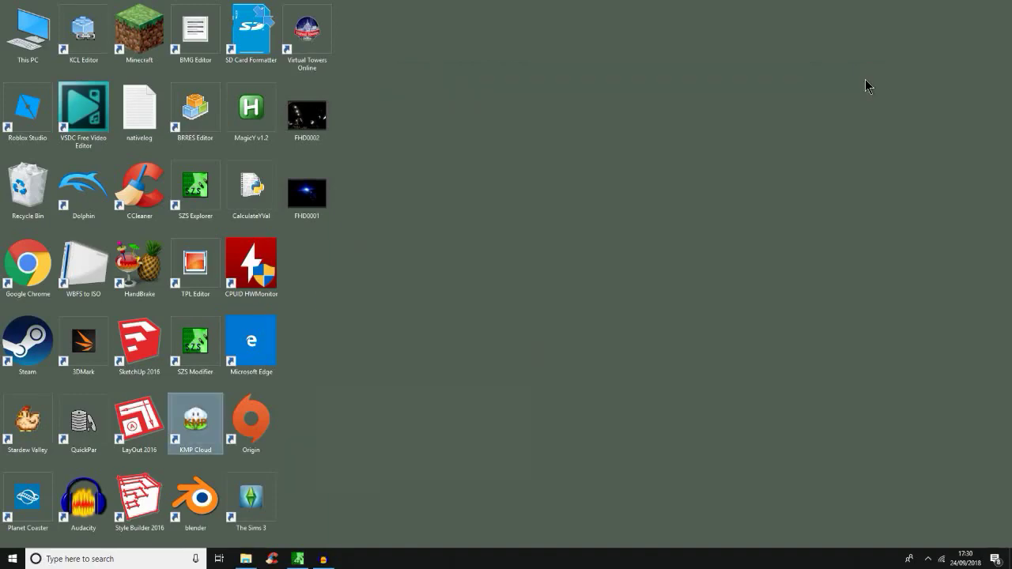
# Relaunch KMP Cloud and open the Tutorial Track course.kmp.
pyautogui.click(25, 43)
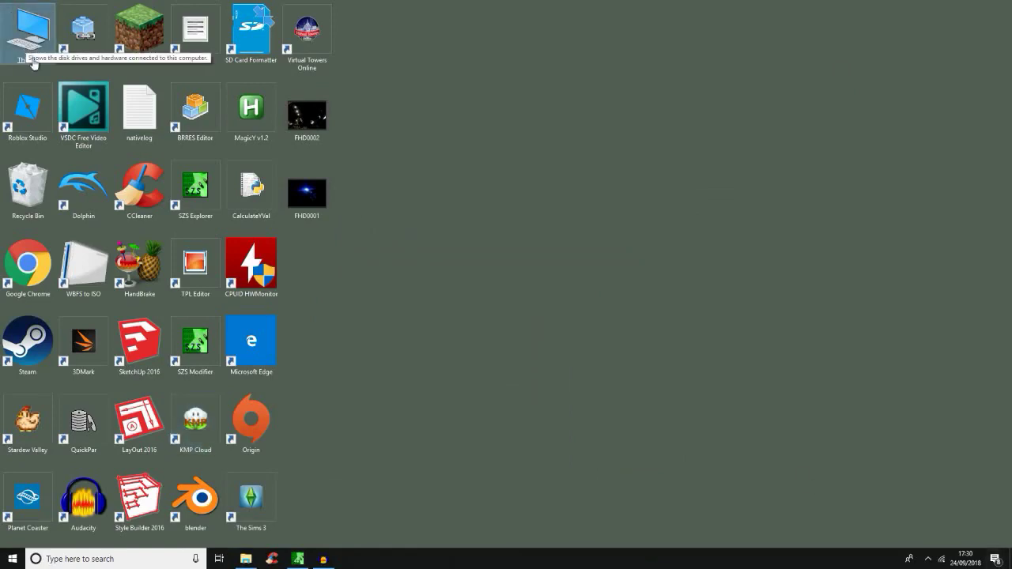
pyautogui.click(81, 284)
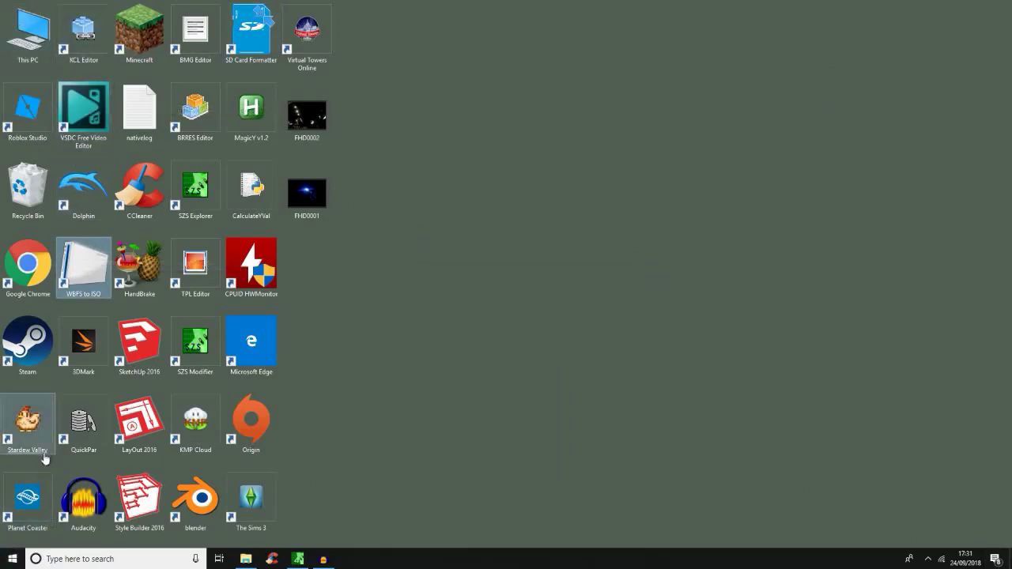
pyautogui.click(196, 446)
pyautogui.doubleClick(212, 447)
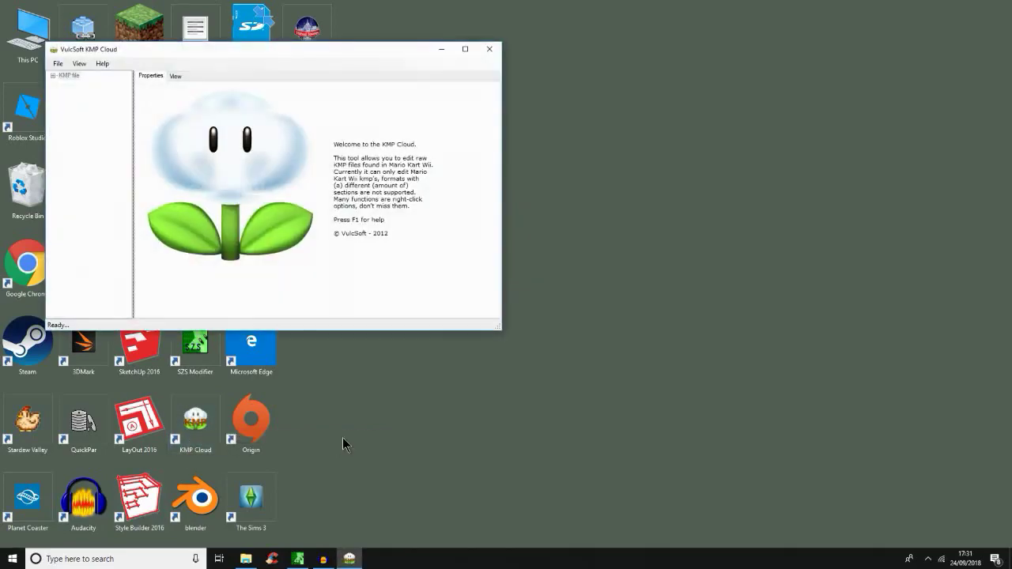
pyautogui.click(59, 65)
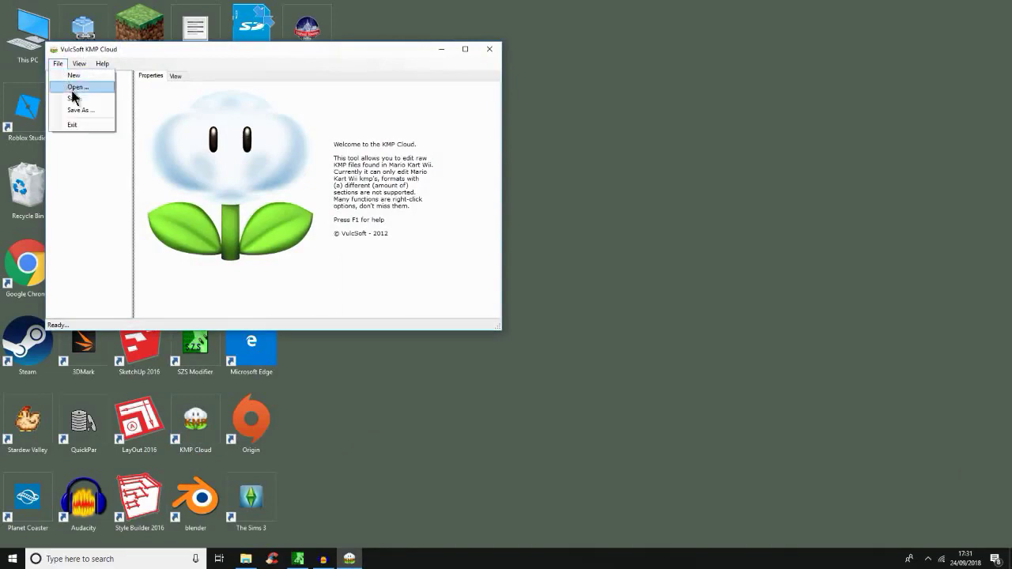
pyautogui.click(76, 87)
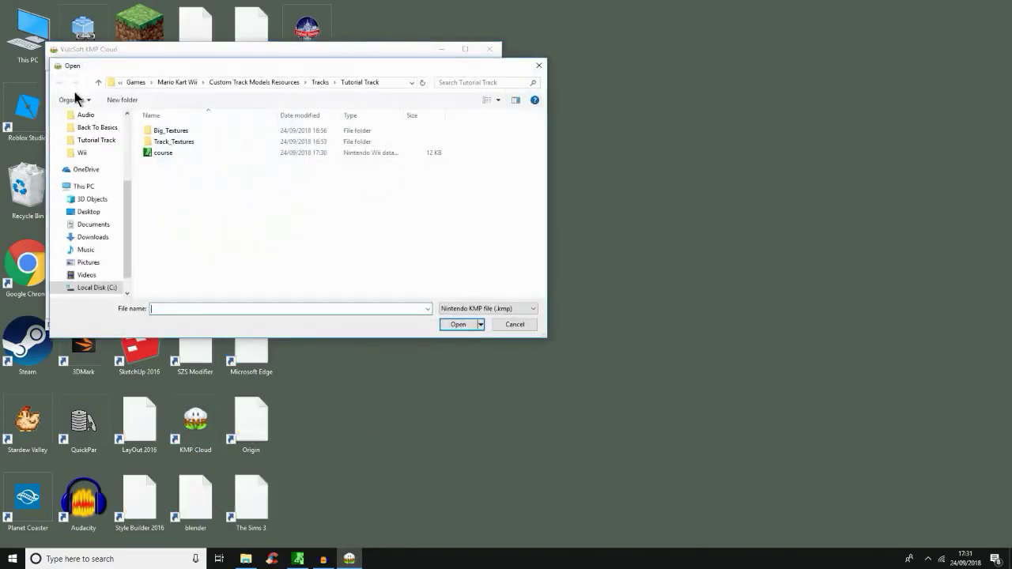
pyautogui.doubleClick(157, 153)
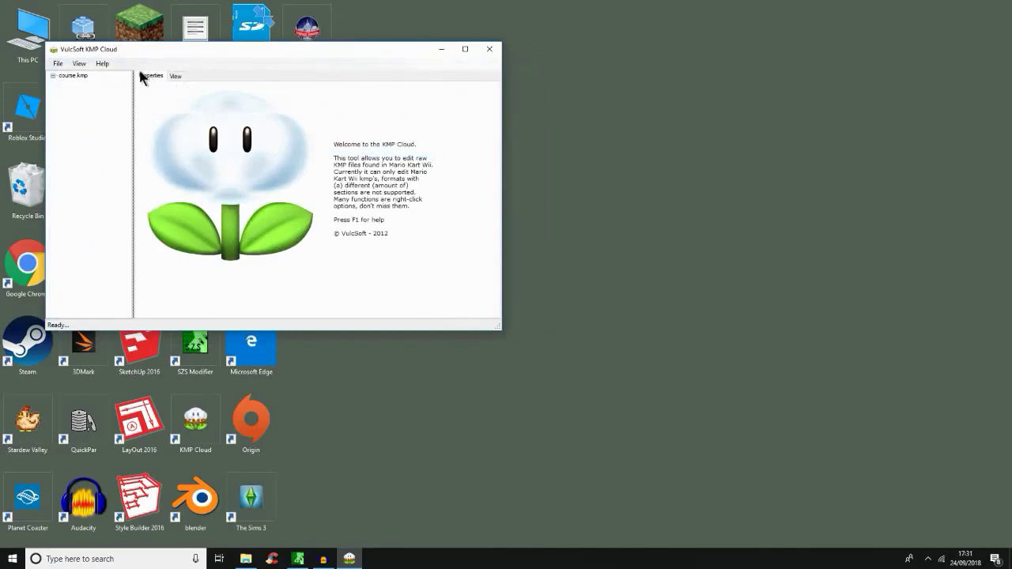
# Confirm the start position reads X -4583.503, Y 2661.46, Z 12779.16, then close KMP Cloud.
pyautogui.doubleClick(66, 76)
pyautogui.click(73, 85)
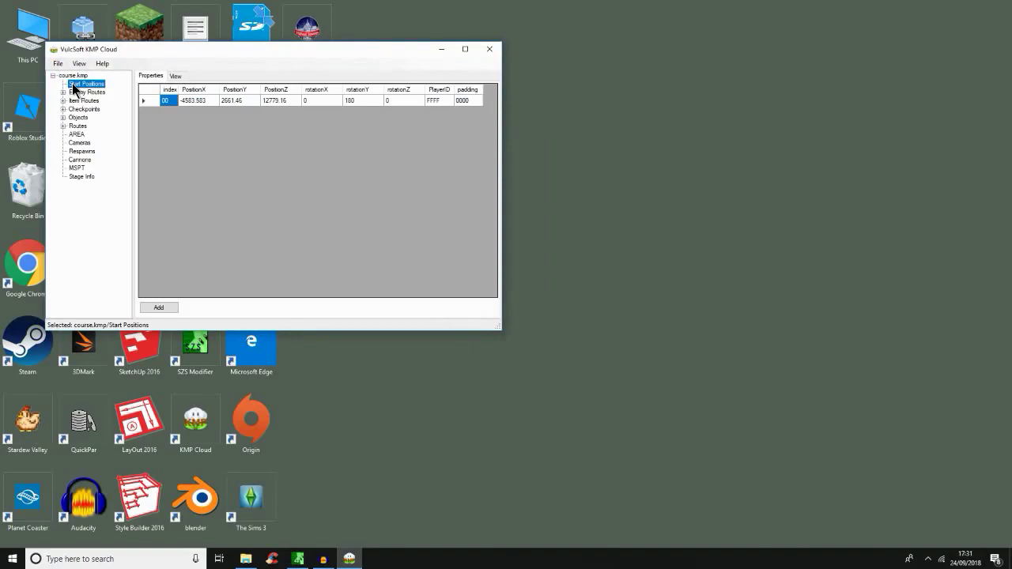
pyautogui.click(493, 49)
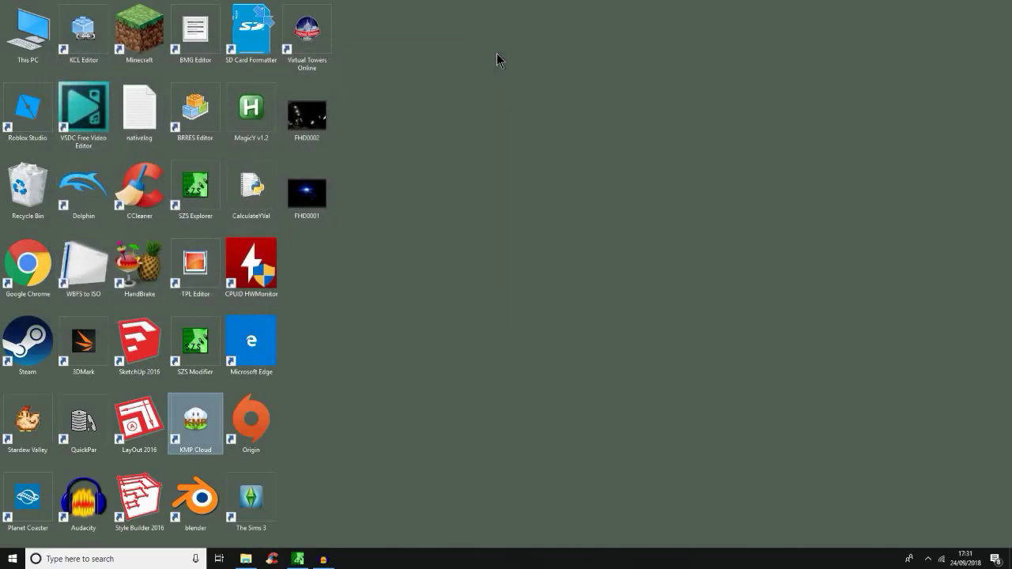
# Replace course.kmp inside beginner_course.szs with the corrected Tutorial Track course file.
pyautogui.hotkey('alt', 'Tab')
pyautogui.hotkey('alt', 'Tab')
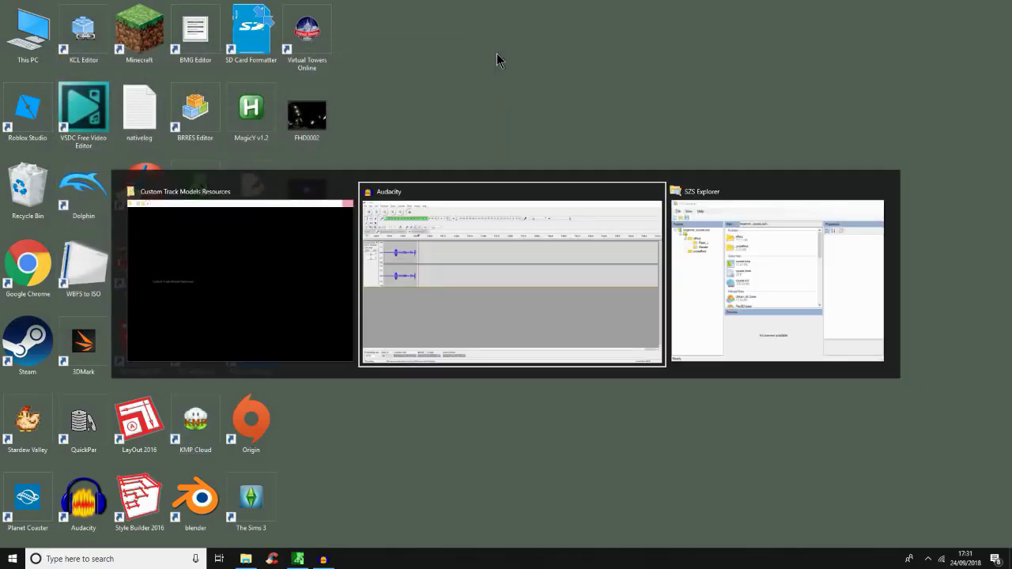
pyautogui.hotkey('alt', 'Tab')
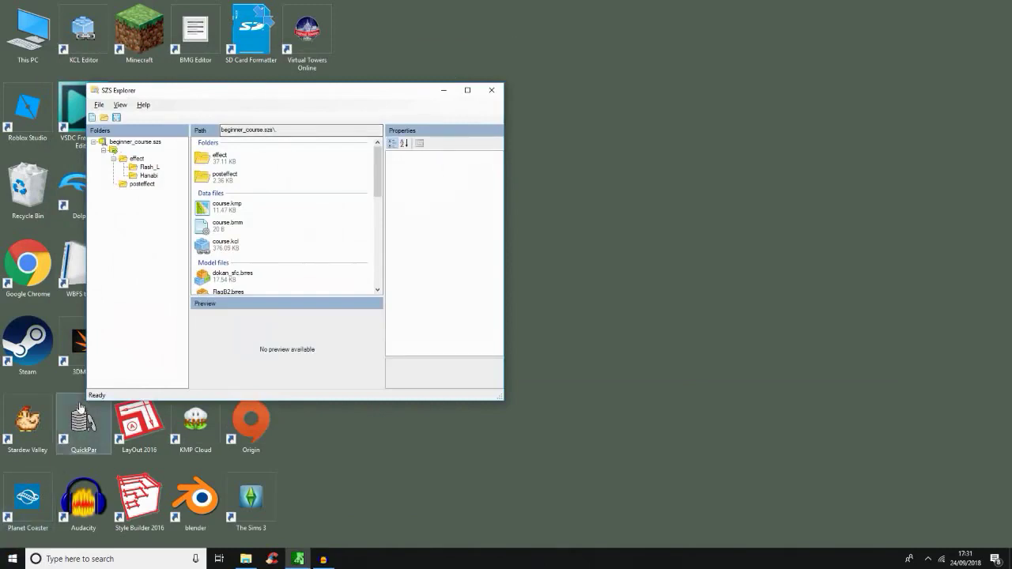
pyautogui.click(121, 151)
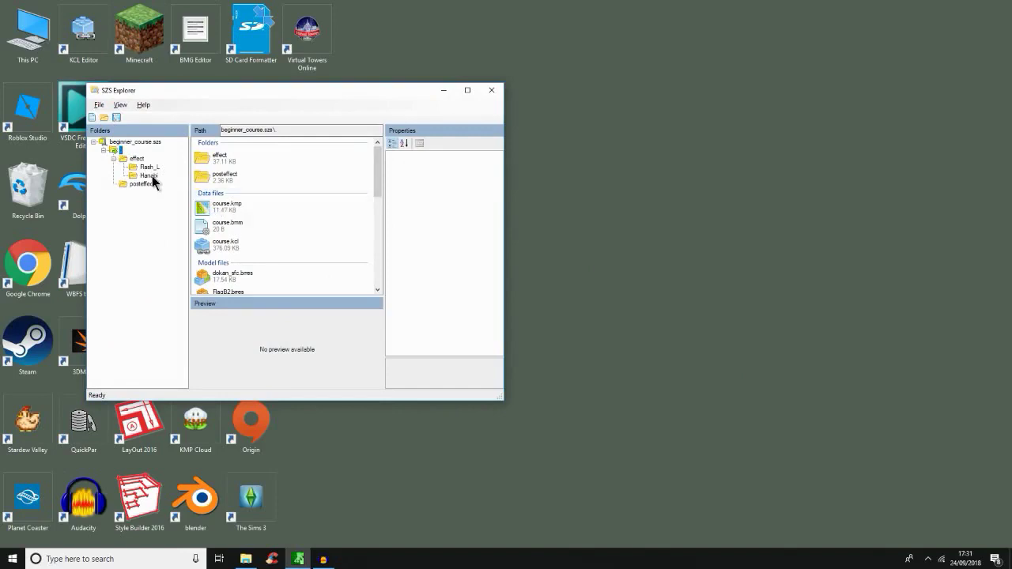
pyautogui.click(102, 151)
pyautogui.click(102, 150)
pyautogui.click(209, 209)
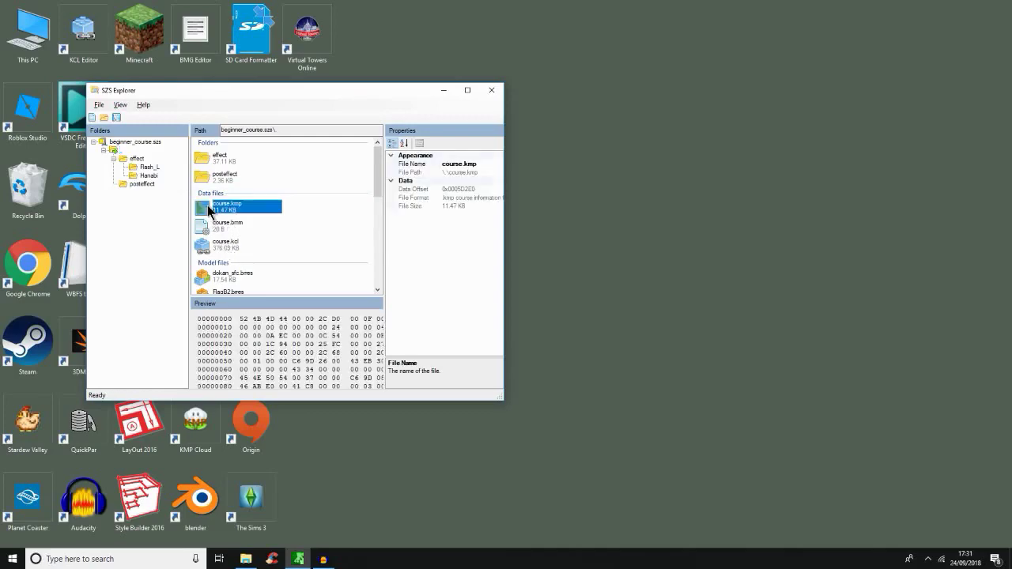
pyautogui.rightClick(209, 212)
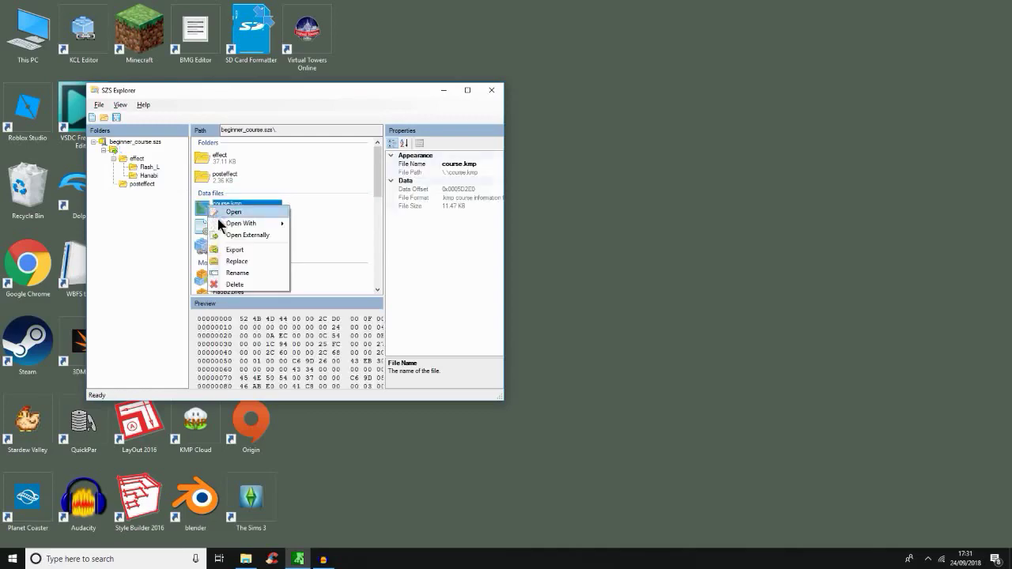
pyautogui.click(258, 258)
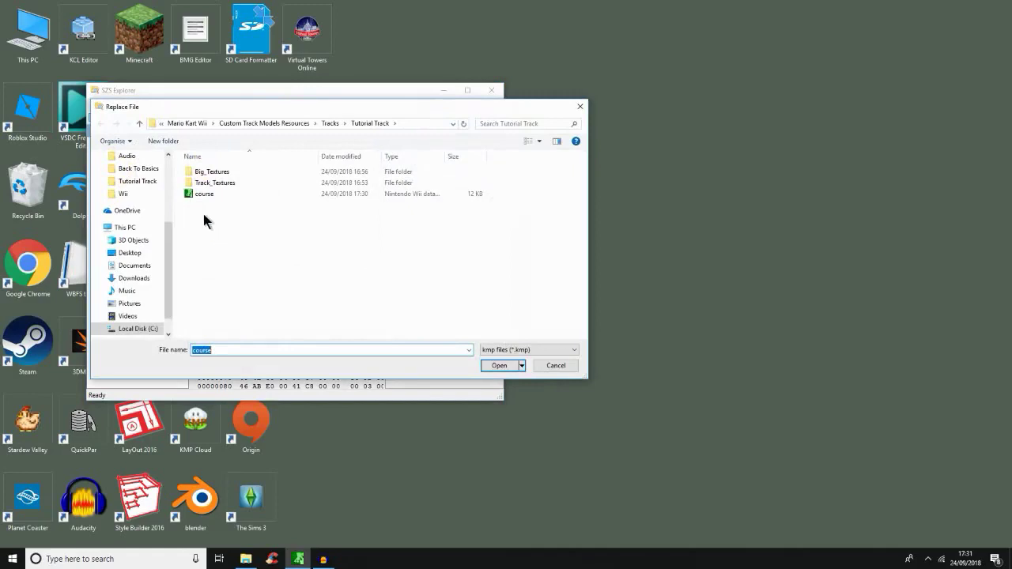
pyautogui.doubleClick(204, 195)
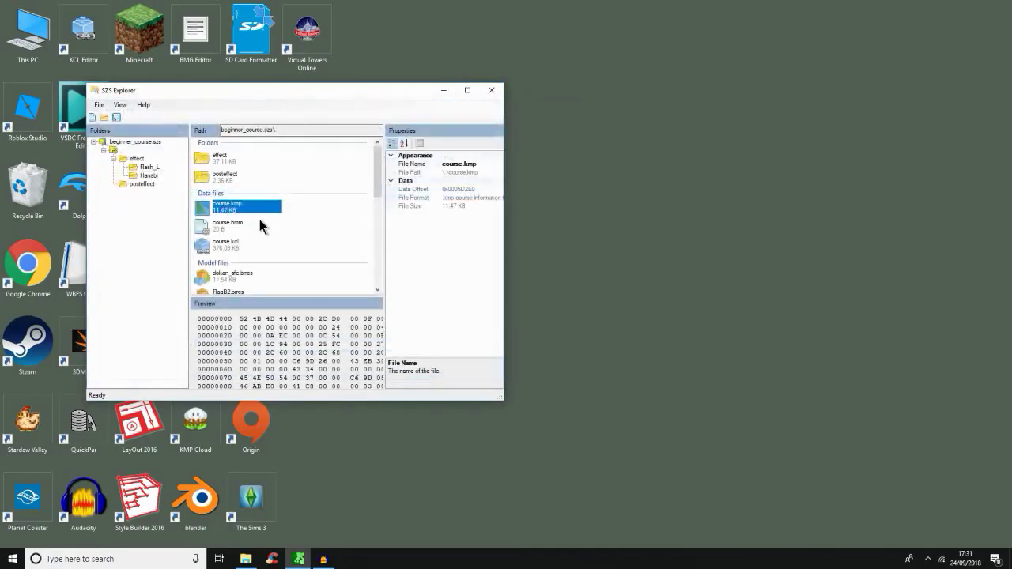
# Save the beginner_course archive and close SZS Explorer.
pyautogui.click(100, 106)
pyautogui.click(120, 144)
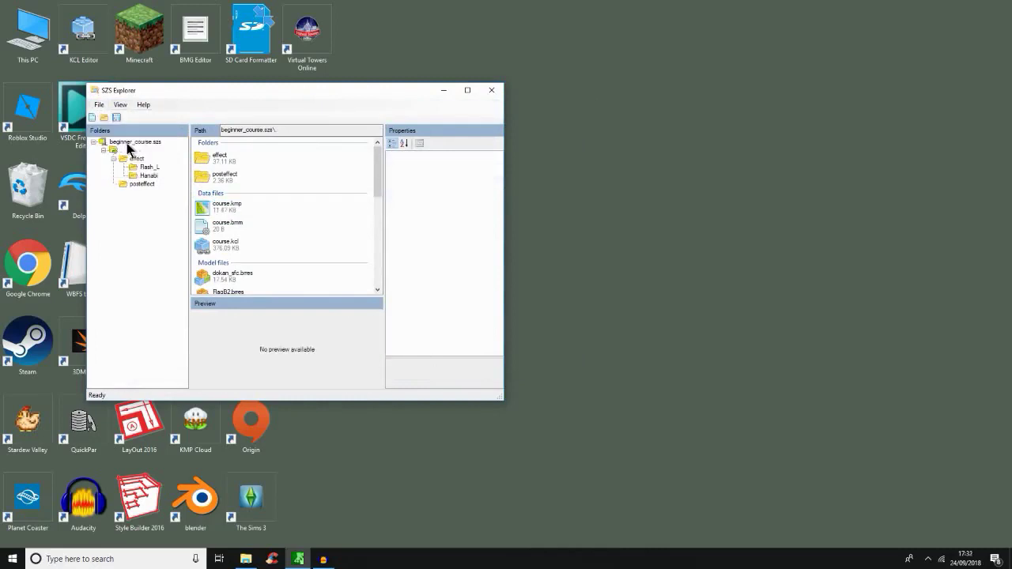
pyautogui.click(492, 91)
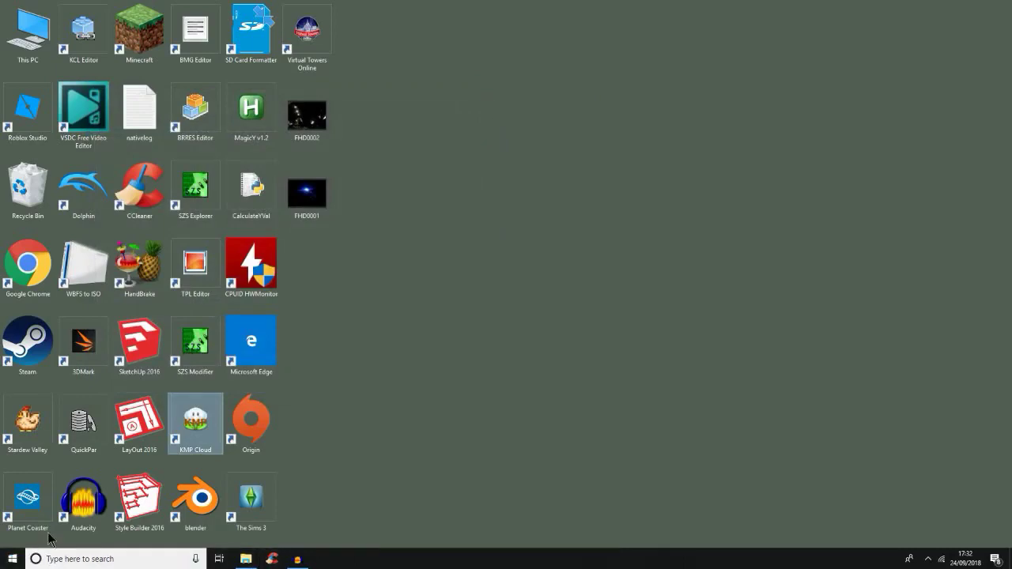
# Bring the Custom Track Models Resources folder forward and open its Tracks folder.
pyautogui.moveTo(242, 560)
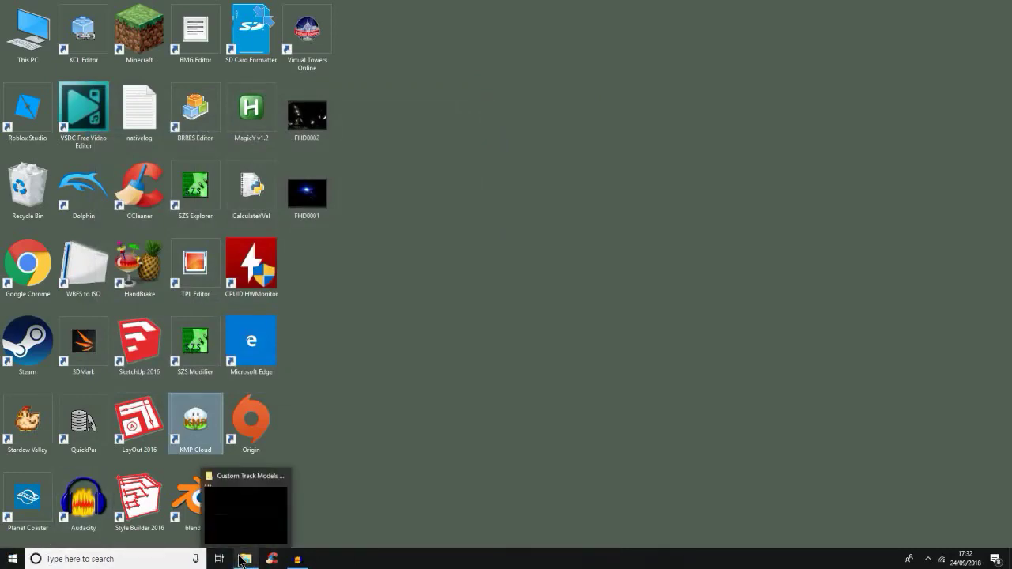
pyautogui.click(235, 525)
pyautogui.click(704, 162)
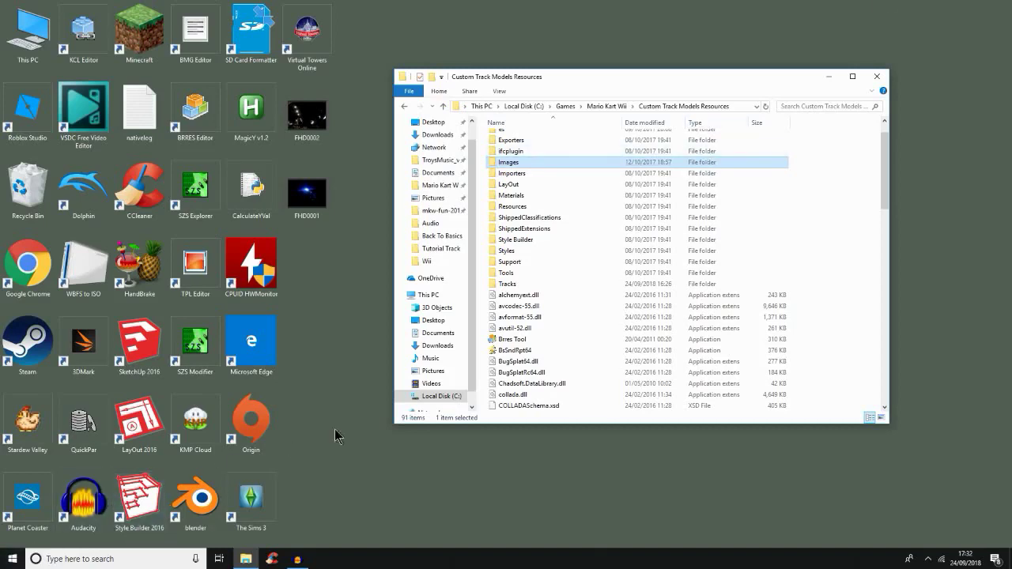
pyautogui.scroll(1, 535, 309)
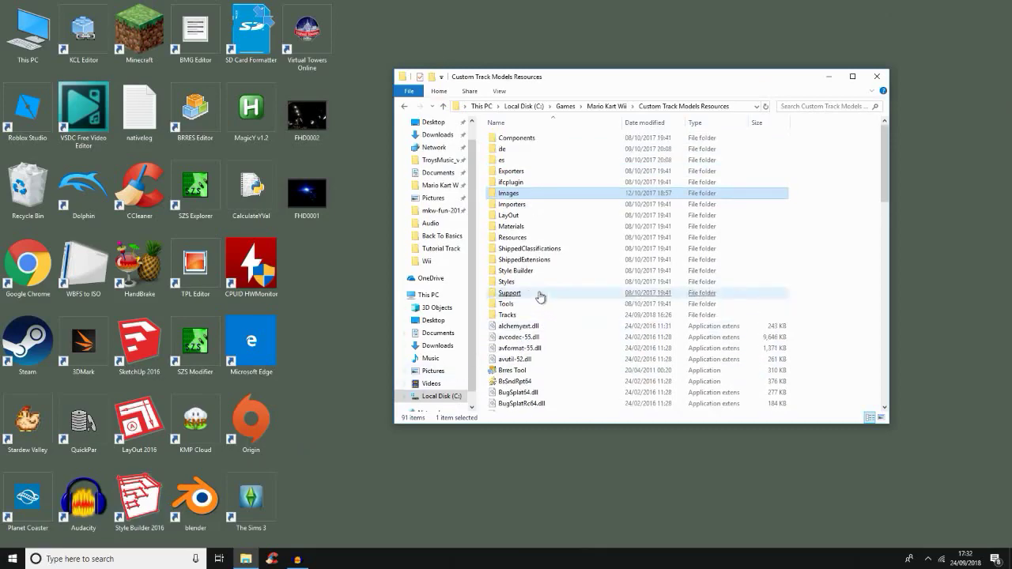
pyautogui.click(509, 227)
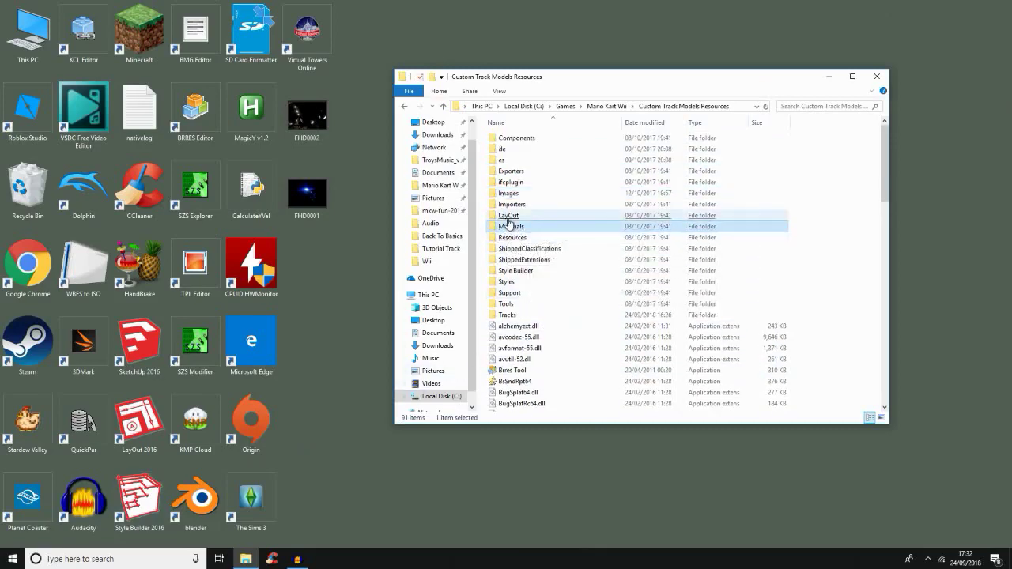
pyautogui.click(555, 250)
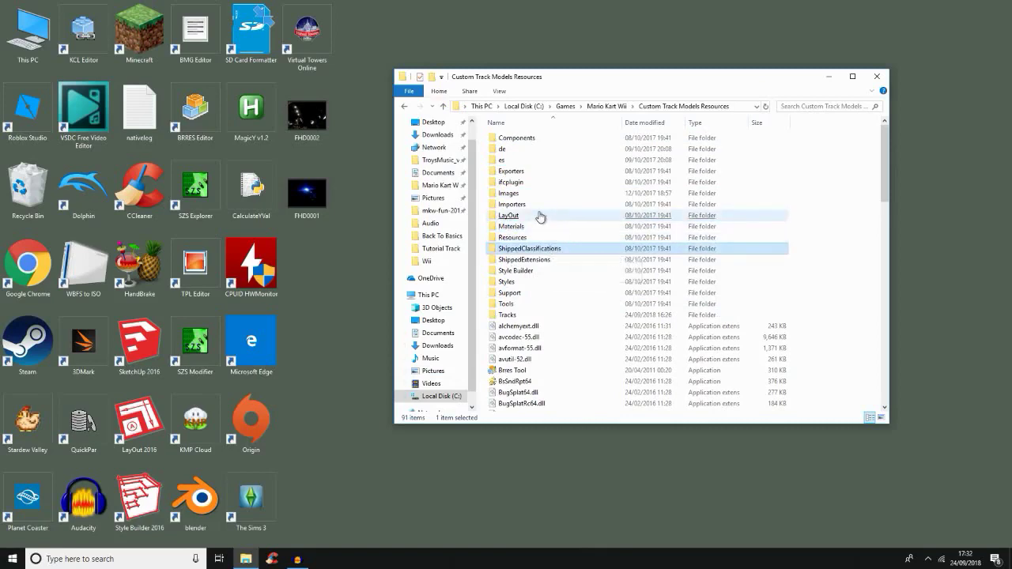
pyautogui.click(526, 140)
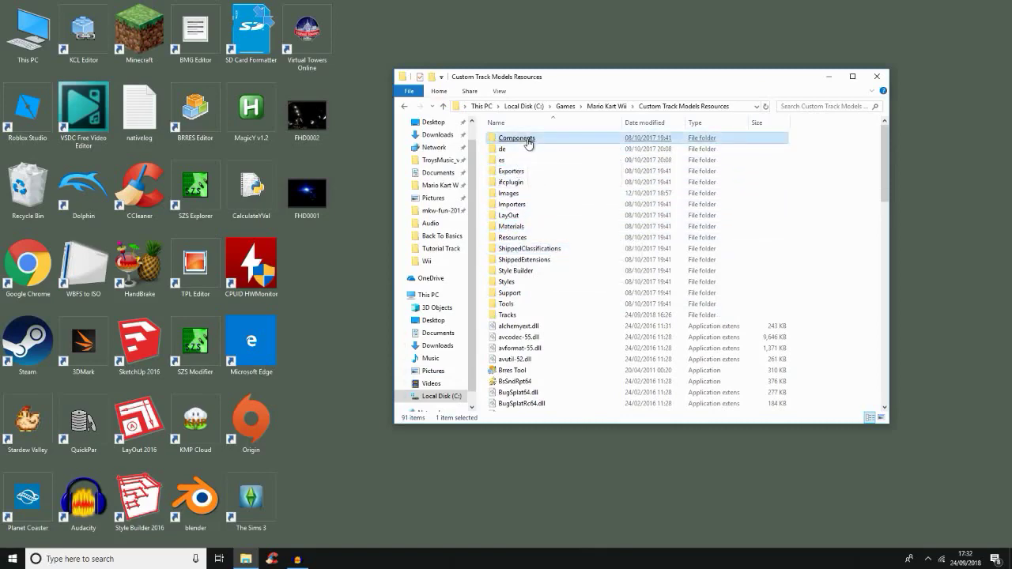
pyautogui.click(526, 304)
pyautogui.doubleClick(525, 316)
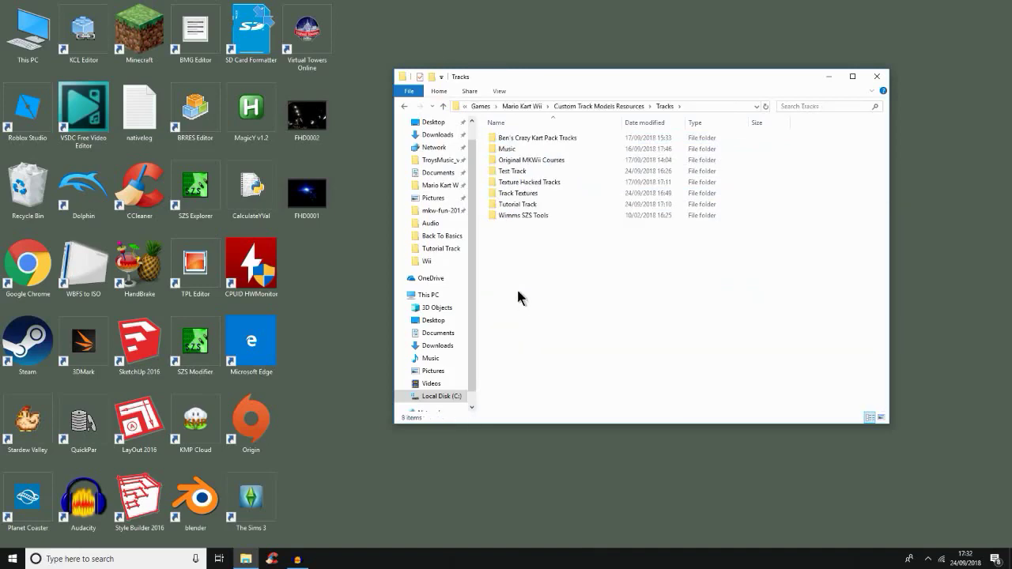
# Open Tutorial Track and check beginner_course shows 756 KB, modified 17:32.
pyautogui.click(495, 183)
pyautogui.click(507, 206)
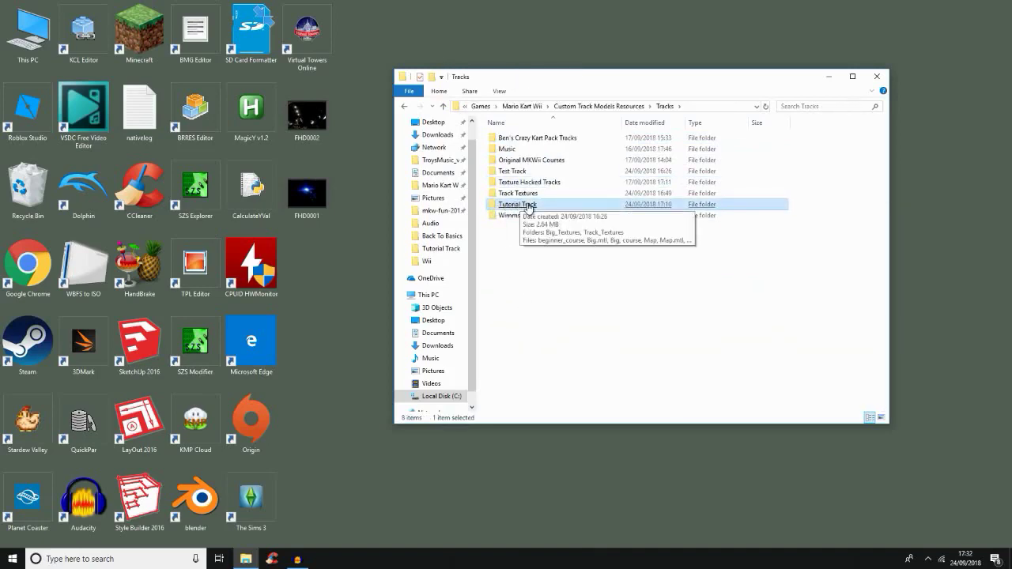
pyautogui.doubleClick(527, 205)
pyautogui.click(527, 204)
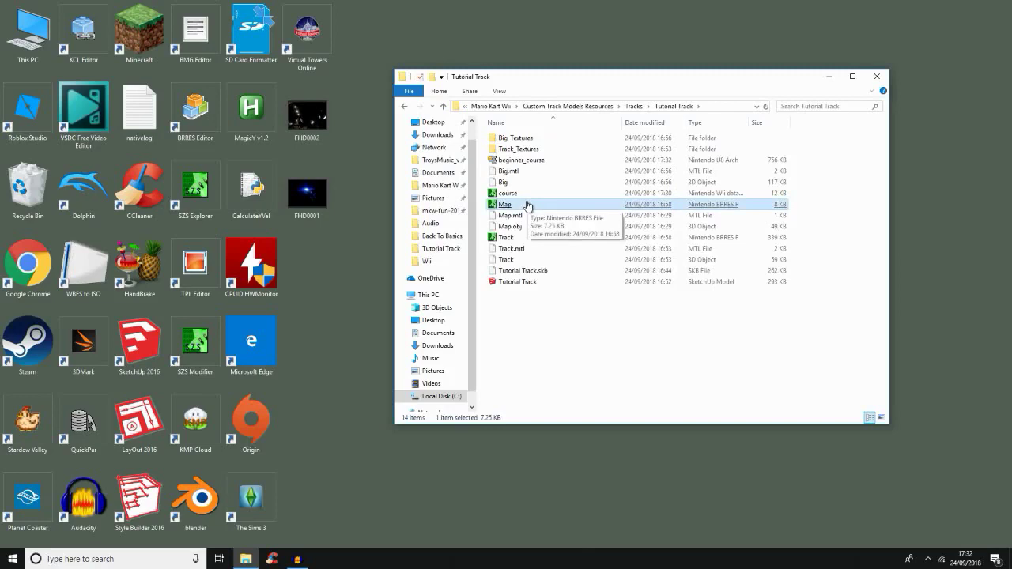
pyautogui.click(562, 162)
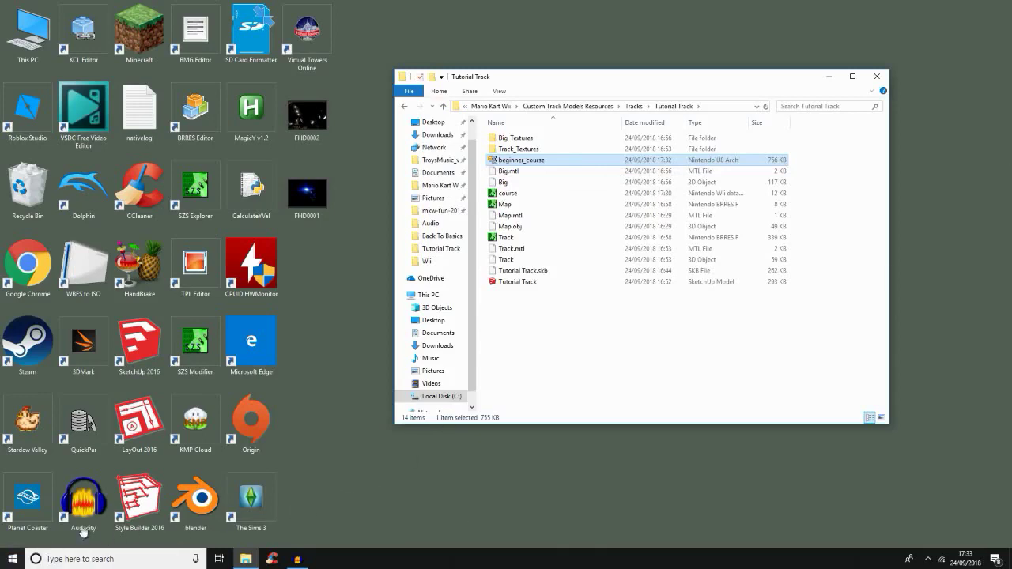
# Launch WiiScrubber from the C:\WiiScrubber folder.
pyautogui.click(426, 395)
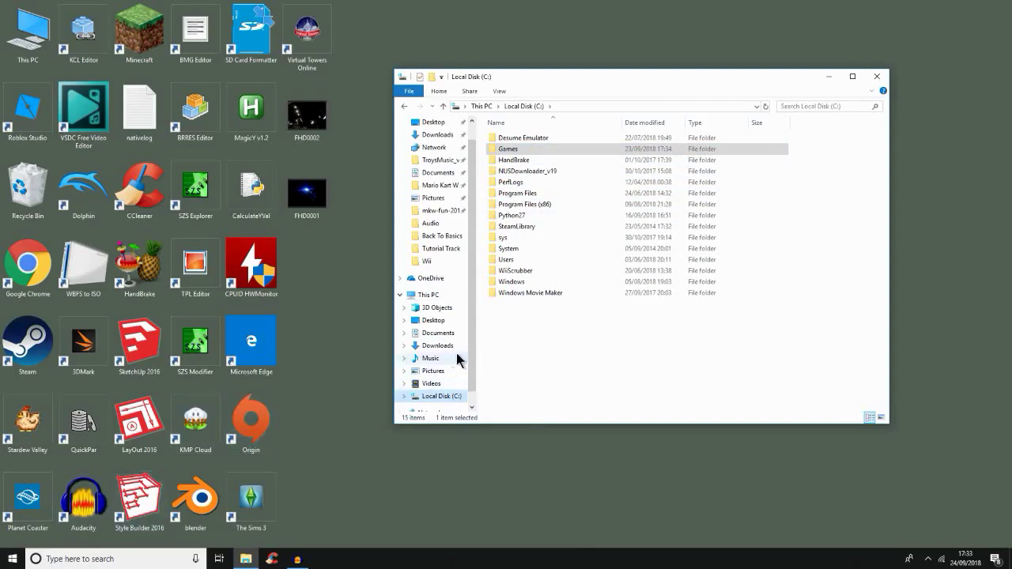
pyautogui.click(513, 271)
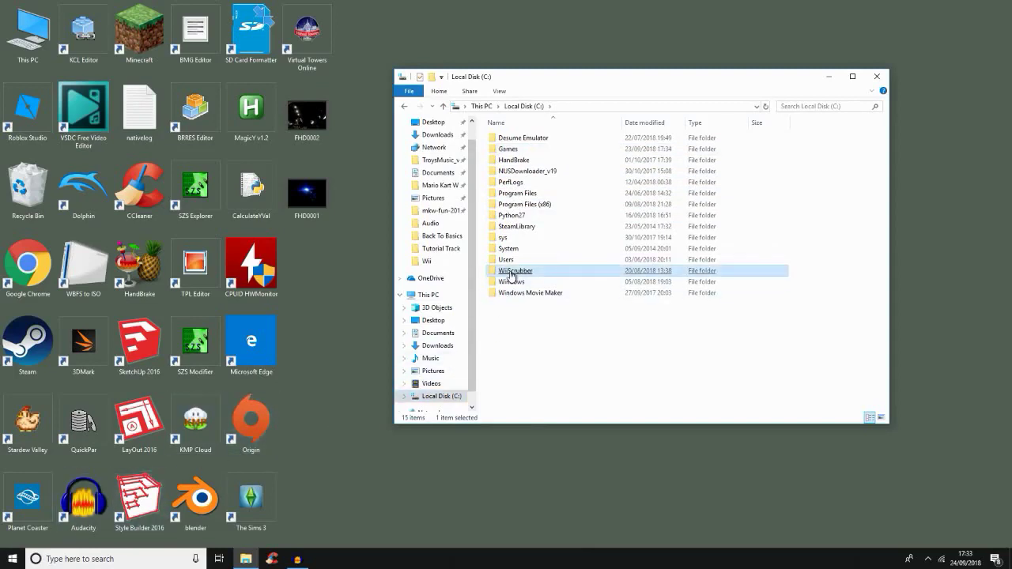
pyautogui.doubleClick(512, 272)
pyautogui.doubleClick(510, 138)
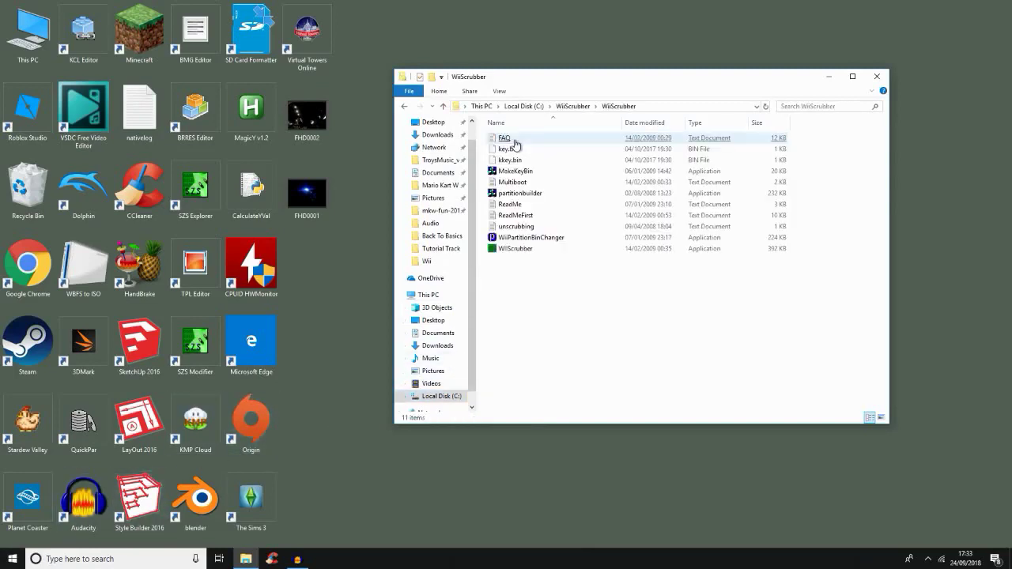
pyautogui.click(492, 249)
pyautogui.doubleClick(492, 249)
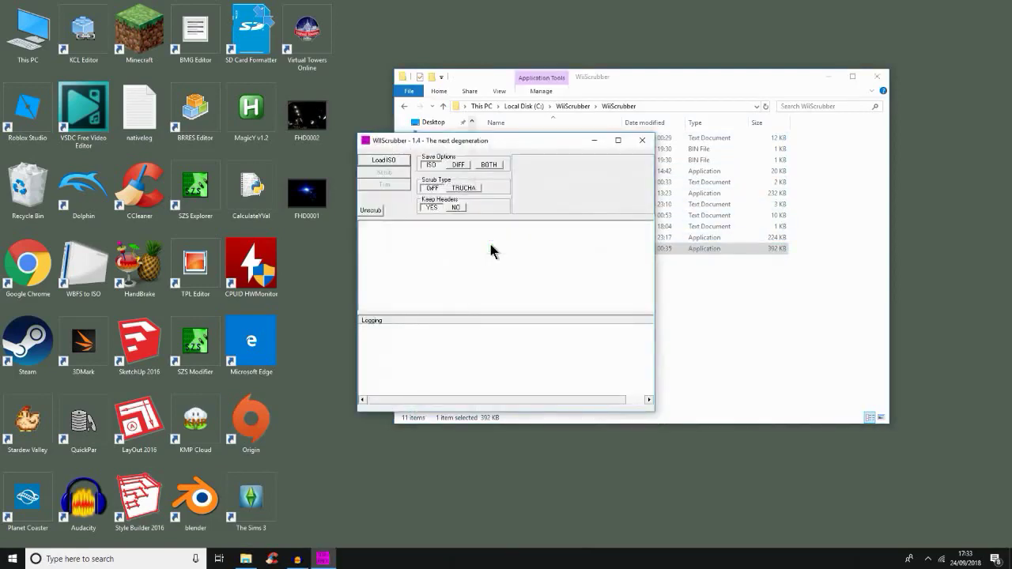
# Start loading an ISO and browse to C:\Games\Dolphin Roms\Wii.
pyautogui.click(382, 161)
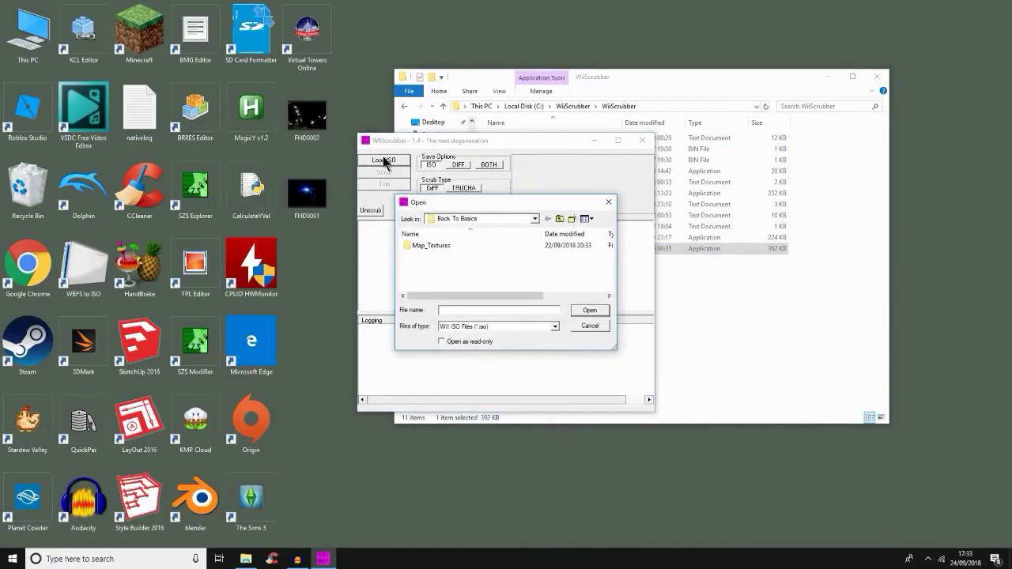
pyautogui.click(454, 219)
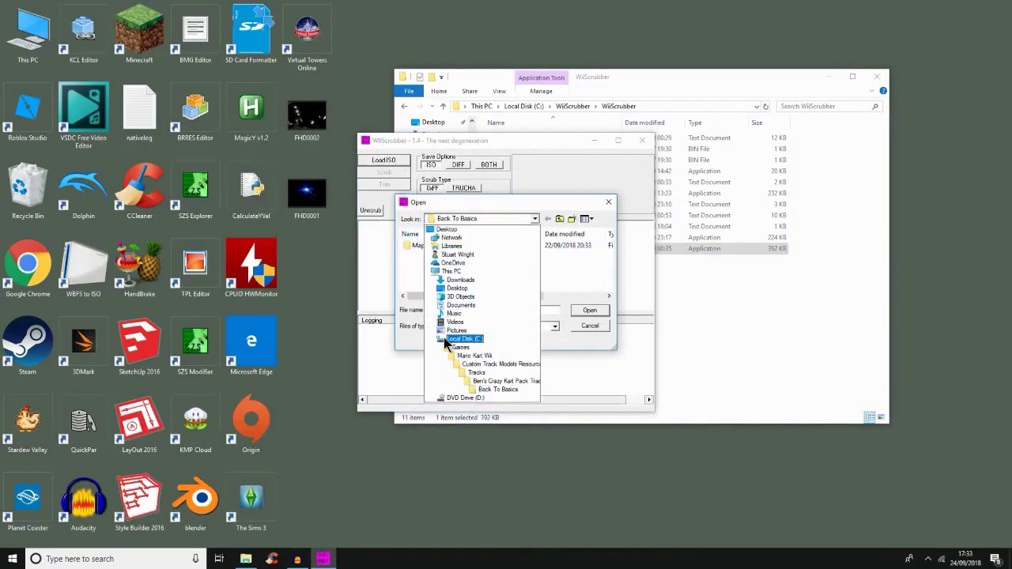
pyautogui.click(444, 337)
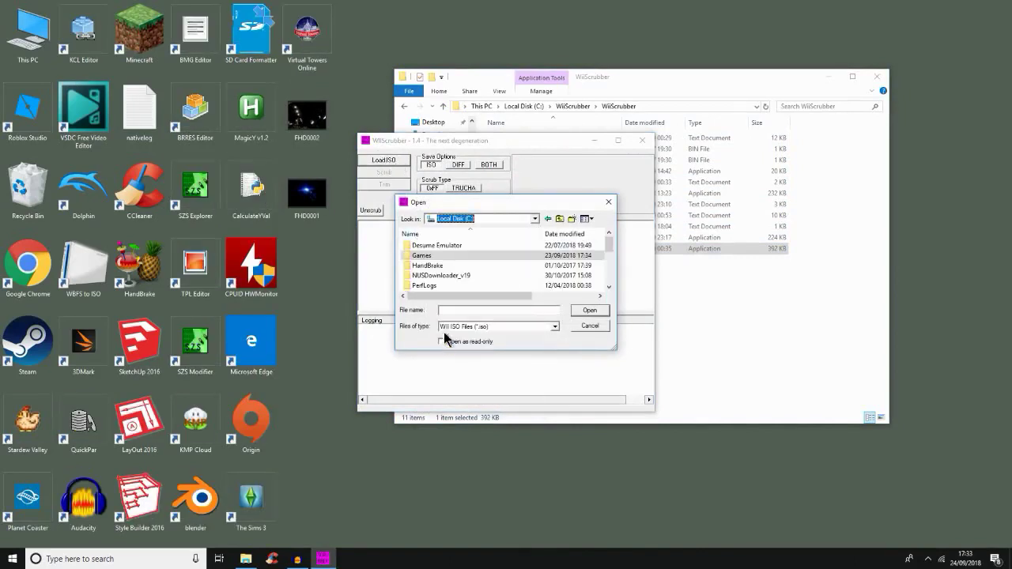
pyautogui.doubleClick(420, 256)
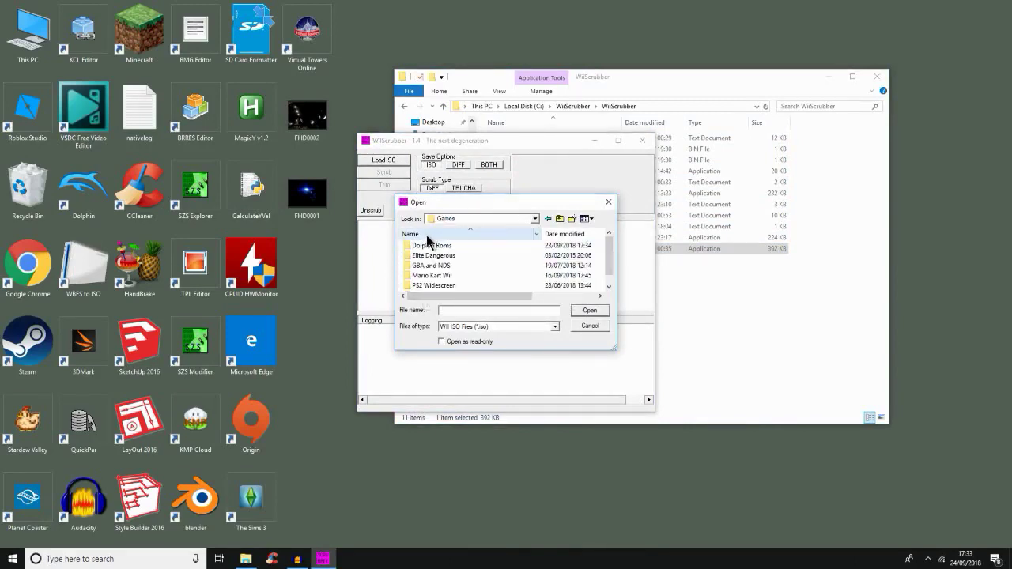
pyautogui.doubleClick(453, 248)
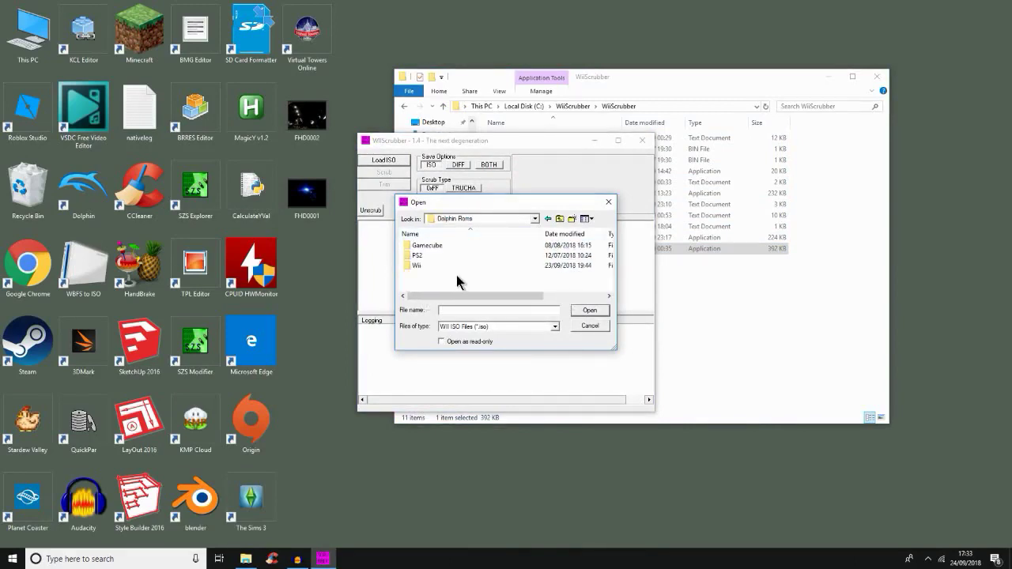
pyautogui.doubleClick(447, 268)
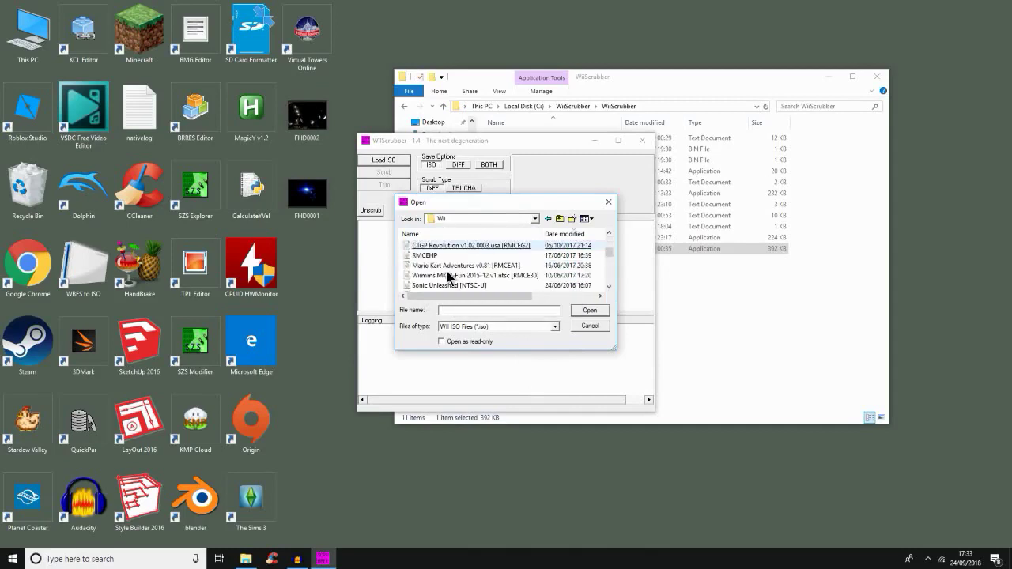
# Load the Mario Kart Wii [NTSC-U] disc image.
pyautogui.click(445, 273)
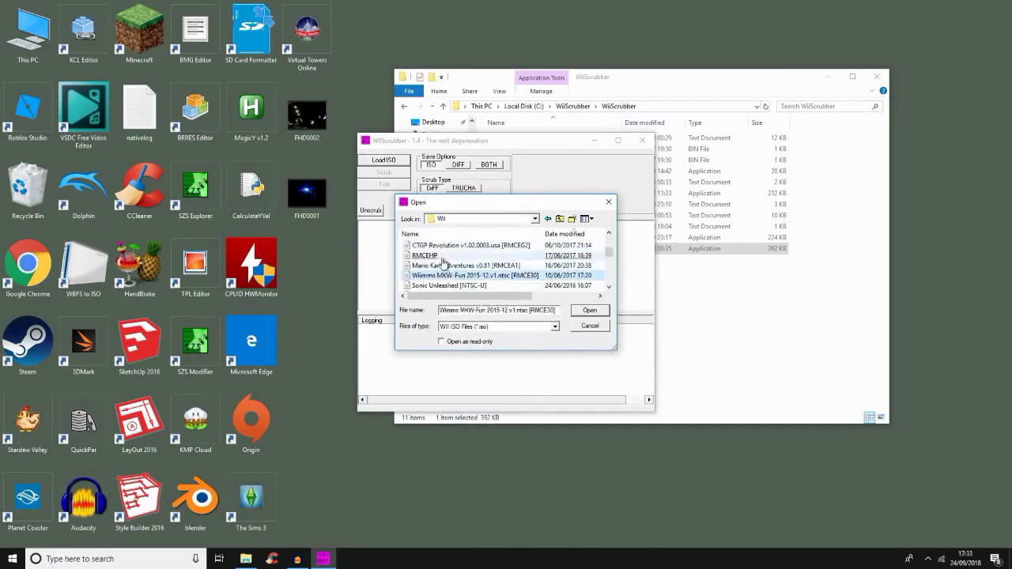
pyautogui.click(442, 257)
pyautogui.click(455, 269)
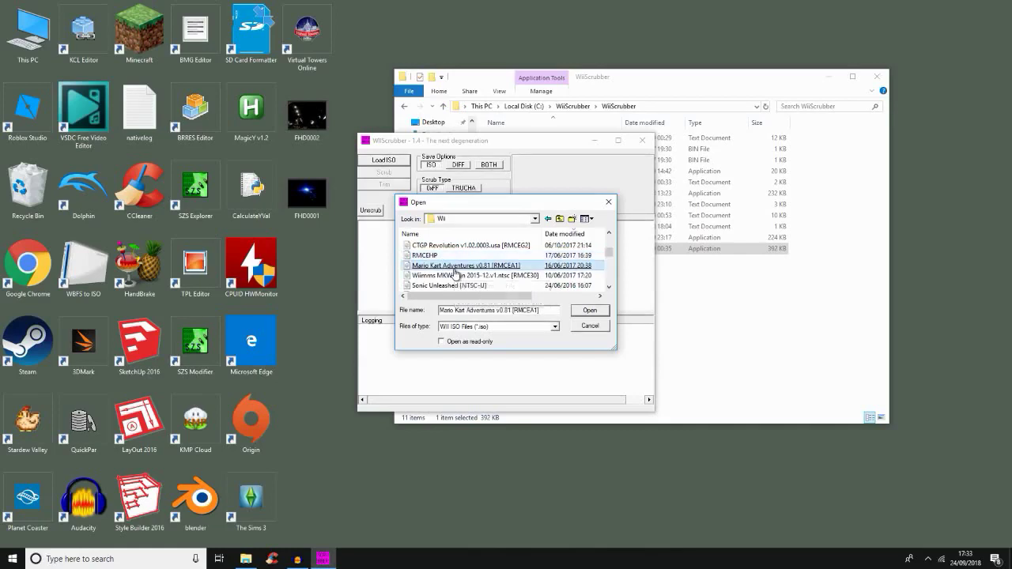
pyautogui.scroll(-2, 454, 273)
pyautogui.click(455, 272)
pyautogui.scroll(-3, 456, 275)
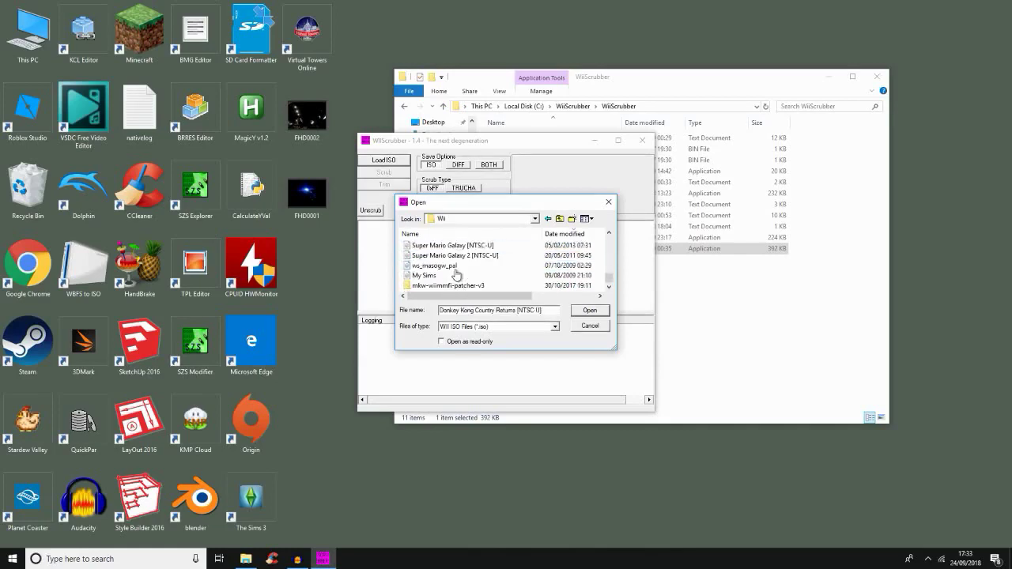
pyautogui.scroll(4, 459, 276)
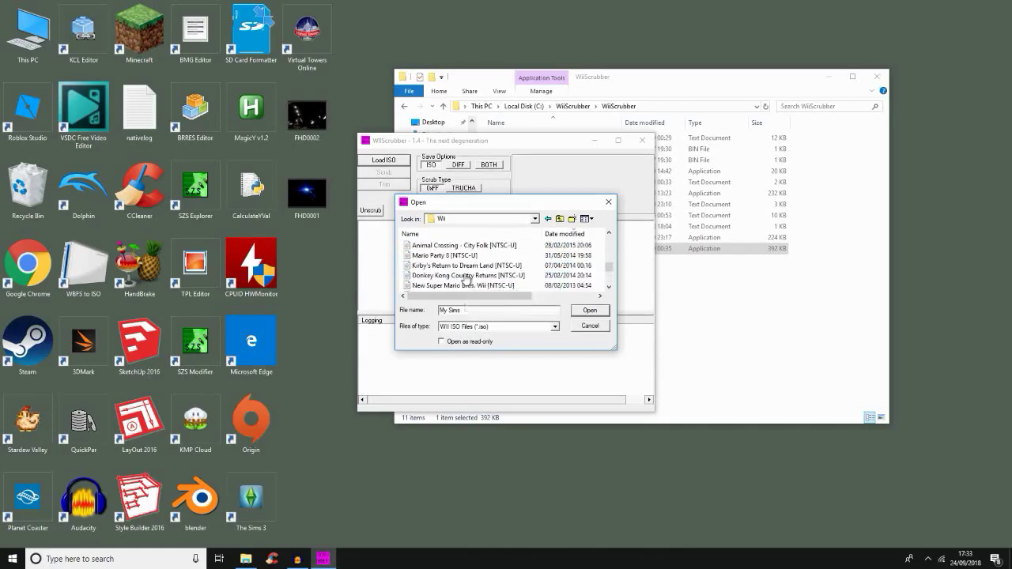
pyautogui.scroll(3, 465, 279)
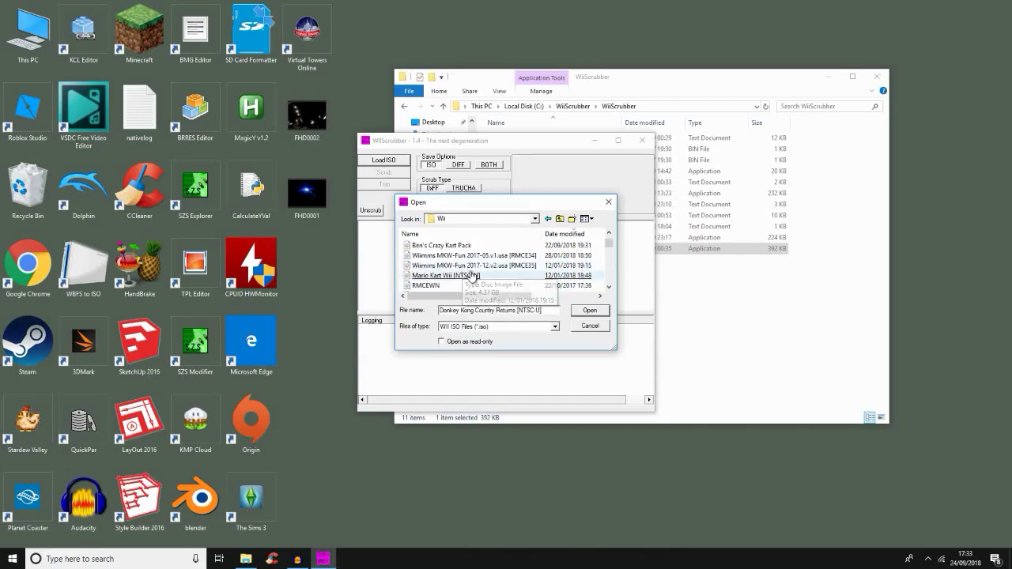
pyautogui.click(472, 275)
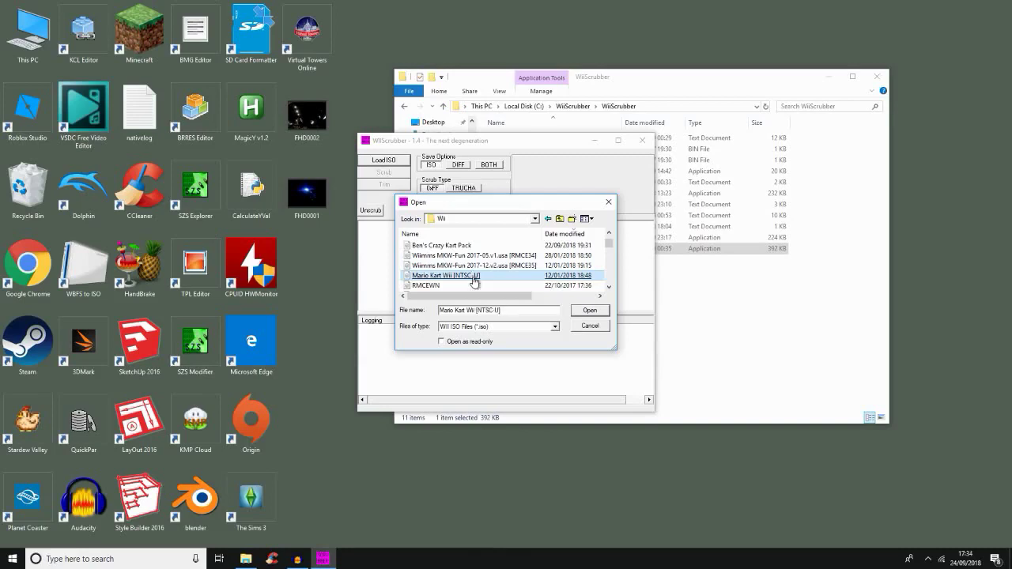
pyautogui.doubleClick(474, 281)
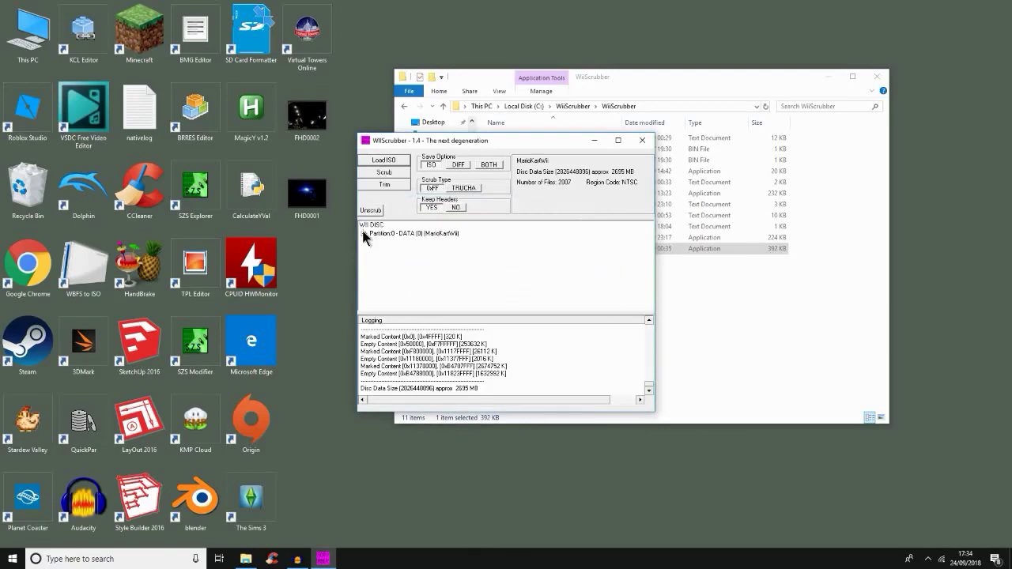
# Expand Partition:0, Race and Course, then bring up Extract/Replace on beginner_course.szs.
pyautogui.click(363, 225)
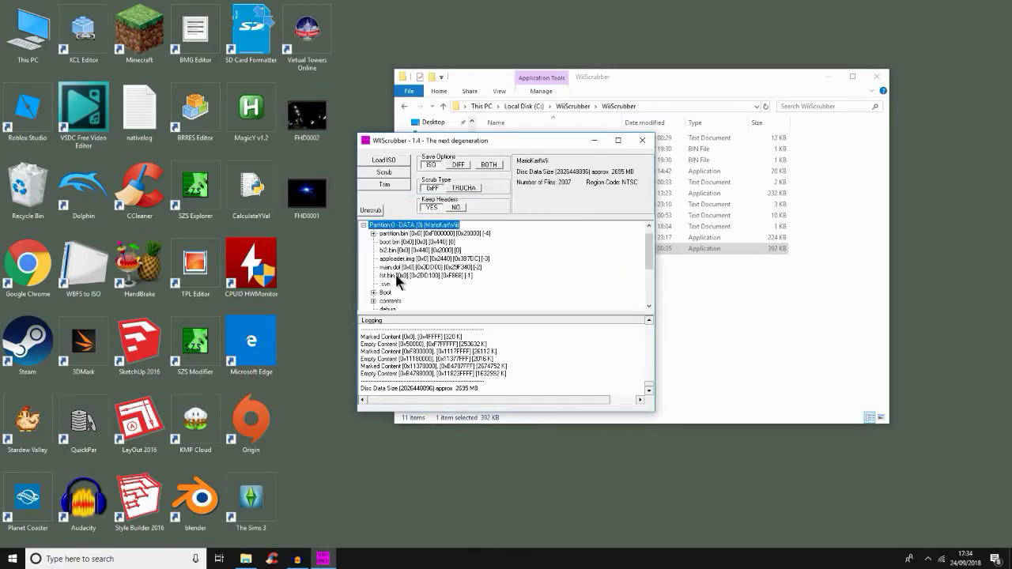
pyautogui.scroll(-1, 415, 284)
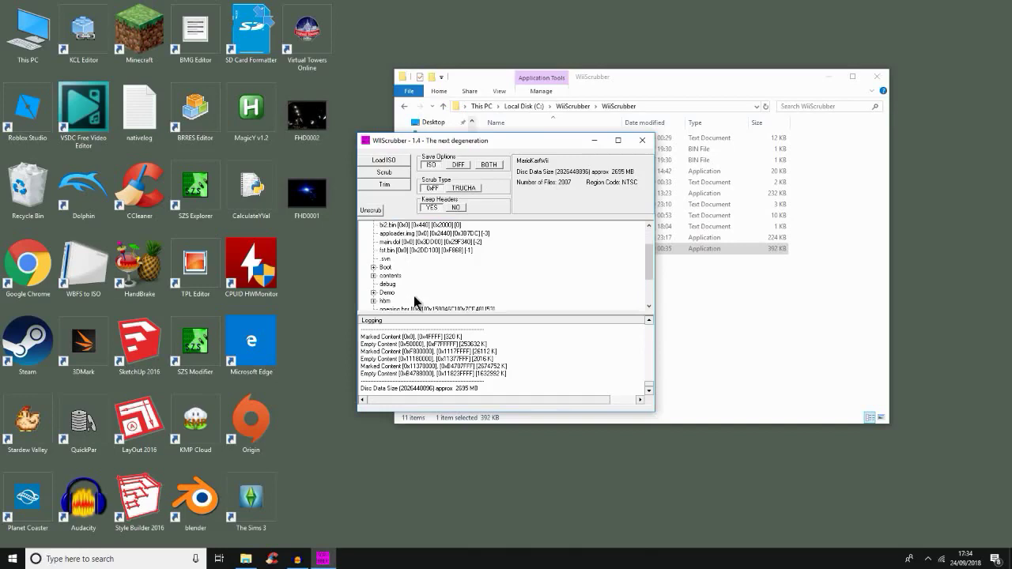
pyautogui.scroll(-2, 413, 298)
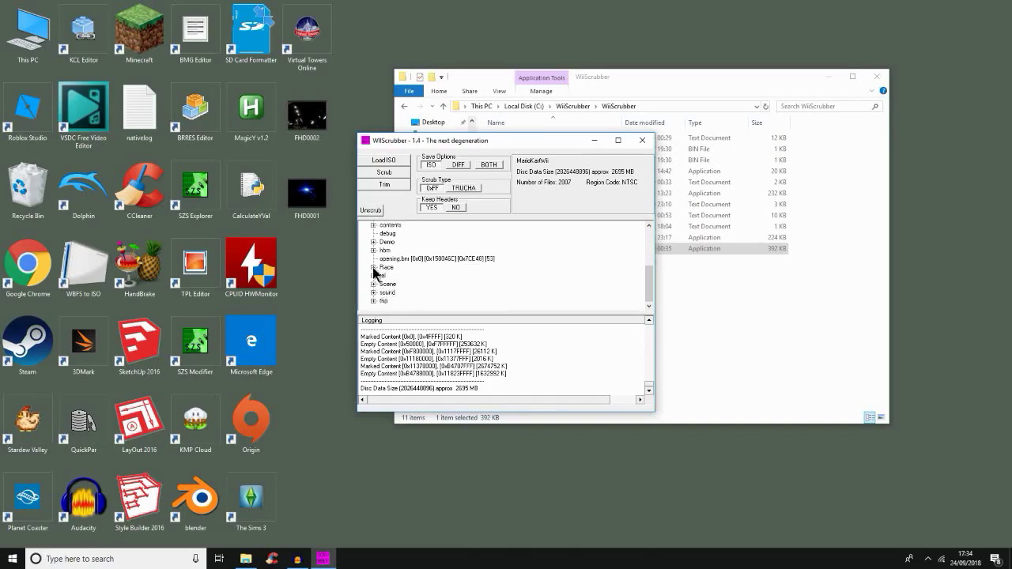
pyautogui.click(373, 268)
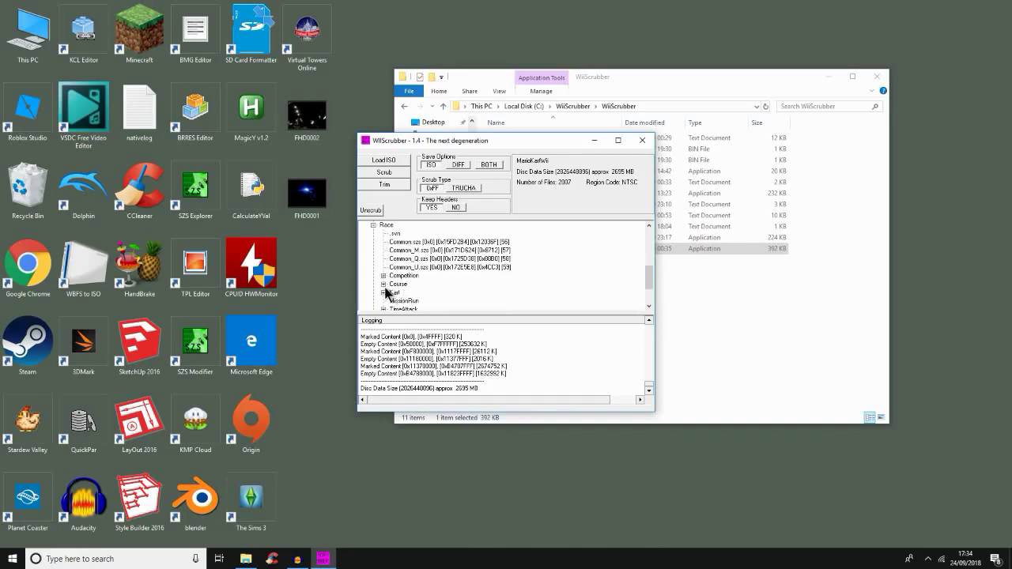
pyautogui.click(383, 284)
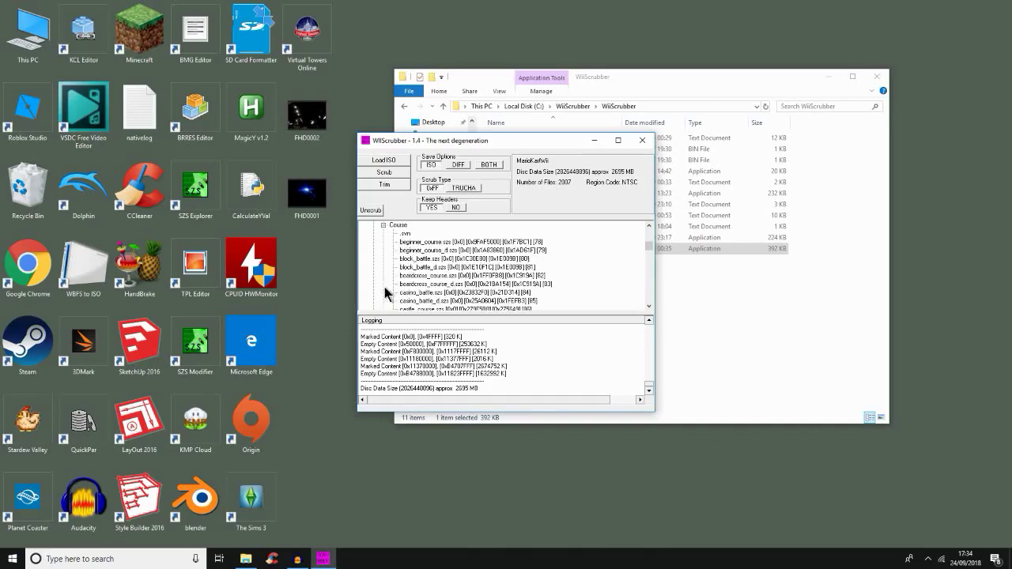
pyautogui.click(427, 251)
pyautogui.click(413, 241)
pyautogui.rightClick(413, 241)
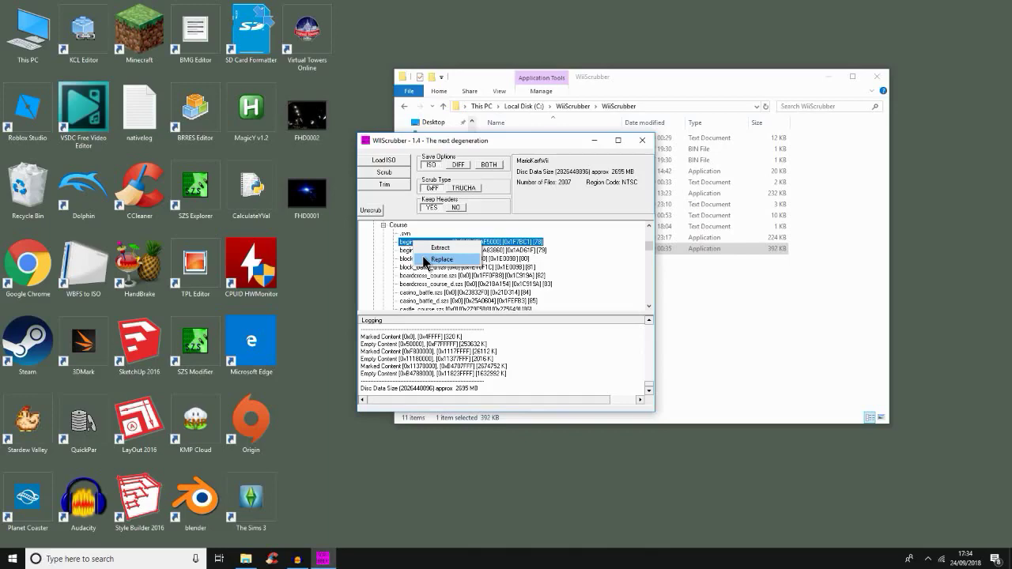
# Start replacing beginner_course.szs and browse to C: > Games > Mario Kart Wii > Custom Track Models Resources.
pyautogui.click(427, 259)
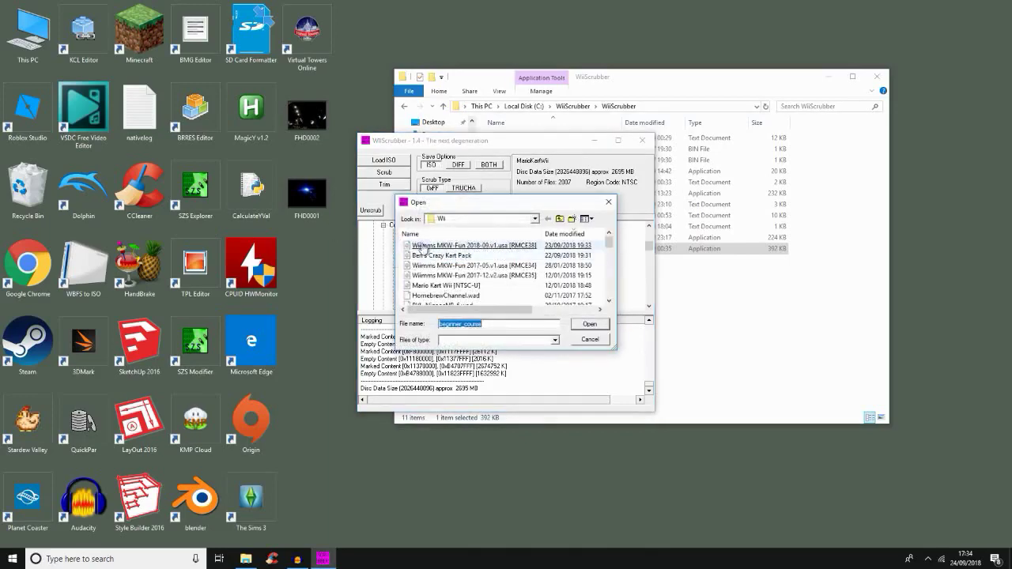
pyautogui.click(448, 219)
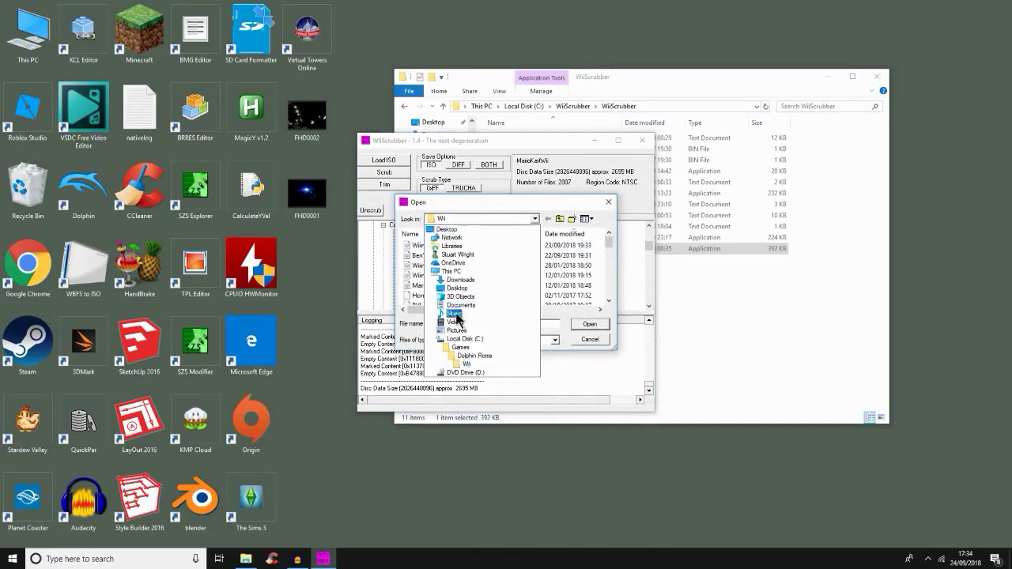
pyautogui.click(458, 339)
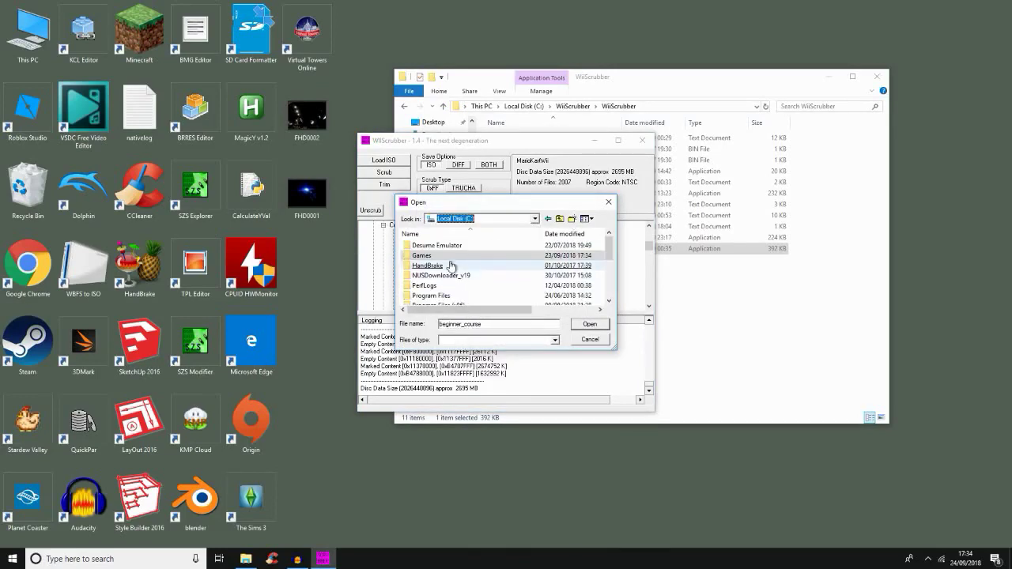
pyautogui.click(420, 267)
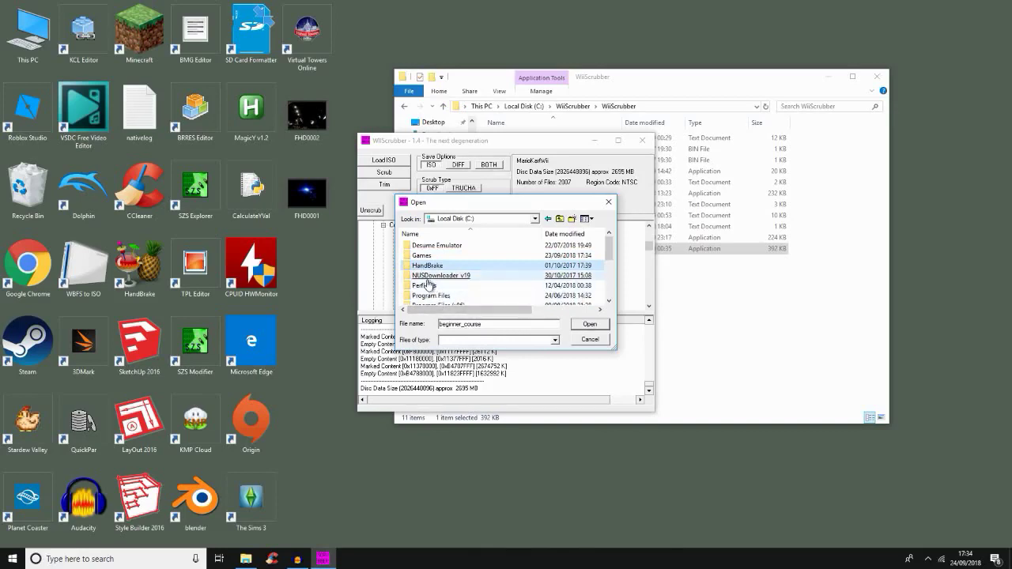
pyautogui.click(419, 257)
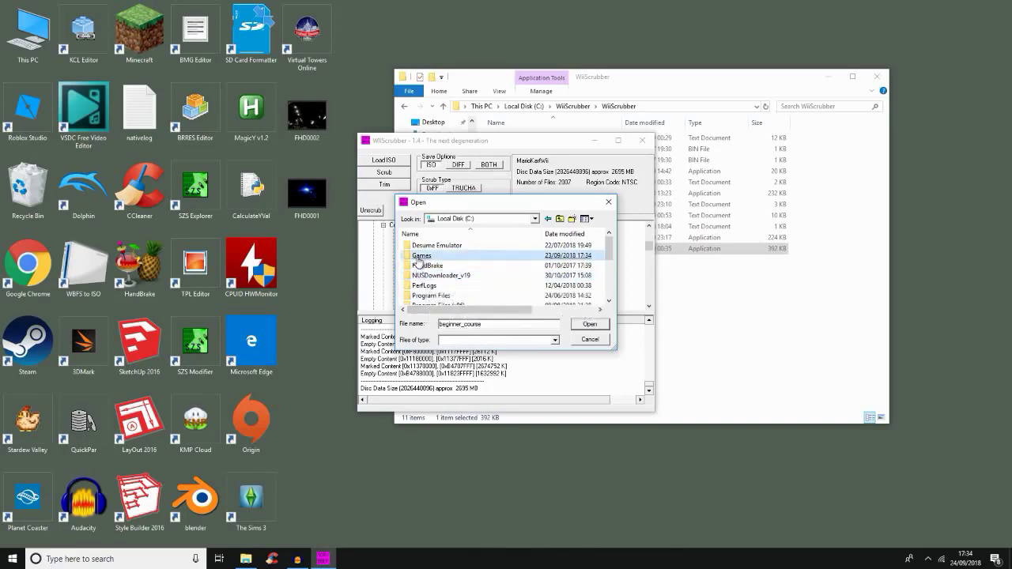
pyautogui.doubleClick(418, 257)
pyautogui.click(446, 286)
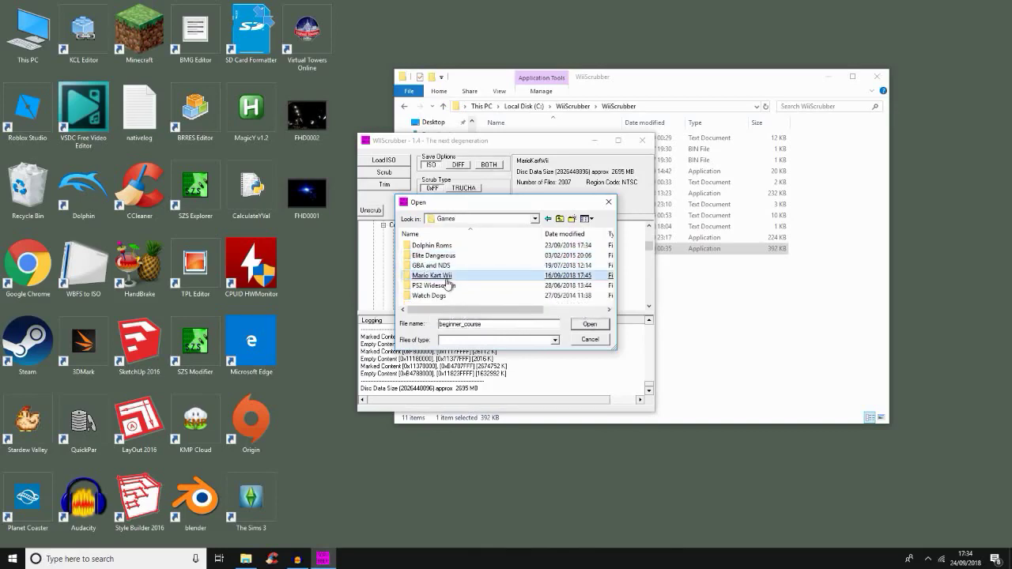
pyautogui.doubleClick(448, 286)
pyautogui.click(446, 266)
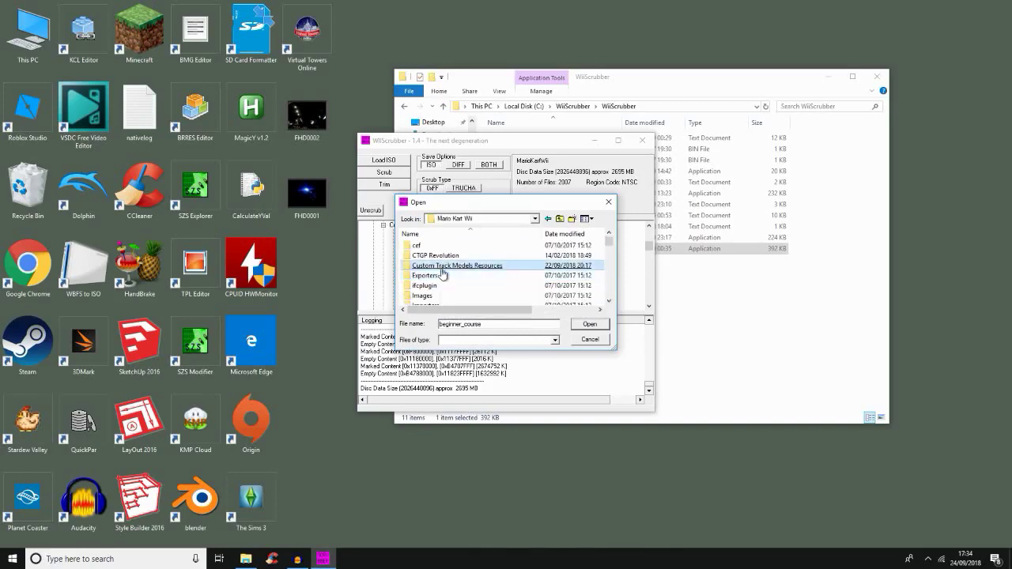
pyautogui.doubleClick(445, 268)
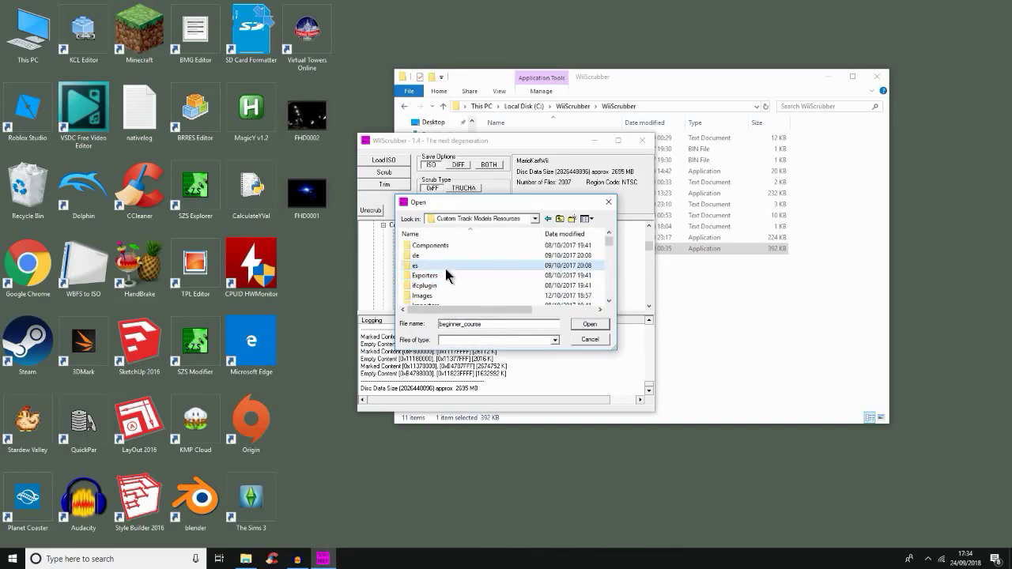
# Navigate into the Tracks > Tutorial Track folder.
pyautogui.scroll(-3, 445, 269)
pyautogui.click(455, 287)
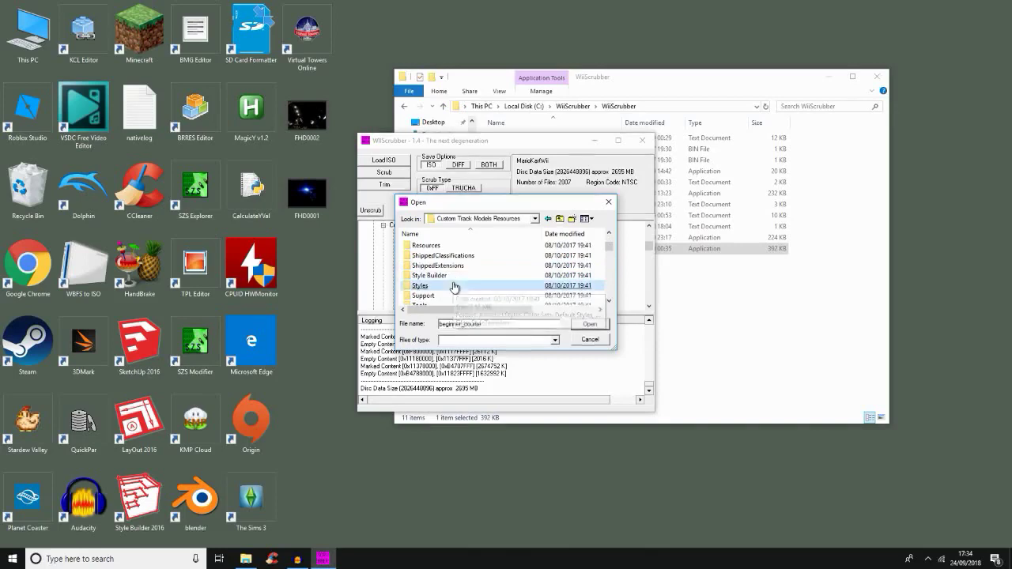
pyautogui.scroll(1, 447, 261)
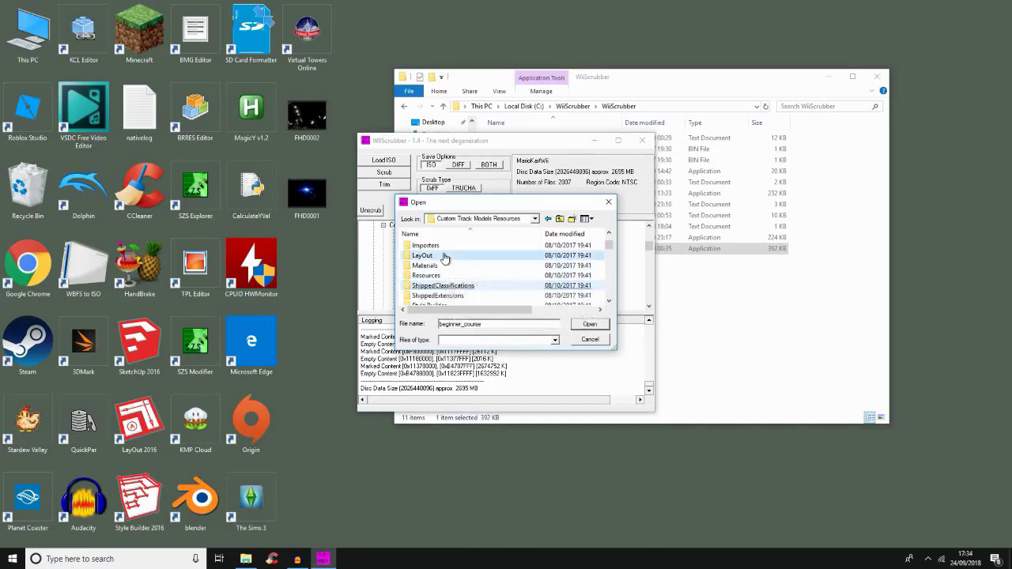
pyautogui.scroll(-2, 457, 271)
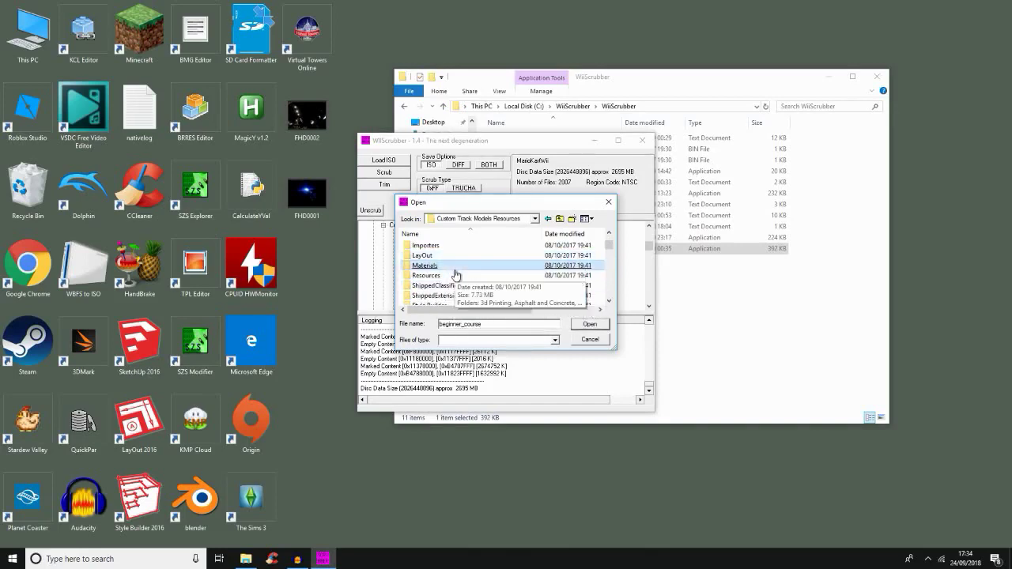
pyautogui.scroll(-1, 456, 274)
pyautogui.click(456, 275)
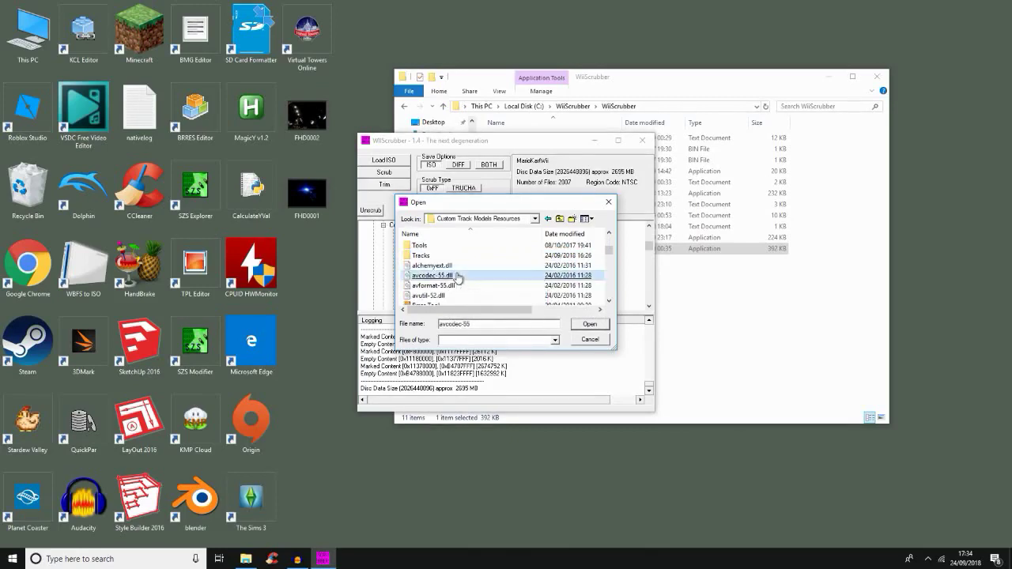
pyautogui.click(450, 256)
pyautogui.doubleClick(450, 256)
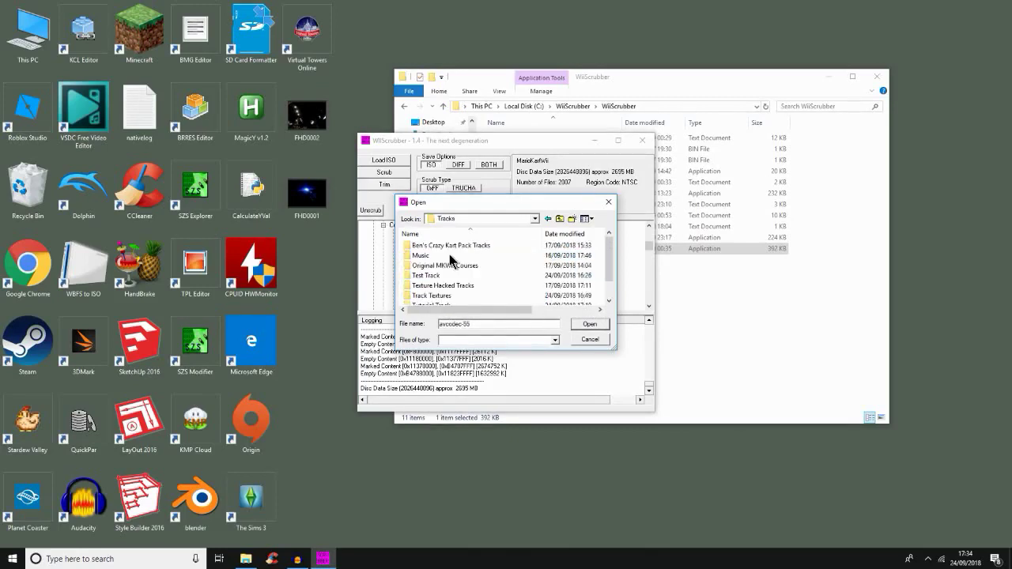
pyautogui.click(449, 254)
pyautogui.click(454, 267)
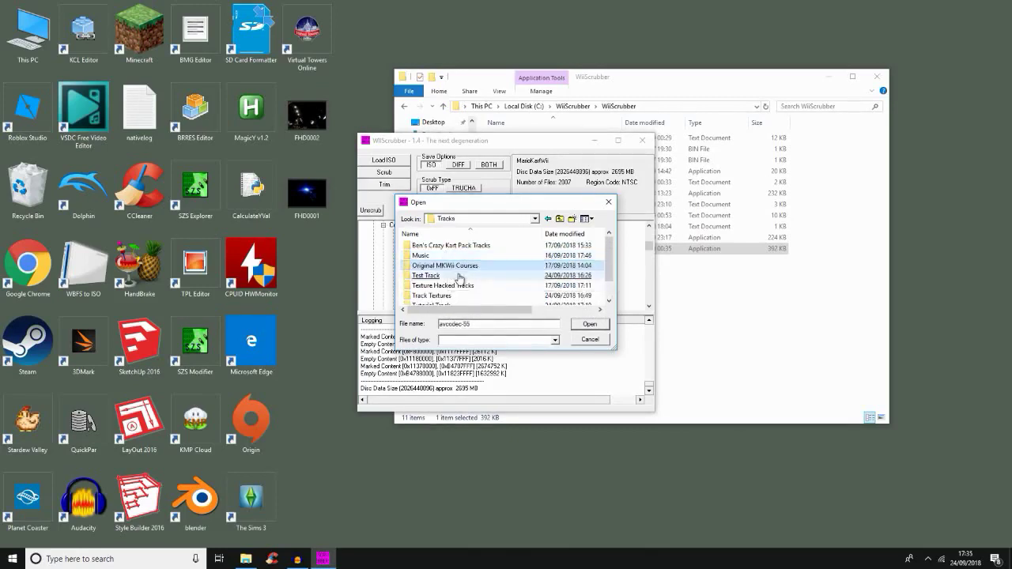
pyautogui.click(473, 286)
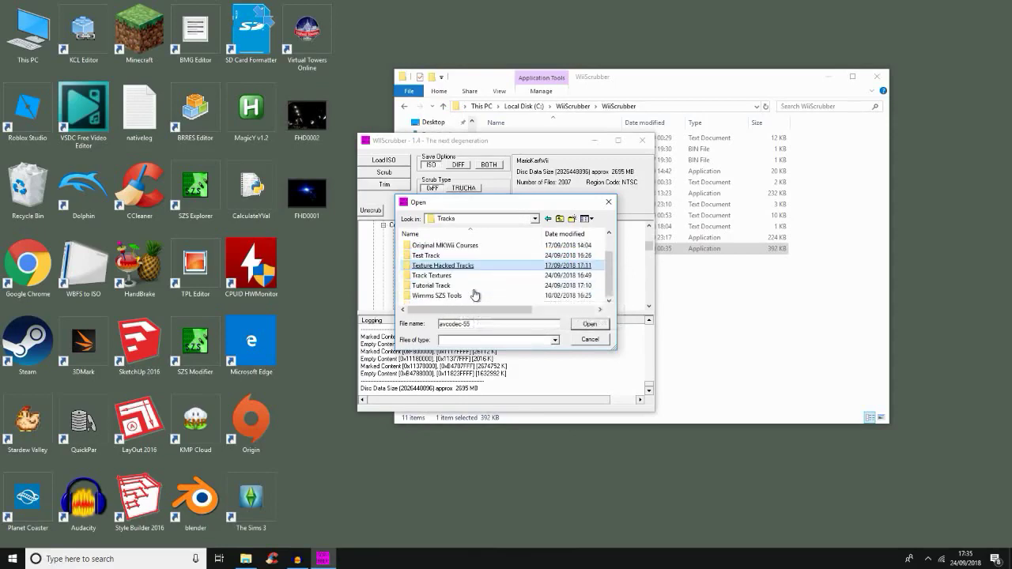
pyautogui.scroll(-1, 471, 289)
pyautogui.click(466, 286)
pyautogui.doubleClick(466, 286)
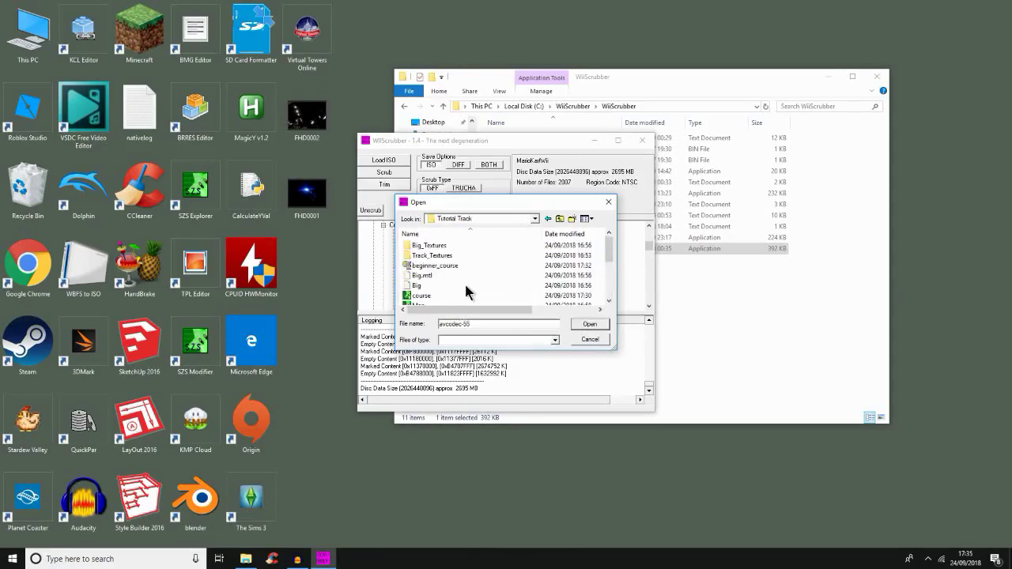
# Load the Tutorial Track's beginner_course as the replacement and dismiss the success message.
pyautogui.click(464, 285)
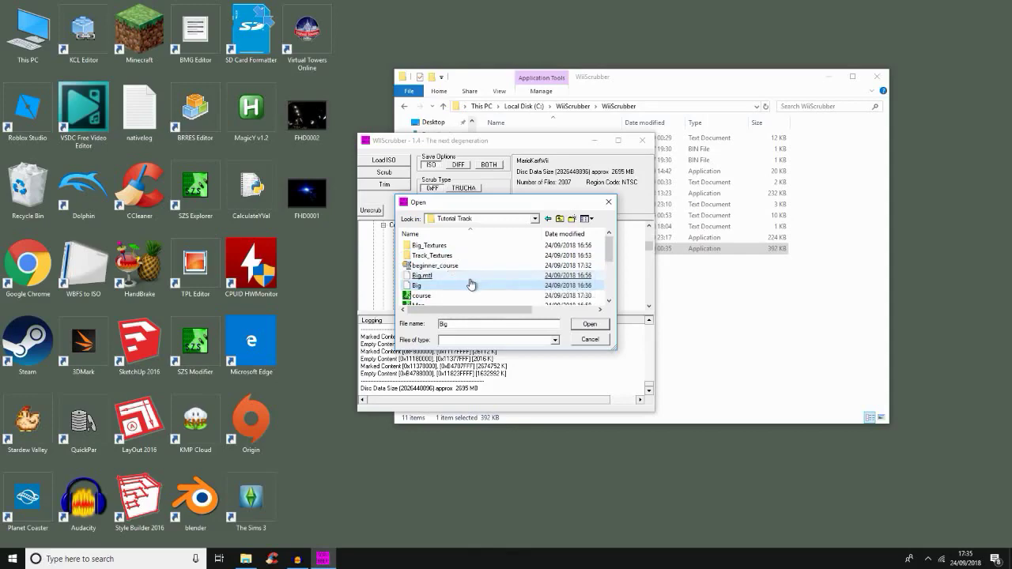
pyautogui.click(462, 276)
pyautogui.click(462, 267)
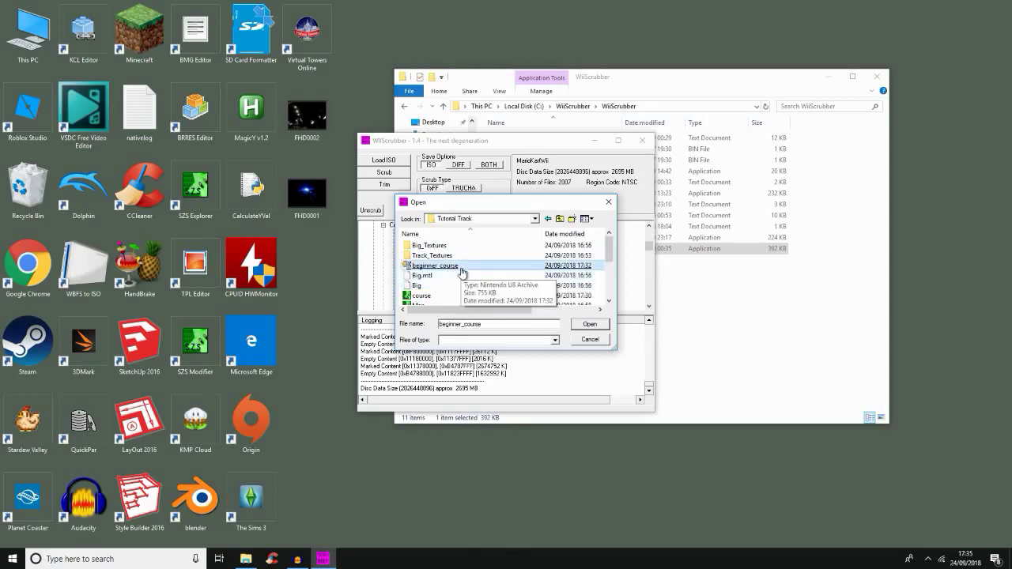
pyautogui.doubleClick(463, 267)
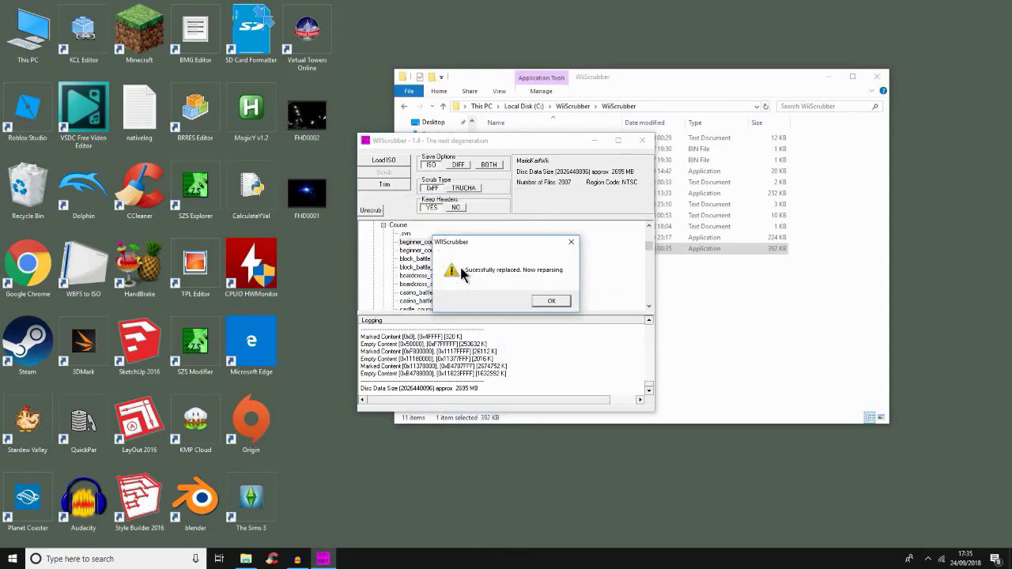
pyautogui.press('Return')
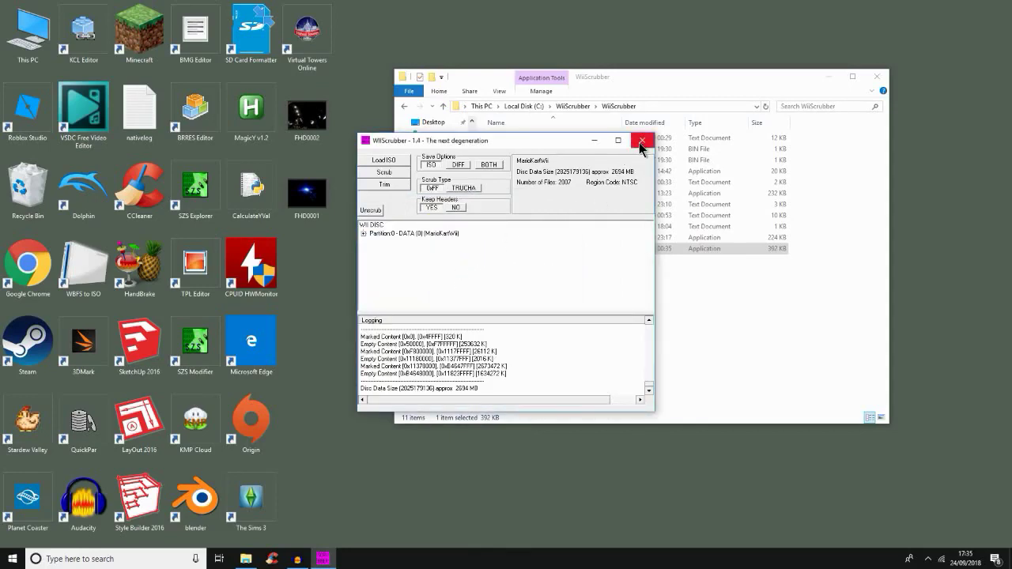
# Exit WiiScrubber and close the WiiScrubber folder window.
pyautogui.click(640, 143)
pyautogui.press('Return')
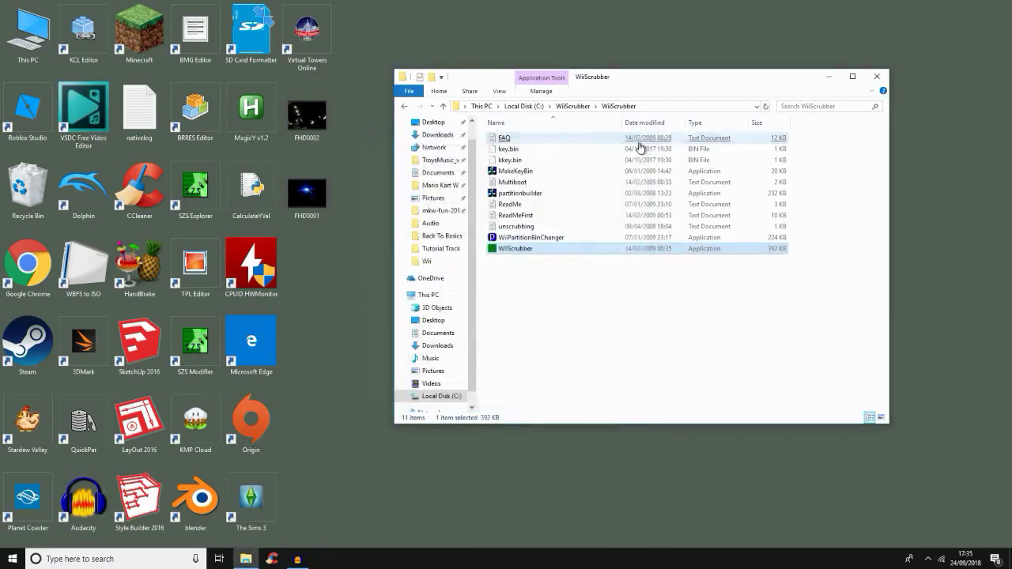
pyautogui.click(640, 144)
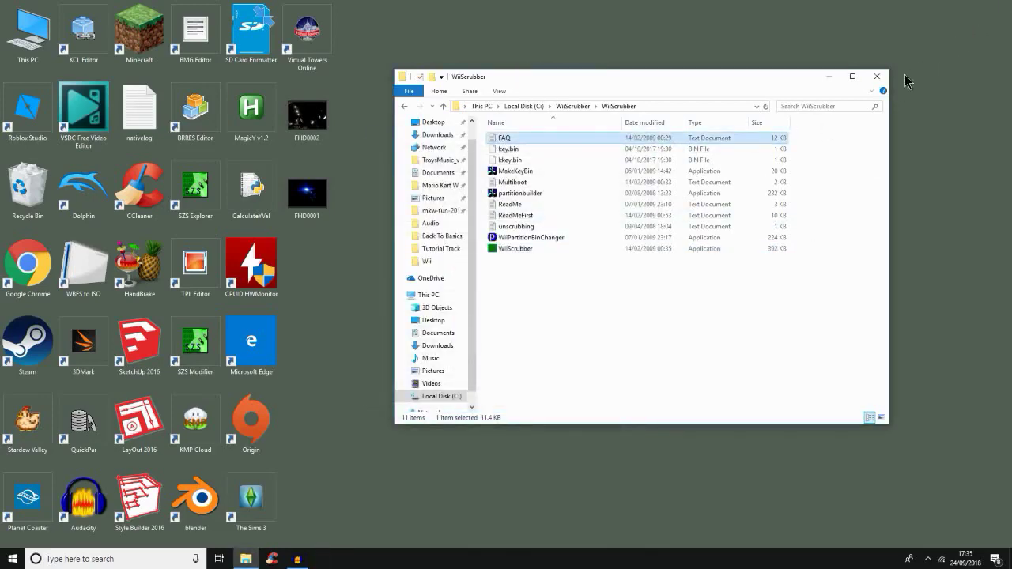
pyautogui.click(879, 77)
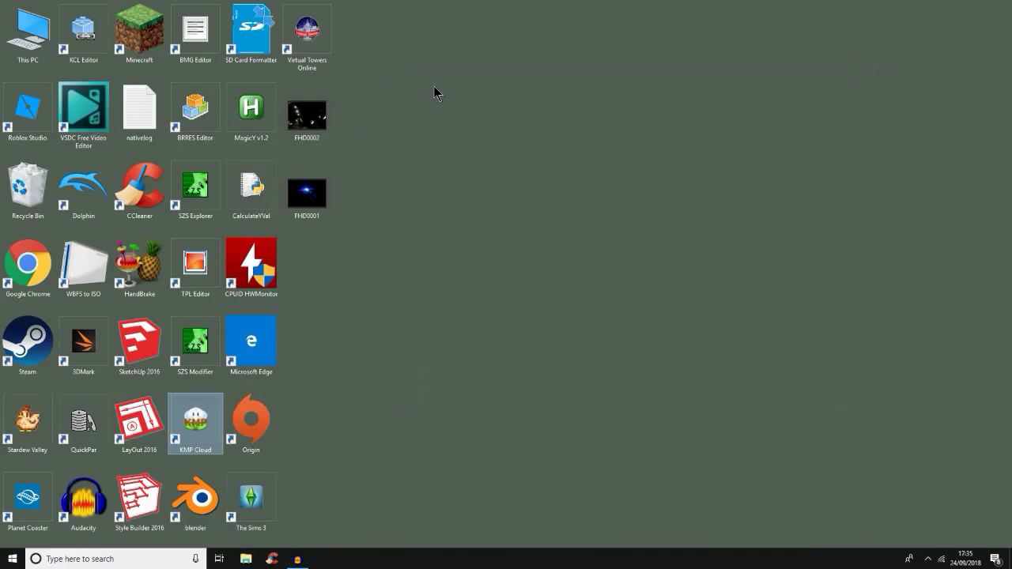
# Start Dolphin and launch the Mario Kart Wii [NTSC-U] image.
pyautogui.click(74, 172)
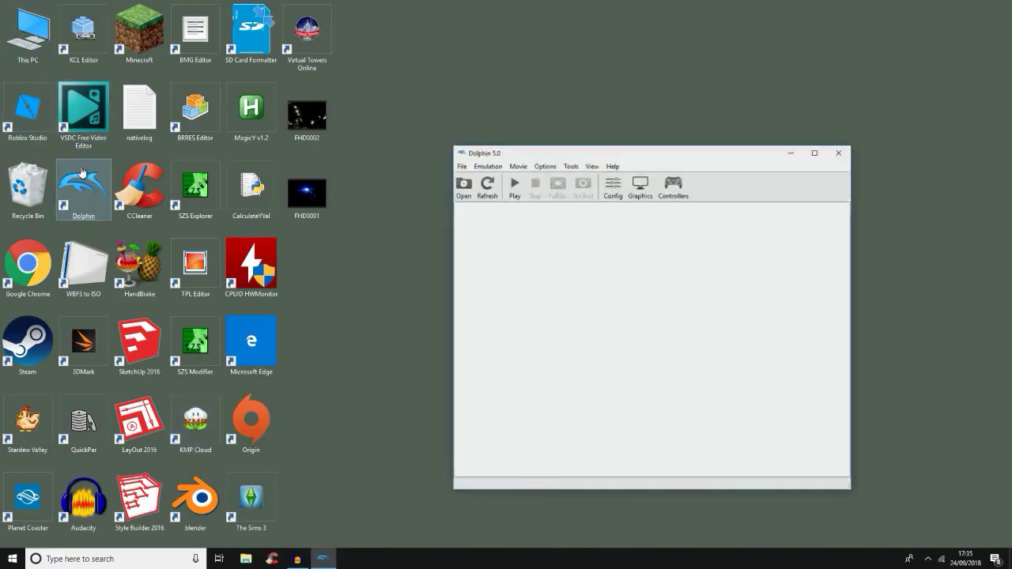
pyautogui.press('XF86AudioLowerVolume')
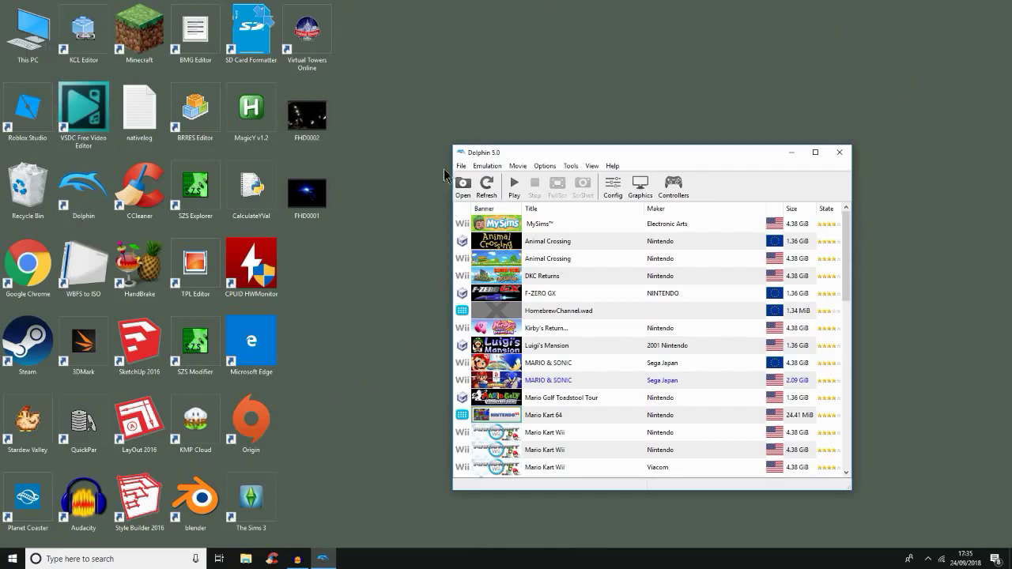
pyautogui.click(463, 186)
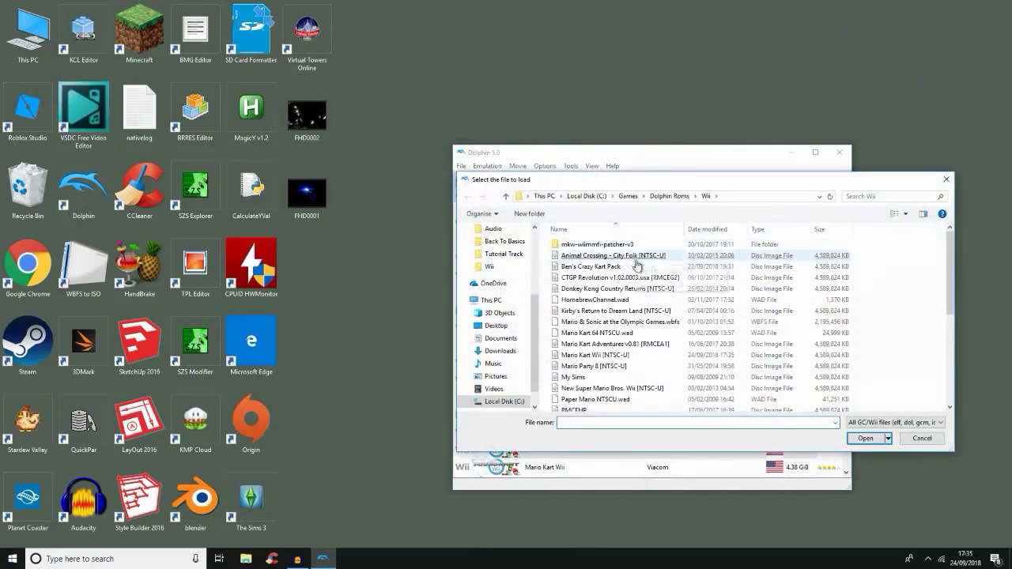
pyautogui.doubleClick(661, 364)
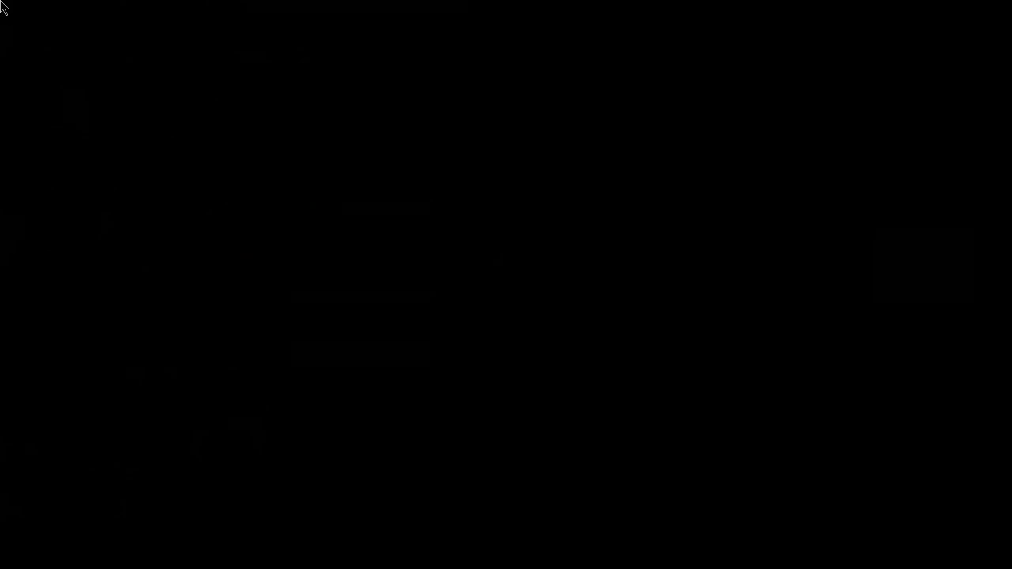
# Dismiss the startup warning and get through the title screen to Single Player Time Trials.
pyautogui.press('Return')
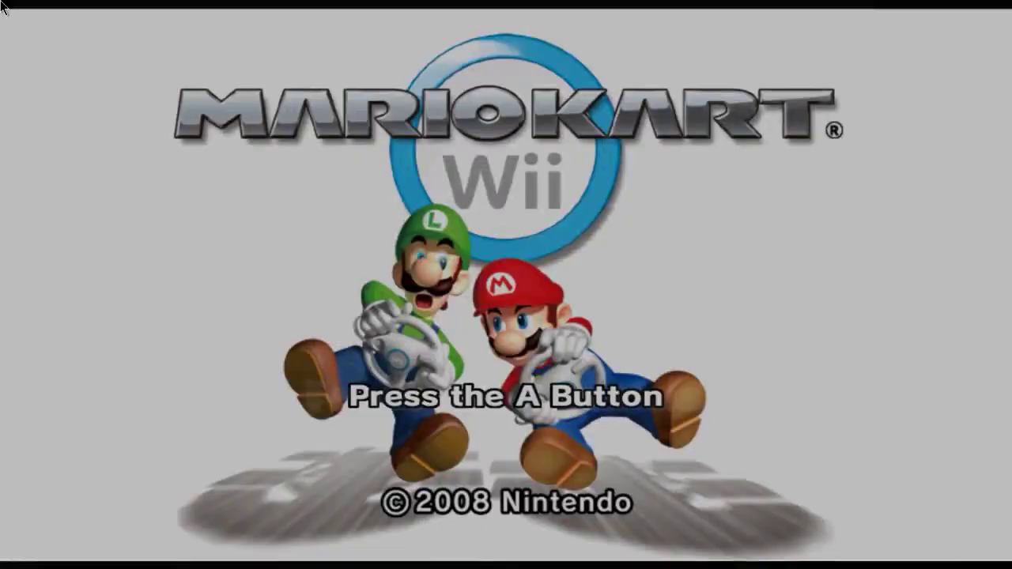
pyautogui.click(2, 7)
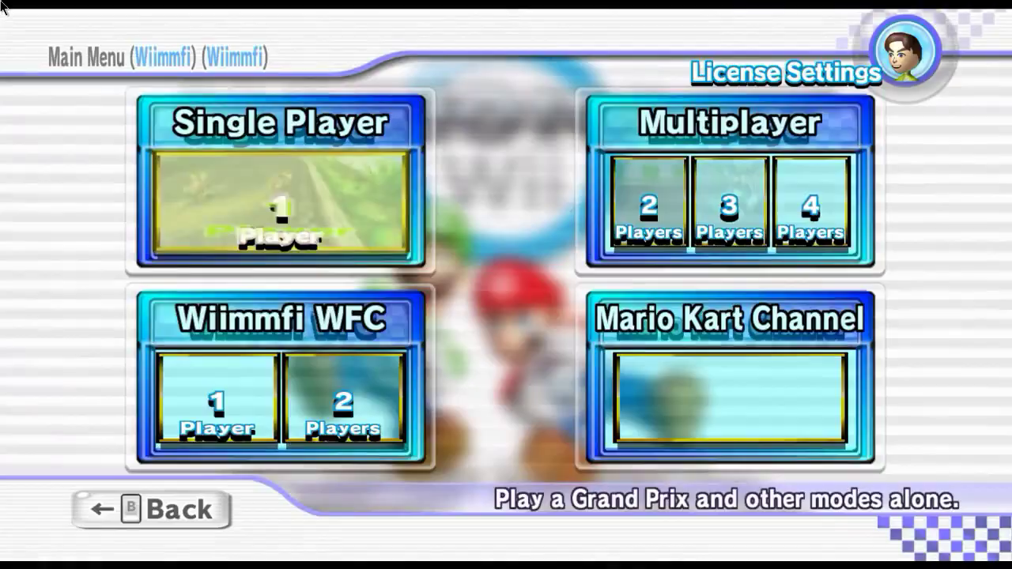
pyautogui.click(2, 7)
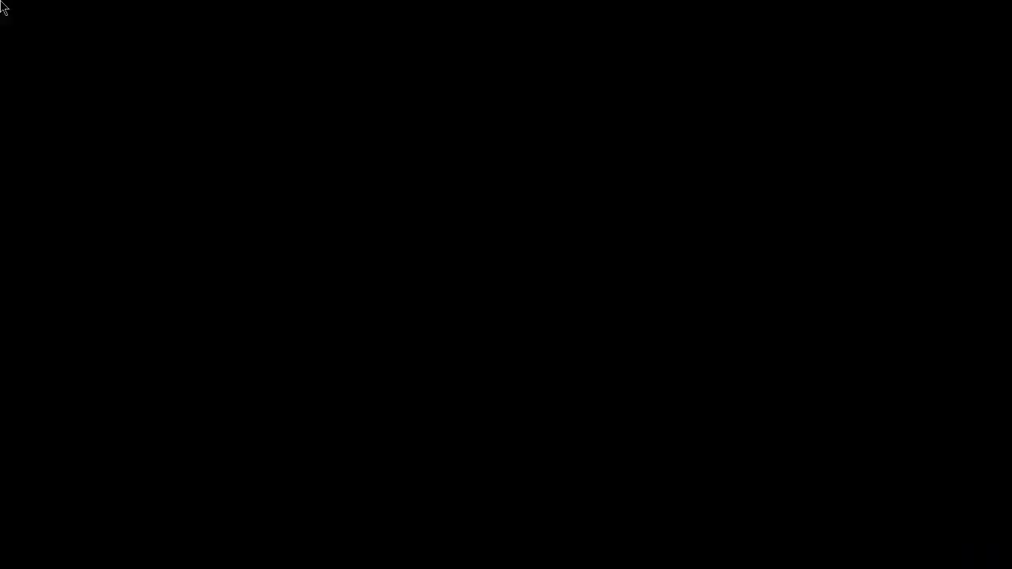
pyautogui.press('Up')
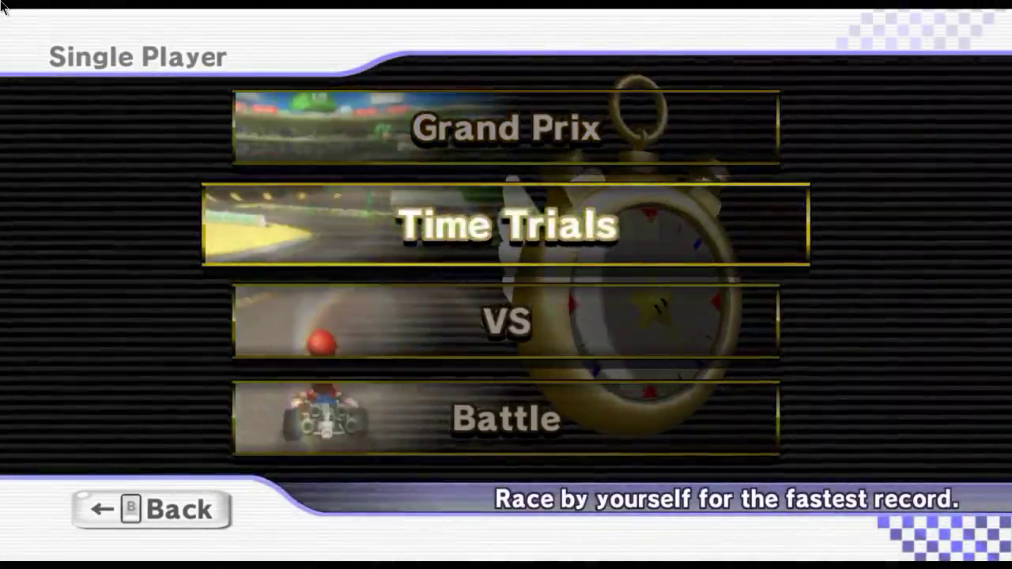
pyautogui.click(2, 6)
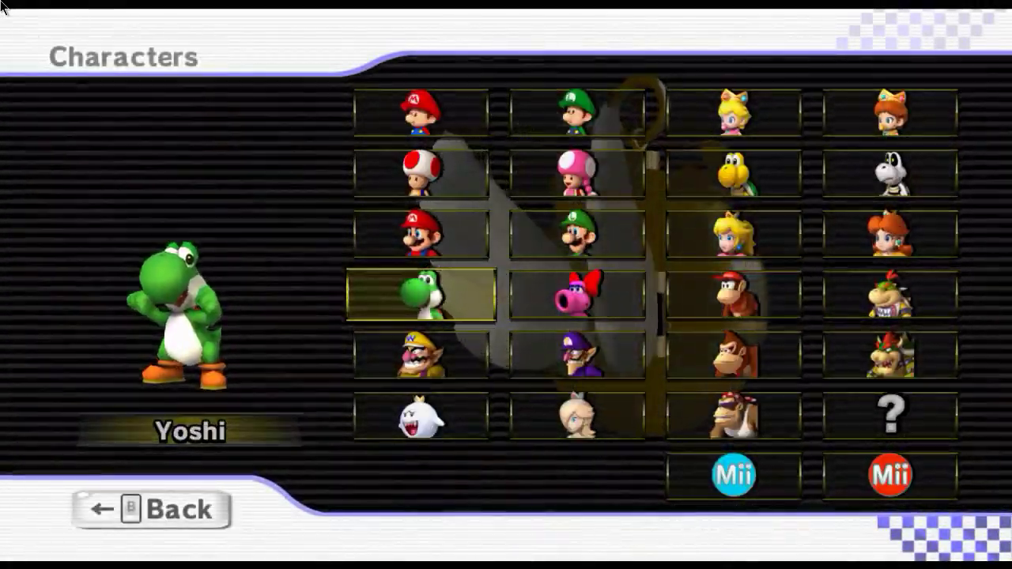
# Pick Yoshi, Mach Bike, manual drifting and Luigi Circuit, then choose Solo Time Trials.
pyautogui.click(3, 6)
pyautogui.press('Right')
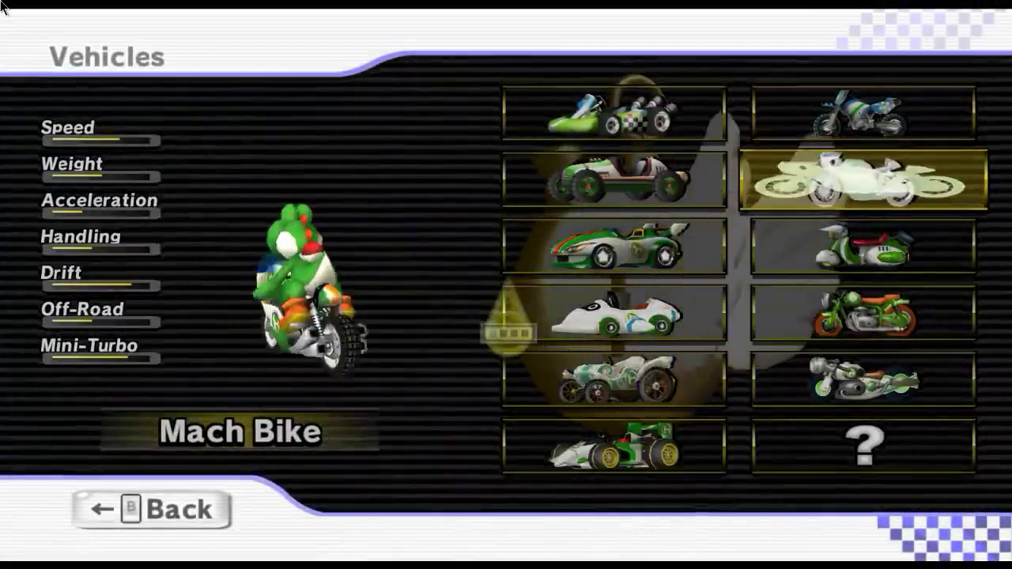
pyautogui.click(2, 6)
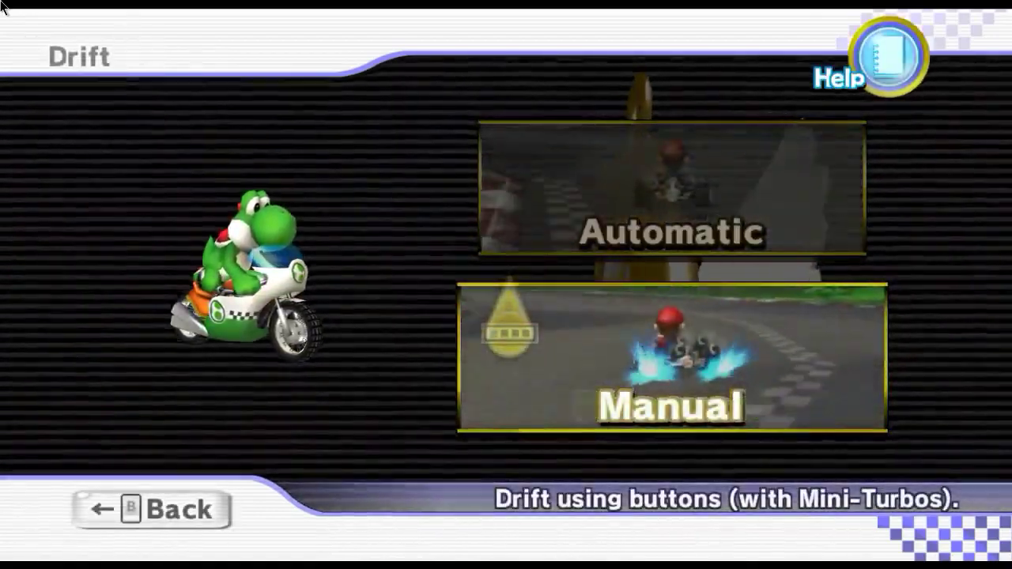
pyautogui.click(2, 6)
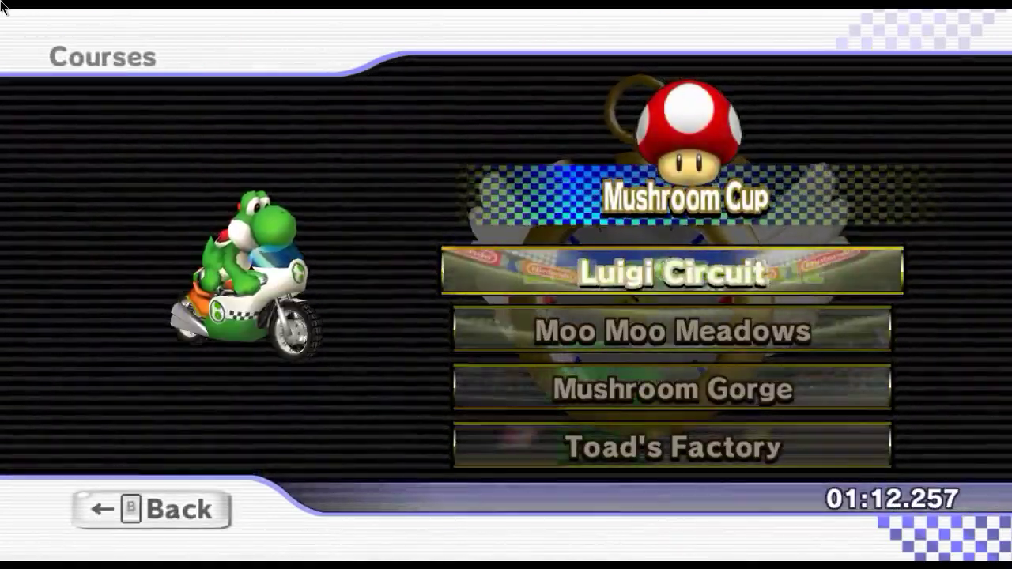
pyautogui.click(2, 7)
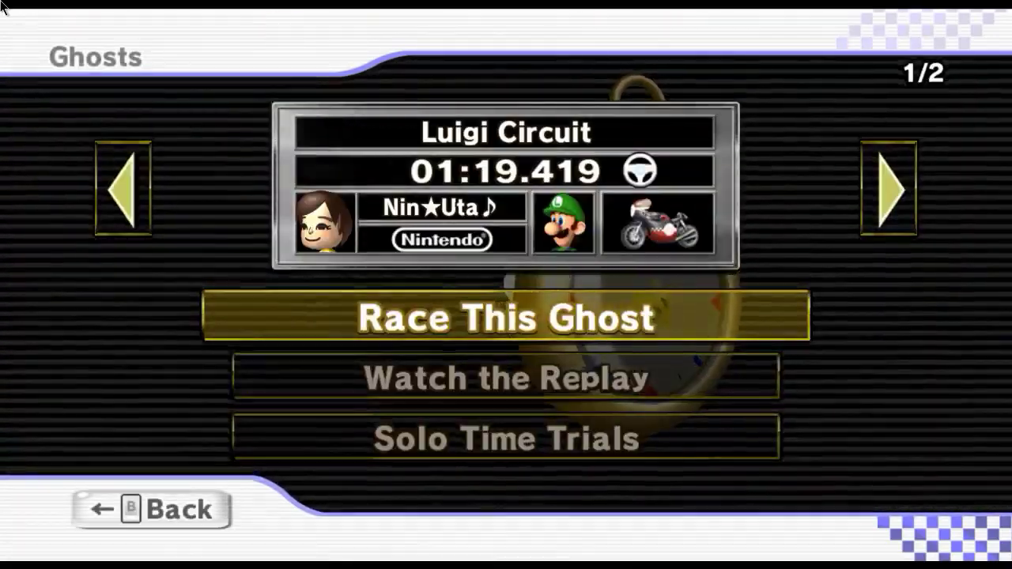
pyautogui.press('Down')
pyautogui.press('Down')
pyautogui.click(3, 6)
# Race the replaced beginner course in a solo time trial, then restart from the pause menu.
pyautogui.click(3, 6)
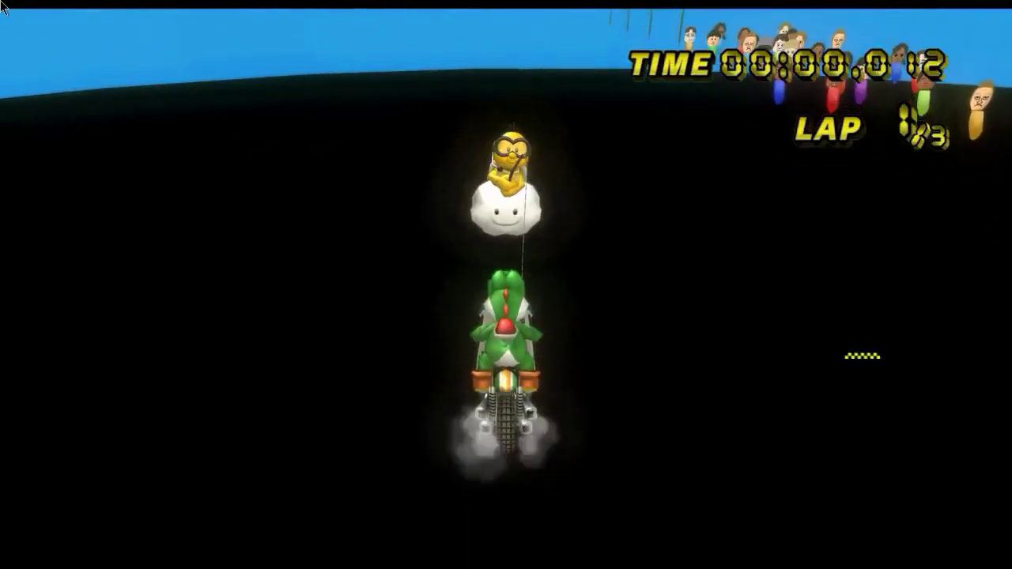
pyautogui.press('Return')
pyautogui.press('Down')
pyautogui.press('Down')
pyautogui.press('Down')
pyautogui.press('Up')
pyautogui.press('Up')
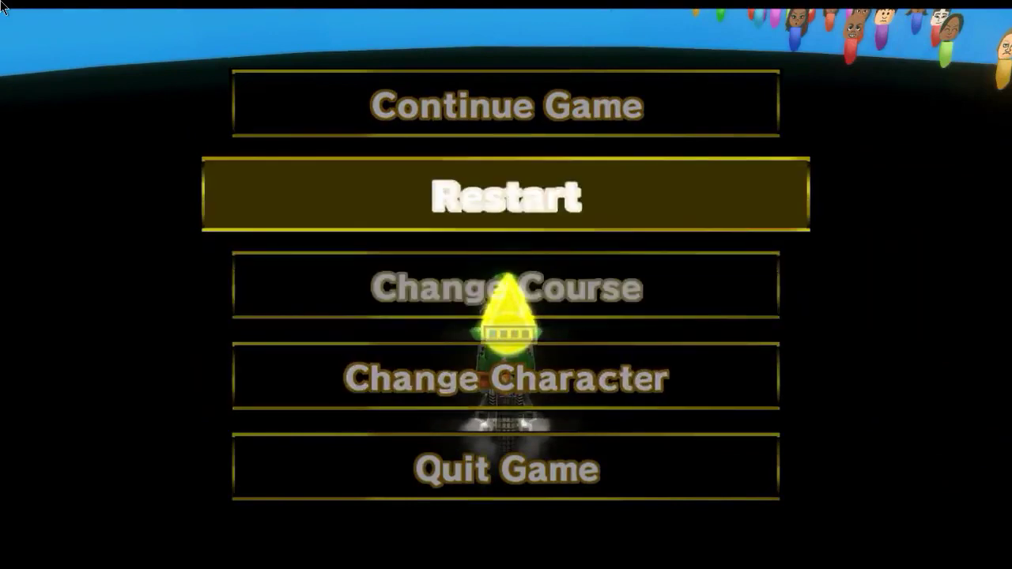
pyautogui.press('Return')
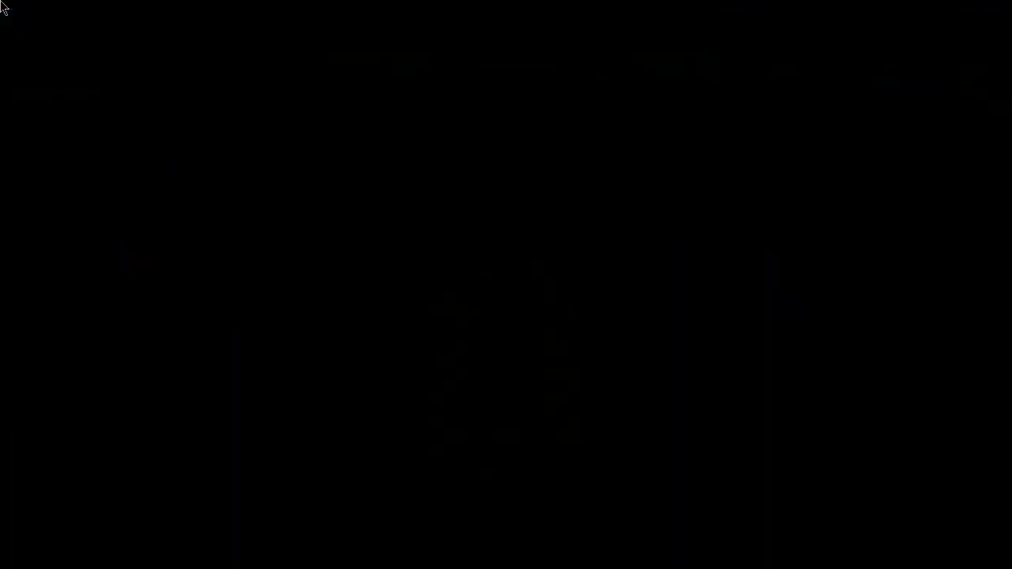